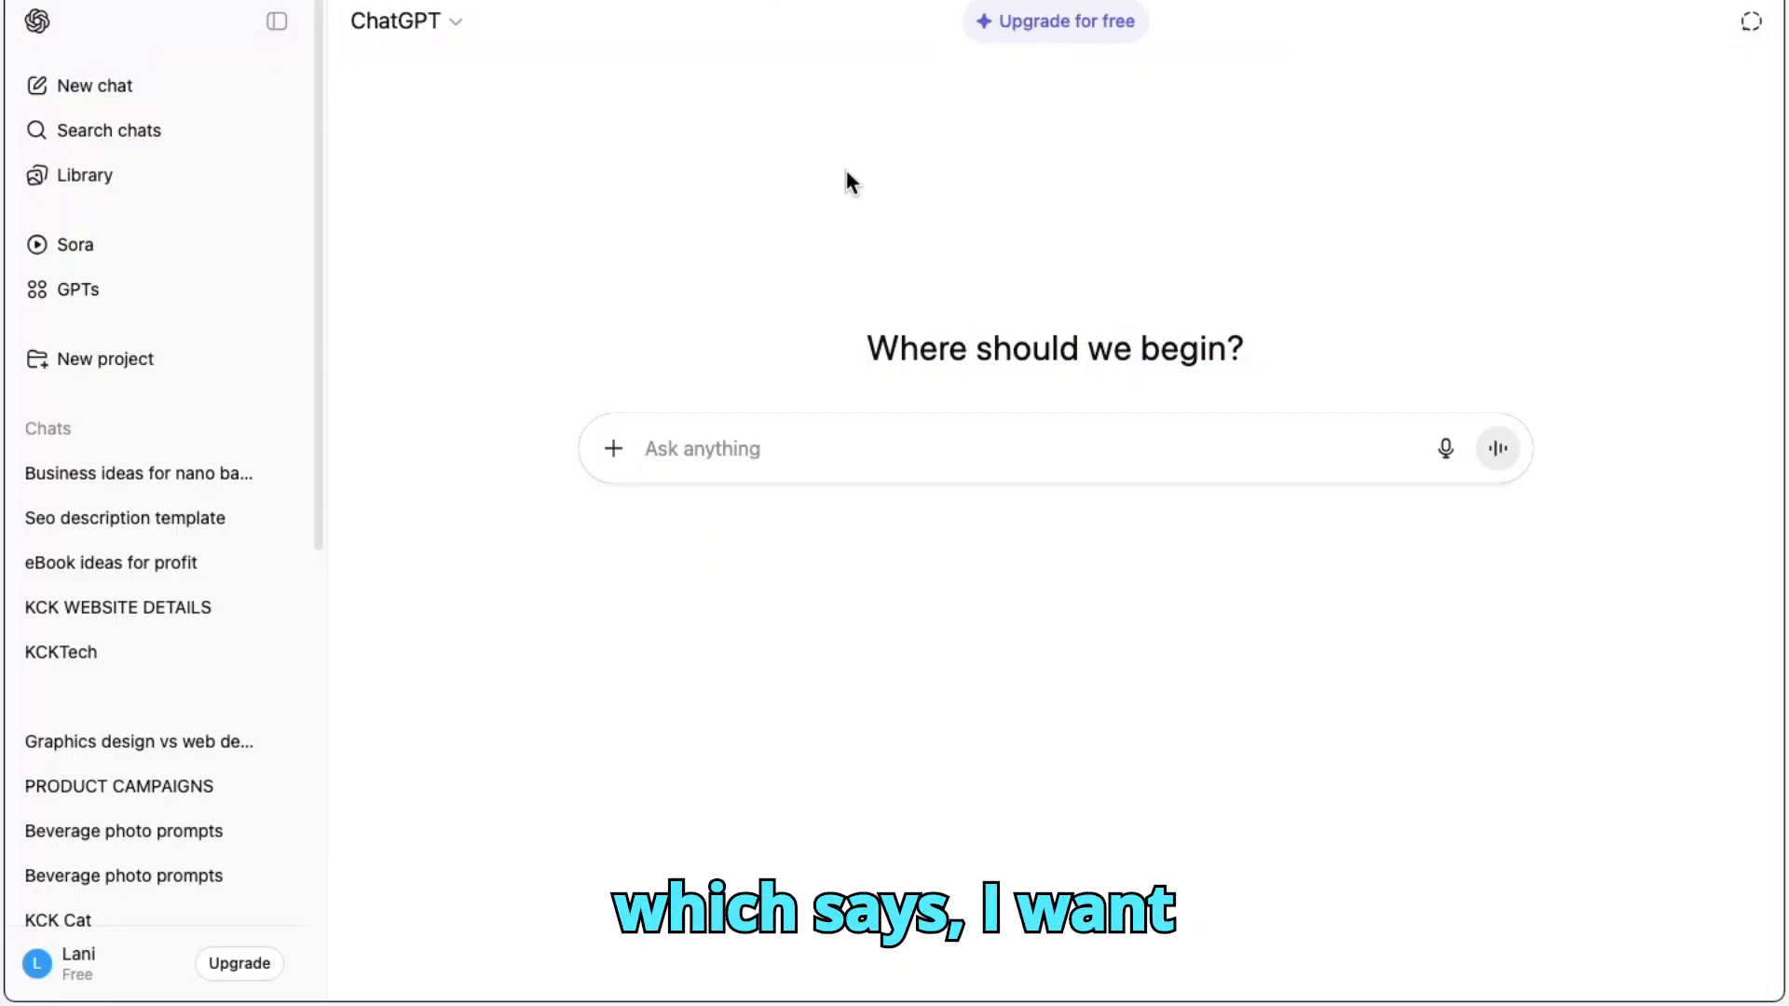
# Start the prompt with "i want to vreate a pdf that i can sell online about tips for new parents."
pyautogui.write('i')
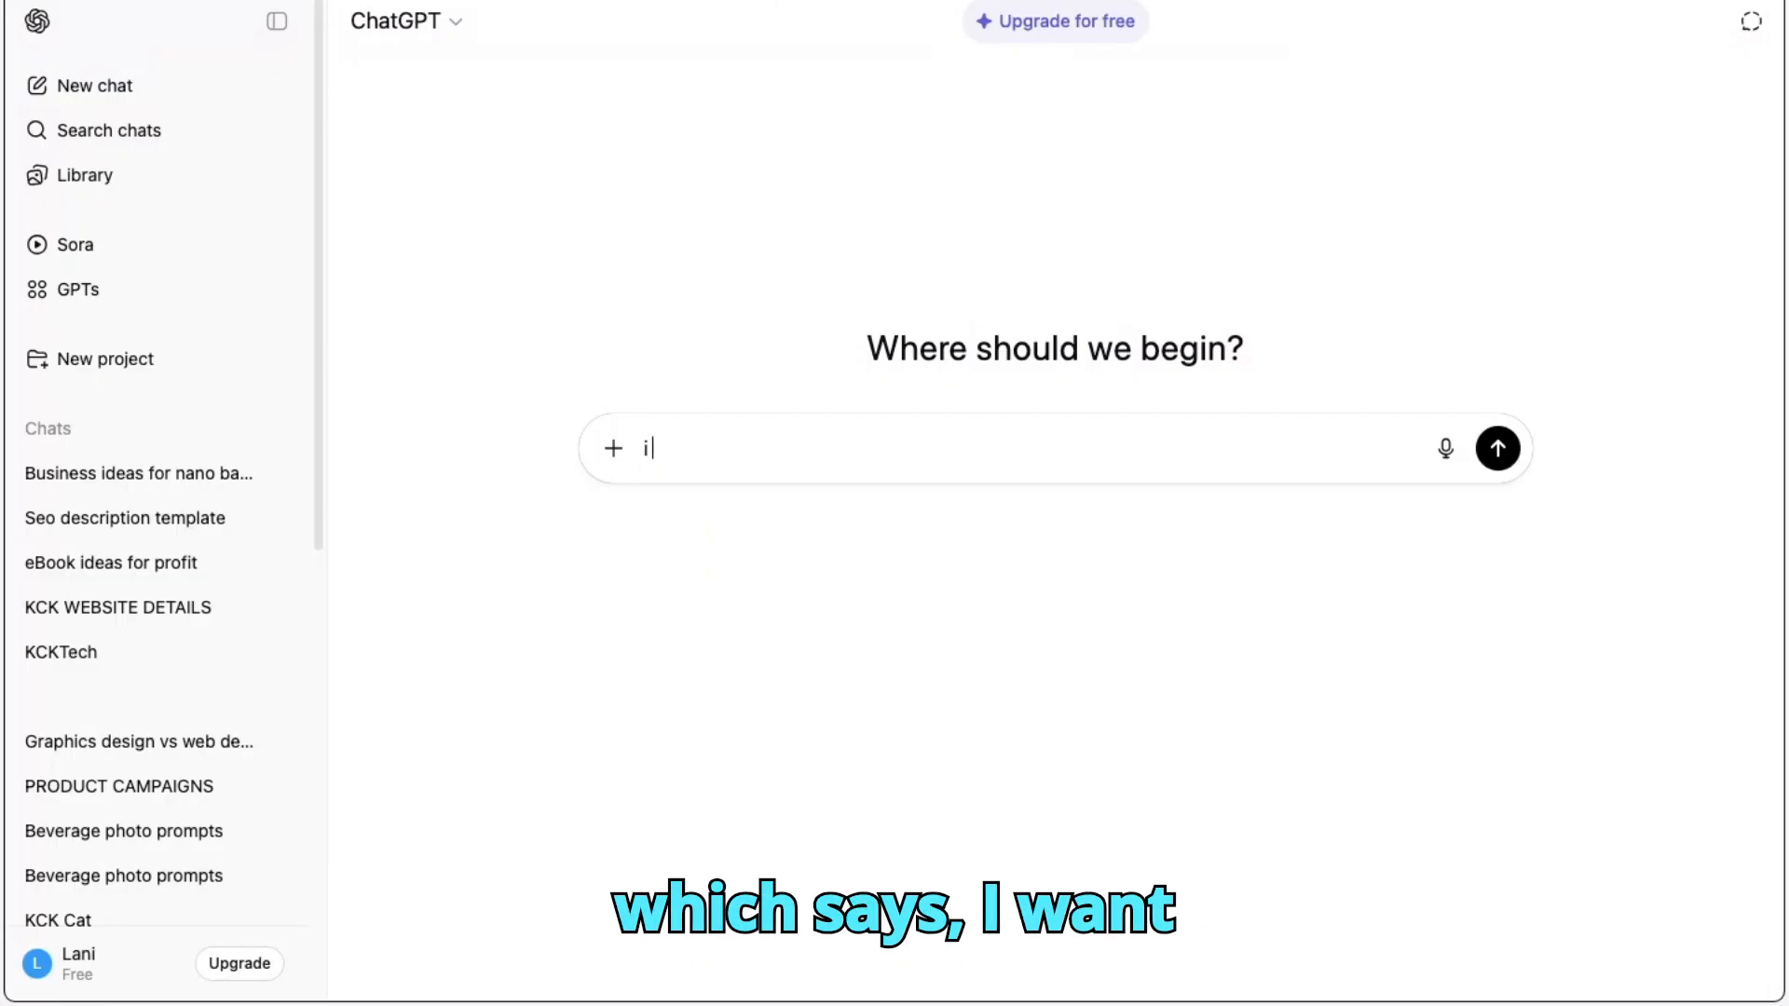
pyautogui.write(' want to')
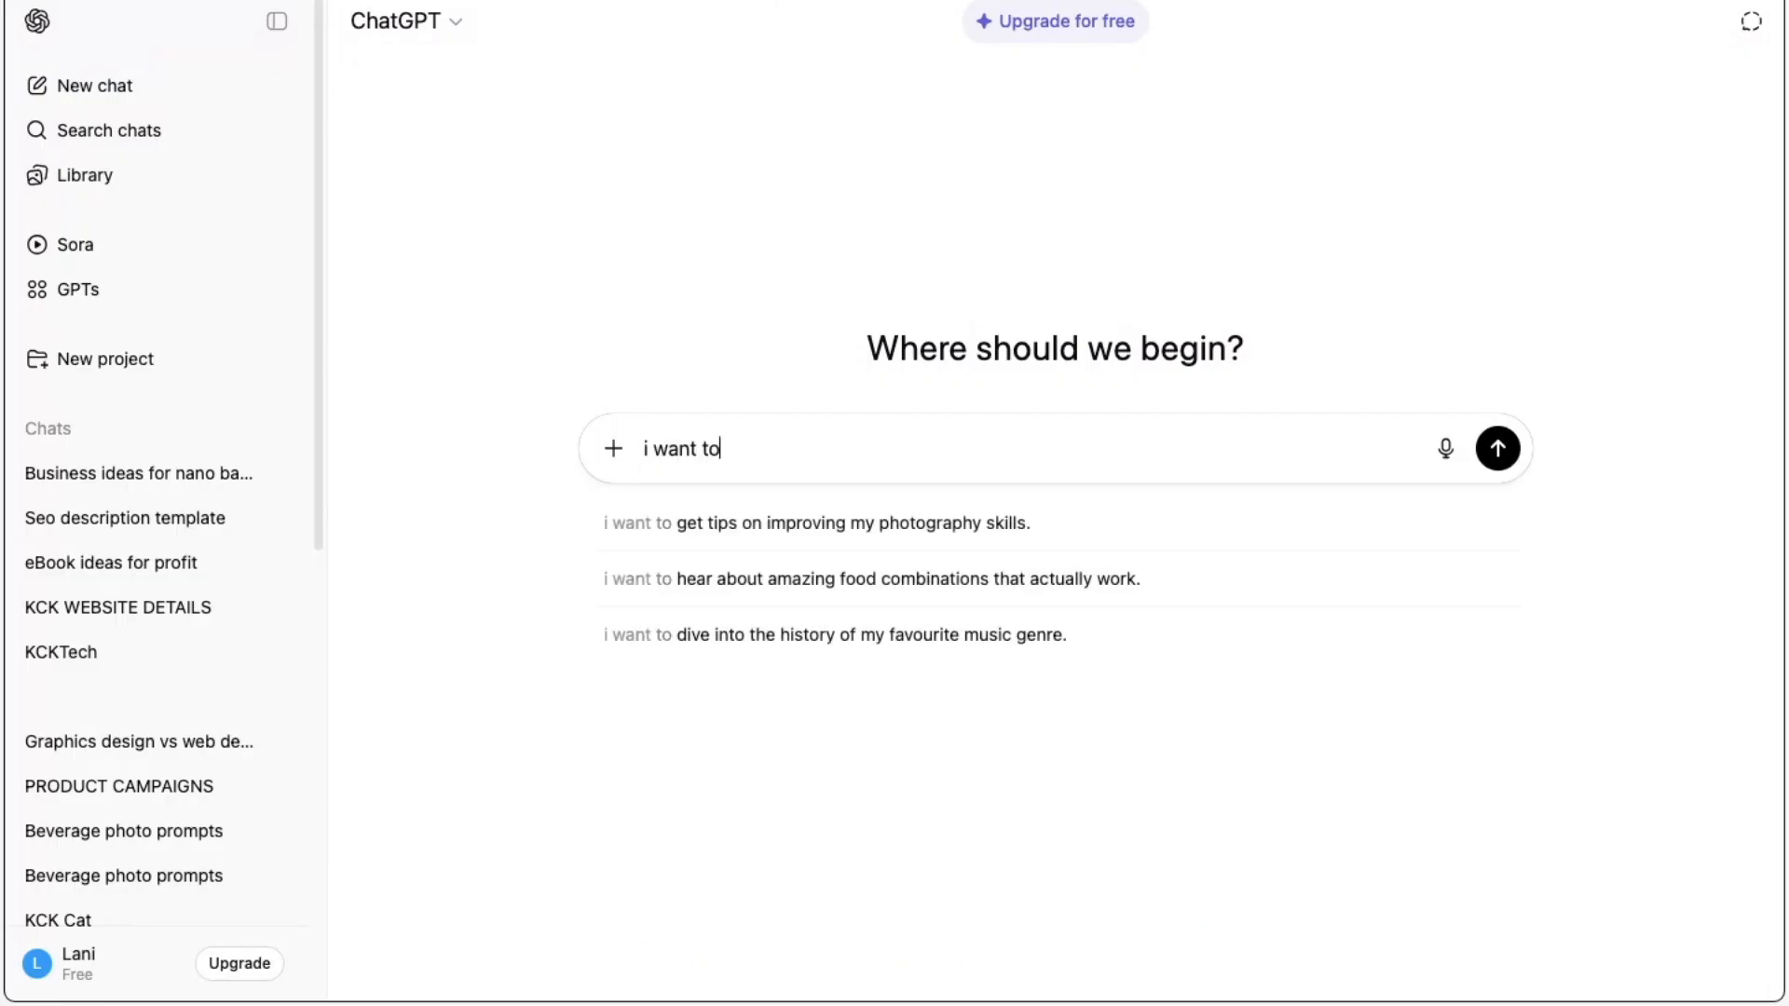
pyautogui.write(' vrea')
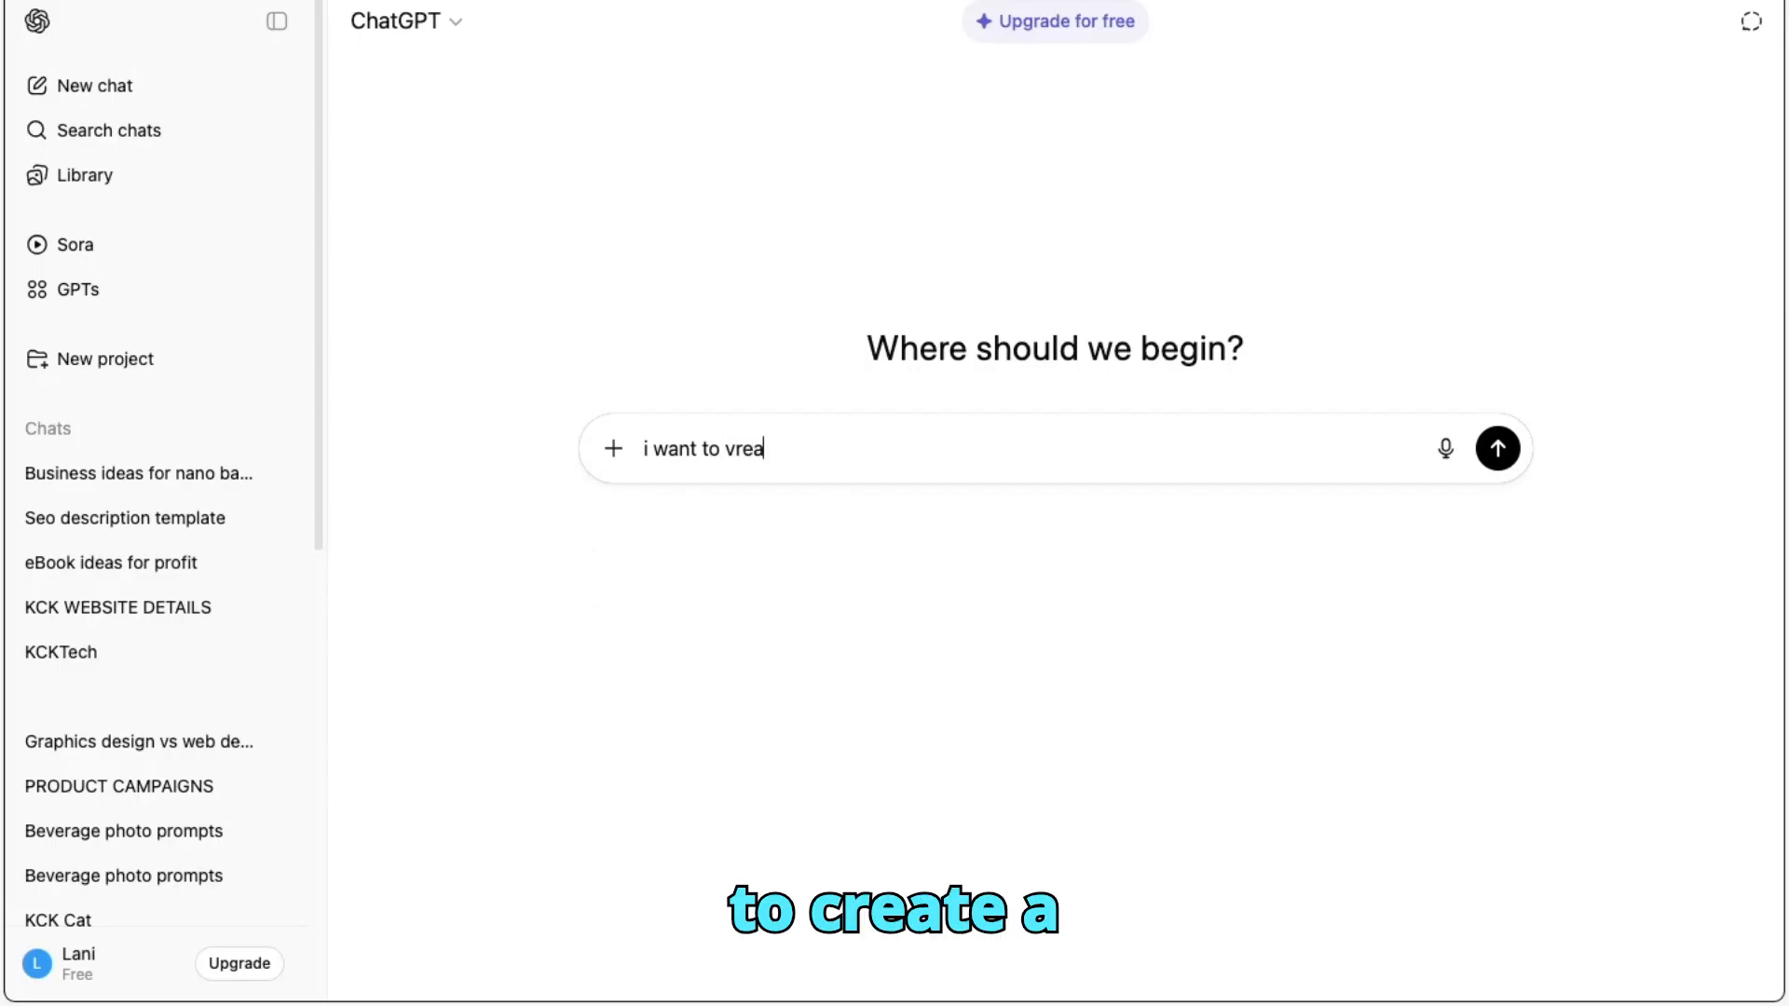
pyautogui.write('te a')
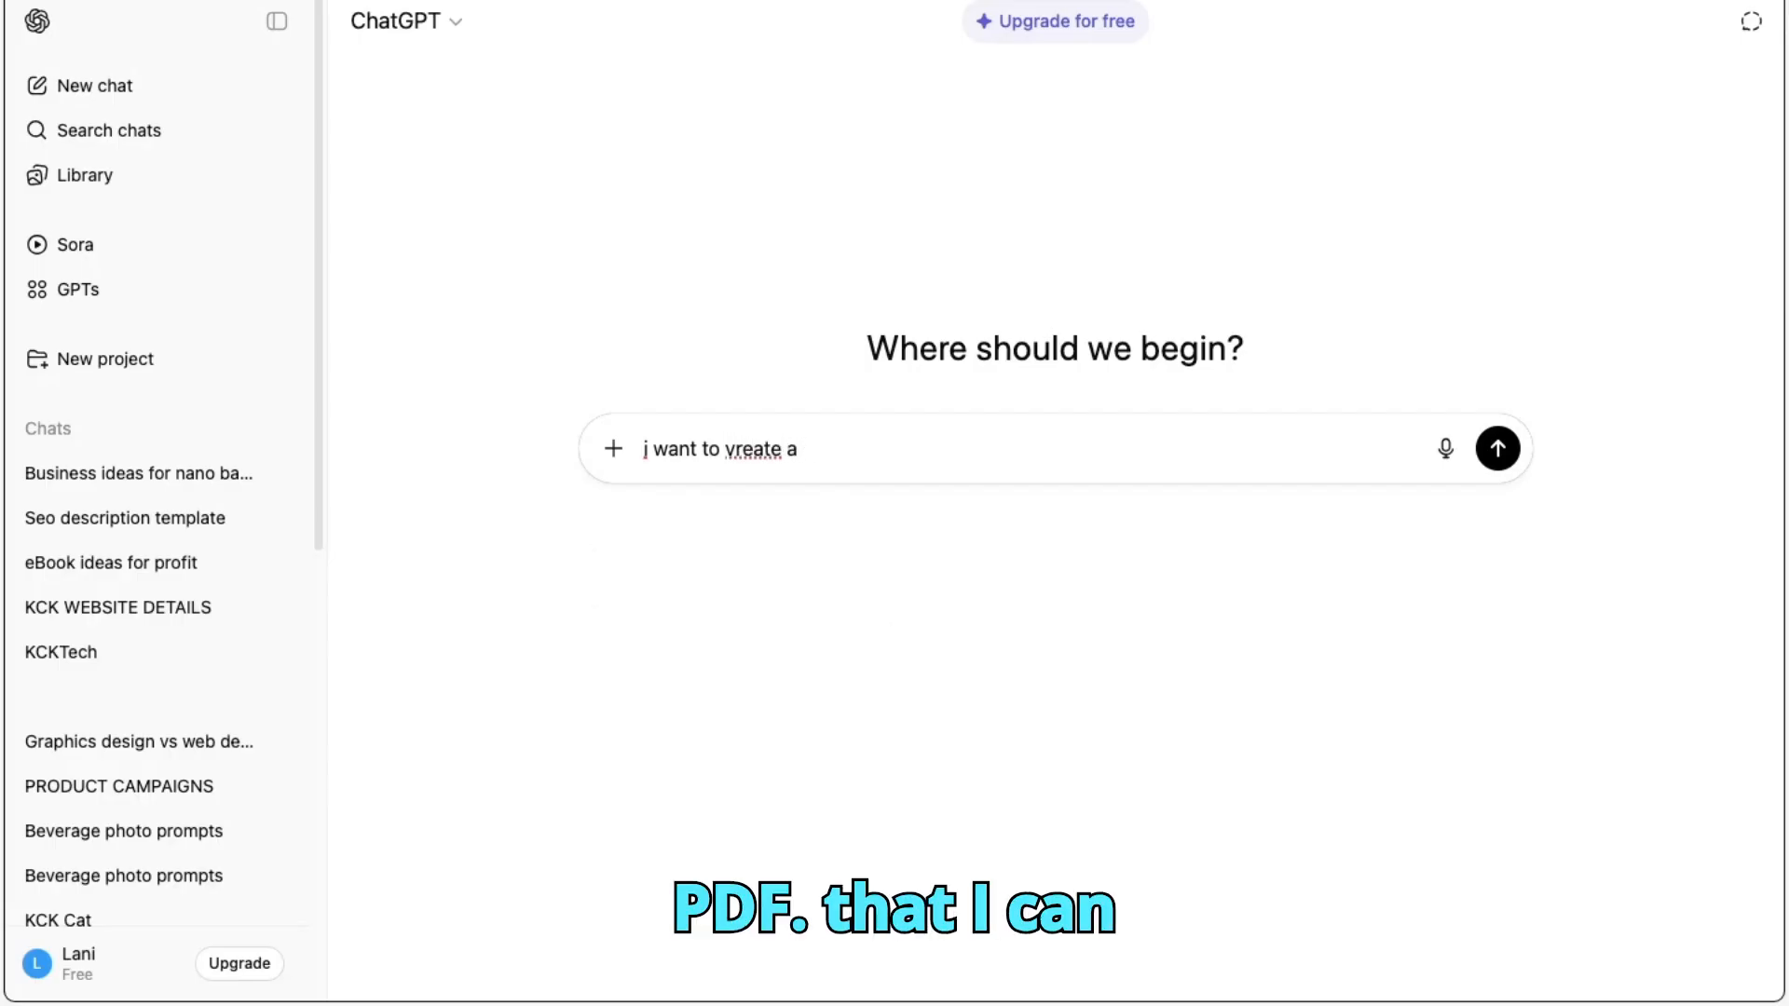
pyautogui.write(' pdf that i can')
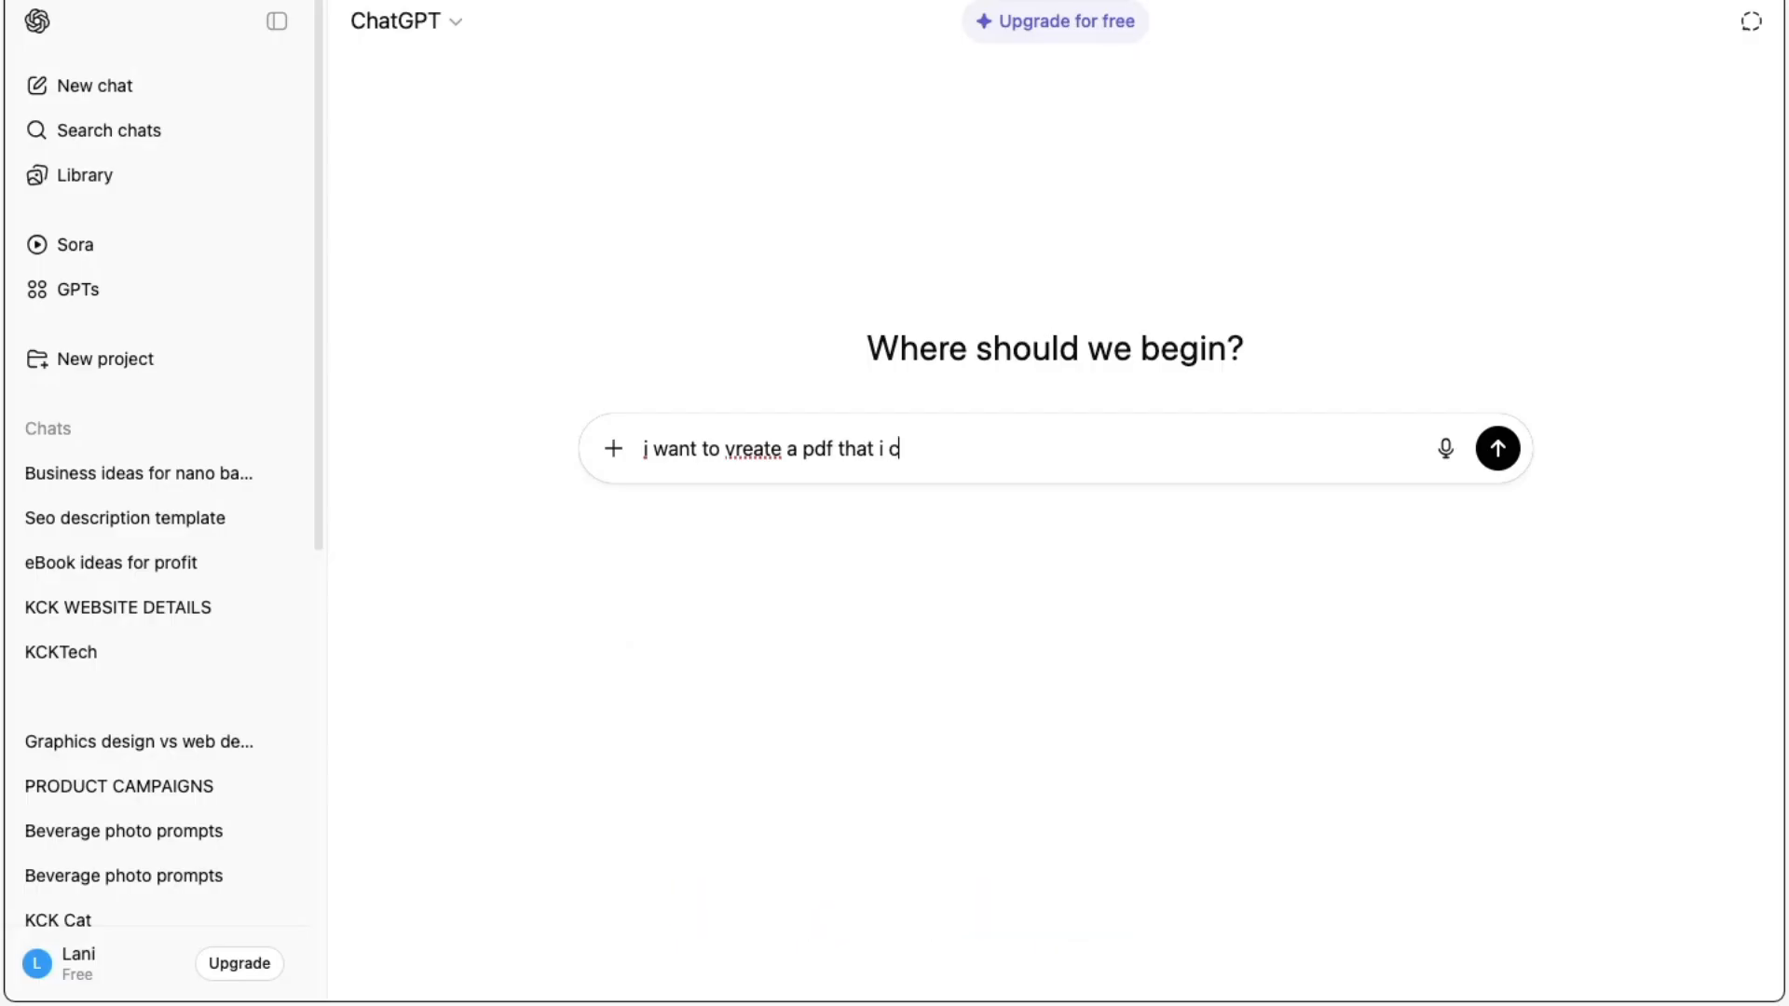
pyautogui.write(' sell online abo')
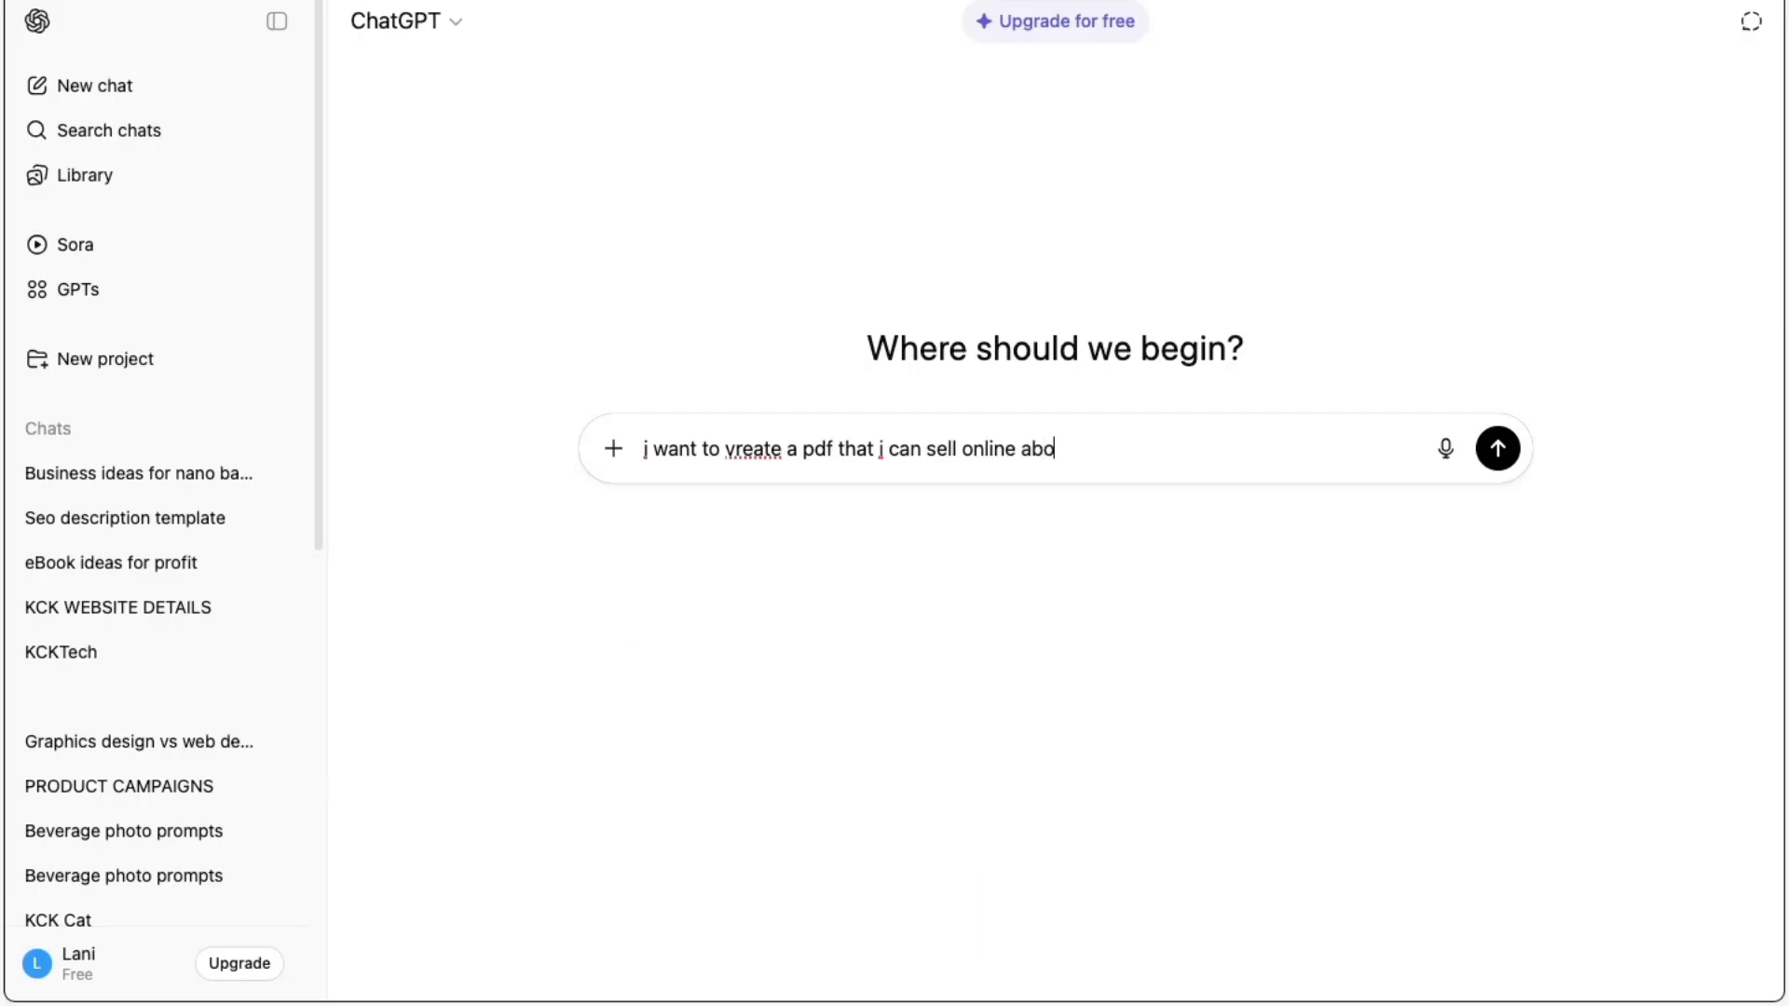
pyautogui.write('ut tips for ')
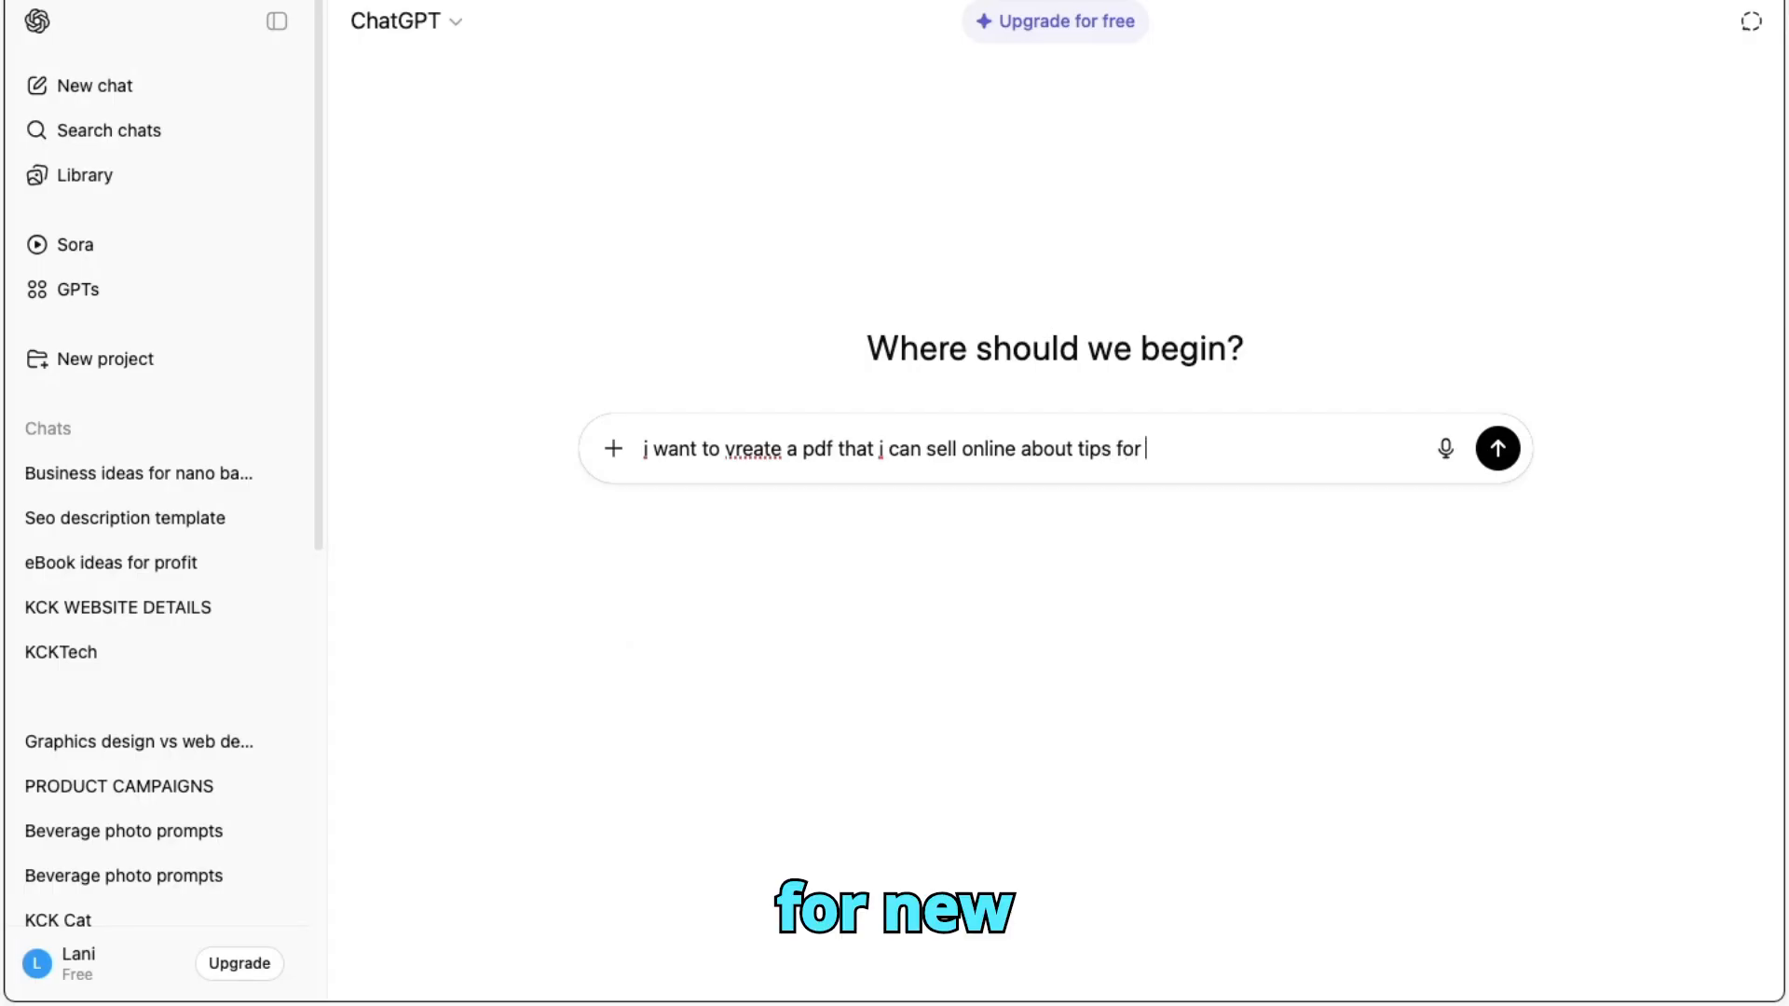
pyautogui.write('new')
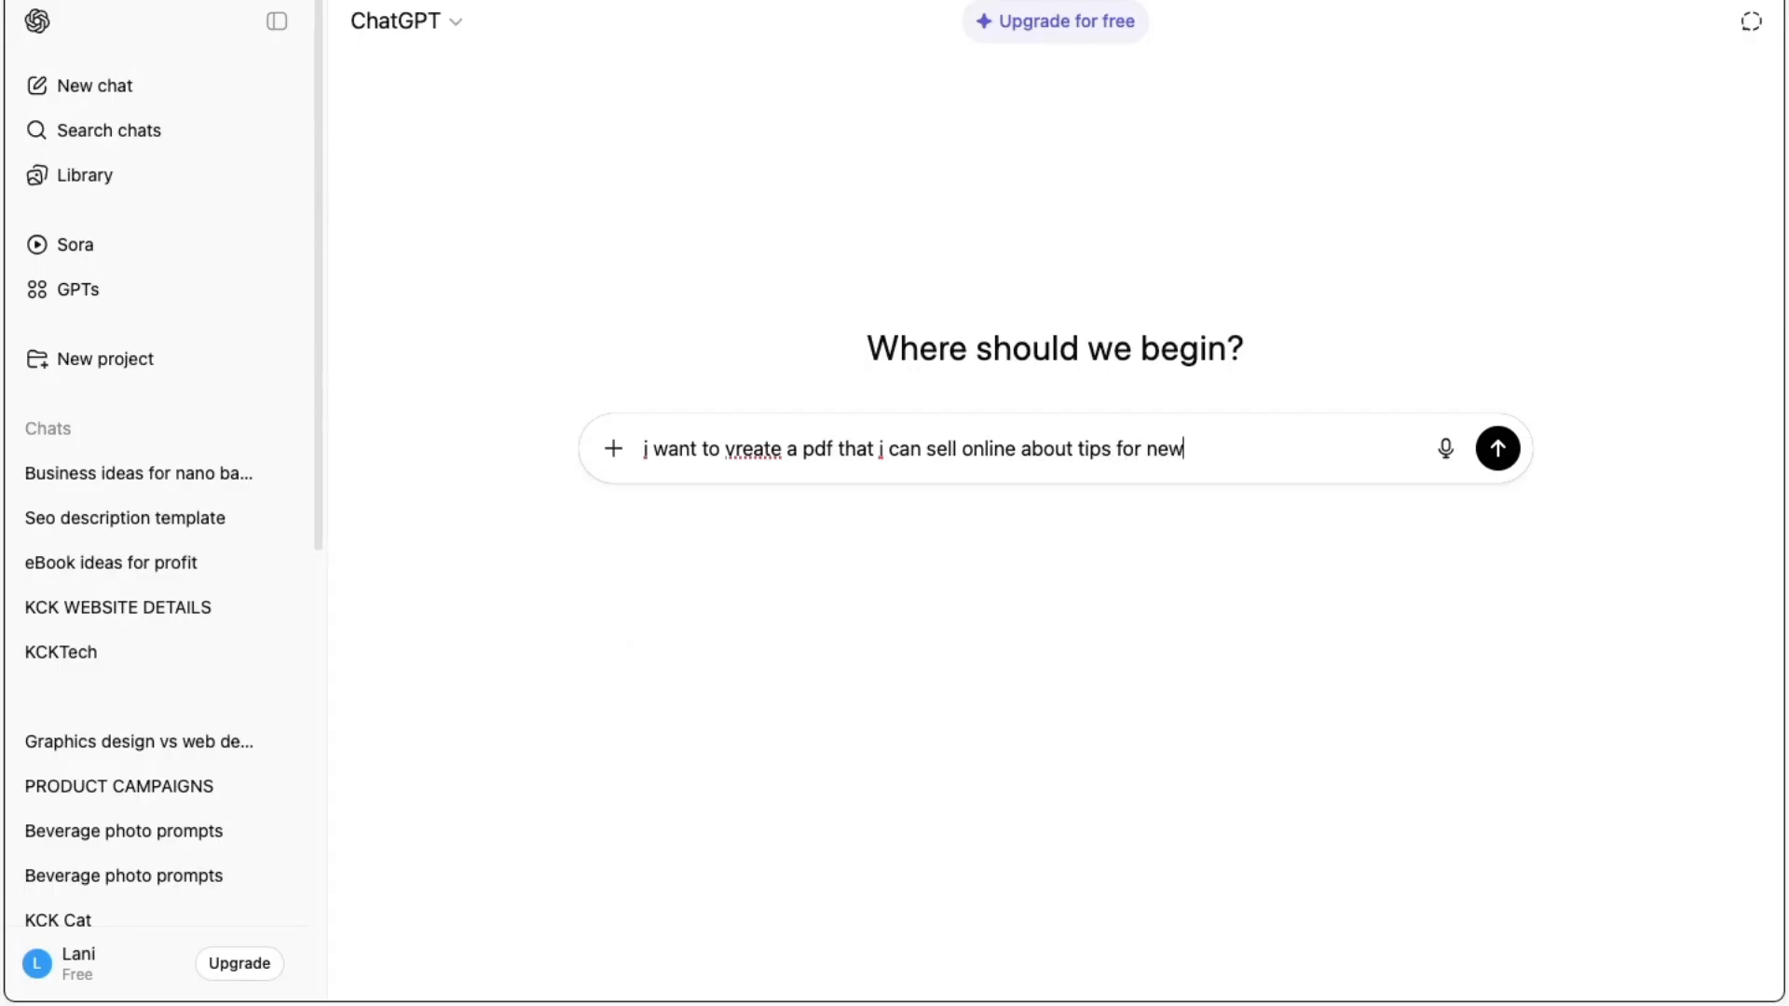
pyautogui.write(' parents. c')
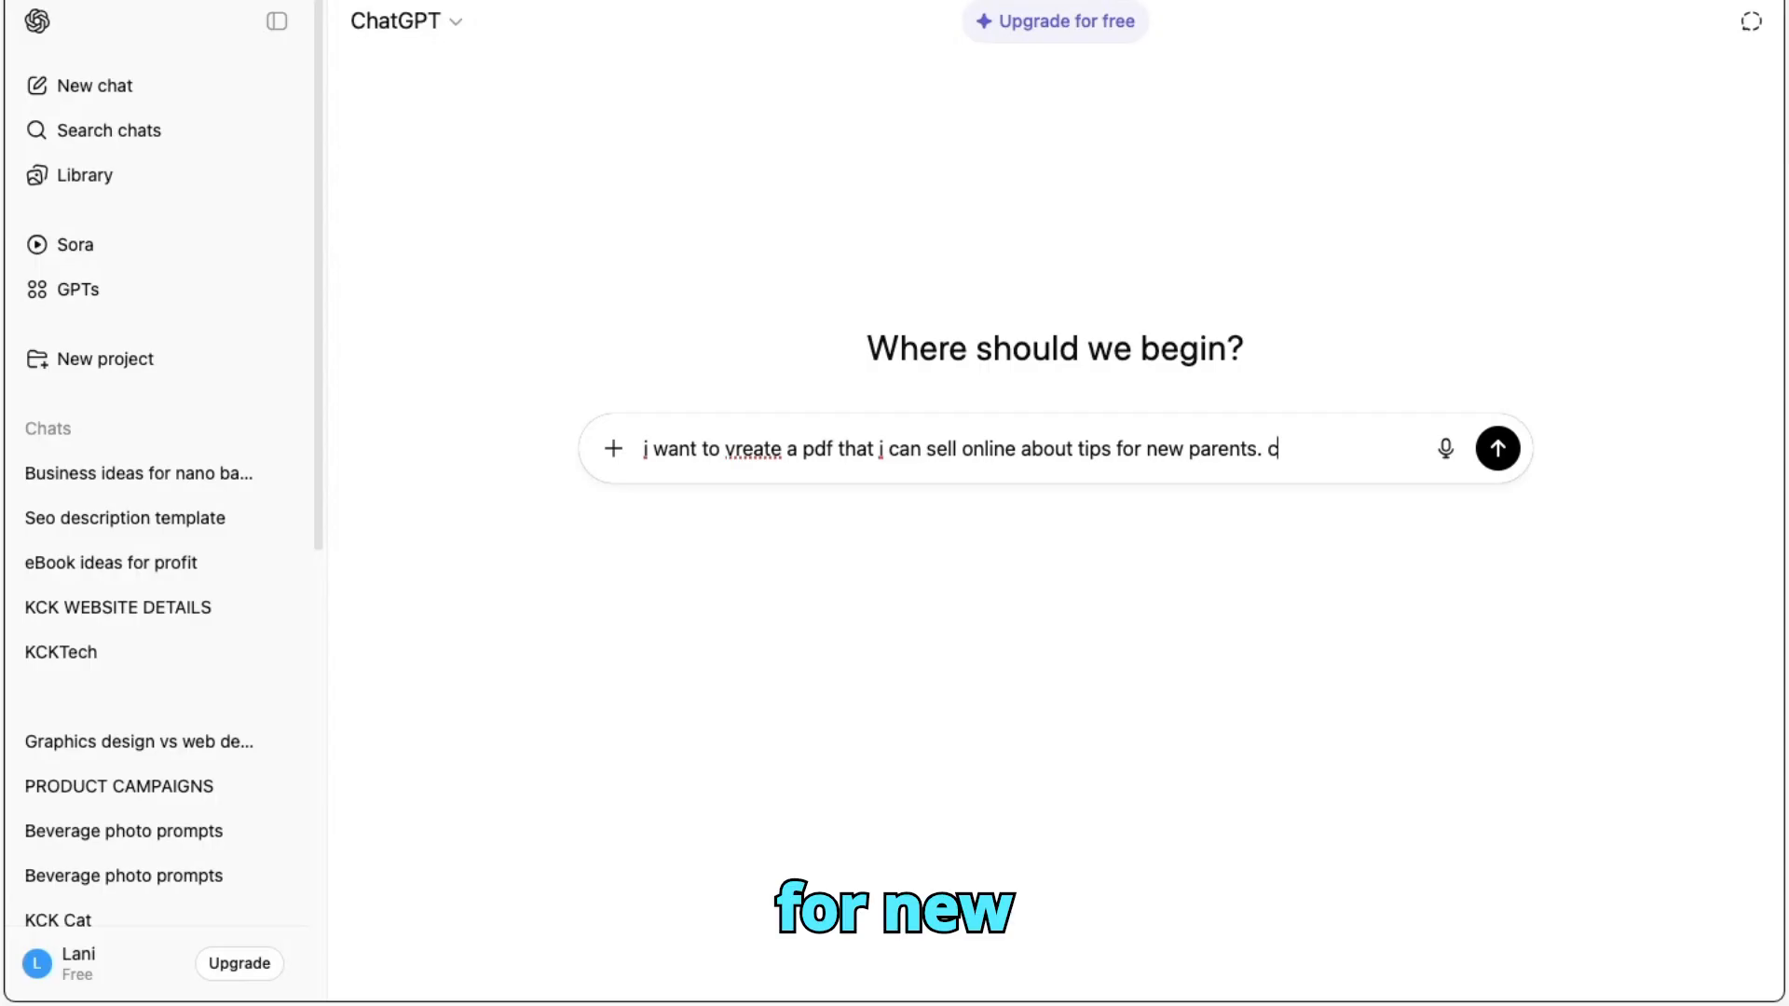
# Continue the prompt with "can you create it for me in detail. I will be using canva to organise it."
pyautogui.write('an you')
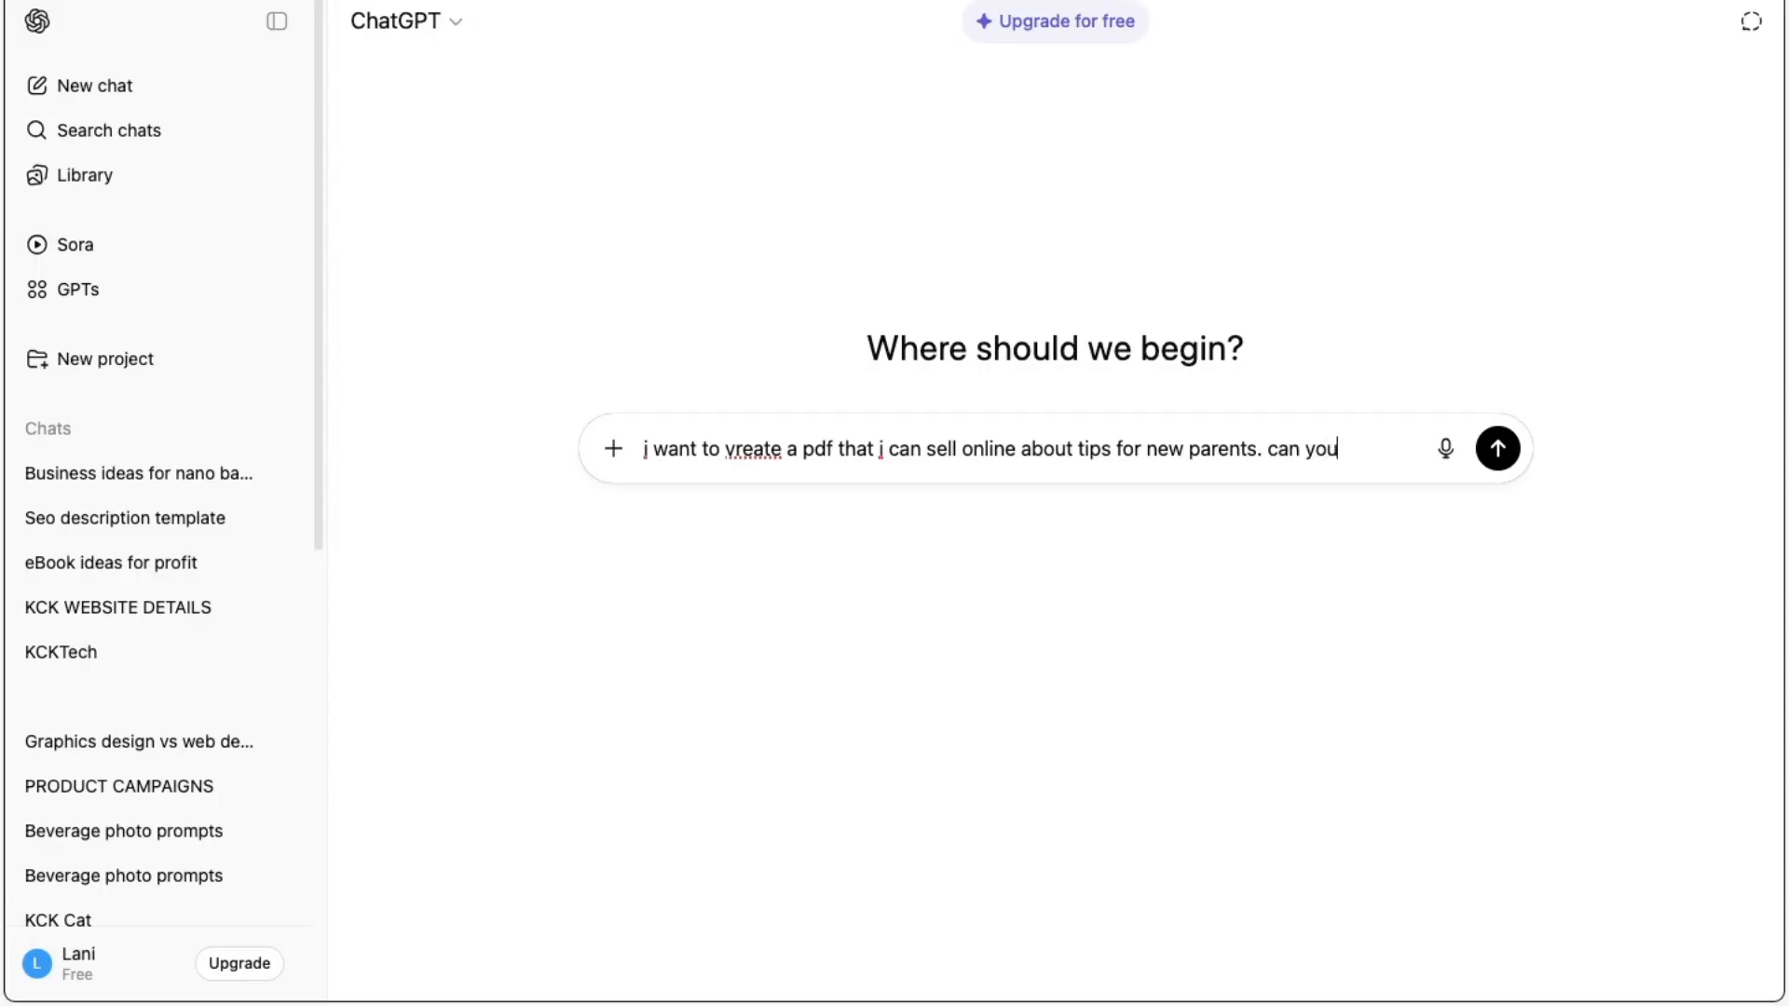
pyautogui.write(' create')
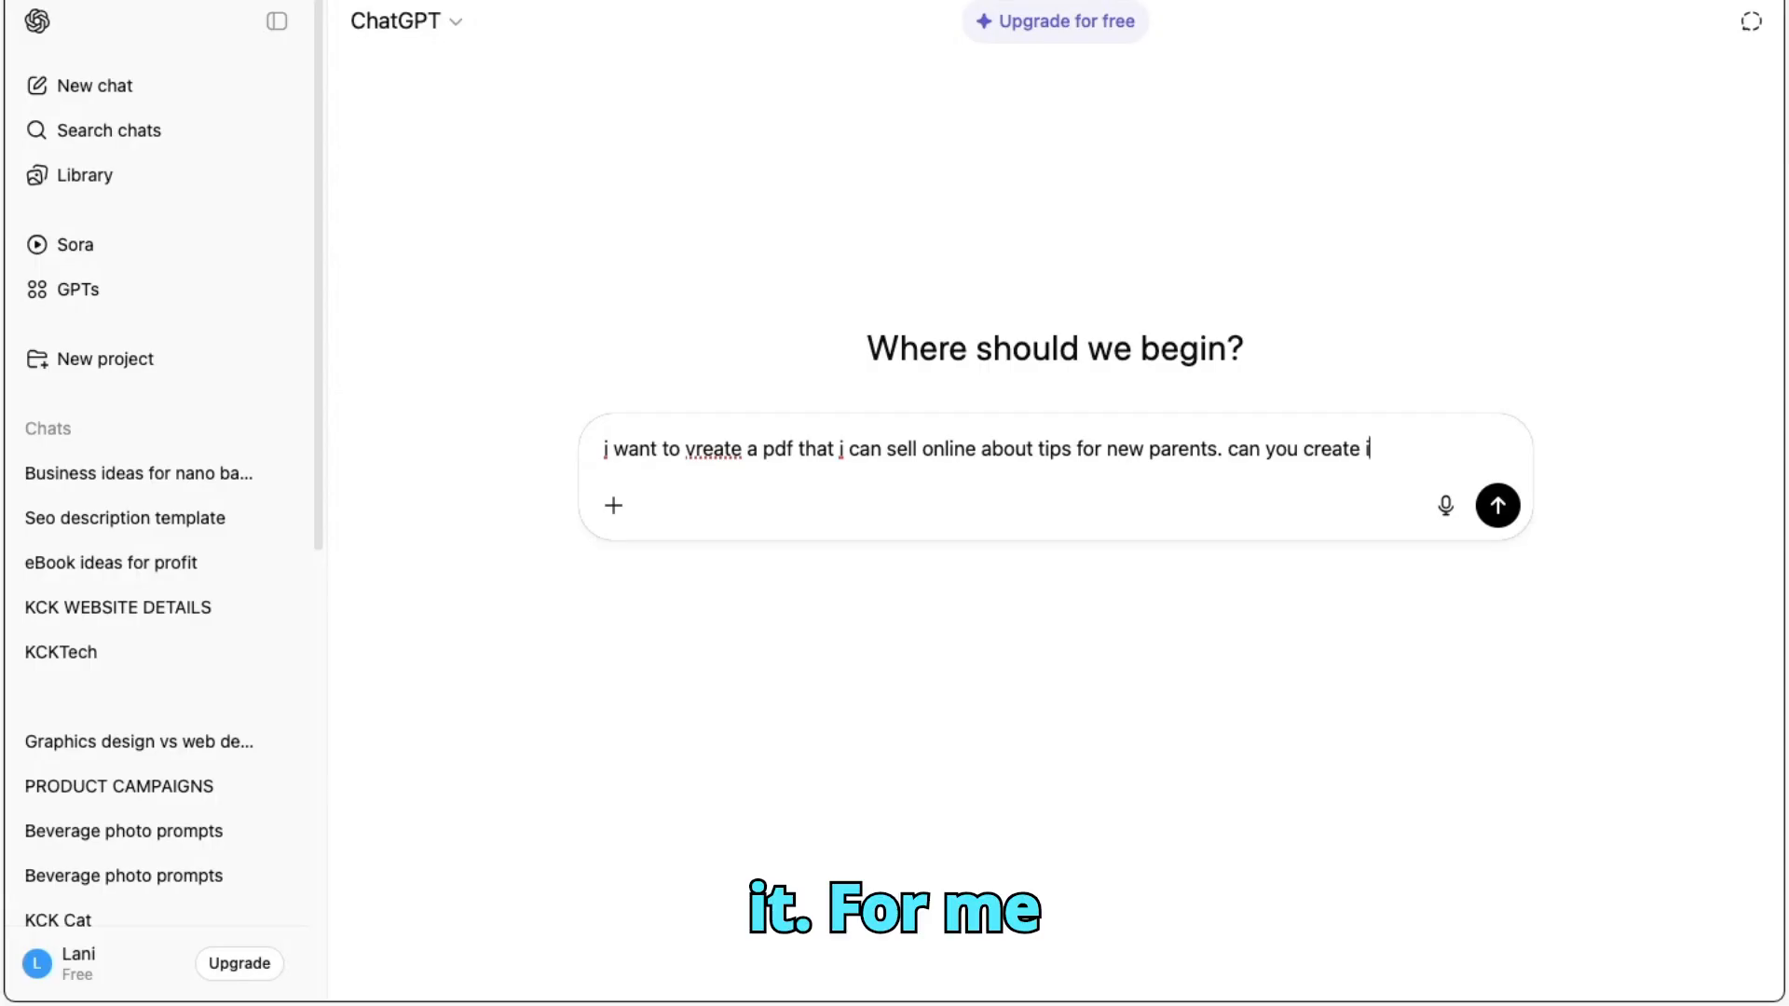
pyautogui.write(' it for me in')
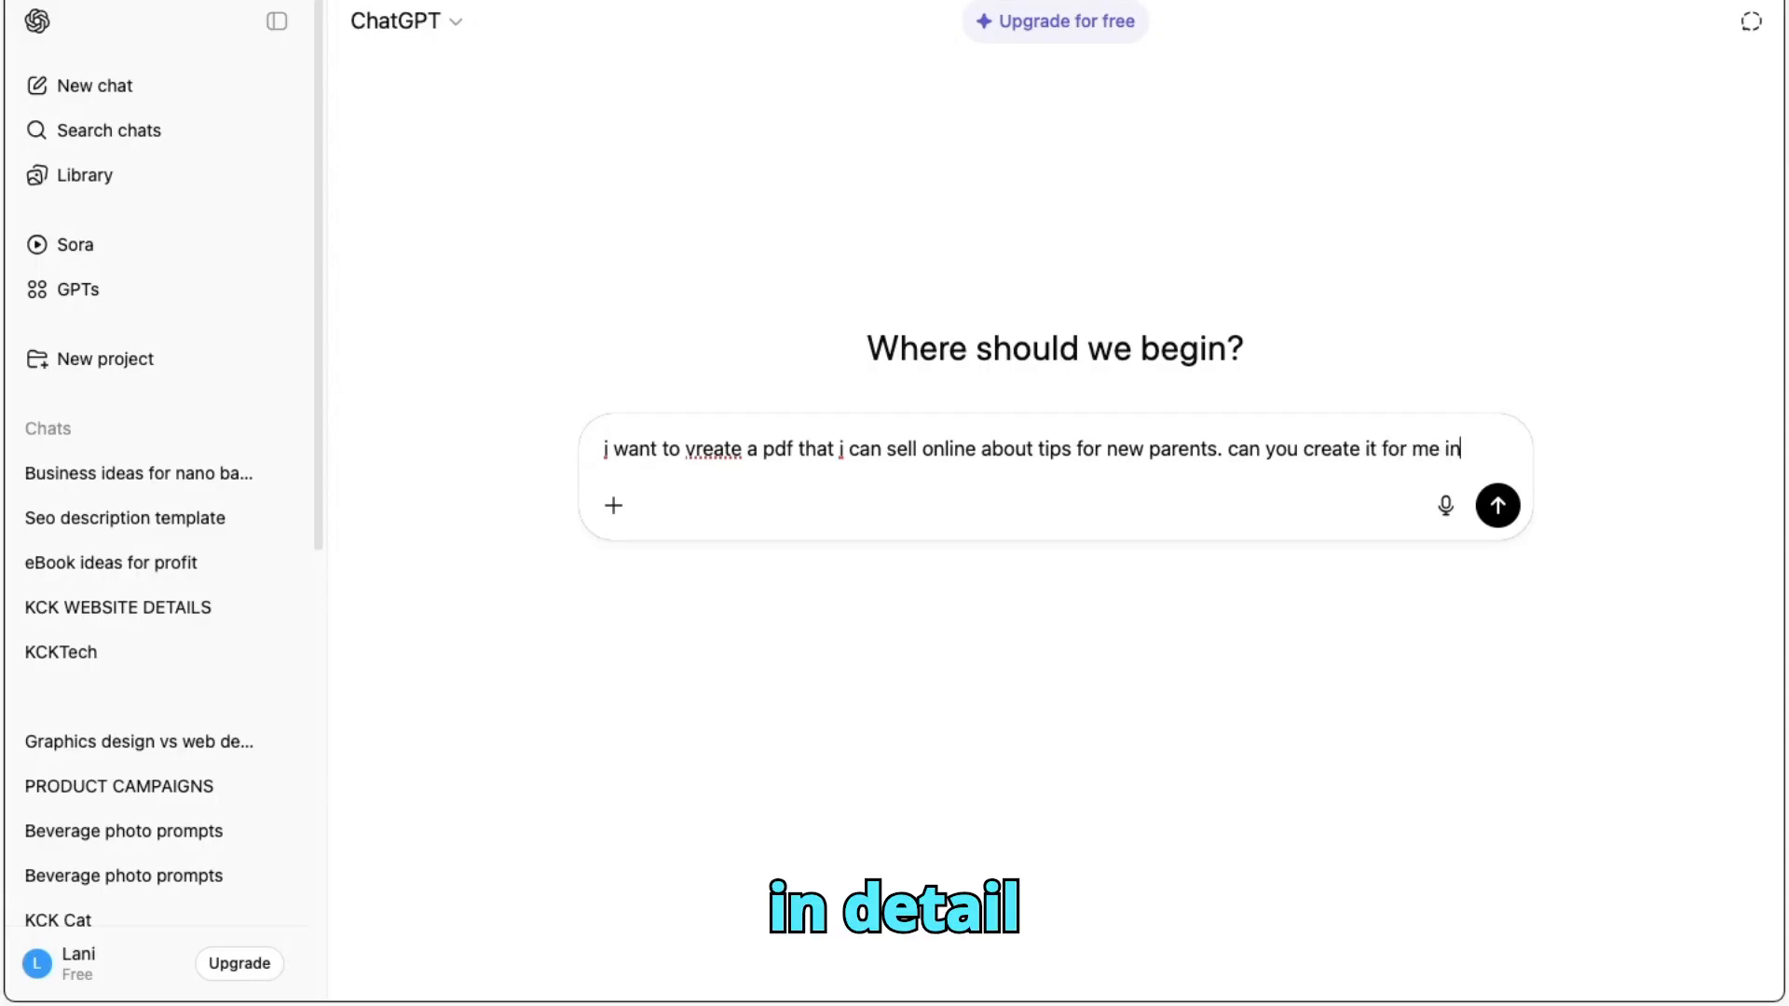
pyautogui.write(' detail.')
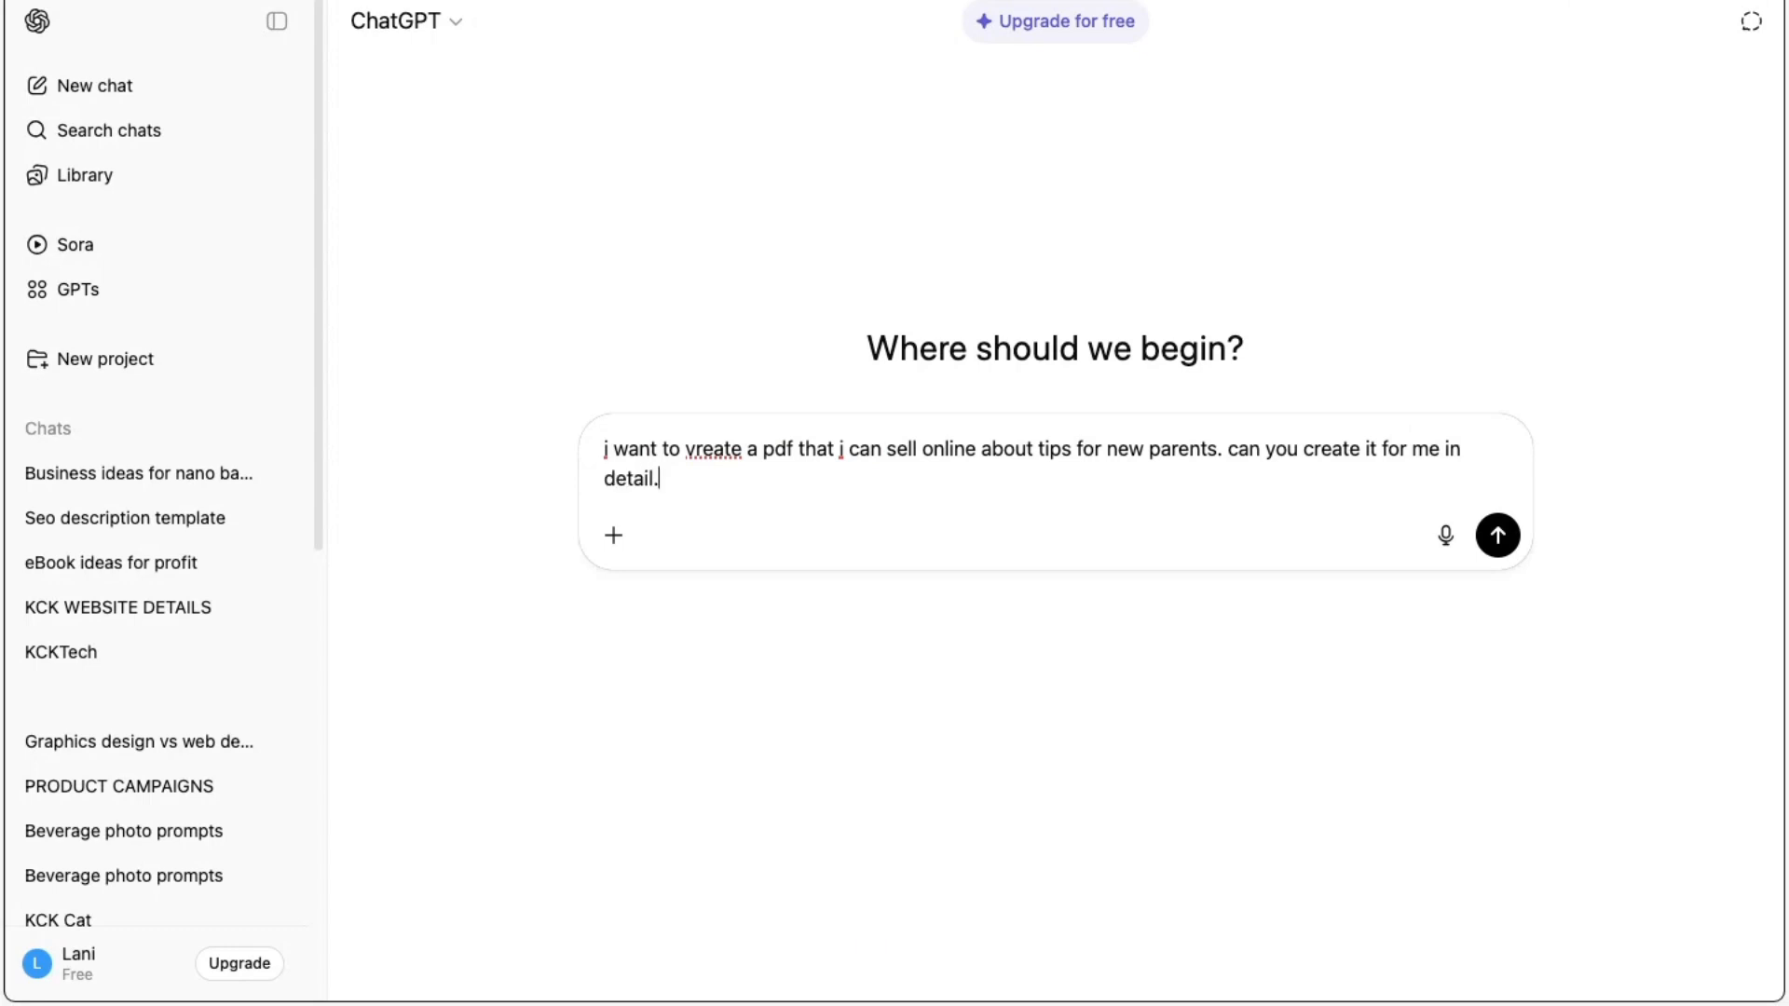
pyautogui.write(' I will be us')
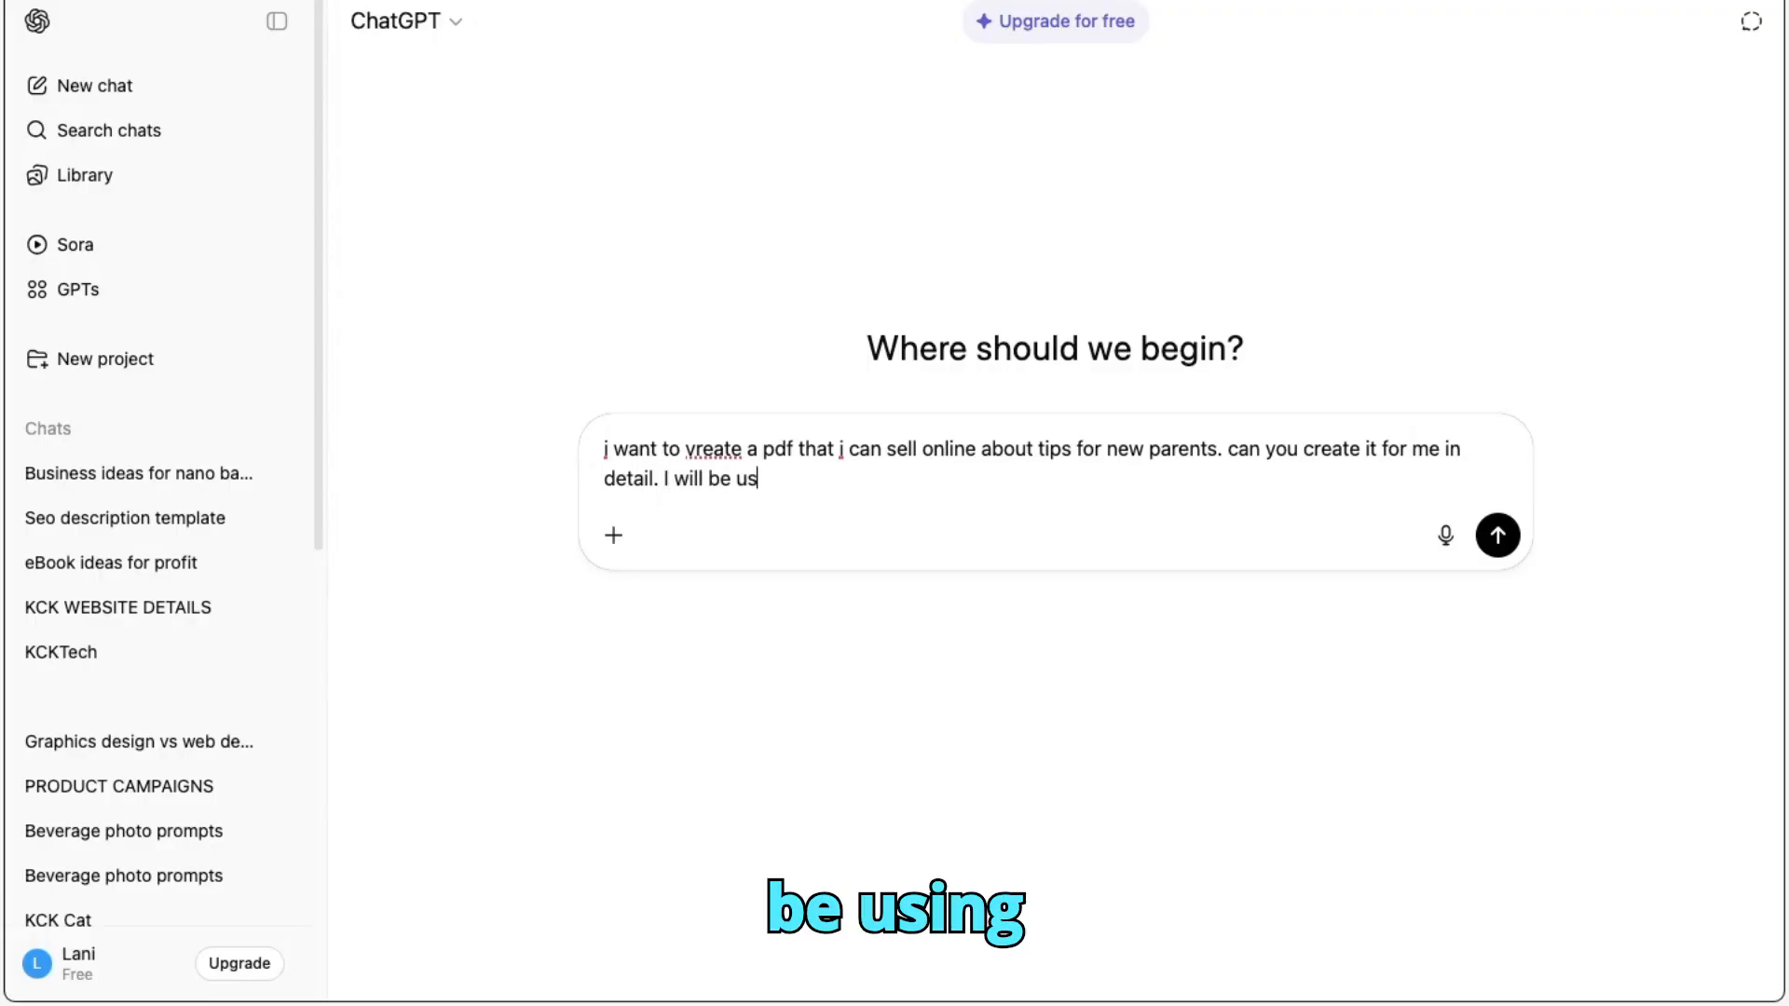
pyautogui.write('ing ca')
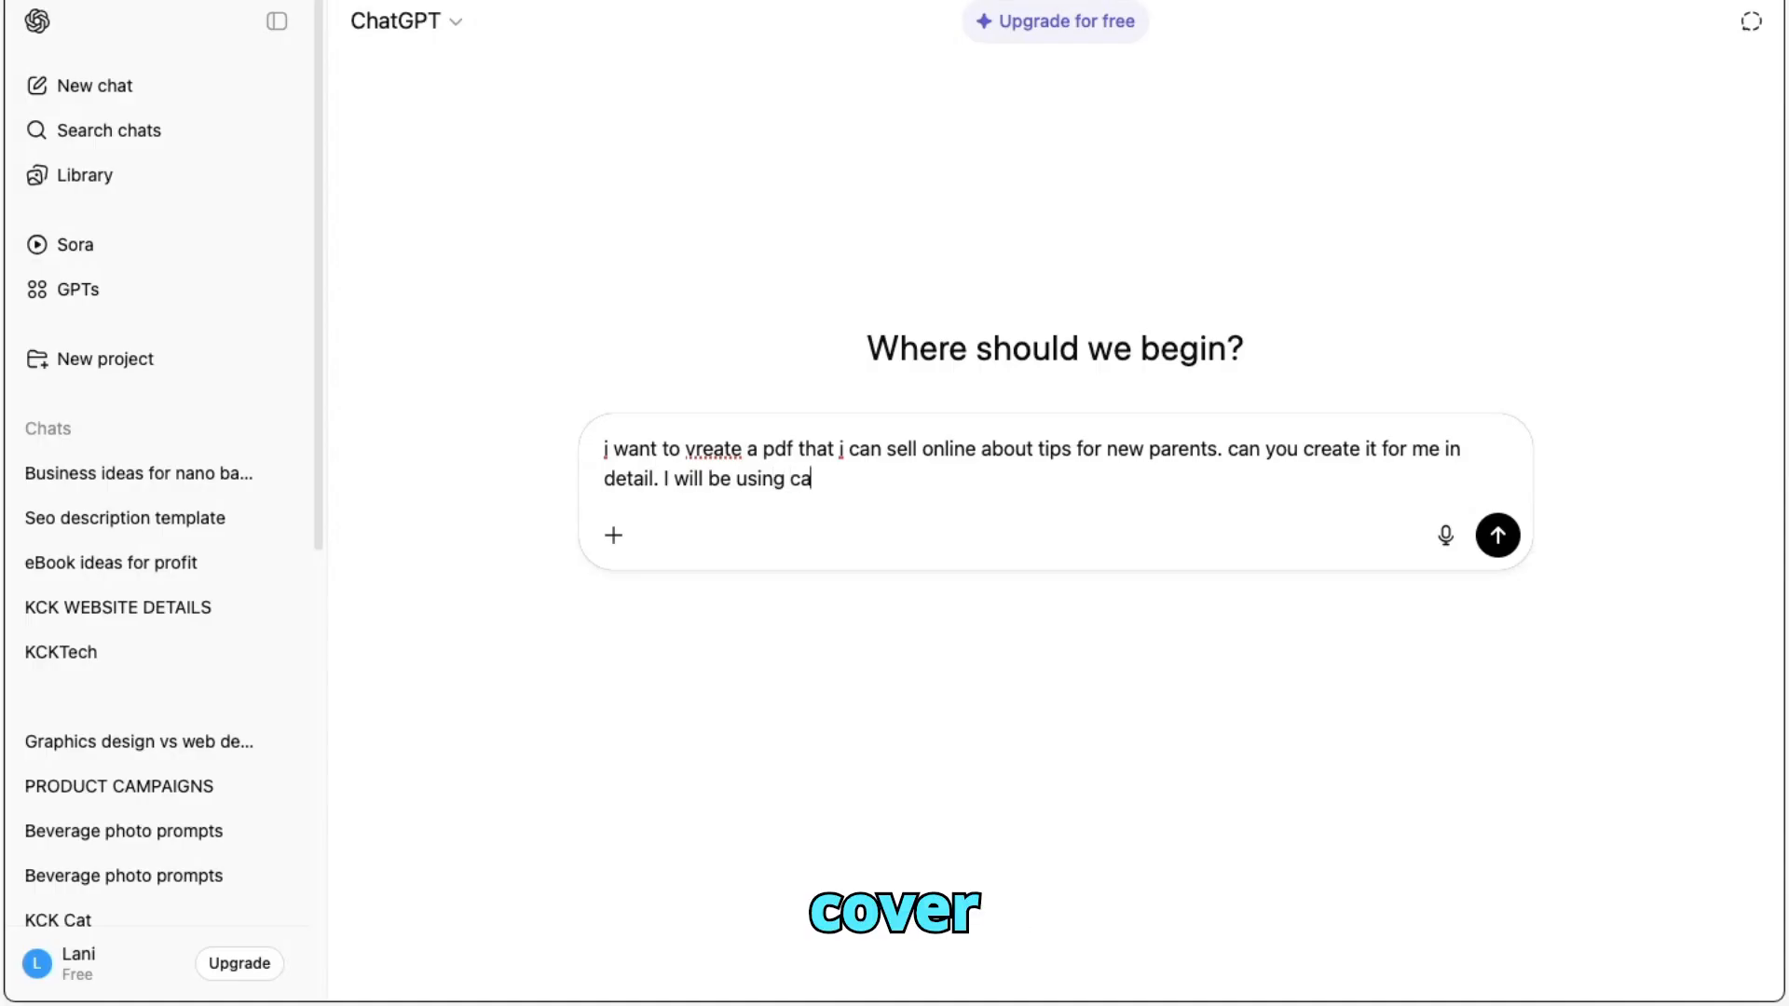
pyautogui.write('nva to')
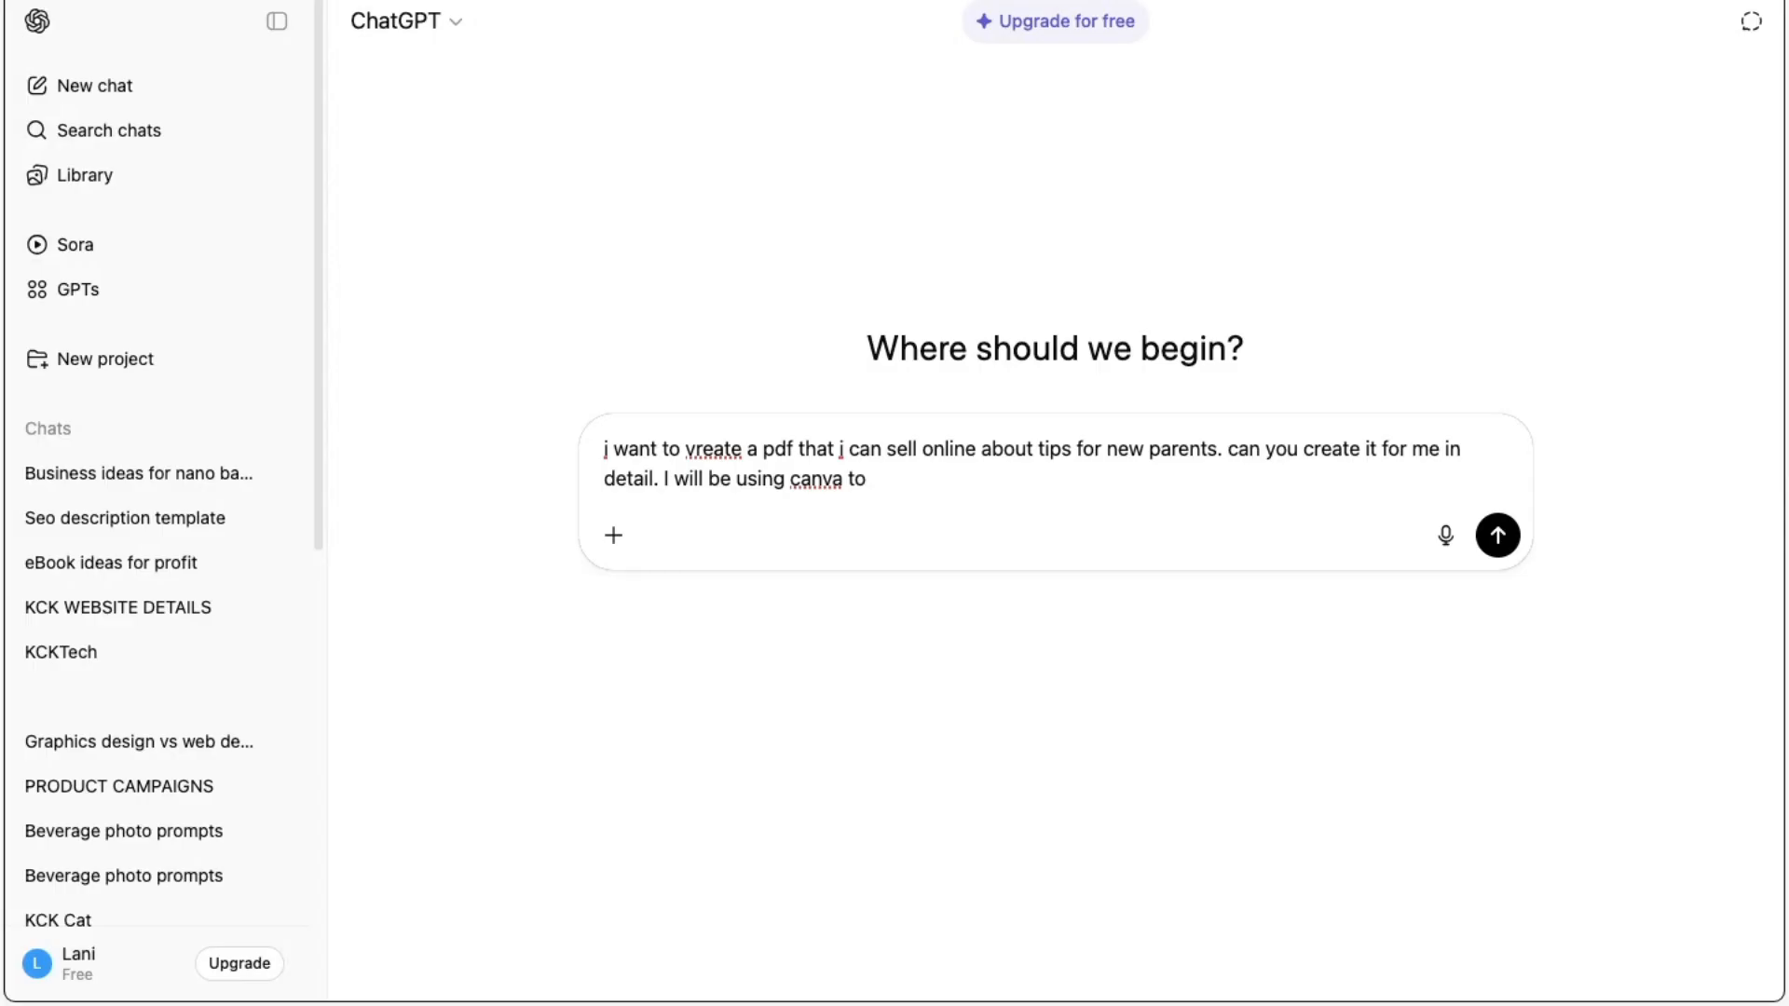
pyautogui.write(' organise')
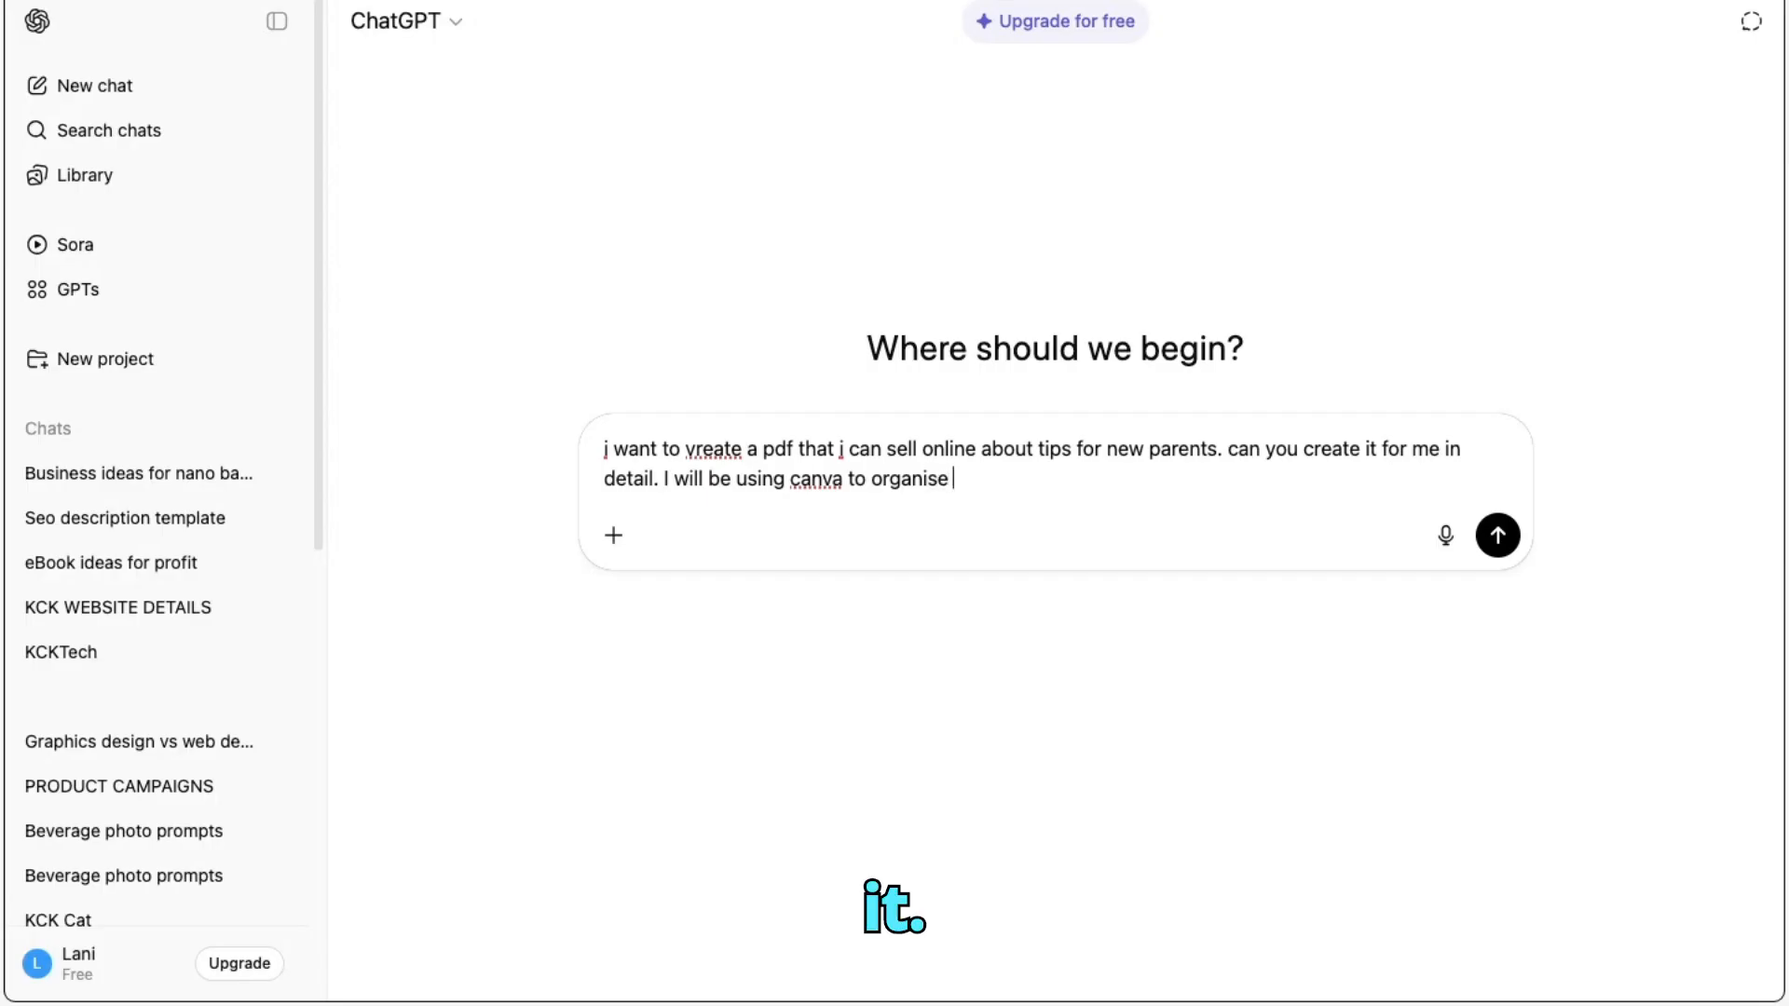
pyautogui.write(' it. so ')
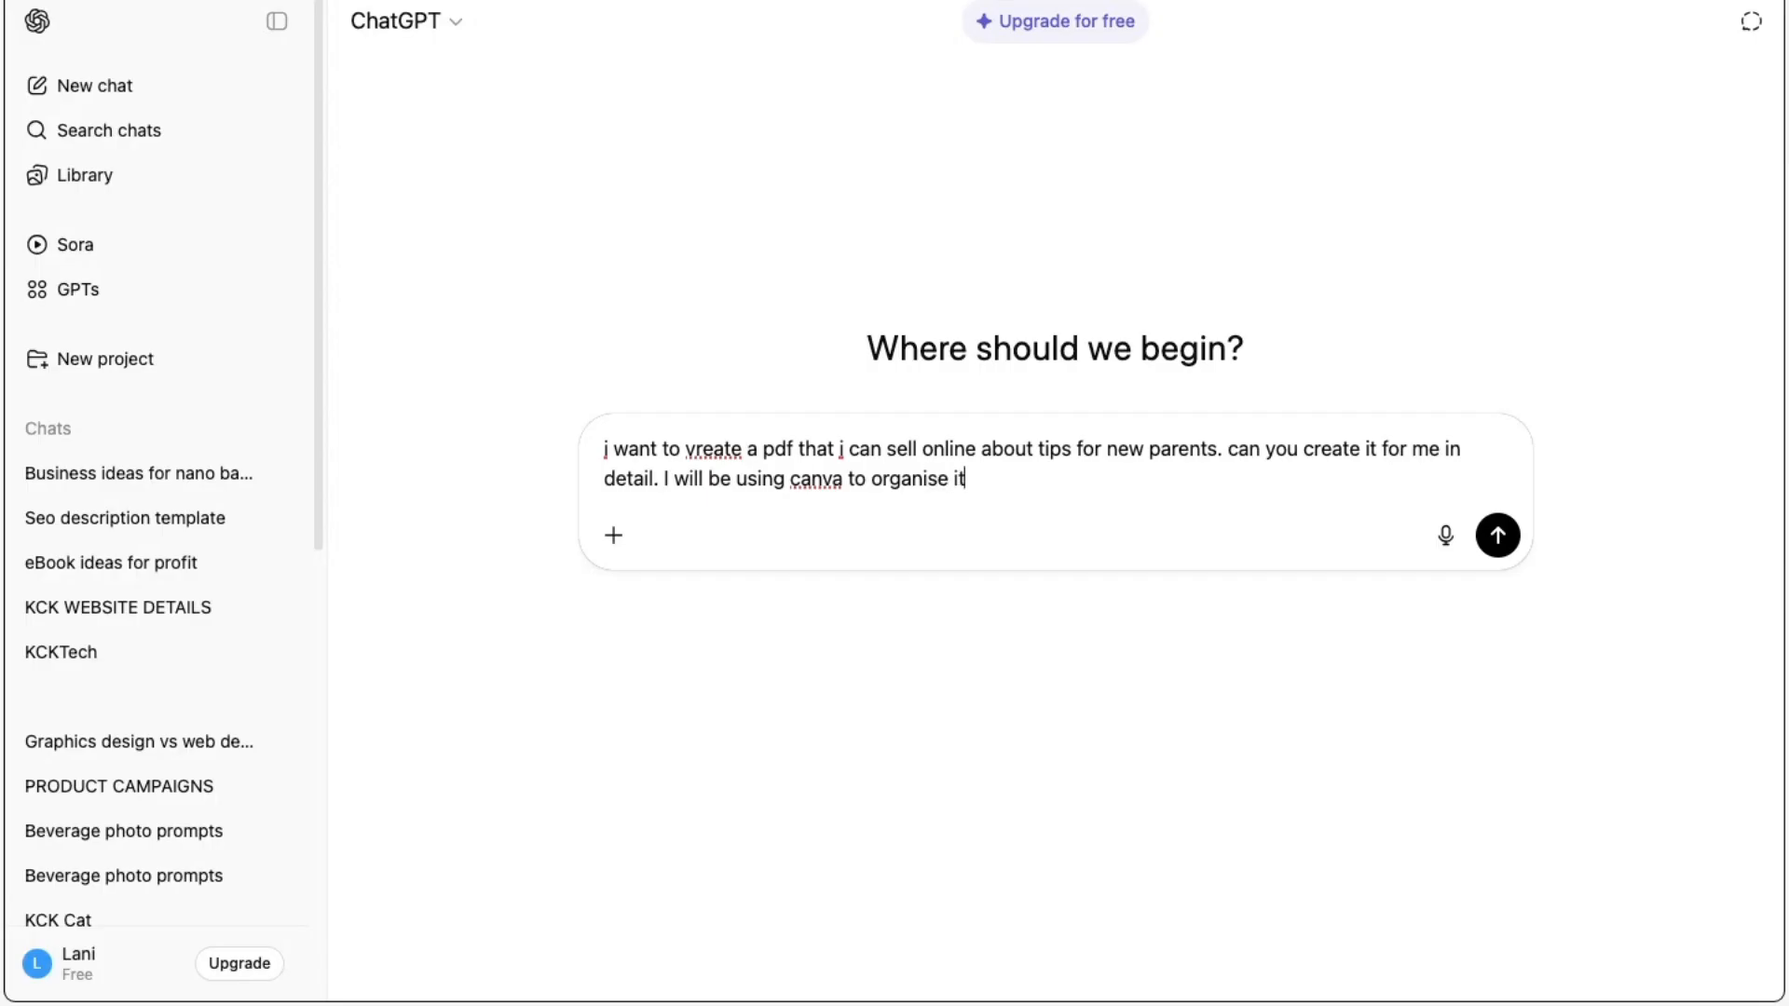
# Finish the prompt with "so provide image prompts where neccessary" and send it
pyautogui.write('p')
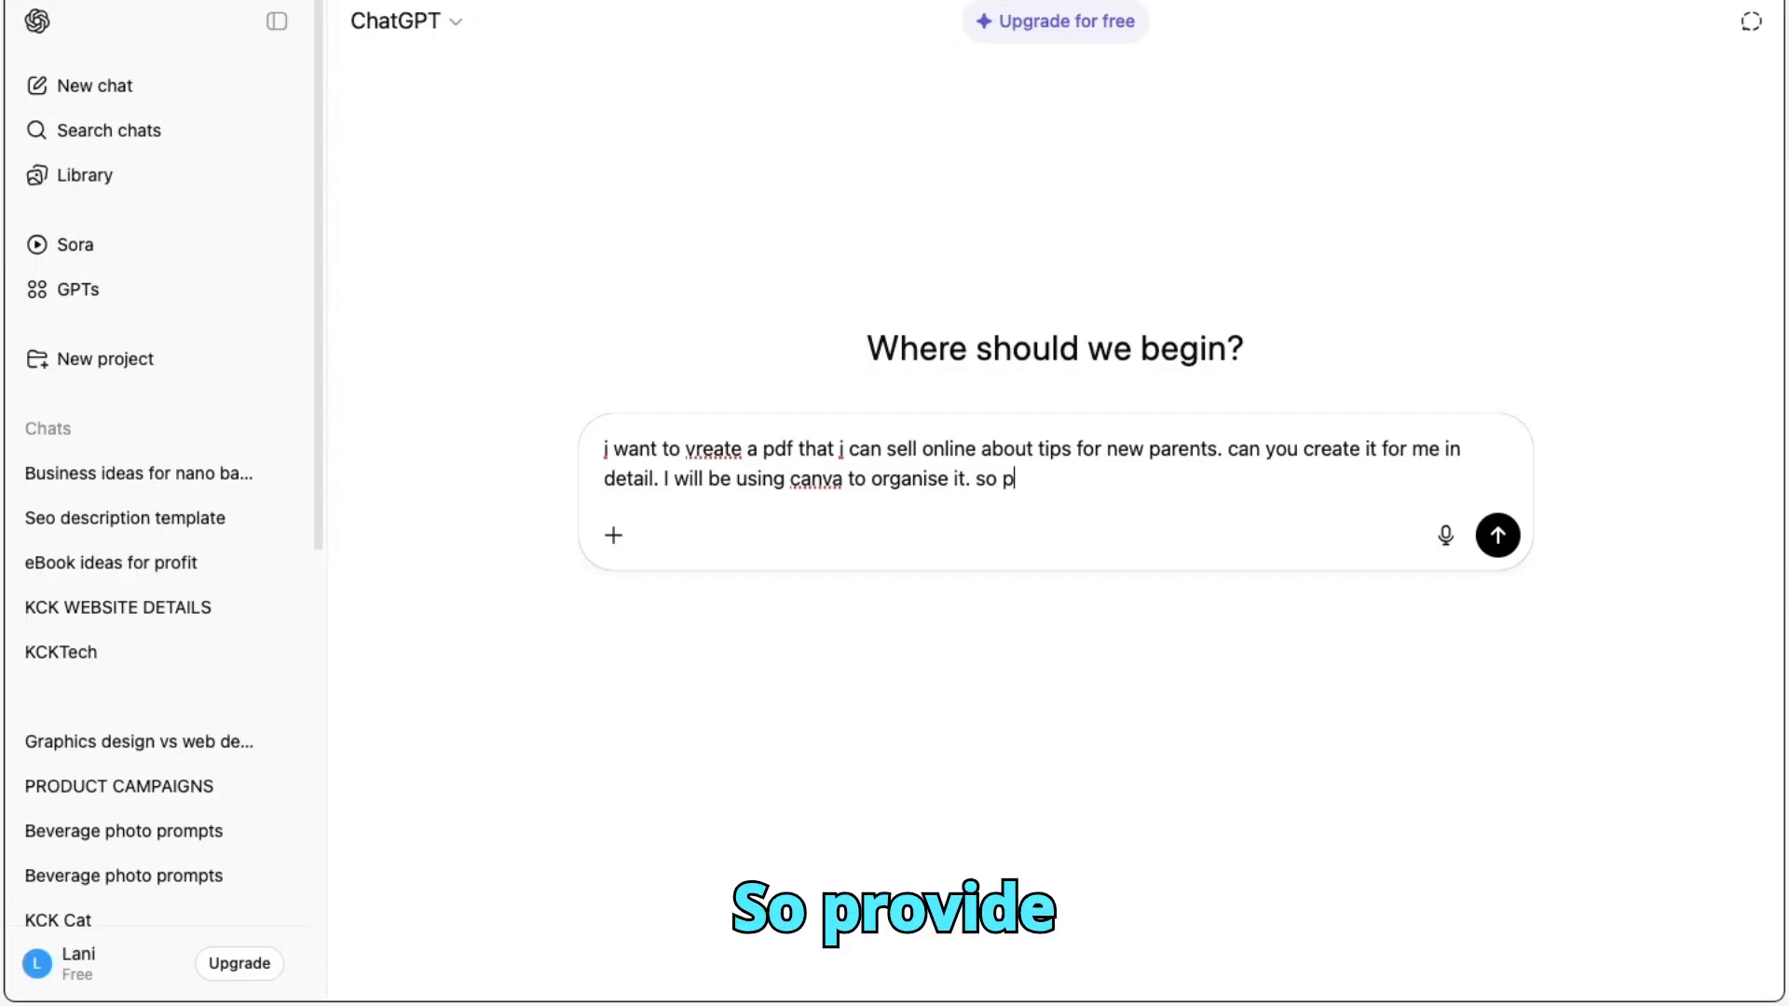
pyautogui.write('rovi')
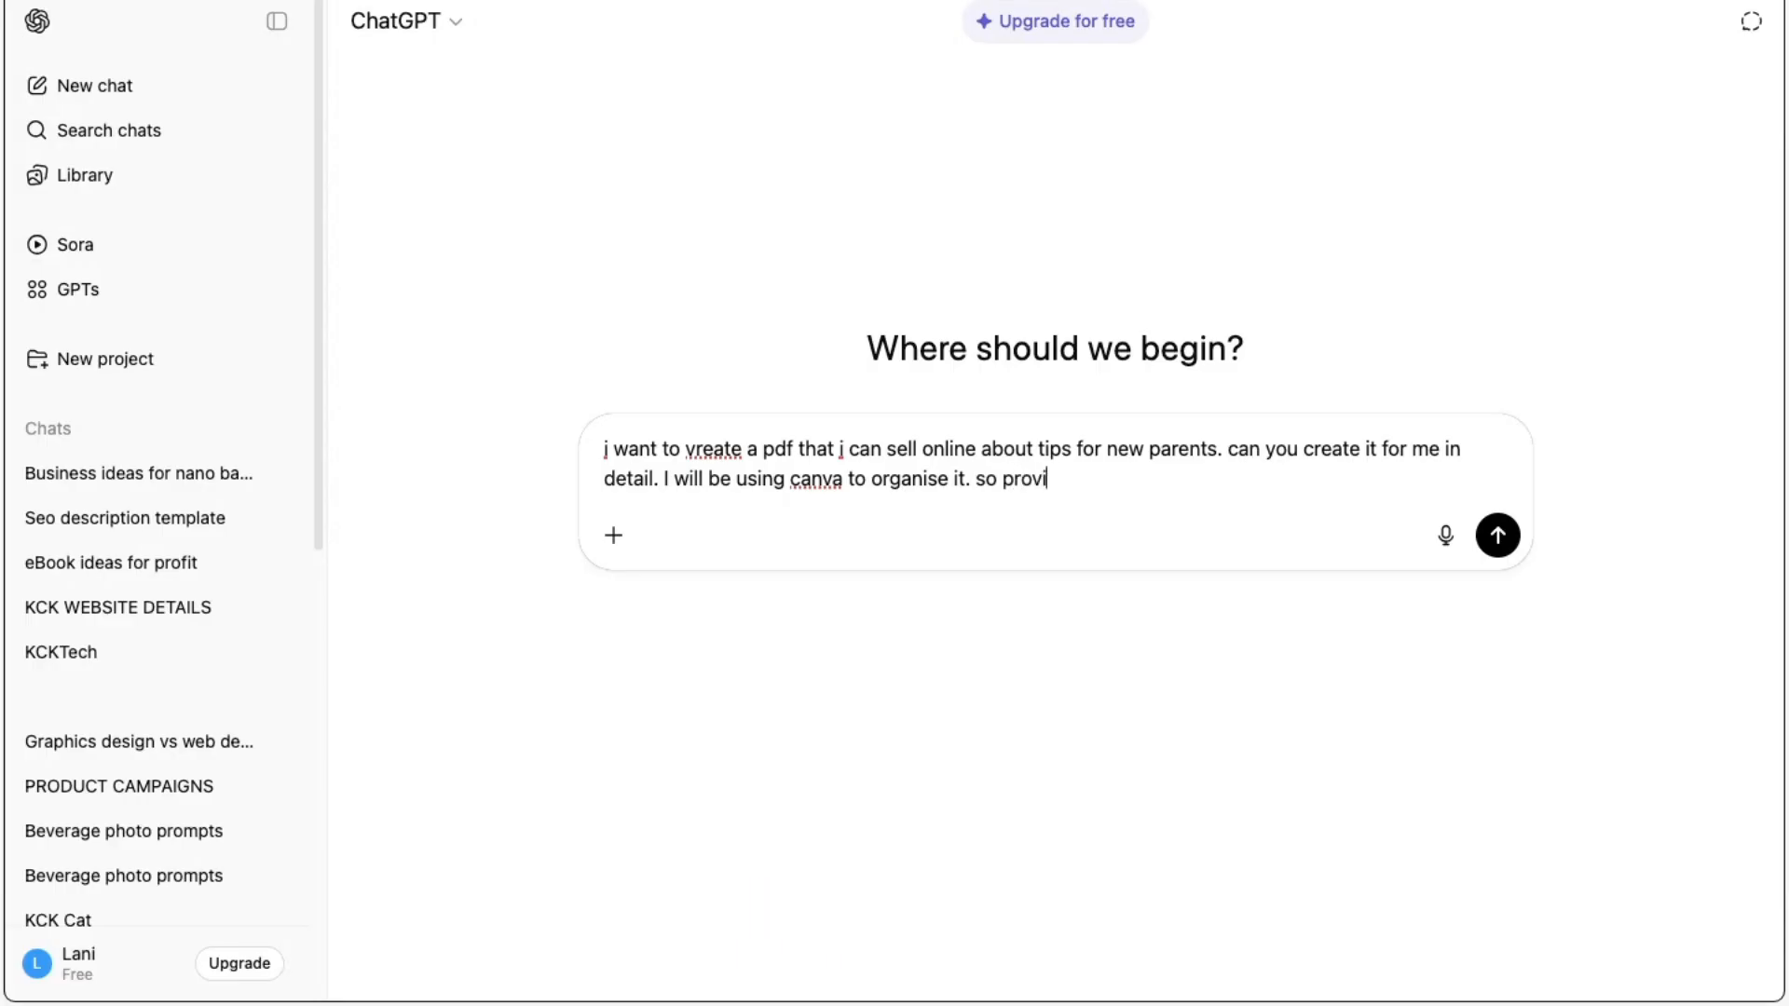
pyautogui.write('de image pr')
pyautogui.press('BackSpace')
pyautogui.write('rompts ')
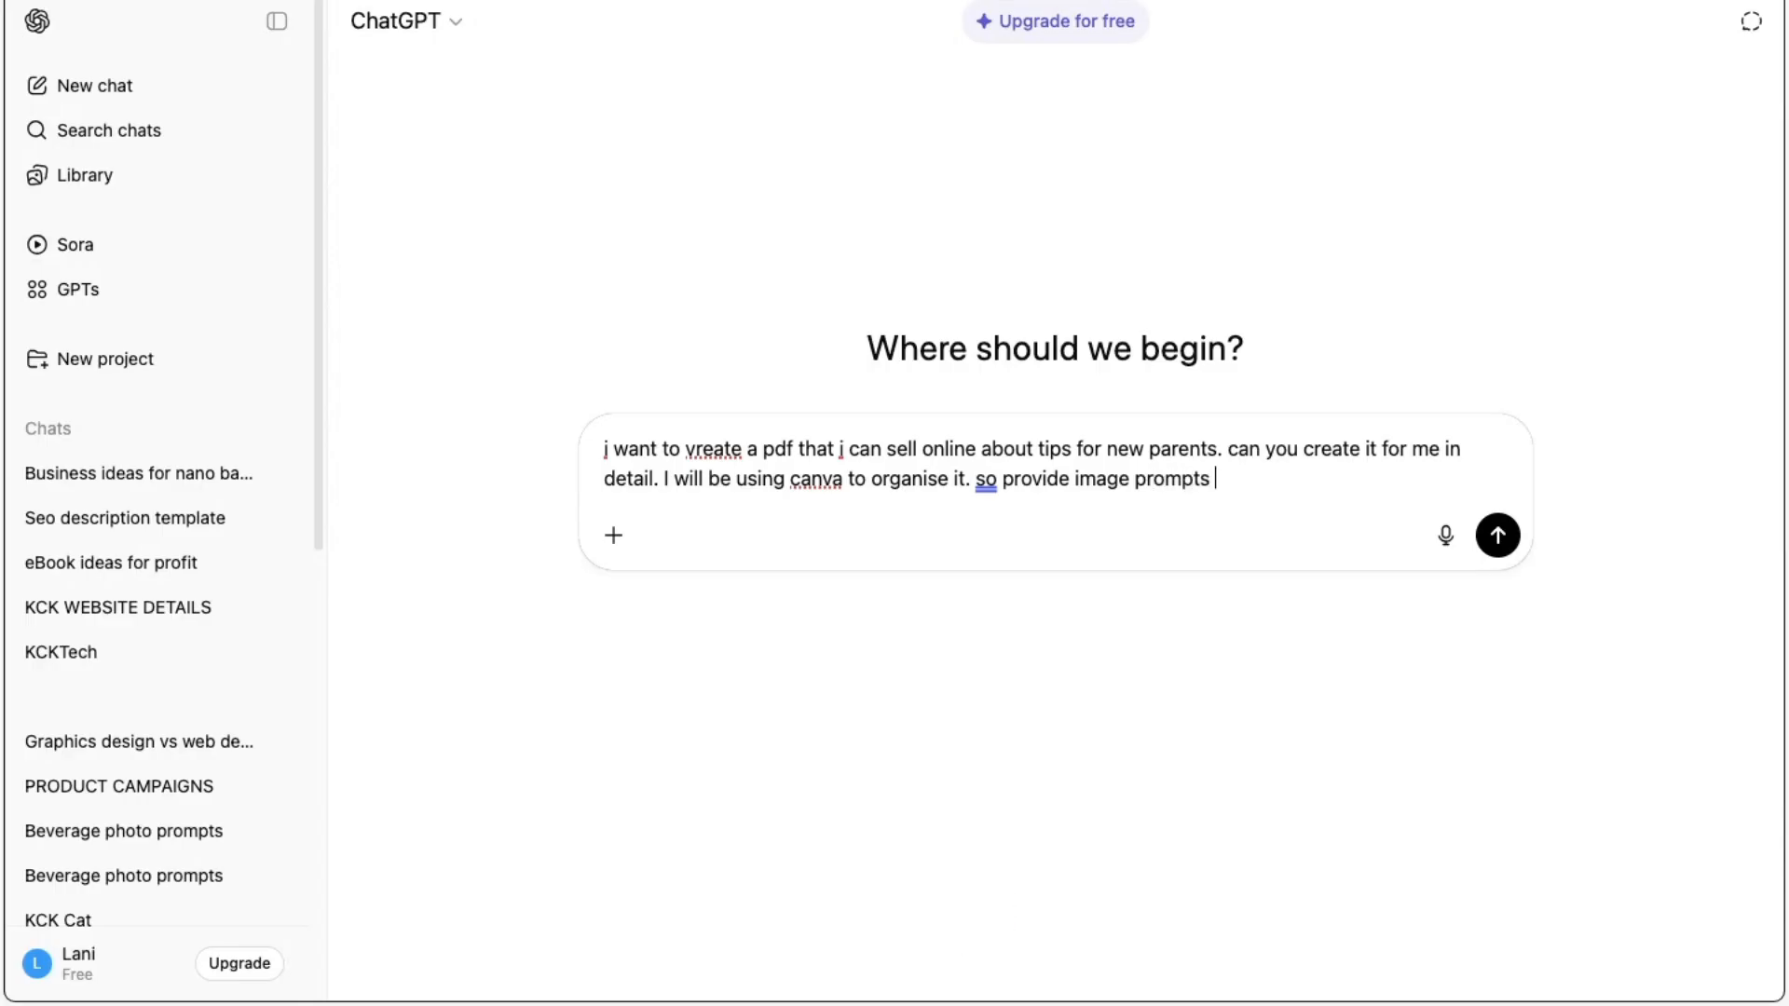
pyautogui.write('where ne')
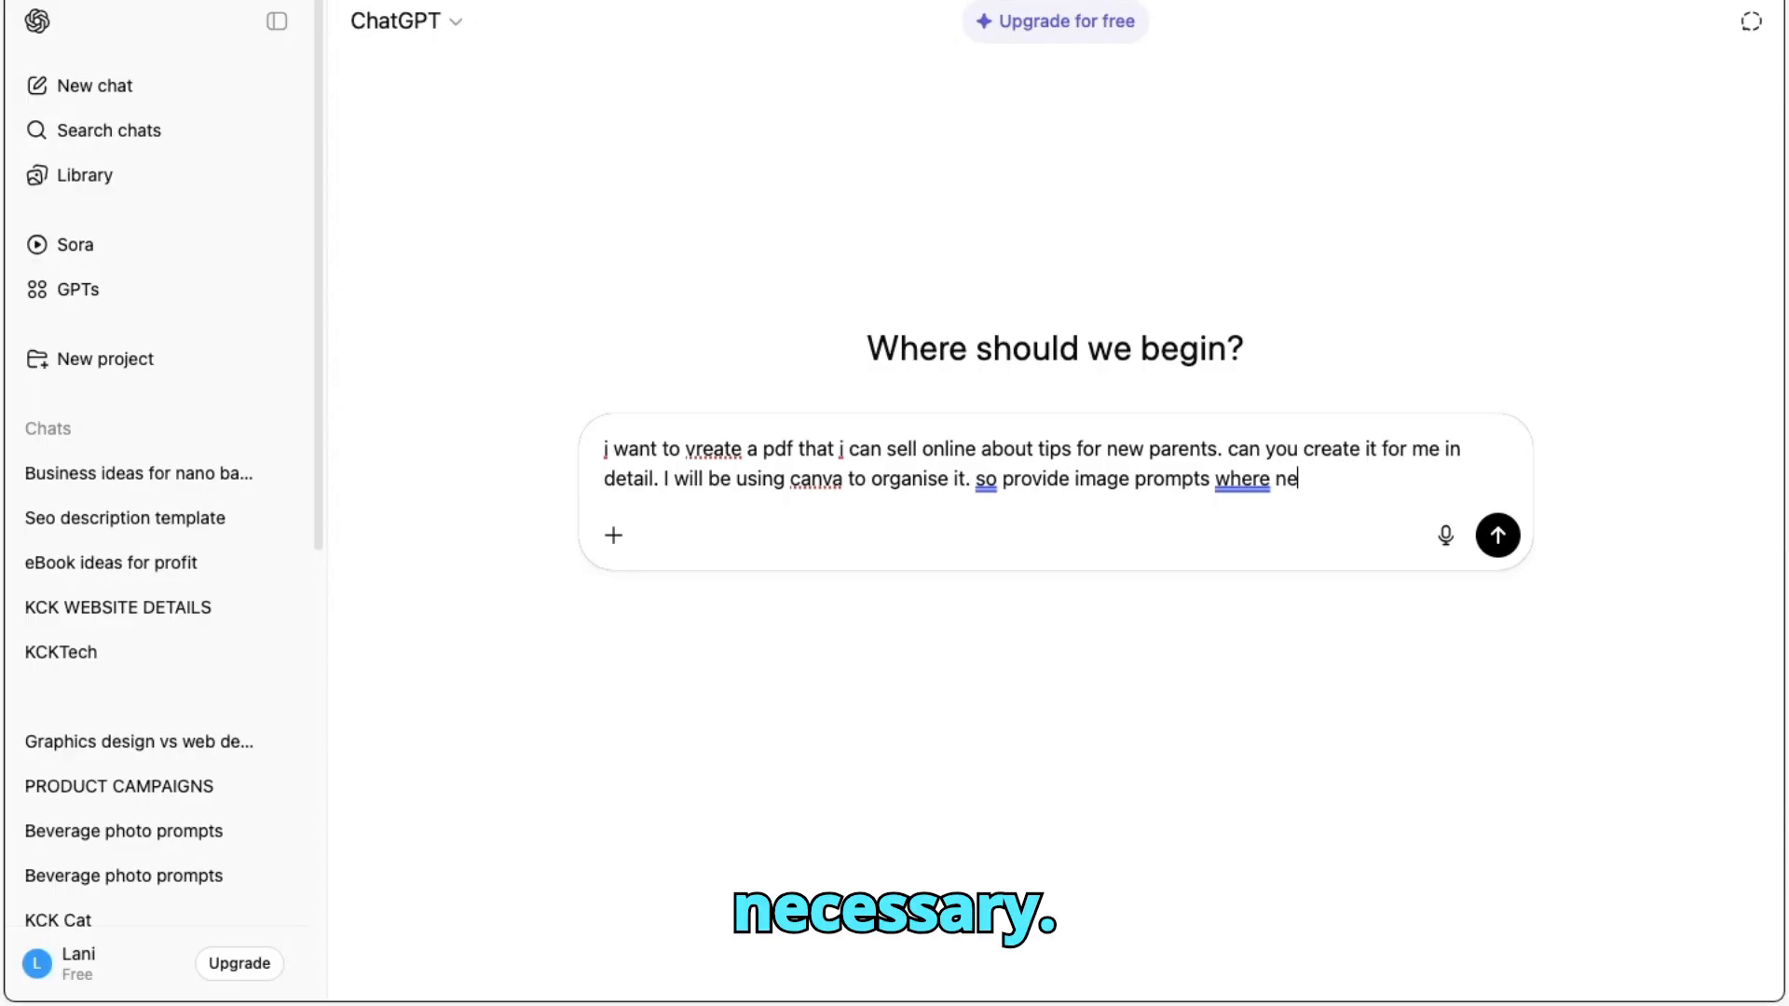
pyautogui.write('cc')
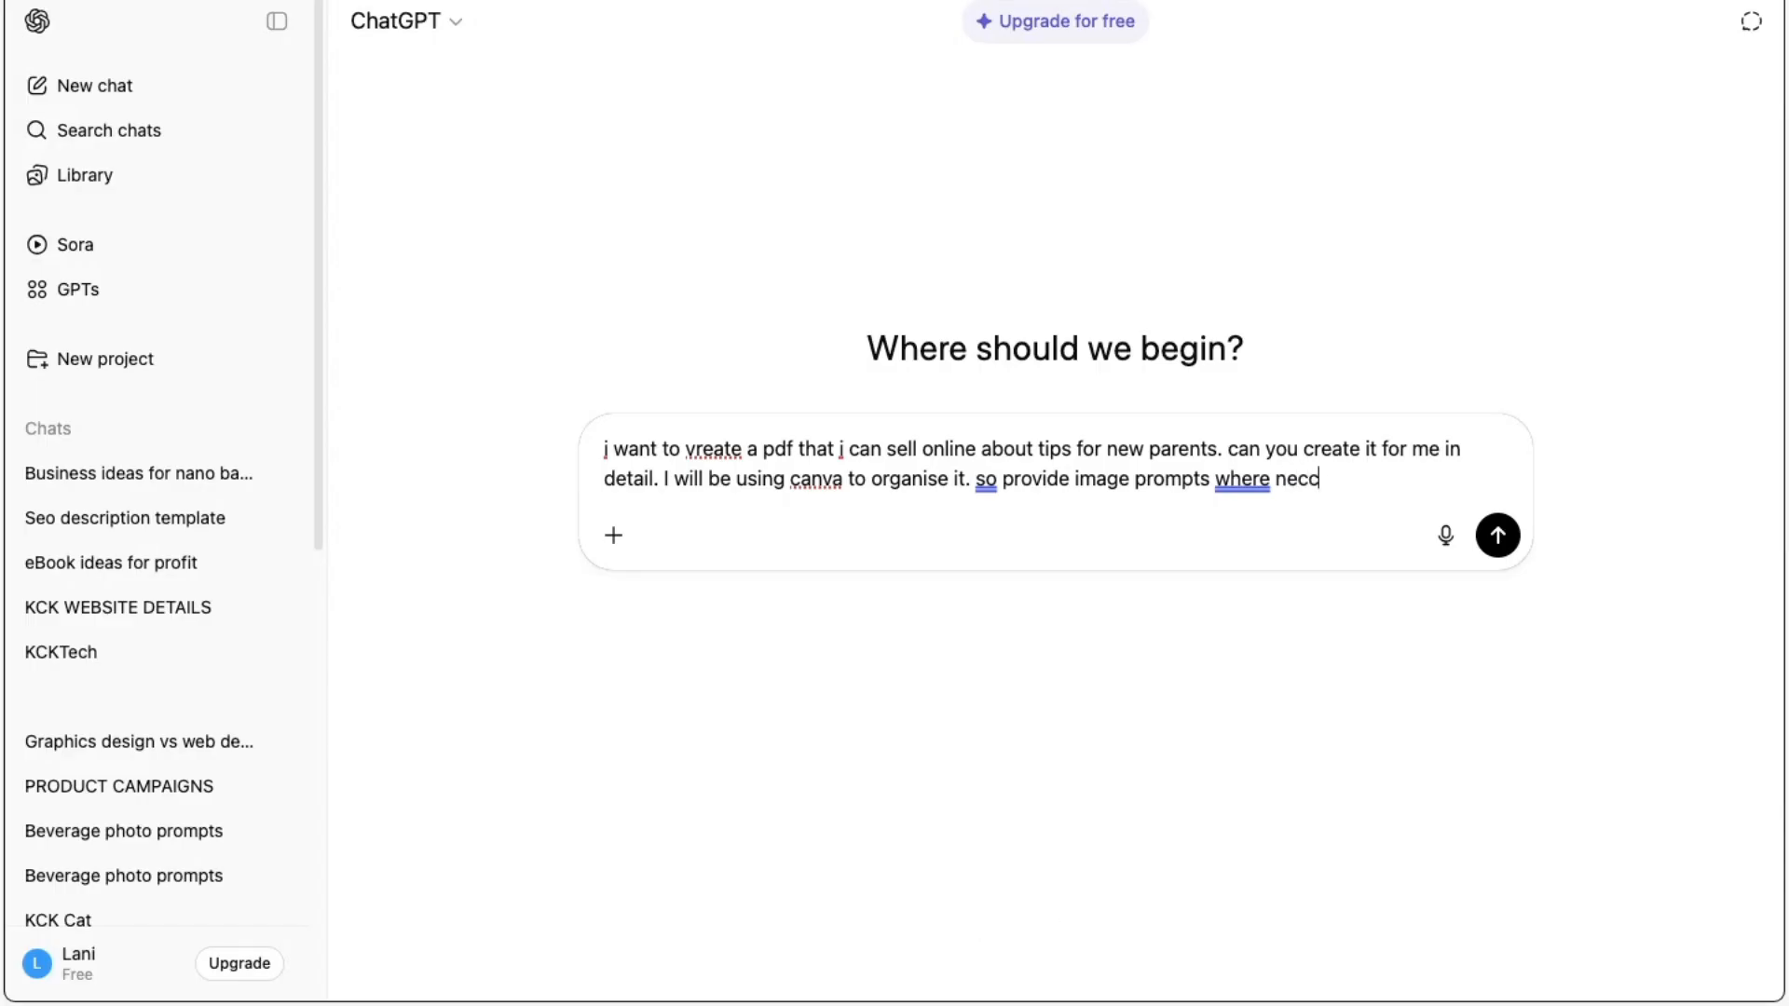
pyautogui.write('essary')
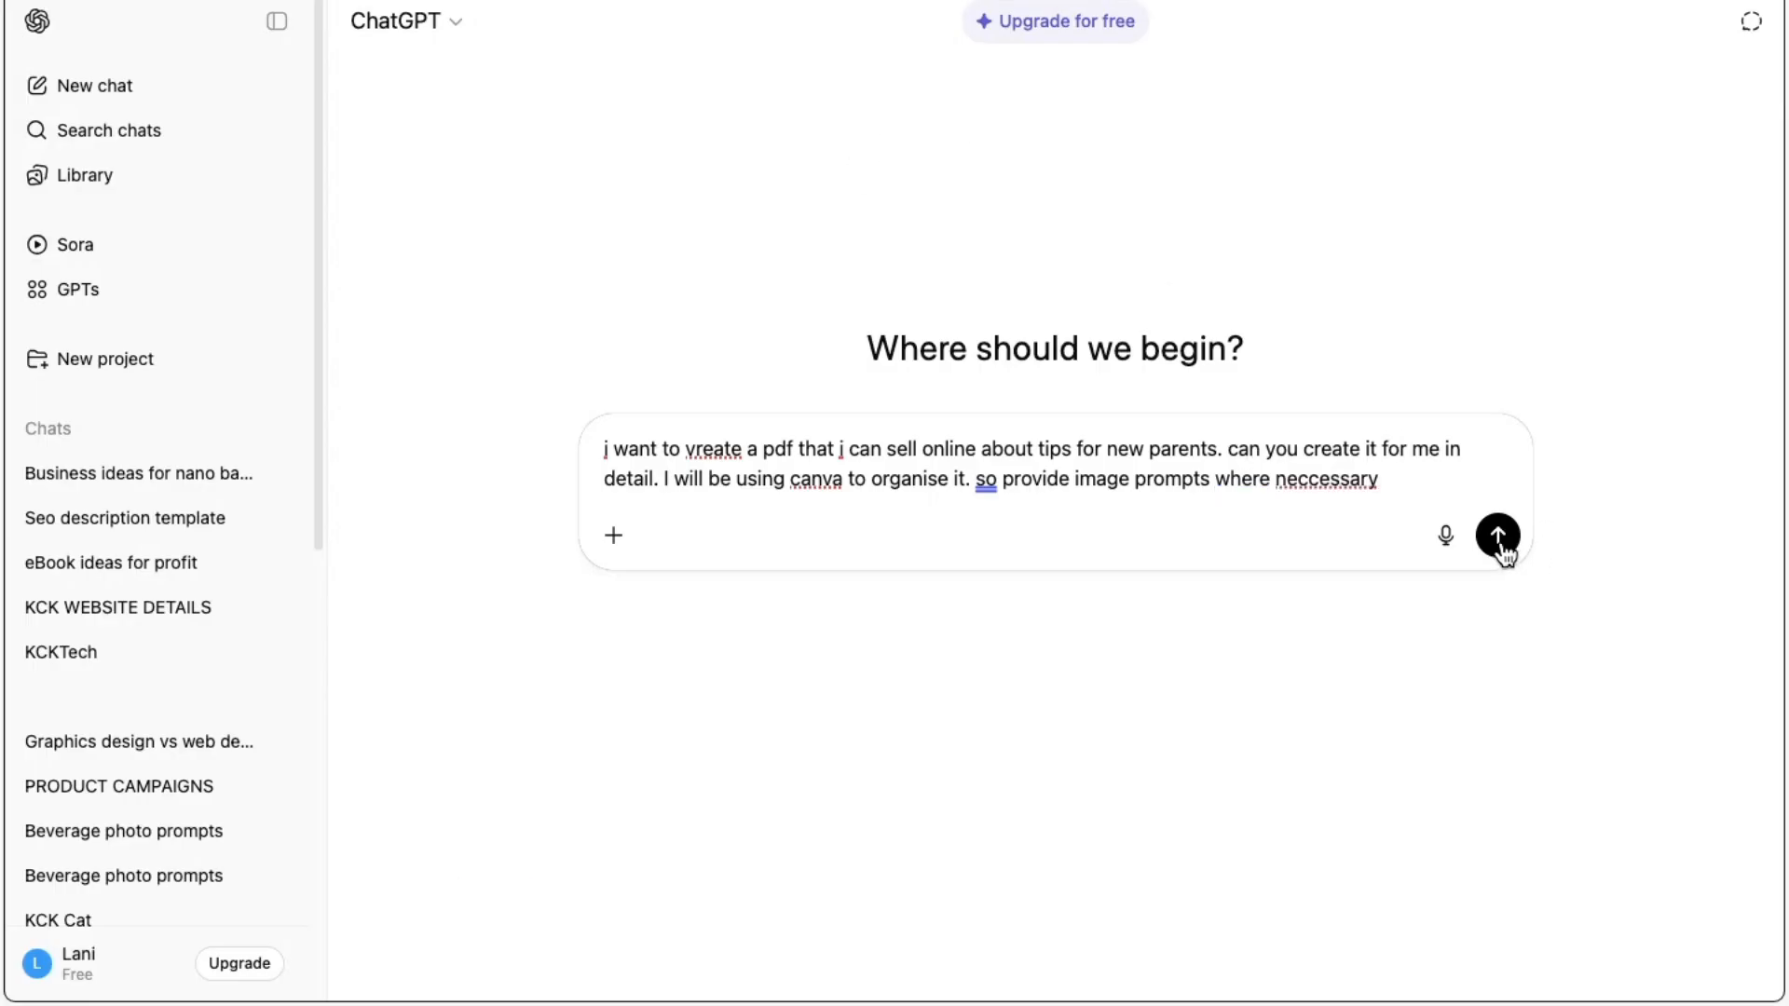
pyautogui.click(1498, 537)
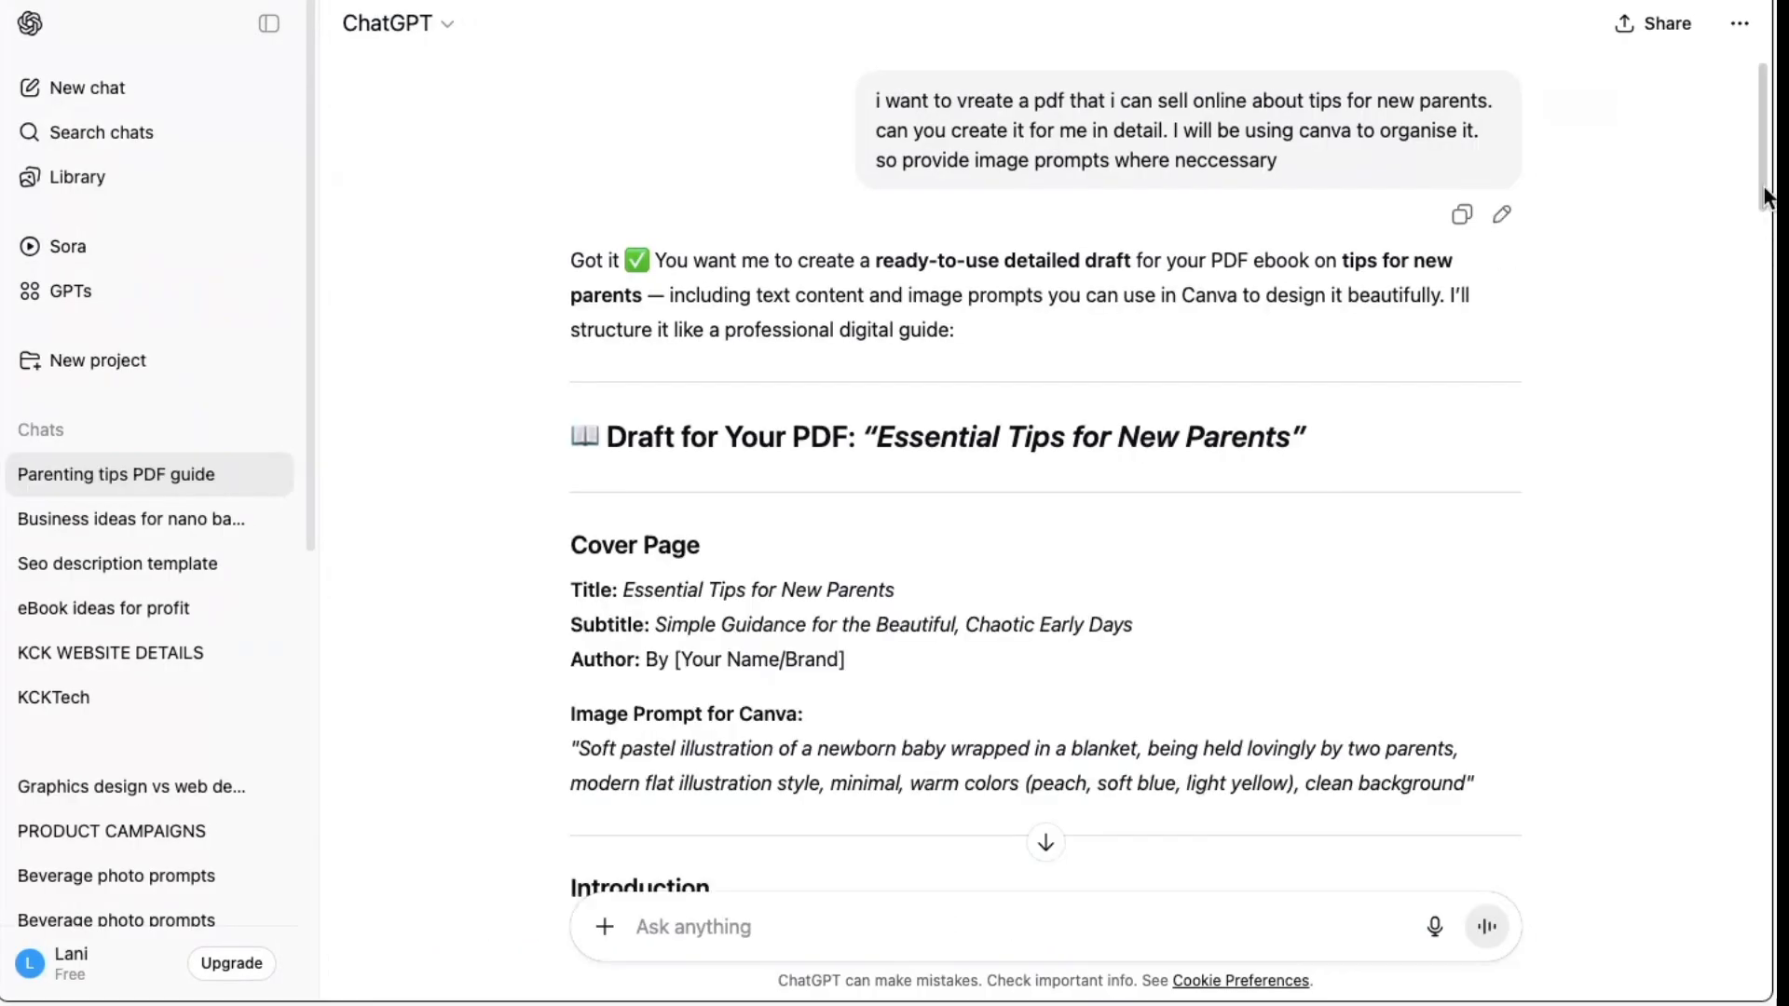
# Review the generated ebook draft from the cover page to the back page, including its chapter tips and image prompts
pyautogui.scroll(-3, 1768, 196)
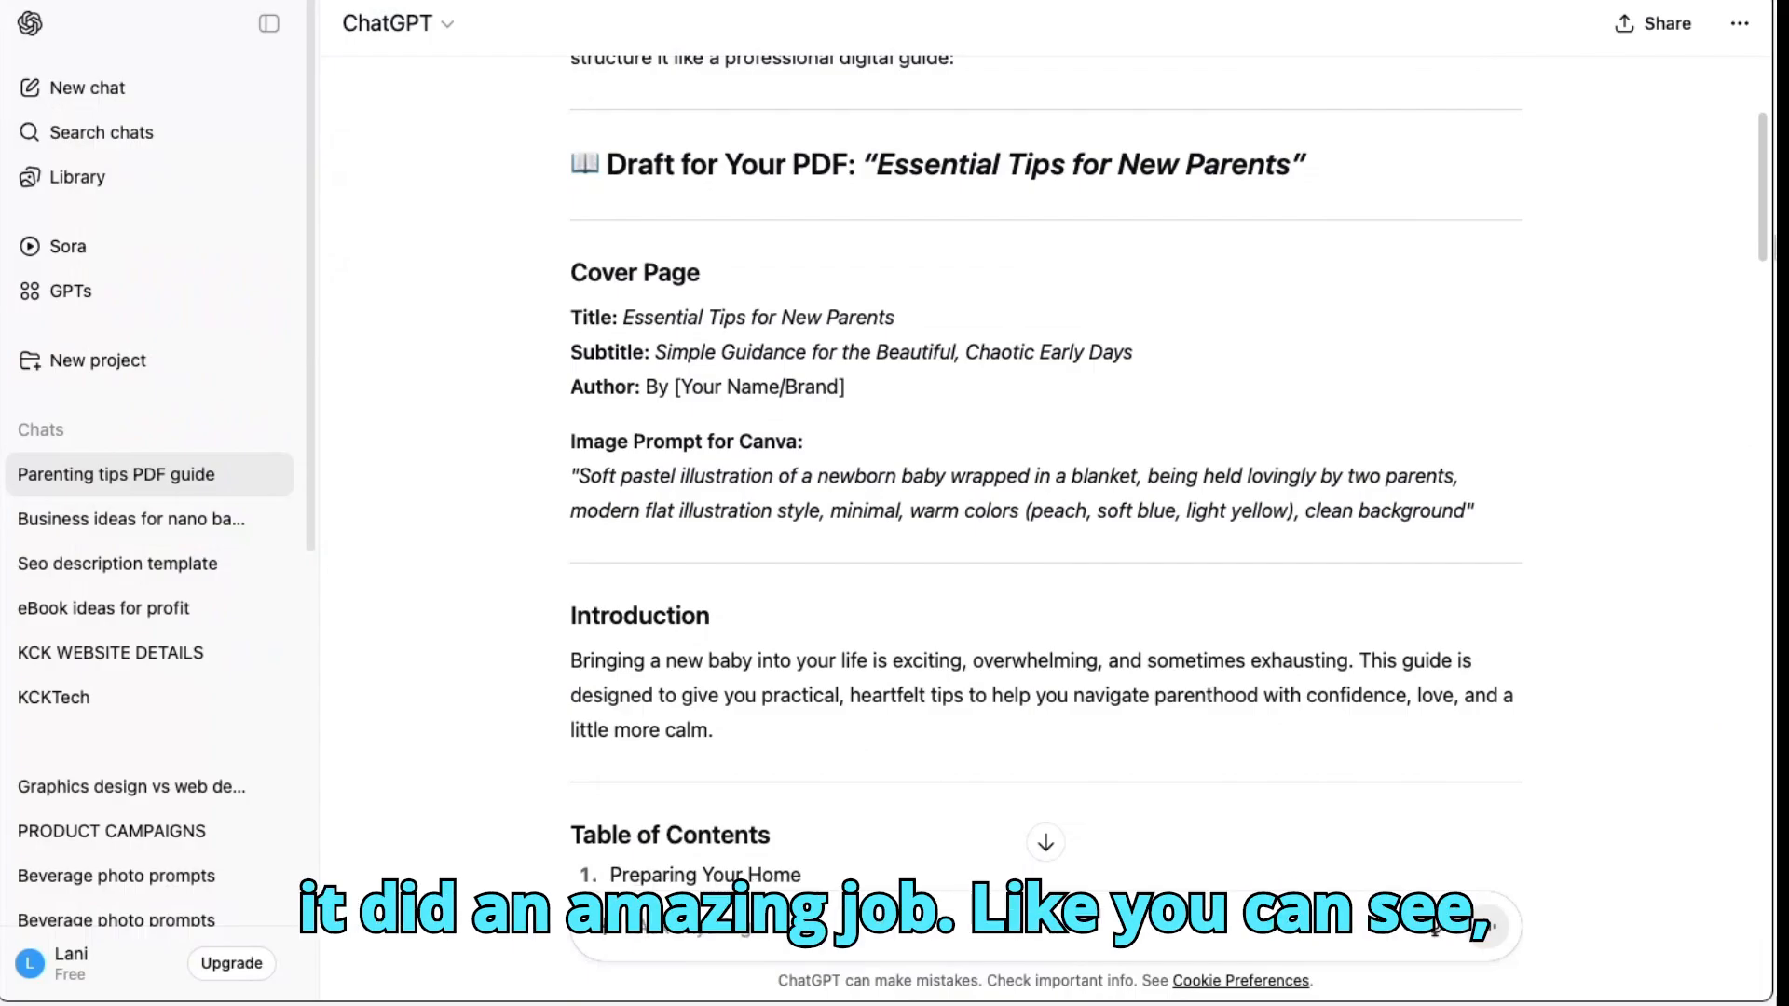
pyautogui.scroll(-3, 1003, 117)
pyautogui.scroll(3, 1002, 117)
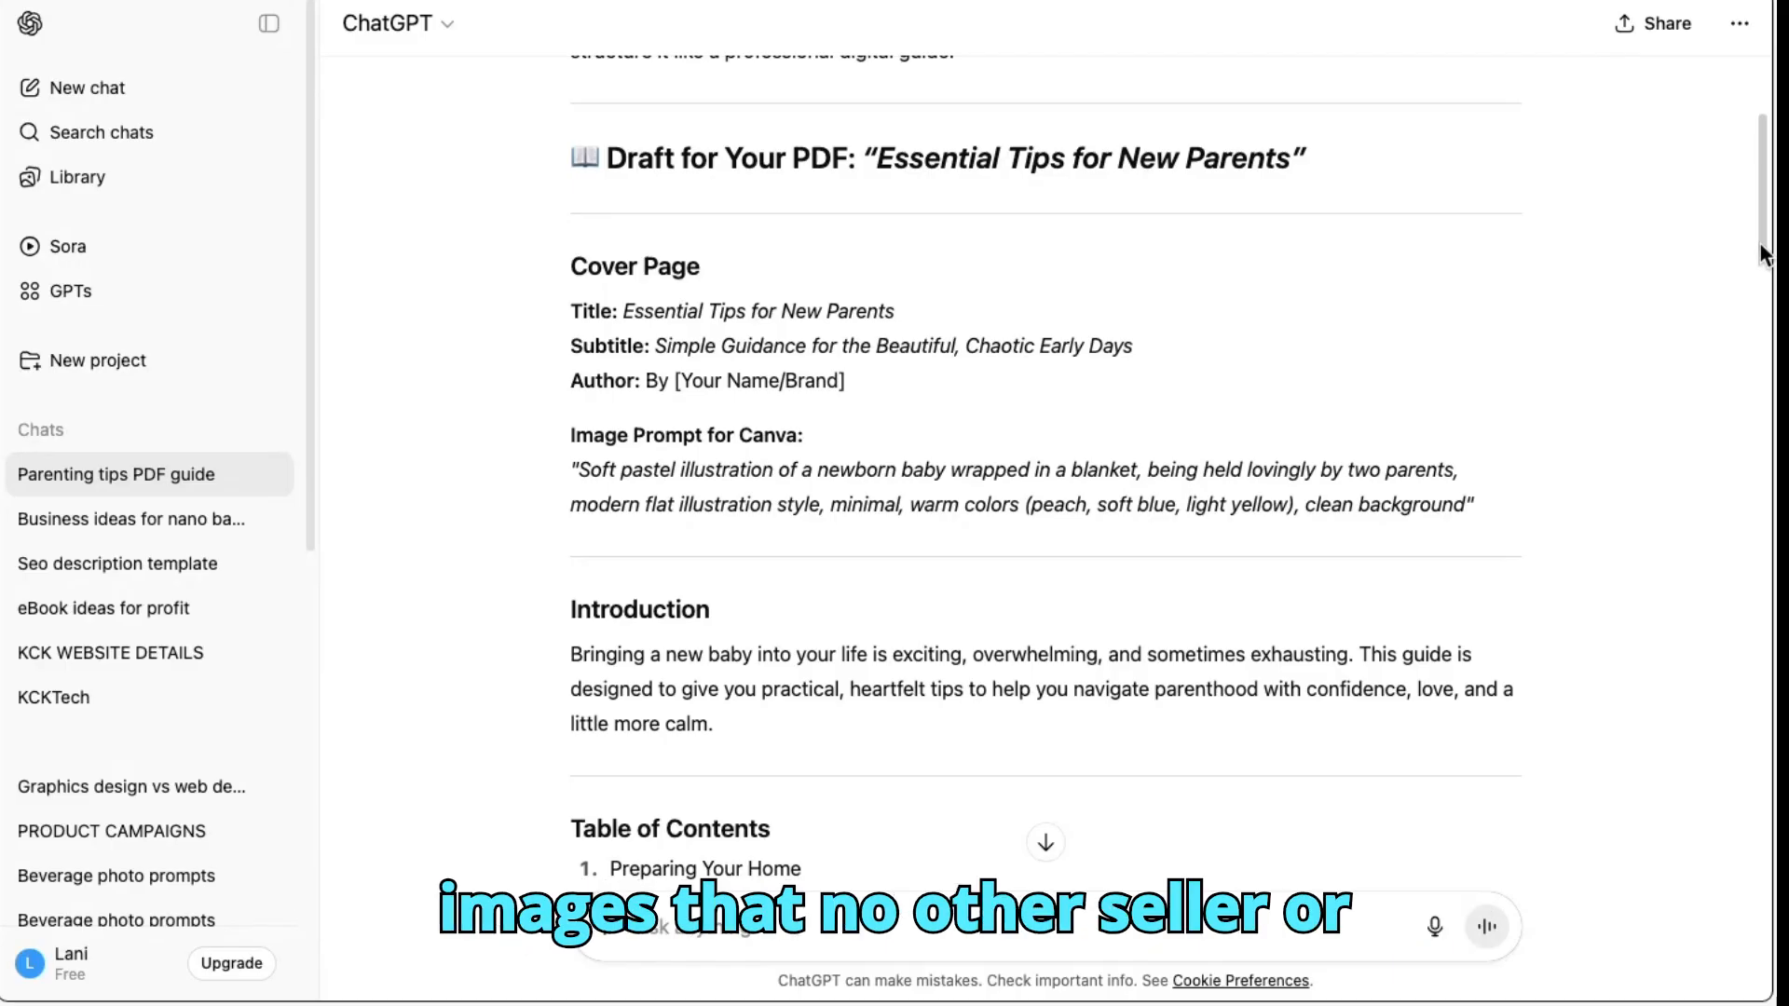
pyautogui.moveTo(1761, 234); pyautogui.dragTo(1757, 544)
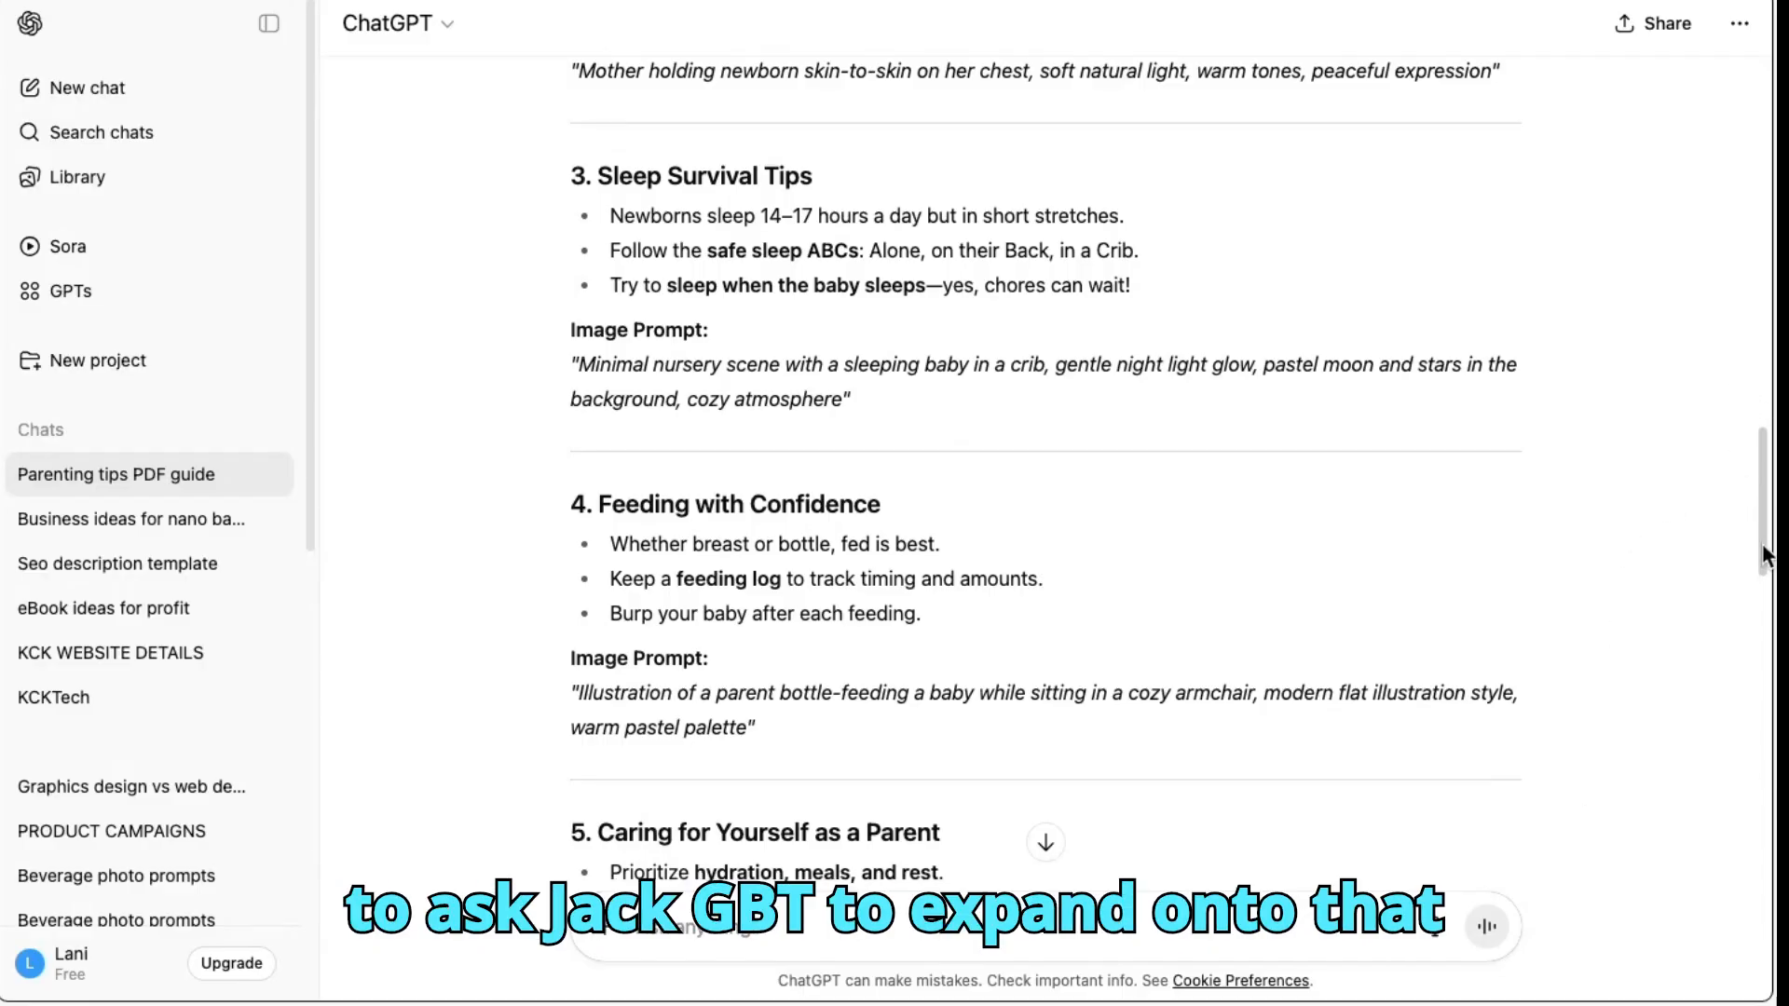
pyautogui.moveTo(1766, 556); pyautogui.dragTo(1771, 635)
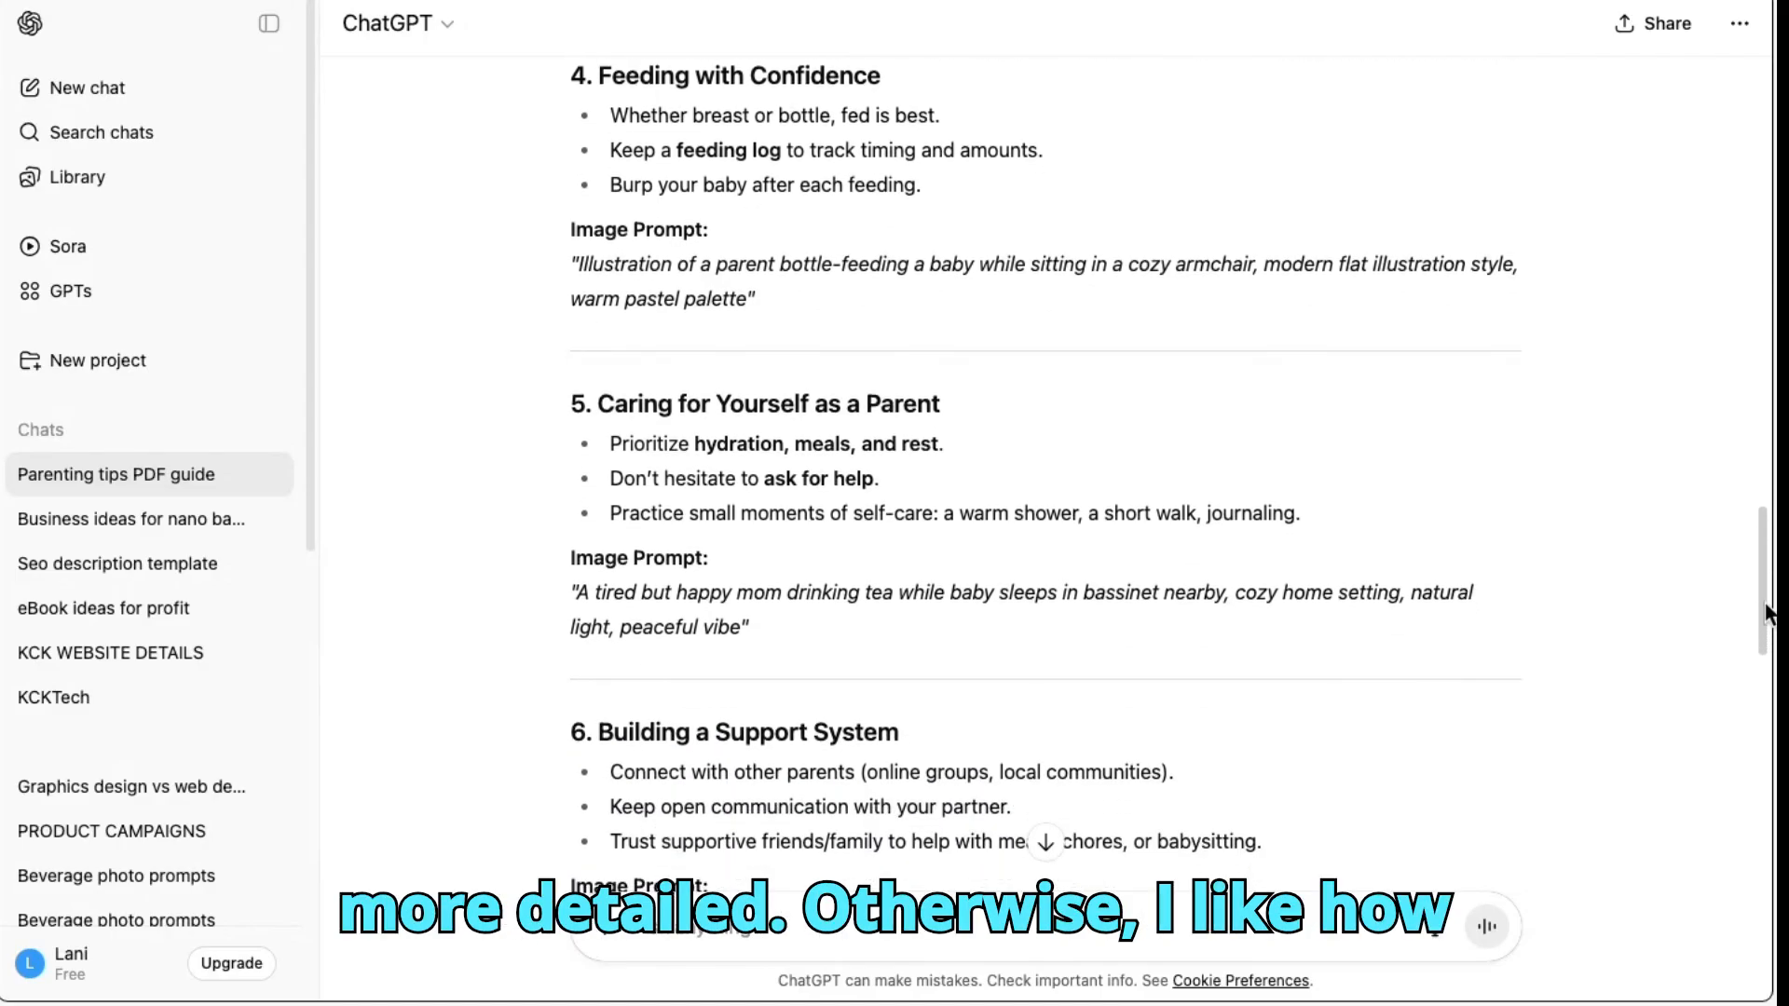
pyautogui.moveTo(1772, 634); pyautogui.dragTo(1726, 816)
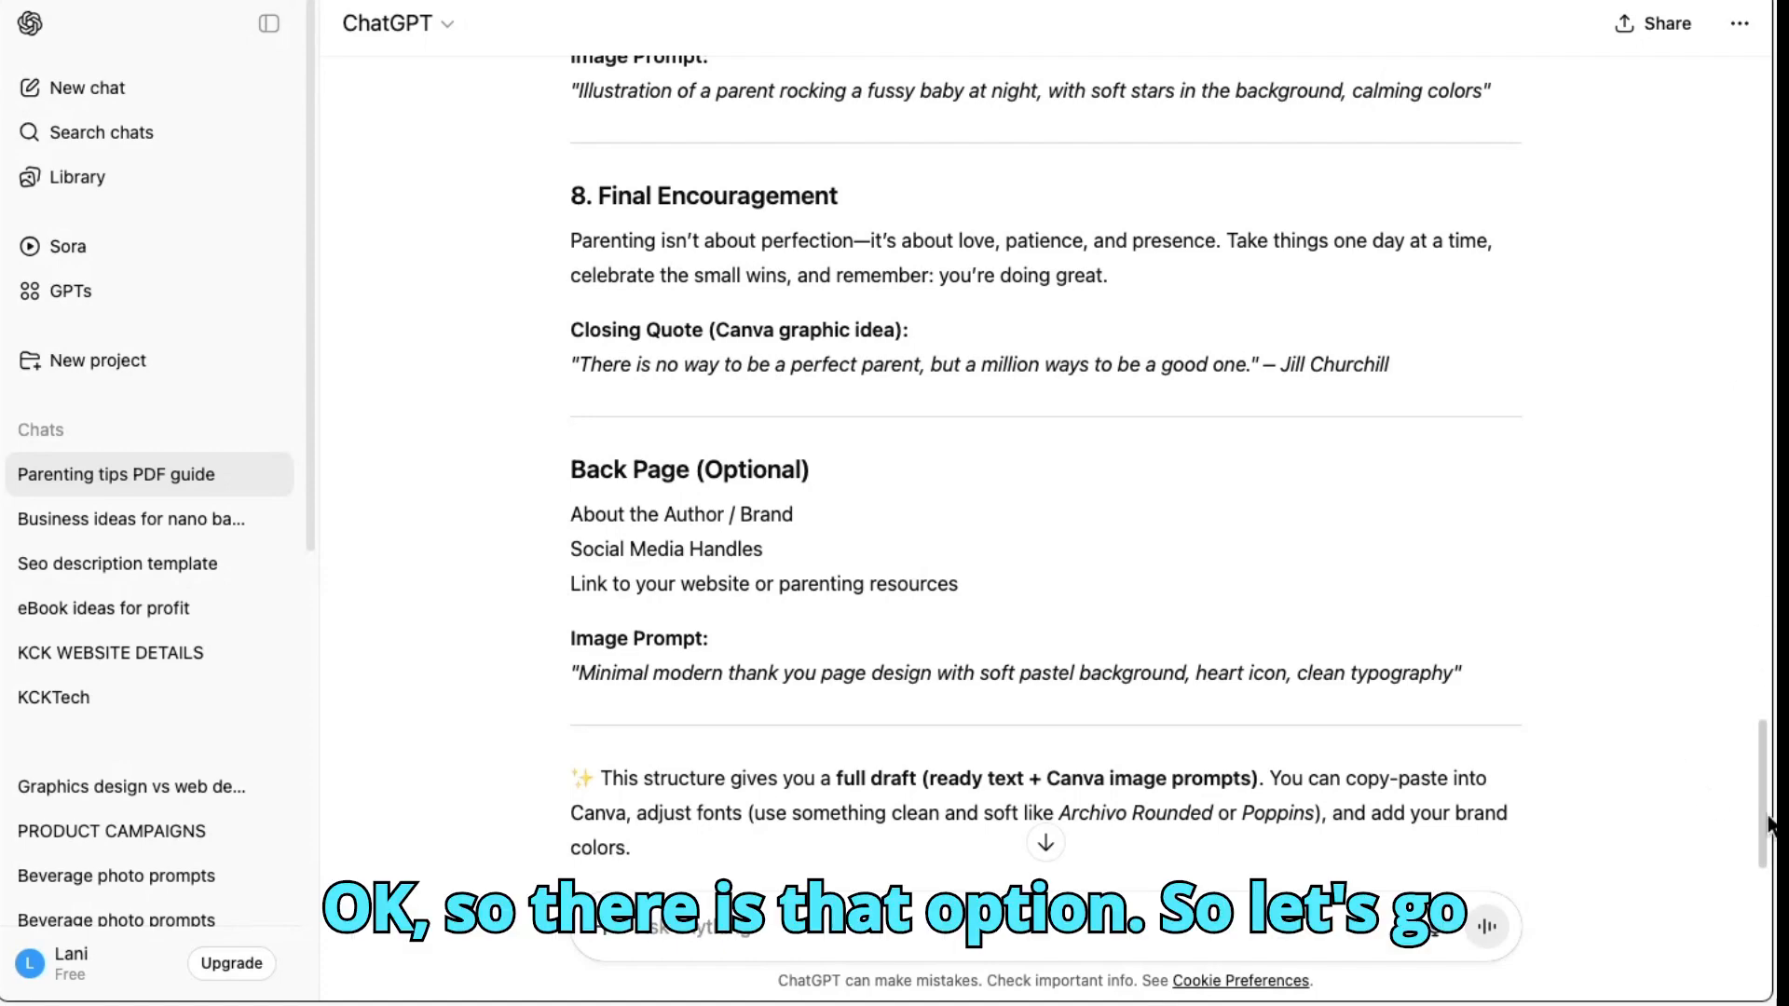
pyautogui.scroll(-3, 1768, 829)
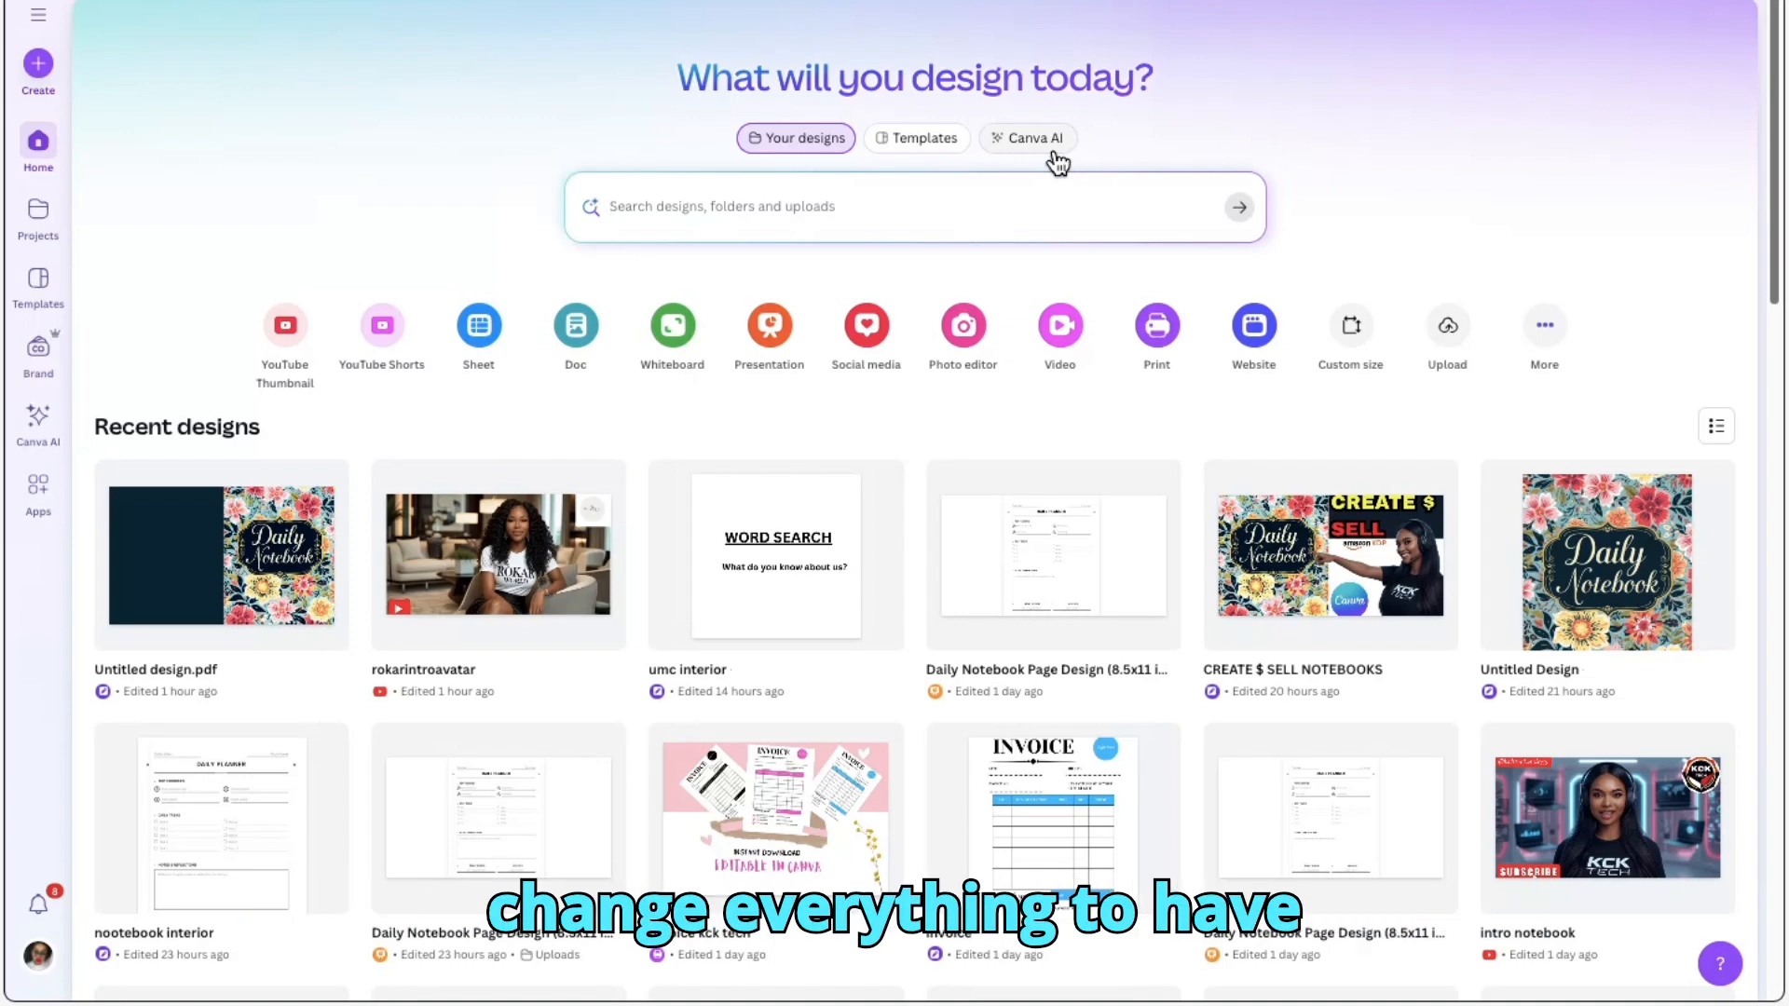
# Switch to Canva and search its templates for "ebook a4"
pyautogui.click(943, 147)
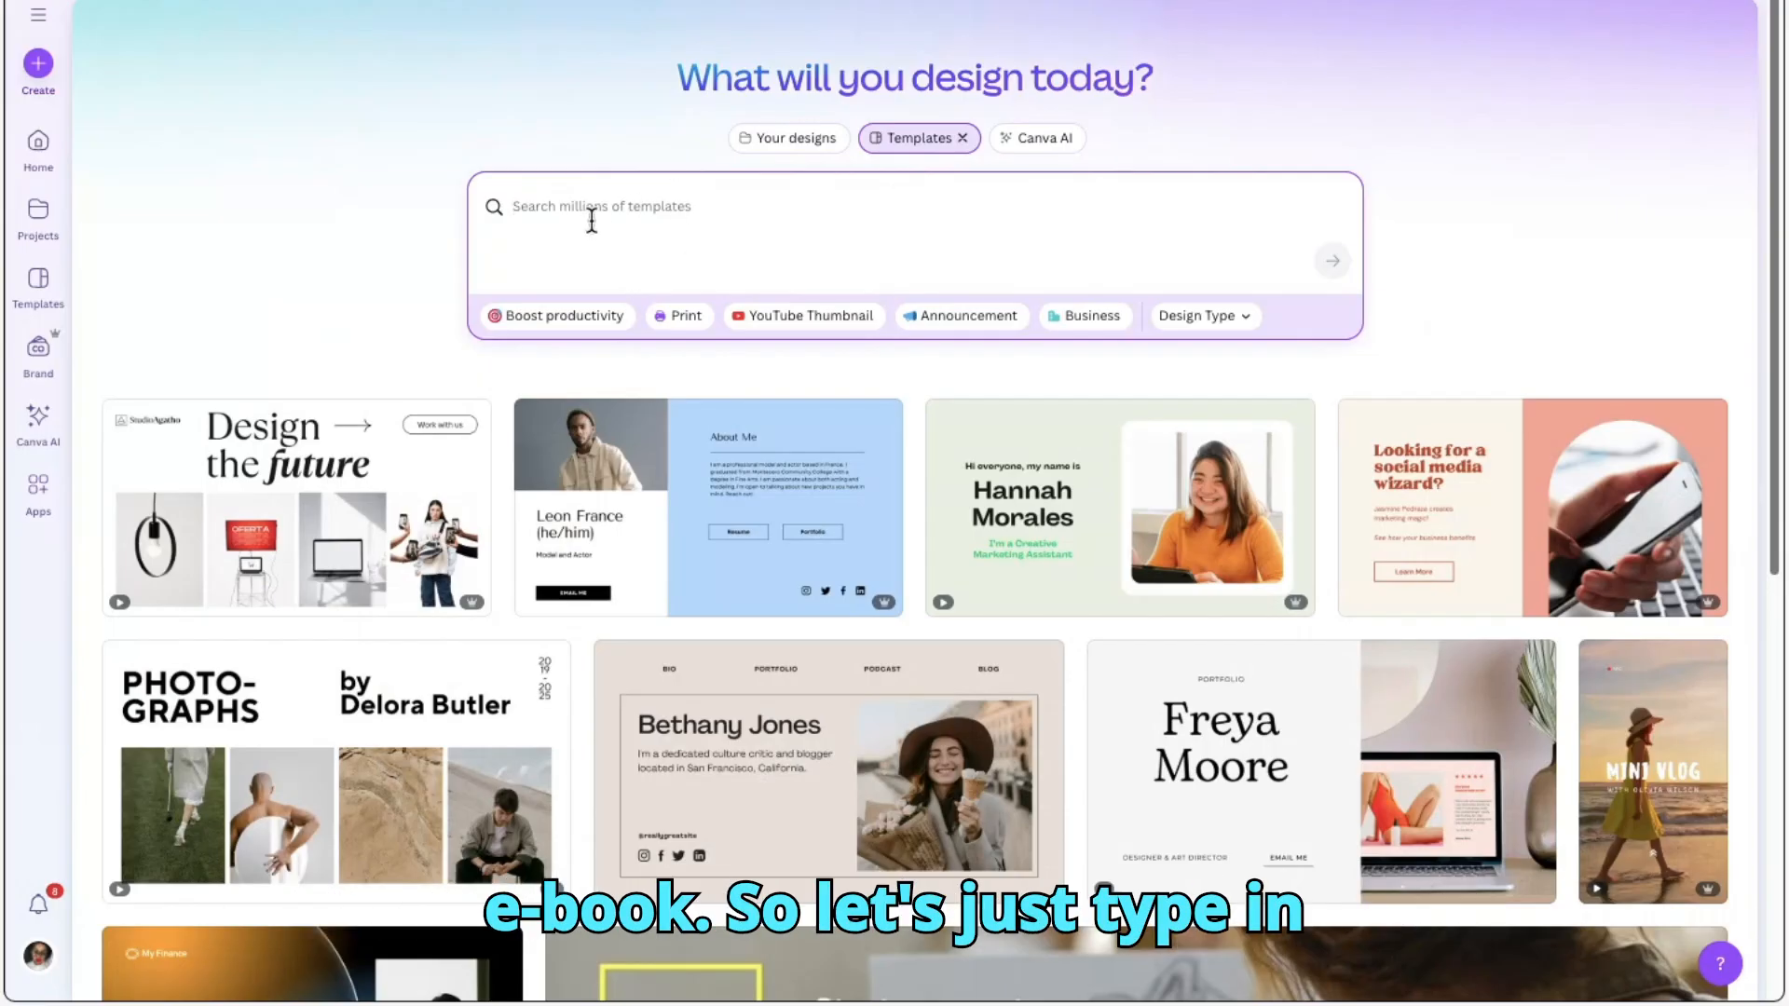
pyautogui.write('eboo')
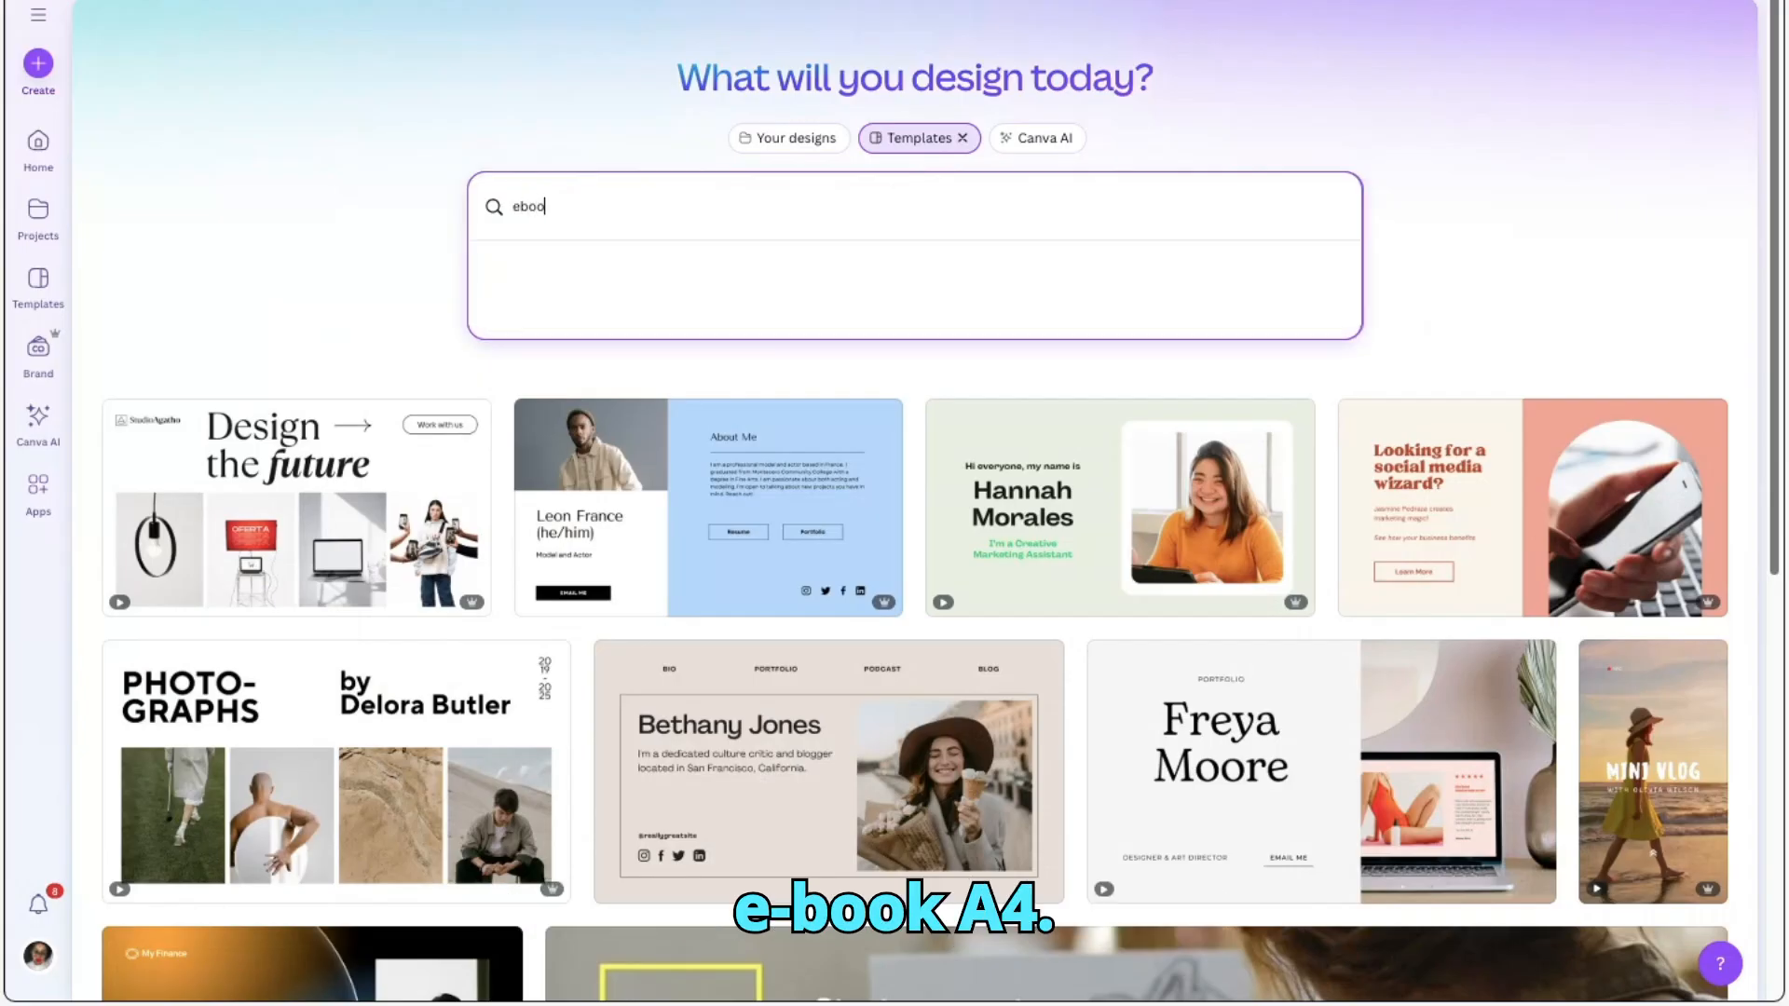
pyautogui.write('k a4')
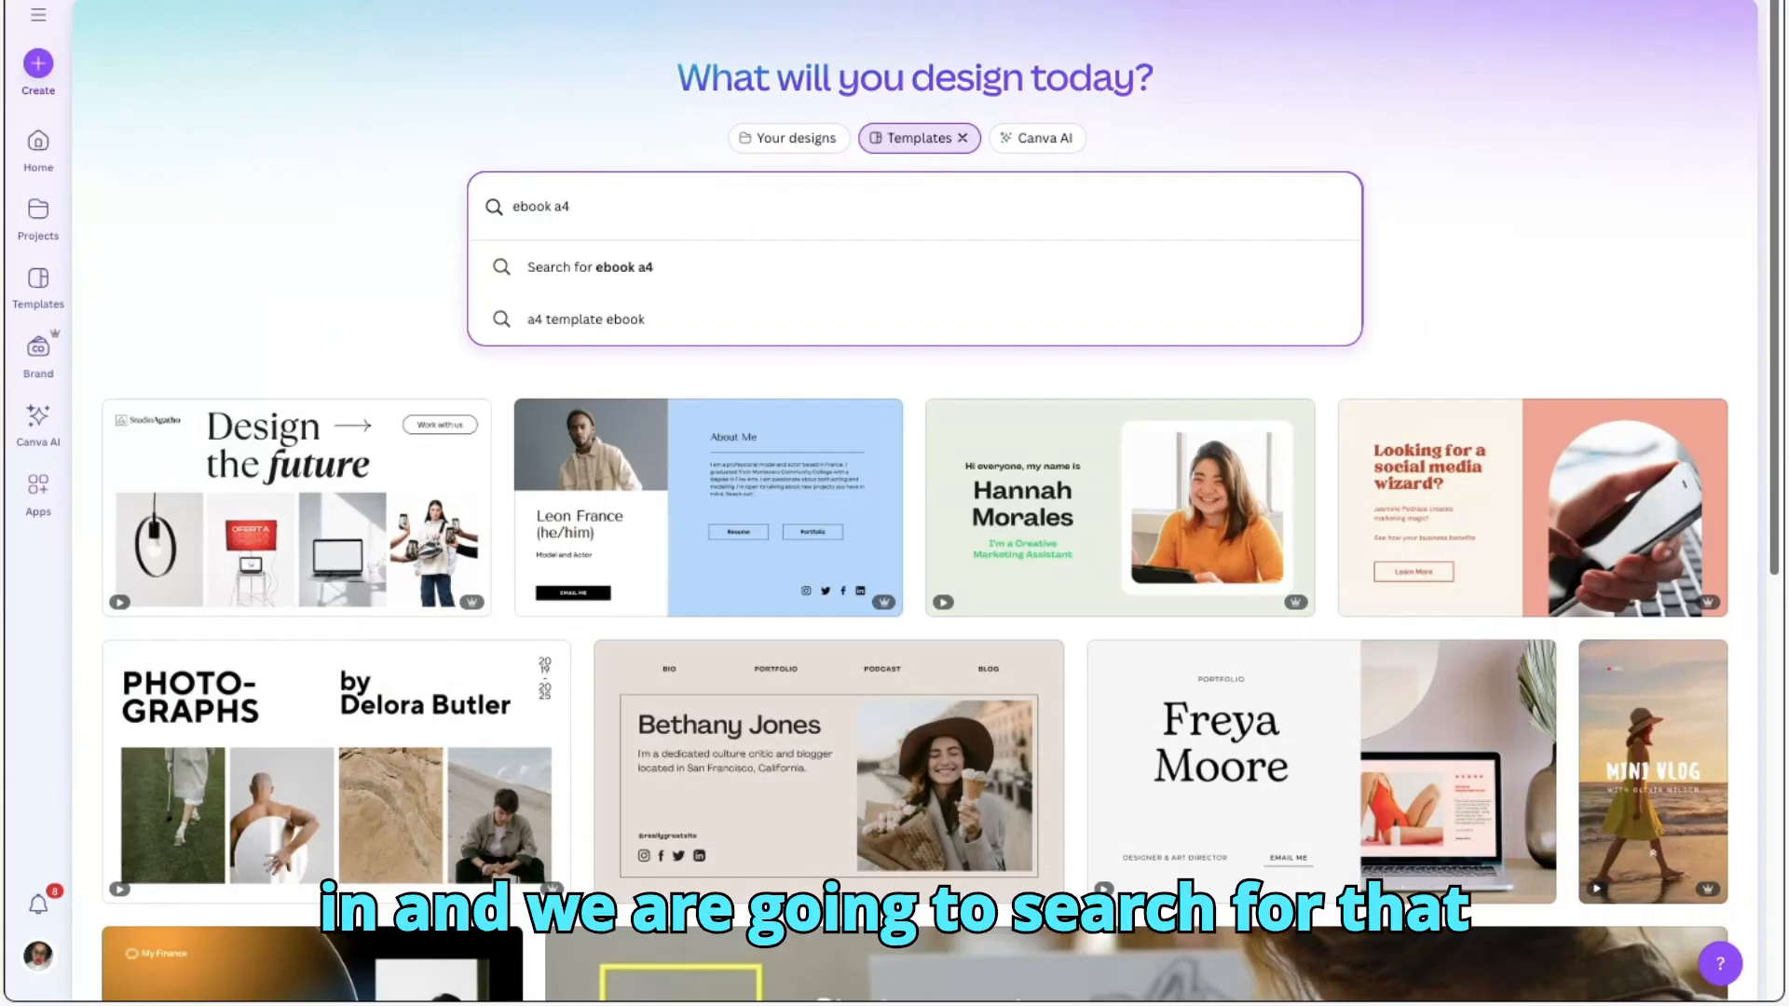
pyautogui.click(601, 279)
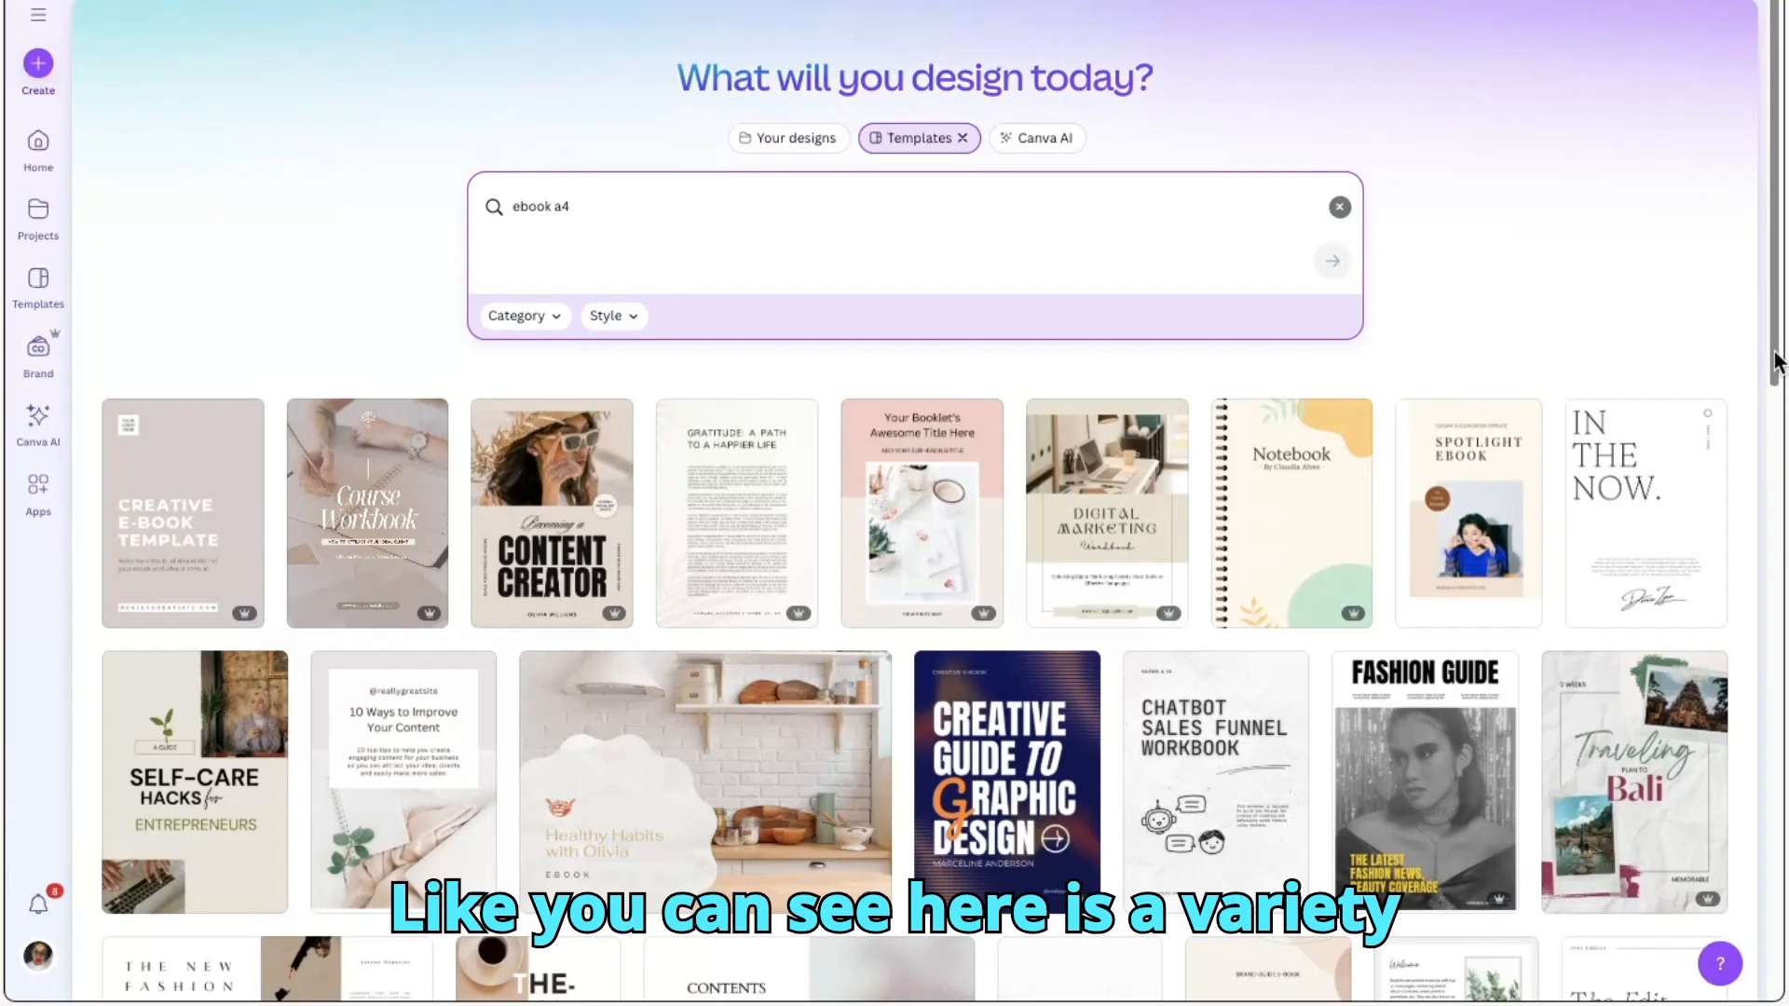
# Browse the ebook templates and open the Pink Ebook Lead Magnet A4 Multi-page Document template for customizing
pyautogui.scroll(-6, 1778, 362)
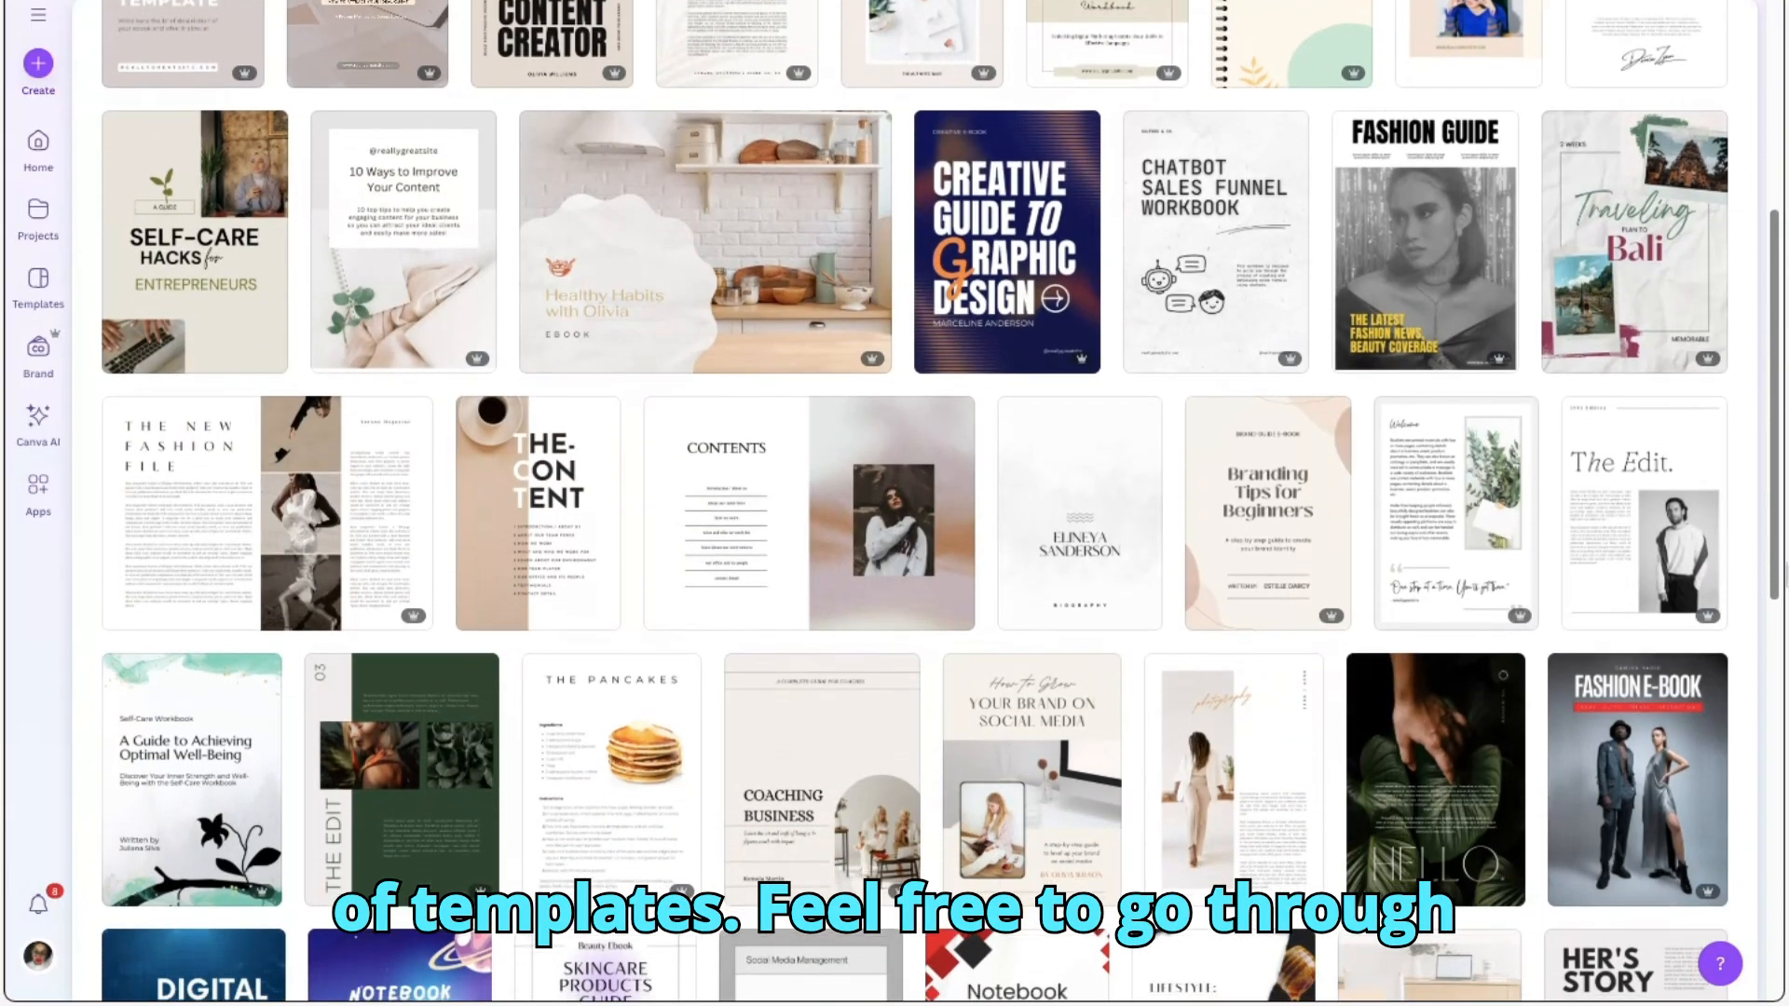
pyautogui.moveTo(1778, 574); pyautogui.dragTo(1777, 832)
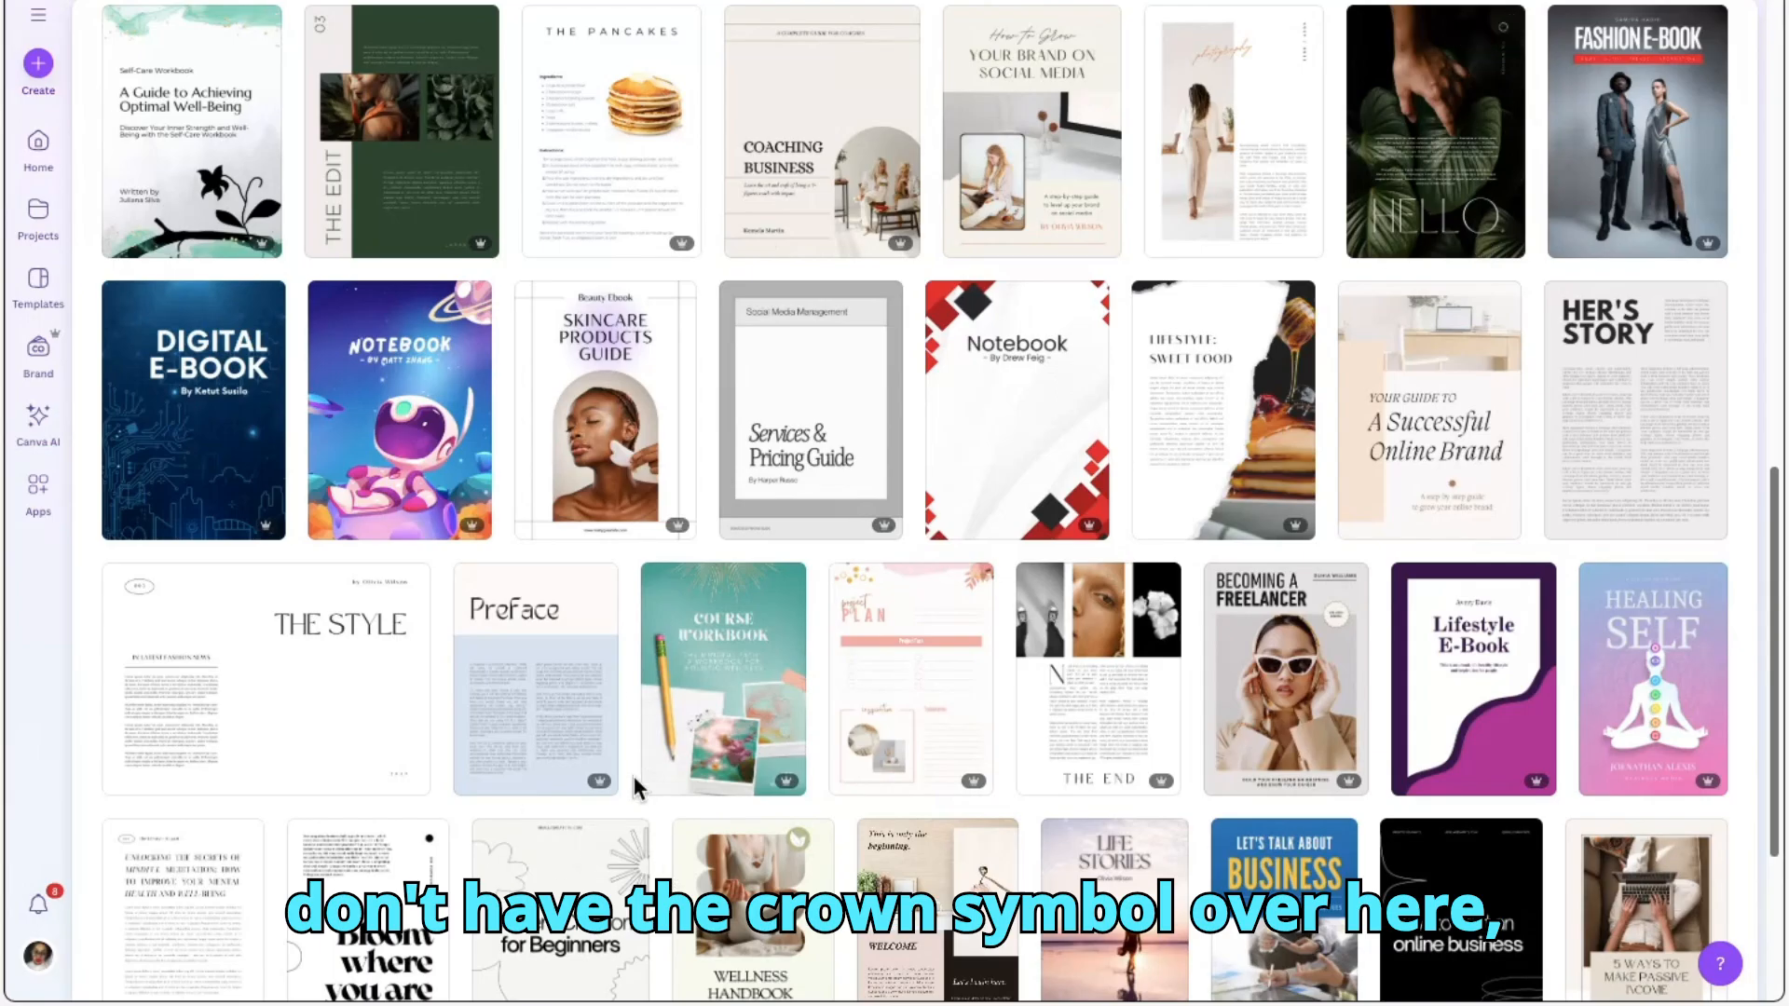
pyautogui.moveTo(610, 794)
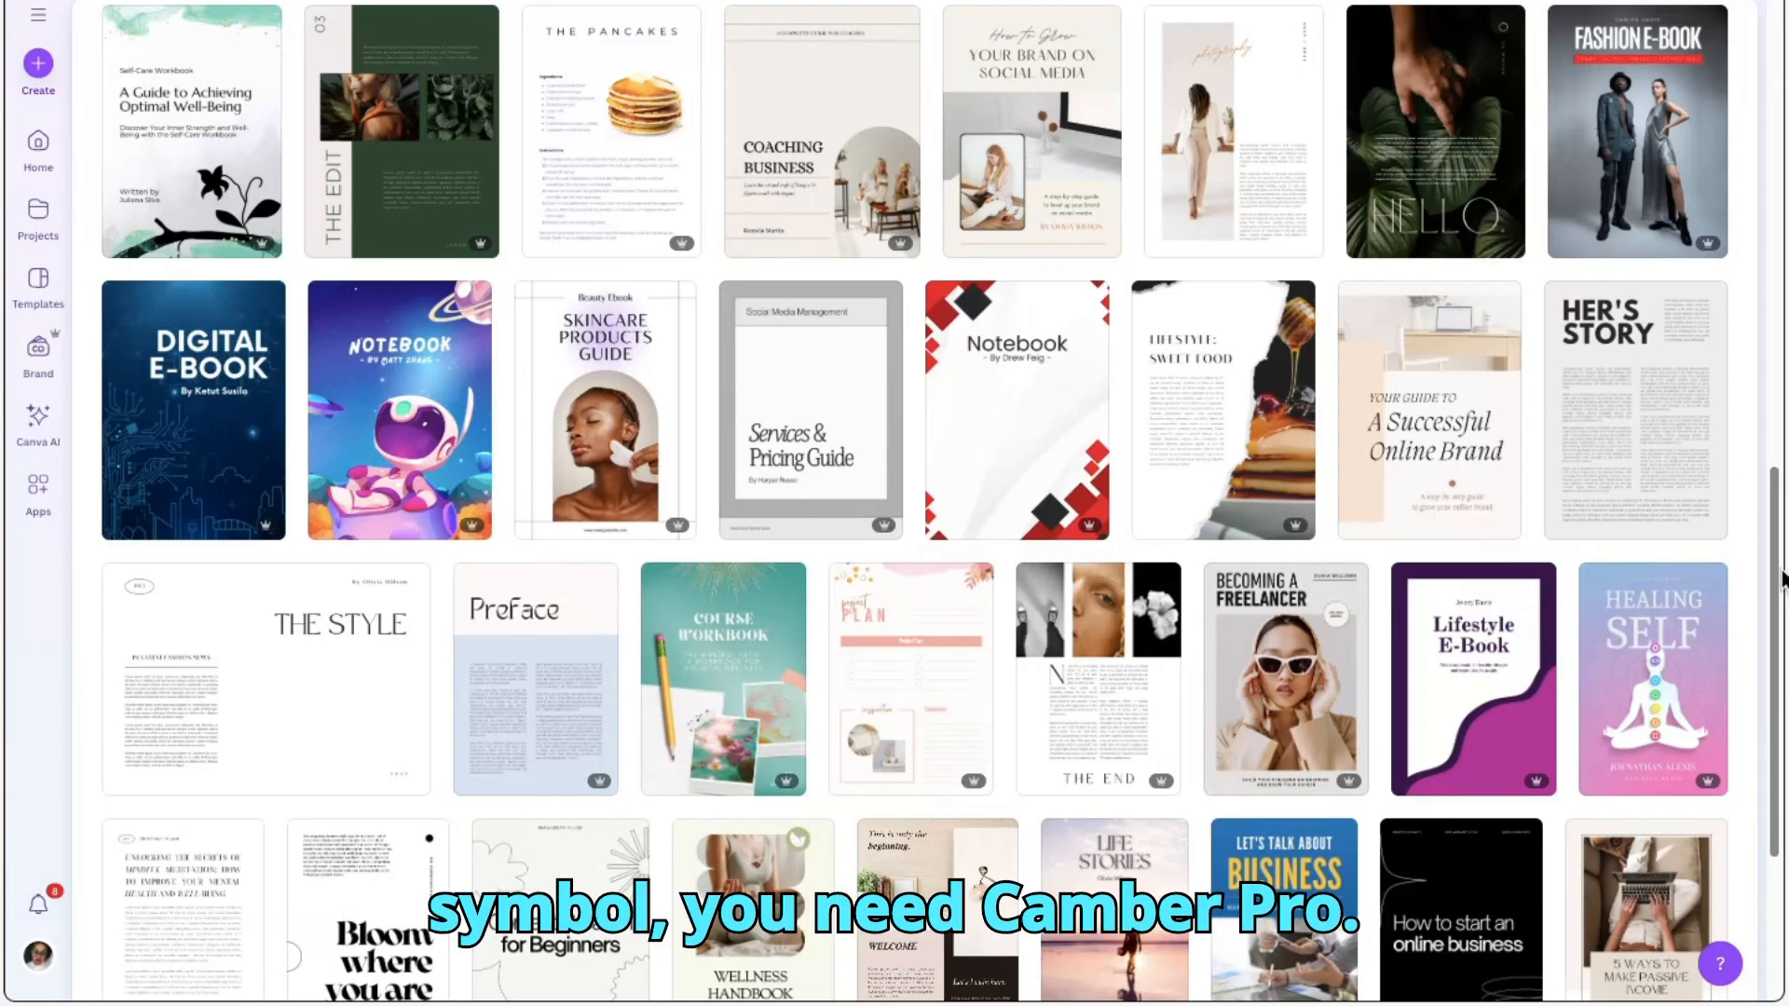
pyautogui.scroll(10, 1779, 568)
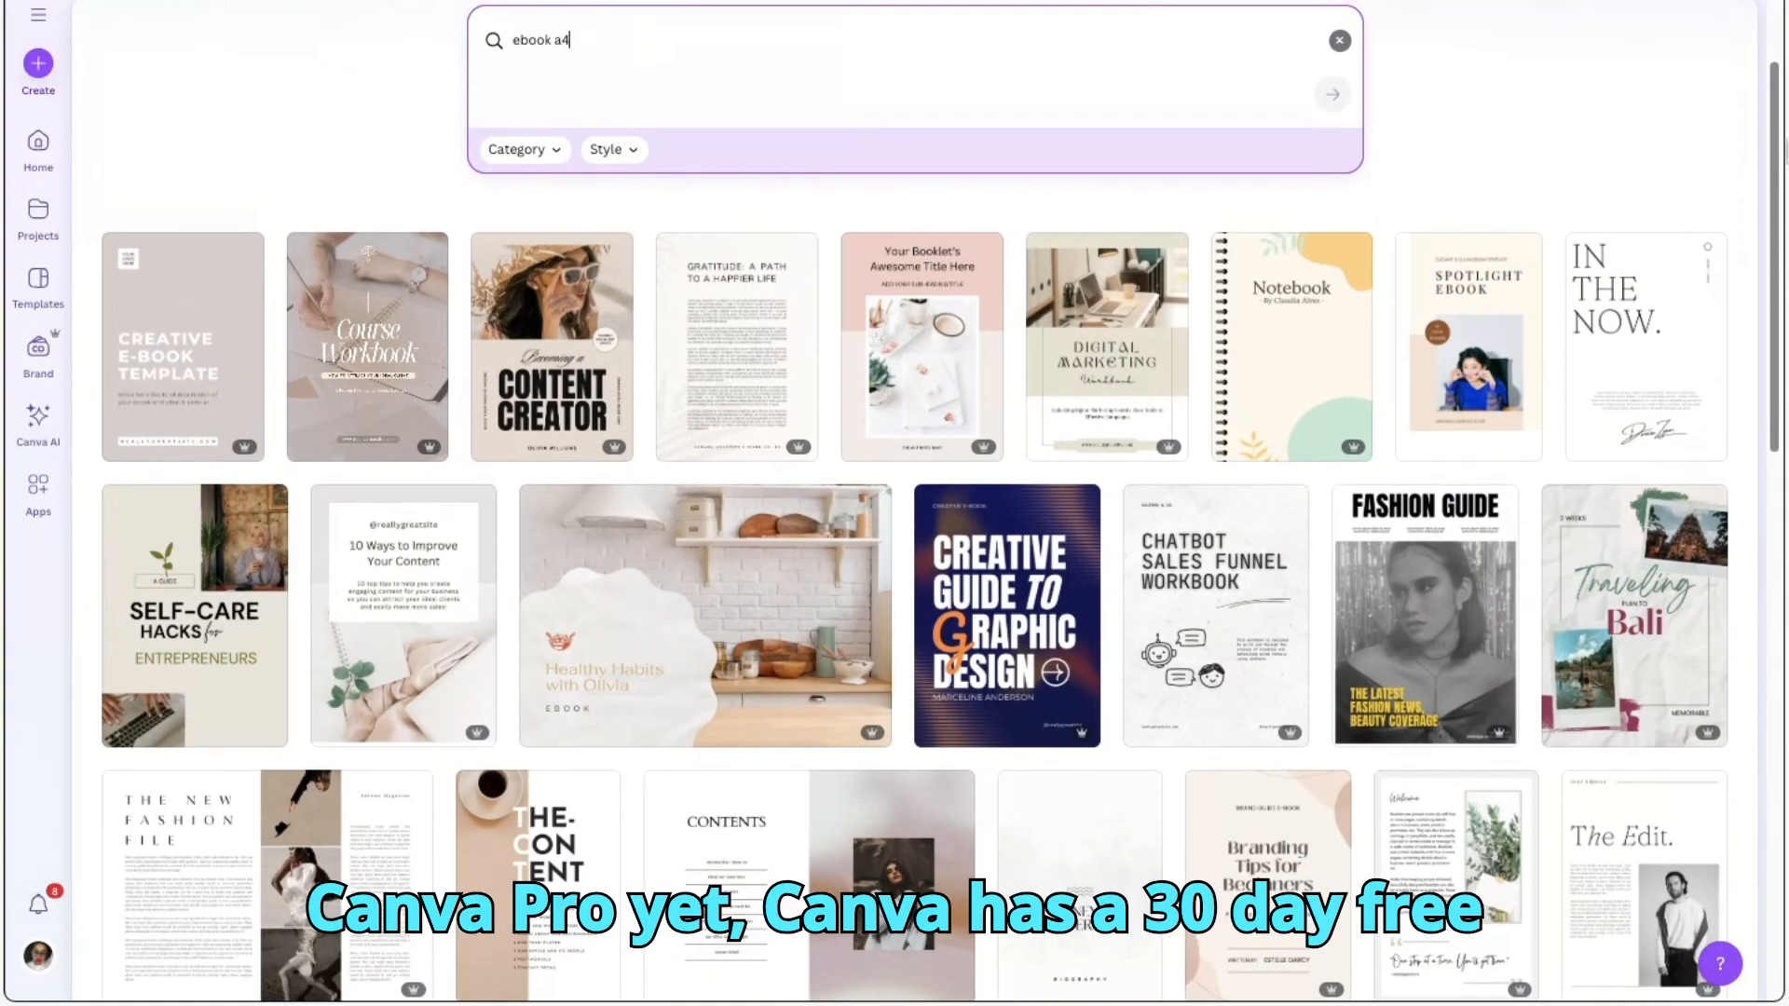
pyautogui.scroll(2, 1494, 140)
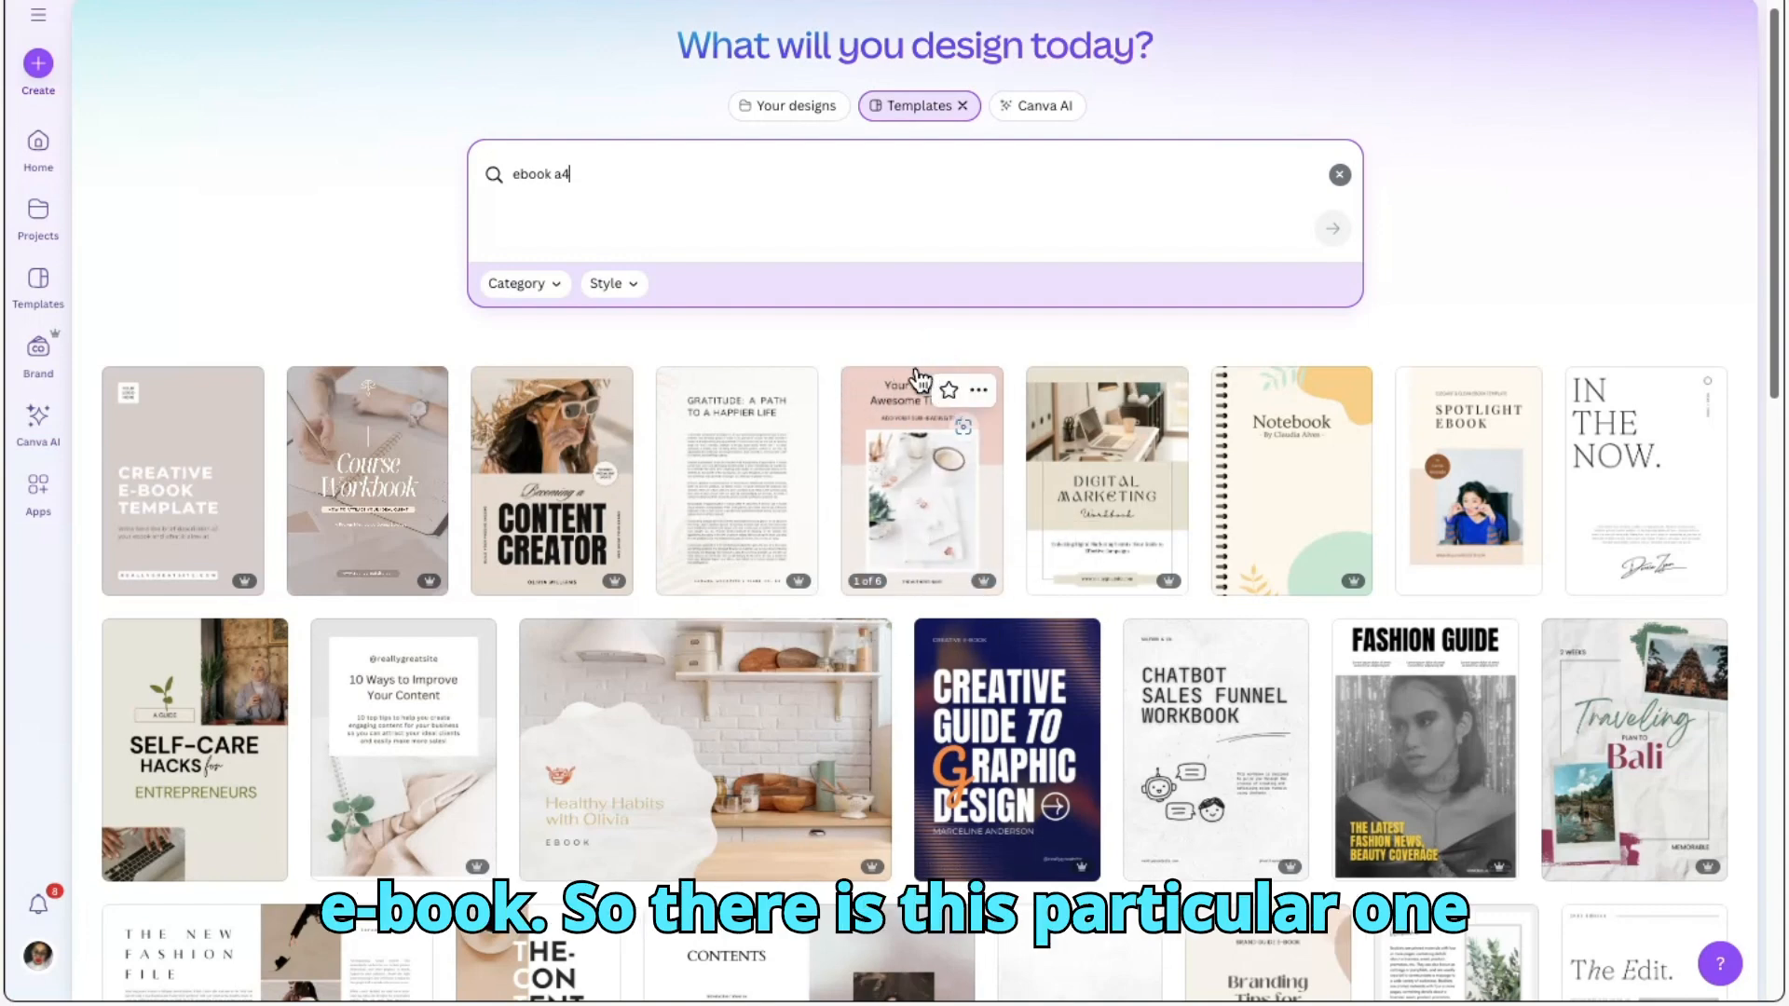
pyautogui.click(910, 484)
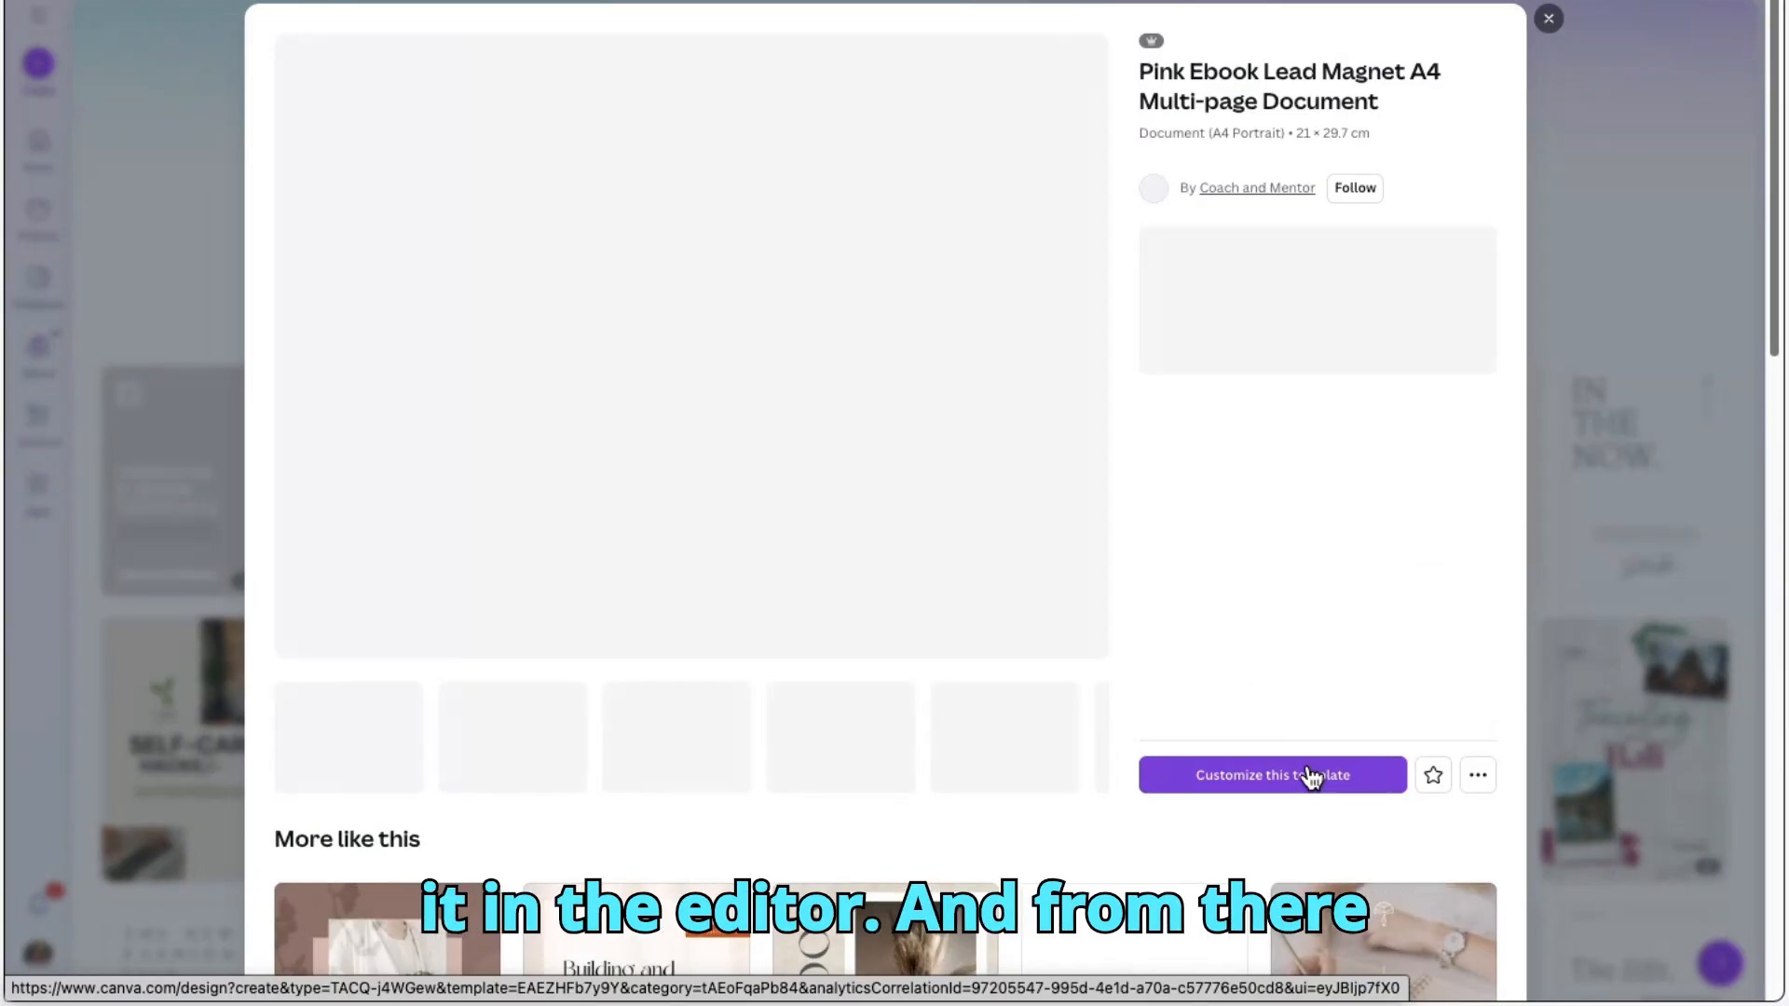
pyautogui.click(1310, 775)
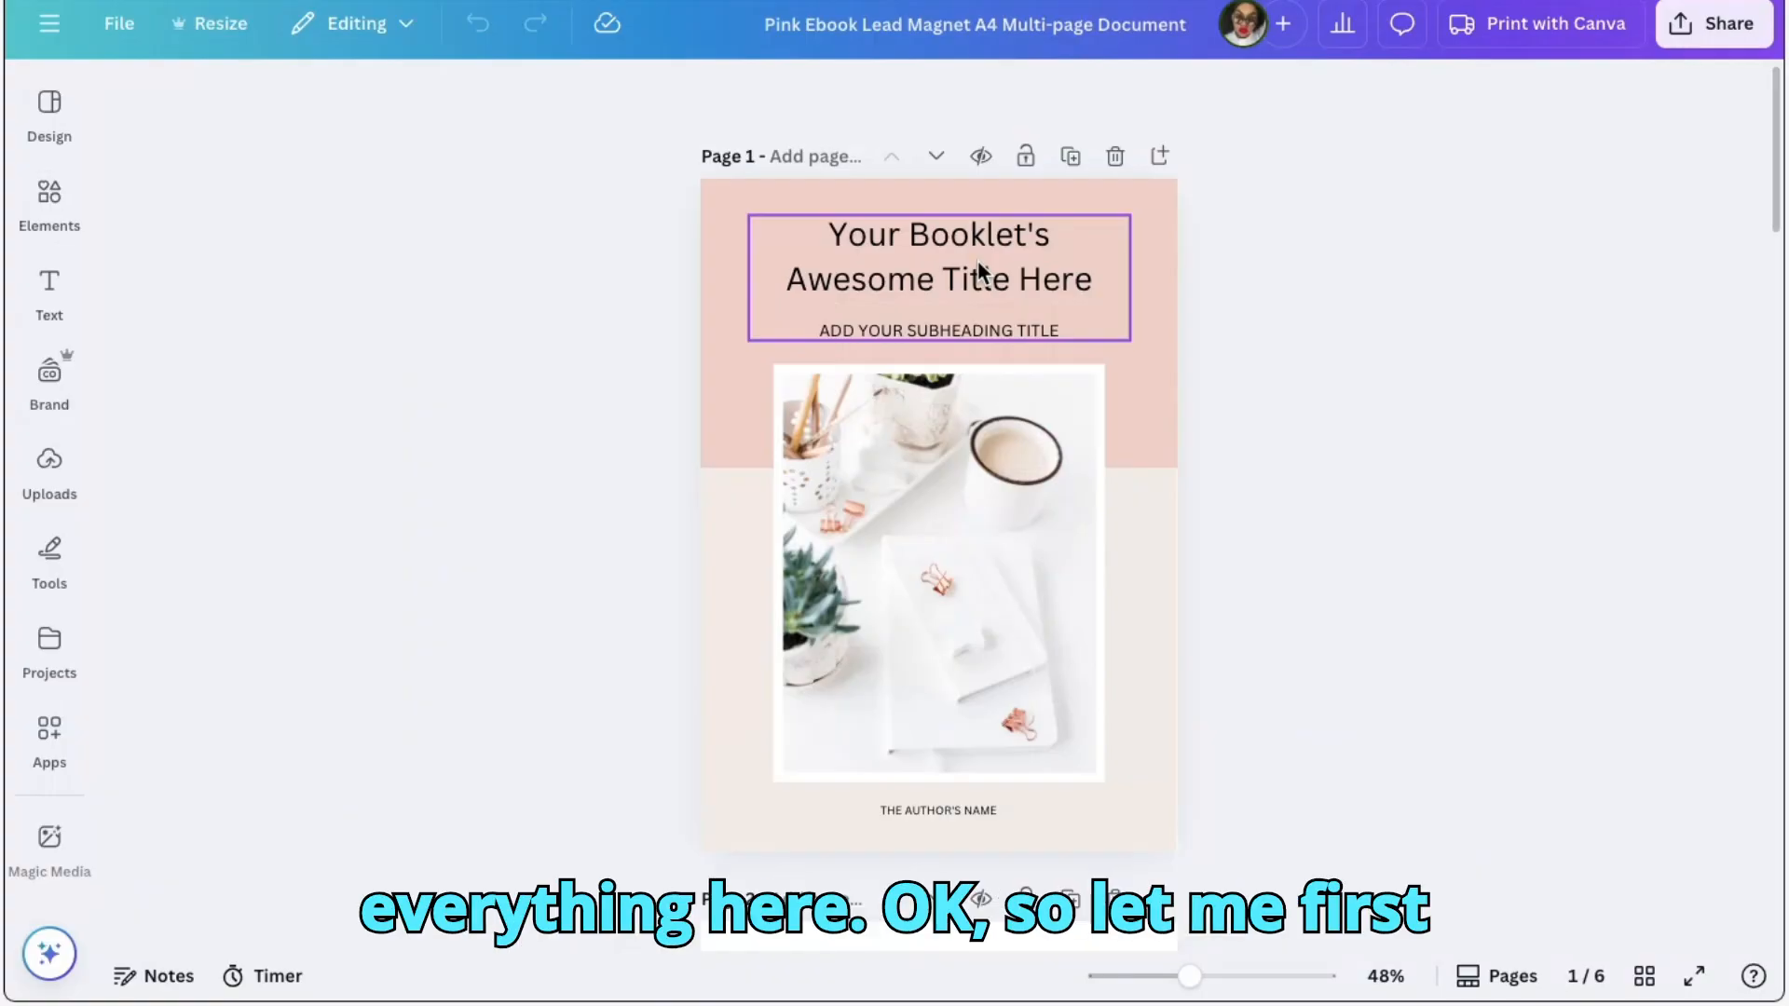
# Replace the cover page's placeholder title with "Essential Tips for New Parents", copied from the ChatGPT draft
pyautogui.click(1092, 282)
pyautogui.doubleClick(1090, 280)
pyautogui.click(1090, 279)
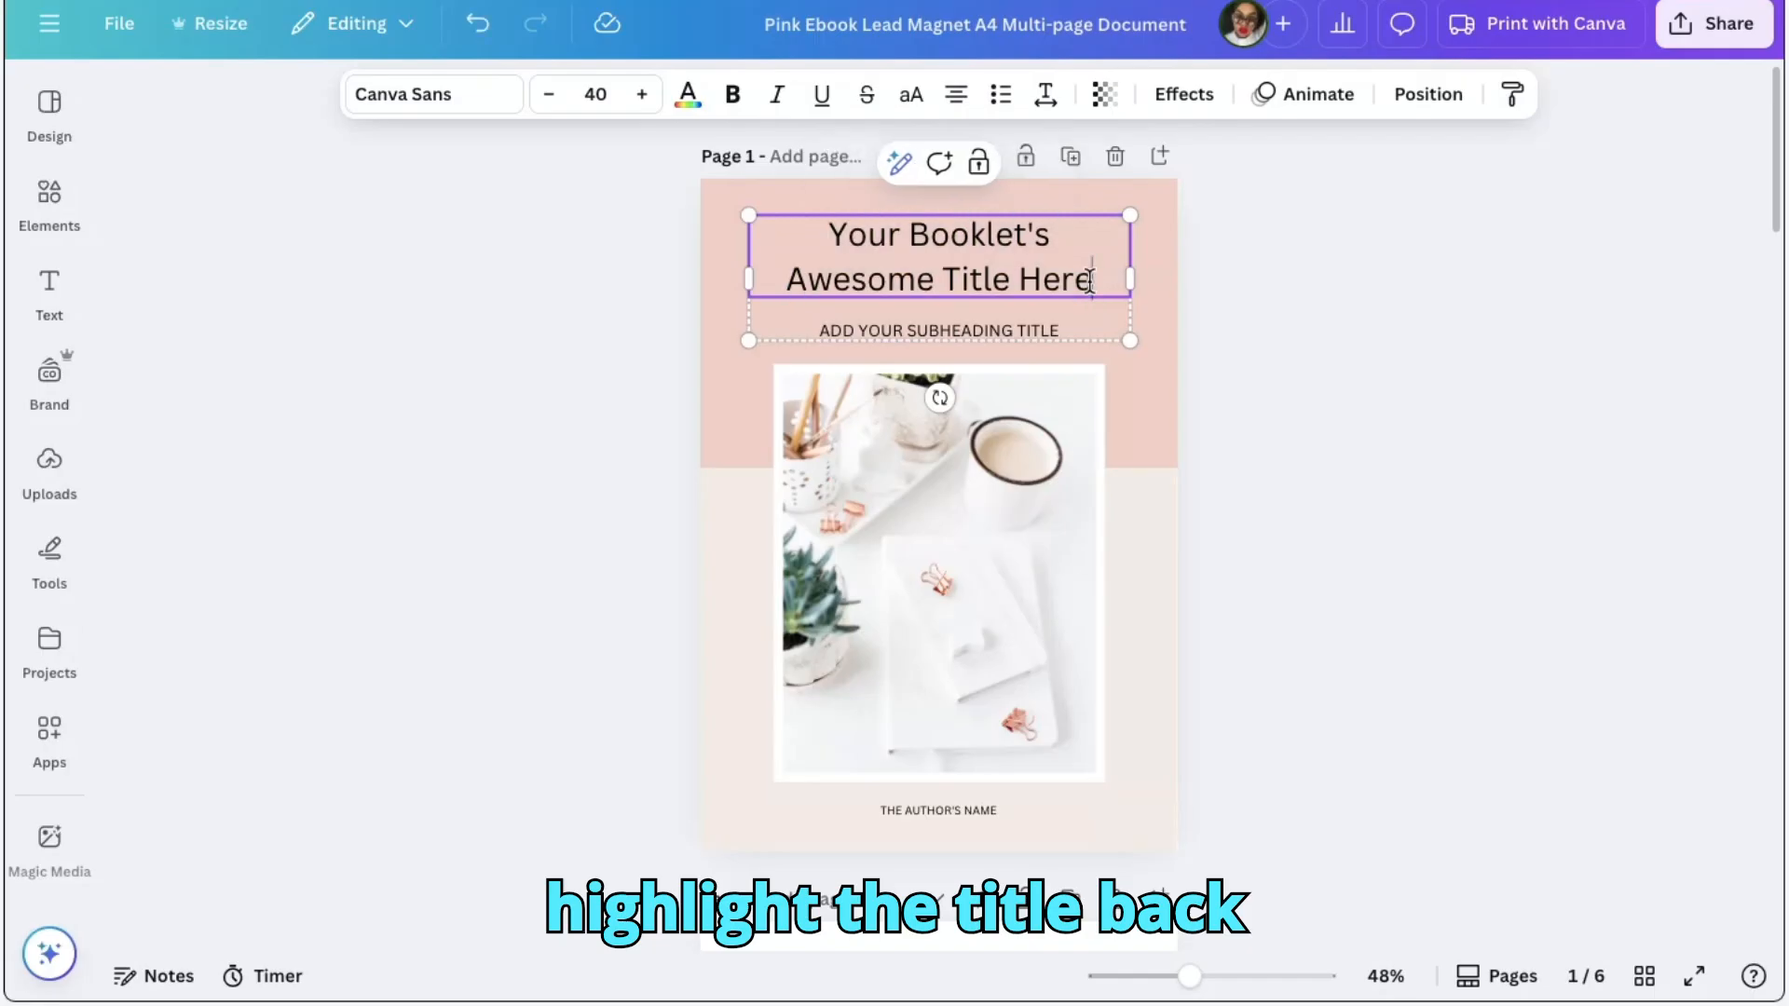
pyautogui.moveTo(1090, 280); pyautogui.dragTo(836, 204)
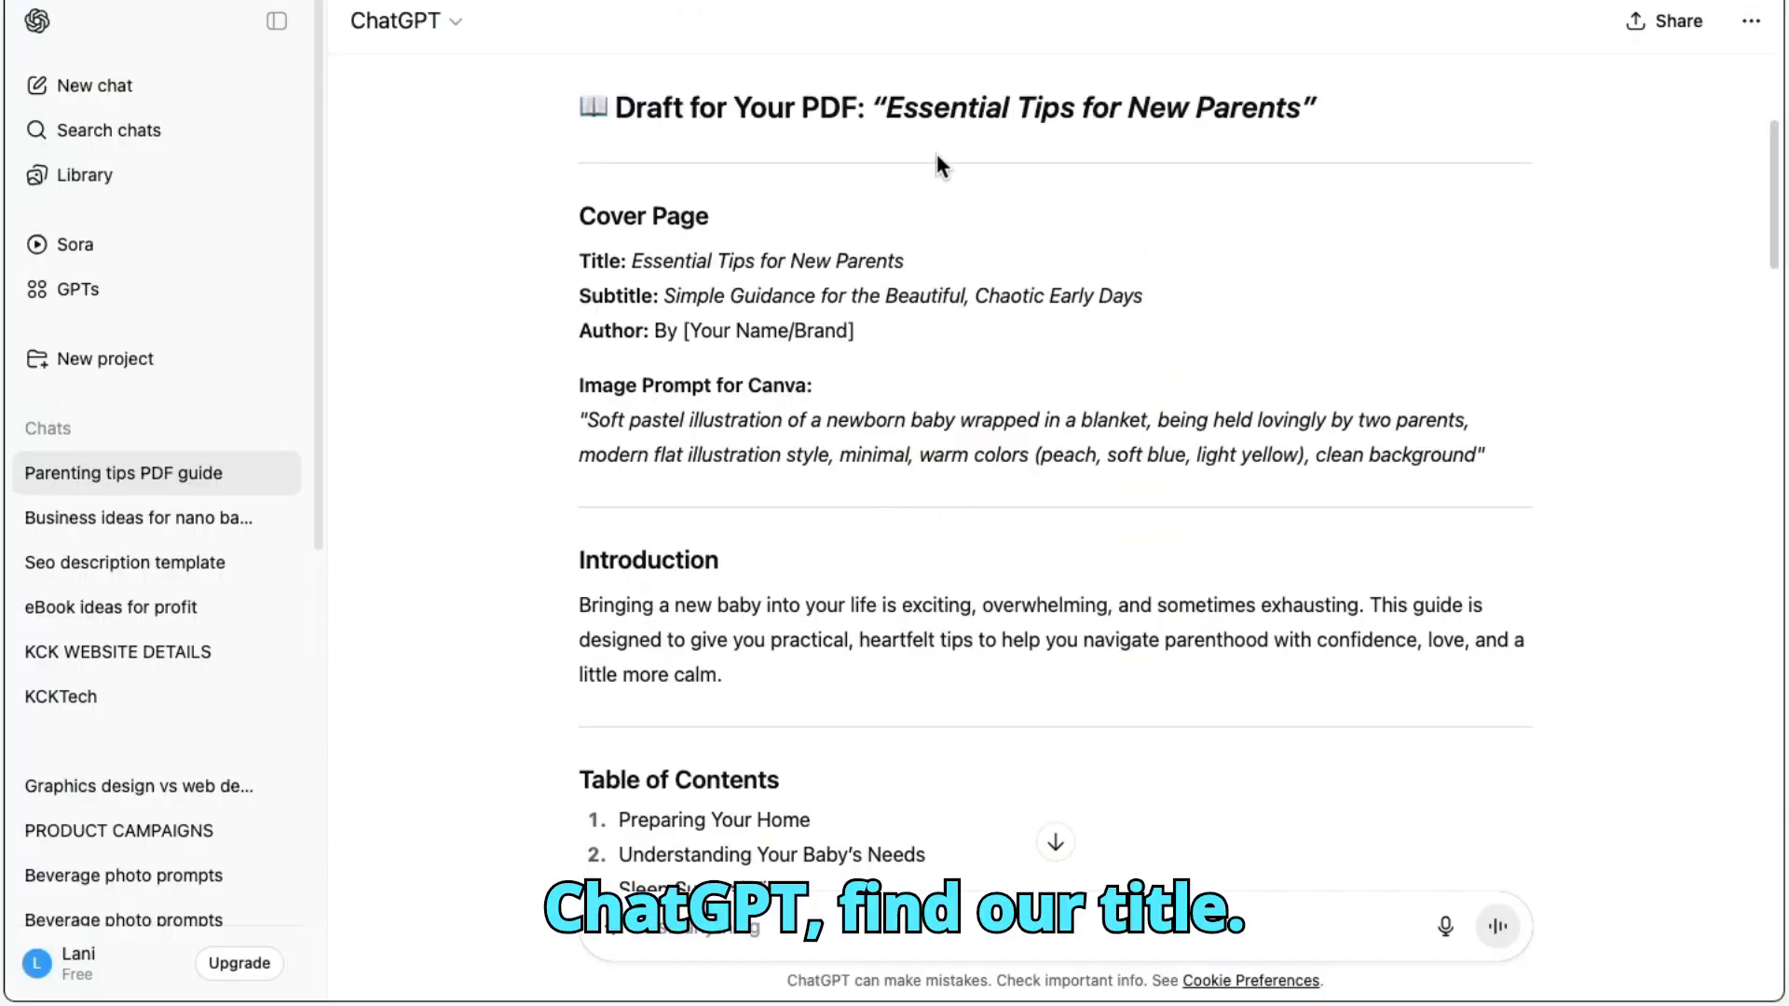
pyautogui.moveTo(890, 103); pyautogui.dragTo(1300, 122)
pyautogui.click(1348, 122)
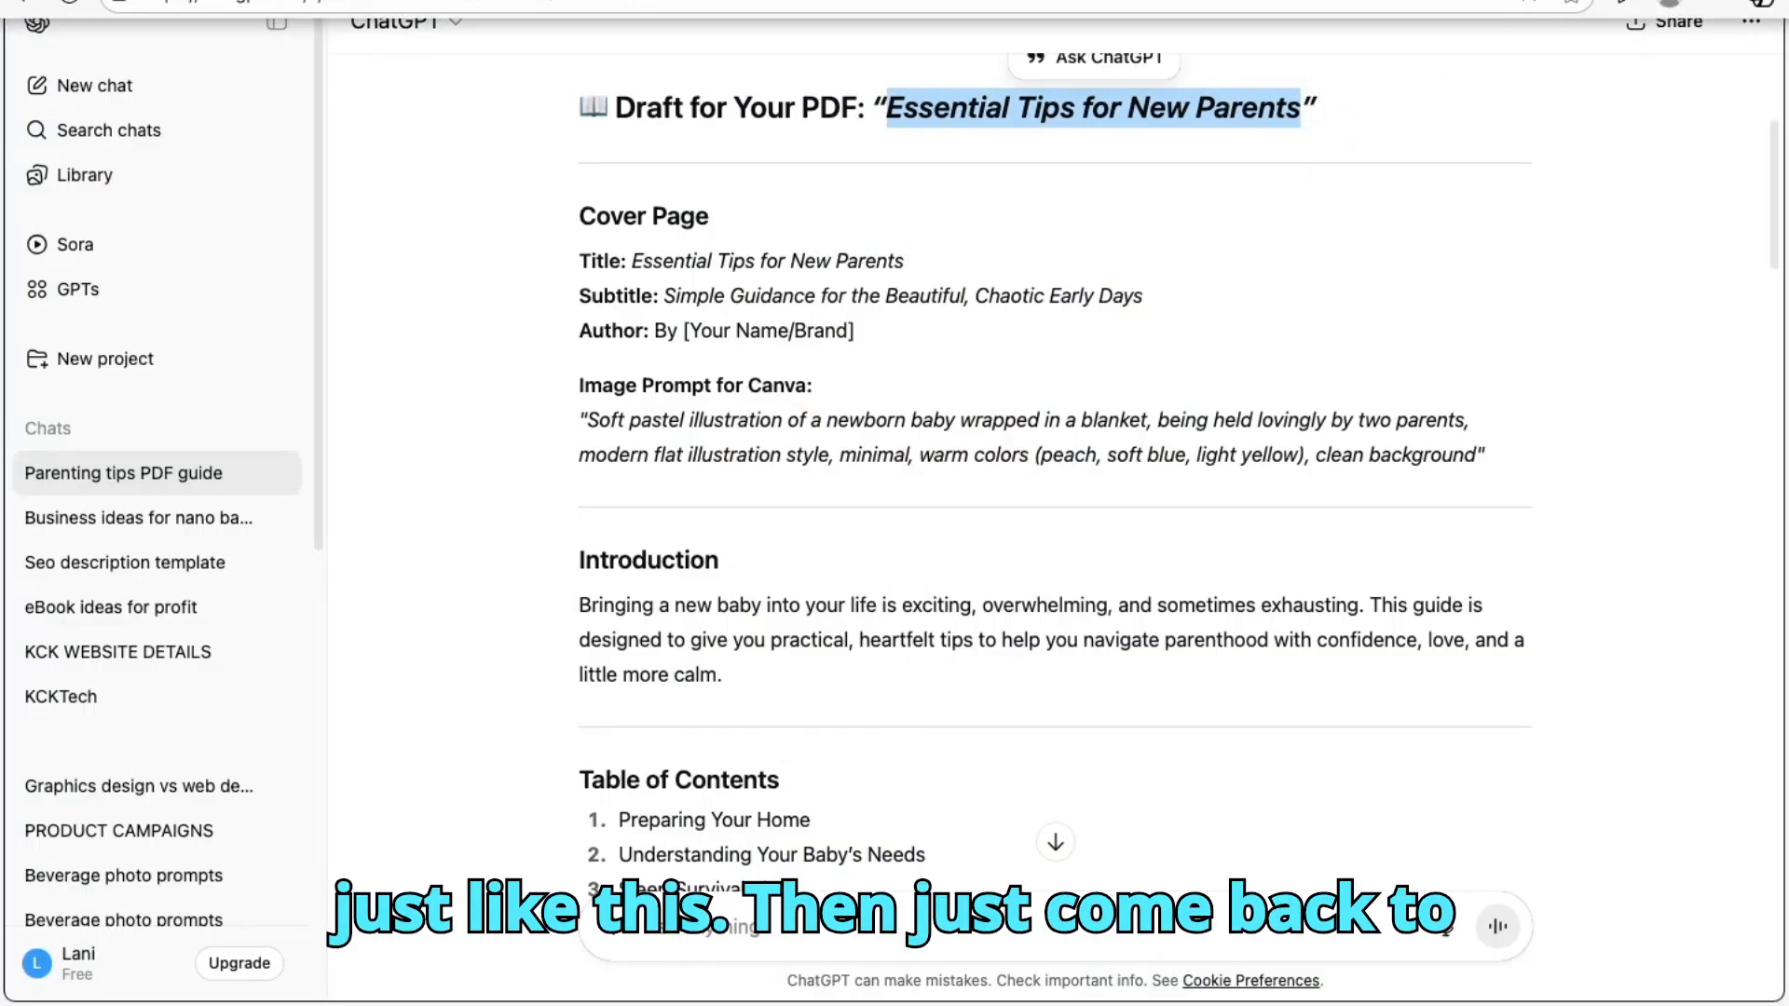
pyautogui.click(1185, 2)
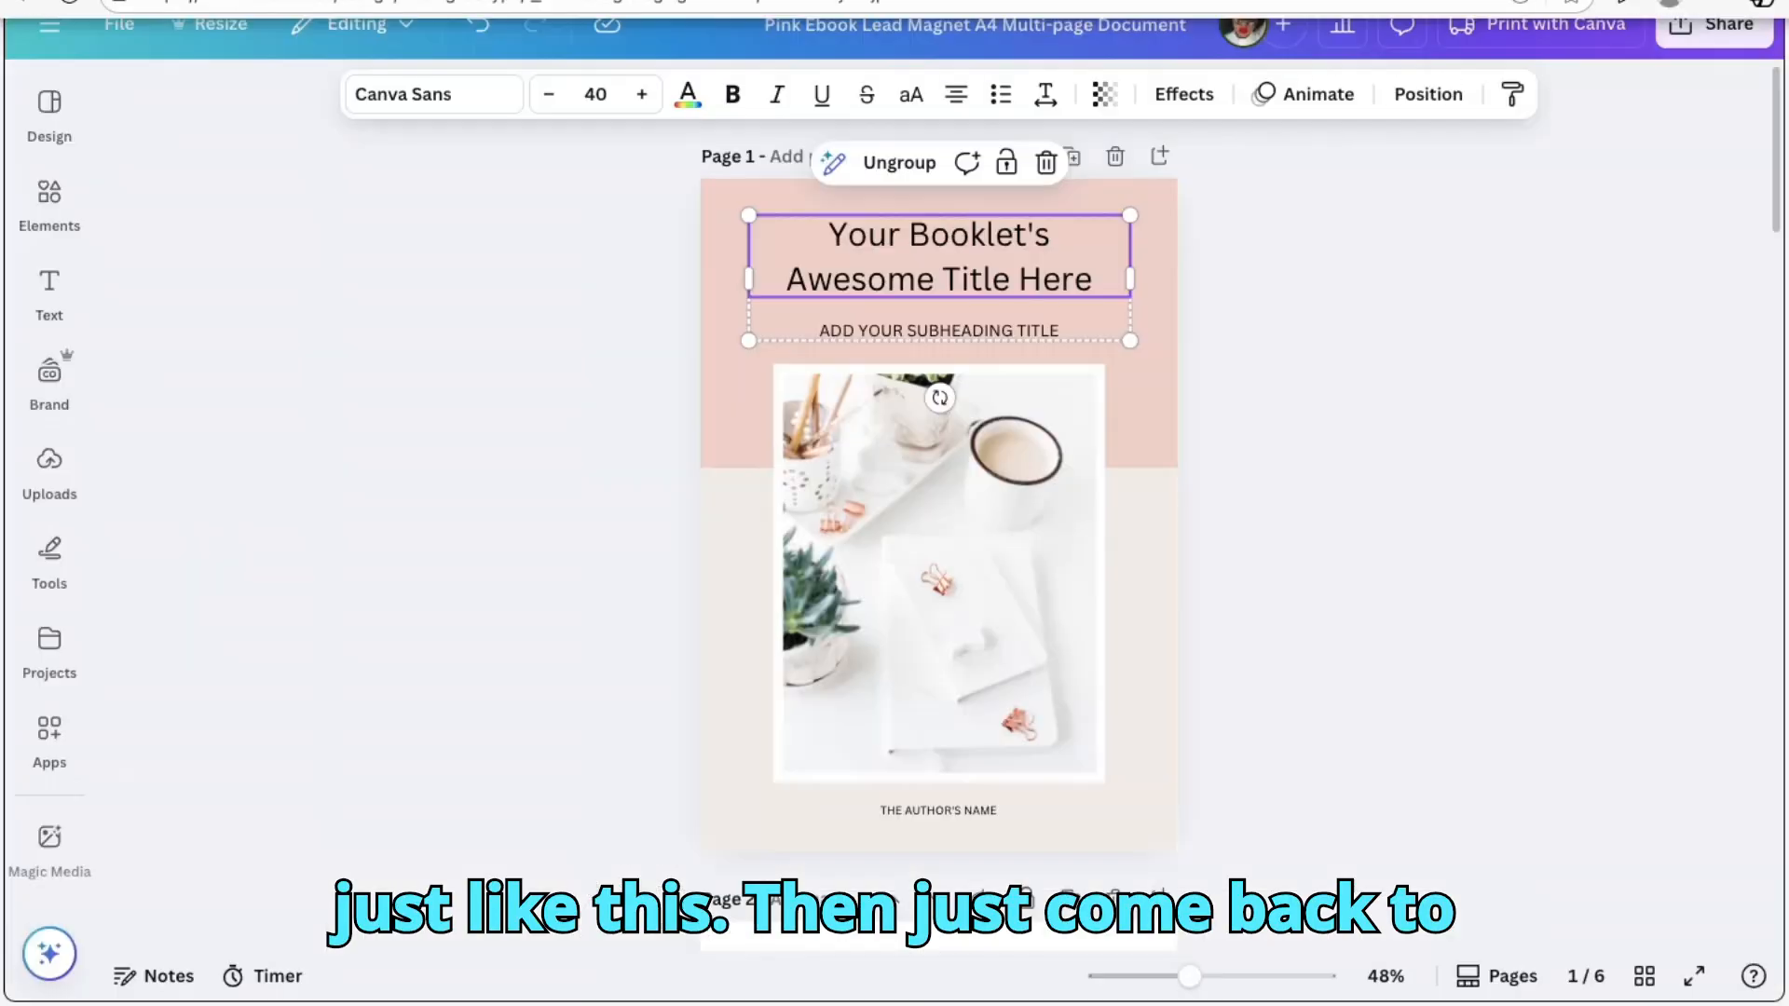
pyautogui.doubleClick(1088, 282)
pyautogui.rightClick(990, 244)
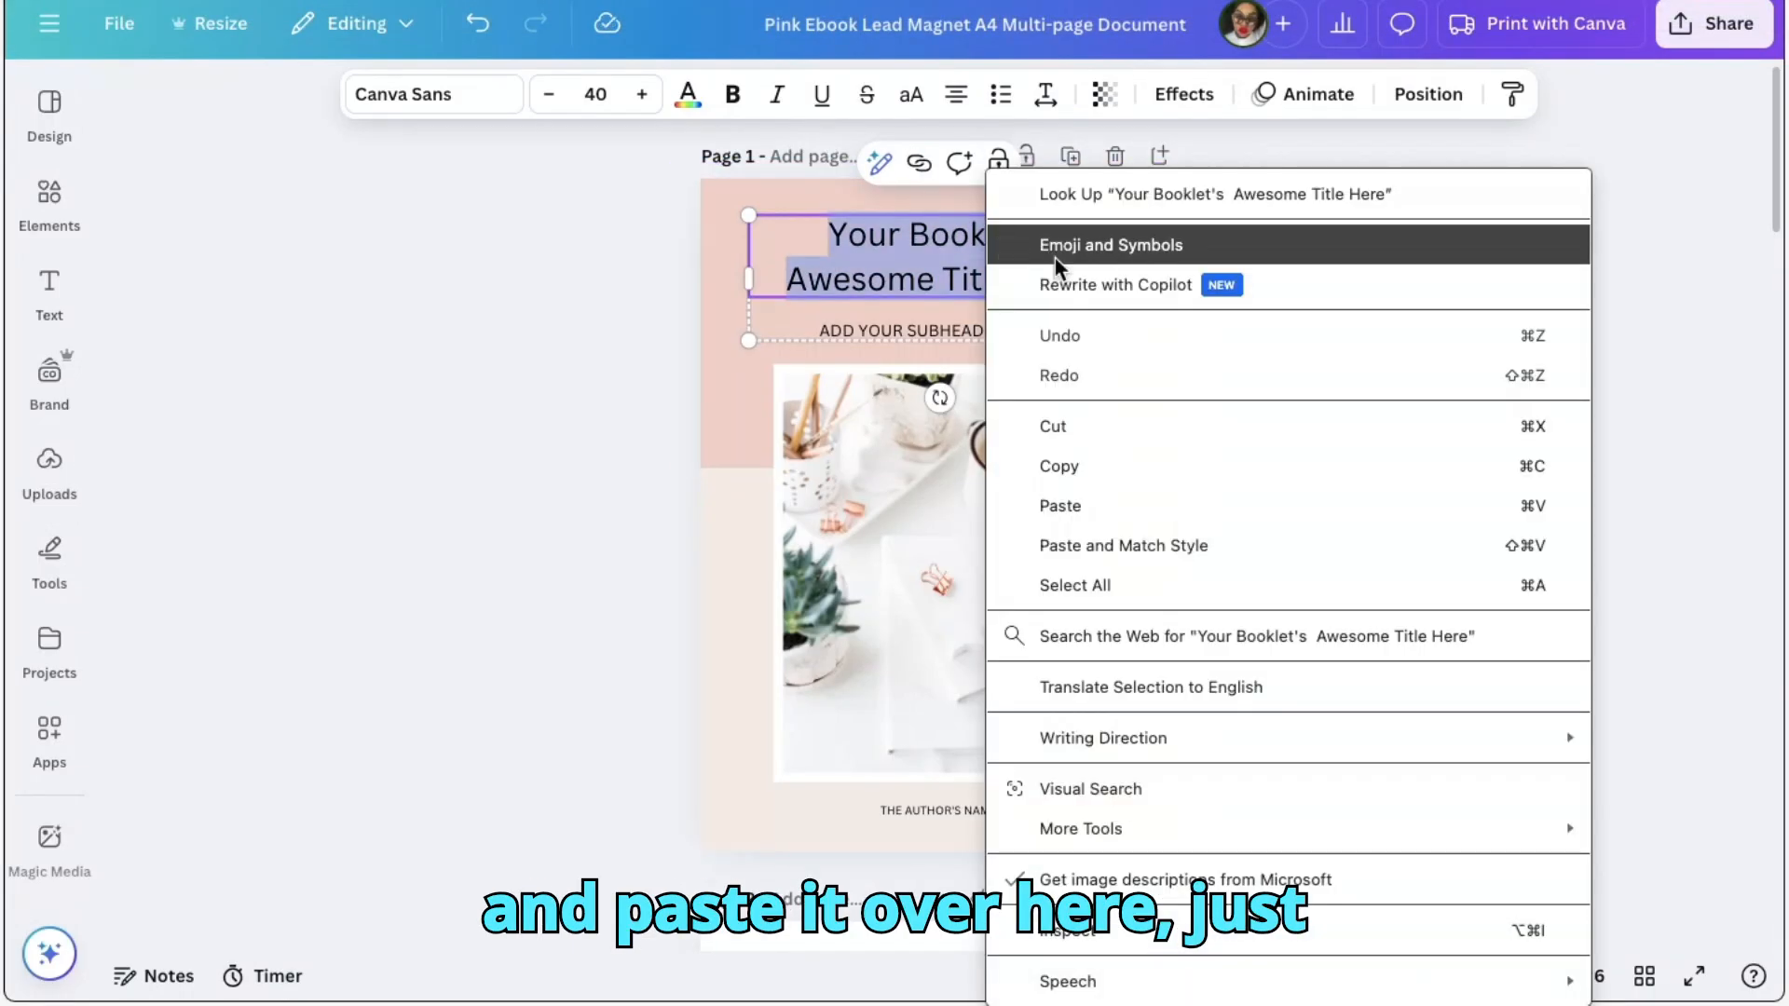
pyautogui.click(1114, 503)
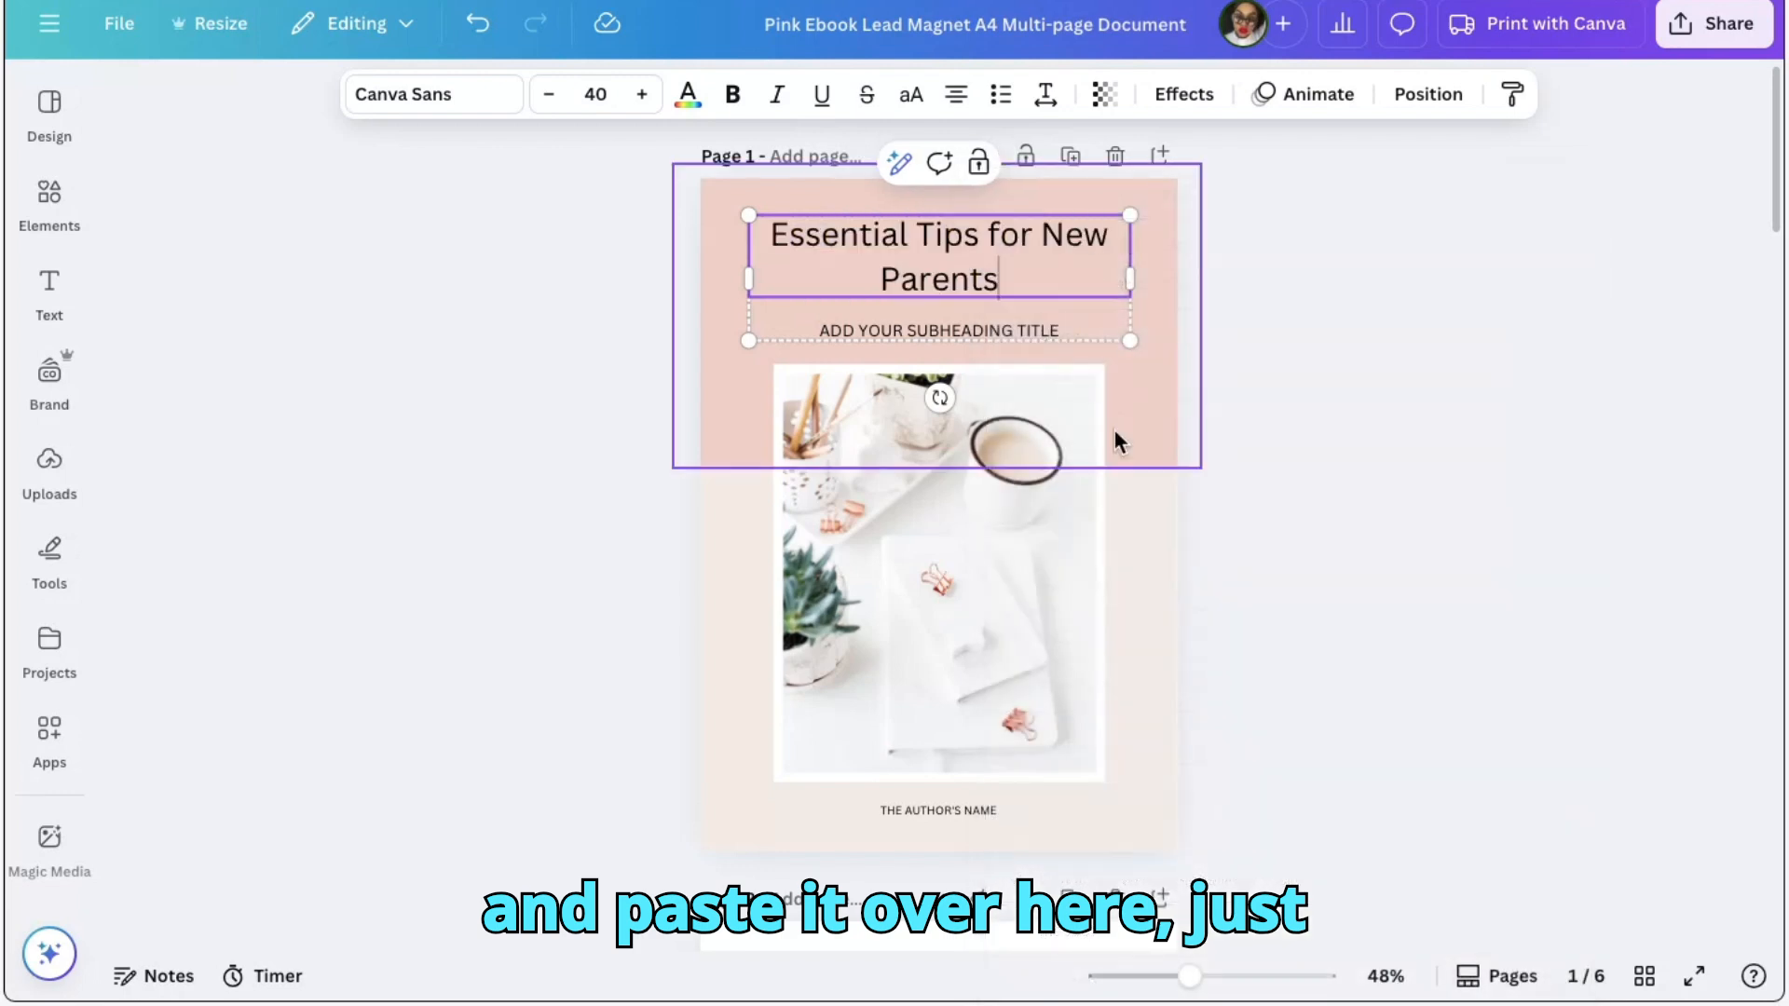
# Replace the cover's subheading with the subtitle "Simple Guidance for the Beautiful, Chaotic Early Days" copied from the ChatGPT draft
pyautogui.click(1055, 328)
pyautogui.click(1059, 328)
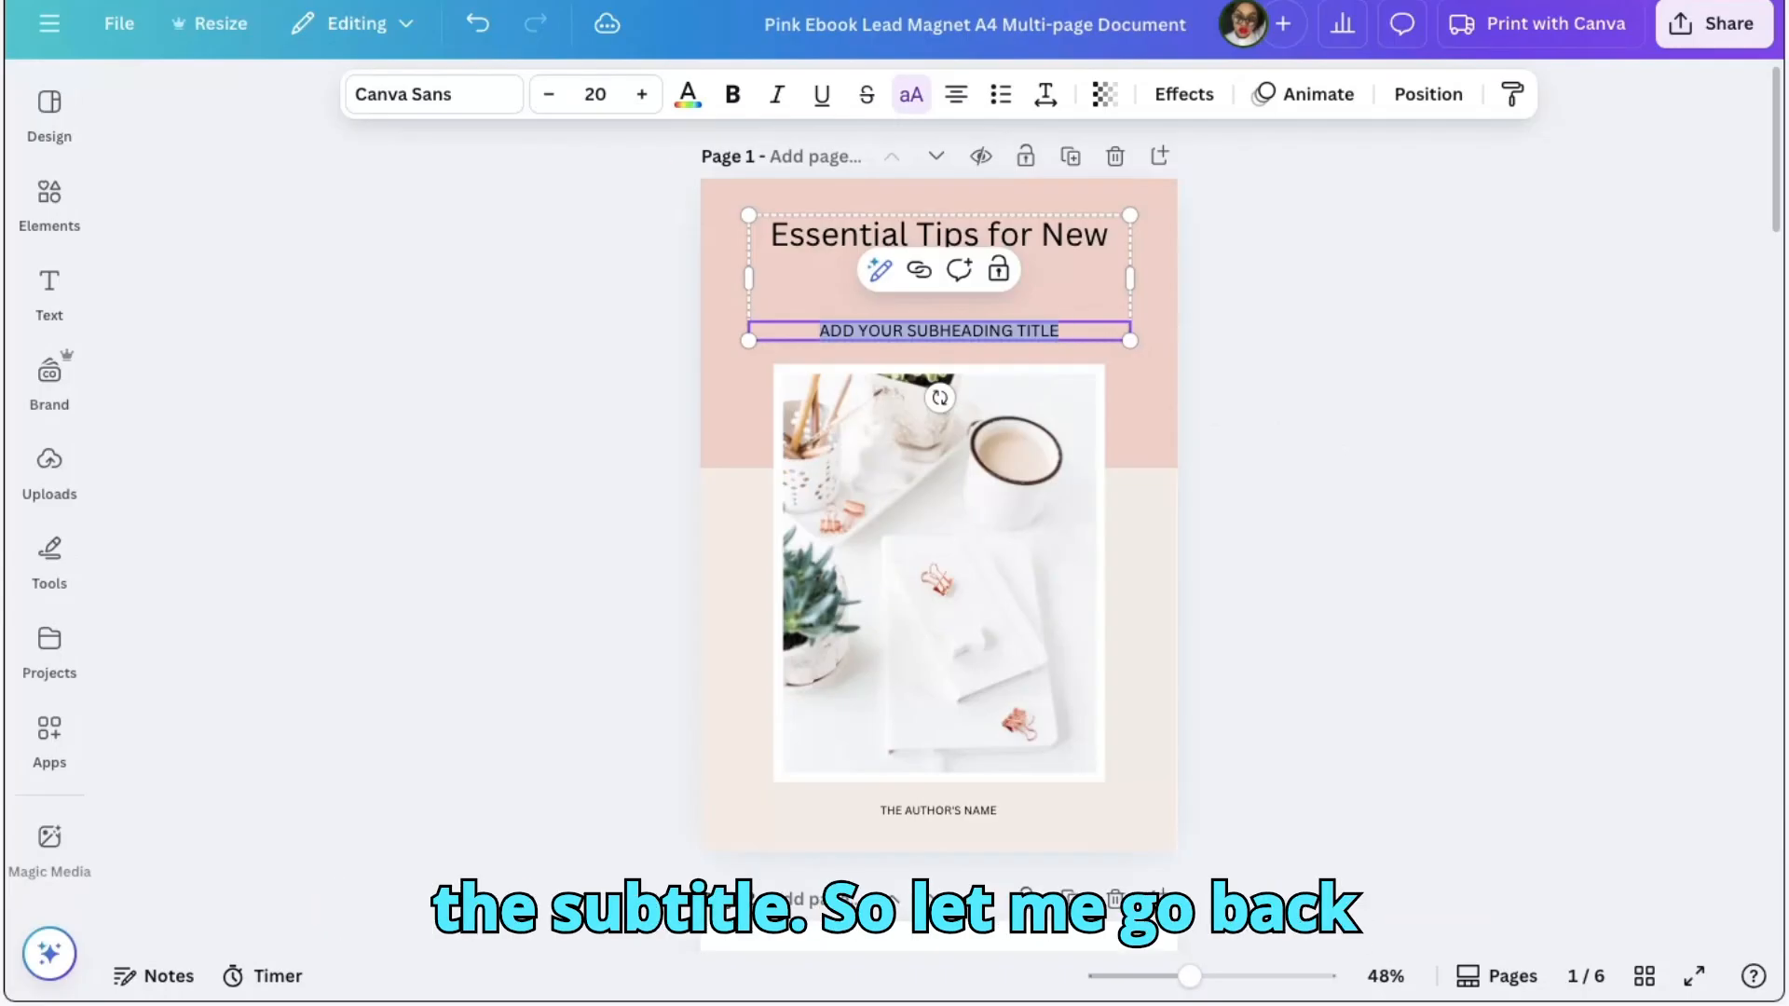
pyautogui.hotkey('ctrl', 'Tab')
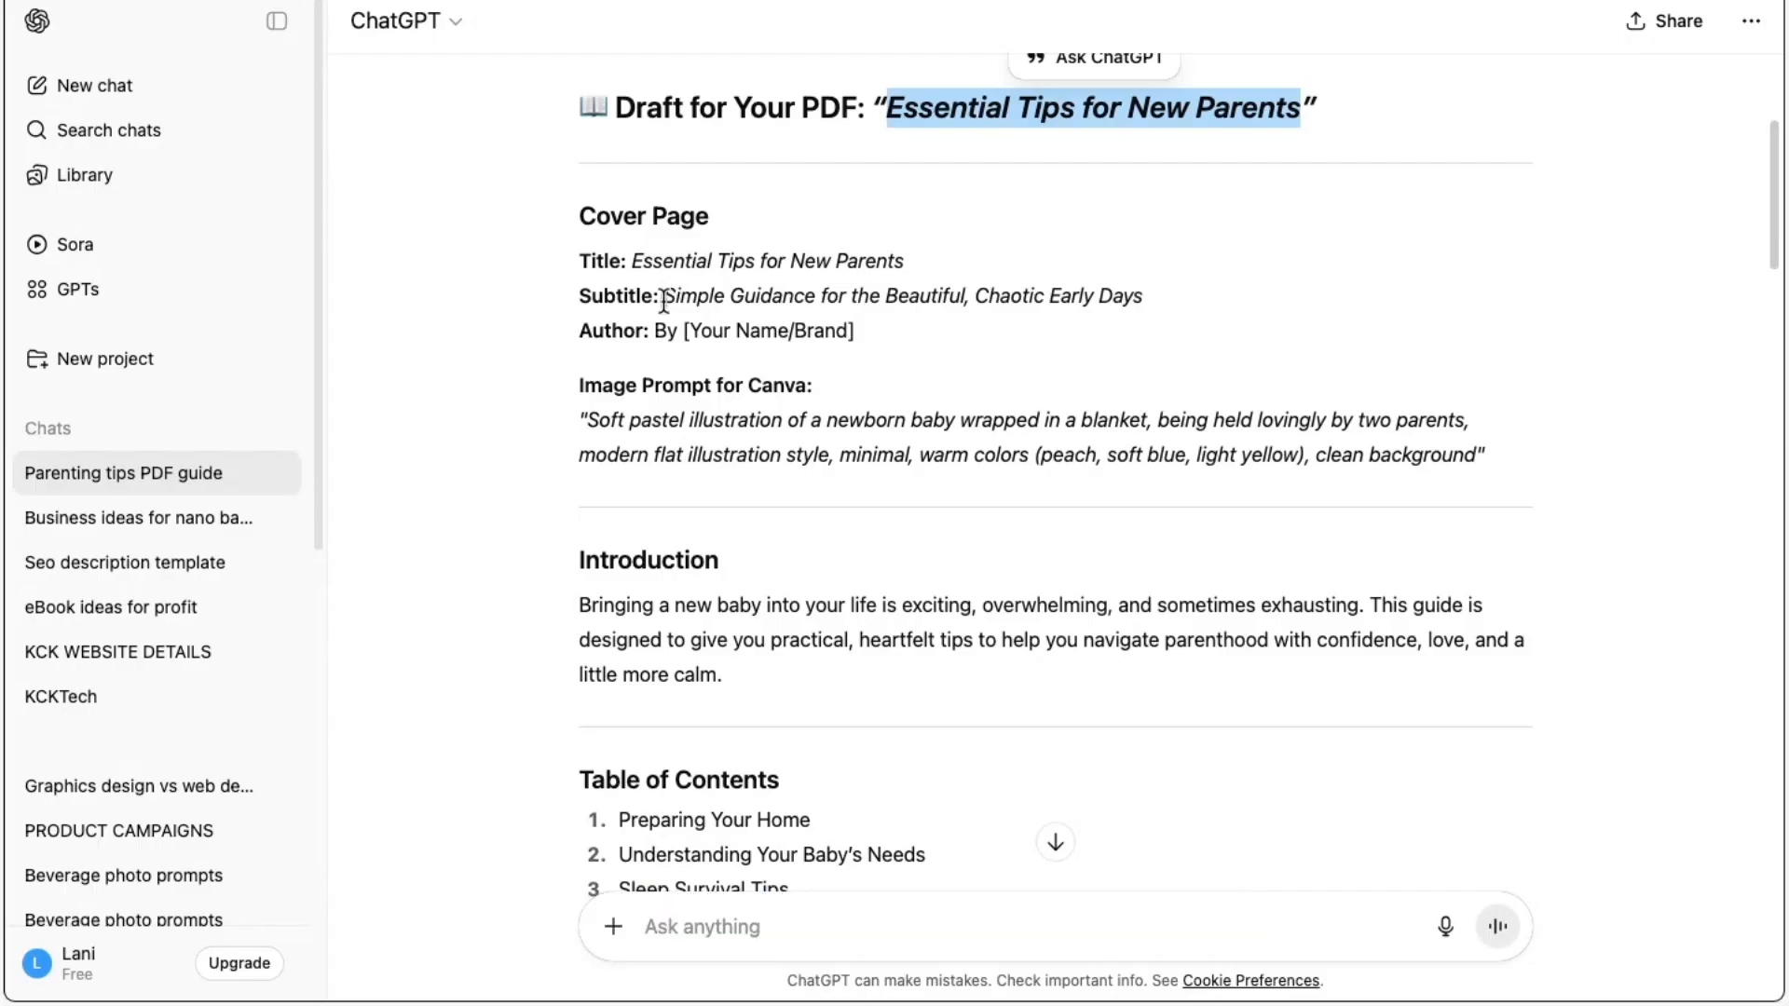
pyautogui.moveTo(667, 297); pyautogui.dragTo(1155, 300)
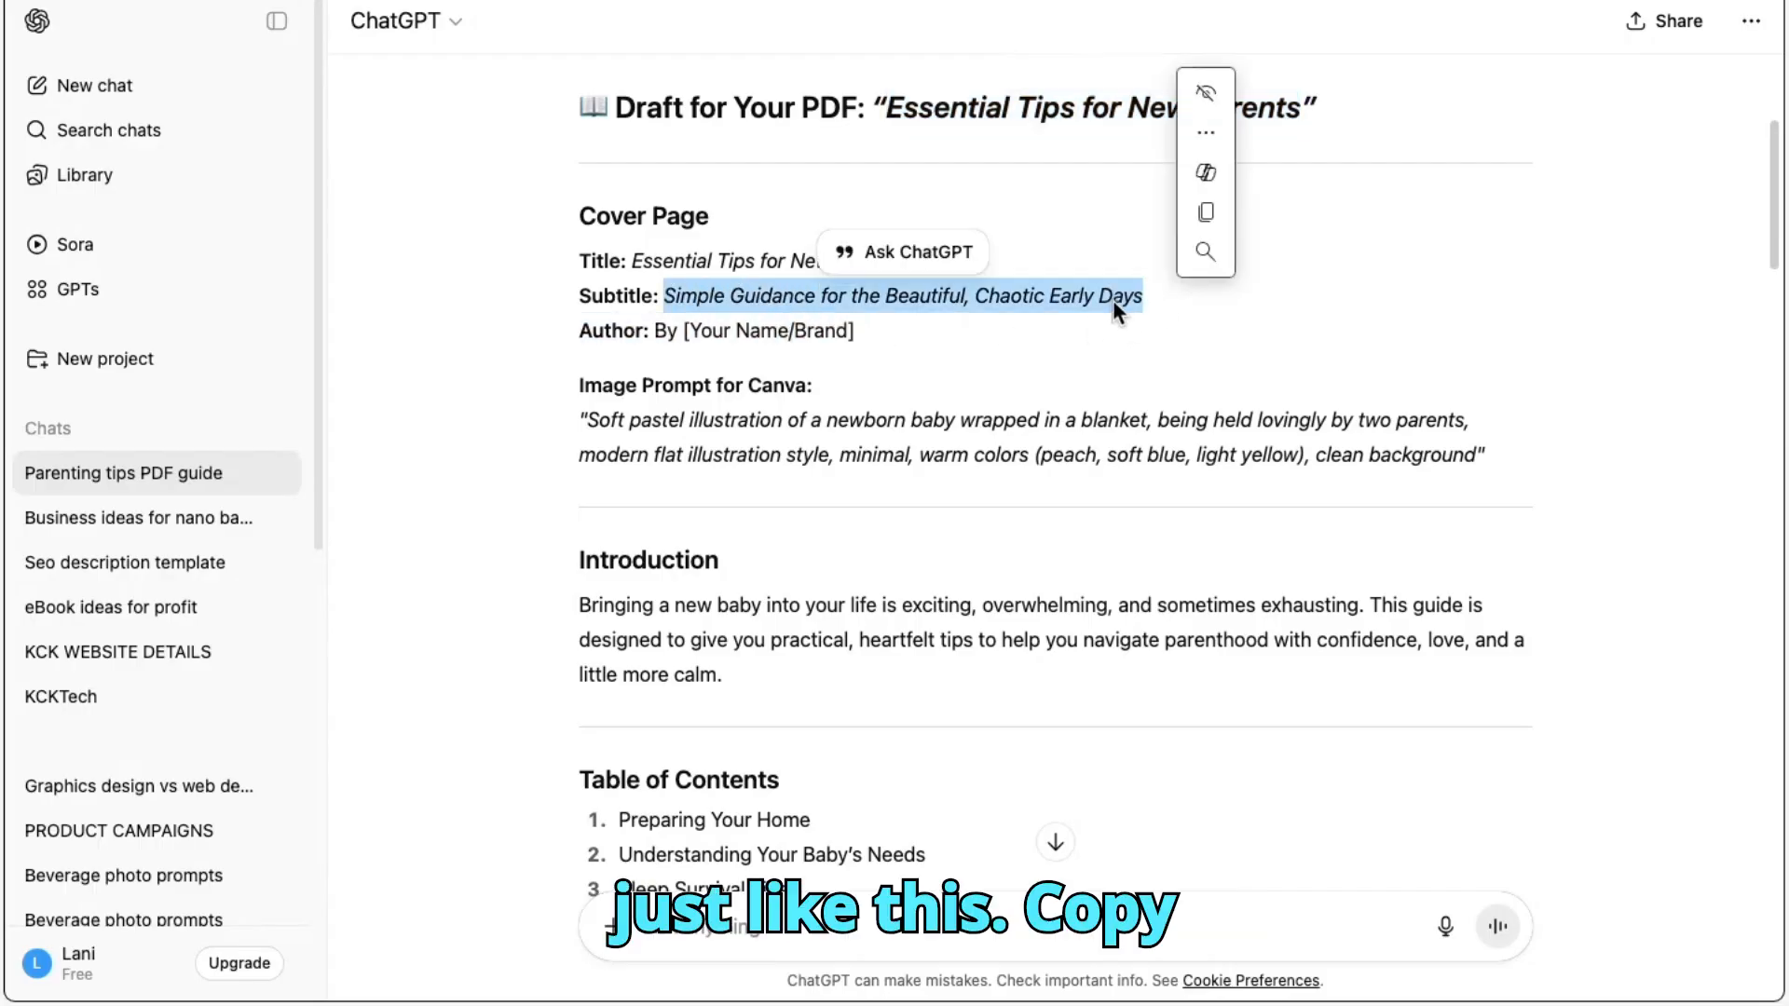
pyautogui.click(1211, 208)
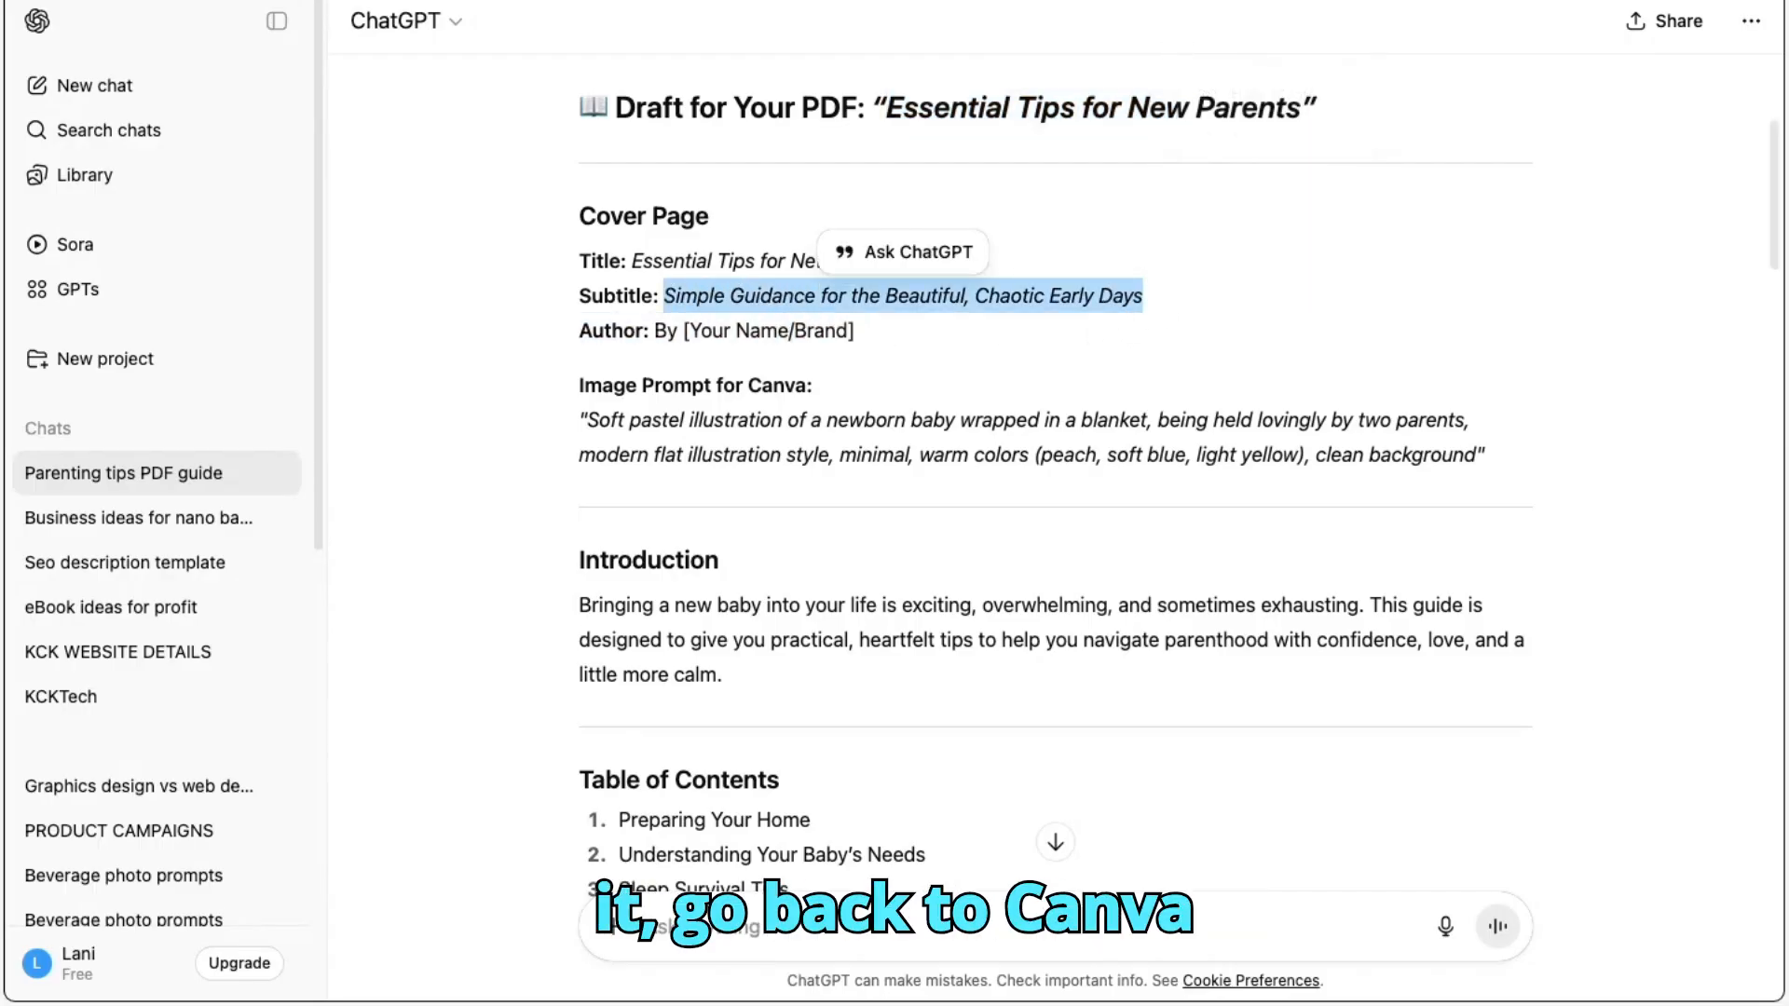
pyautogui.hotkey('ctrl', 'Tab')
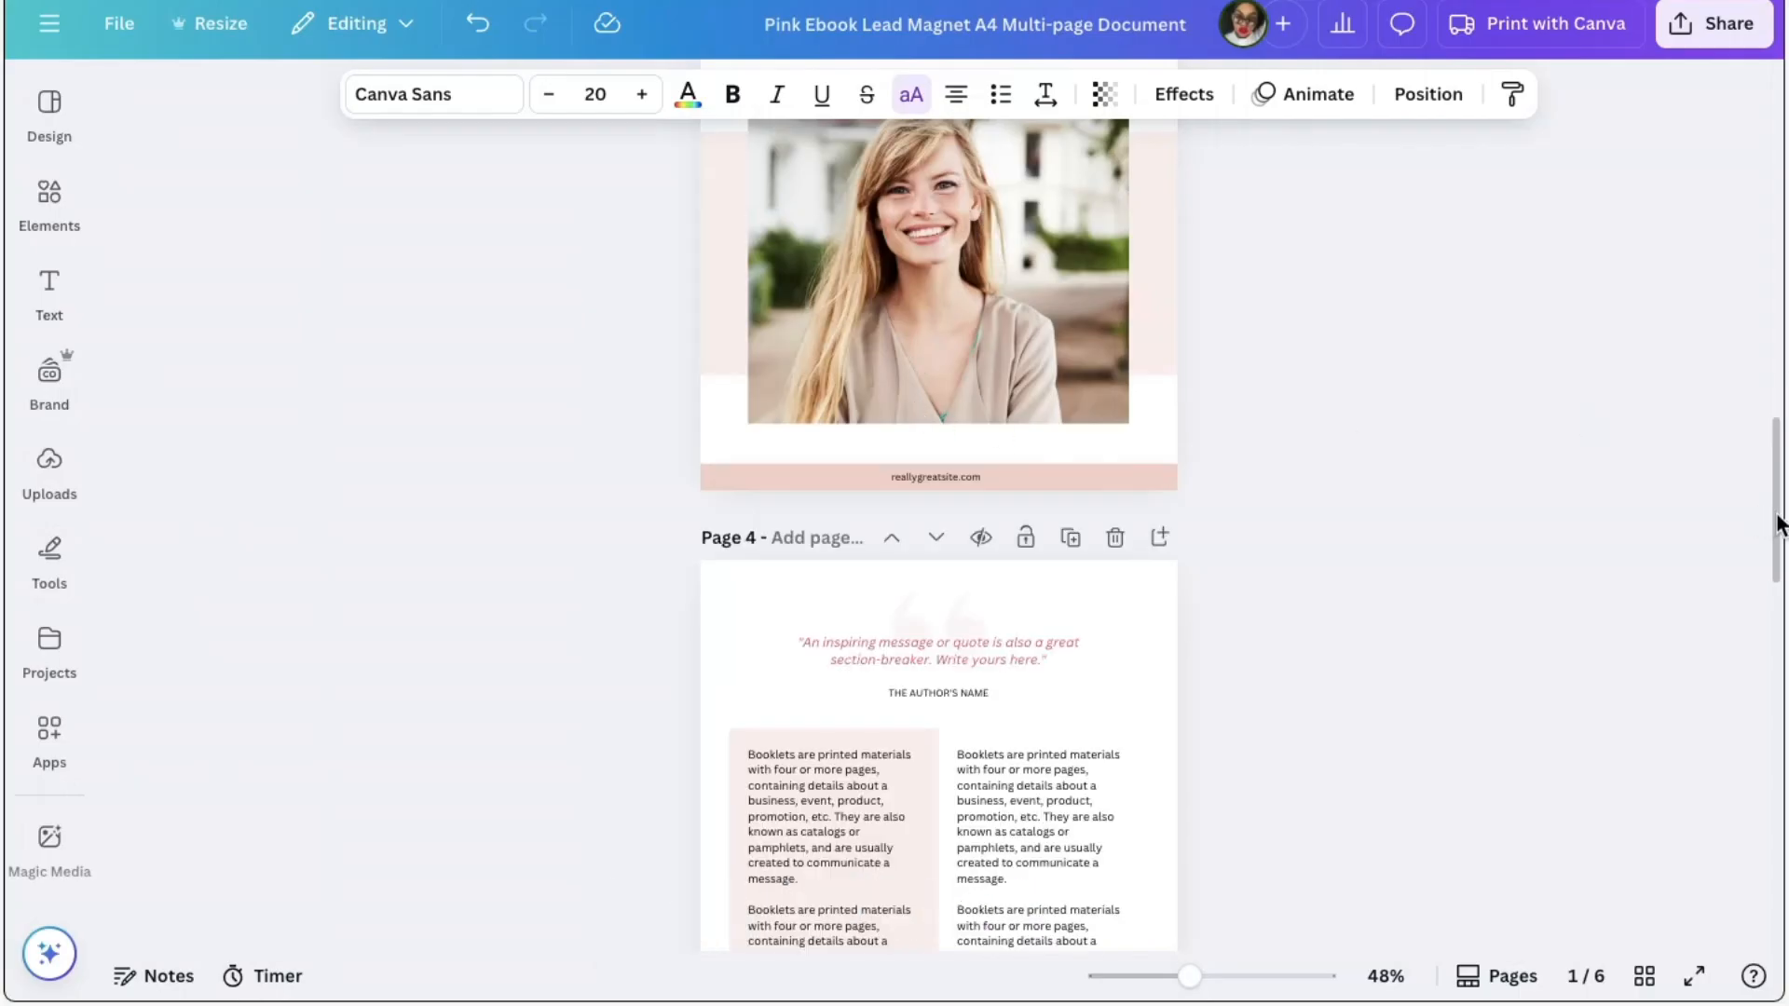
pyautogui.moveTo(1778, 523); pyautogui.dragTo(1781, 165)
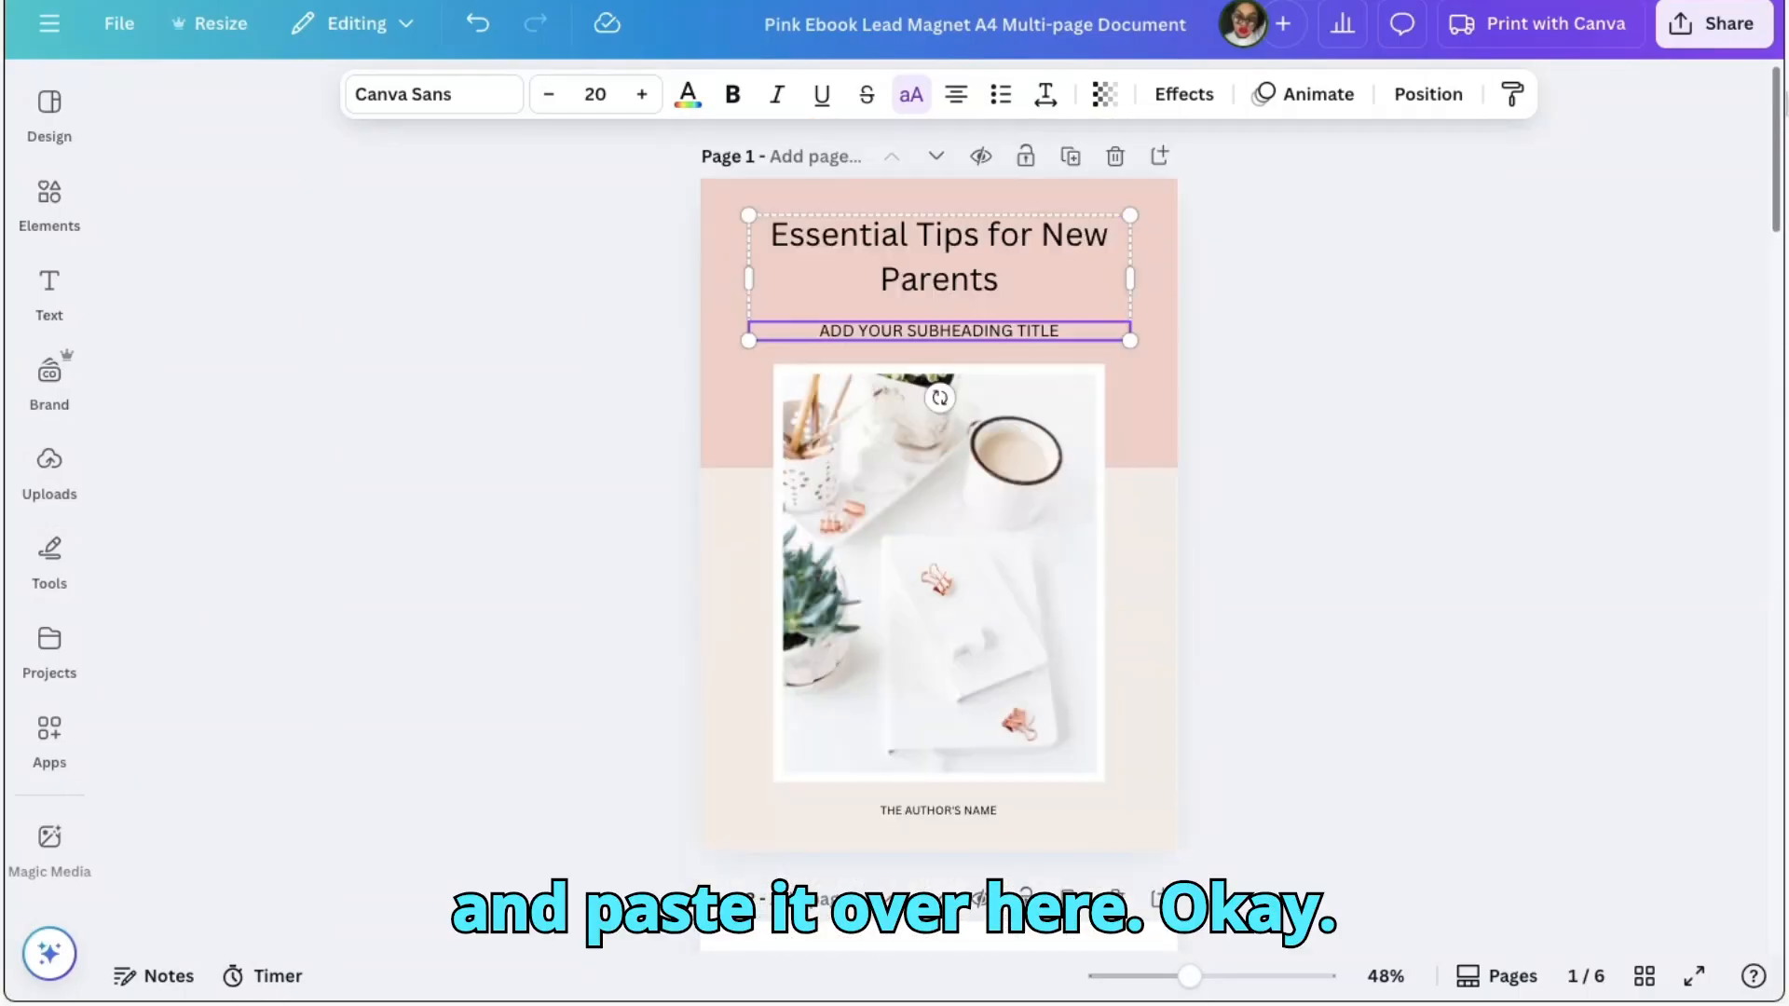
pyautogui.doubleClick(1065, 328)
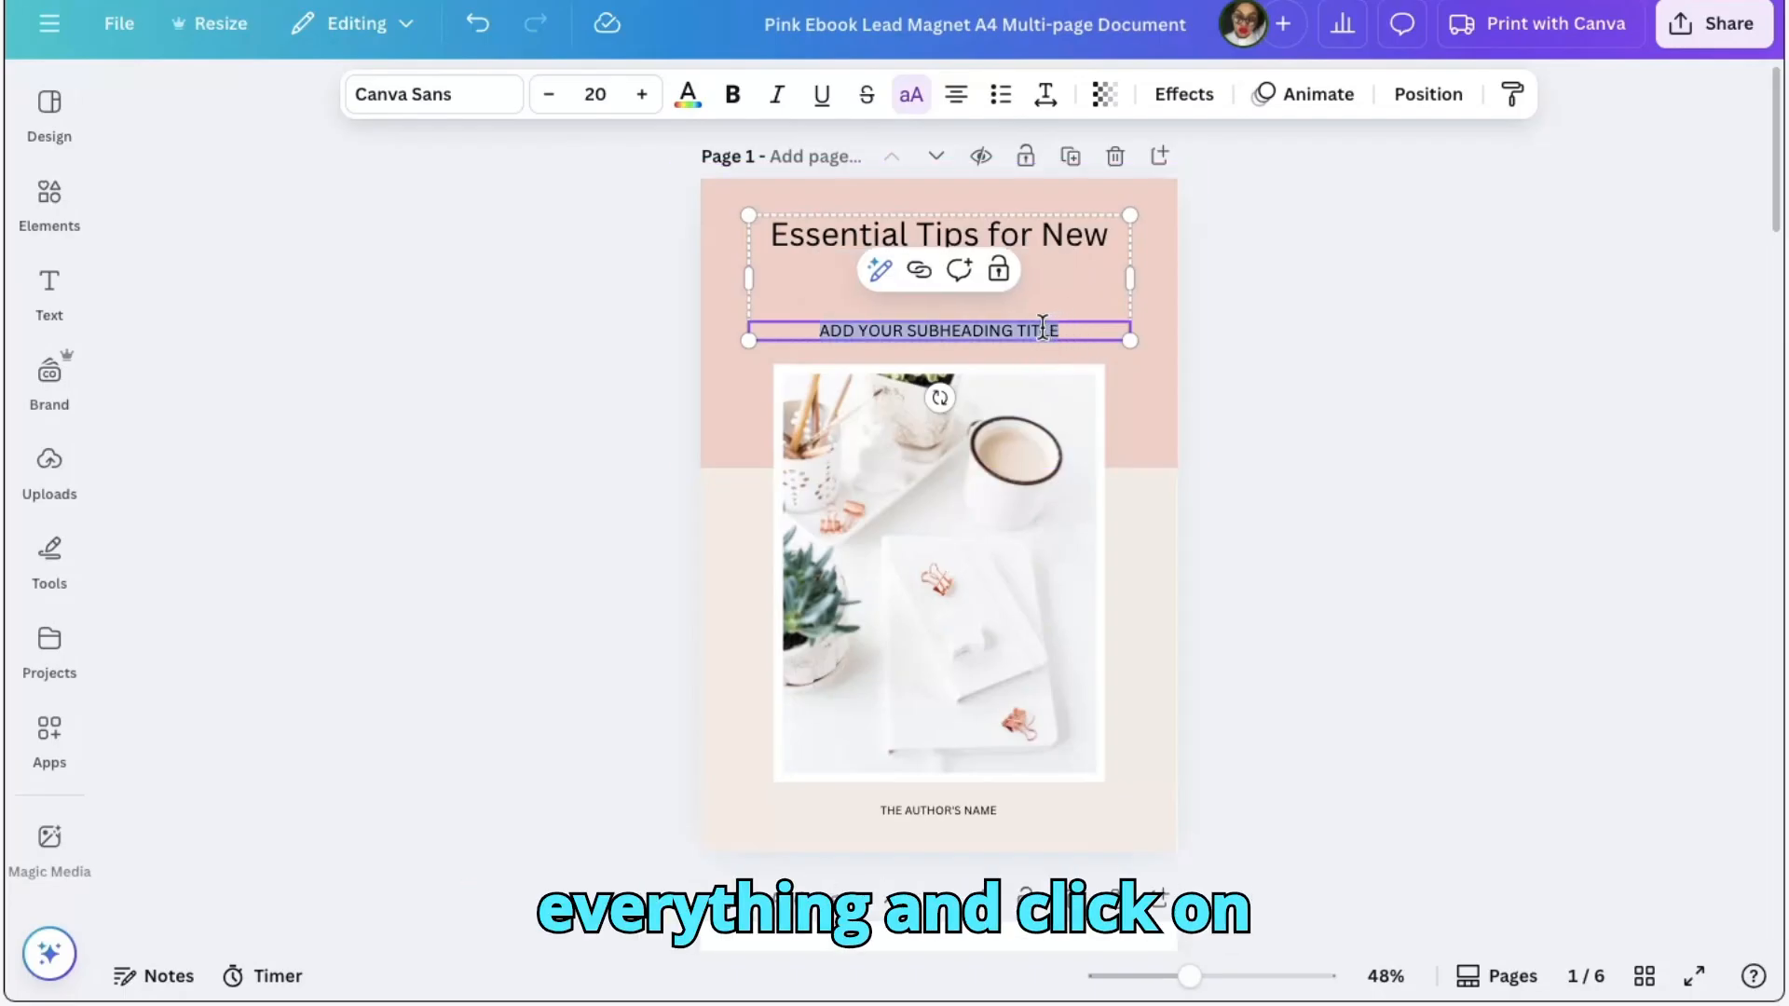
pyautogui.rightClick(1045, 328)
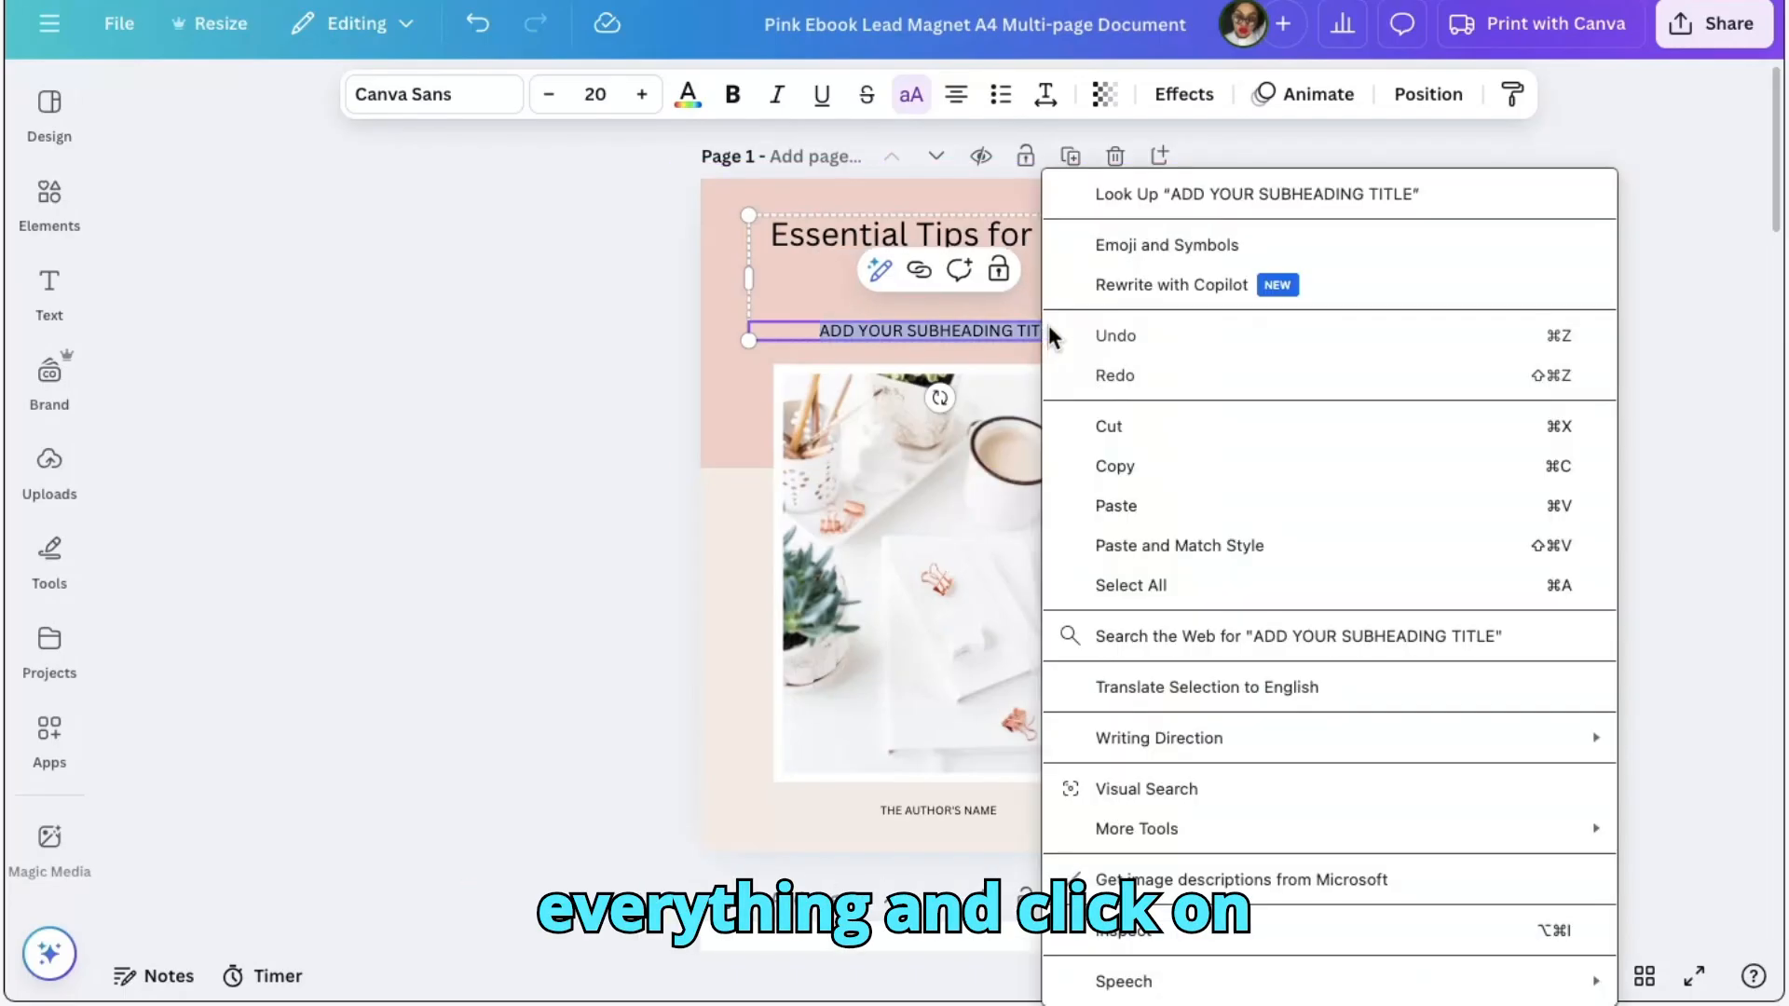
pyautogui.click(1160, 492)
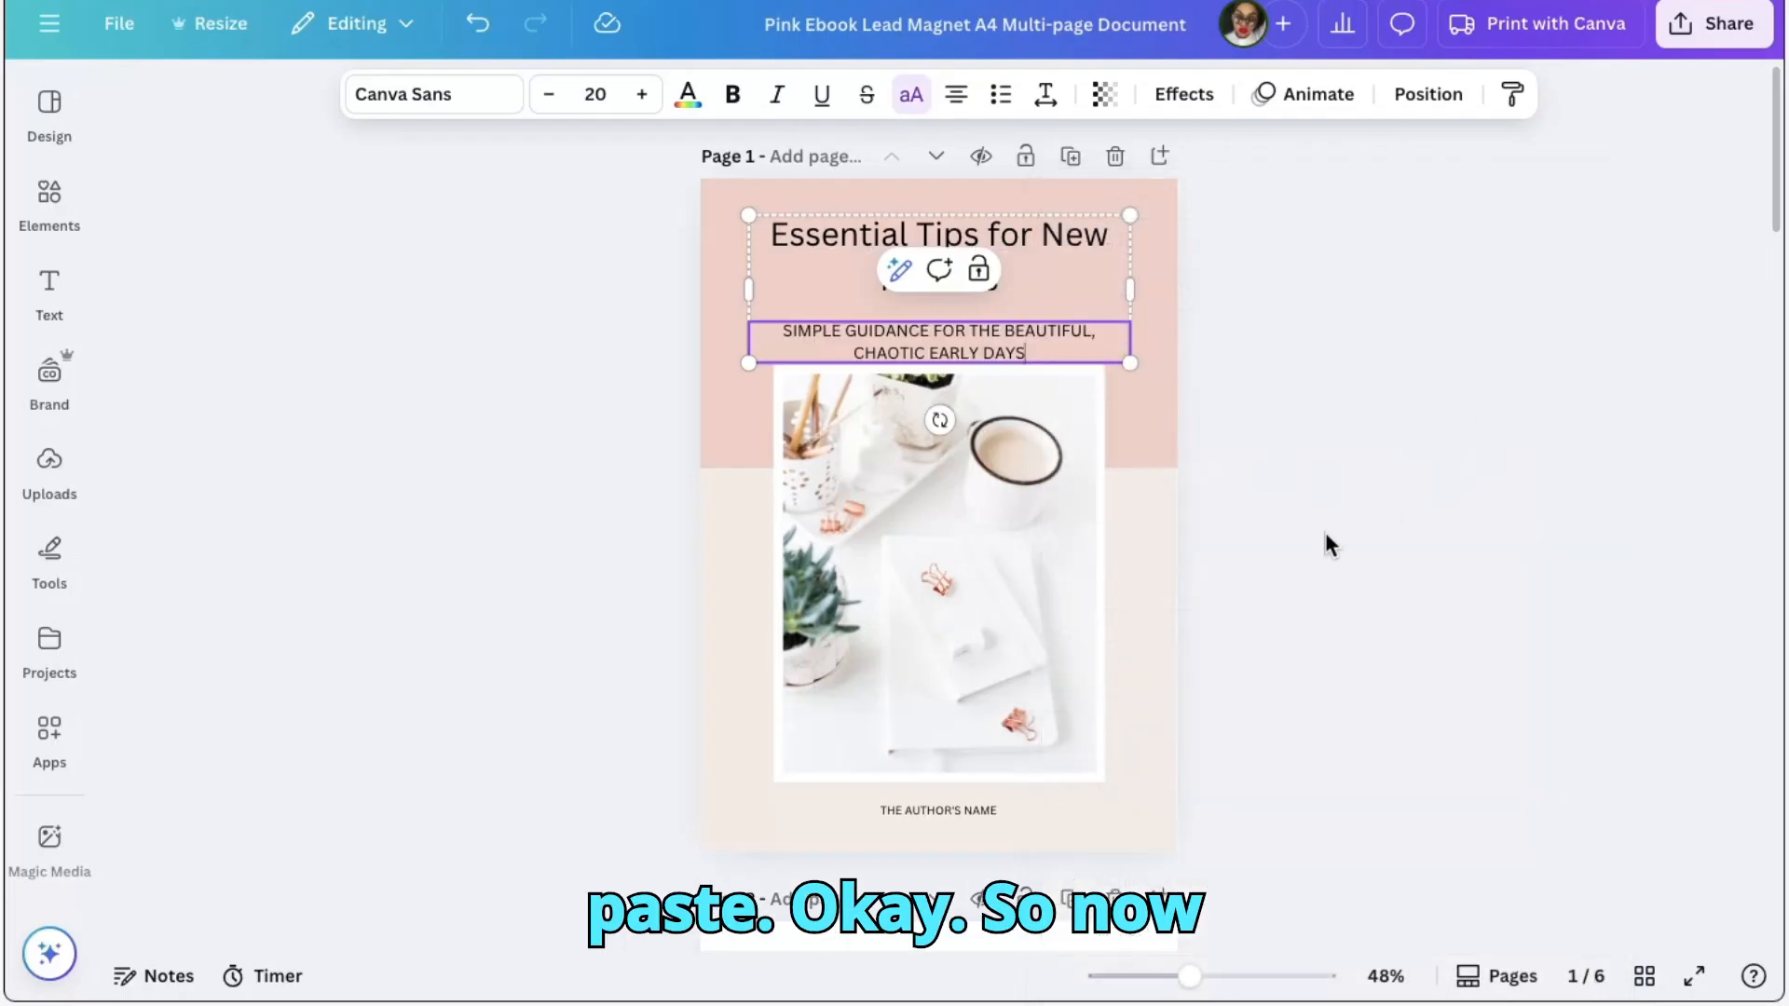
# Replace the author's name placeholder on the cover page with "ROKAR WORLD"
pyautogui.click(989, 811)
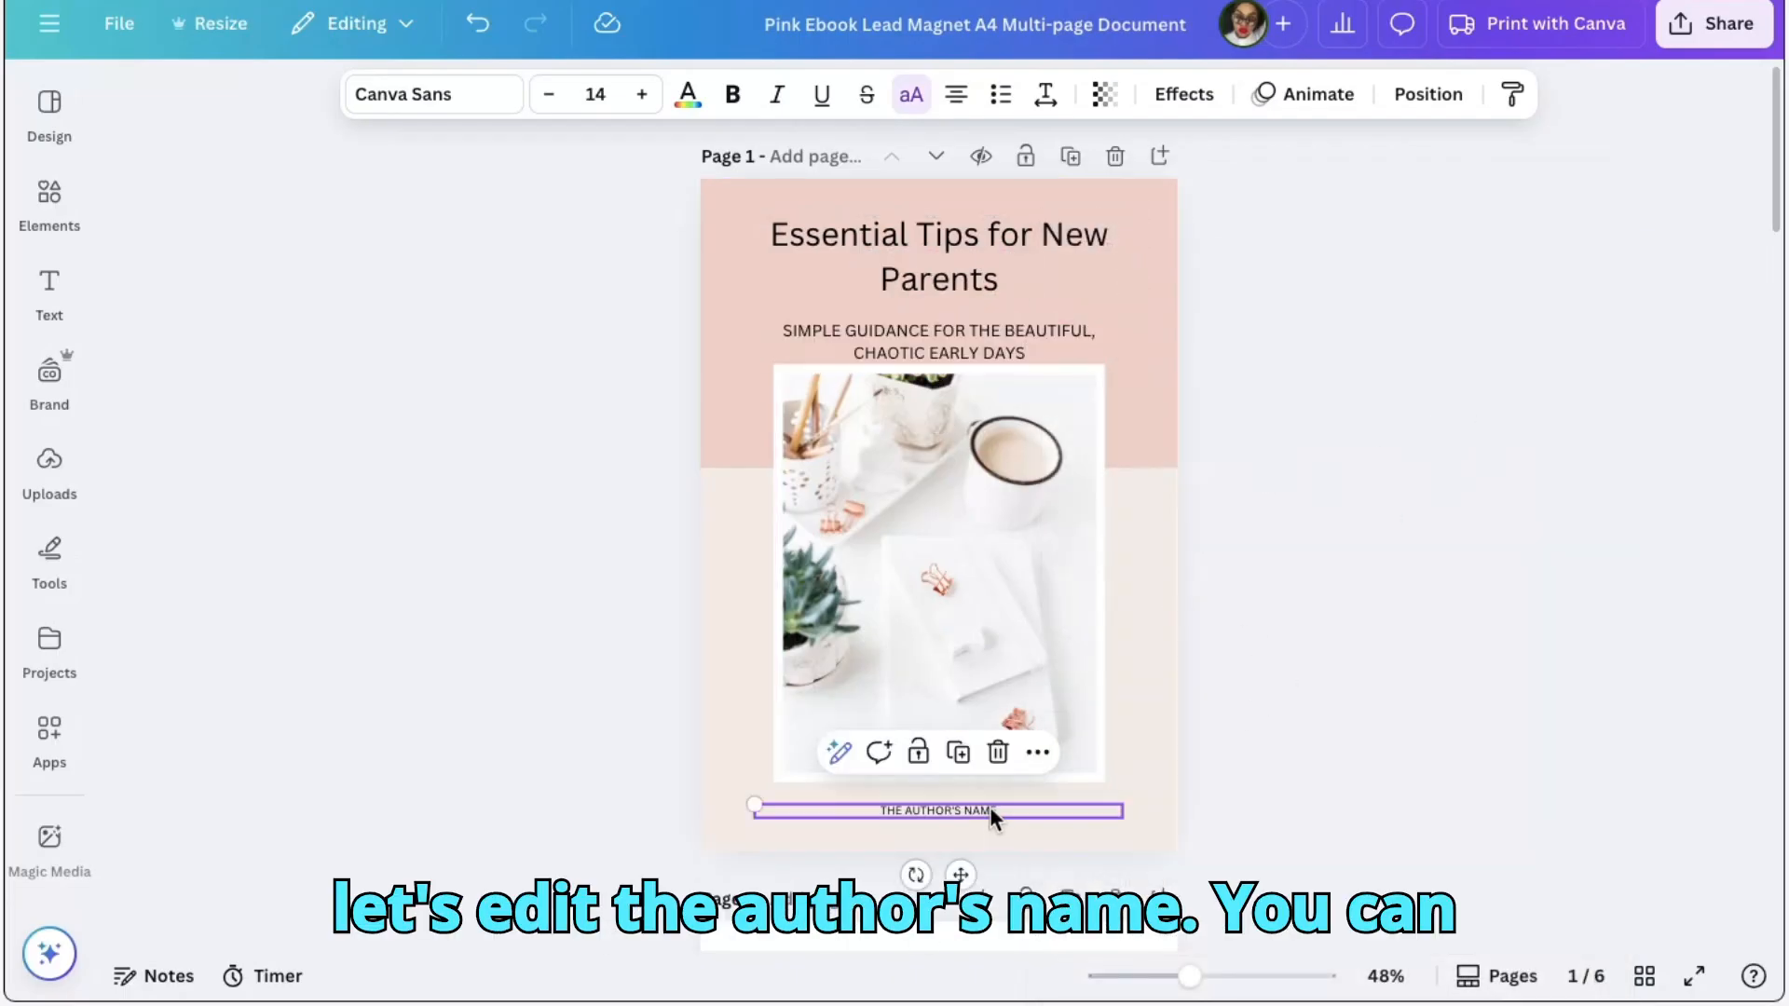
pyautogui.click(989, 809)
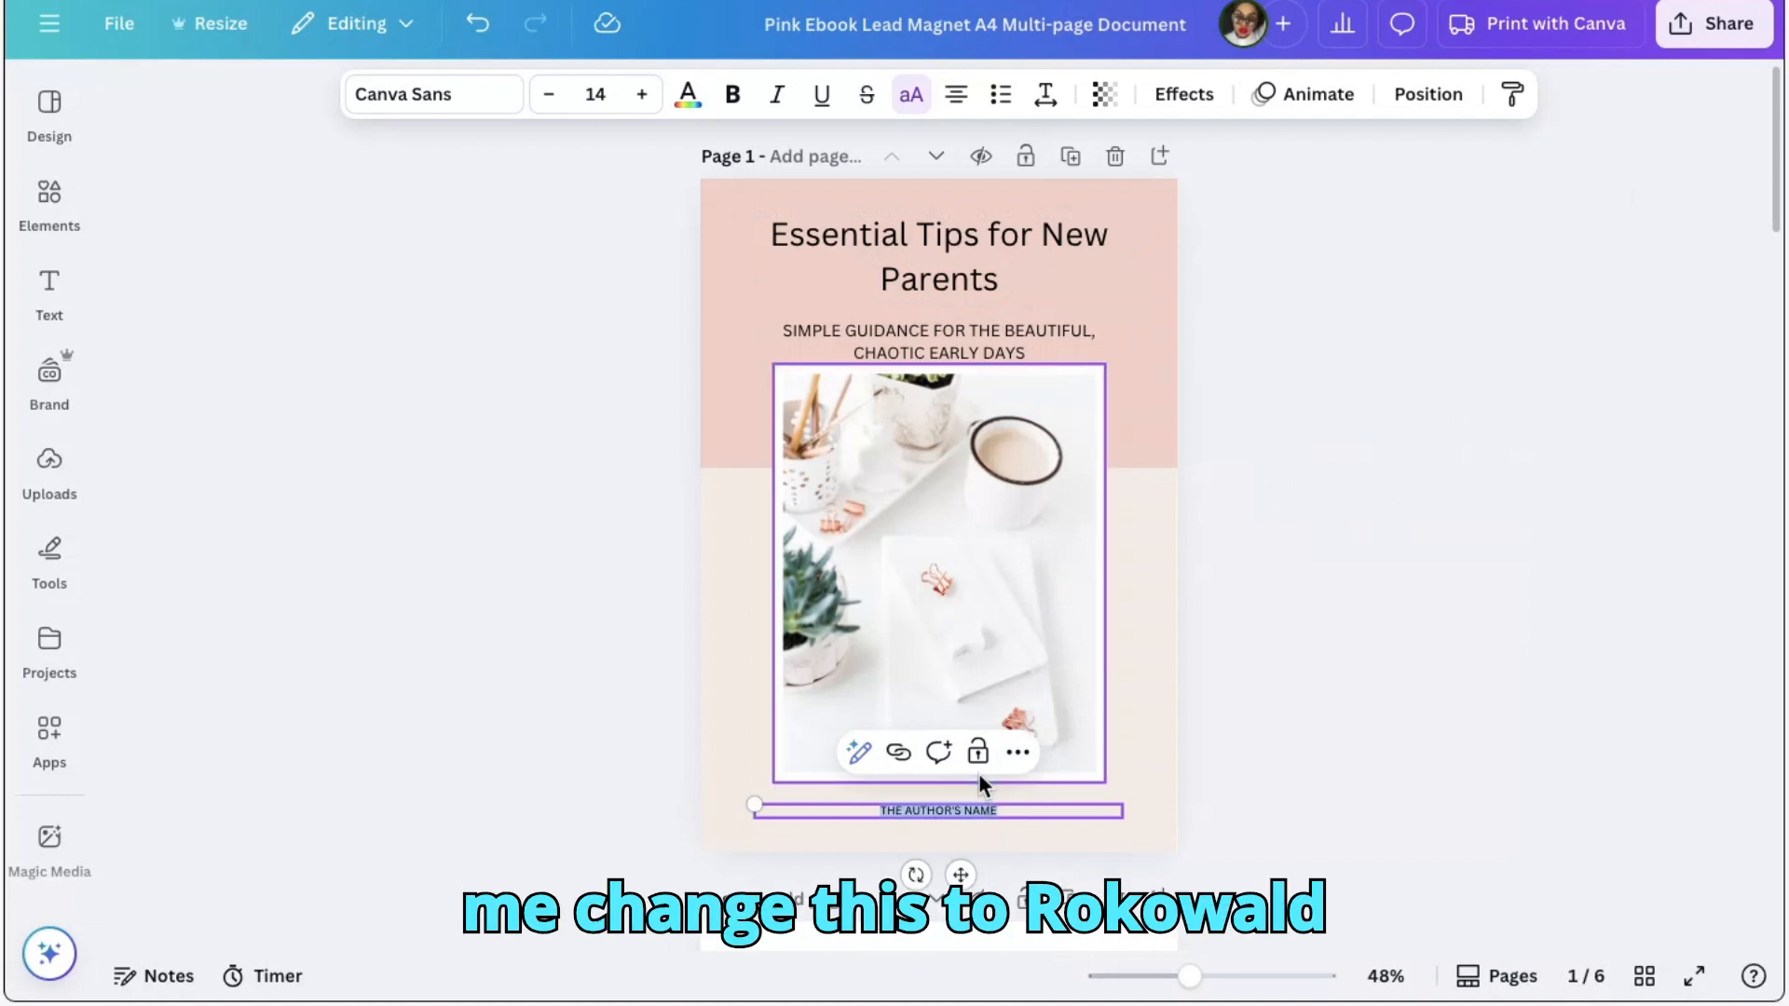
pyautogui.write('ROK')
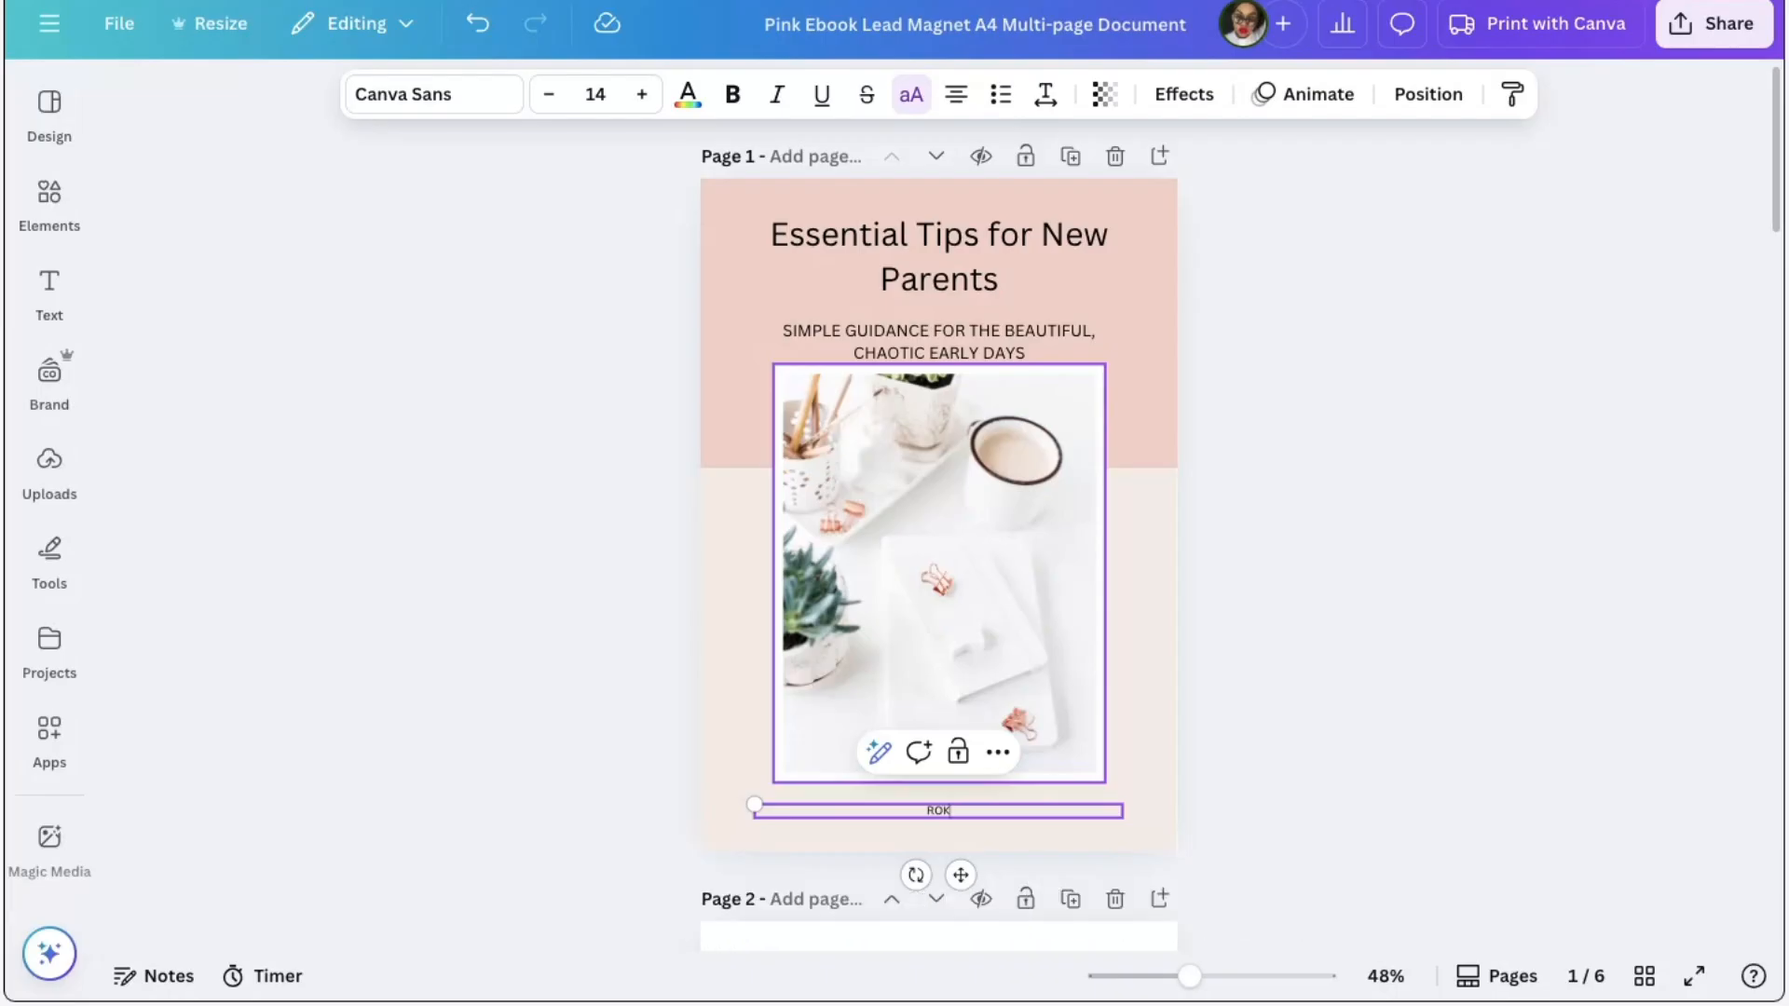
pyautogui.write('AR WO')
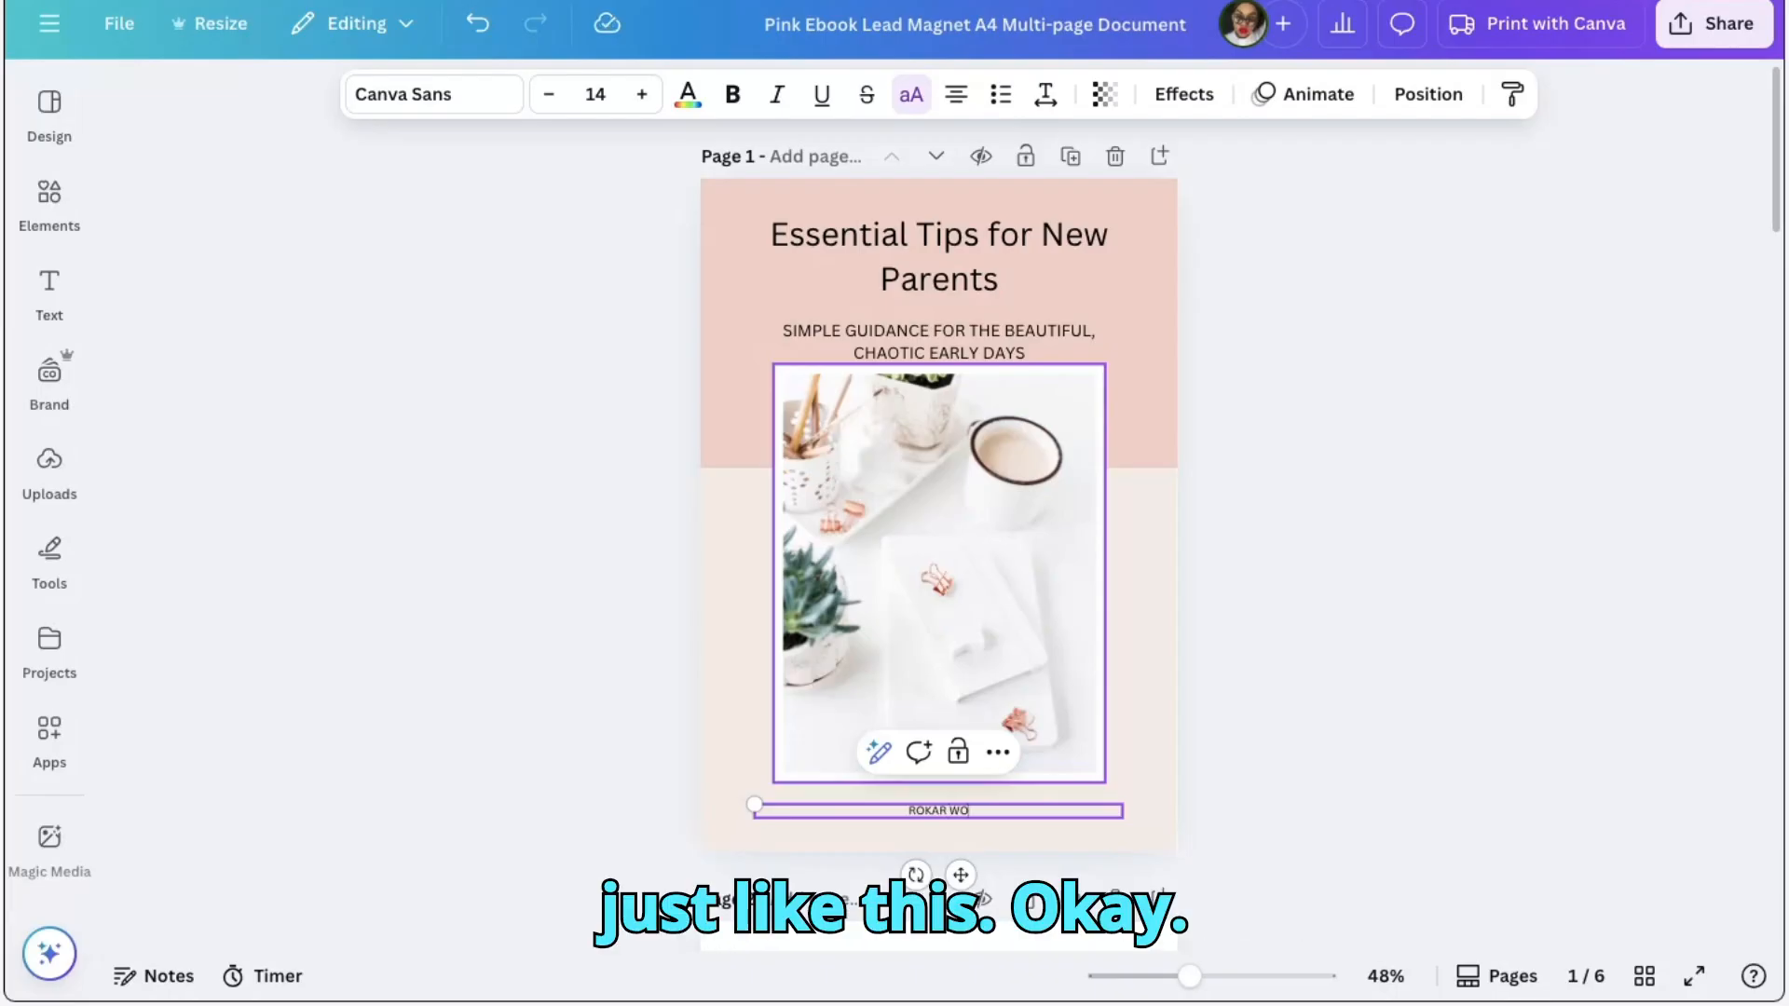
pyautogui.write('RLD')
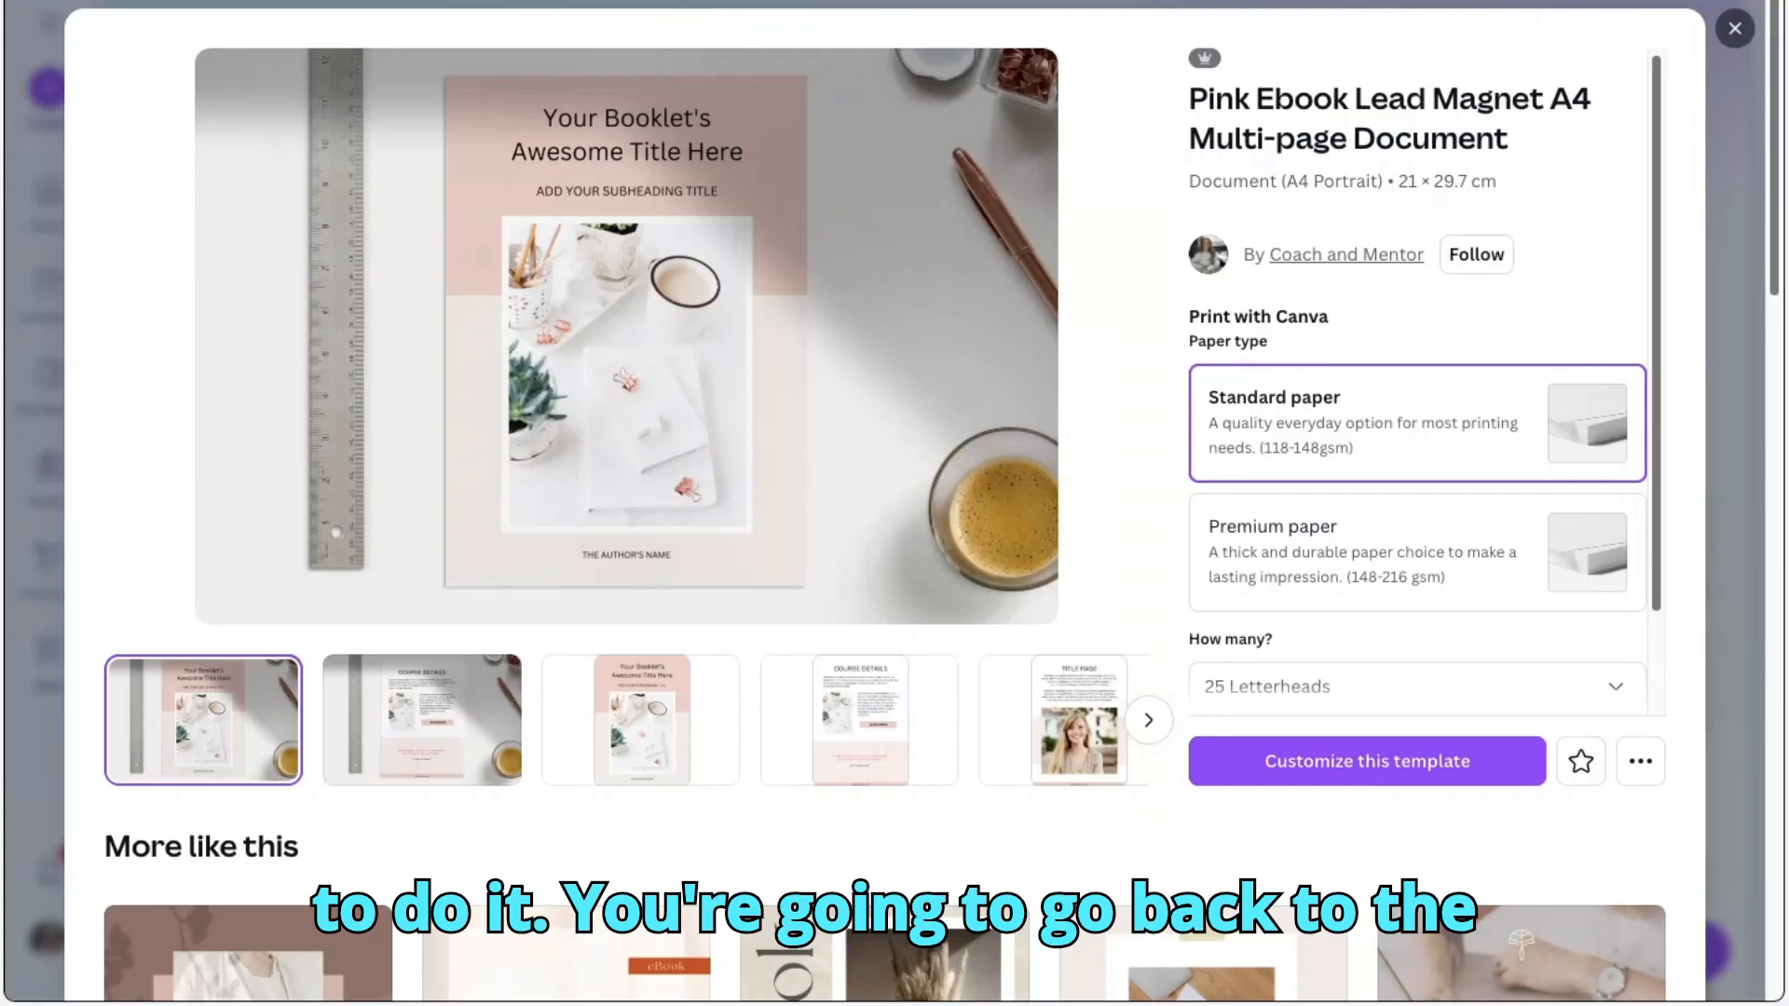
# Close the template preview, switch the Canva homepage to Canva AI, and copy the cover page's image prompt from the ChatGPT draft
pyautogui.click(1734, 29)
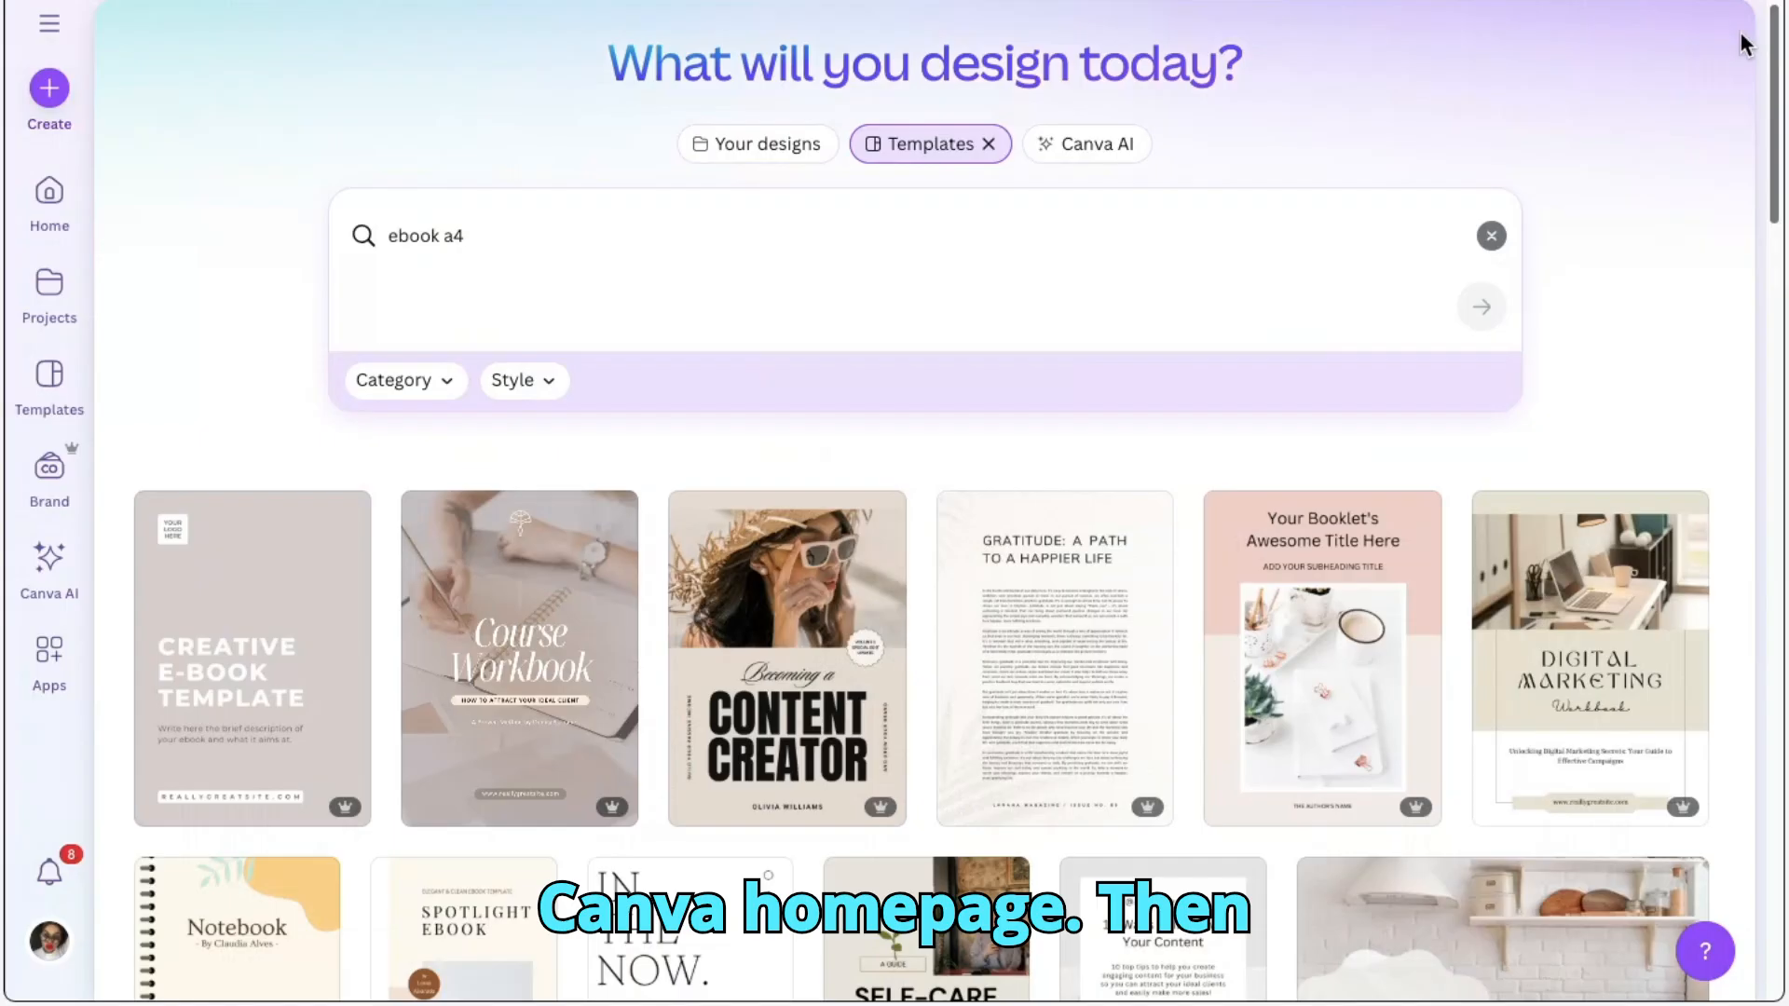
pyautogui.click(1113, 154)
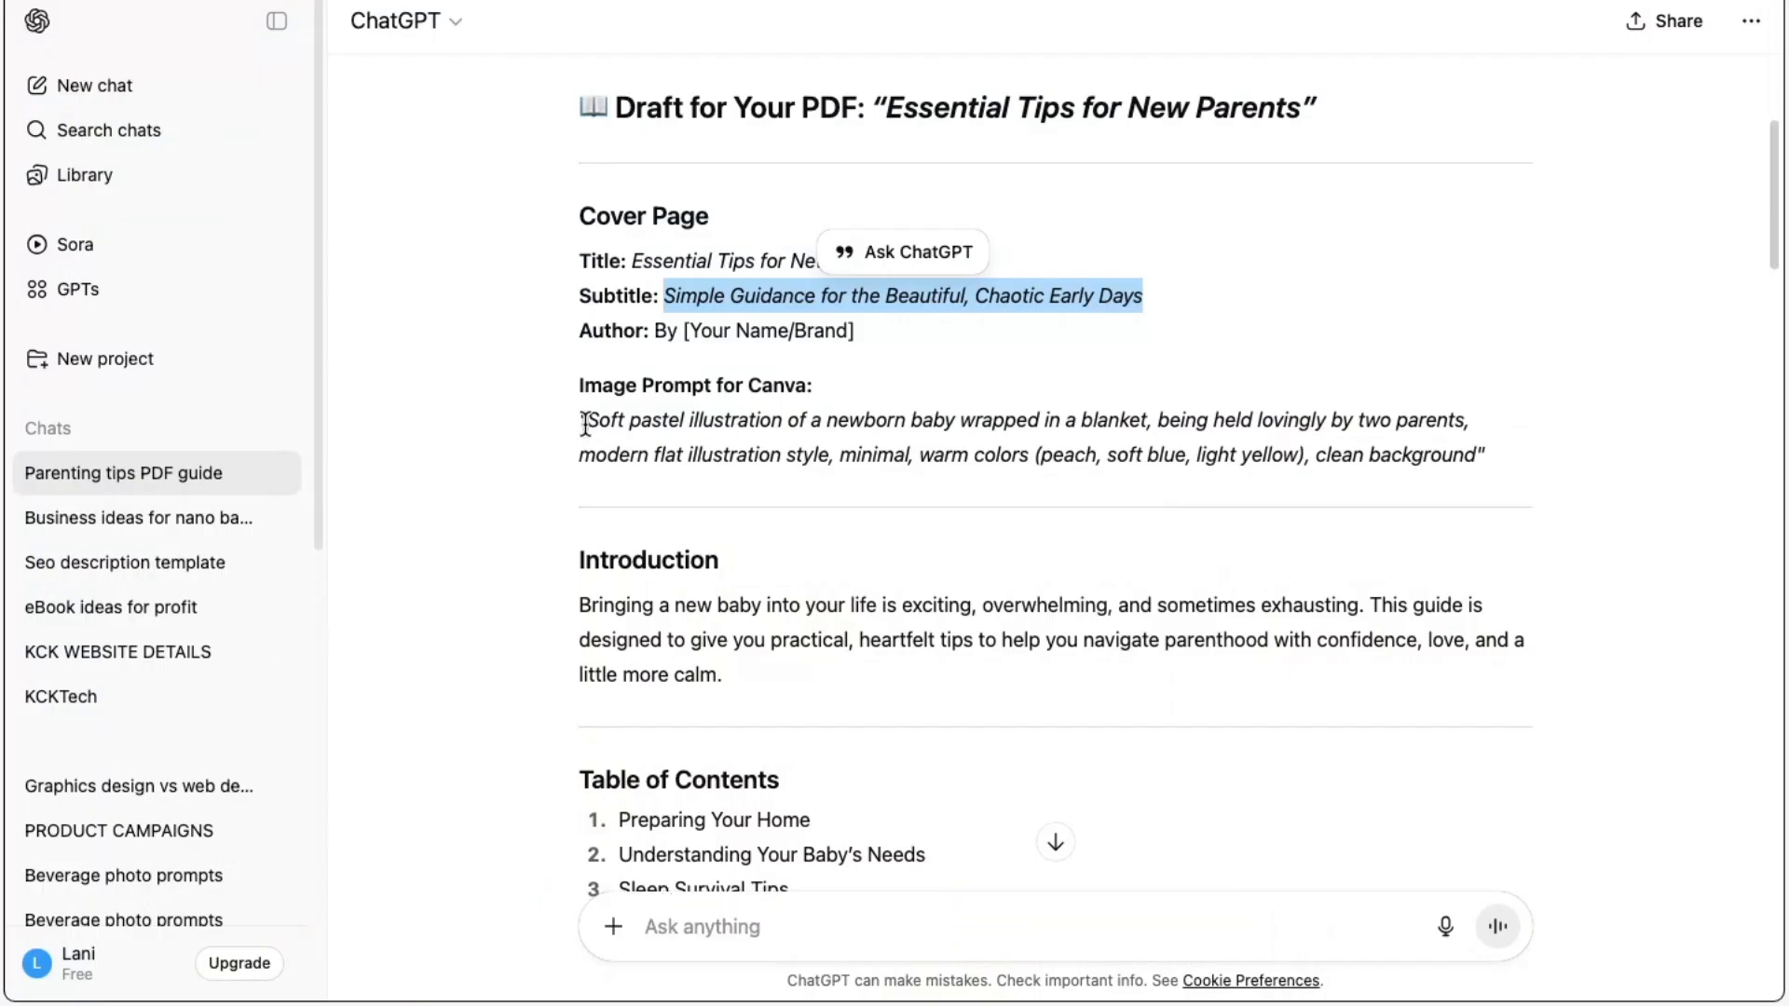
pyautogui.moveTo(585, 423); pyautogui.dragTo(1474, 456)
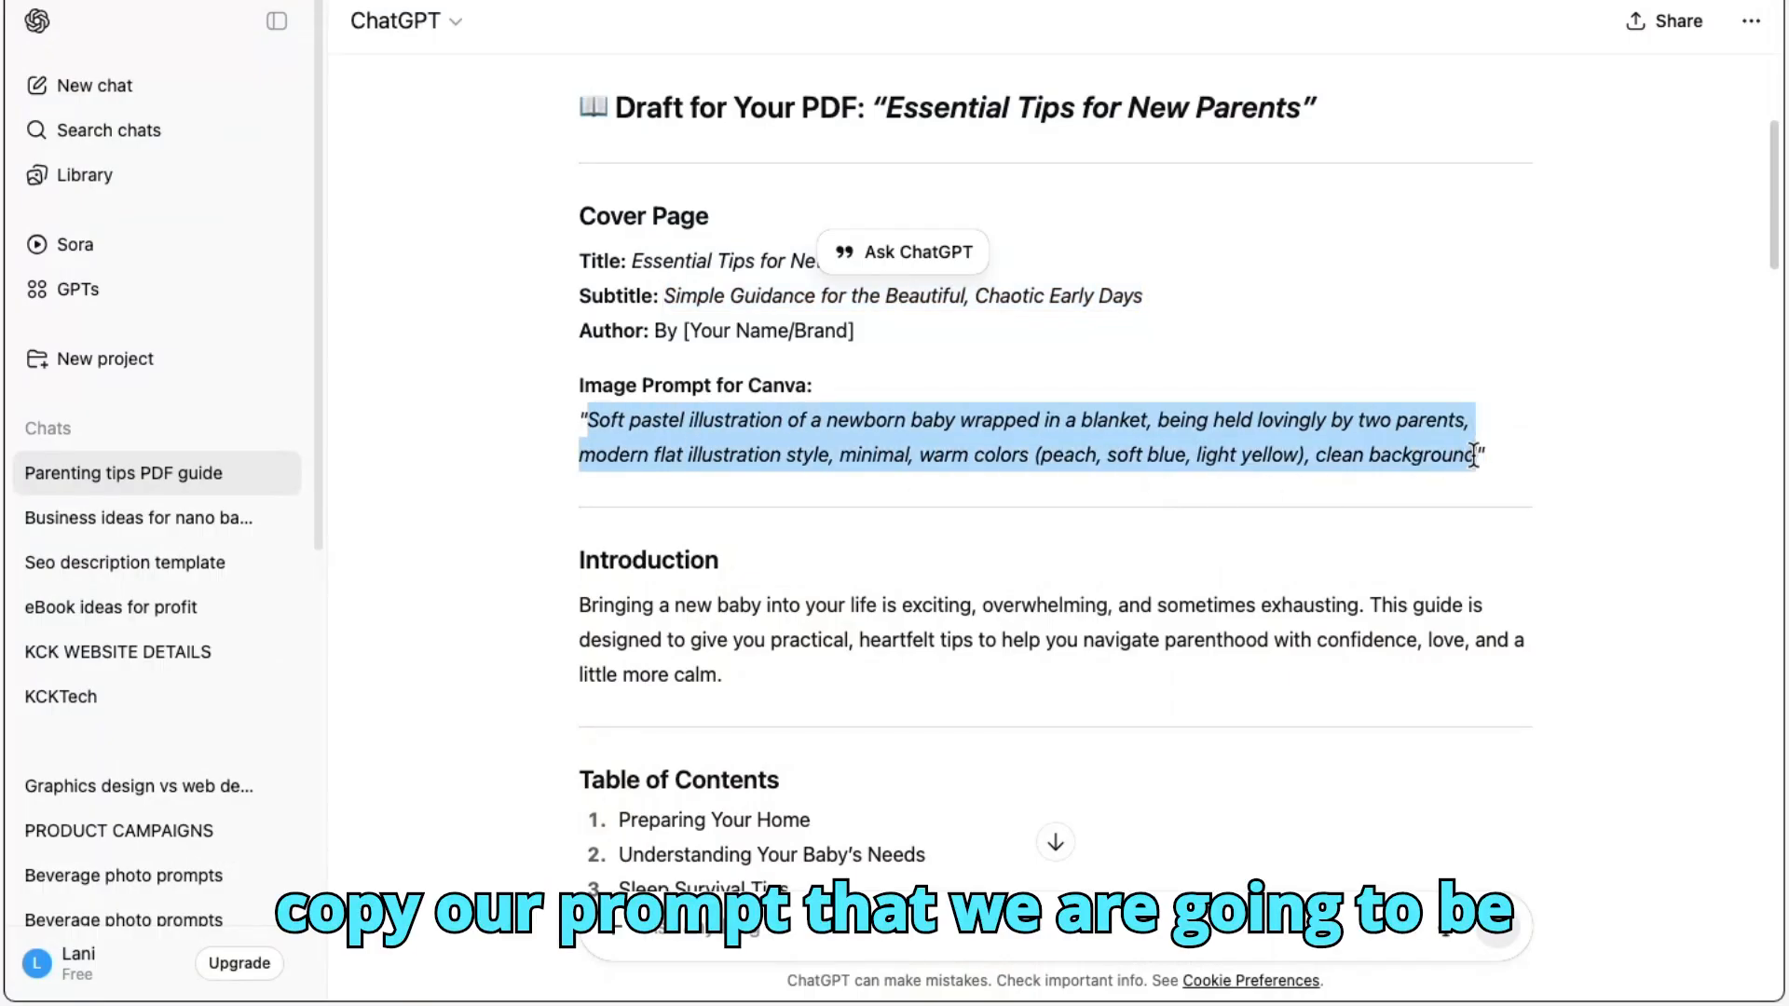
pyautogui.rightClick(1194, 419)
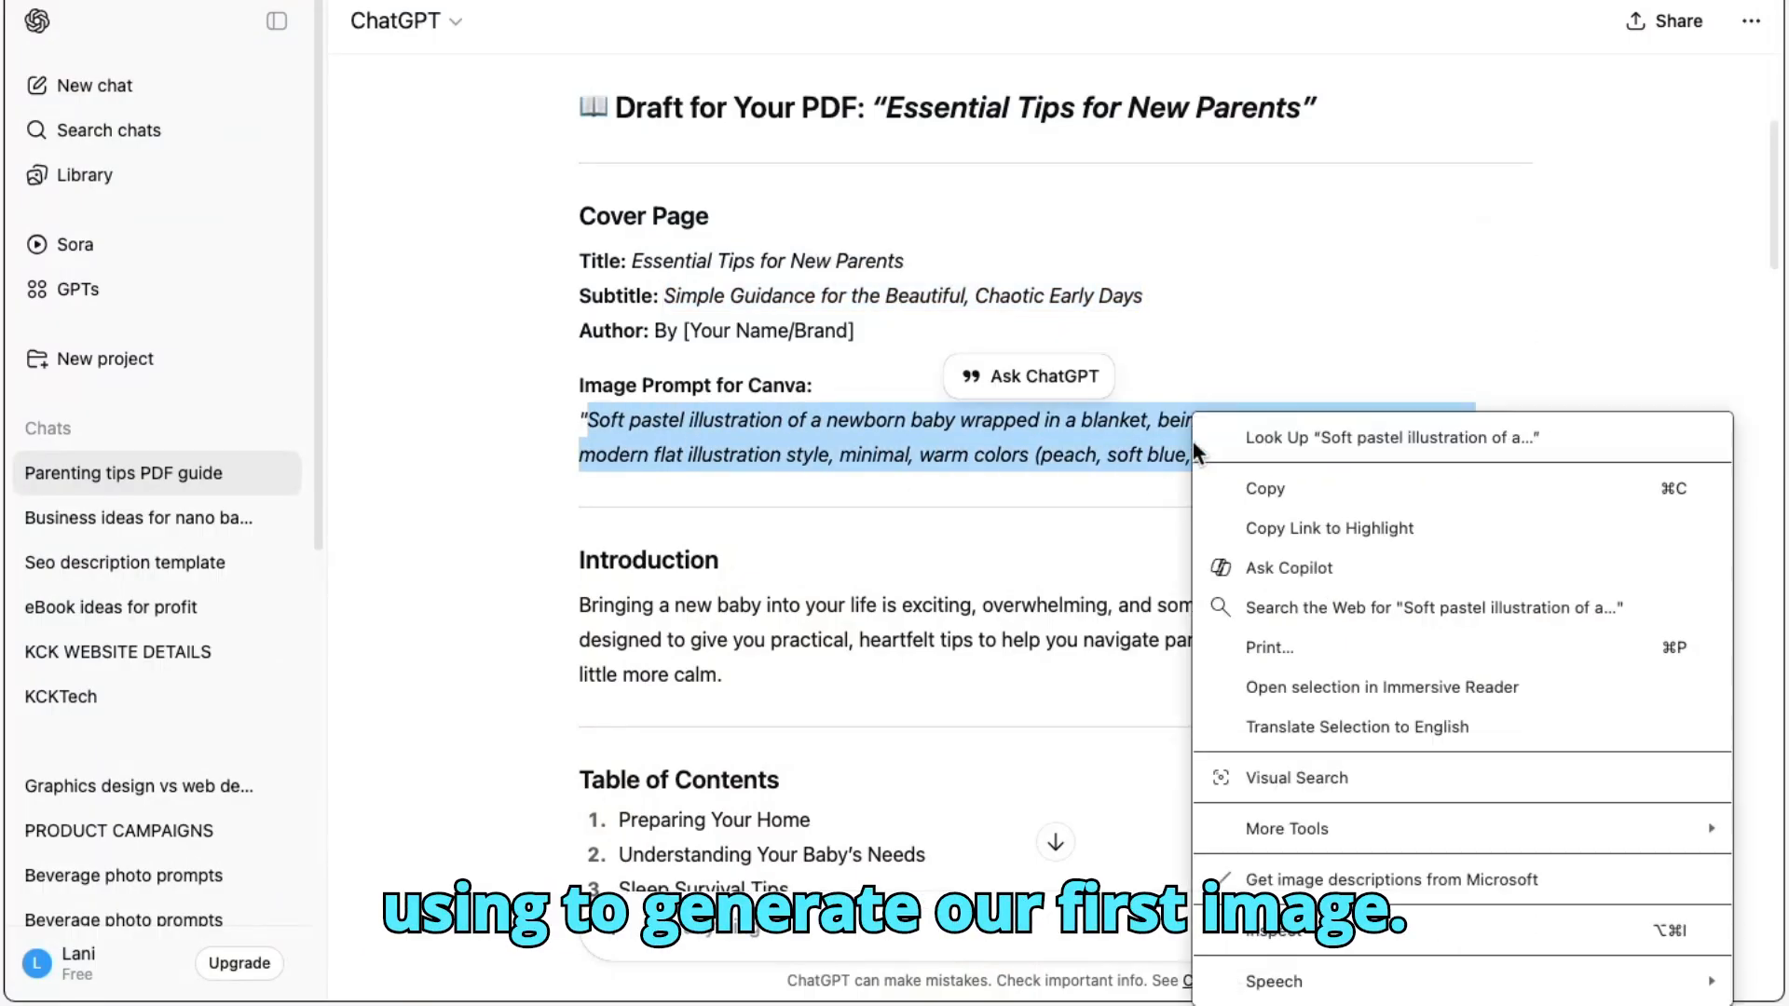
pyautogui.click(1312, 486)
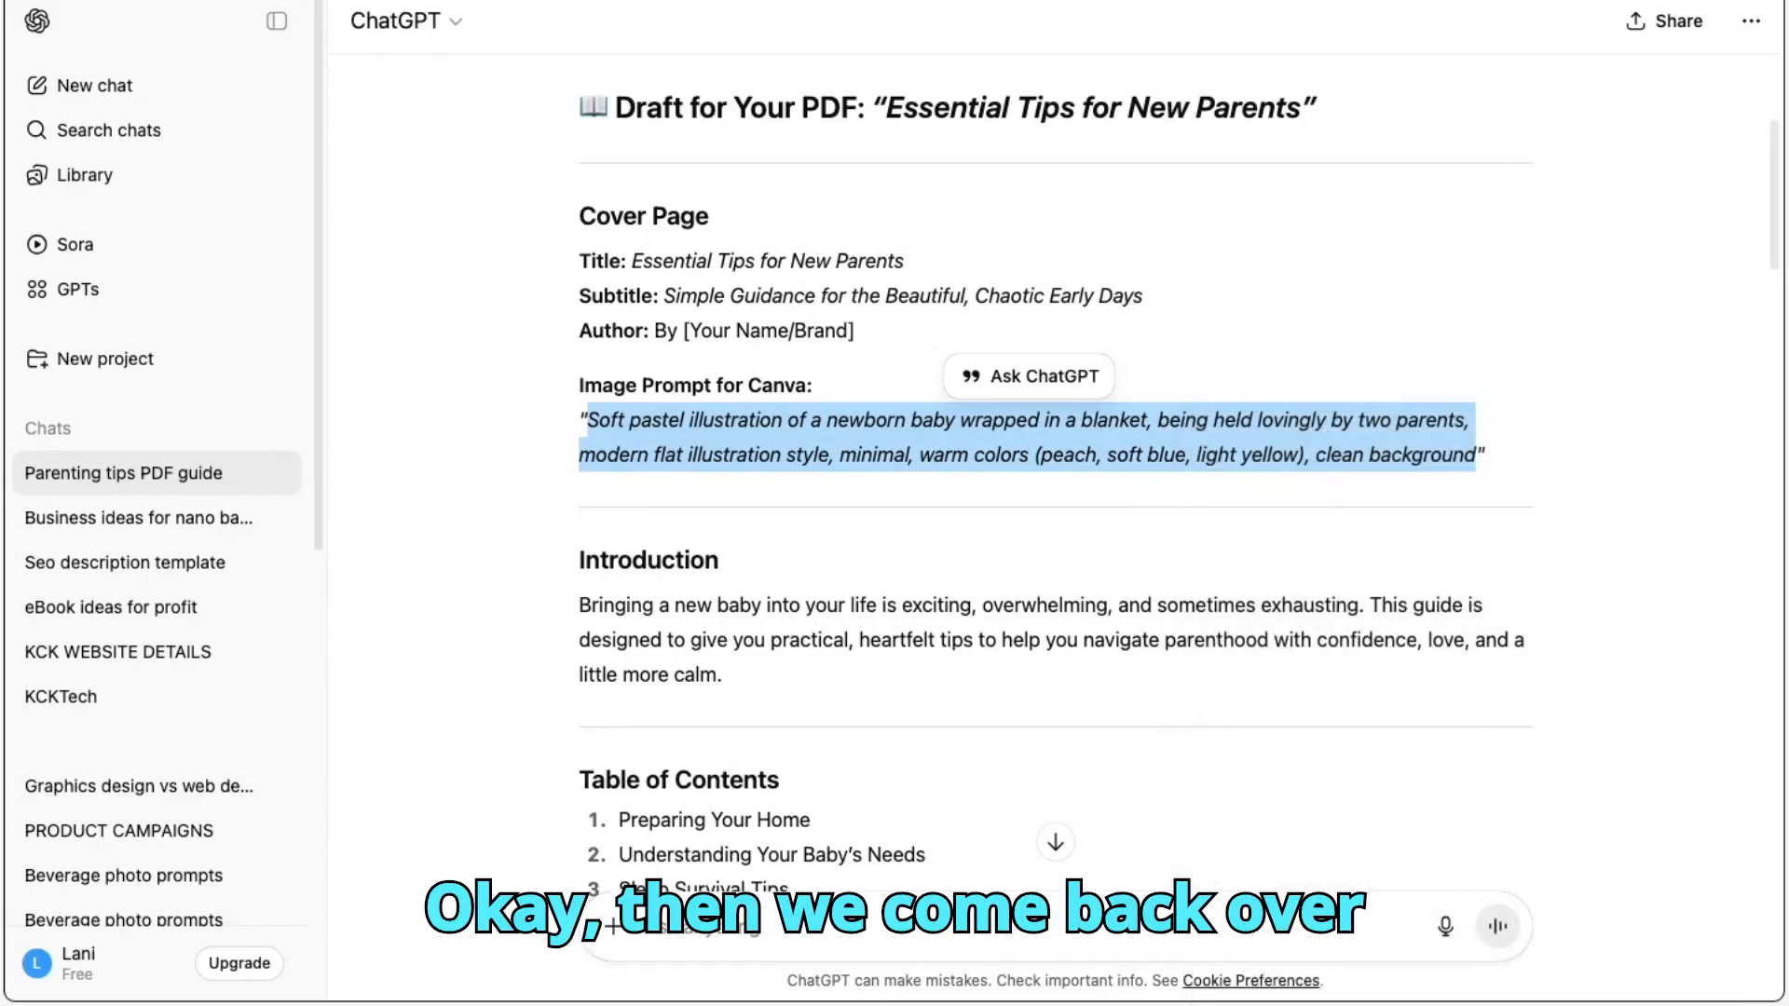
# Return to Canva AI and clear the leftover "ebook a4" text from its prompt box
pyautogui.scroll(5, 1054, 466)
pyautogui.scroll(-15, 1054, 466)
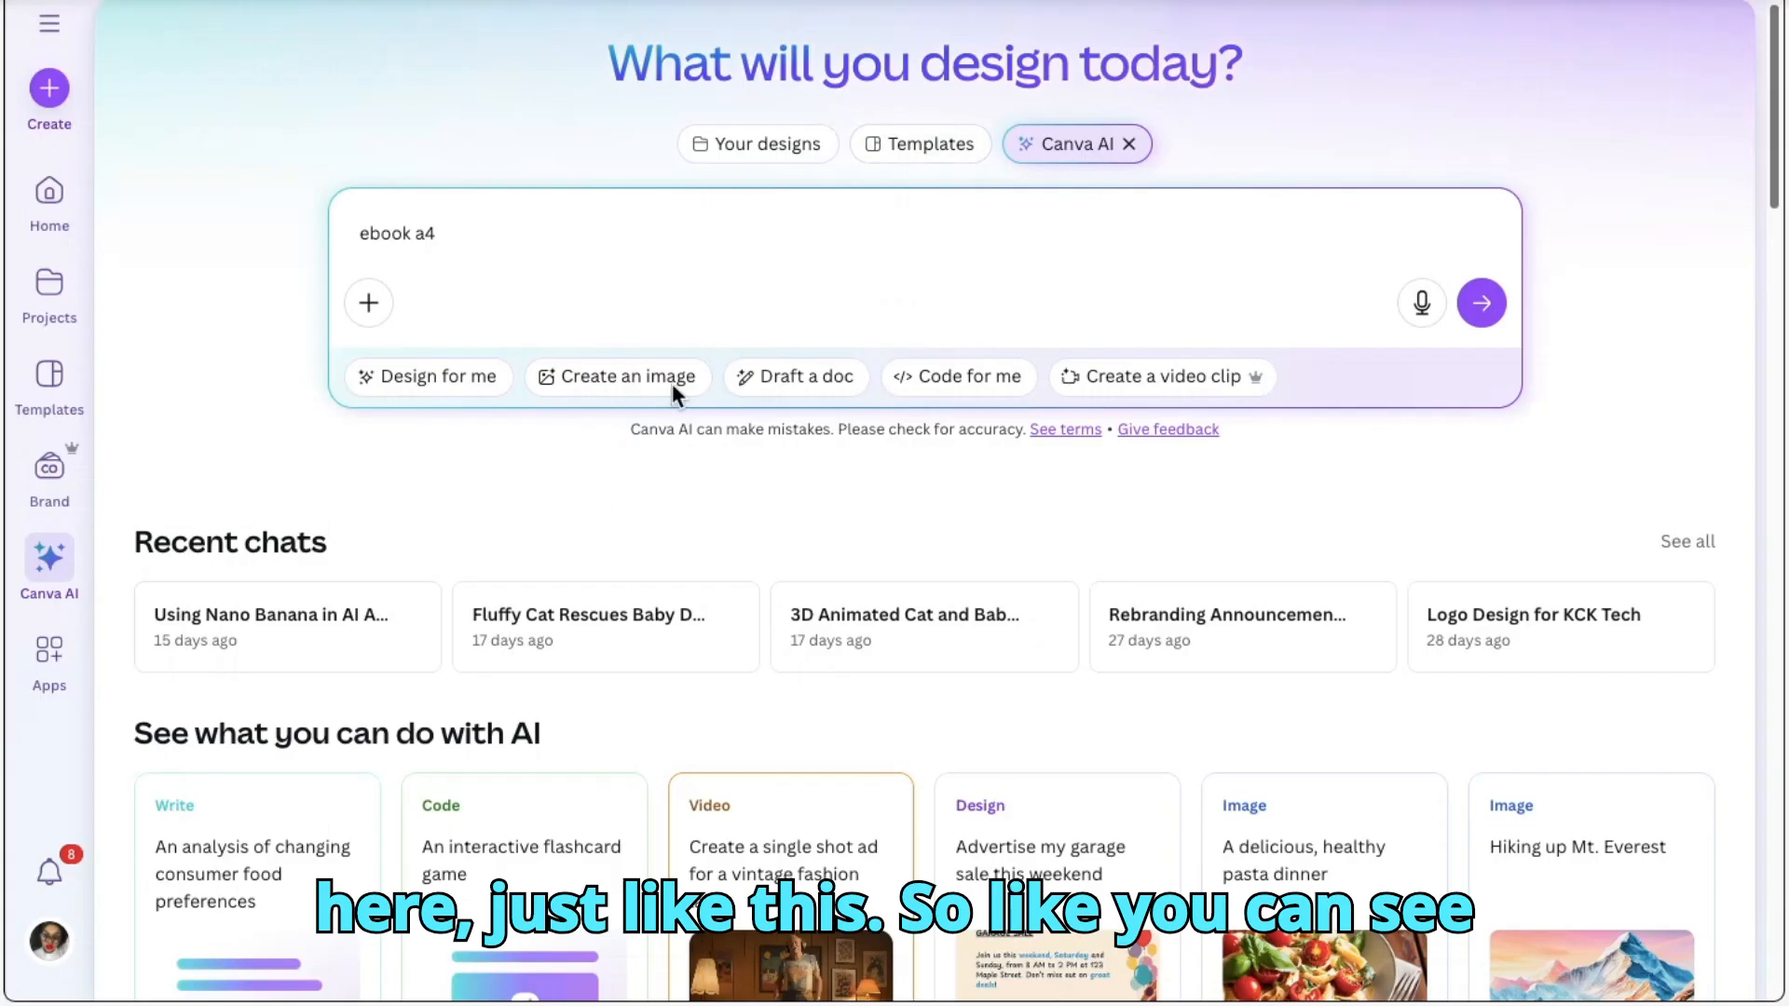
pyautogui.moveTo(472, 236); pyautogui.dragTo(275, 241)
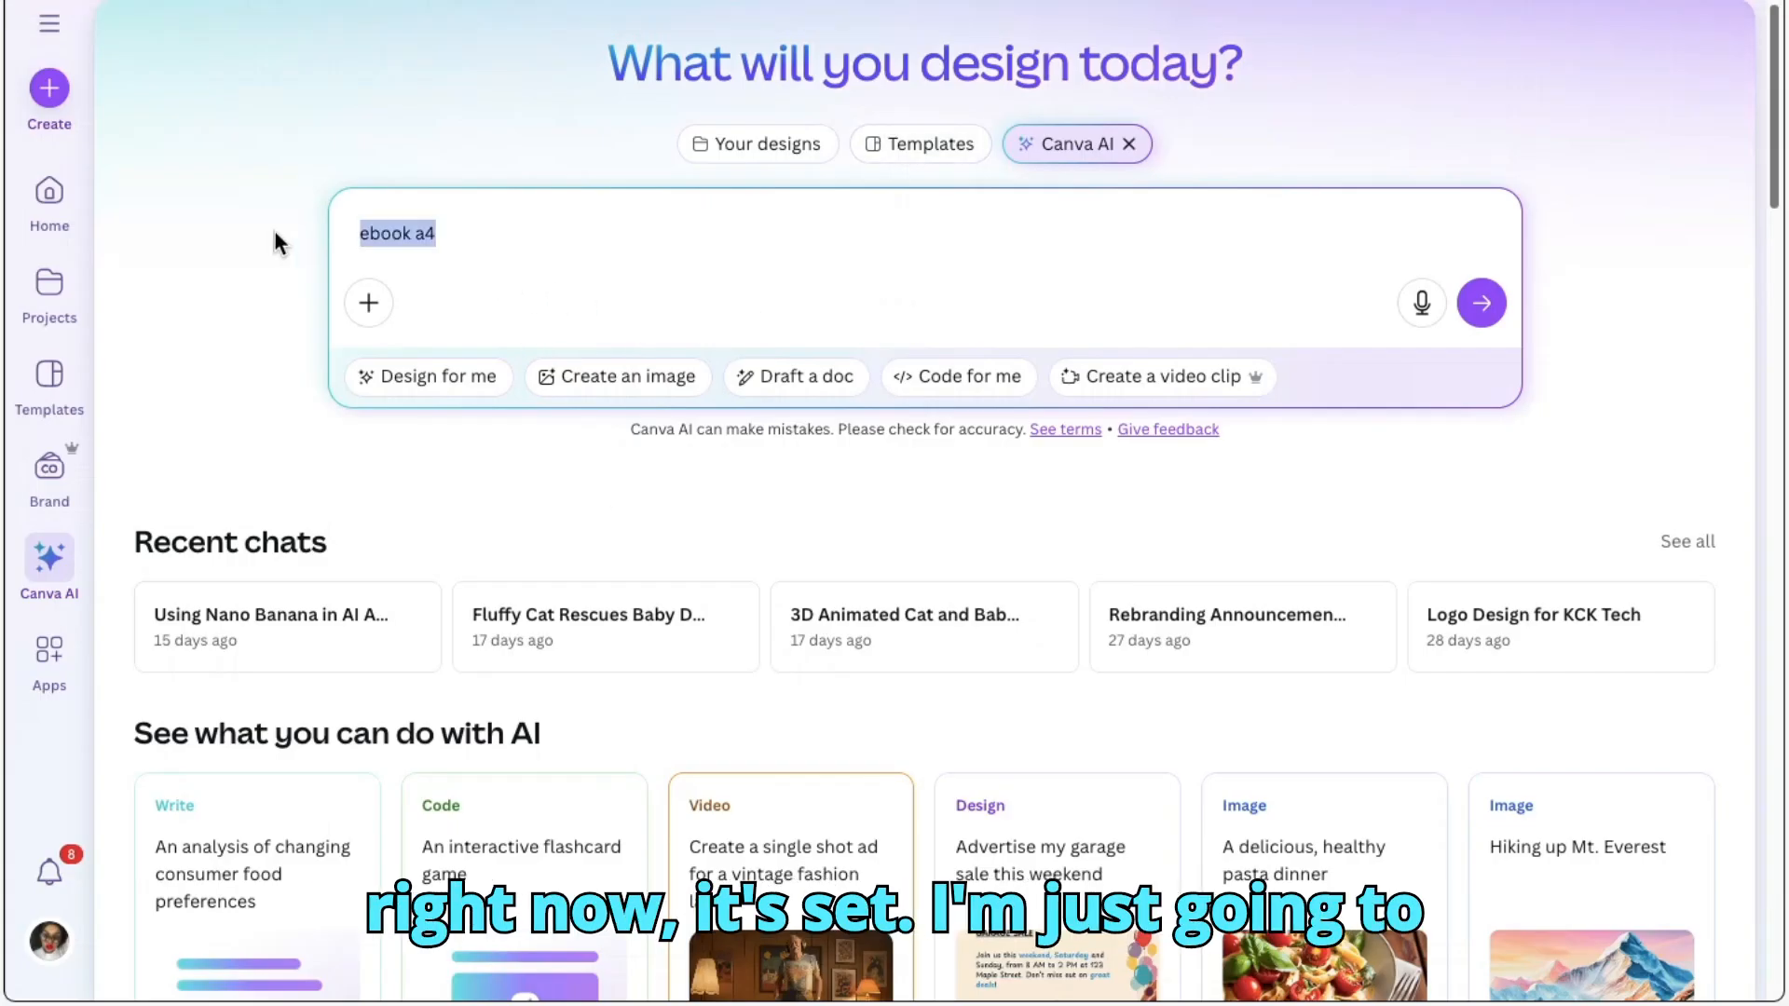
pyautogui.press('BackSpace')
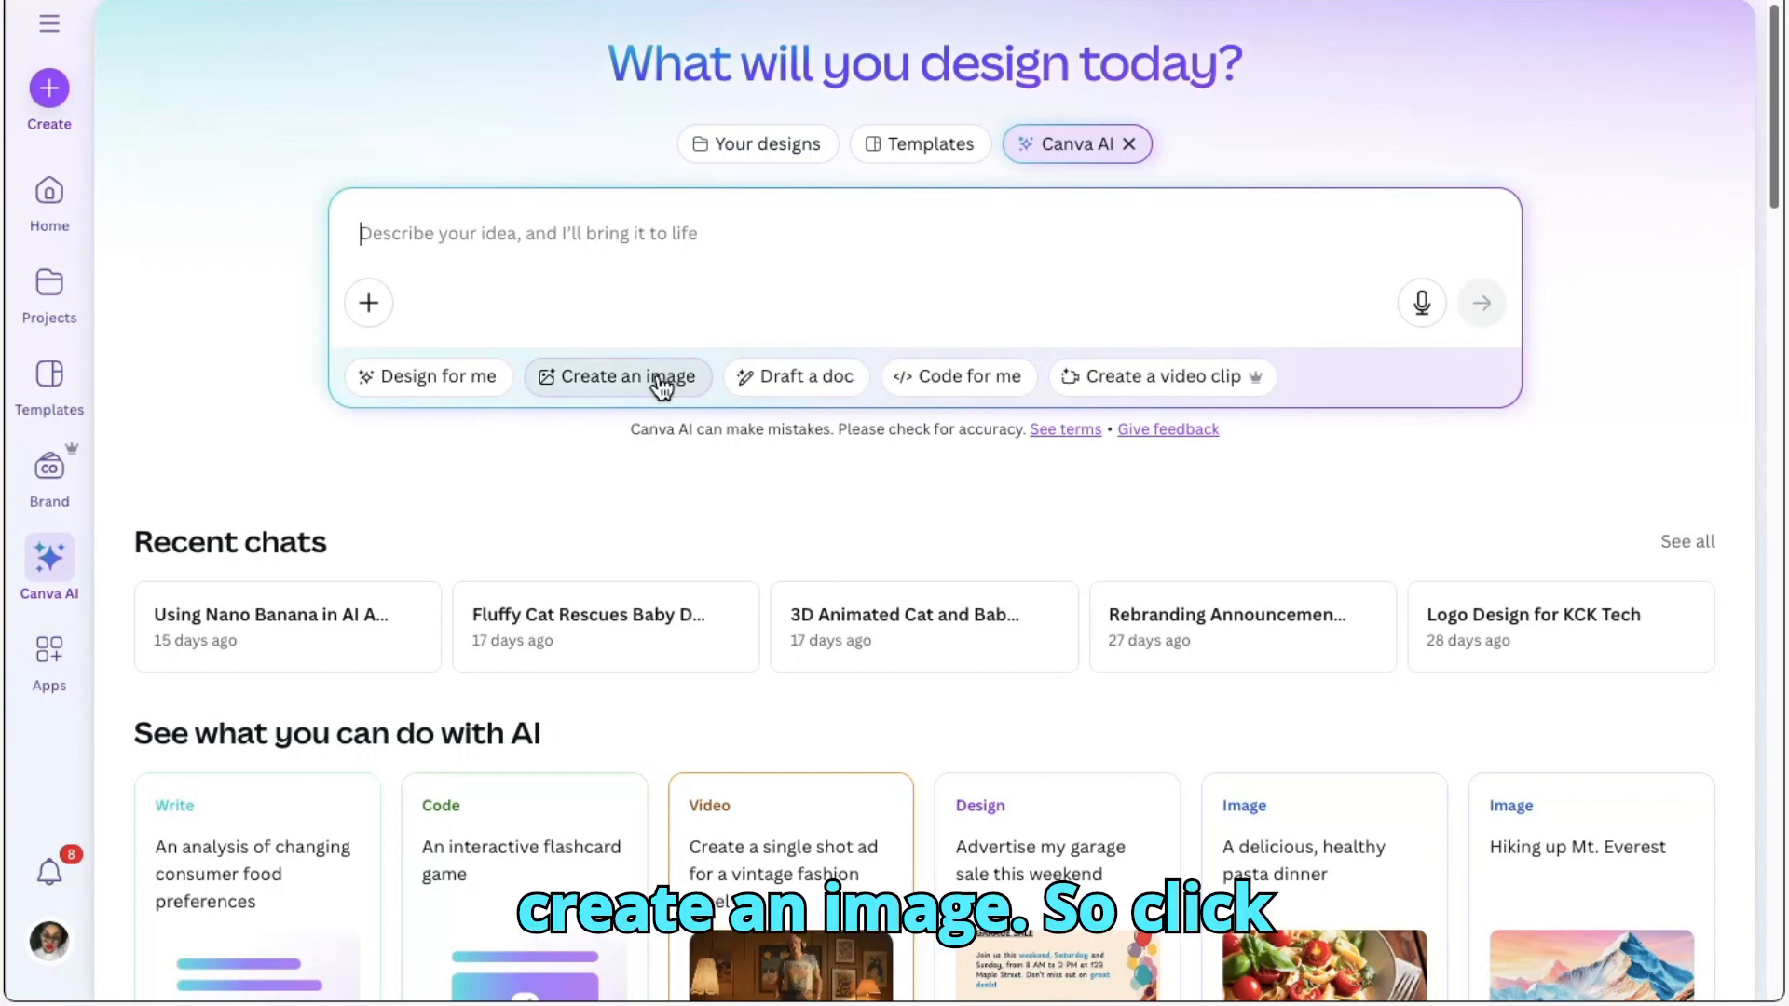
# Switch Canva AI to image creation, leaving the style as None and setting the aspect ratio to 1:1
pyautogui.click(659, 379)
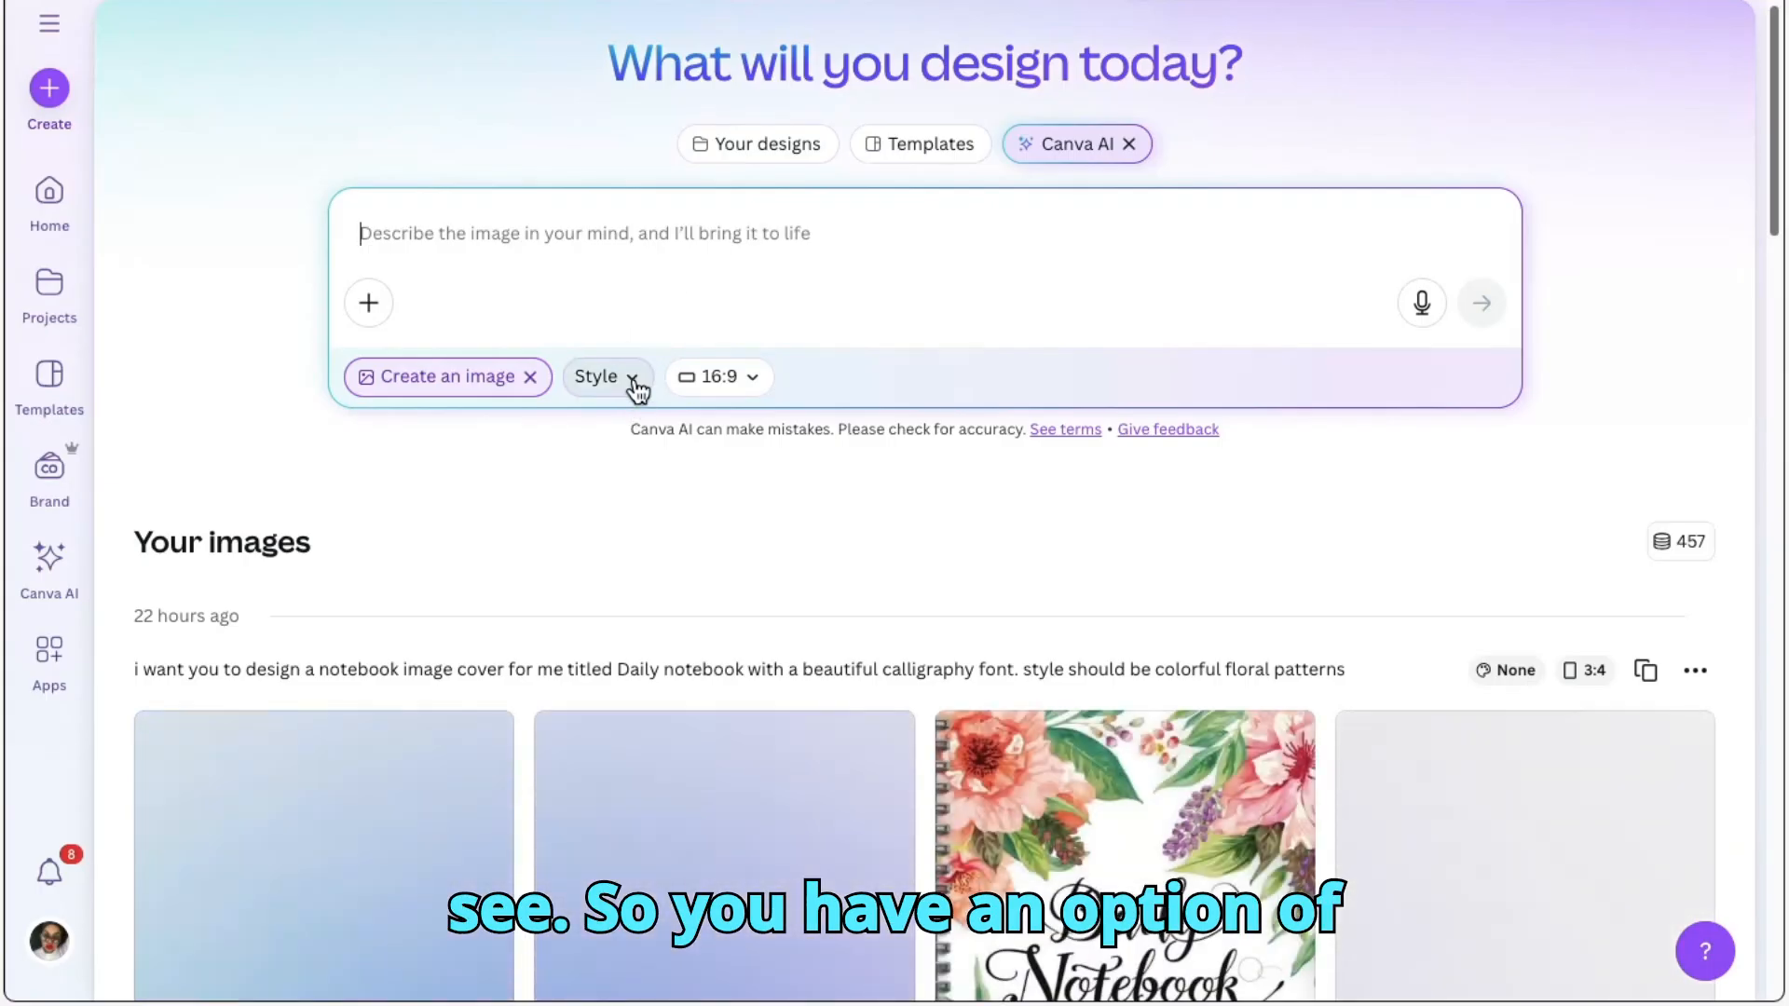
pyautogui.click(632, 380)
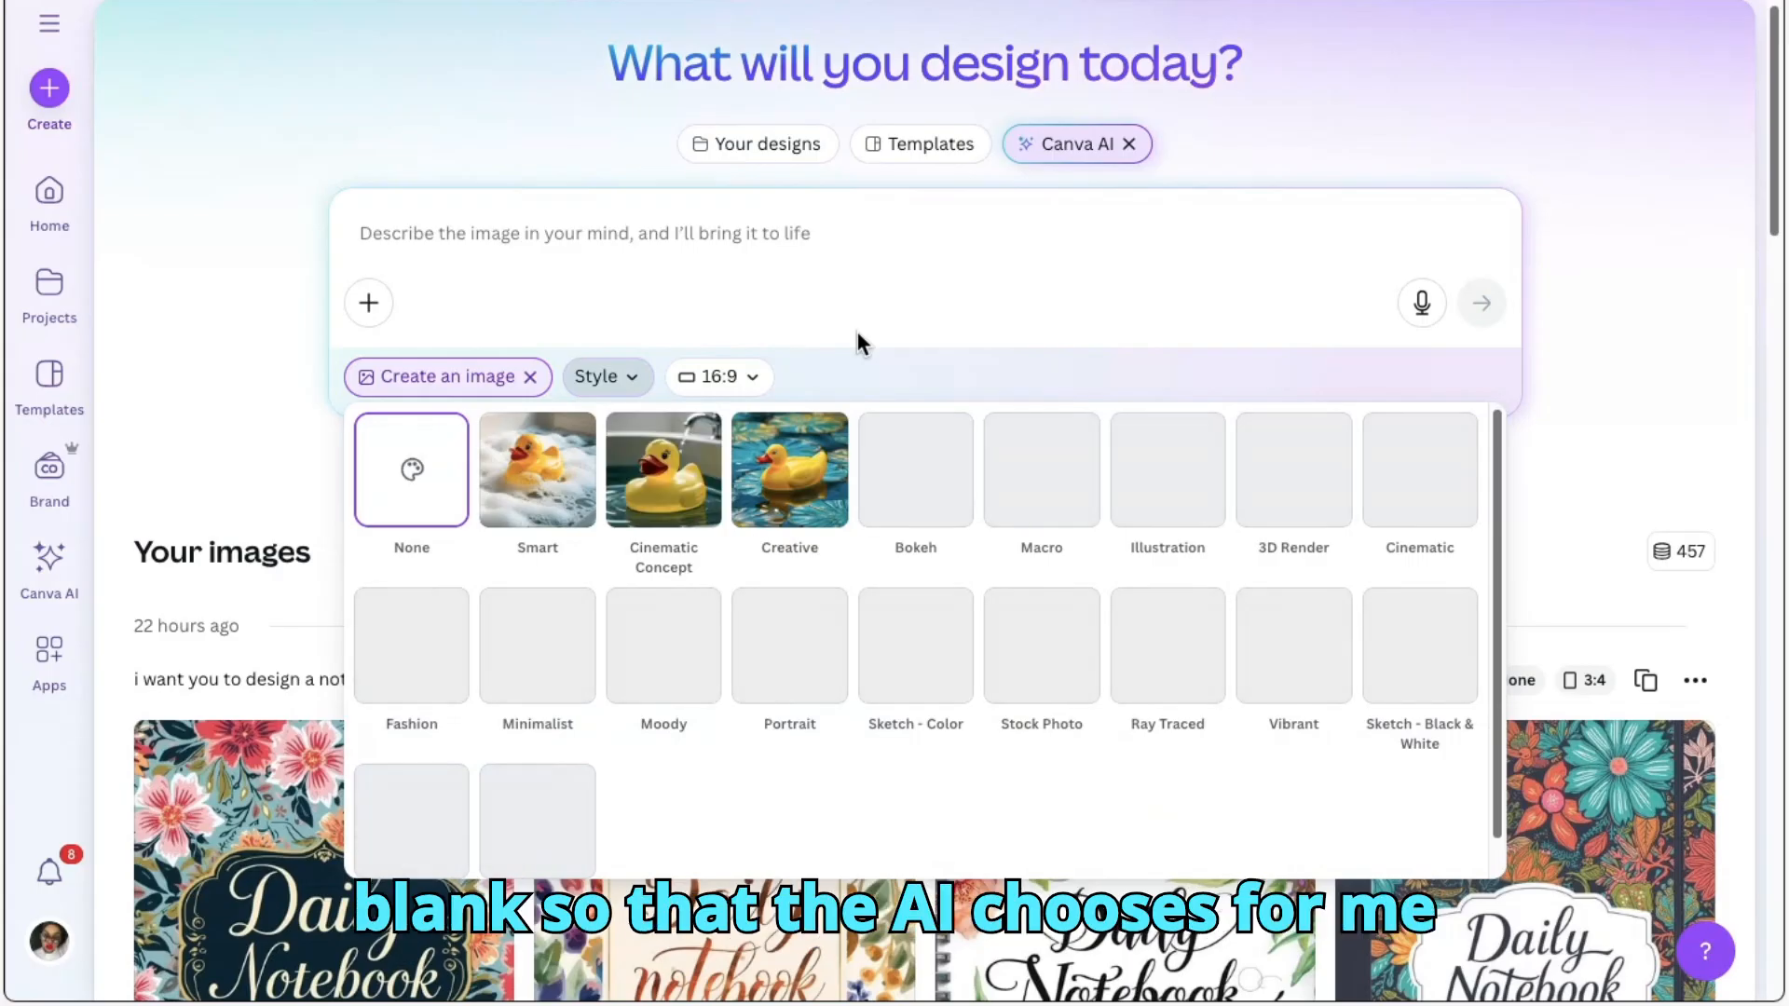
pyautogui.click(909, 333)
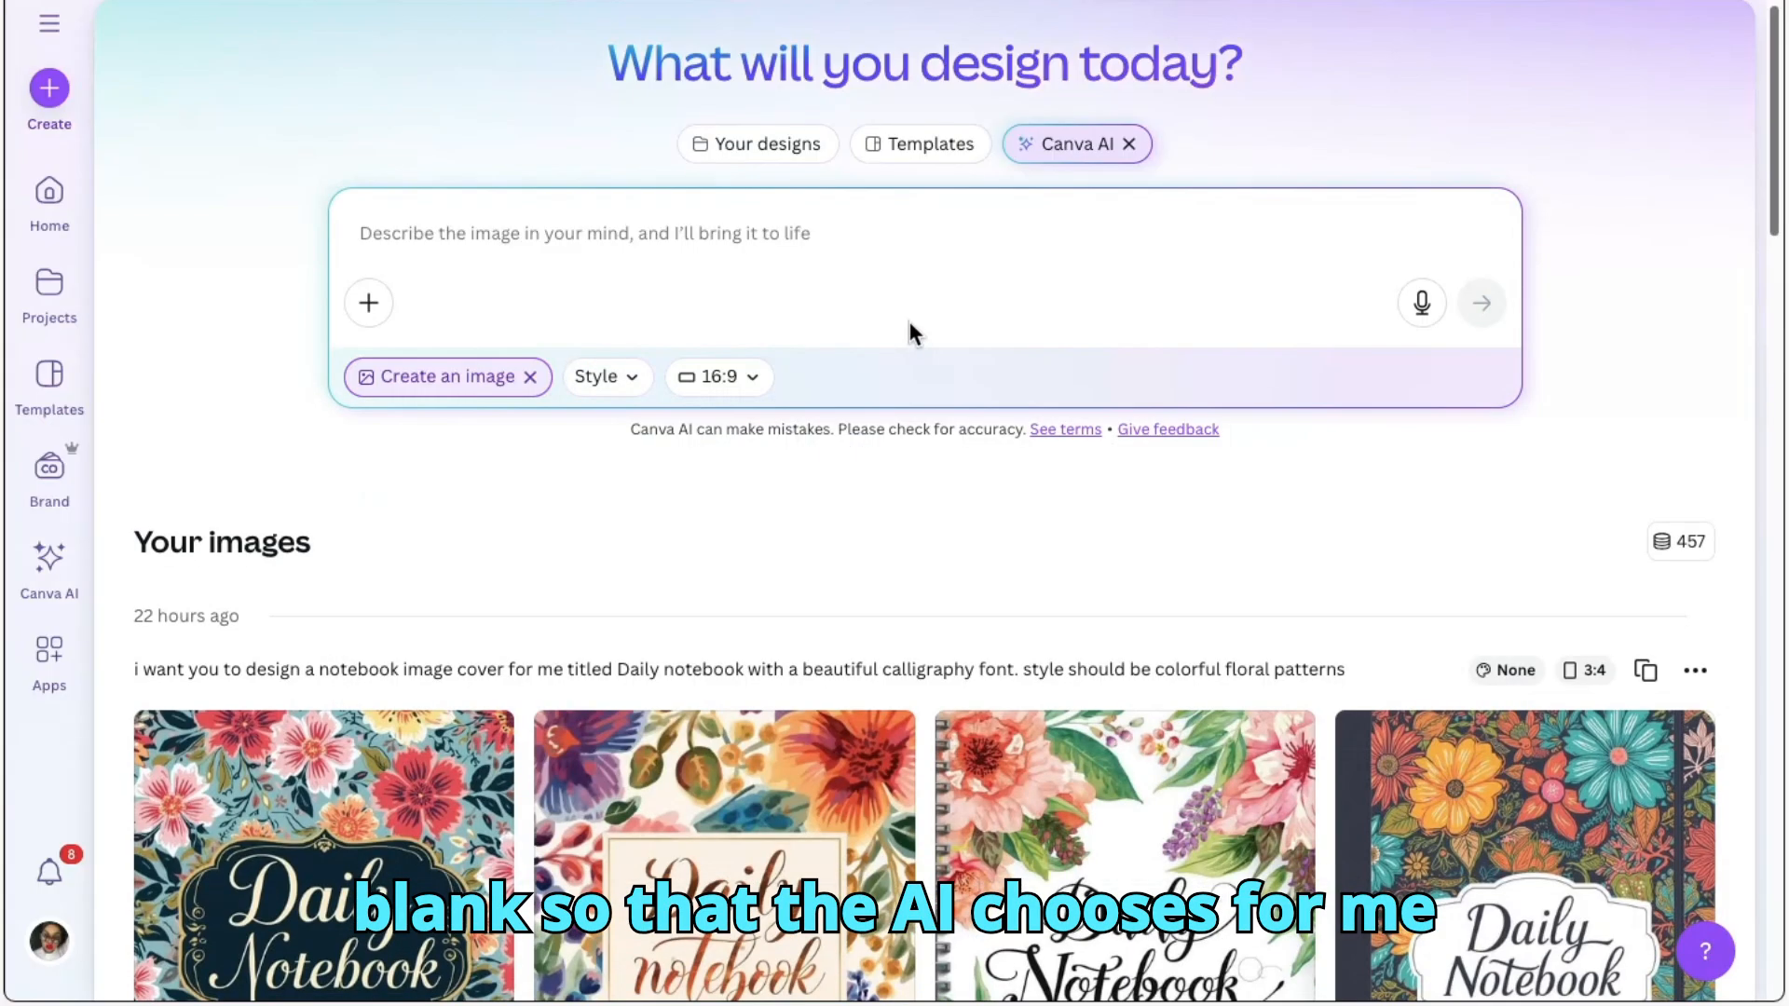
pyautogui.click(755, 378)
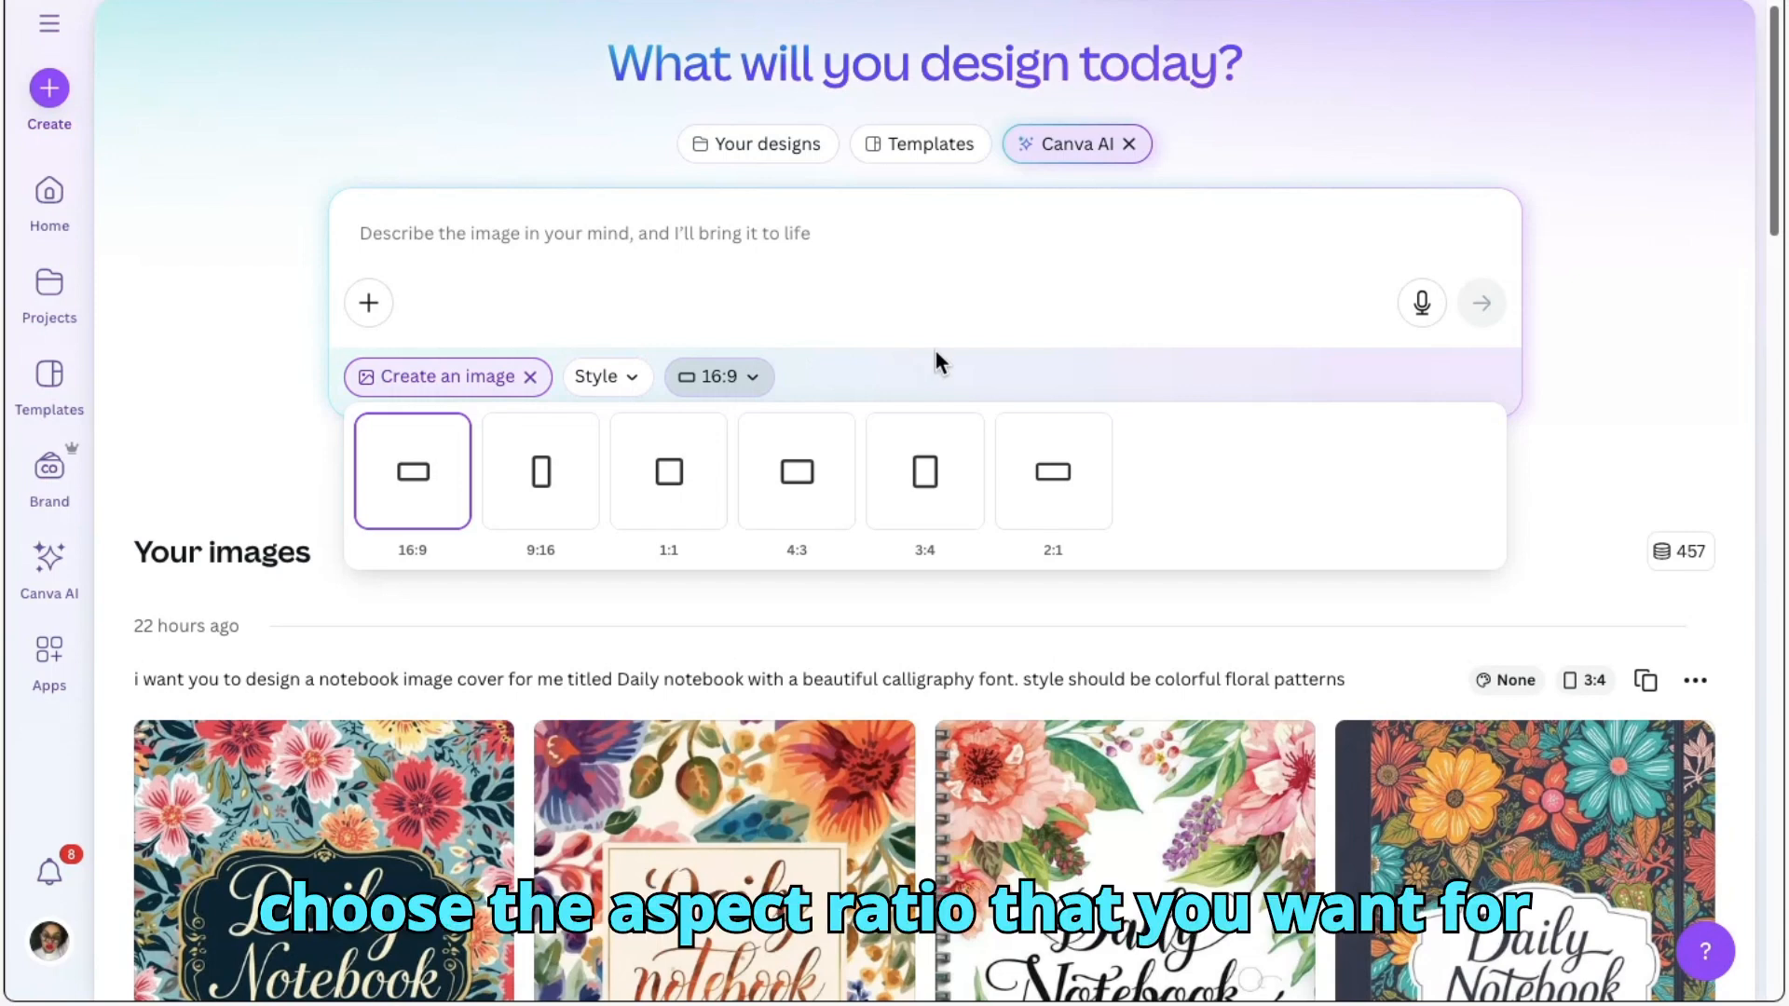
pyautogui.click(689, 508)
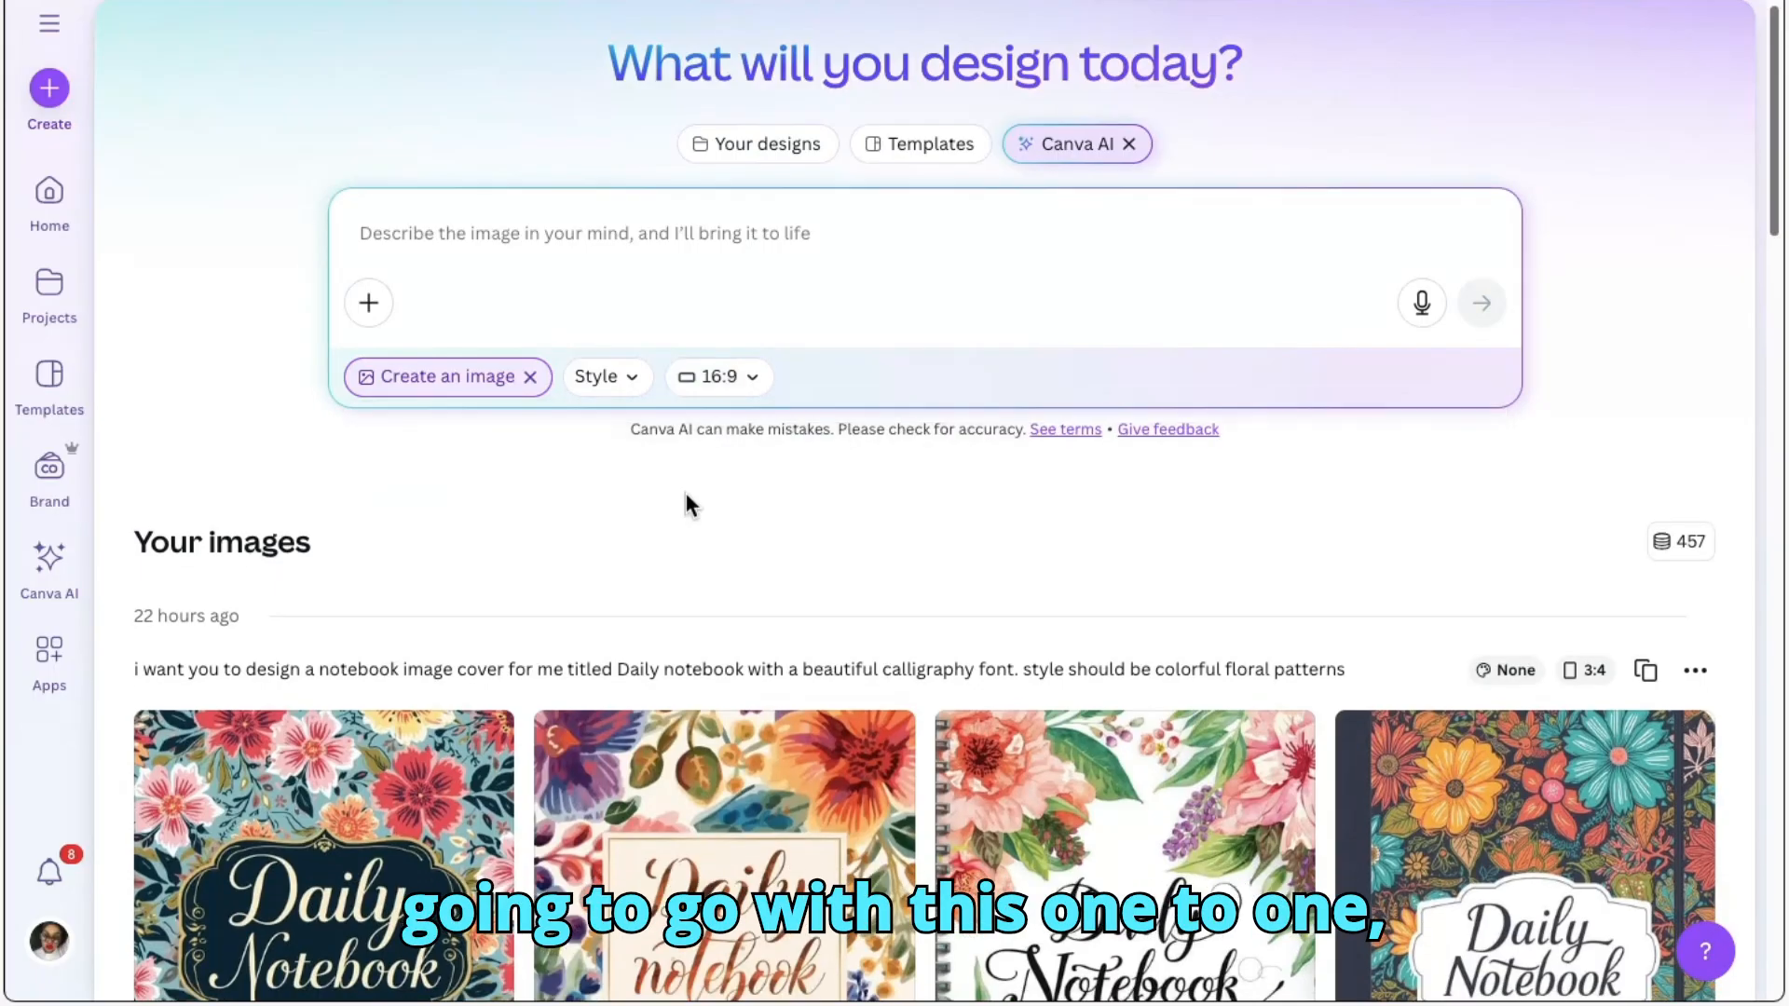
# Paste the copied soft pastel illustration prompt of a newborn held by two parents into Canva AI and generate the images
pyautogui.click(565, 231)
pyautogui.rightClick(565, 233)
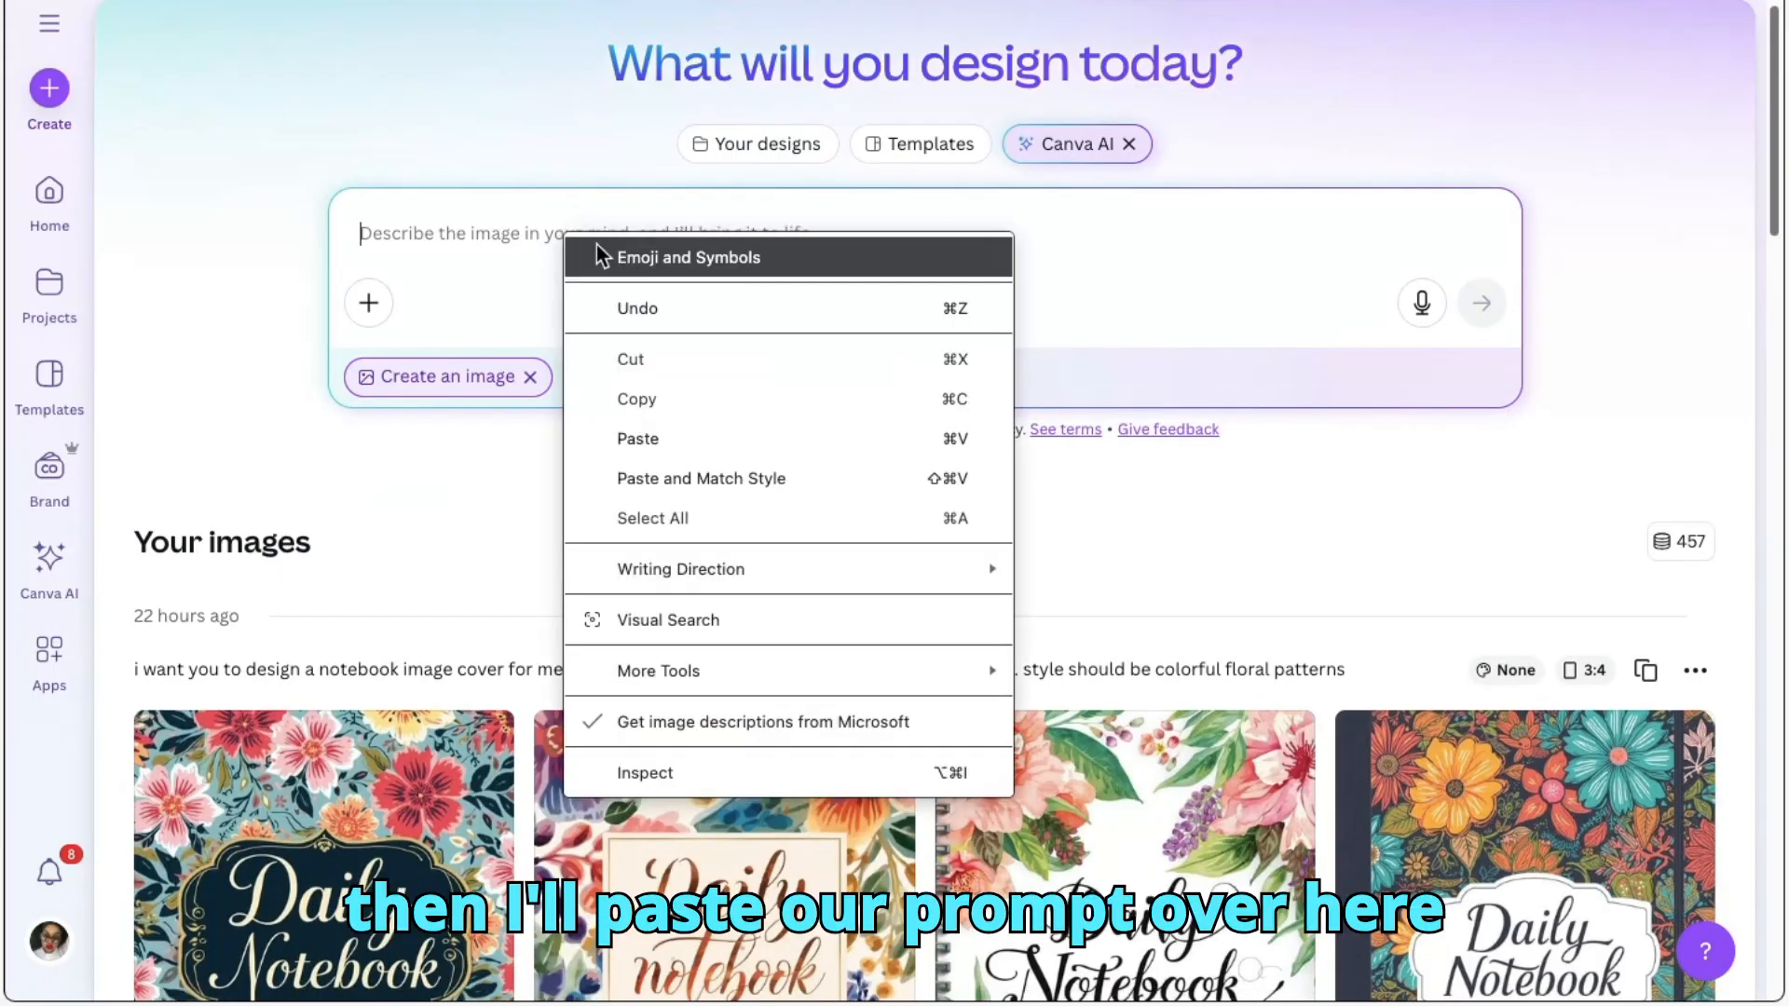
pyautogui.click(745, 438)
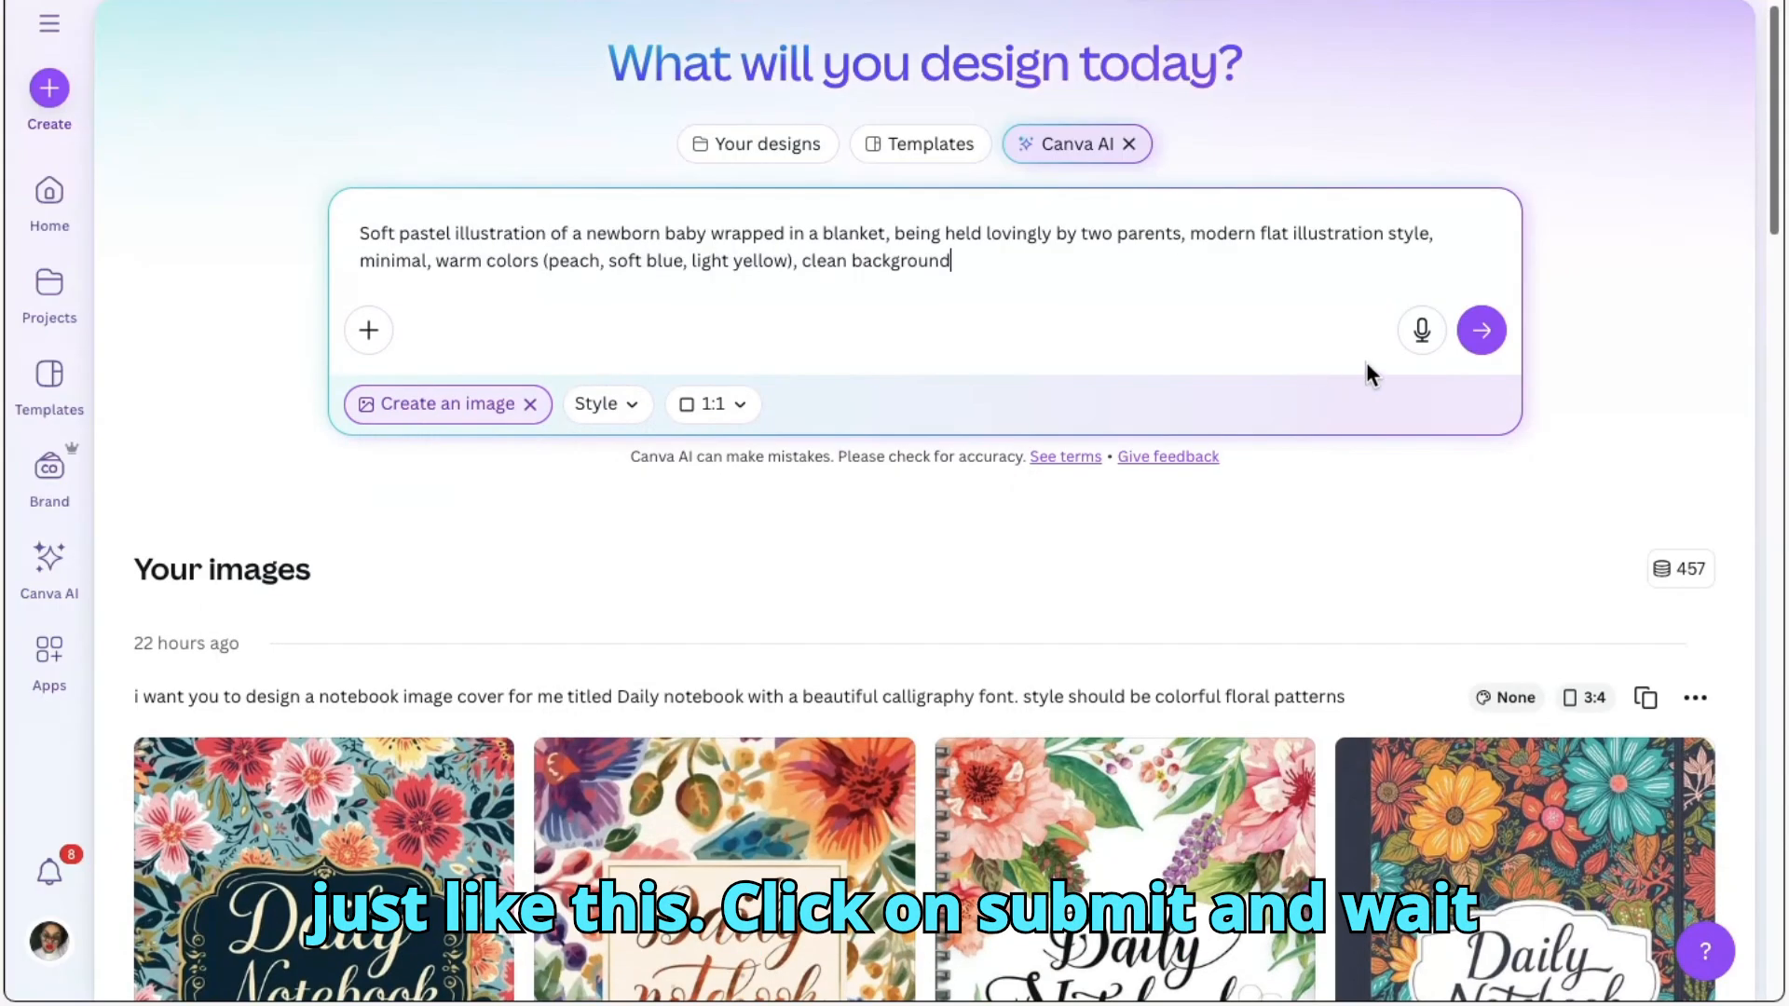
pyautogui.click(1483, 332)
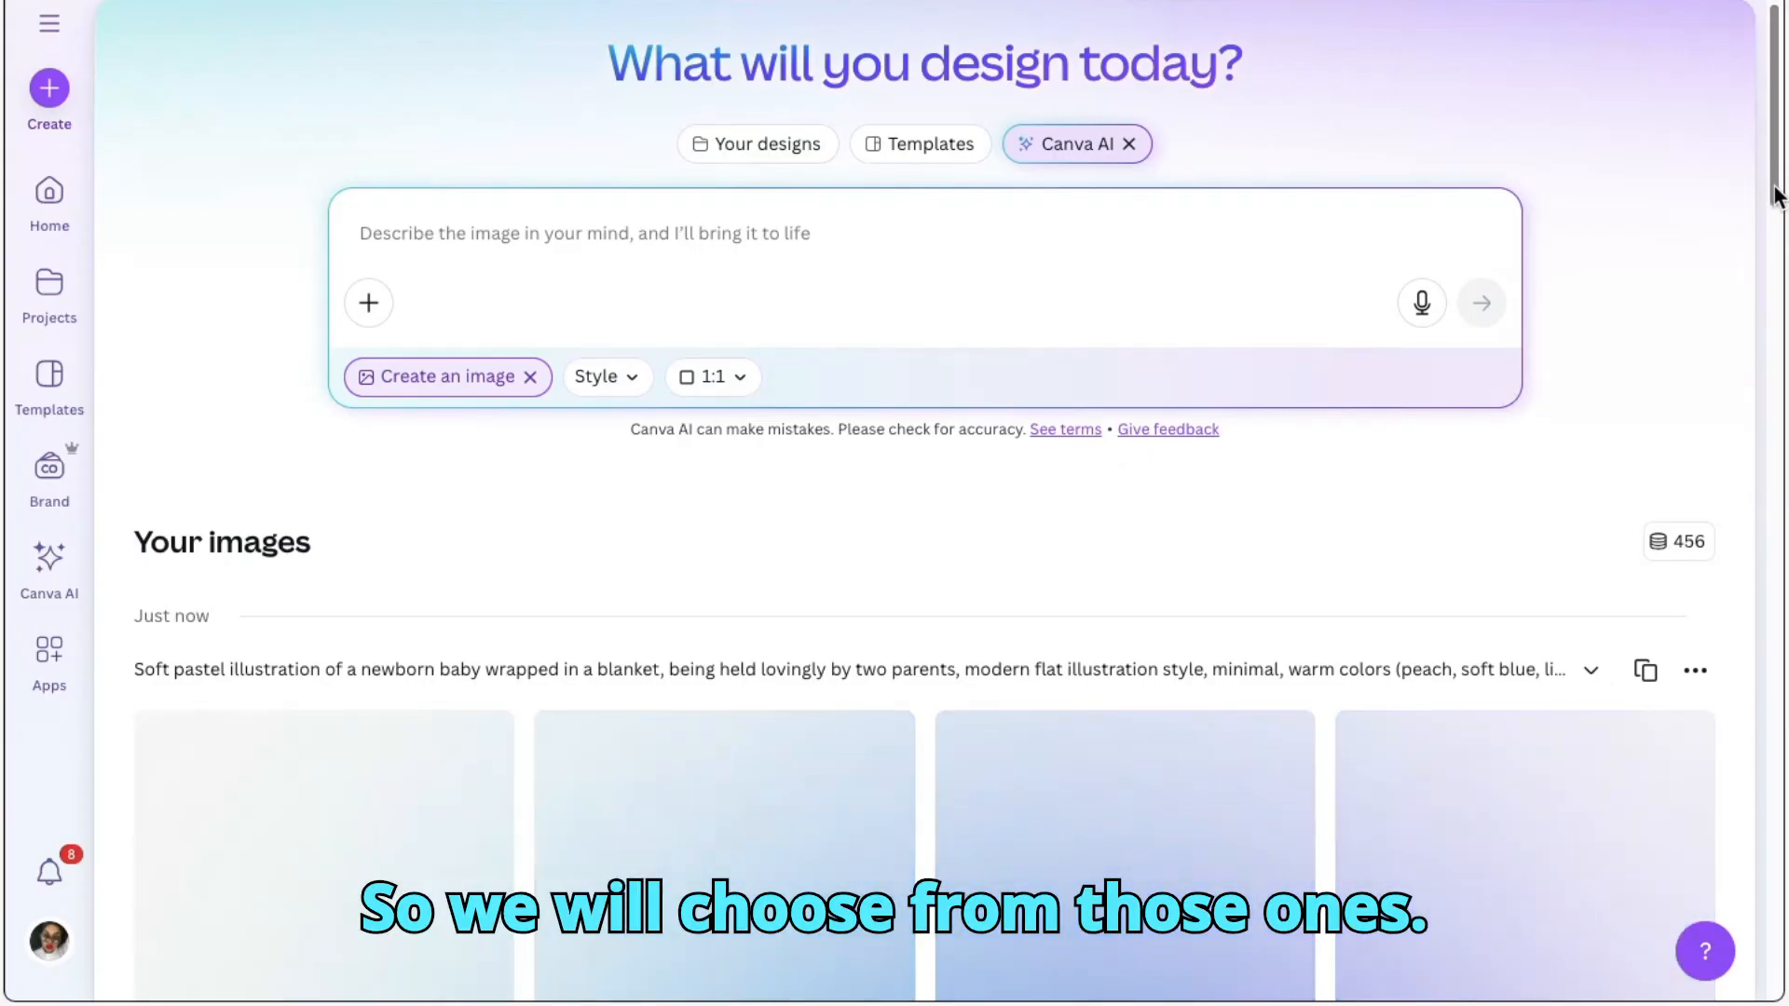
pyautogui.moveTo(1775, 196); pyautogui.dragTo(1775, 280)
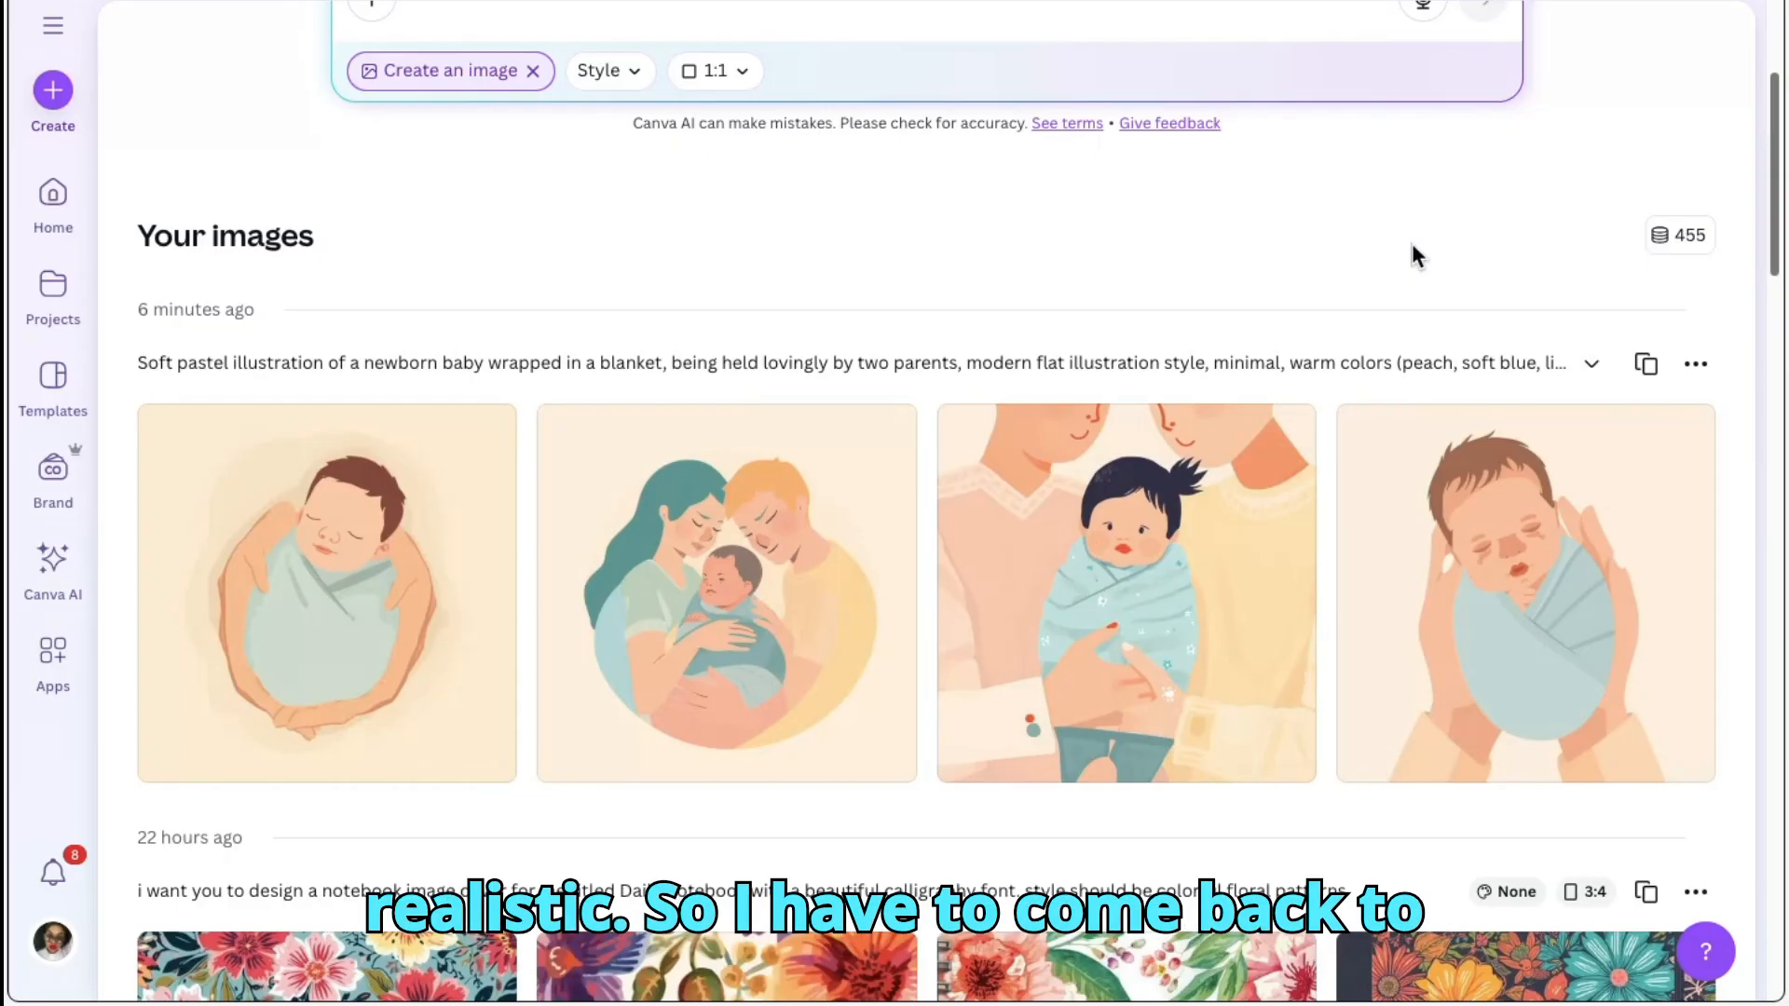
# Switch to ChatGPT and copy the cover page's "Soft natural light photo of a young couple" image prompt from the realistic draft
pyautogui.click(1304, 2)
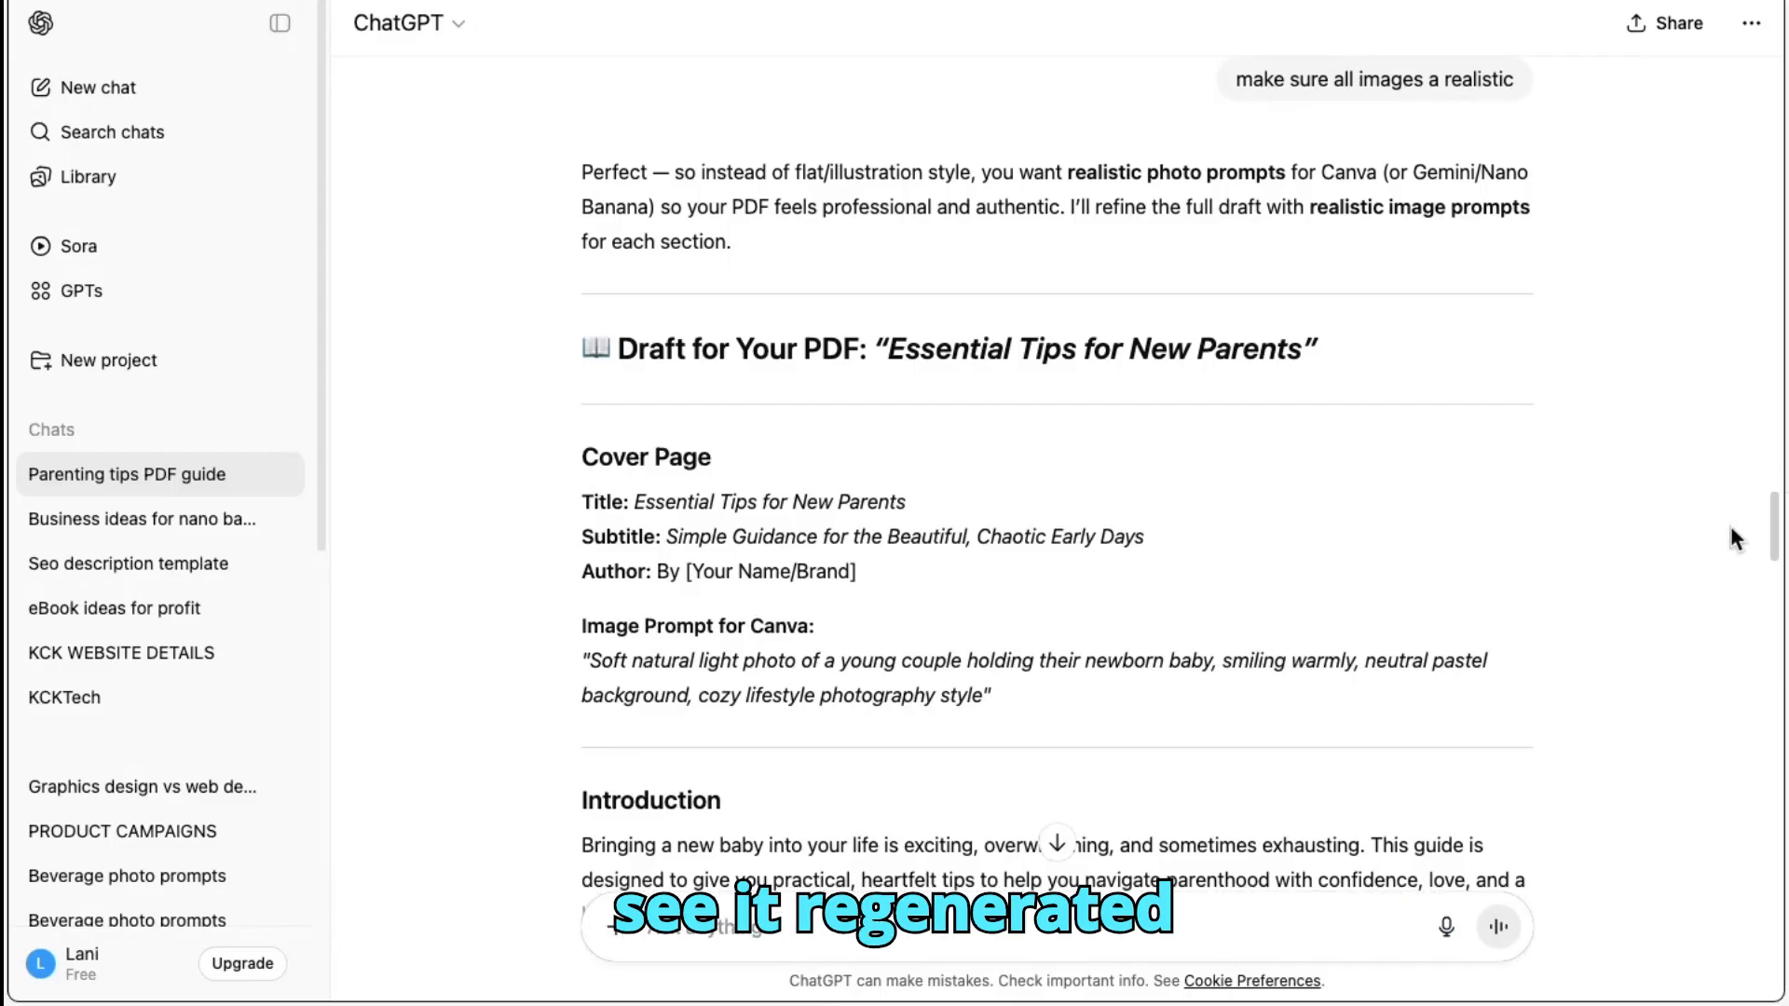
pyautogui.moveTo(1774, 543); pyautogui.dragTo(1775, 563)
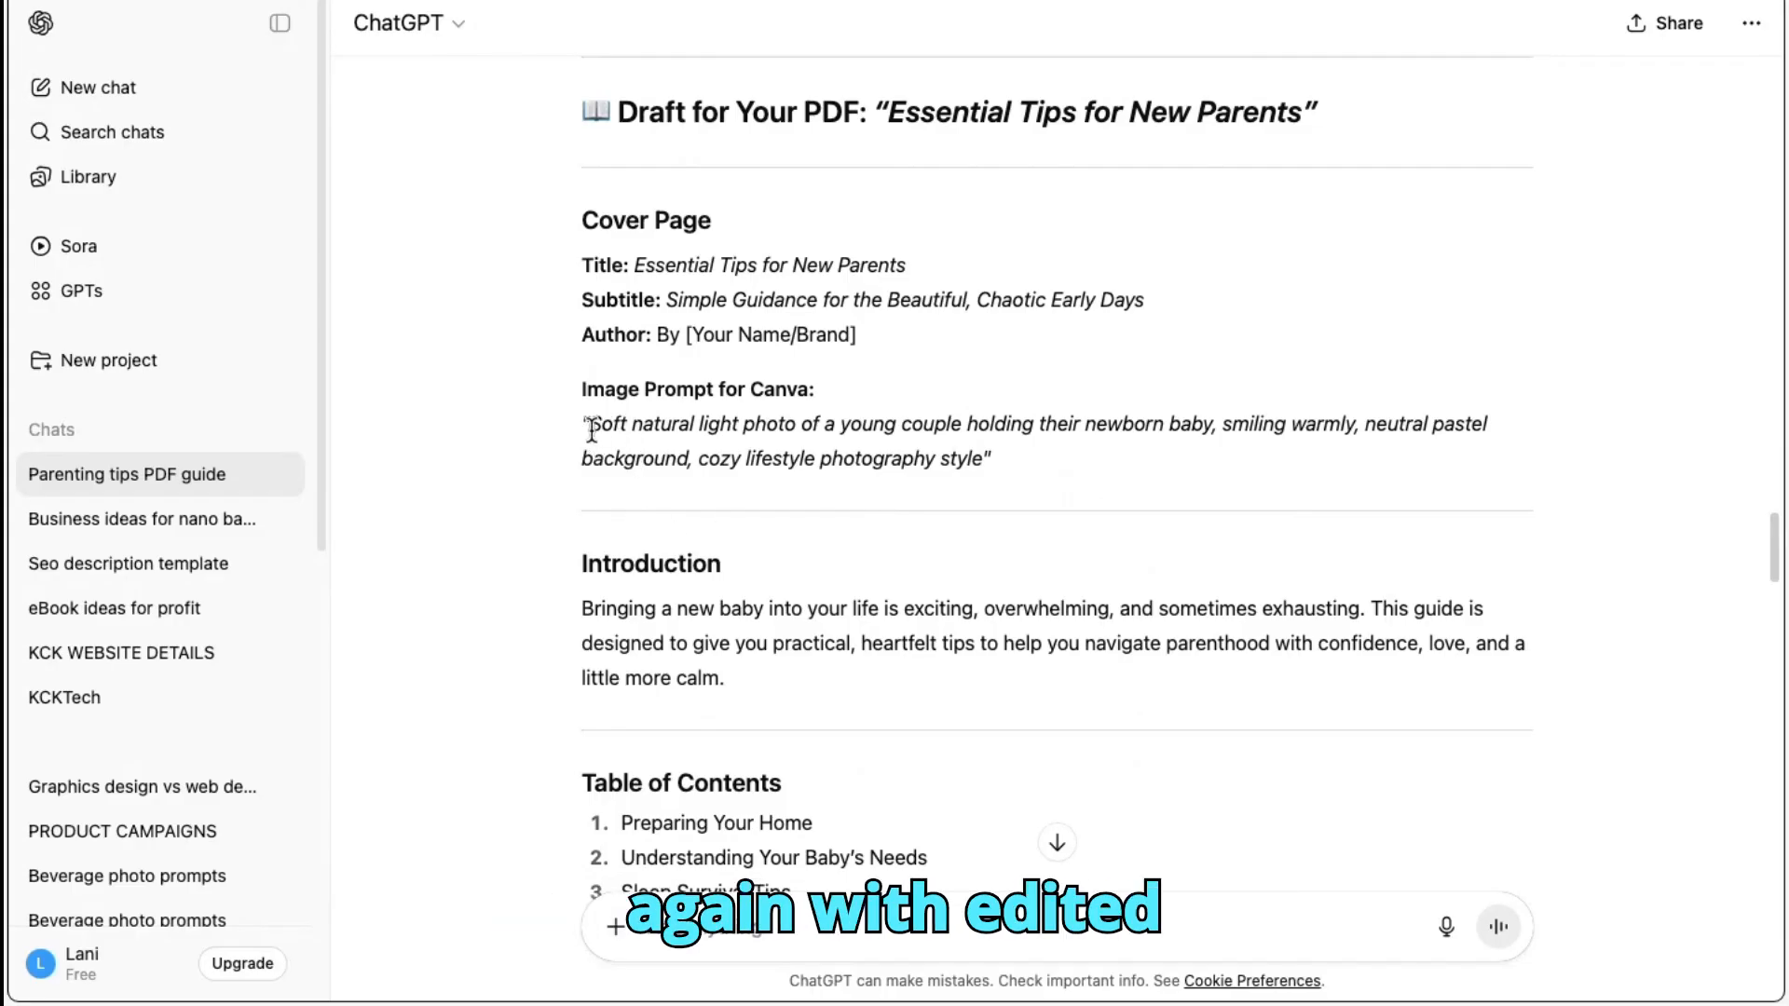
pyautogui.moveTo(592, 428); pyautogui.dragTo(982, 456)
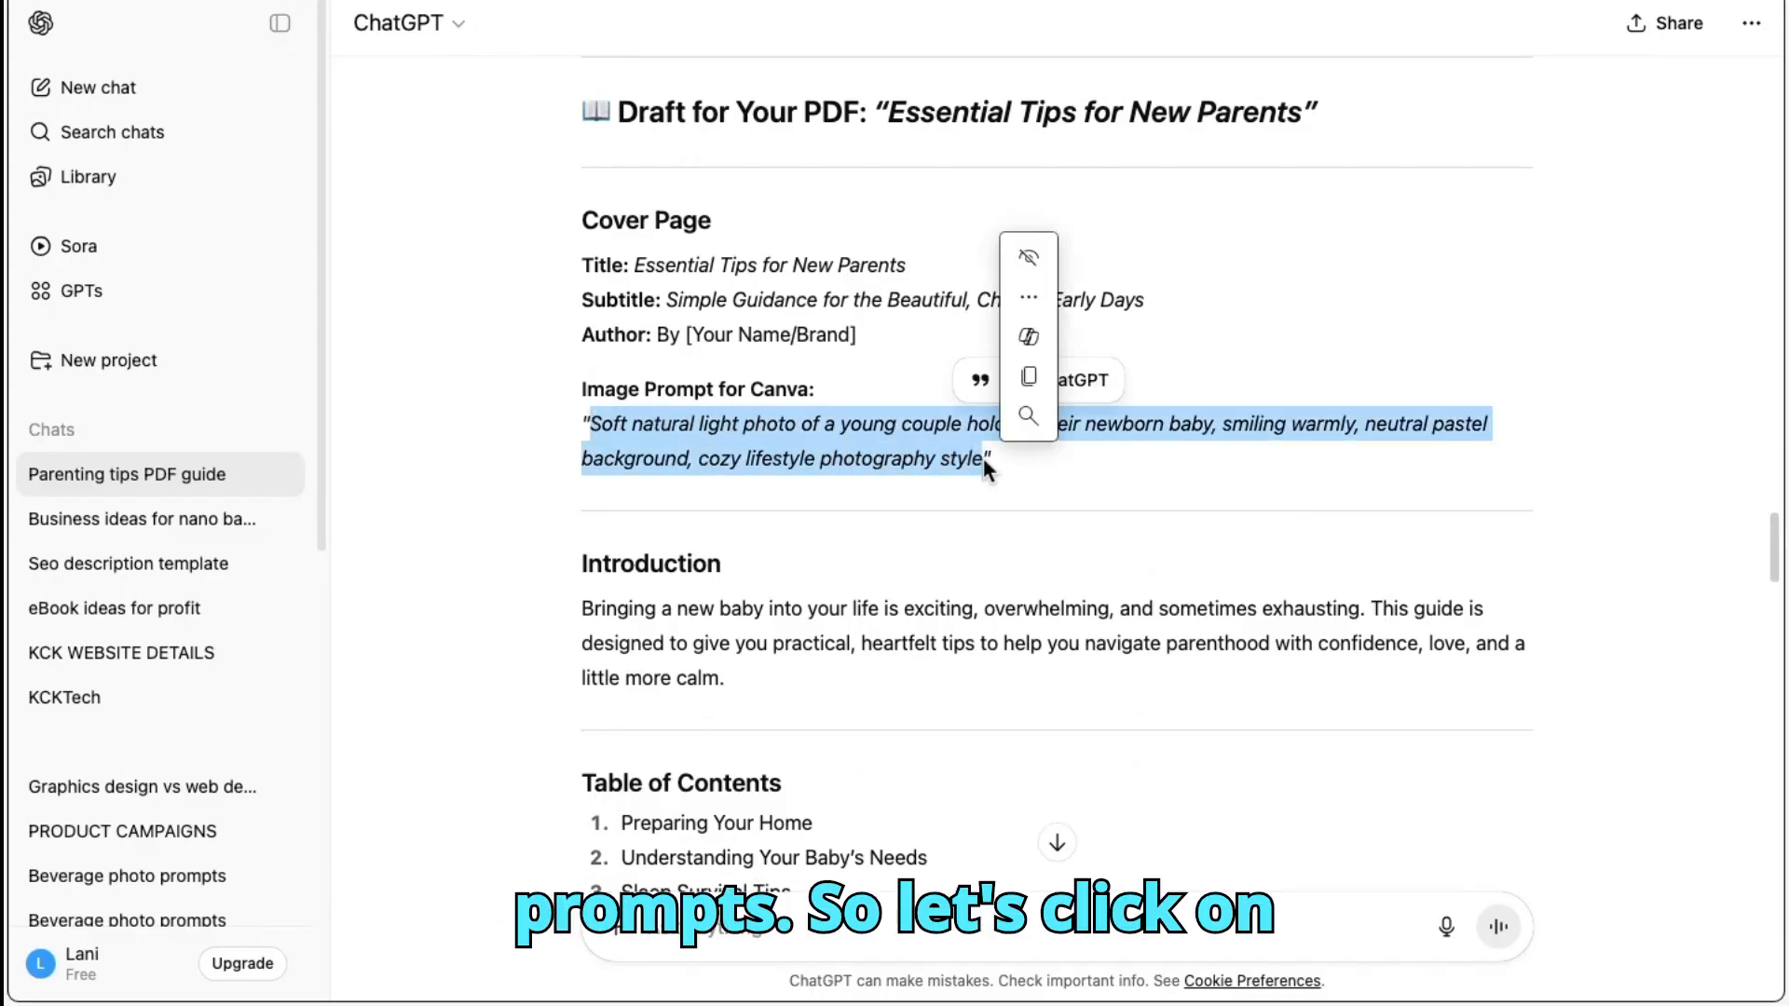
pyautogui.click(1050, 379)
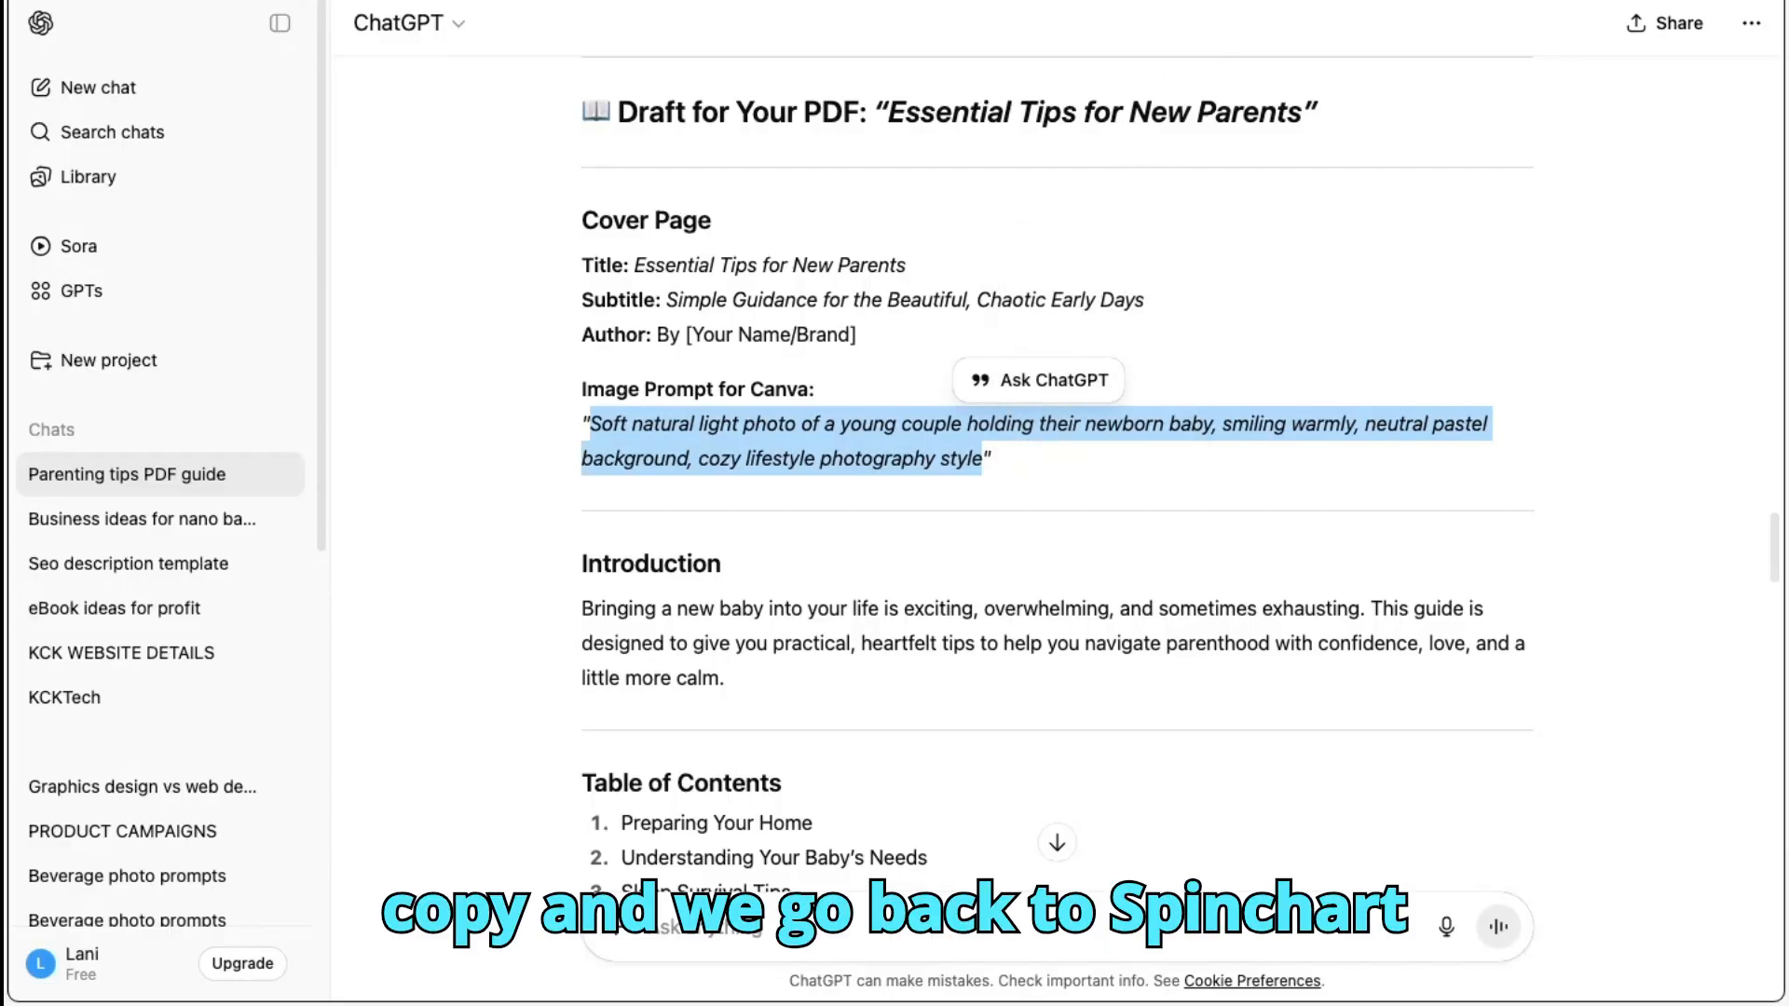
# Return to Canva AI, paste the realistic young couple with newborn prompt, and generate a new set of images at 1:1
pyautogui.click(1028, 1)
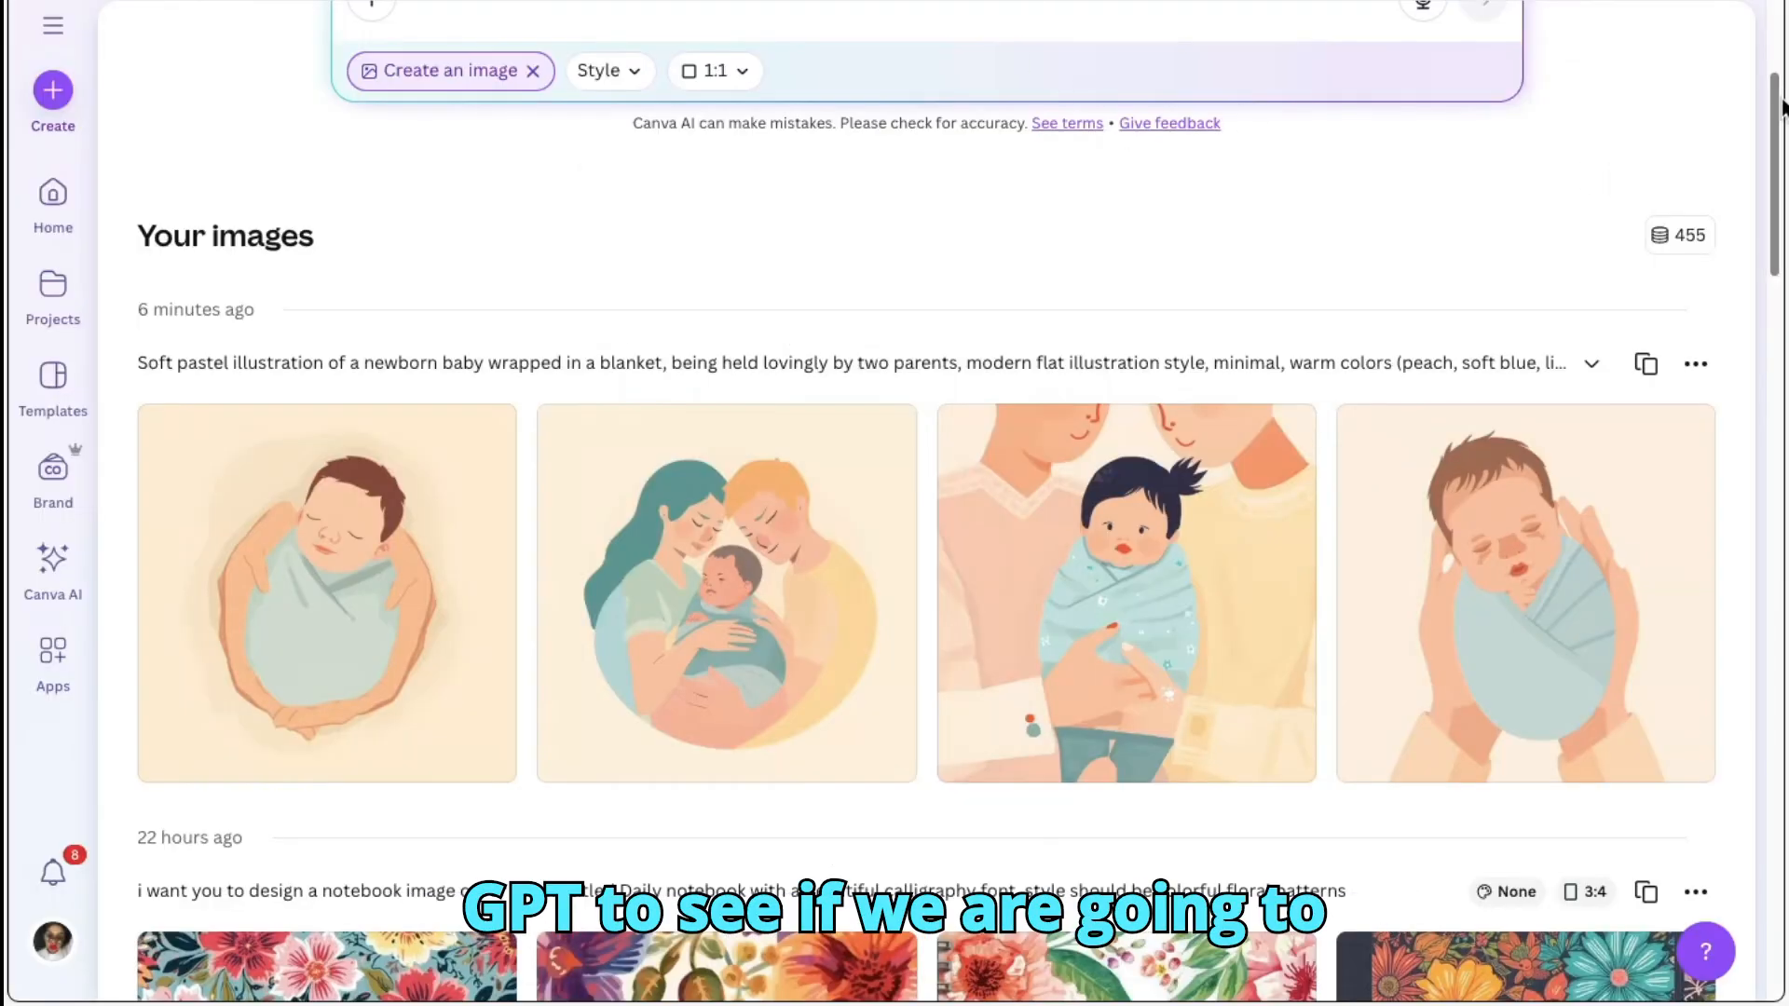
pyautogui.scroll(4, 1780, 124)
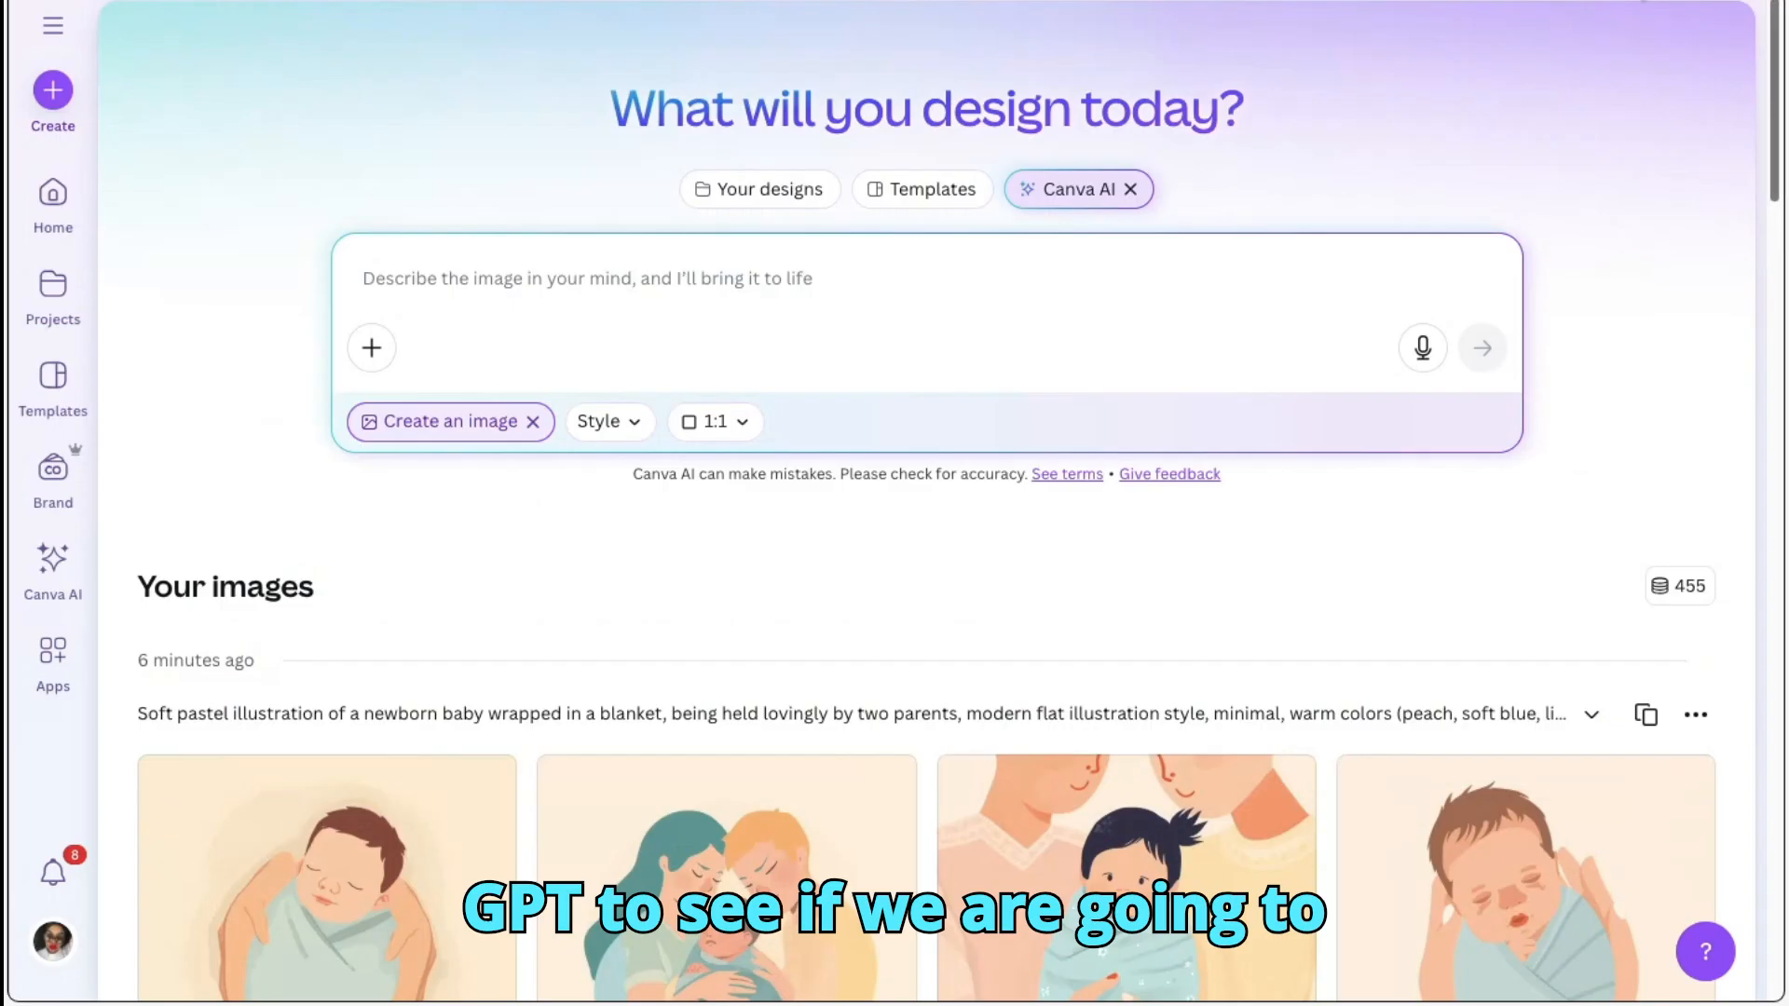
pyautogui.click(802, 290)
pyautogui.rightClick(834, 266)
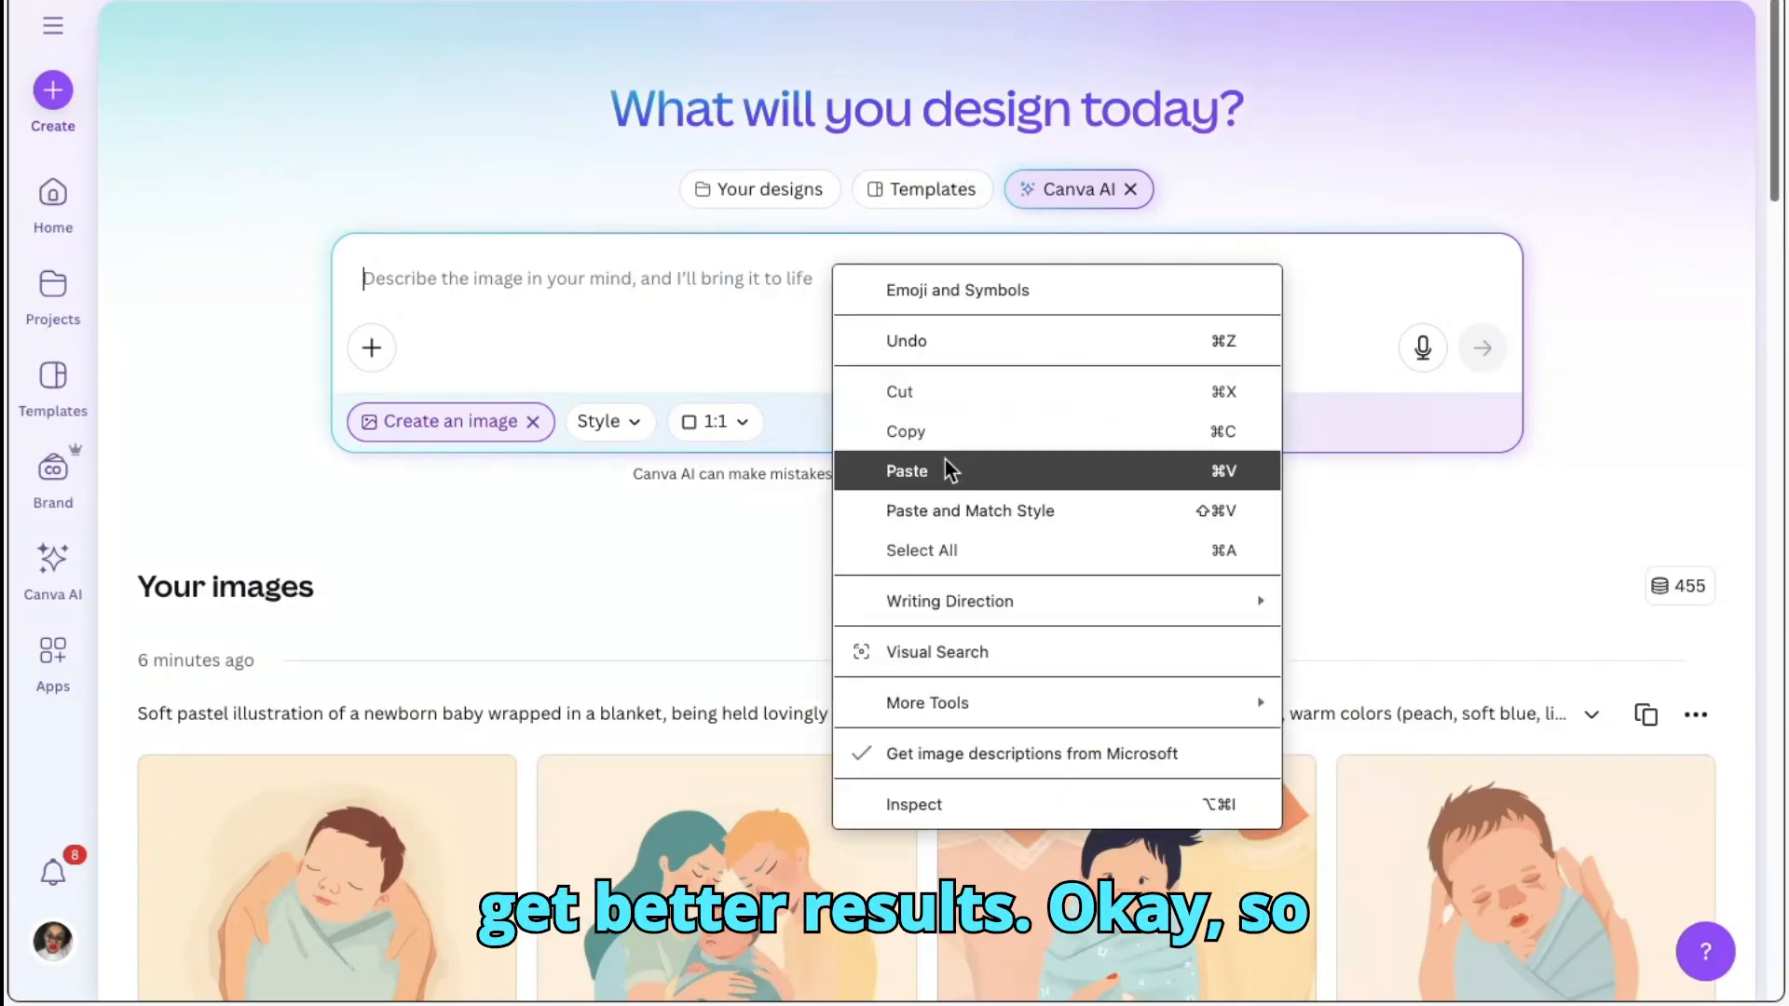
pyautogui.click(978, 471)
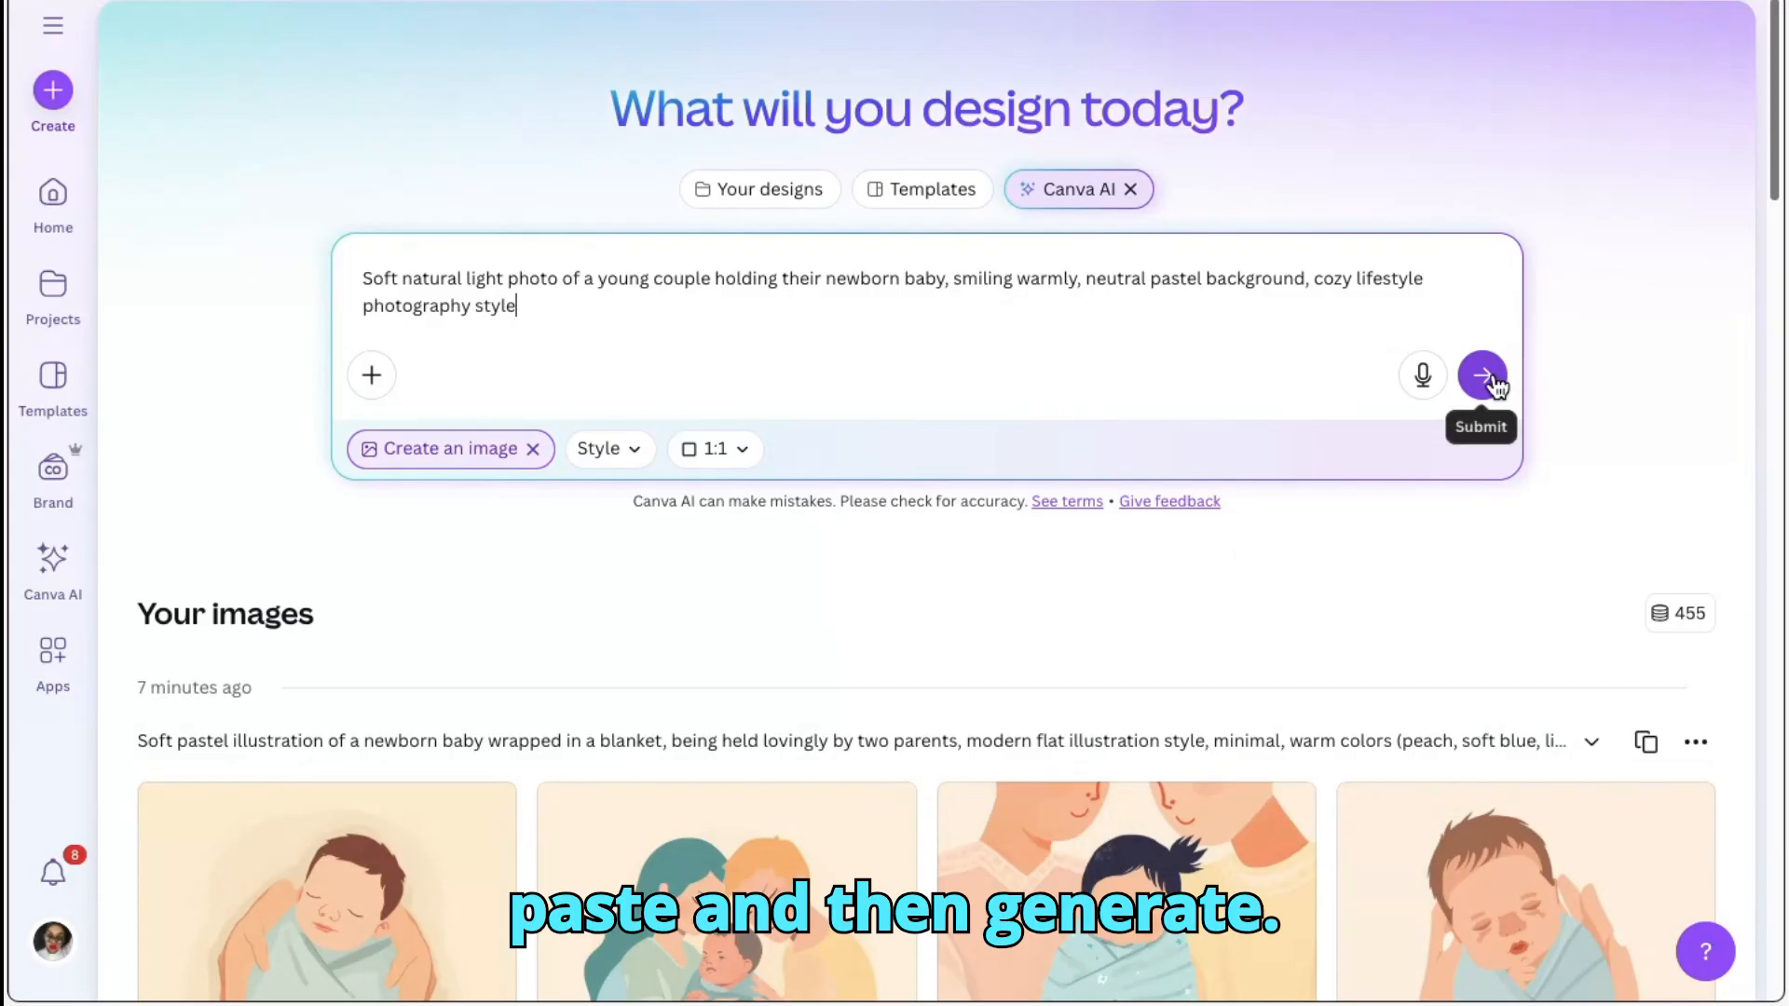
pyautogui.click(1482, 375)
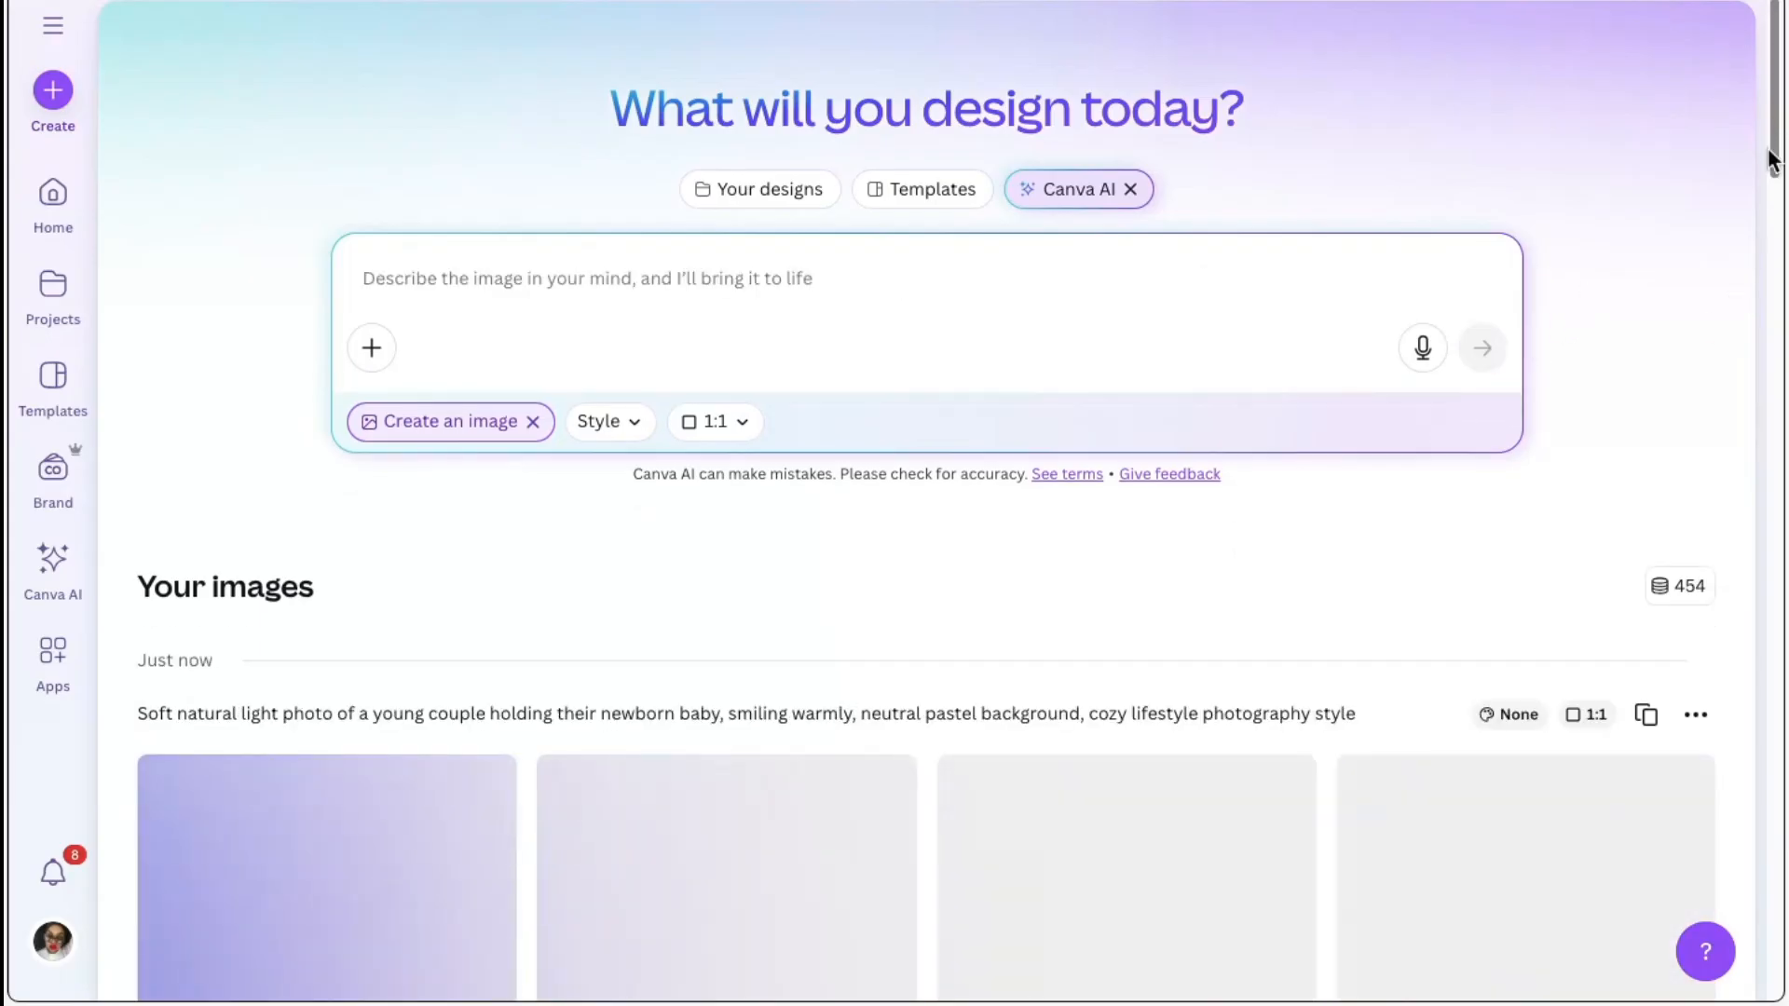
pyautogui.scroll(-3, 1773, 160)
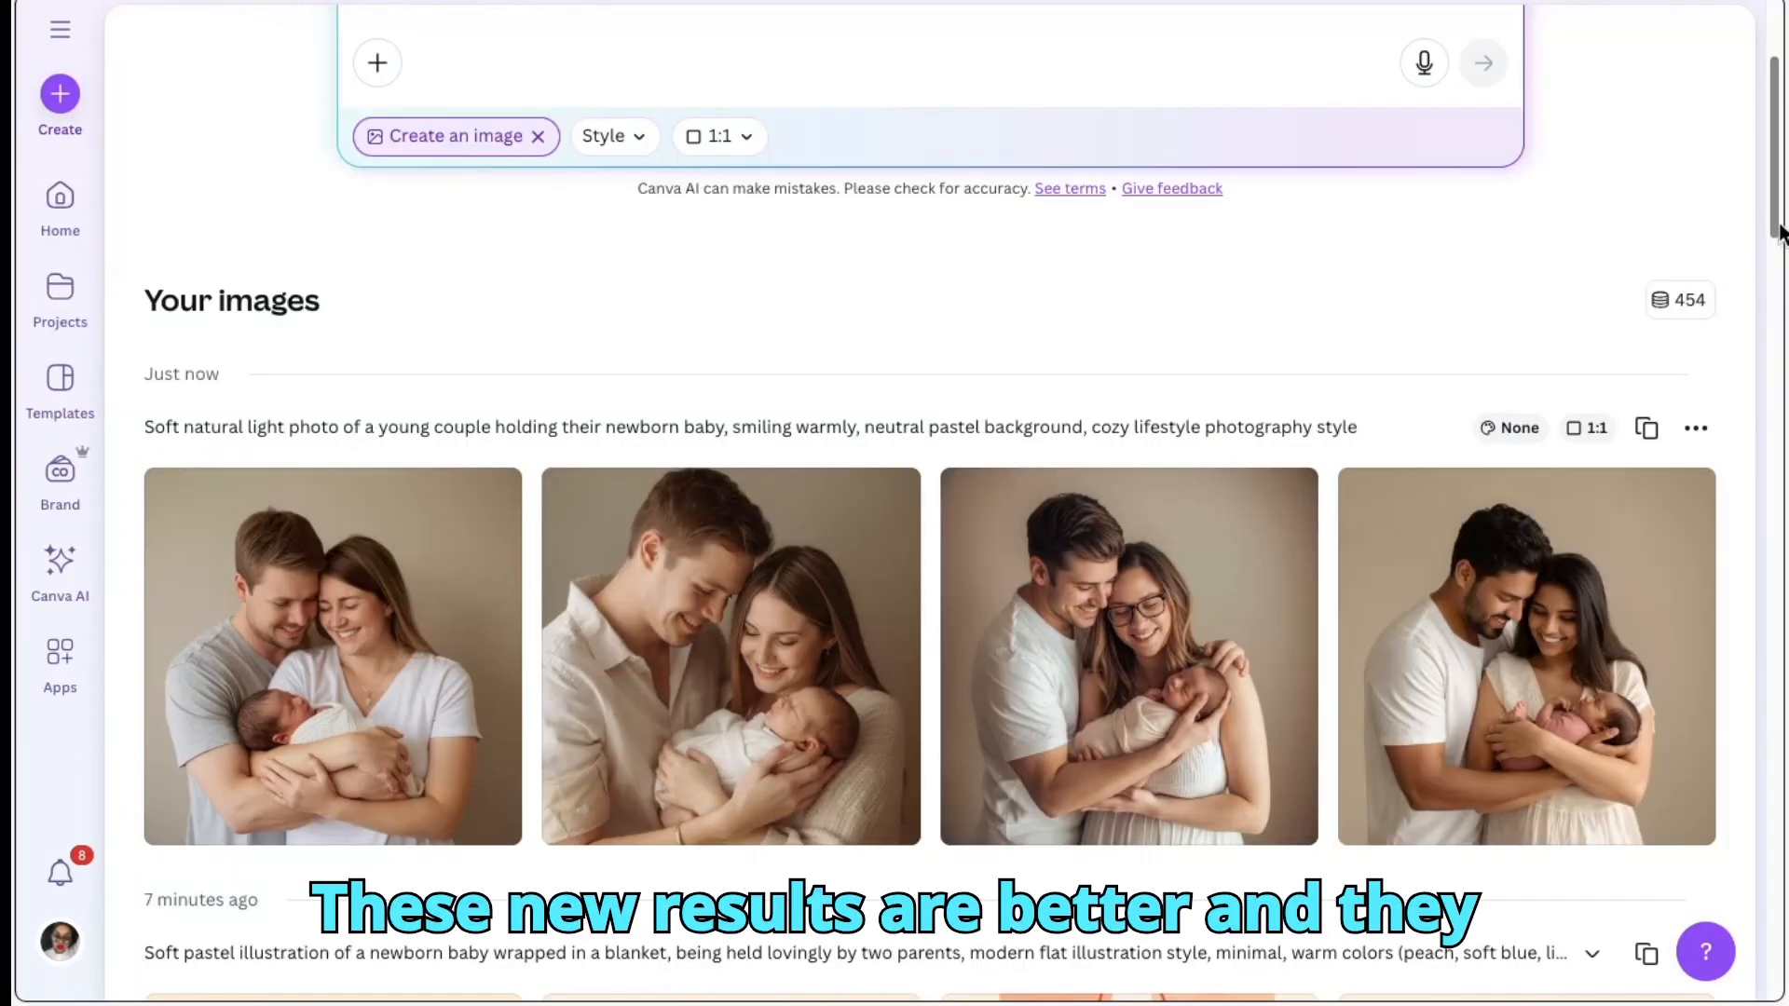
pyautogui.moveTo(1780, 230); pyautogui.dragTo(1780, 280)
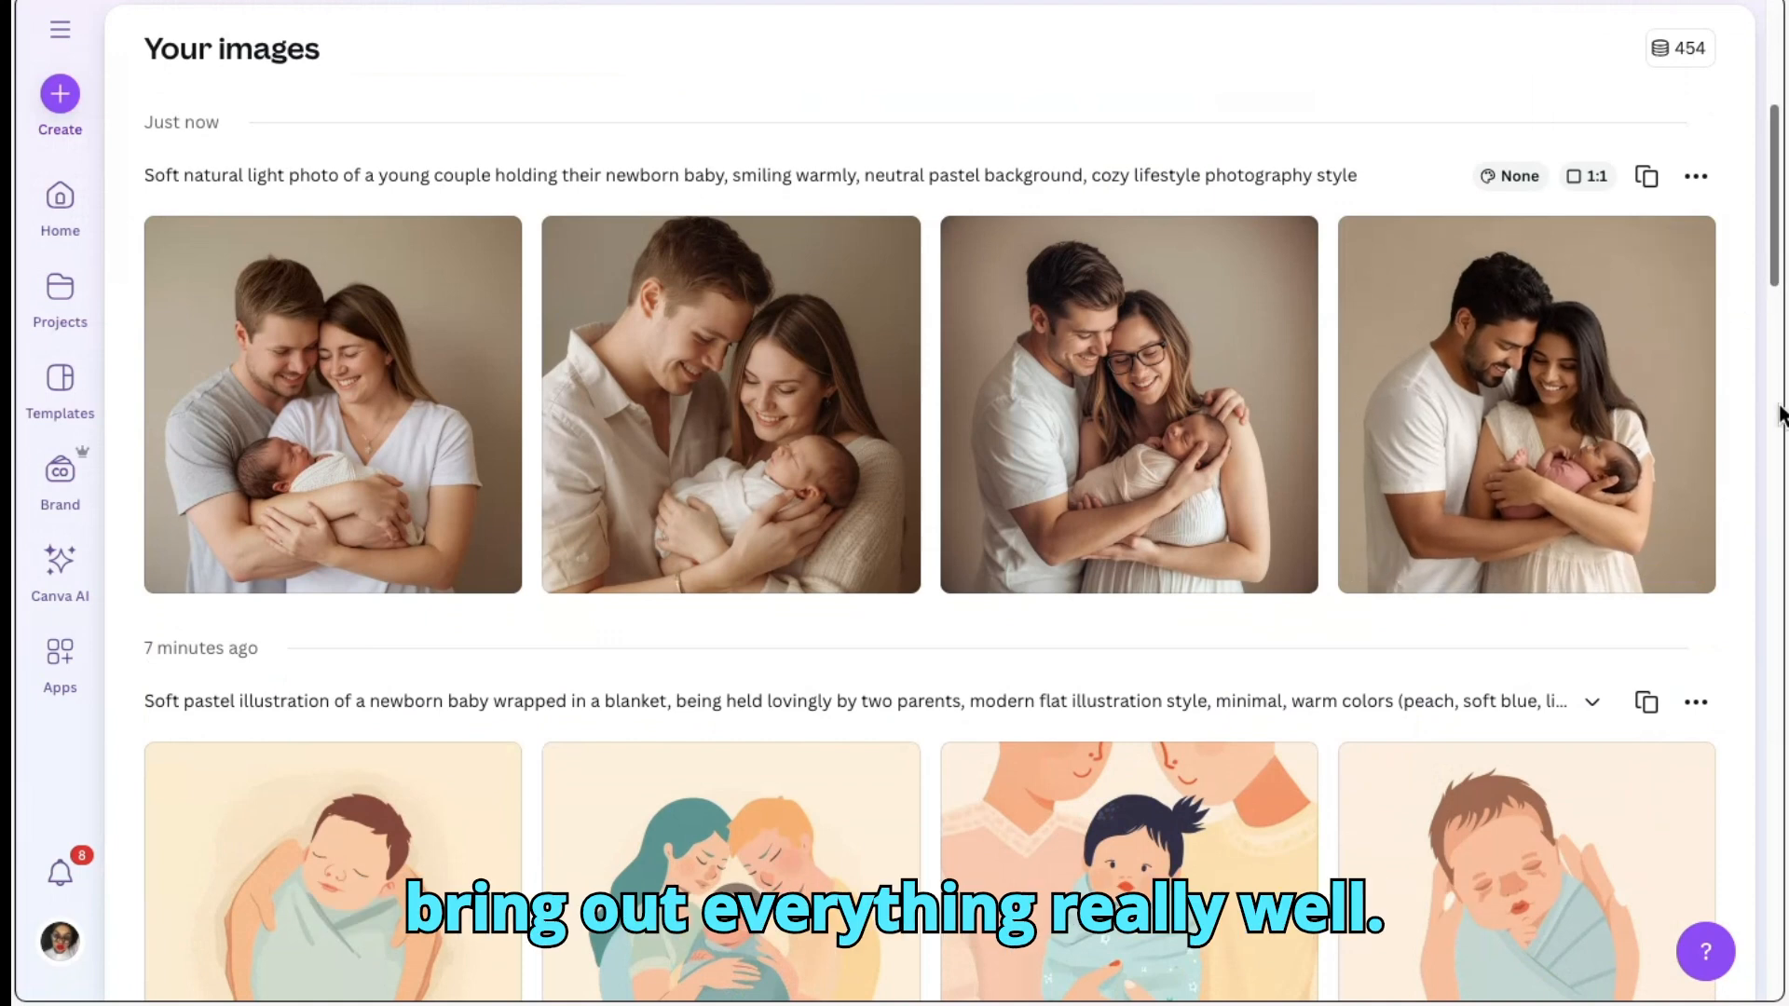
# Go to the ebook design and upload the generated photo of the dark-haired couple with their newborn from the Downloads folder
pyautogui.moveTo(1502, 463)
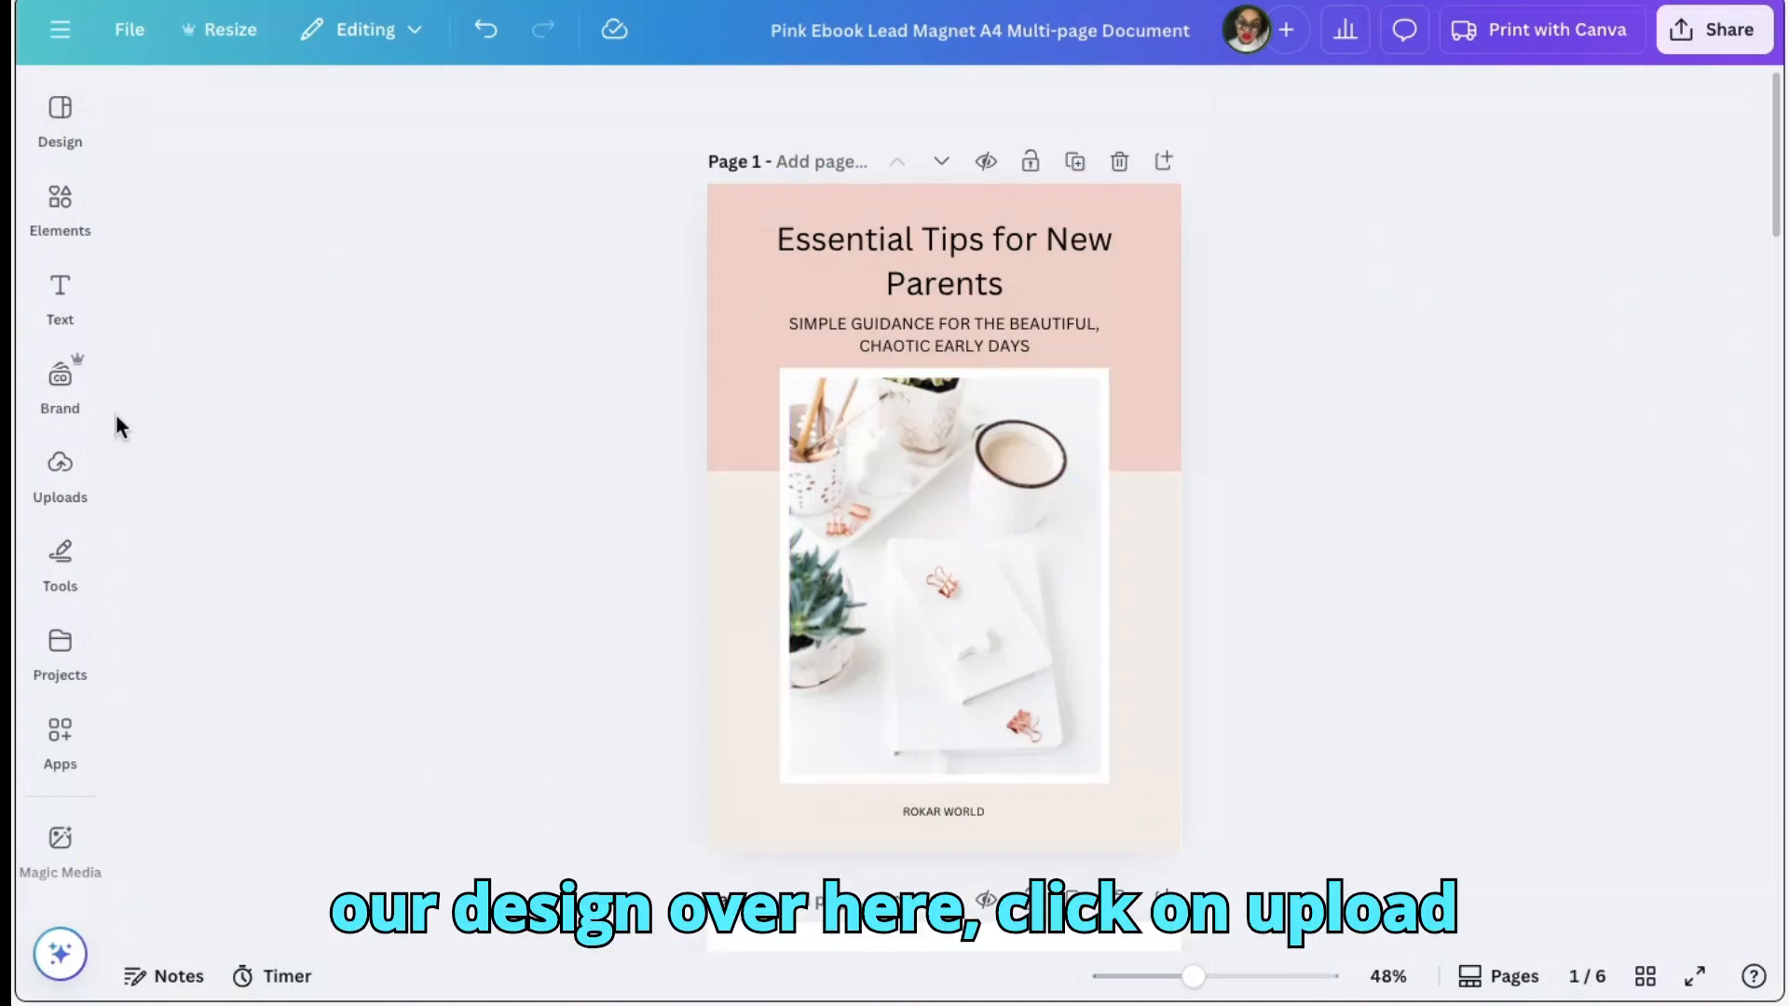
pyautogui.click(58, 456)
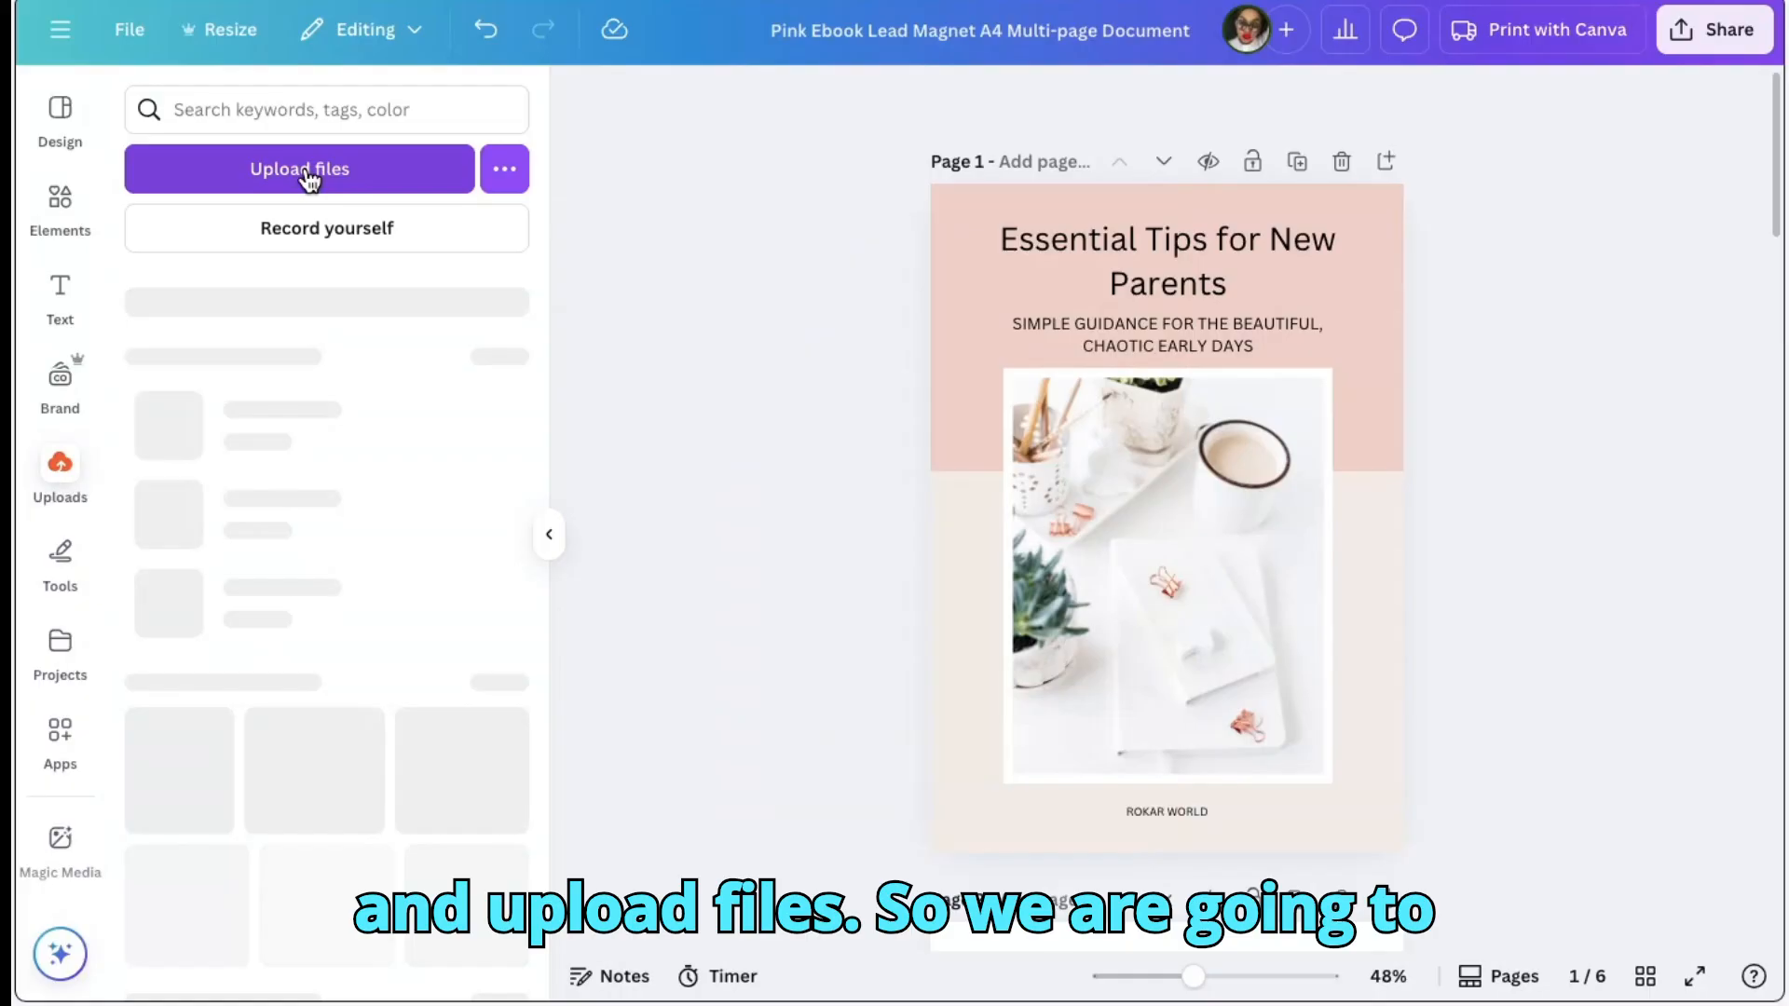
pyautogui.click(307, 175)
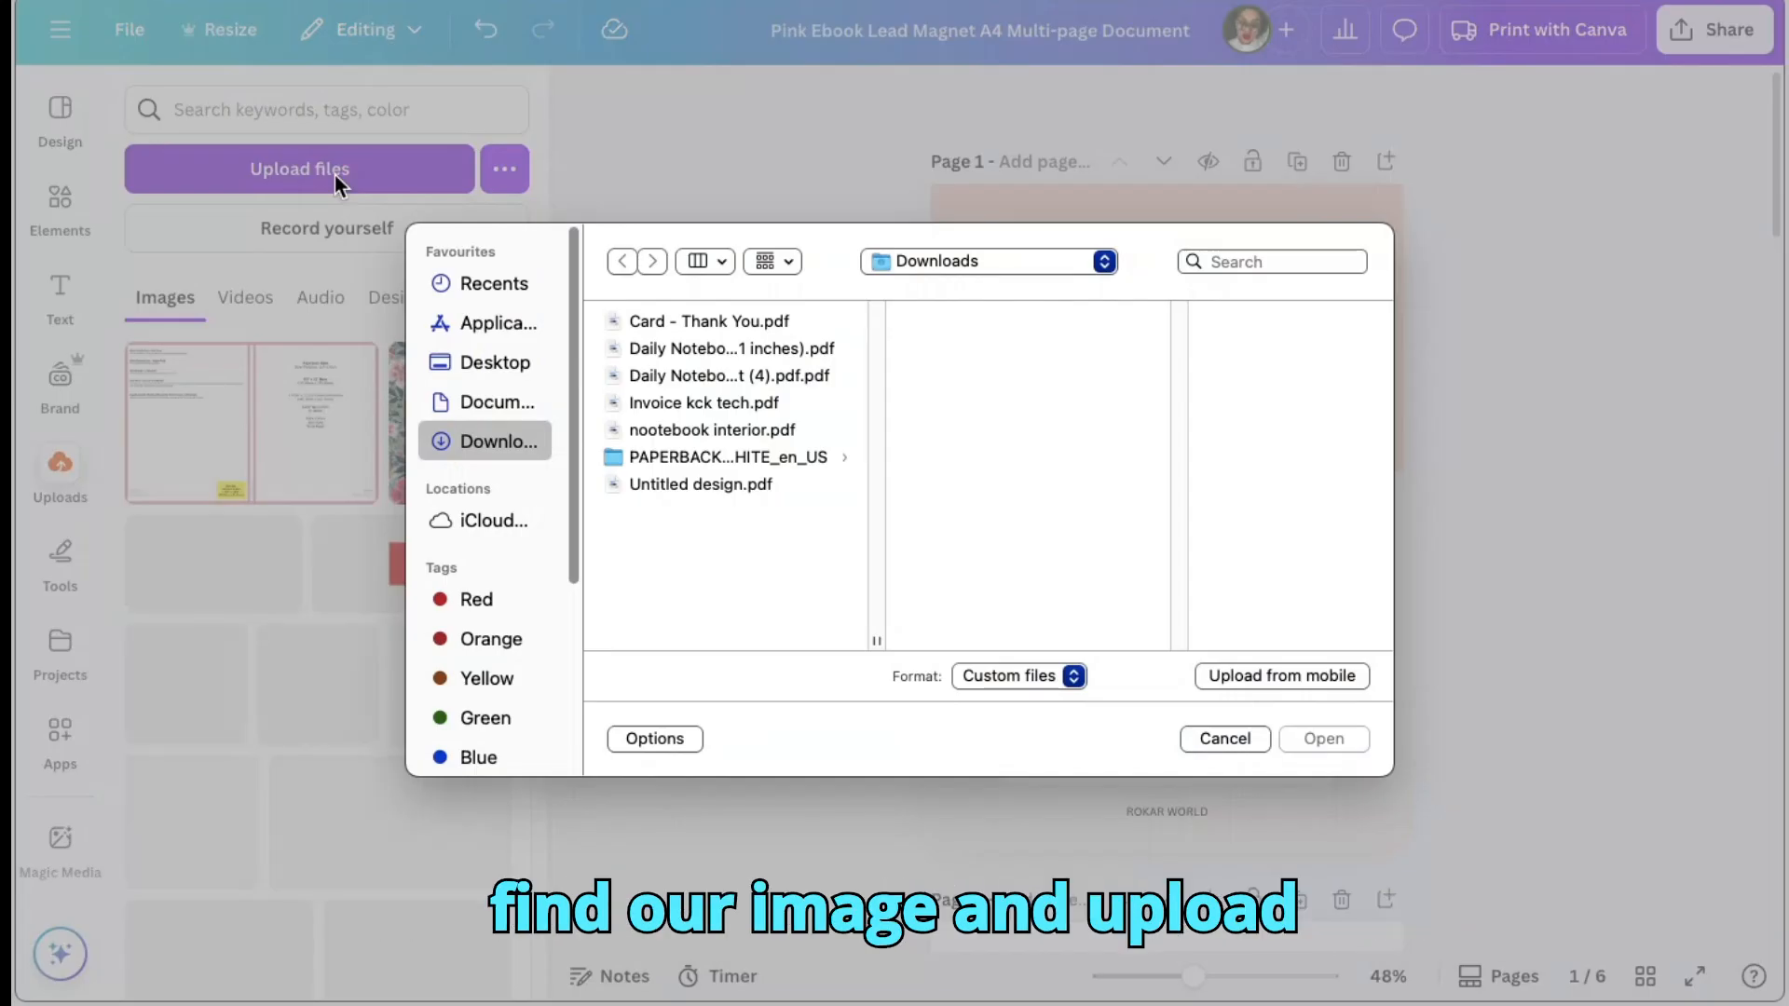
pyautogui.moveTo(878, 362); pyautogui.dragTo(910, 617)
pyautogui.doubleClick(718, 516)
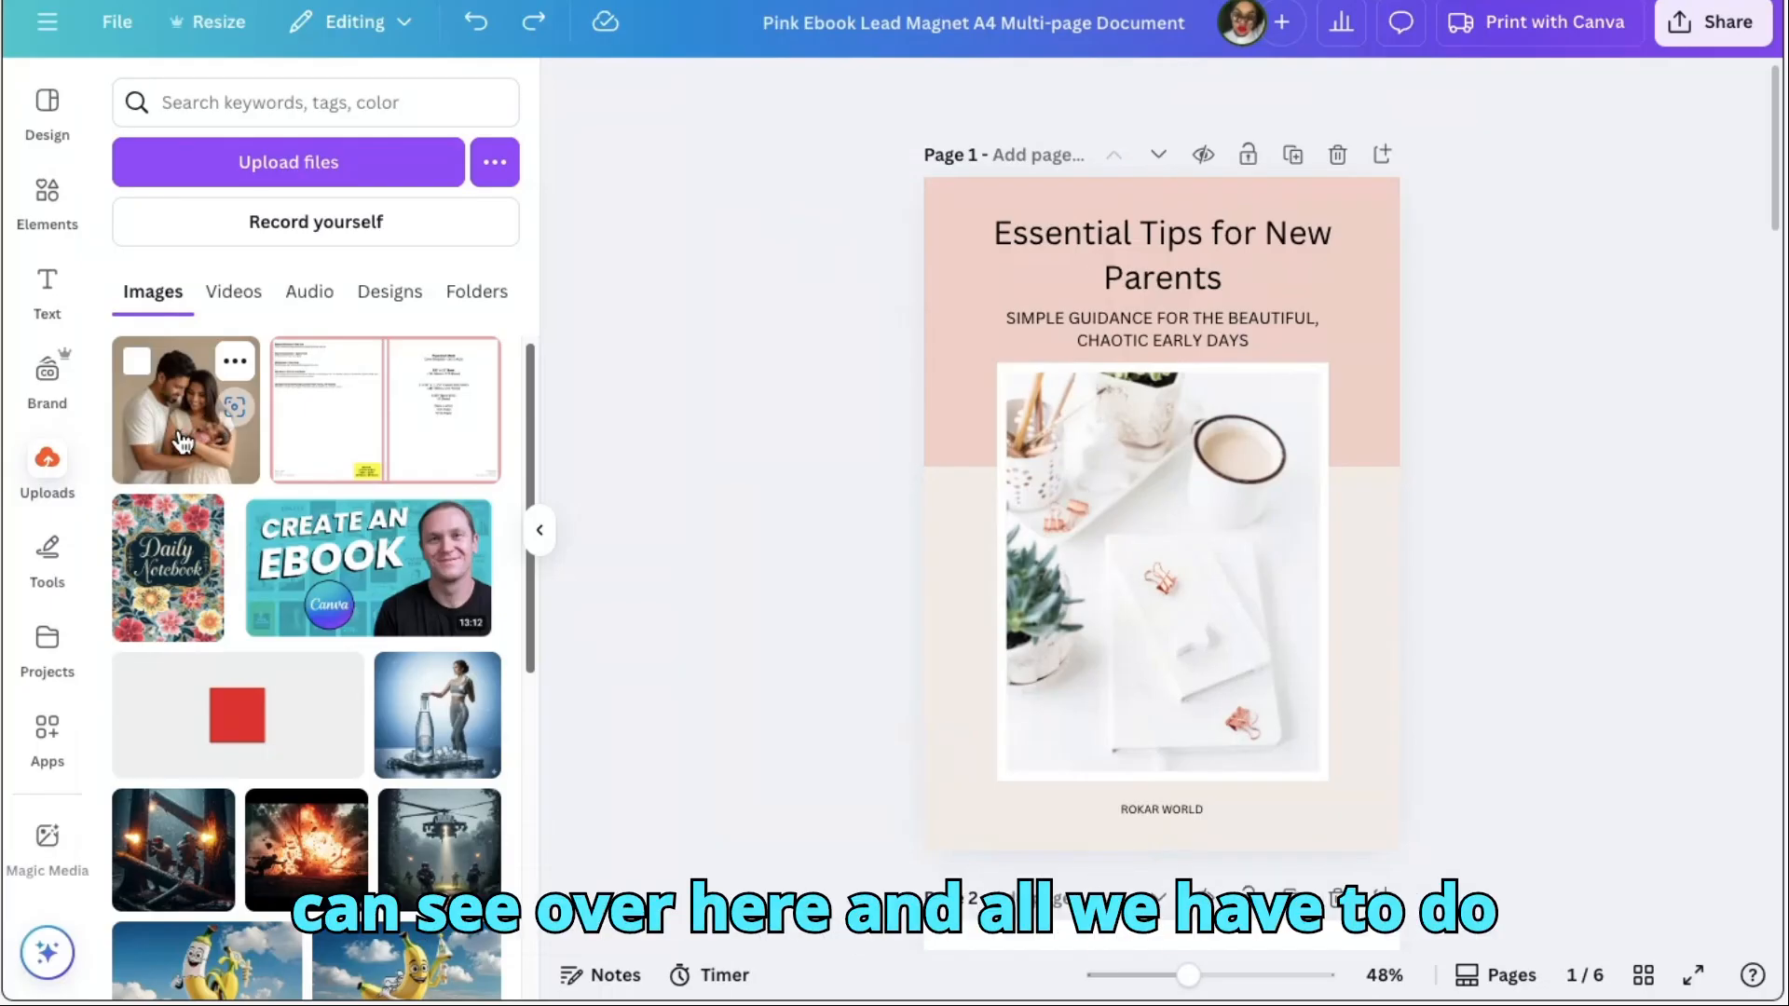
# Replace the picture in the cover page's frame with the uploaded couple and newborn photo
pyautogui.moveTo(183, 441); pyautogui.dragTo(386, 598)
pyautogui.moveTo(828, 632); pyautogui.dragTo(1135, 538)
pyautogui.moveTo(1164, 434); pyautogui.dragTo(1131, 432)
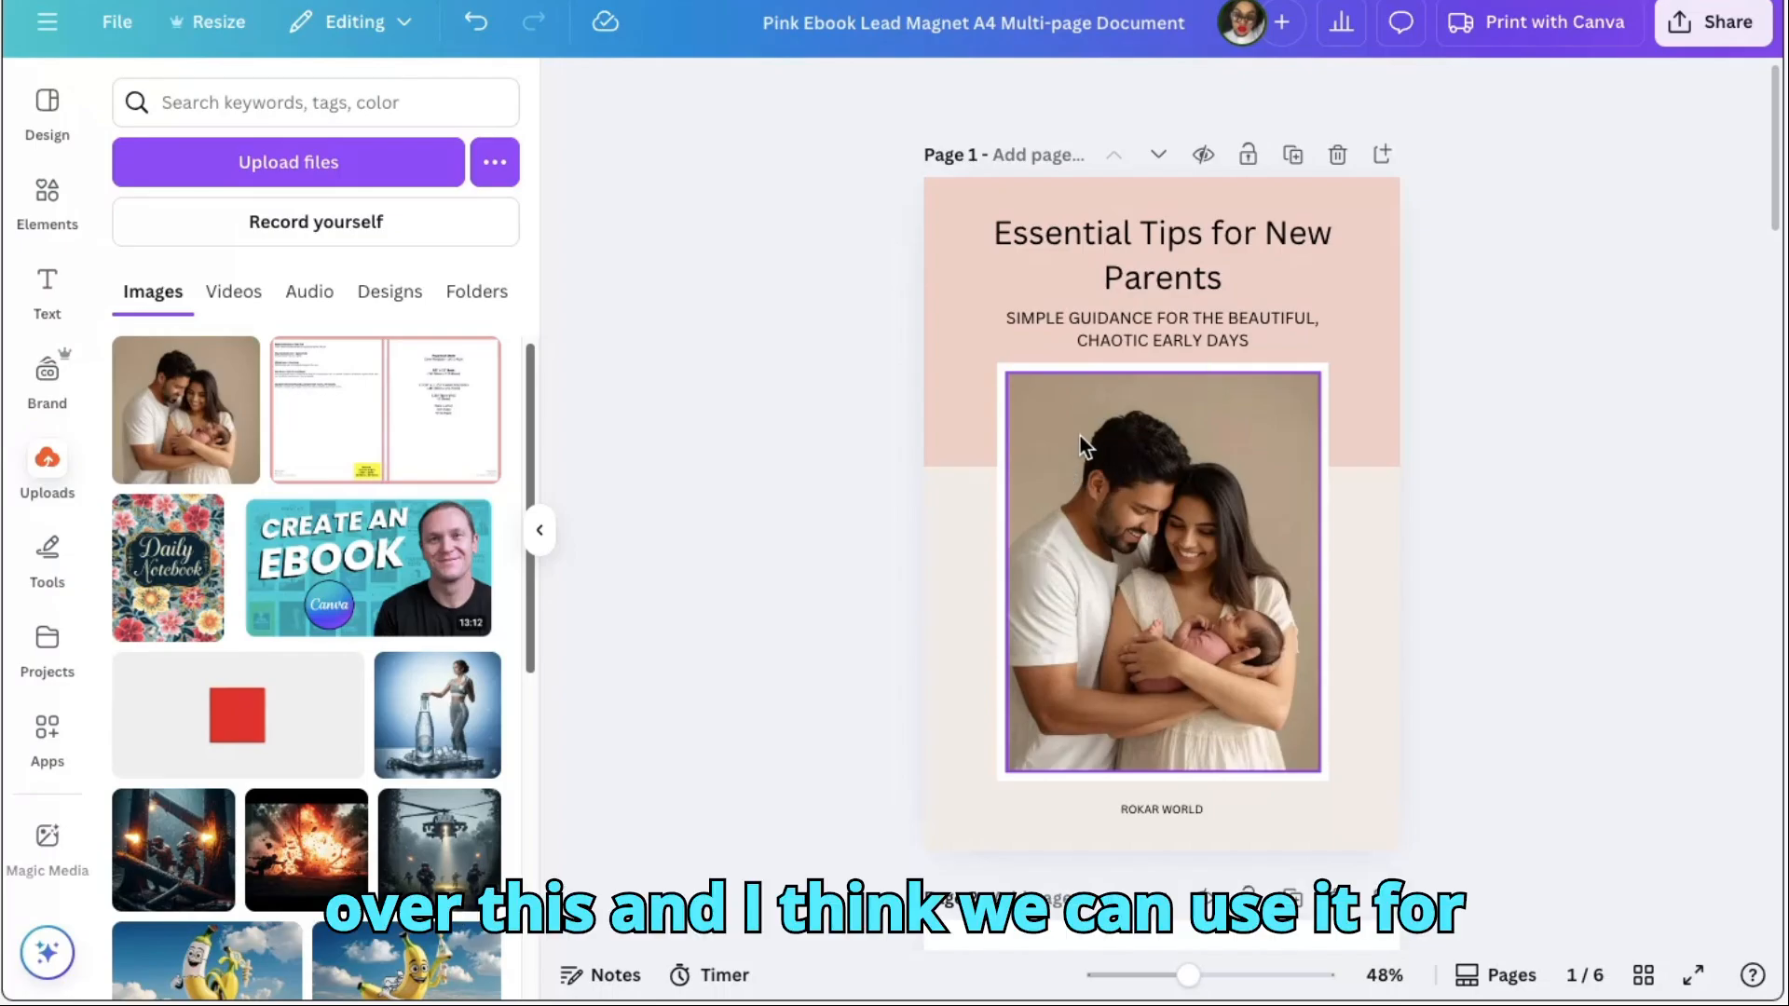
# Recolor the pink block behind the cover title with the medium brown from the photo colors, after trying dark brown and tan
pyautogui.click(1378, 231)
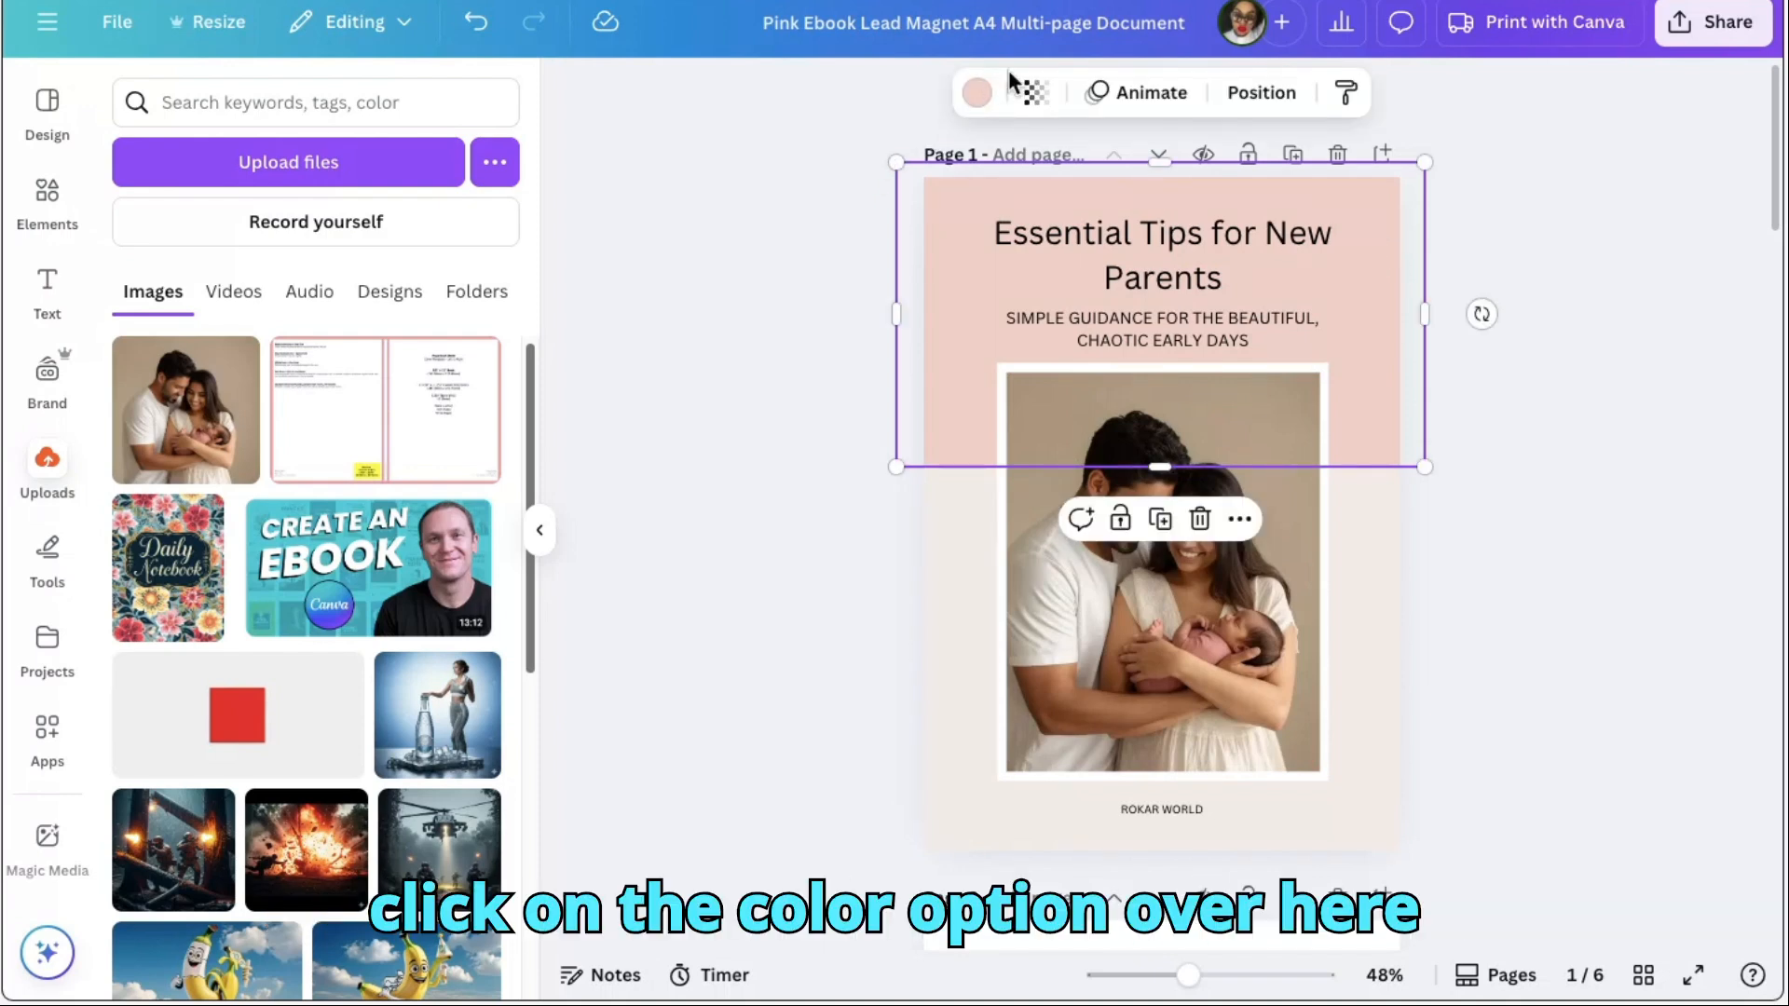
pyautogui.click(979, 94)
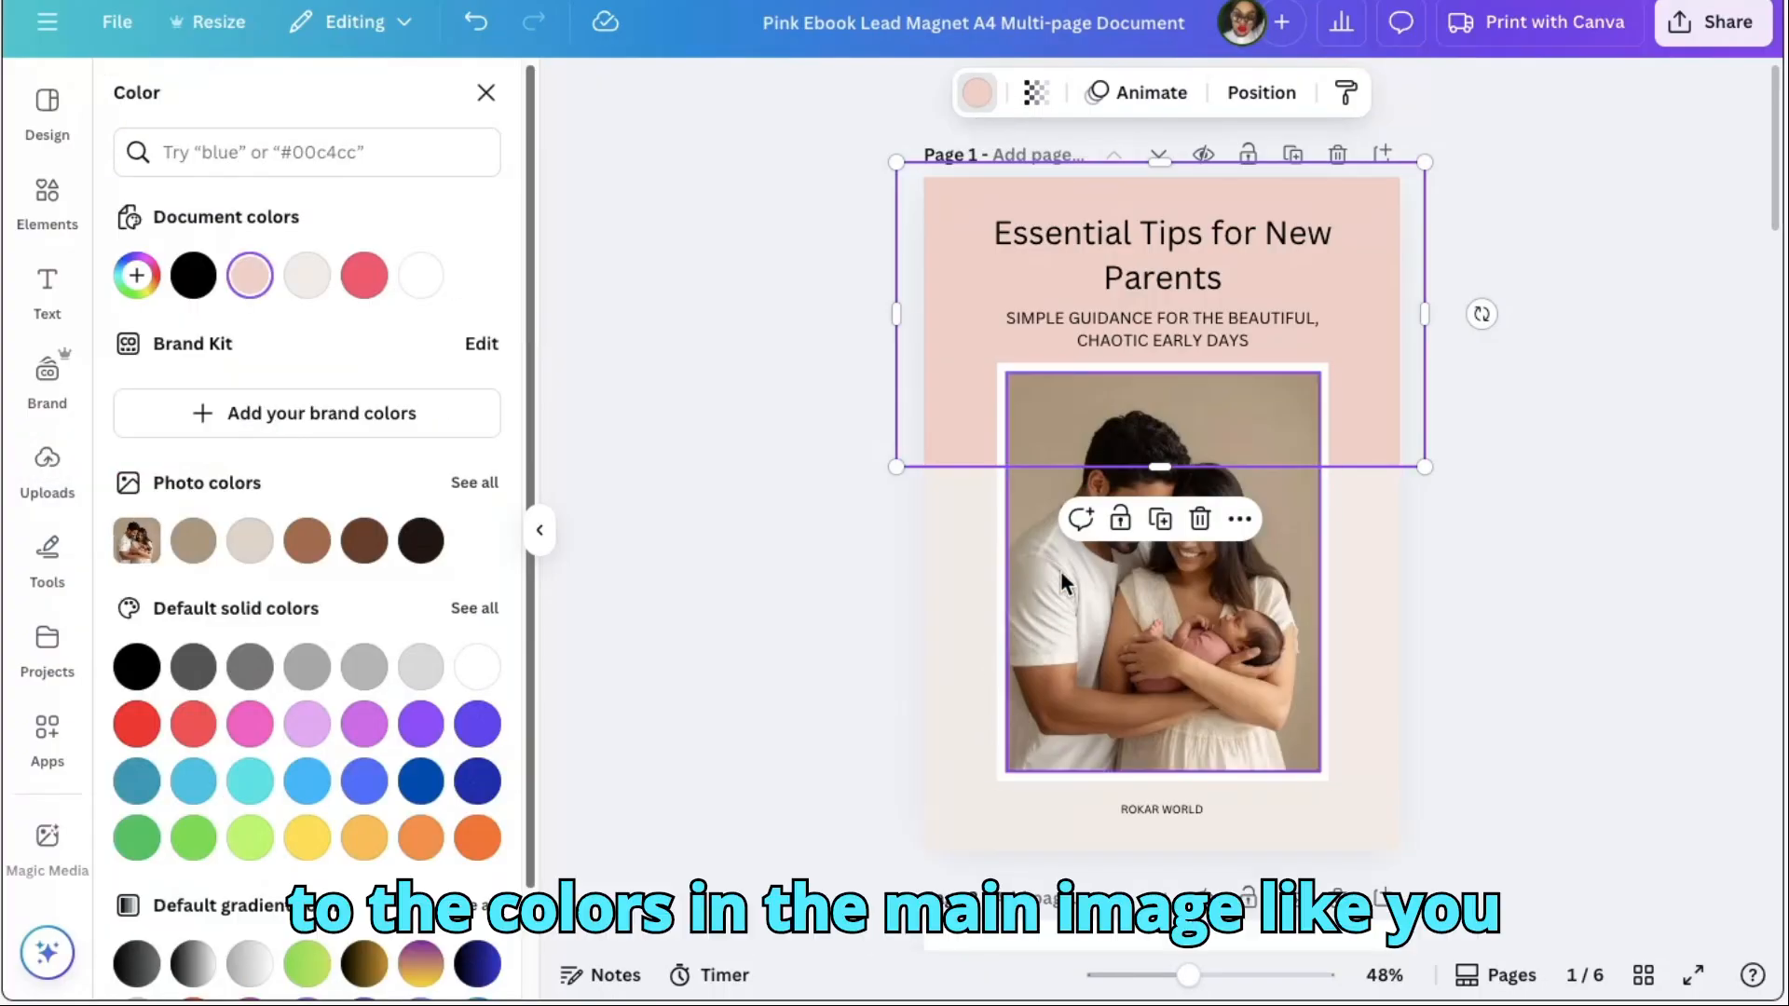
pyautogui.click(371, 548)
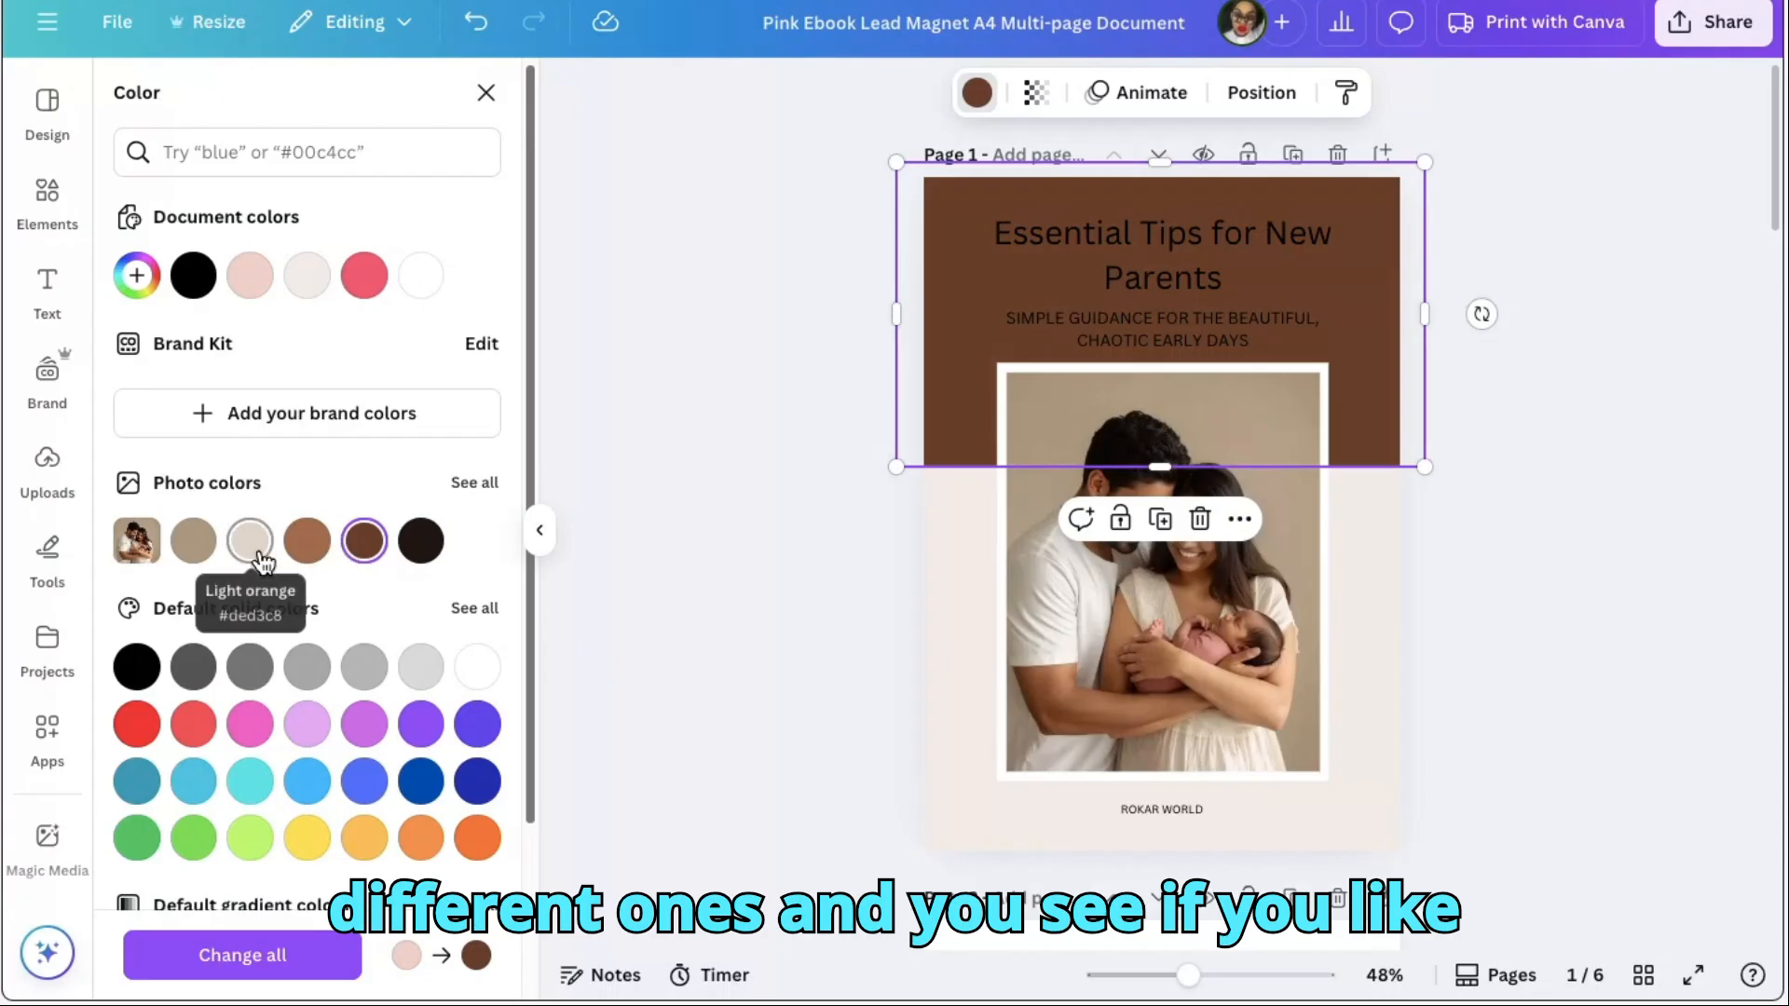
pyautogui.click(204, 543)
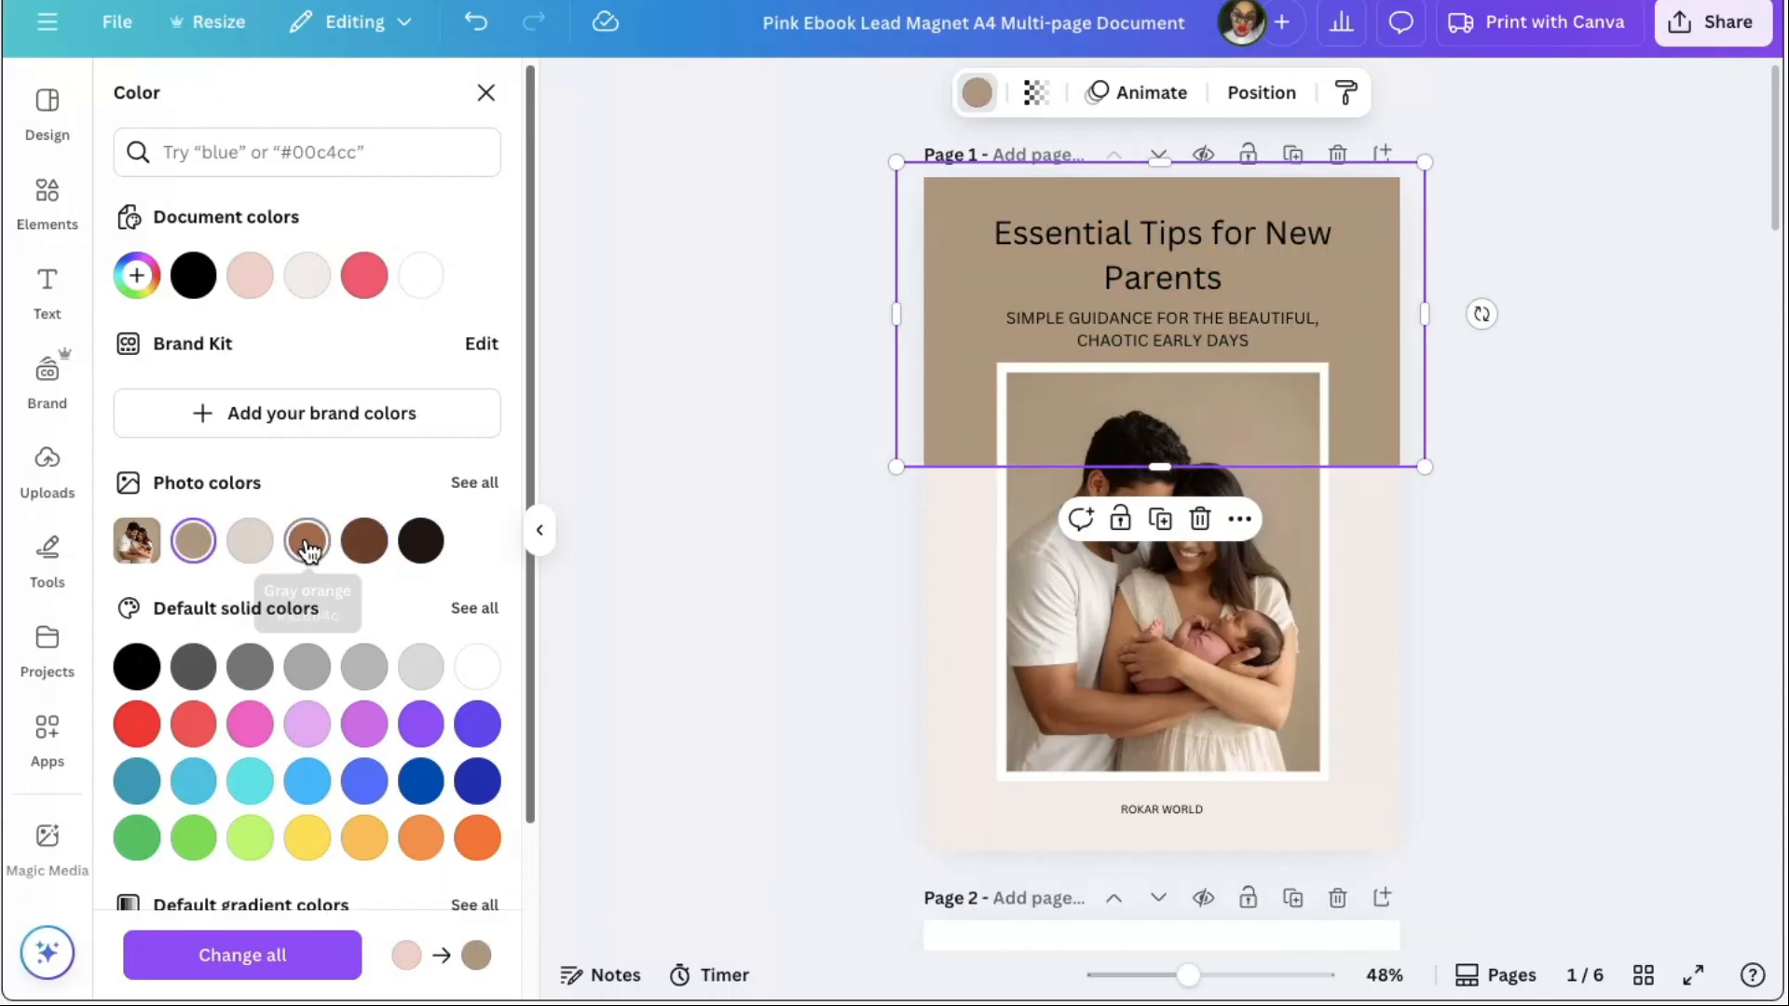
pyautogui.click(306, 544)
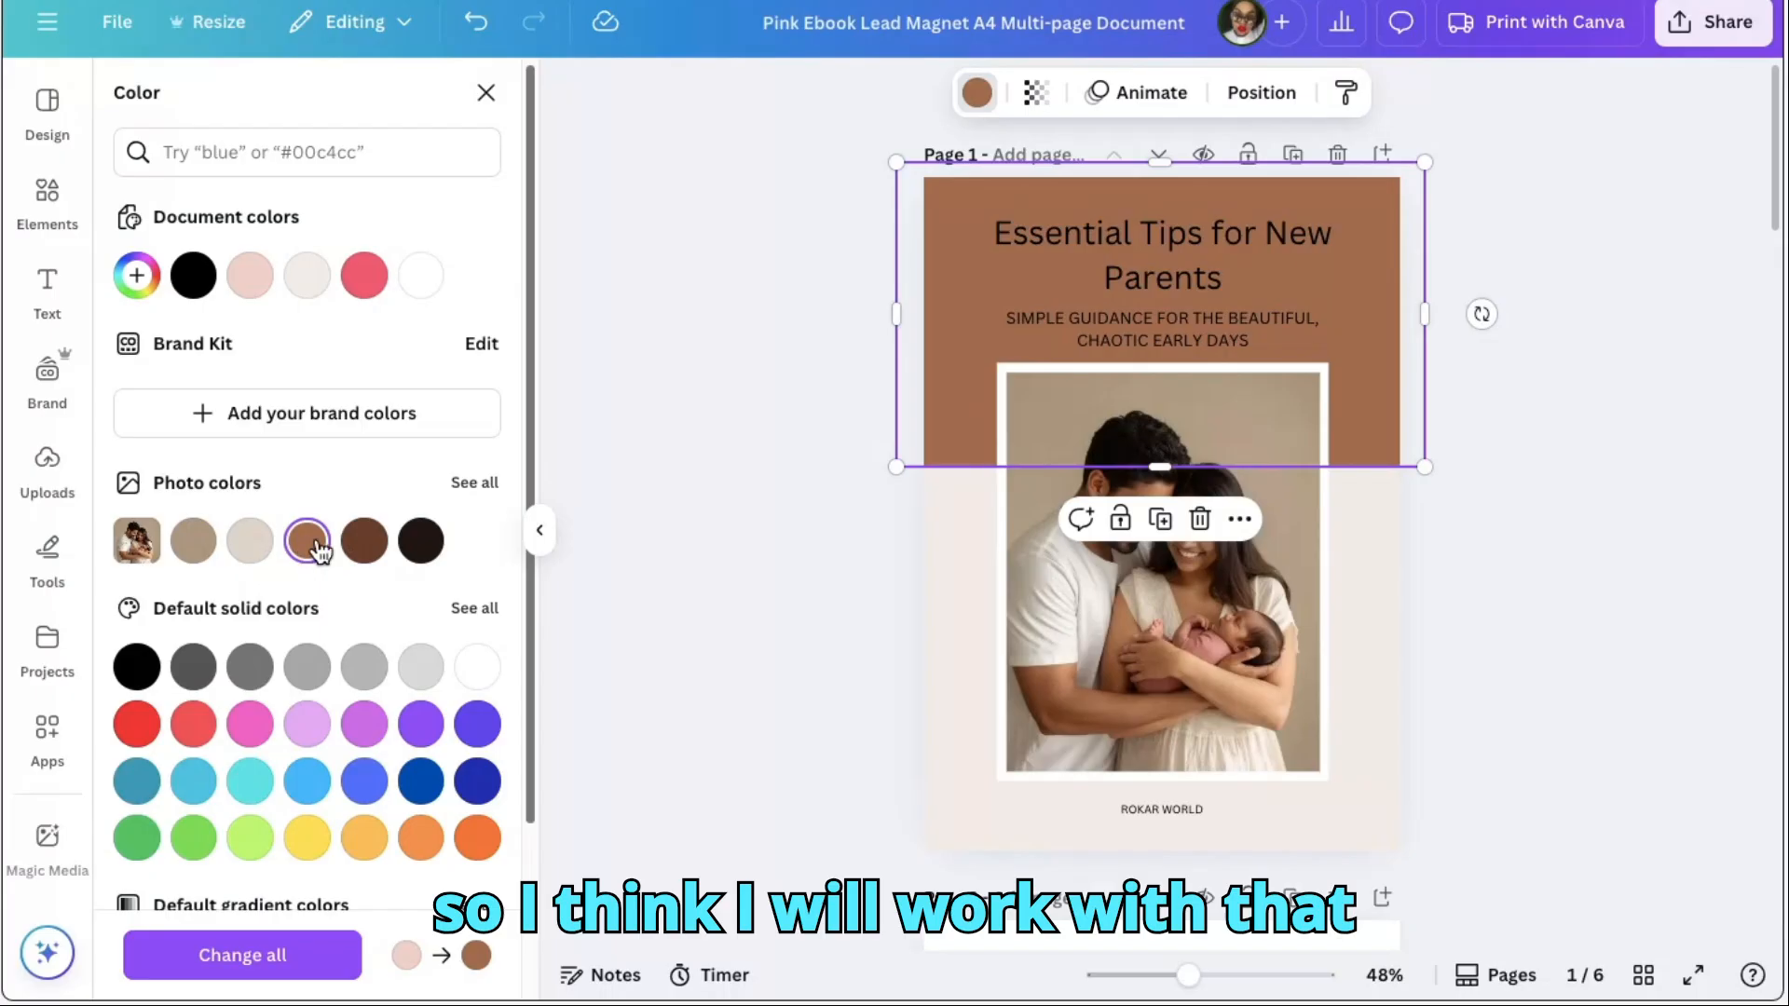
# Set the cover page's background color to white from the document colors
pyautogui.click(973, 673)
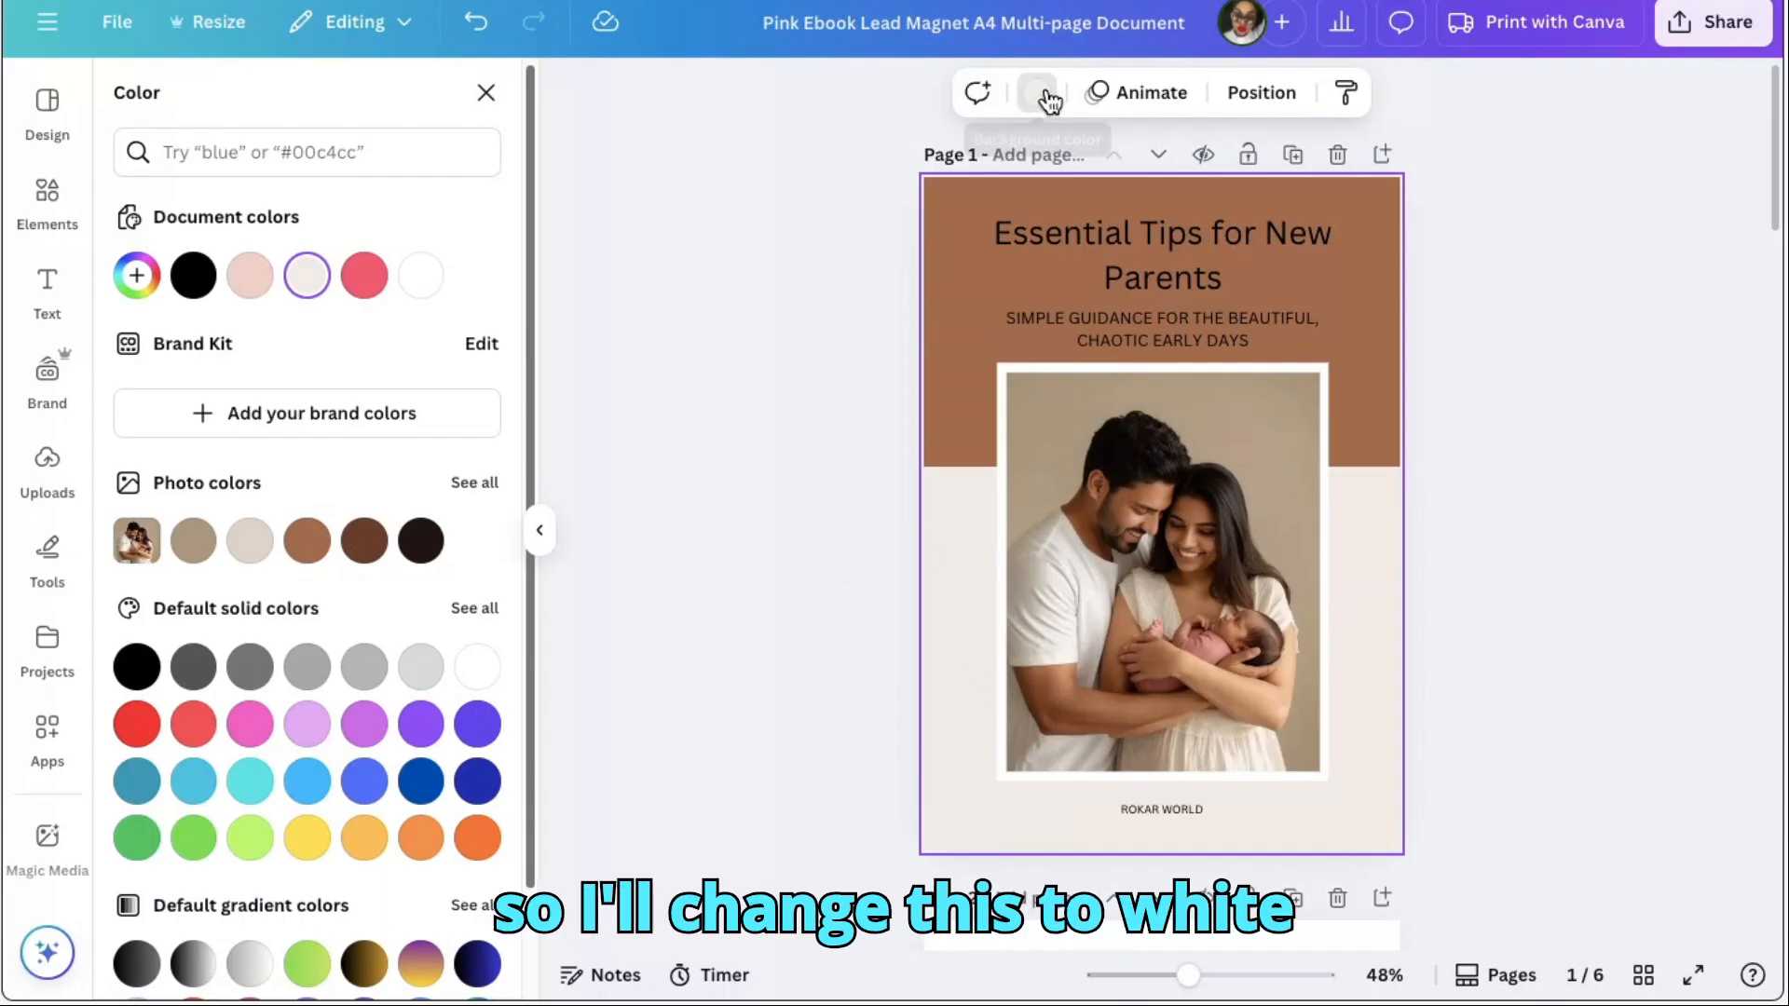
pyautogui.click(1032, 95)
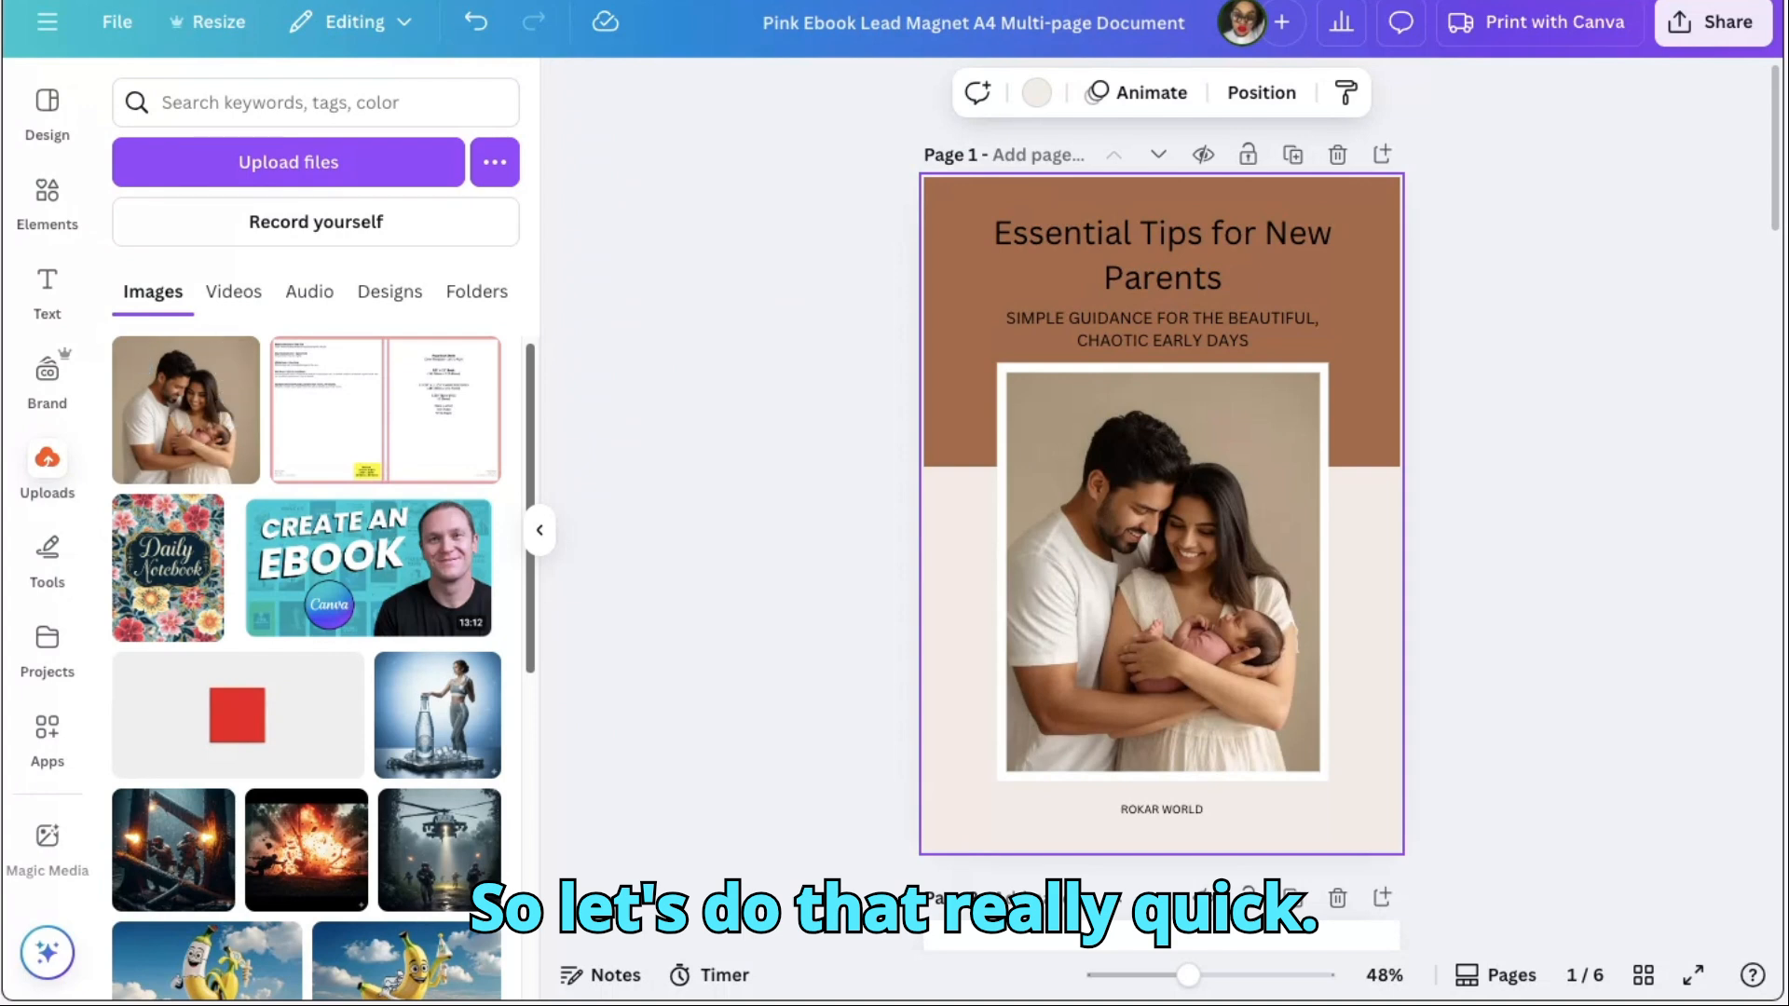
pyautogui.click(1038, 96)
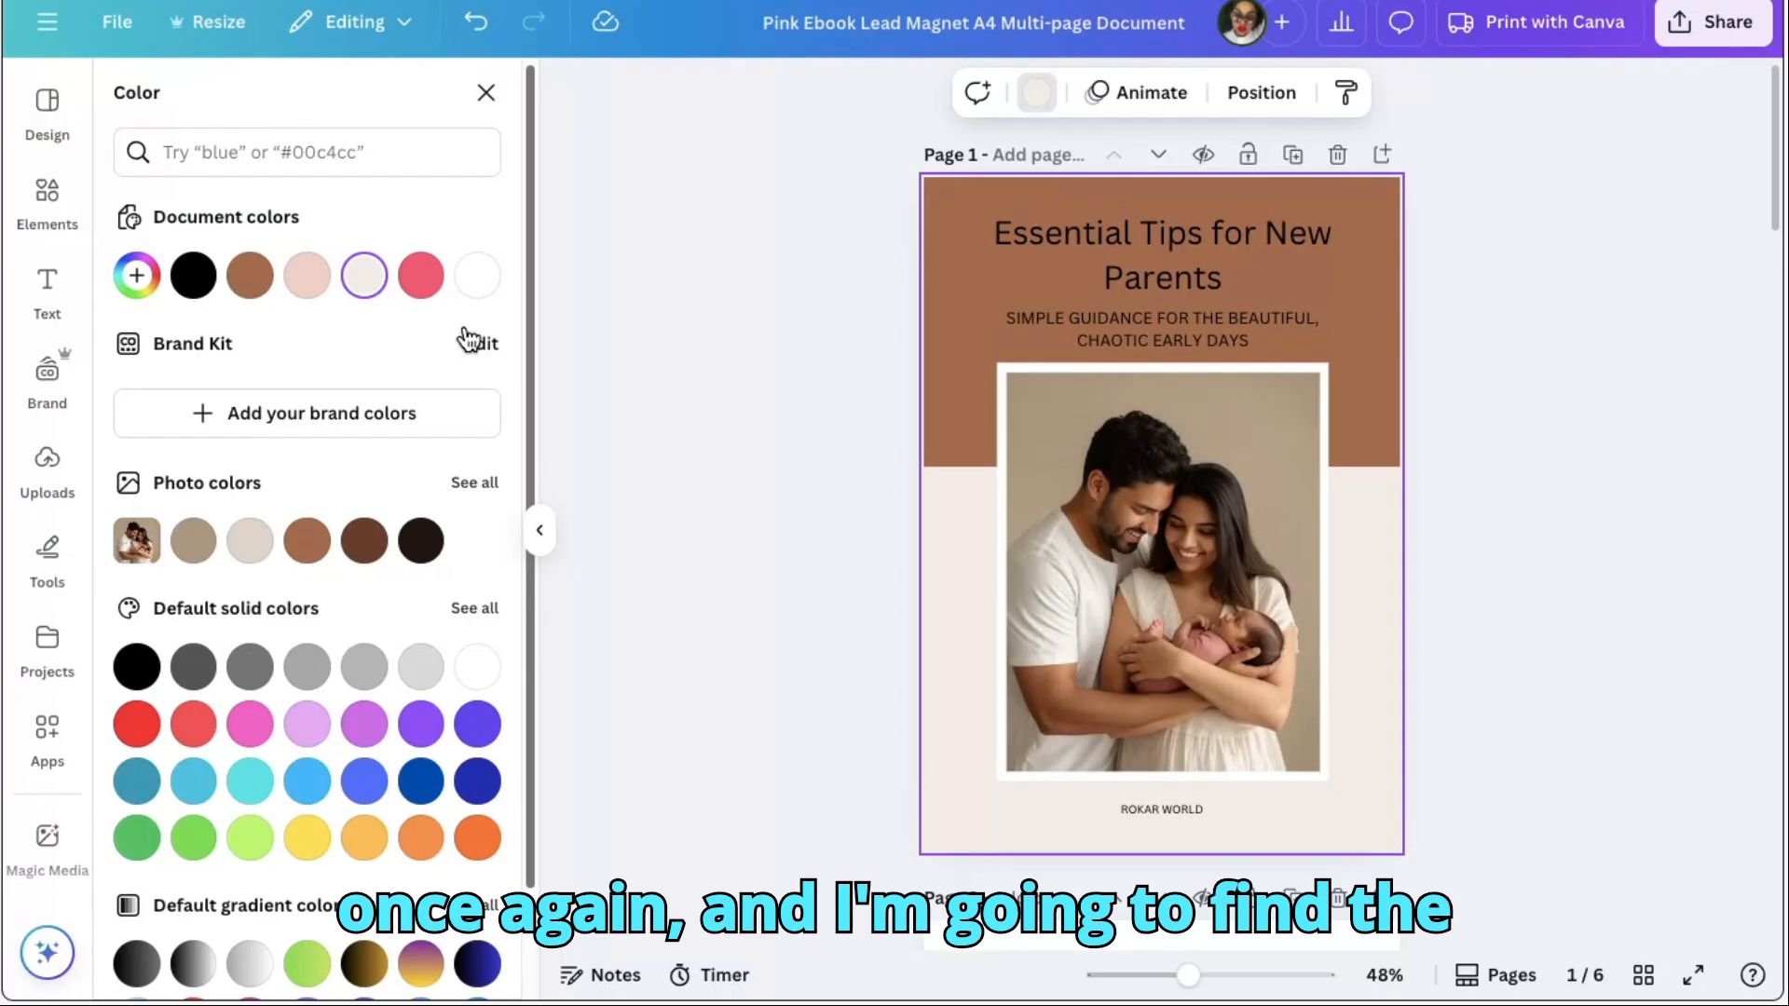
pyautogui.click(479, 275)
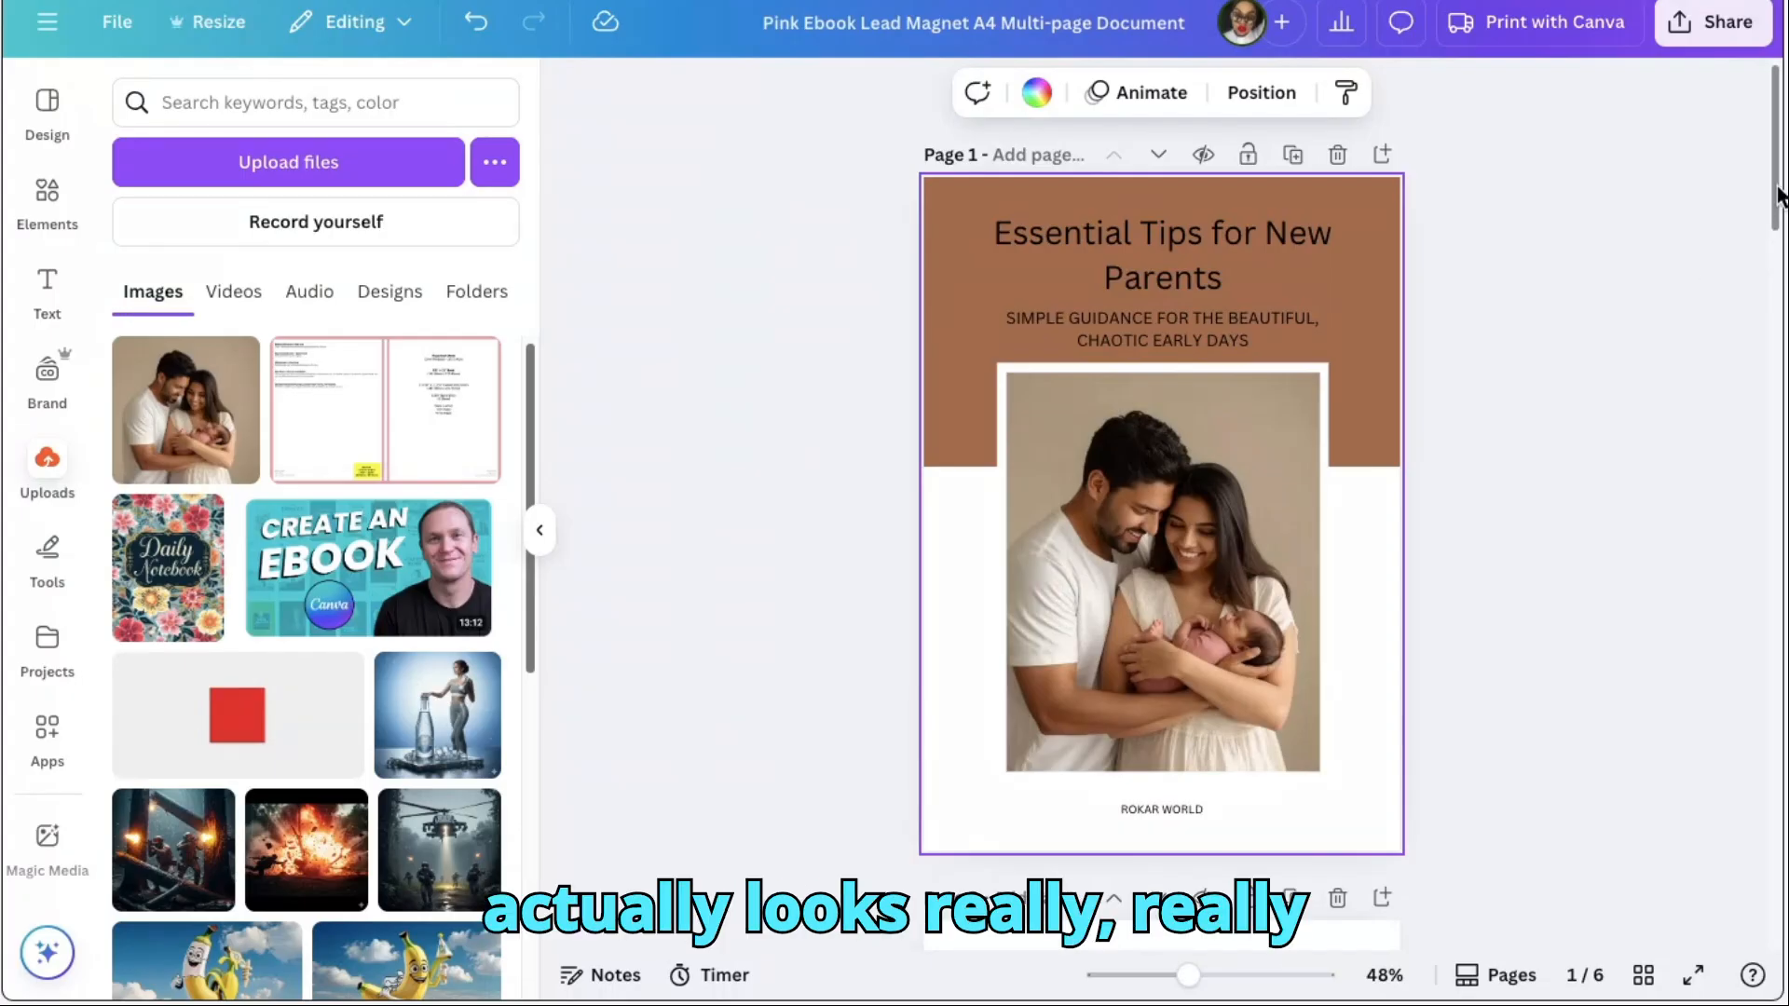
pyautogui.moveTo(1780, 199)
pyautogui.mouseDown()
pyautogui.moveTo(1778, 419)
pyautogui.moveTo(1777, 219)
pyautogui.mouseUp()
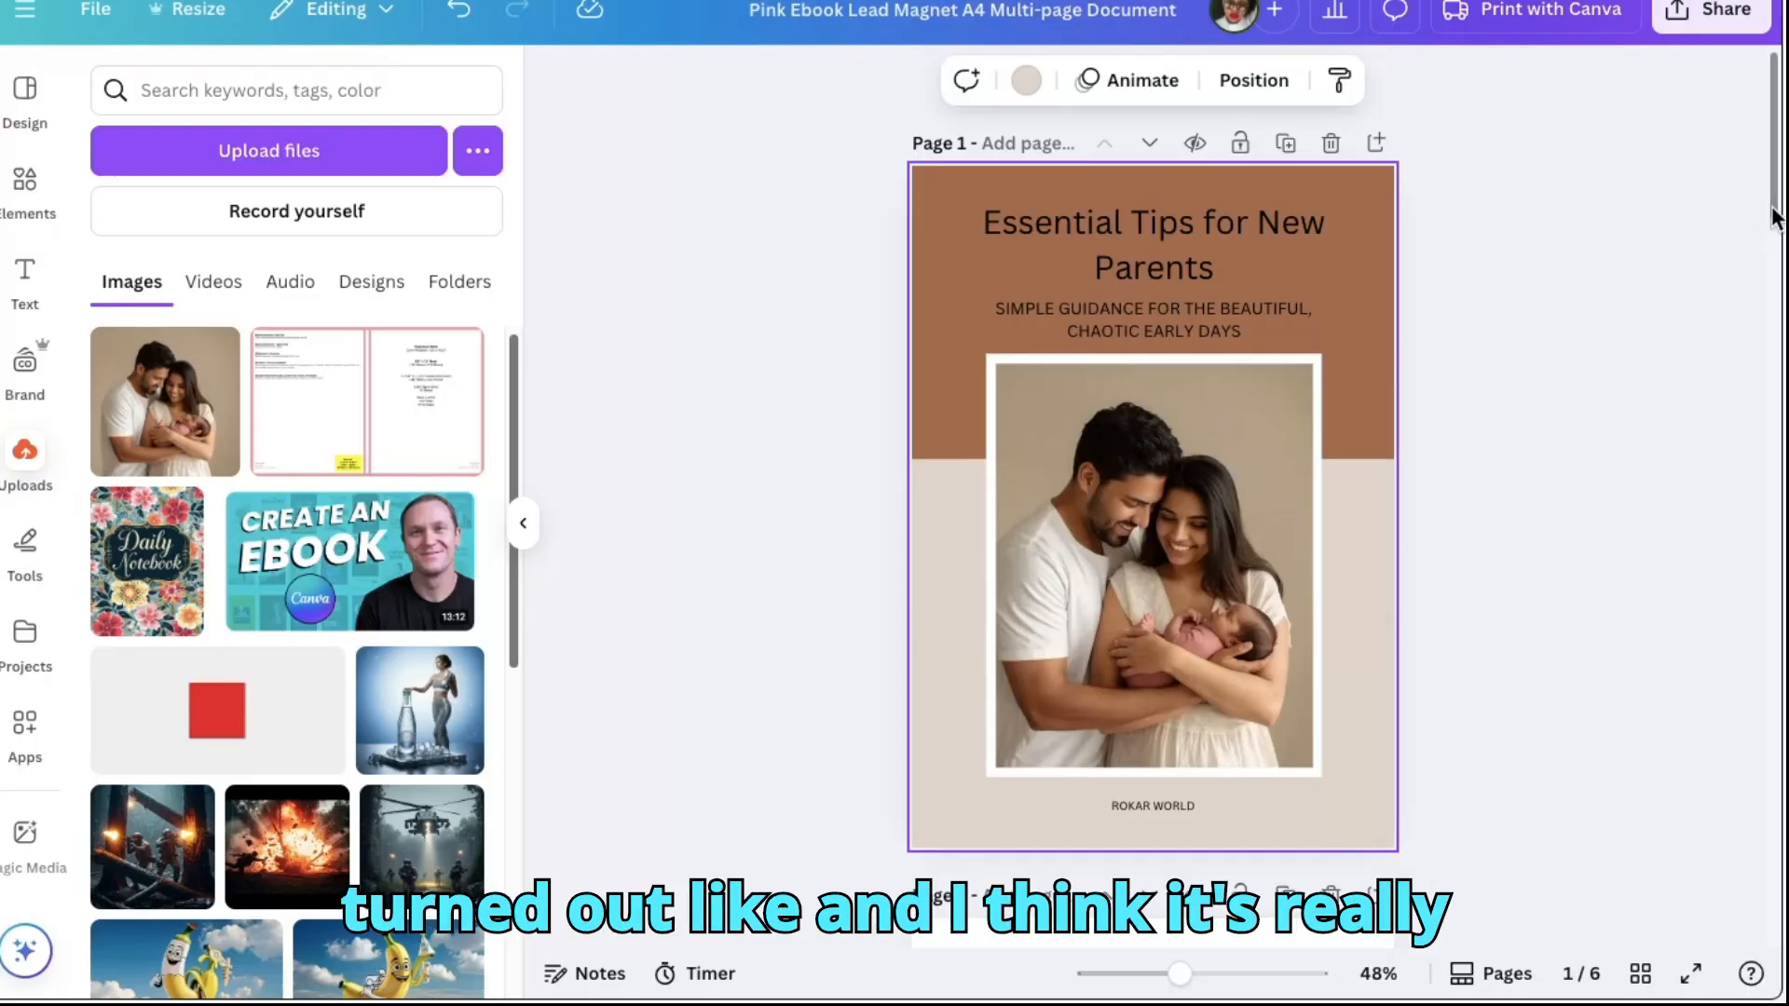
# Set the cover title's font to Poppins and replace Canva Sans with Poppins throughout the document
pyautogui.moveTo(1774, 210); pyautogui.dragTo(1782, 192)
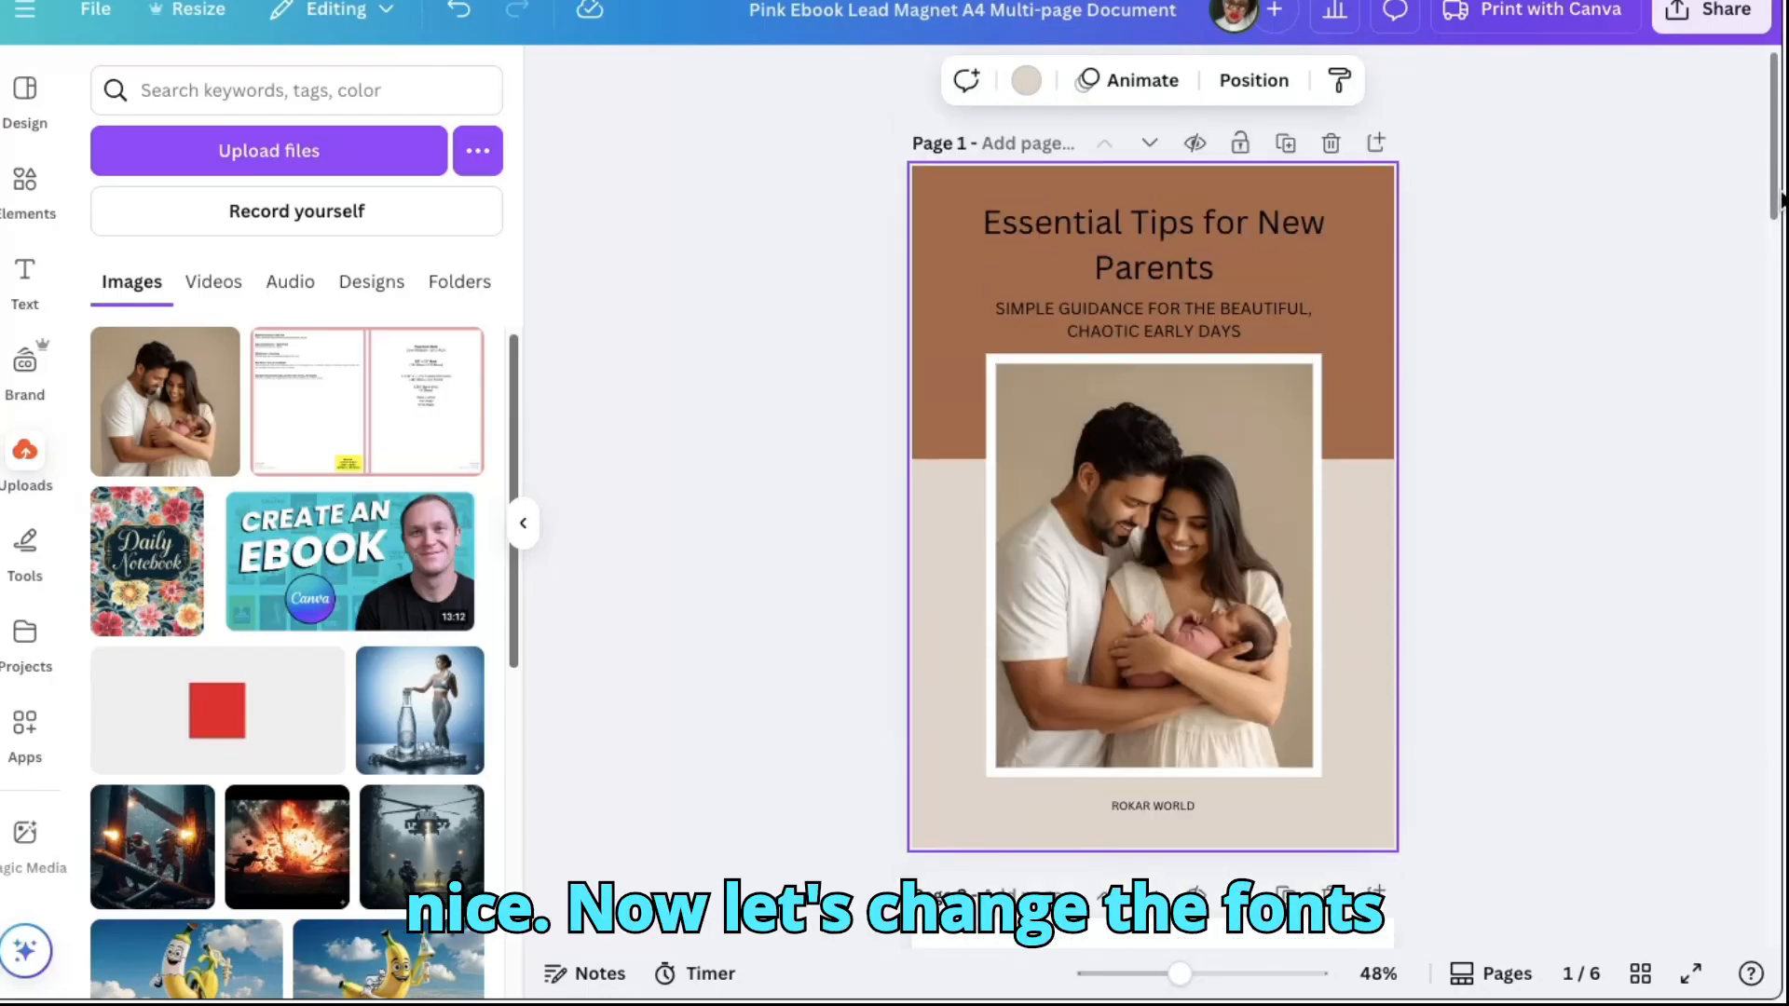
pyautogui.click(1171, 248)
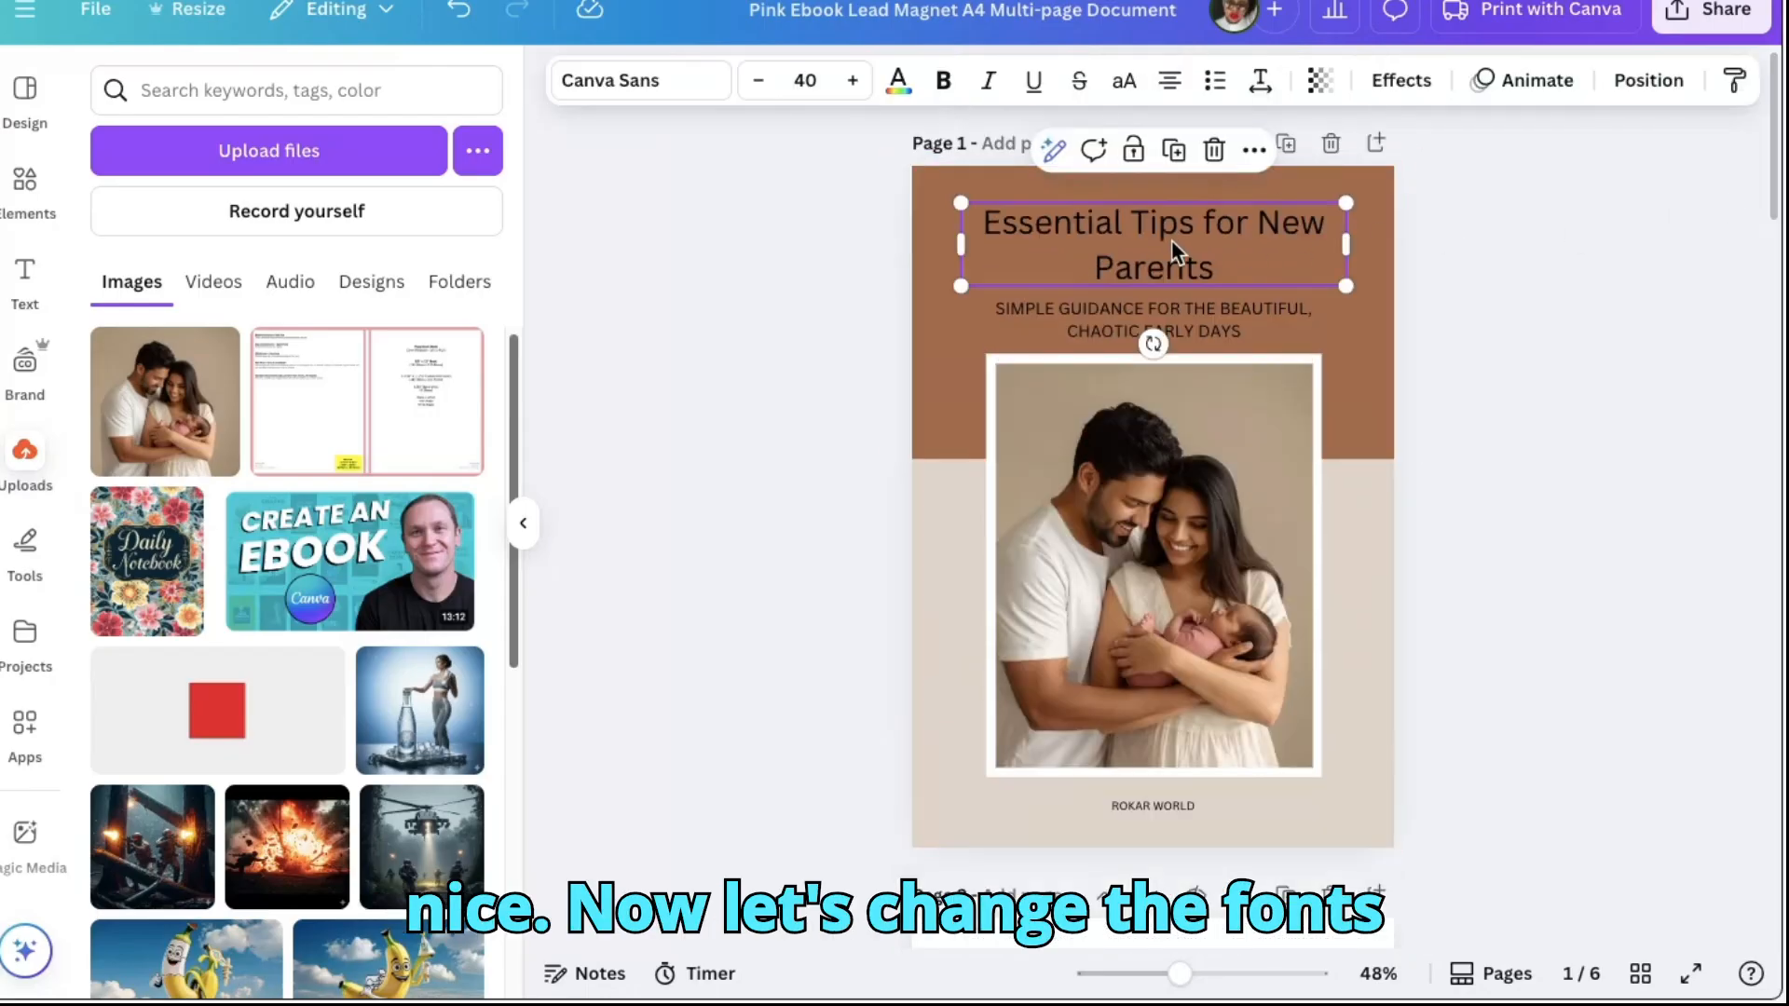
pyautogui.click(694, 93)
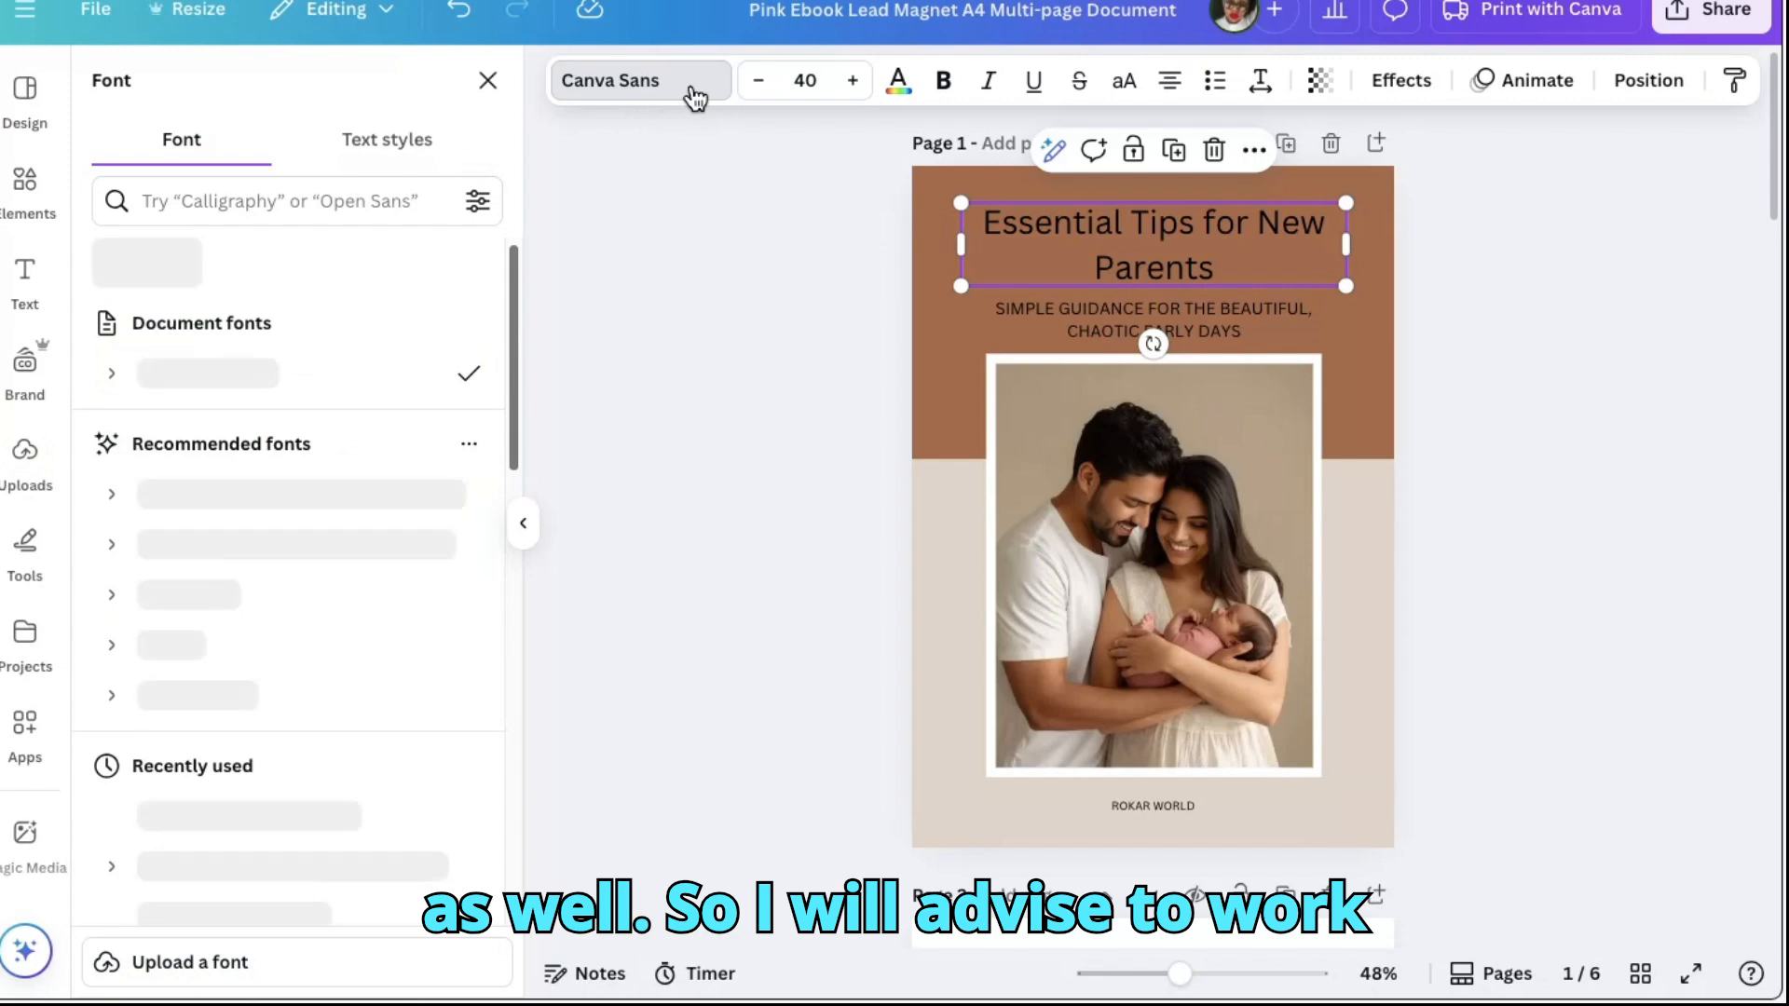
pyautogui.click(369, 193)
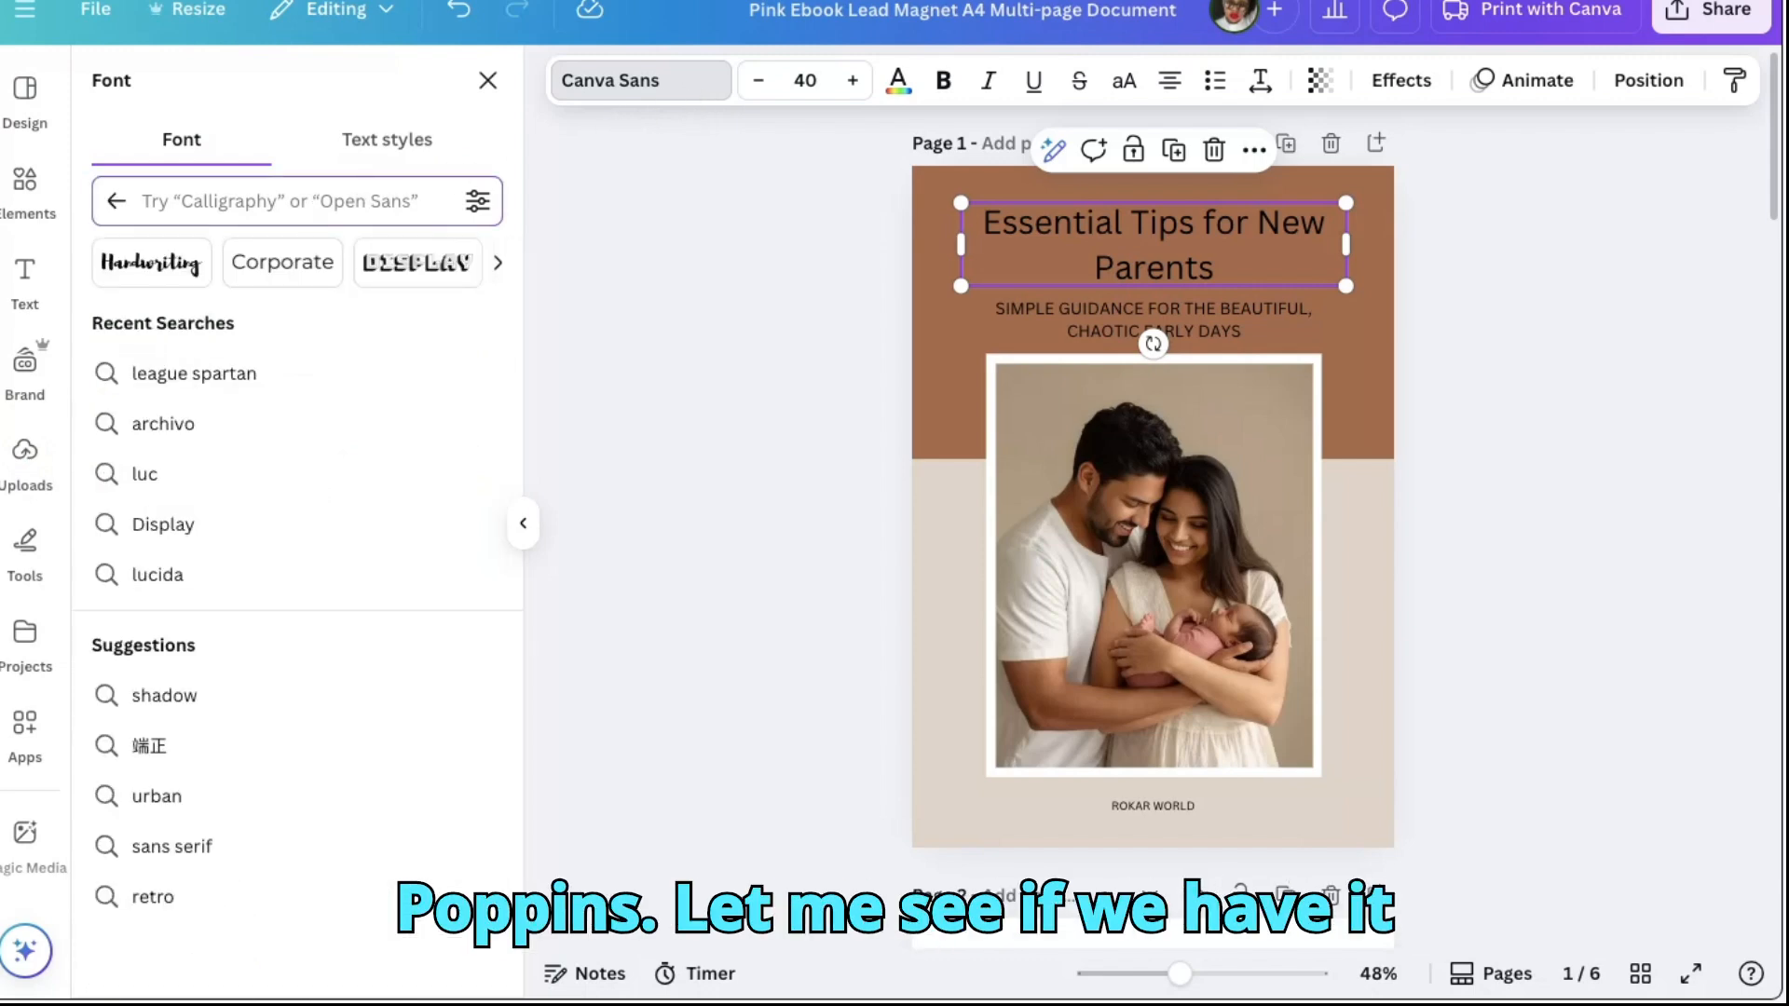
pyautogui.write('po')
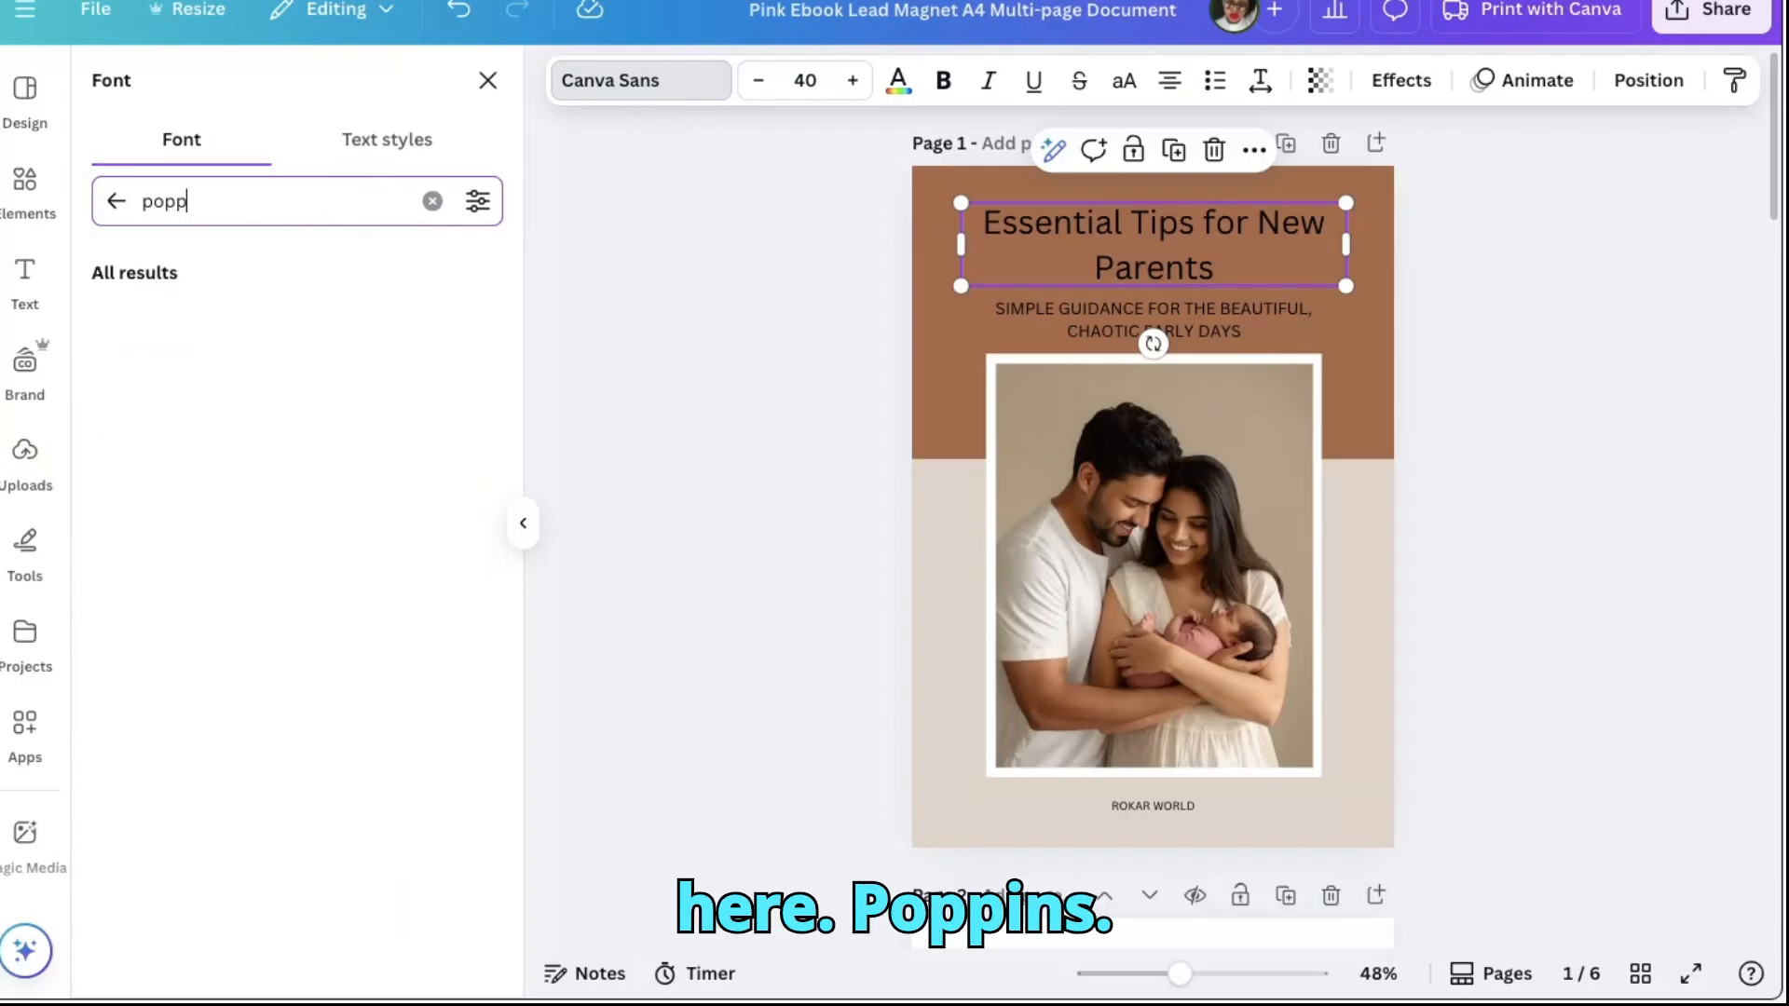
pyautogui.write('ppins')
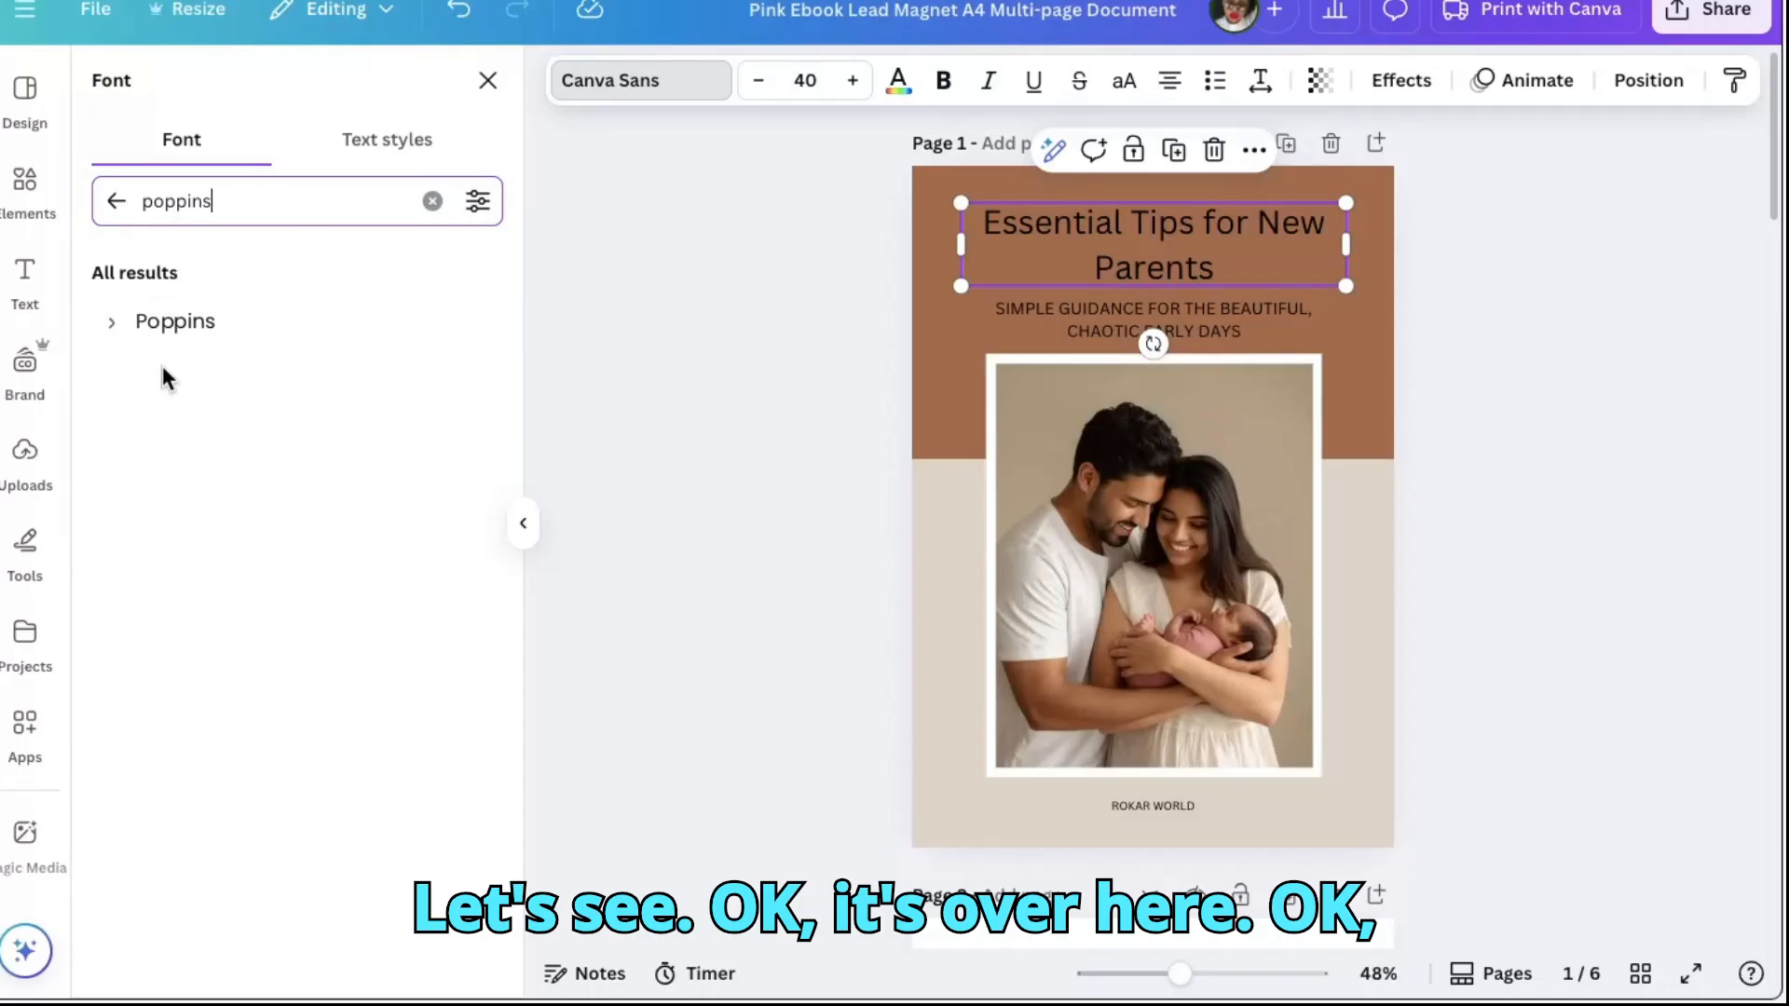
pyautogui.click(194, 324)
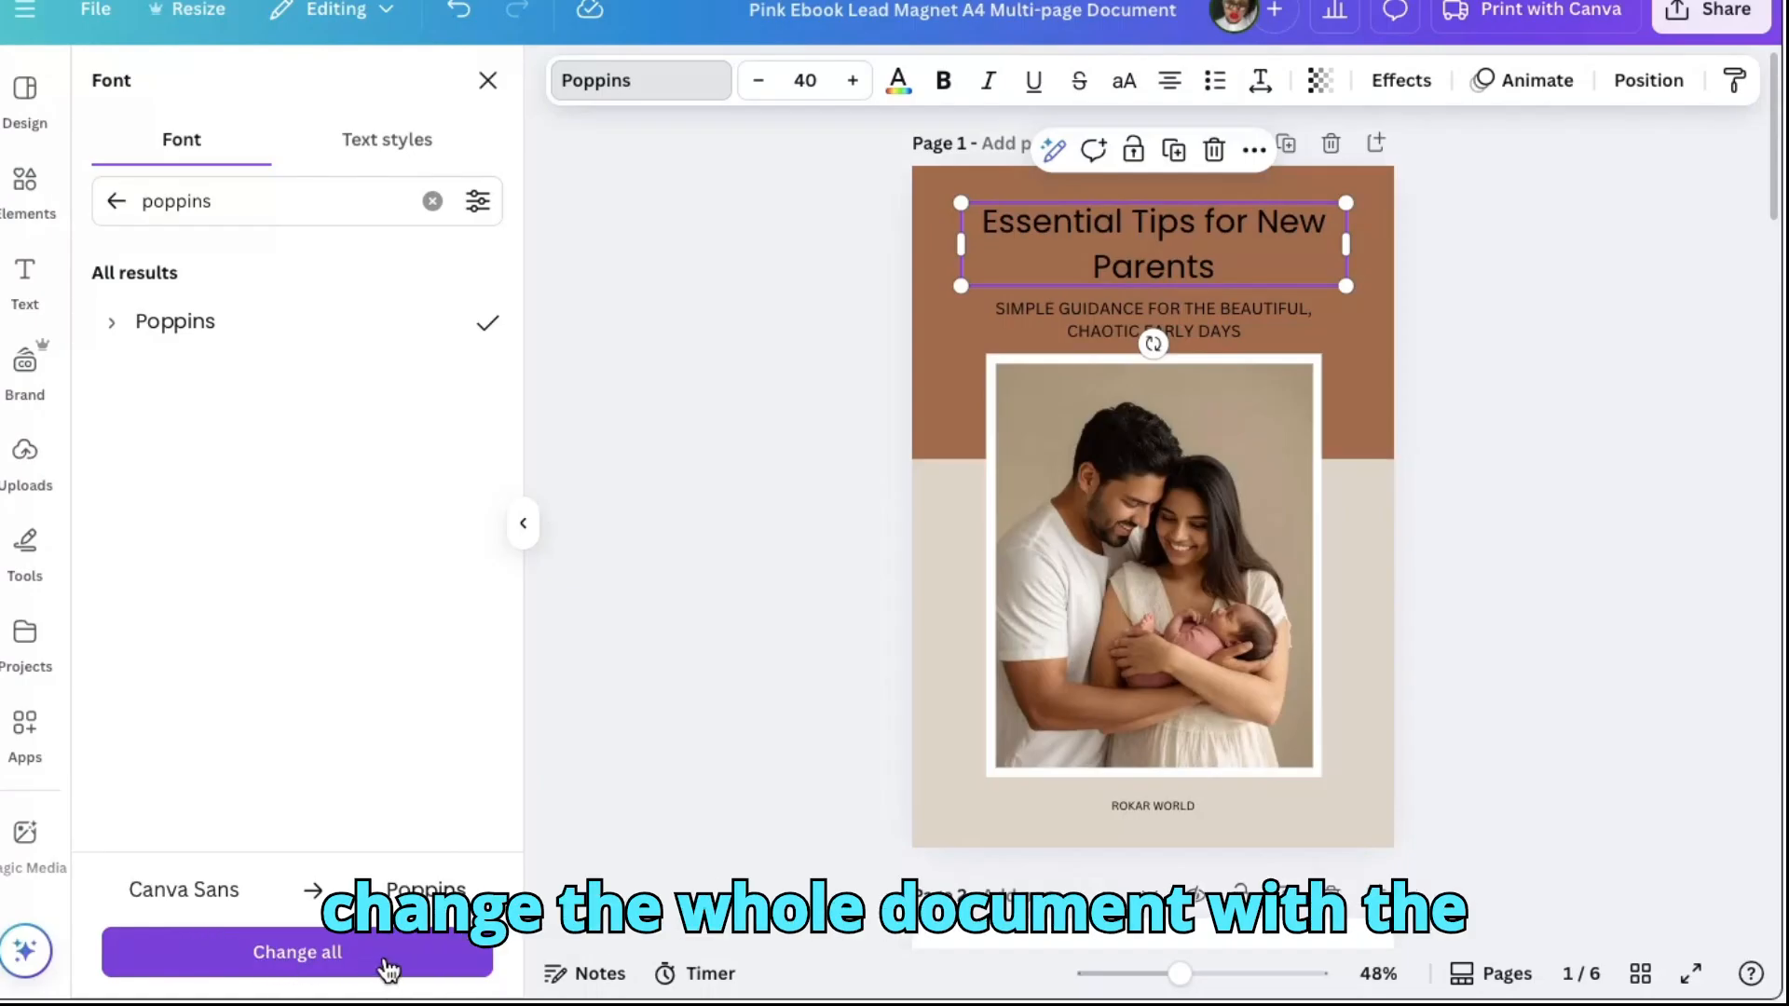
pyautogui.click(329, 957)
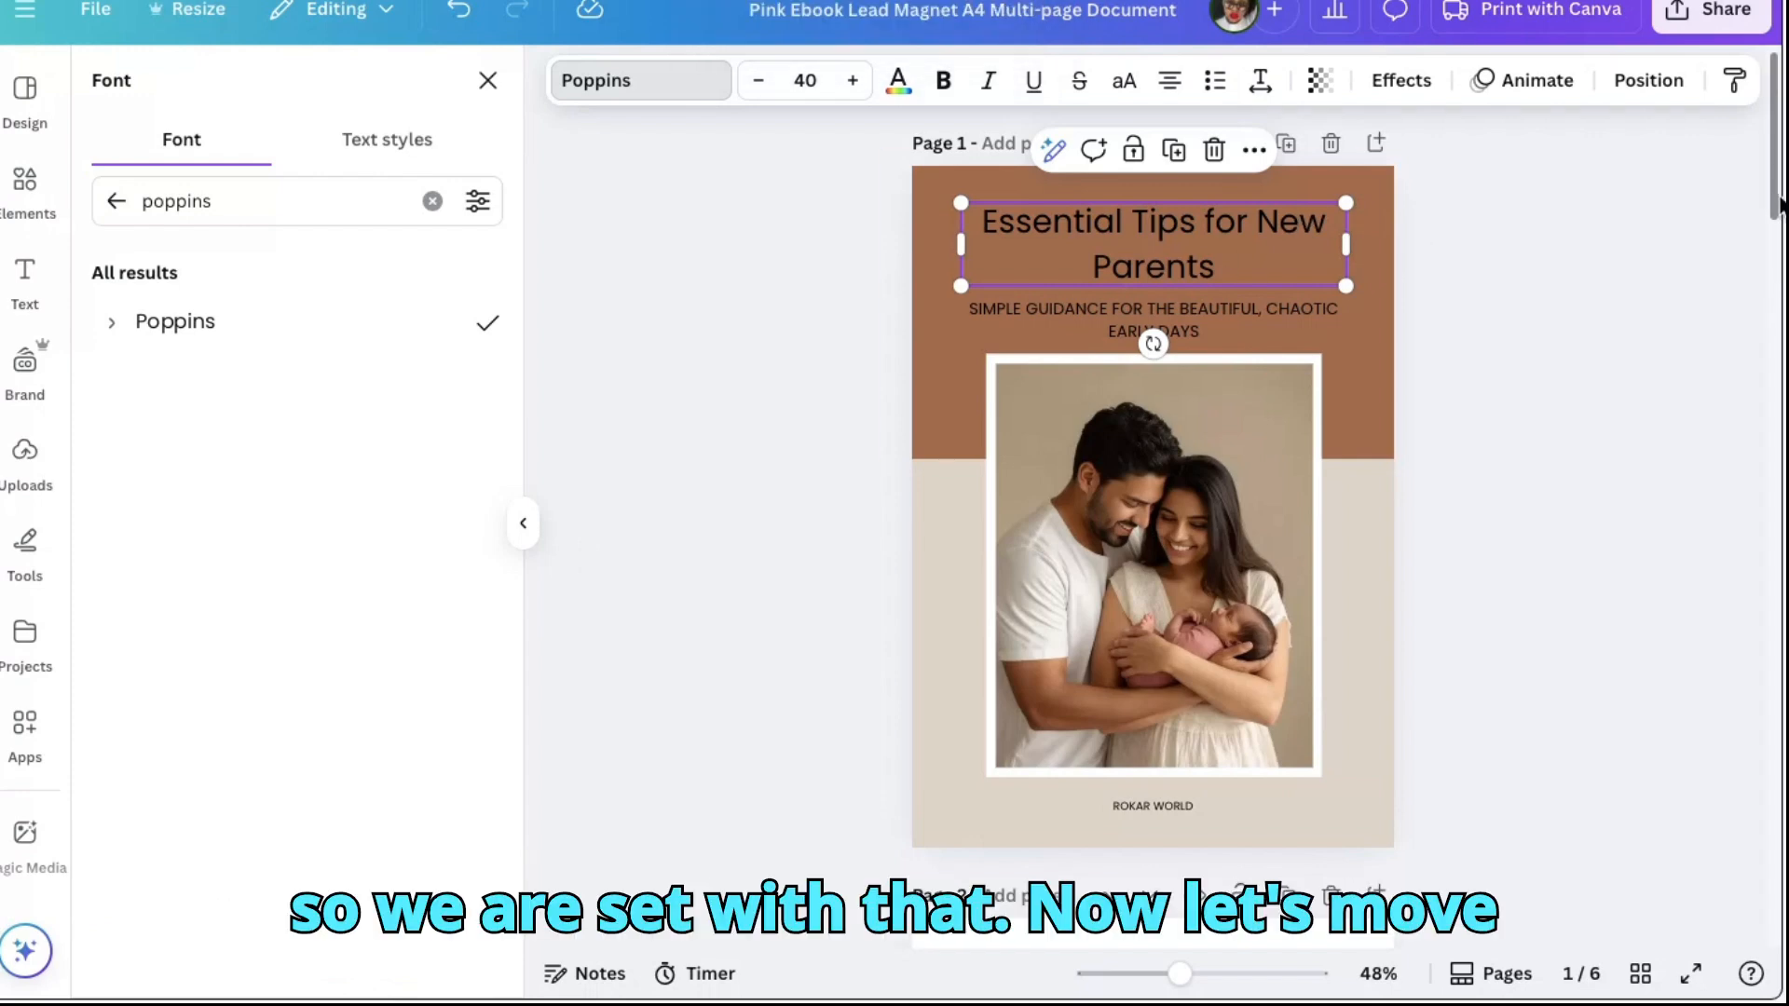
# With page 2 in view, search the design templates for "introduction"
pyautogui.moveTo(1780, 205); pyautogui.dragTo(1780, 316)
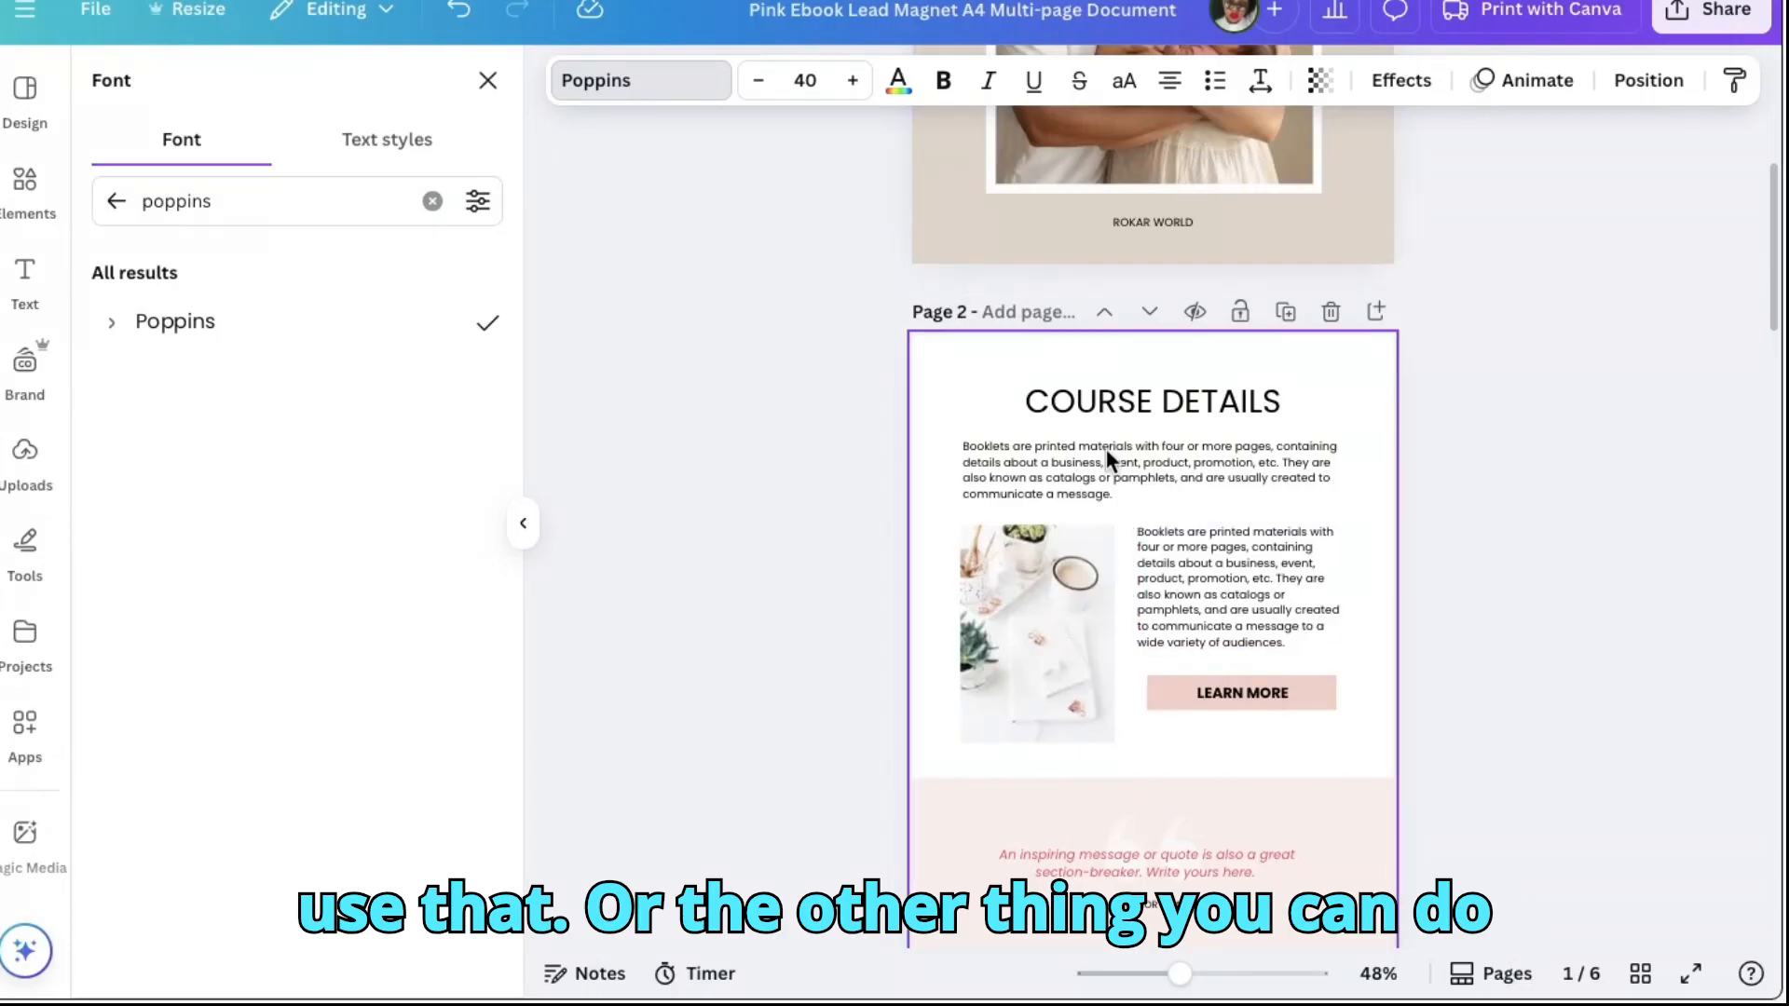
pyautogui.click(26, 90)
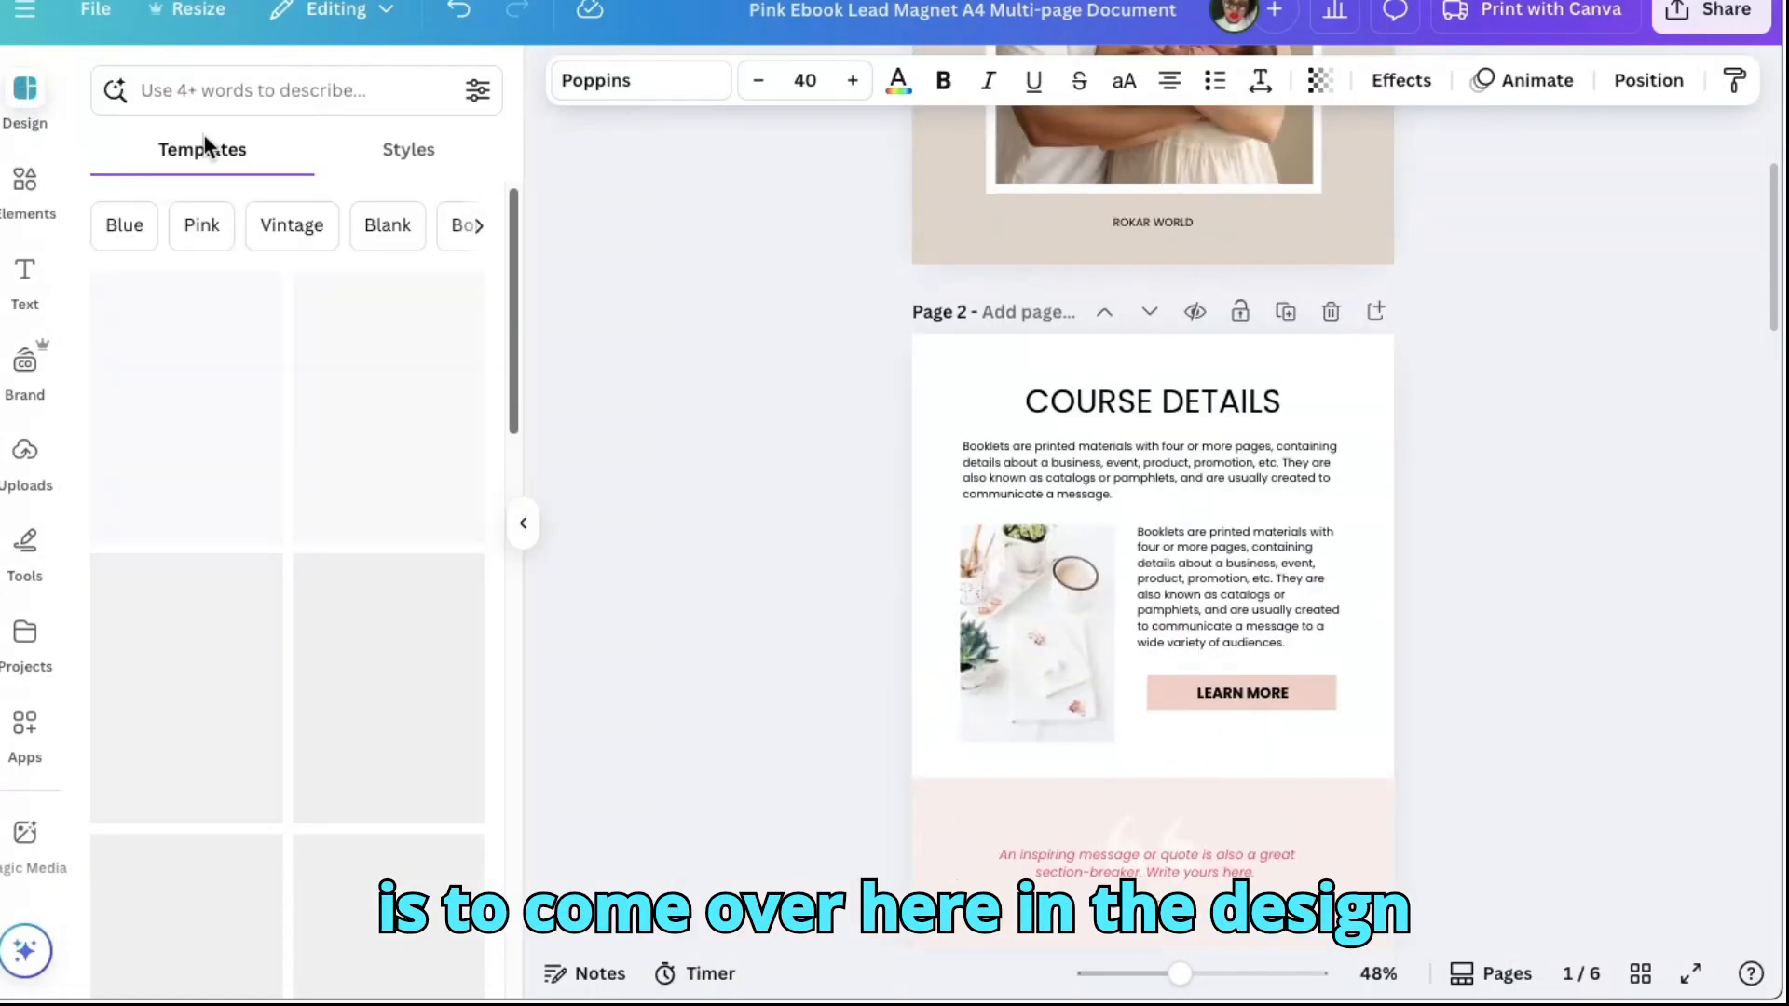
pyautogui.click(240, 82)
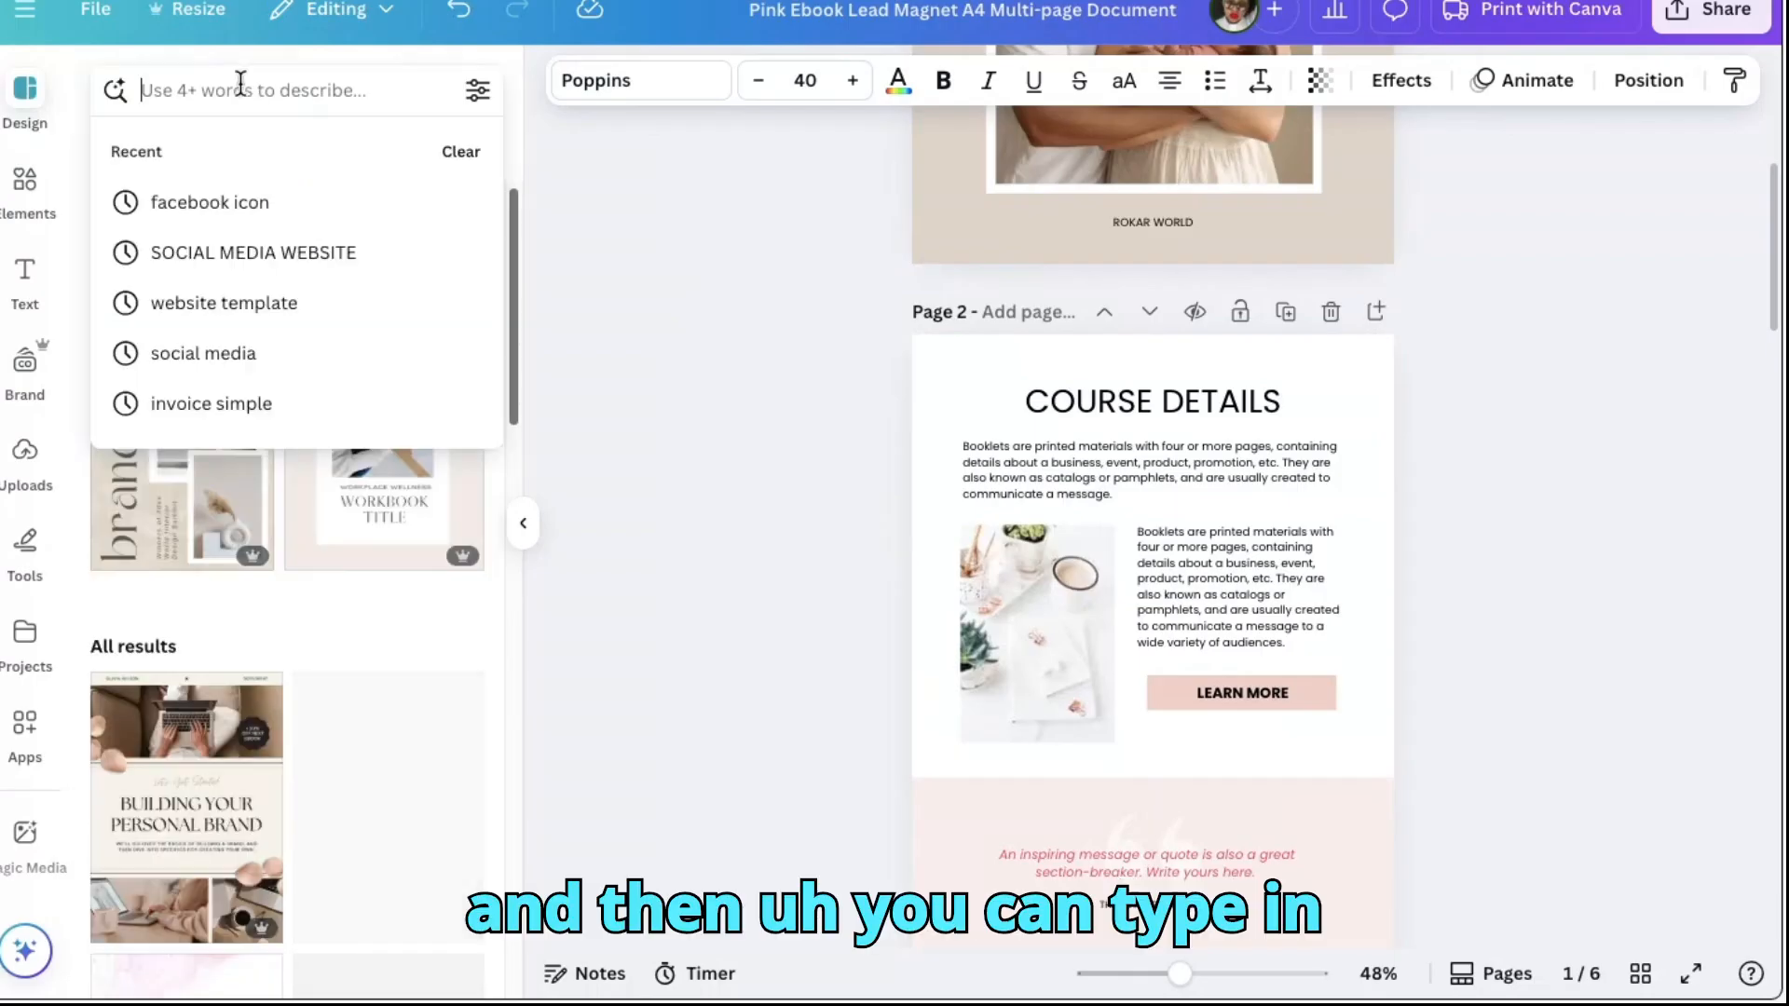
pyautogui.write('in')
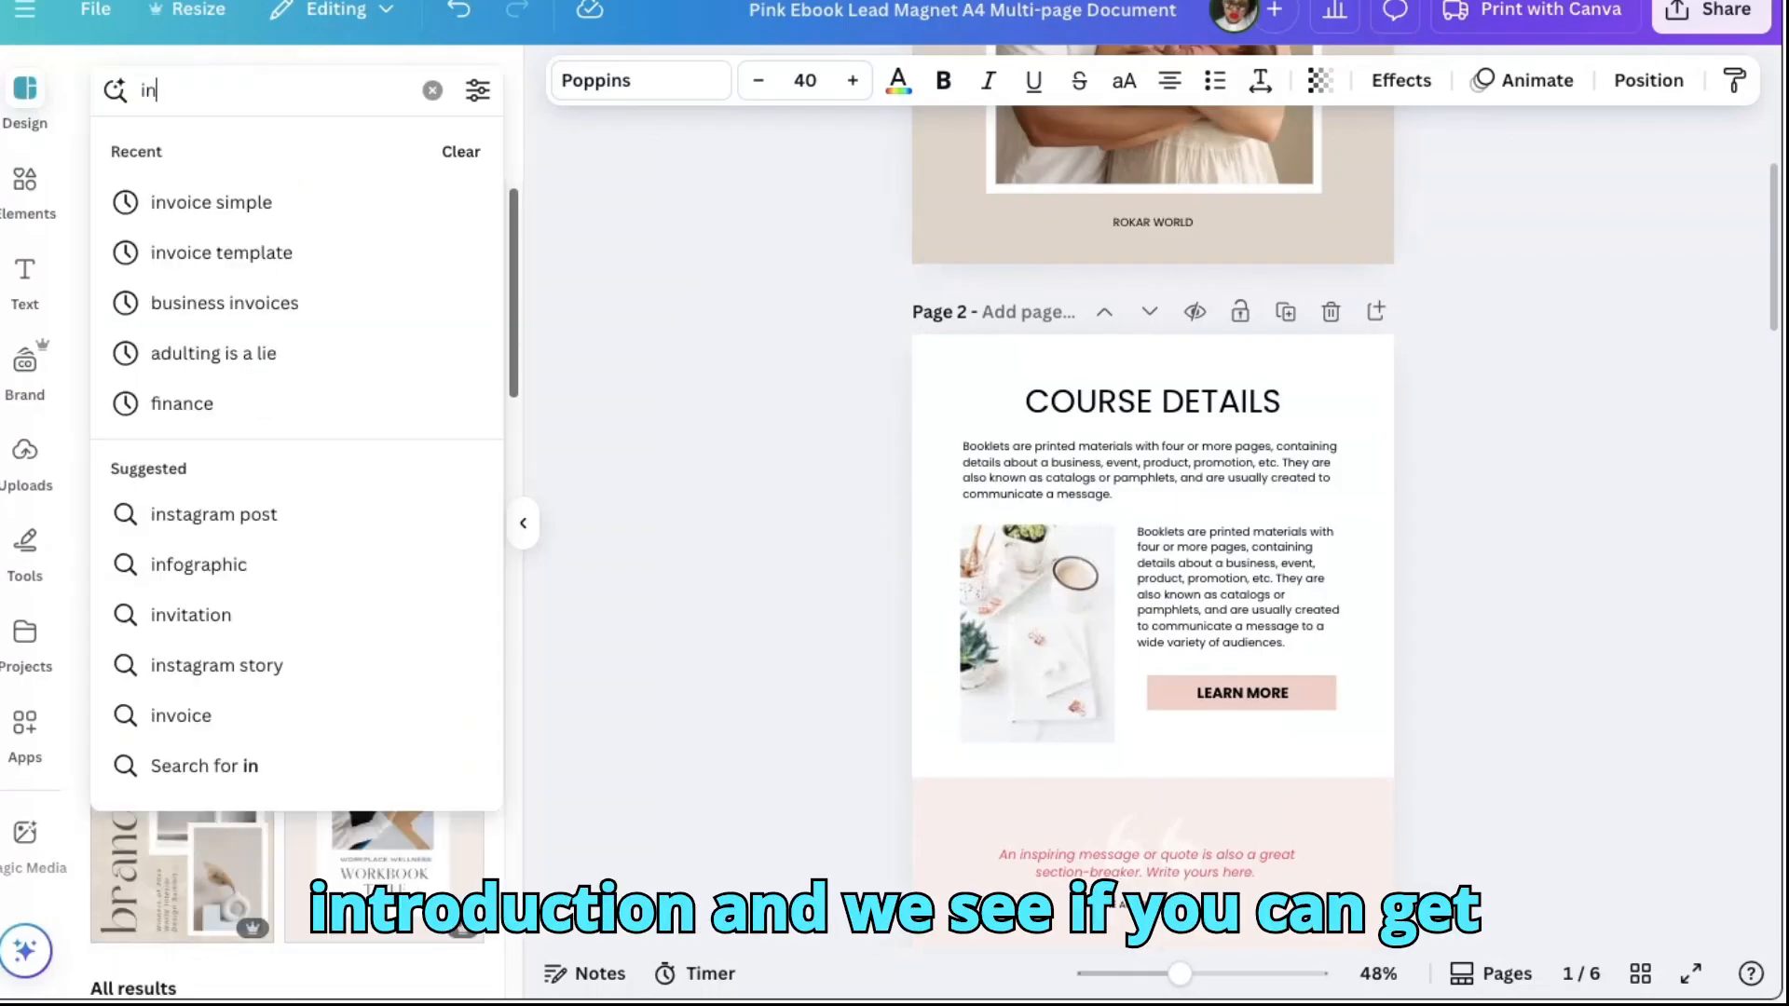
pyautogui.write('tro')
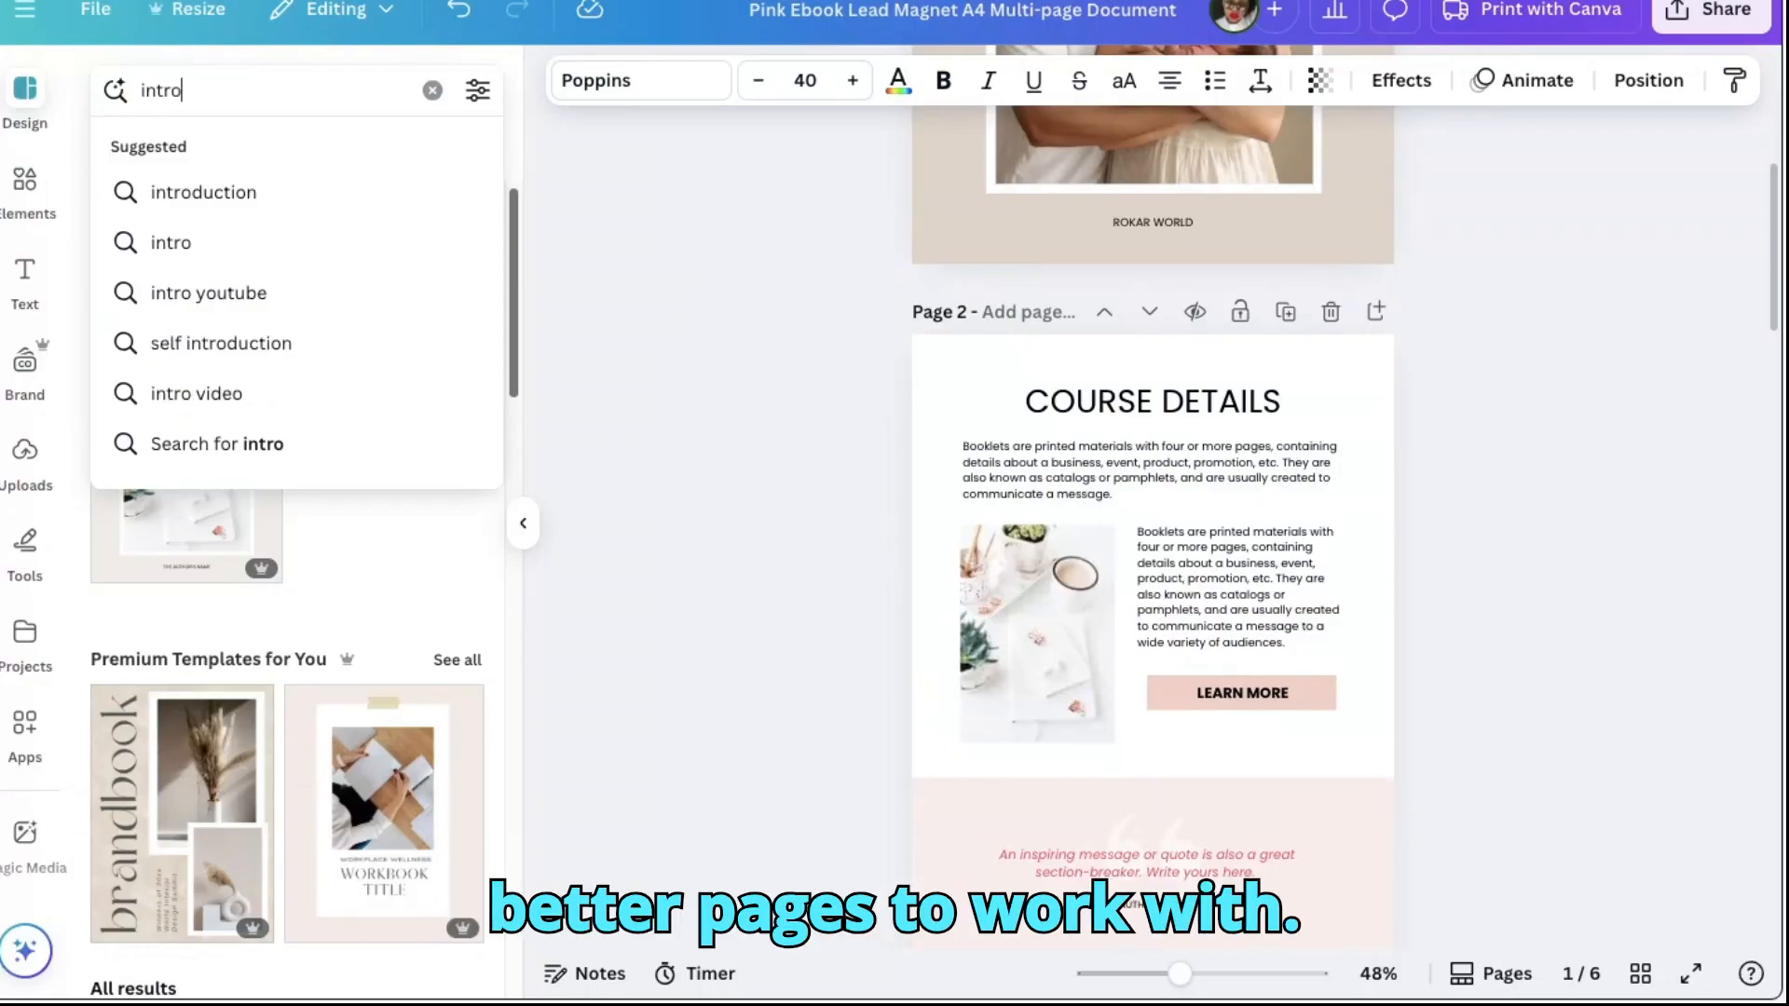
pyautogui.write('duction')
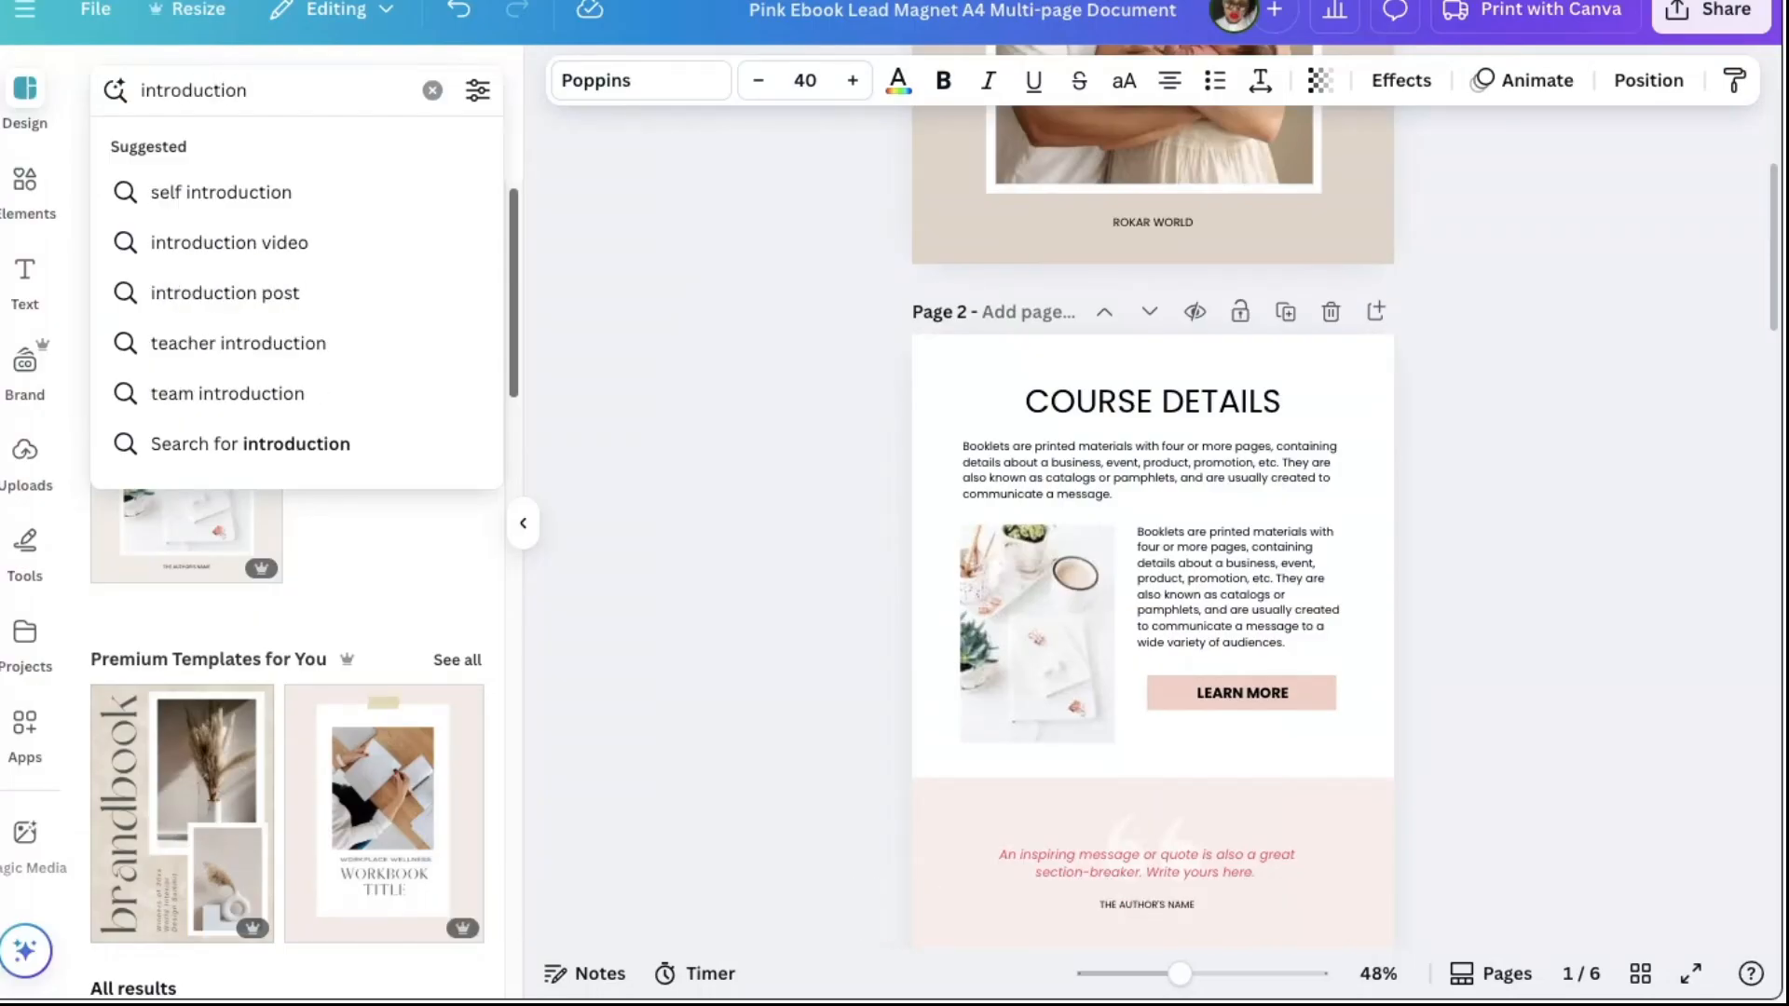
pyautogui.press('Return')
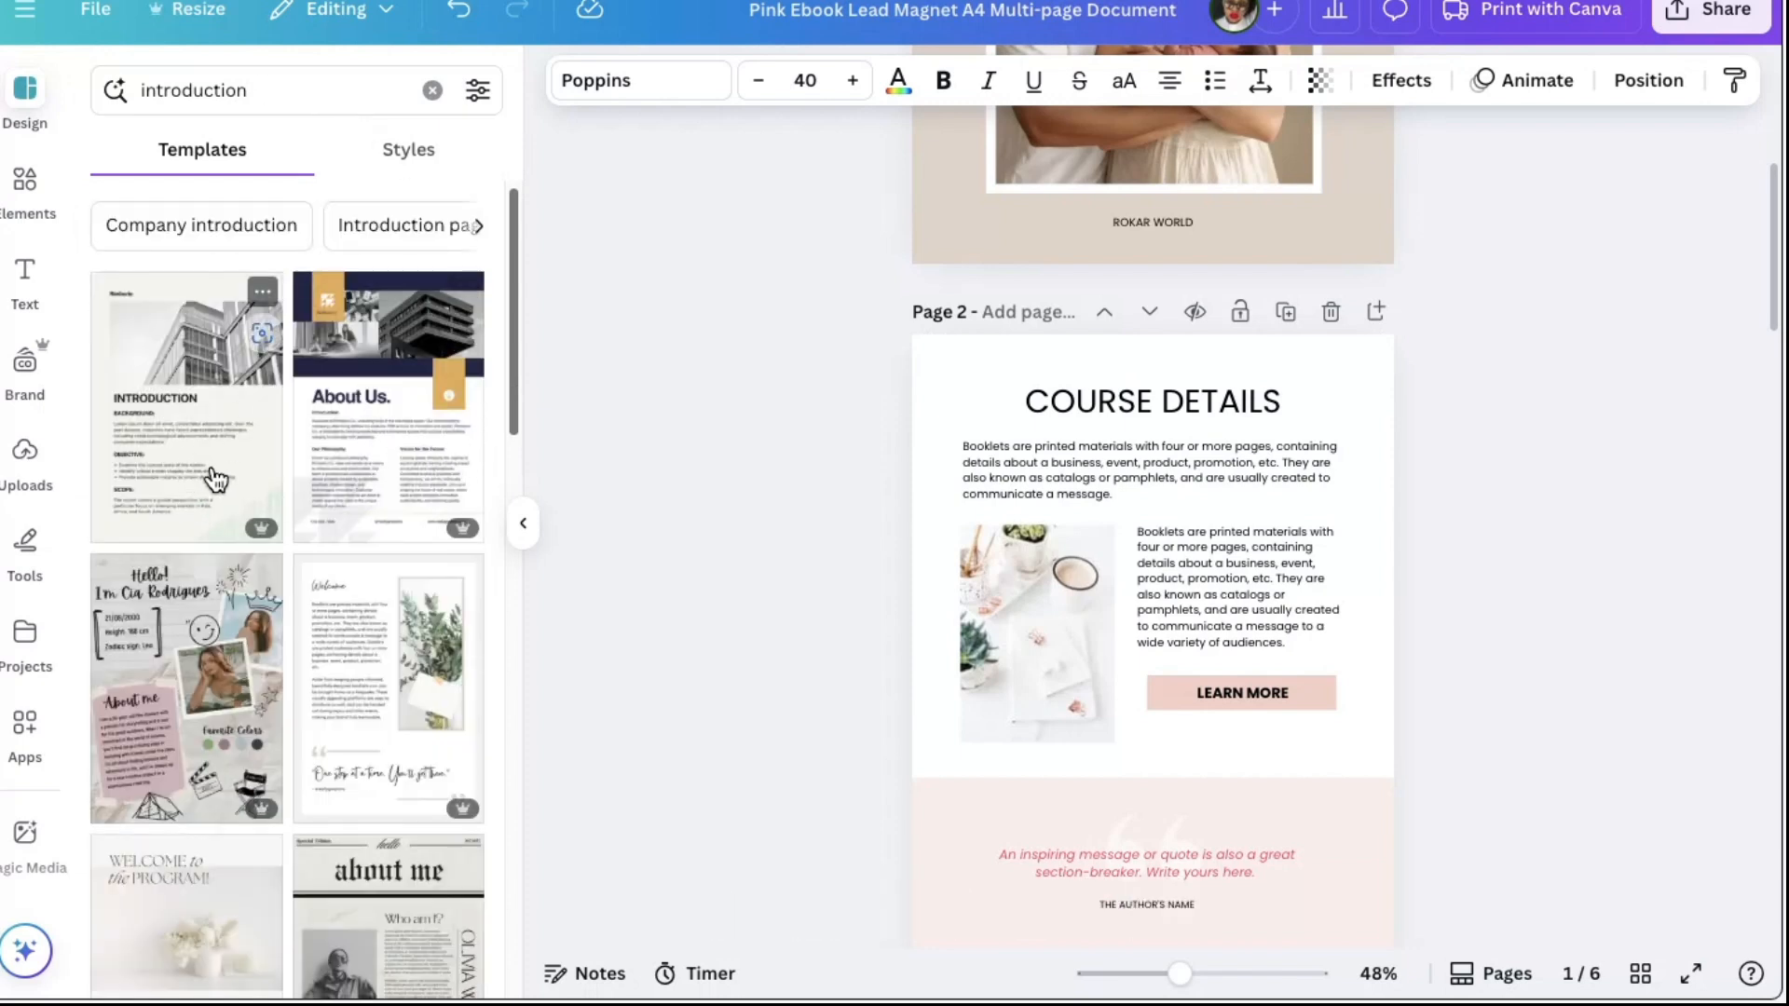
# Apply the pink Beige Minimalist Workbook Welcome Cover Page template with the round portrait to page 2
pyautogui.moveTo(519, 424); pyautogui.dragTo(531, 613)
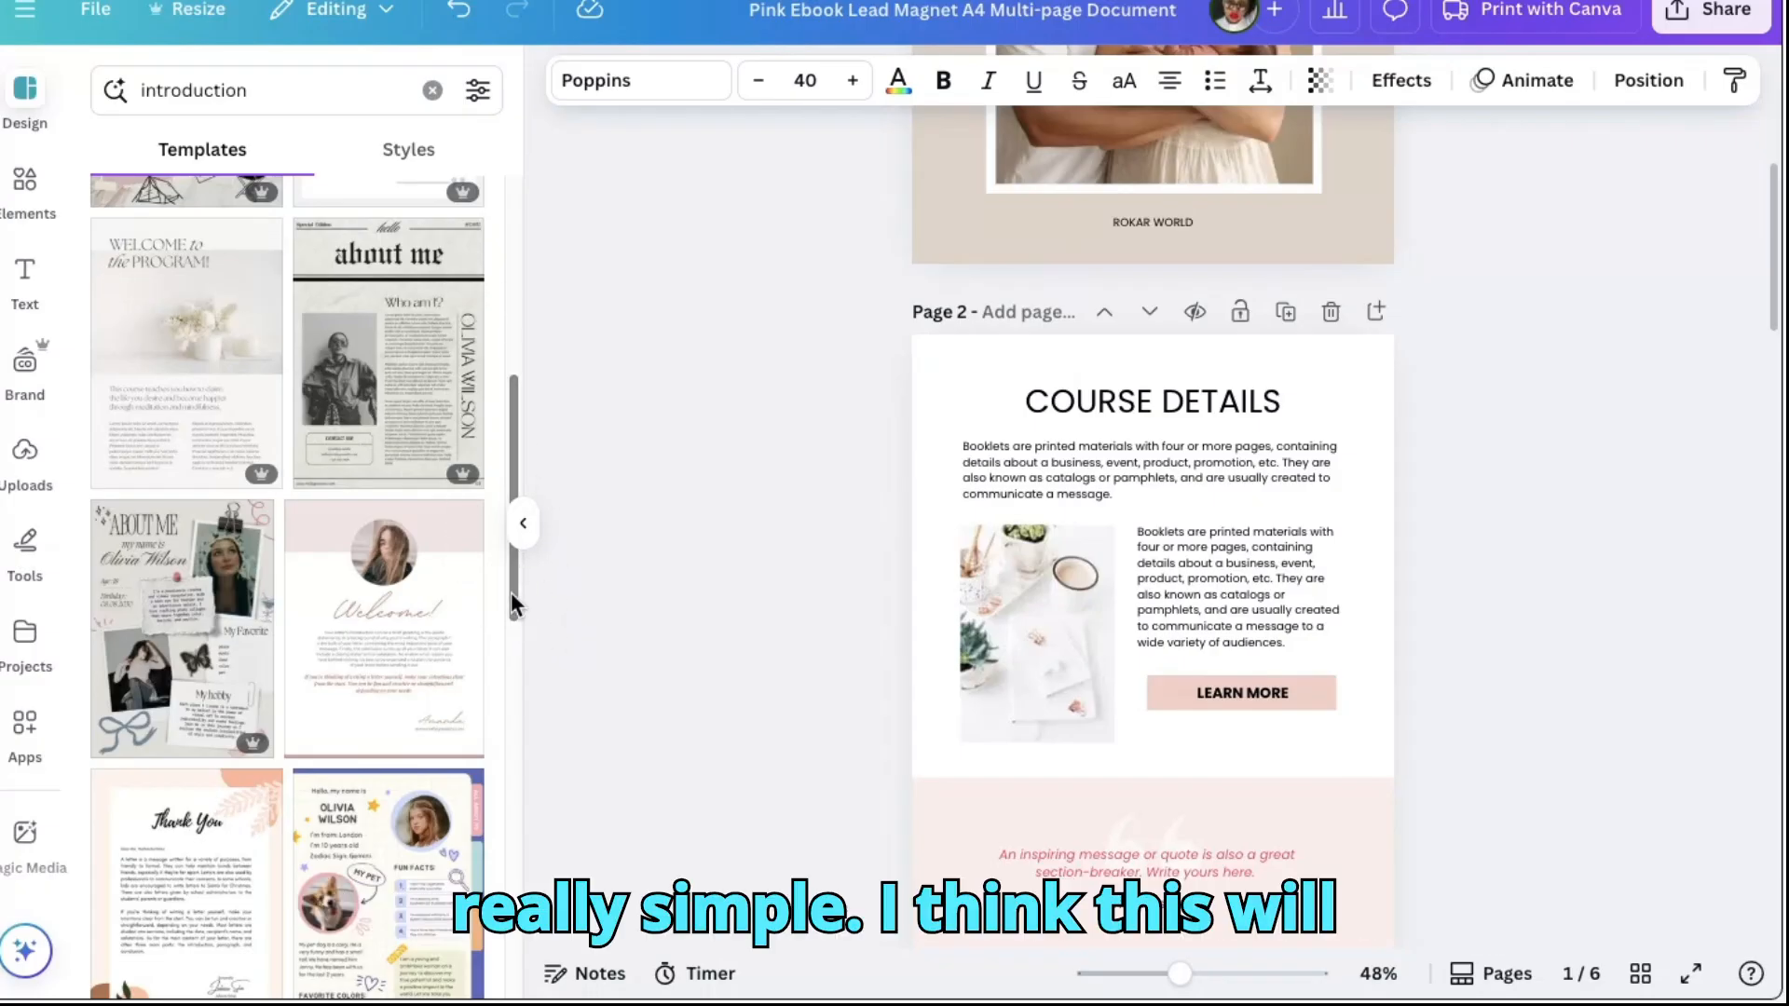
pyautogui.moveTo(511, 594); pyautogui.dragTo(515, 637)
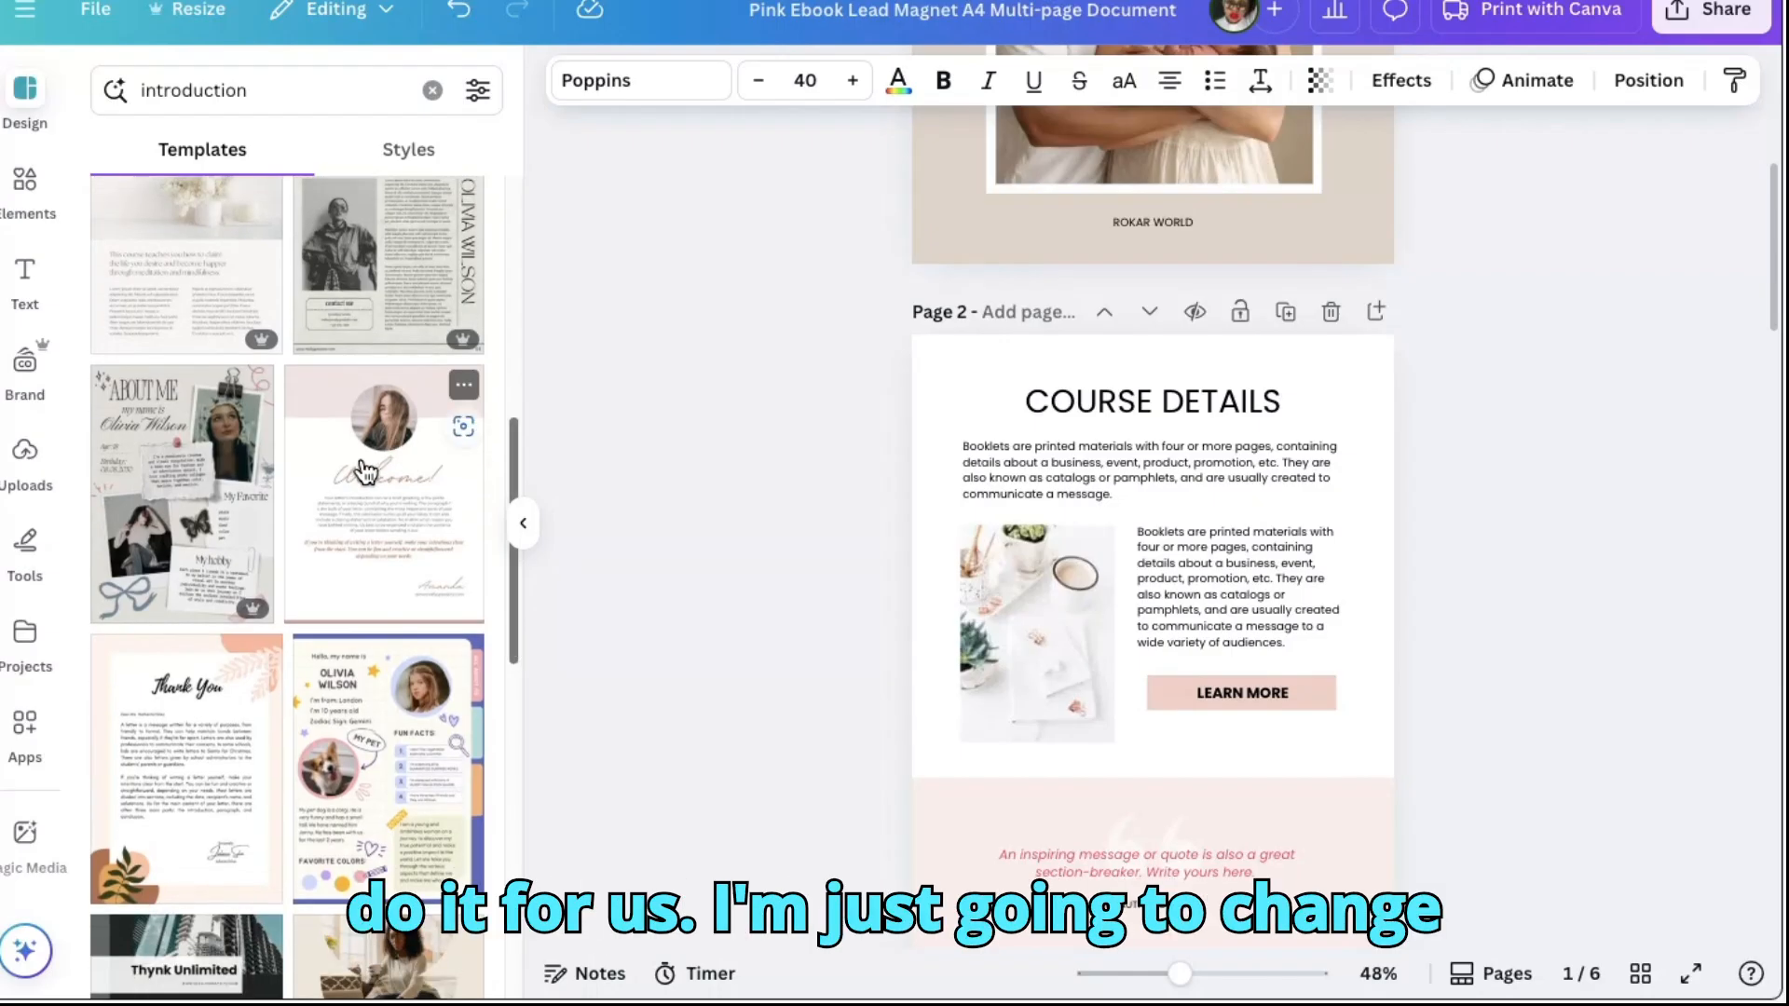
pyautogui.moveTo(363, 466); pyautogui.dragTo(605, 581)
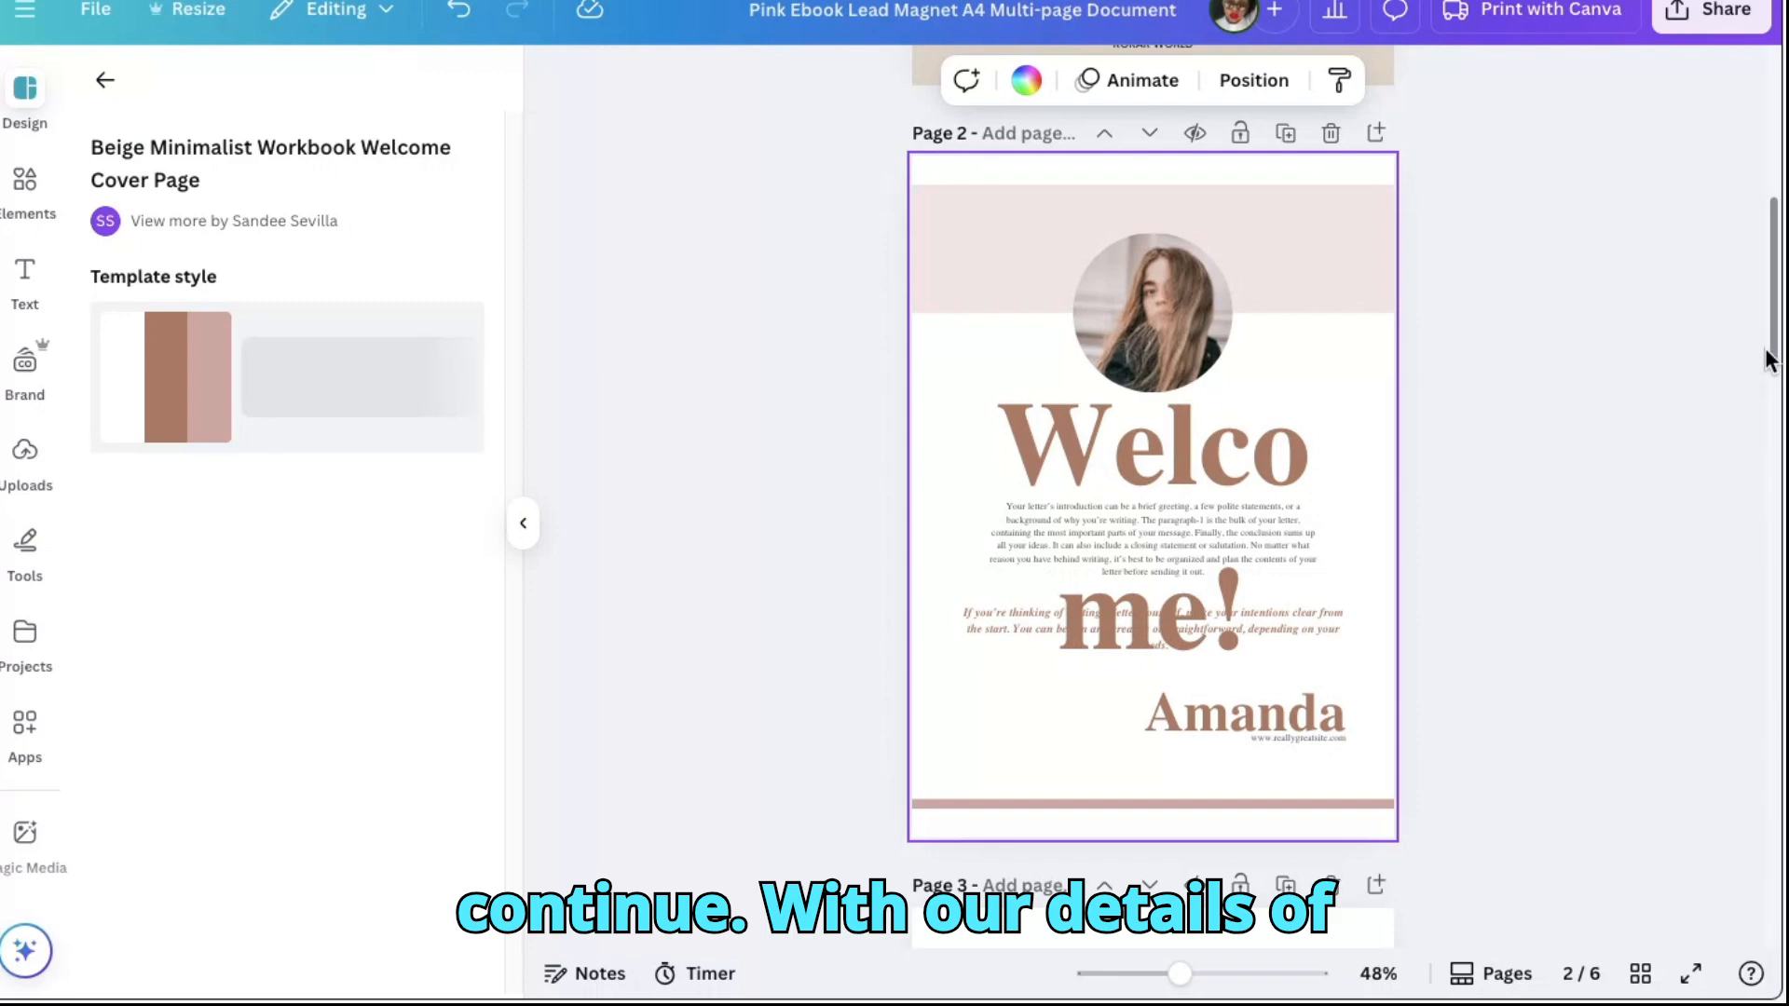
pyautogui.moveTo(1765, 358)
pyautogui.mouseDown()
pyautogui.moveTo(1768, 398)
pyautogui.moveTo(1770, 371)
pyautogui.mouseUp()
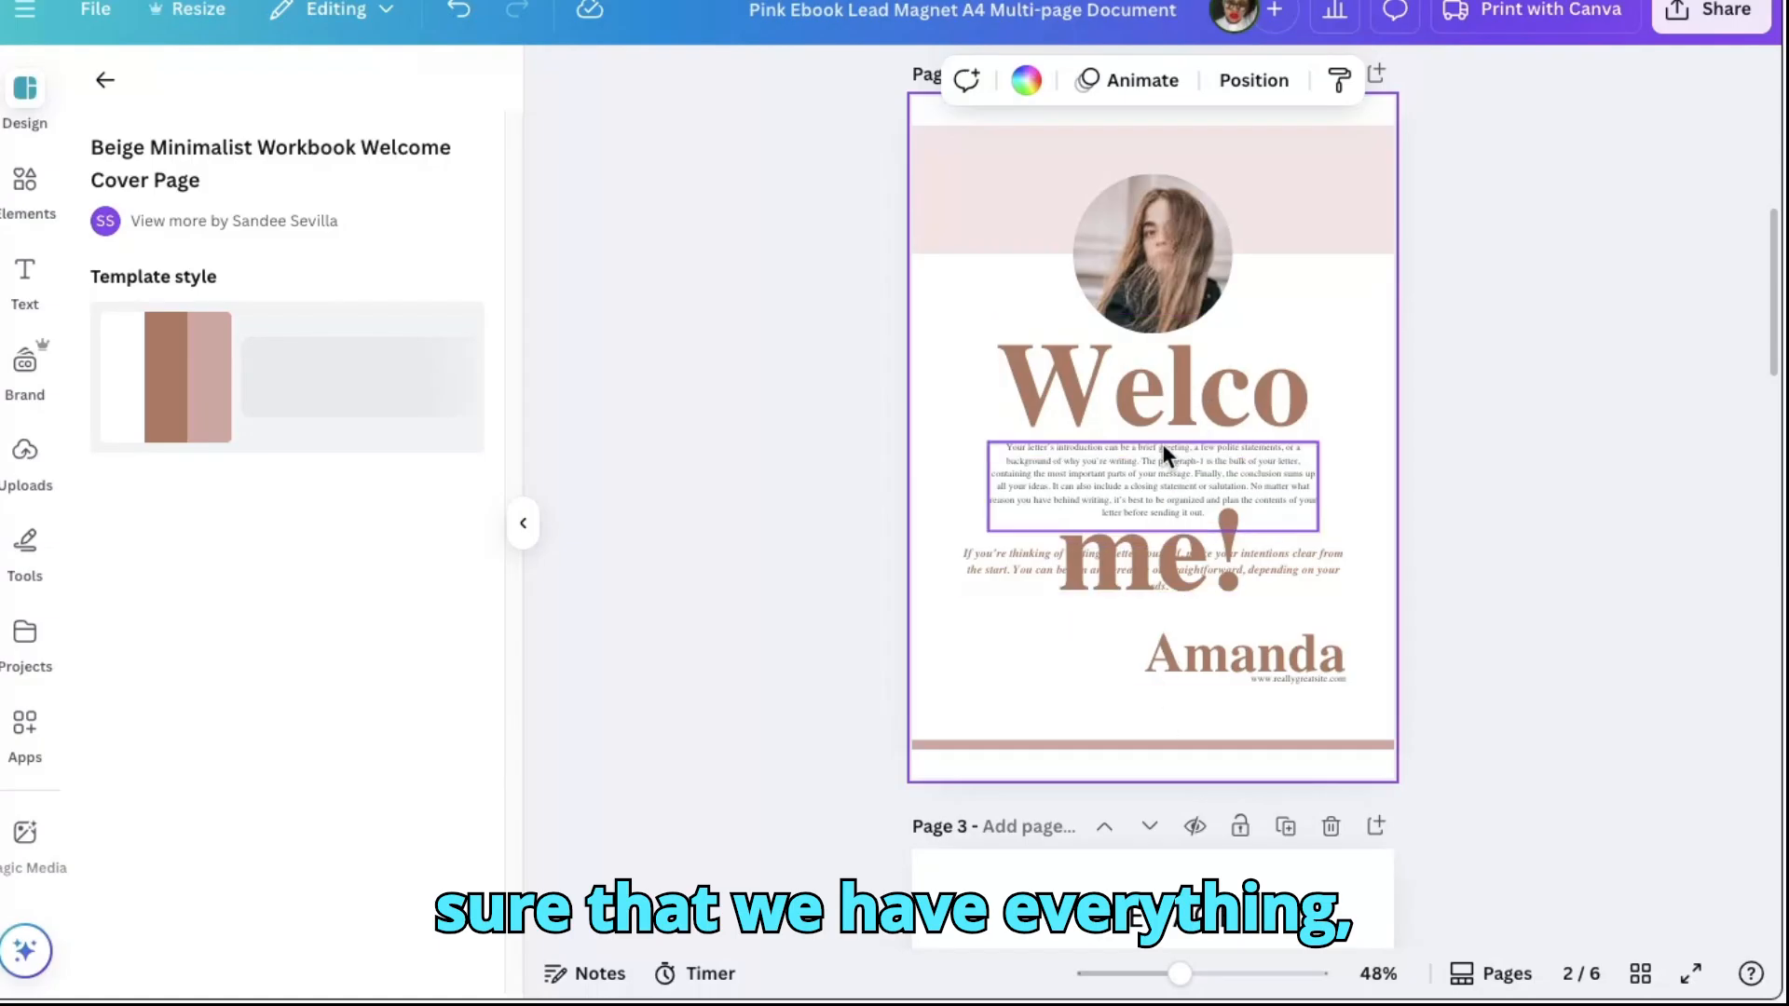
# Scale page 2's "Welcome!" heading down to size 118 and widen its text box to about the paragraph's width
pyautogui.click(1170, 348)
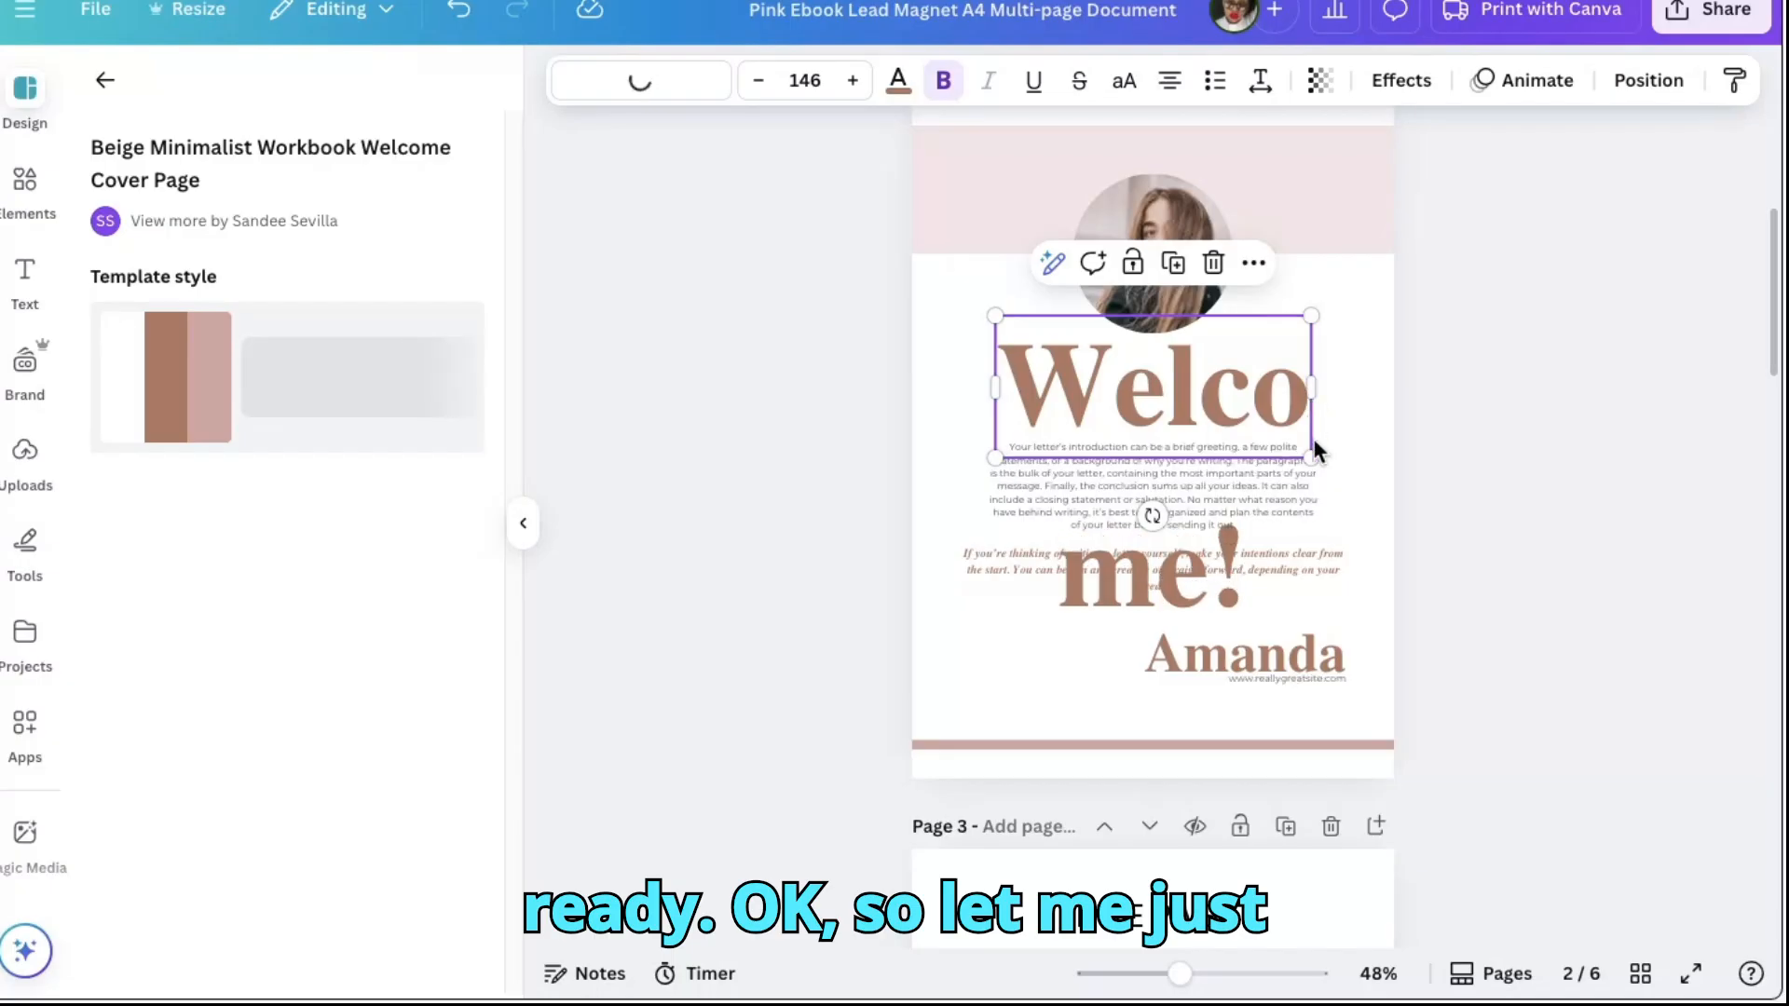
pyautogui.moveTo(1311, 457); pyautogui.dragTo(1250, 429)
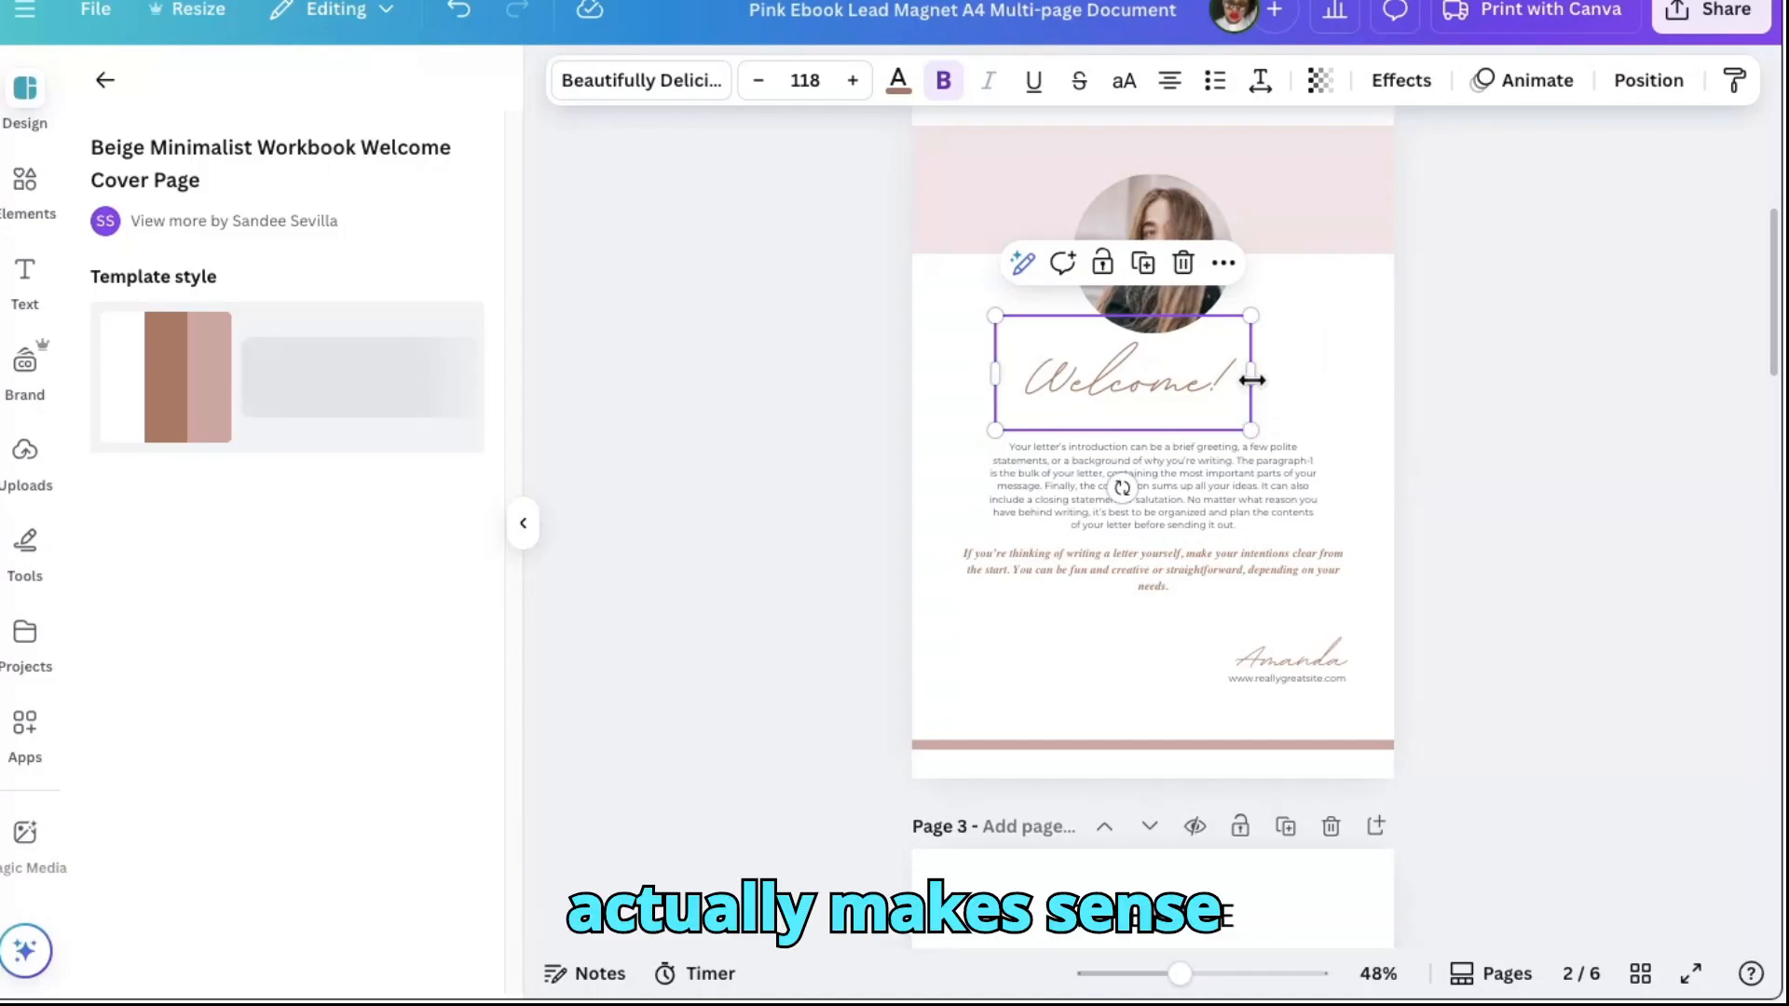
pyautogui.moveTo(1251, 379); pyautogui.dragTo(1318, 391)
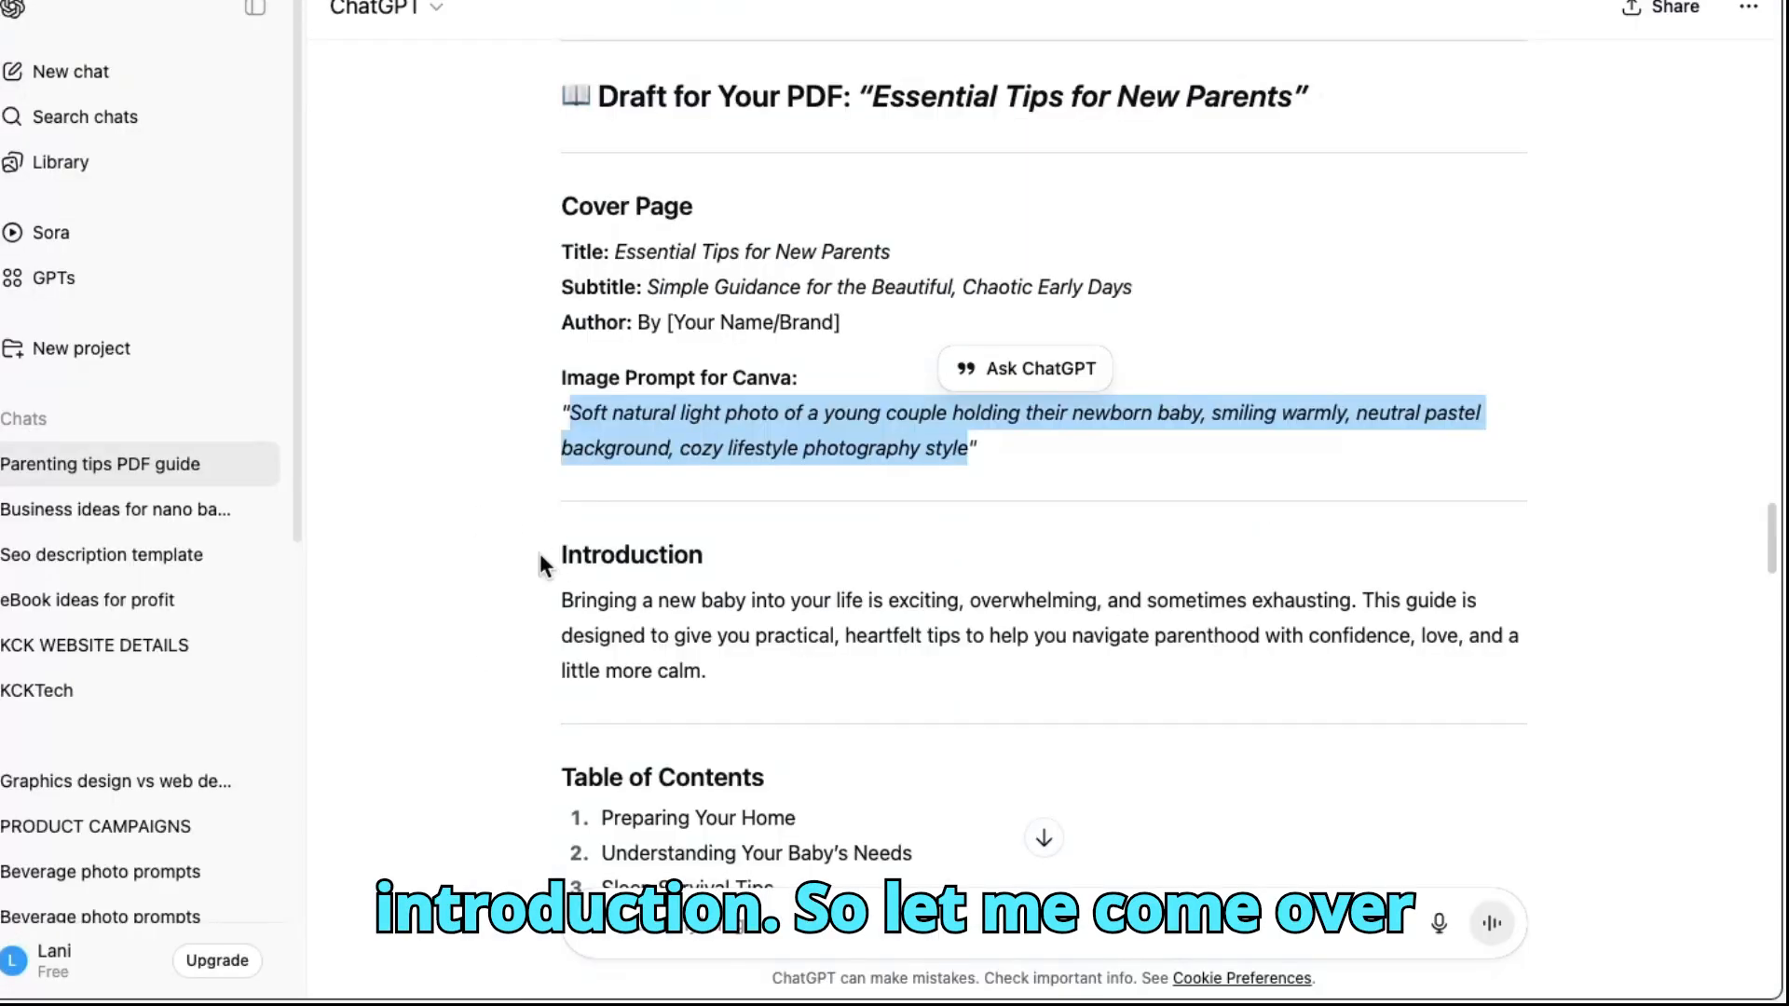
# Copy the heading "Introduction" from the ChatGPT draft and paste it over the "Welcome!" heading on page 2 of the design
pyautogui.moveTo(560, 555); pyautogui.dragTo(725, 563)
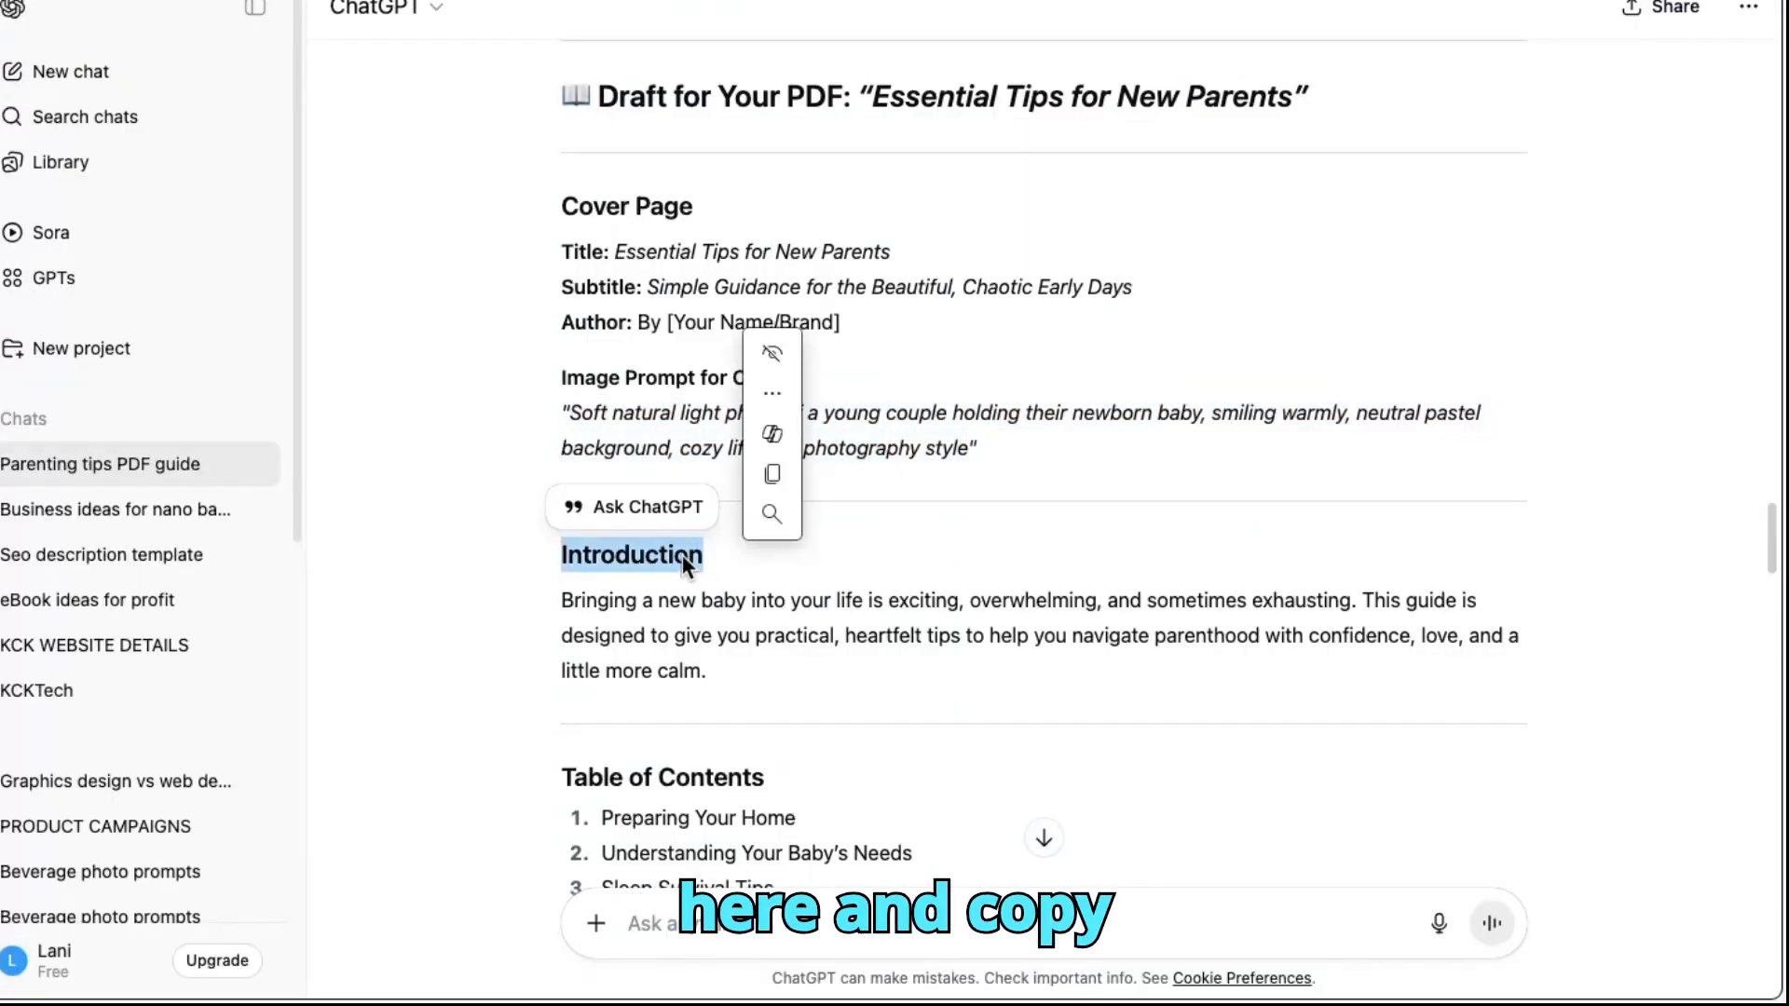
pyautogui.click(781, 471)
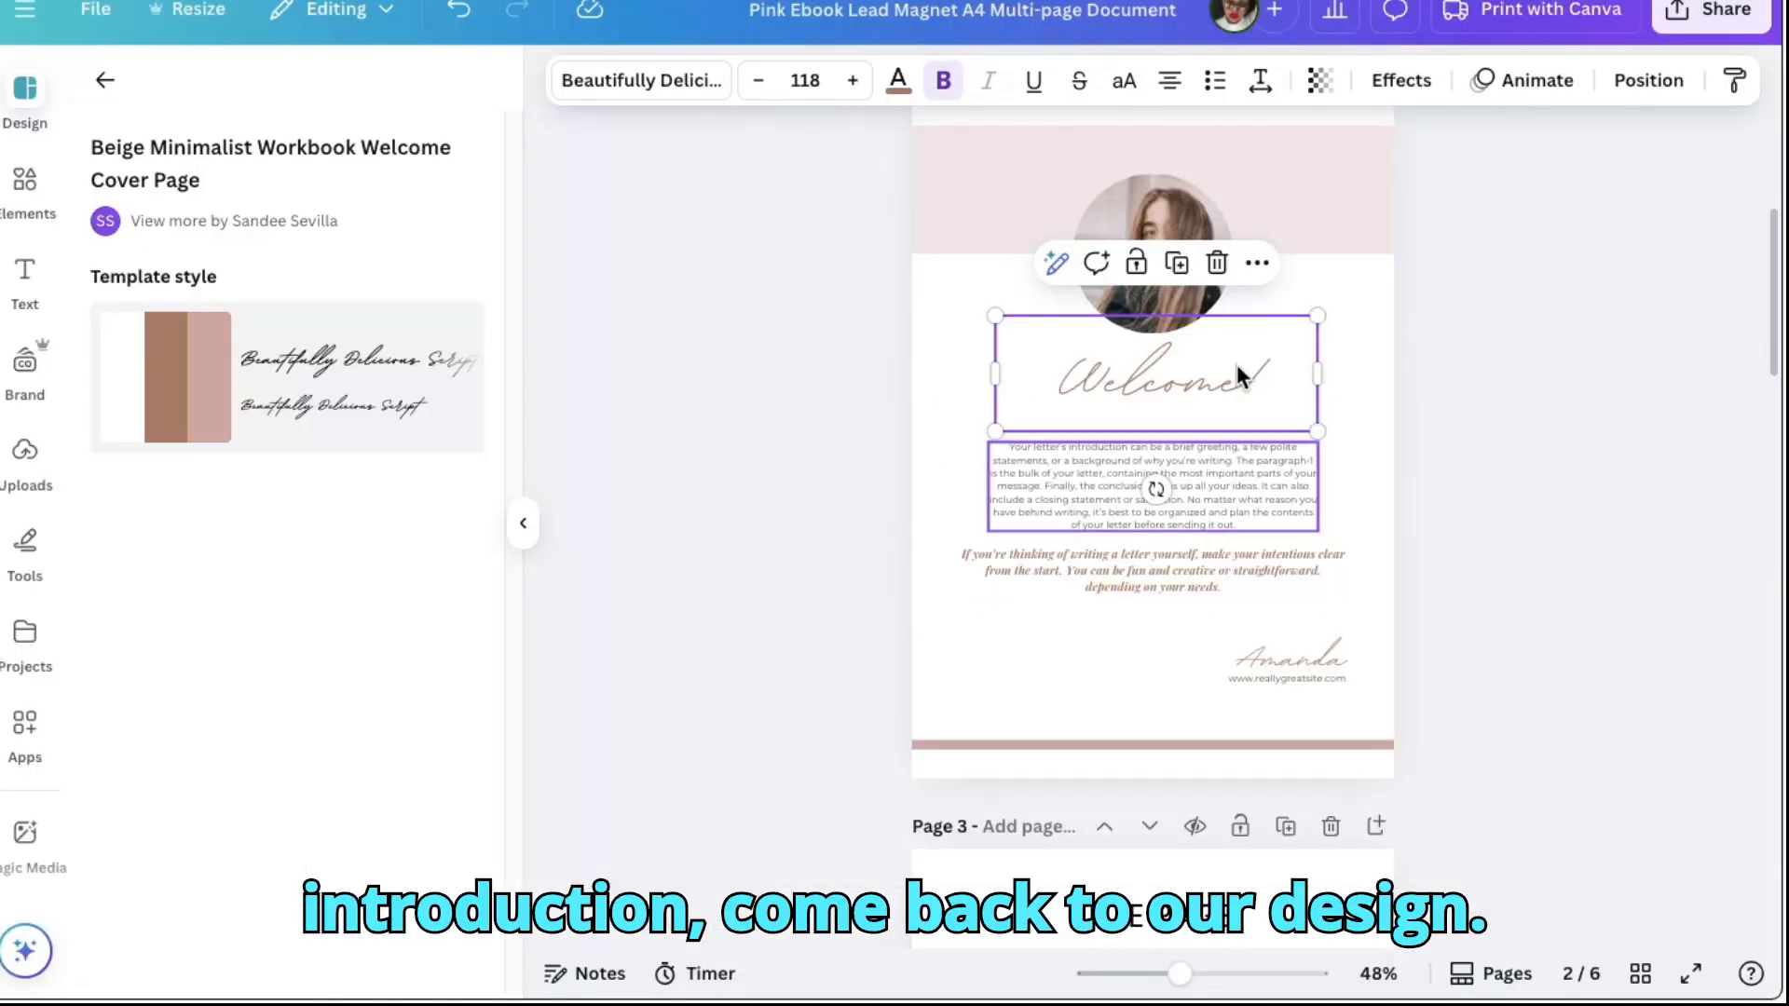
pyautogui.doubleClick(1263, 391)
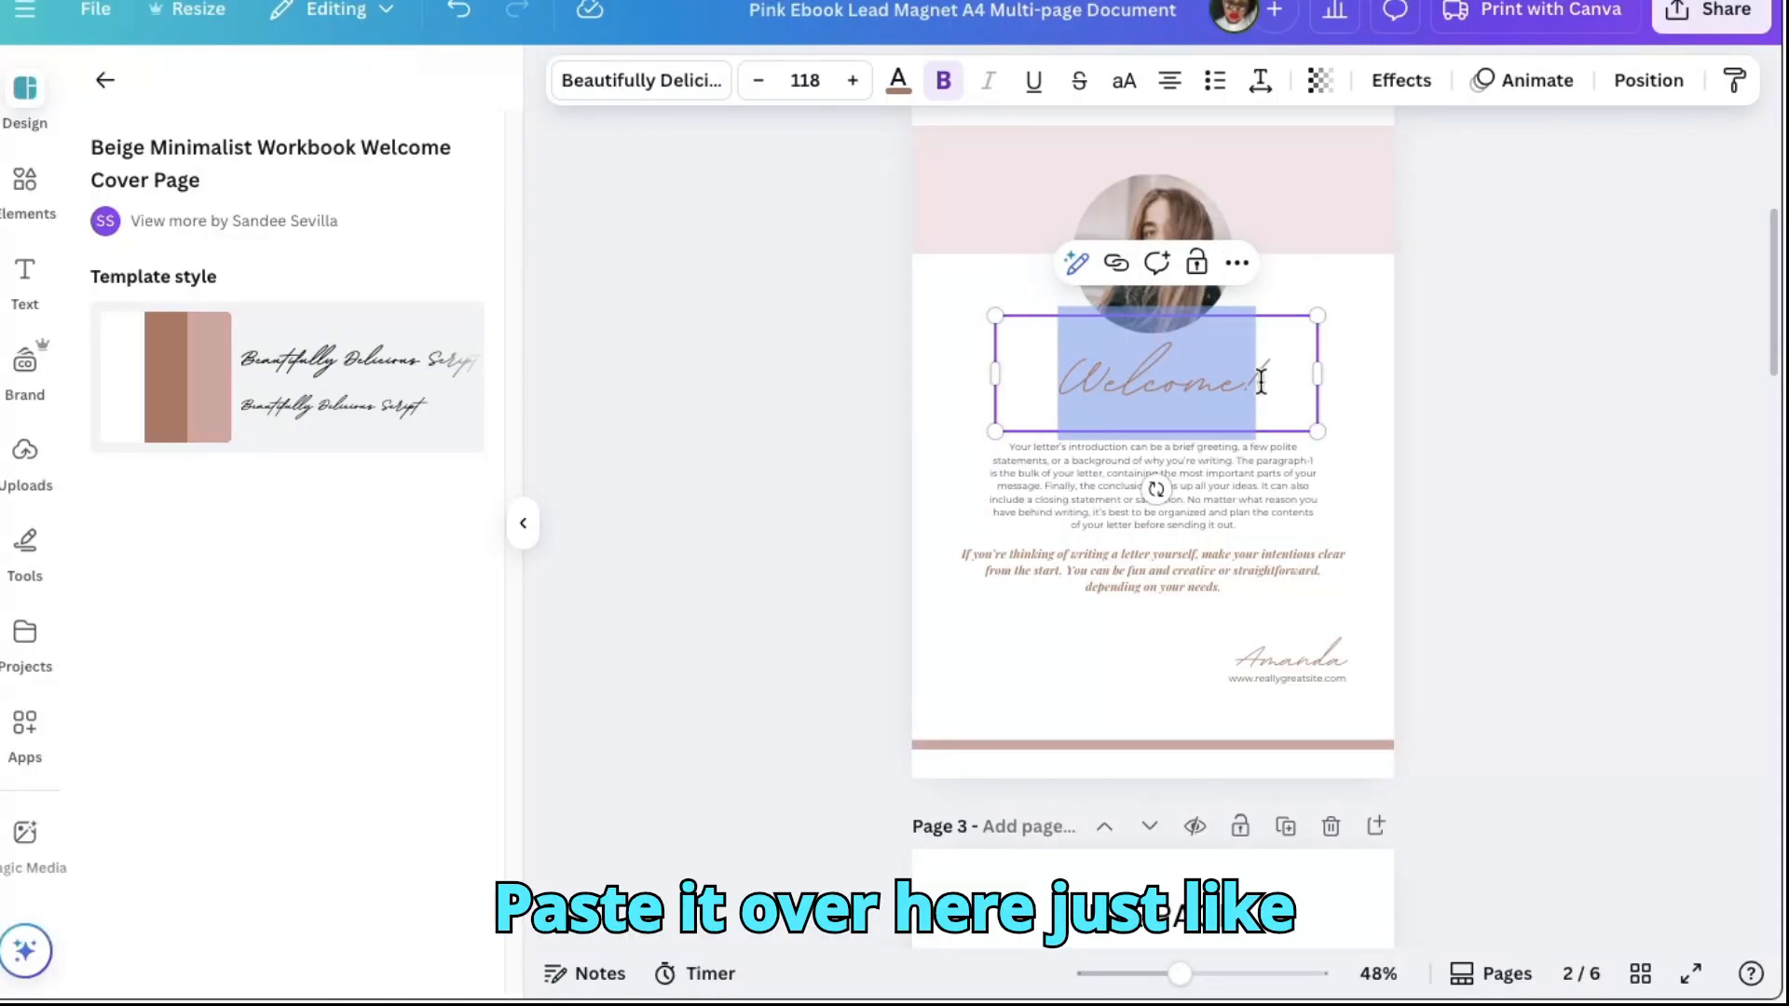
pyautogui.rightClick(1194, 400)
pyautogui.click(1269, 496)
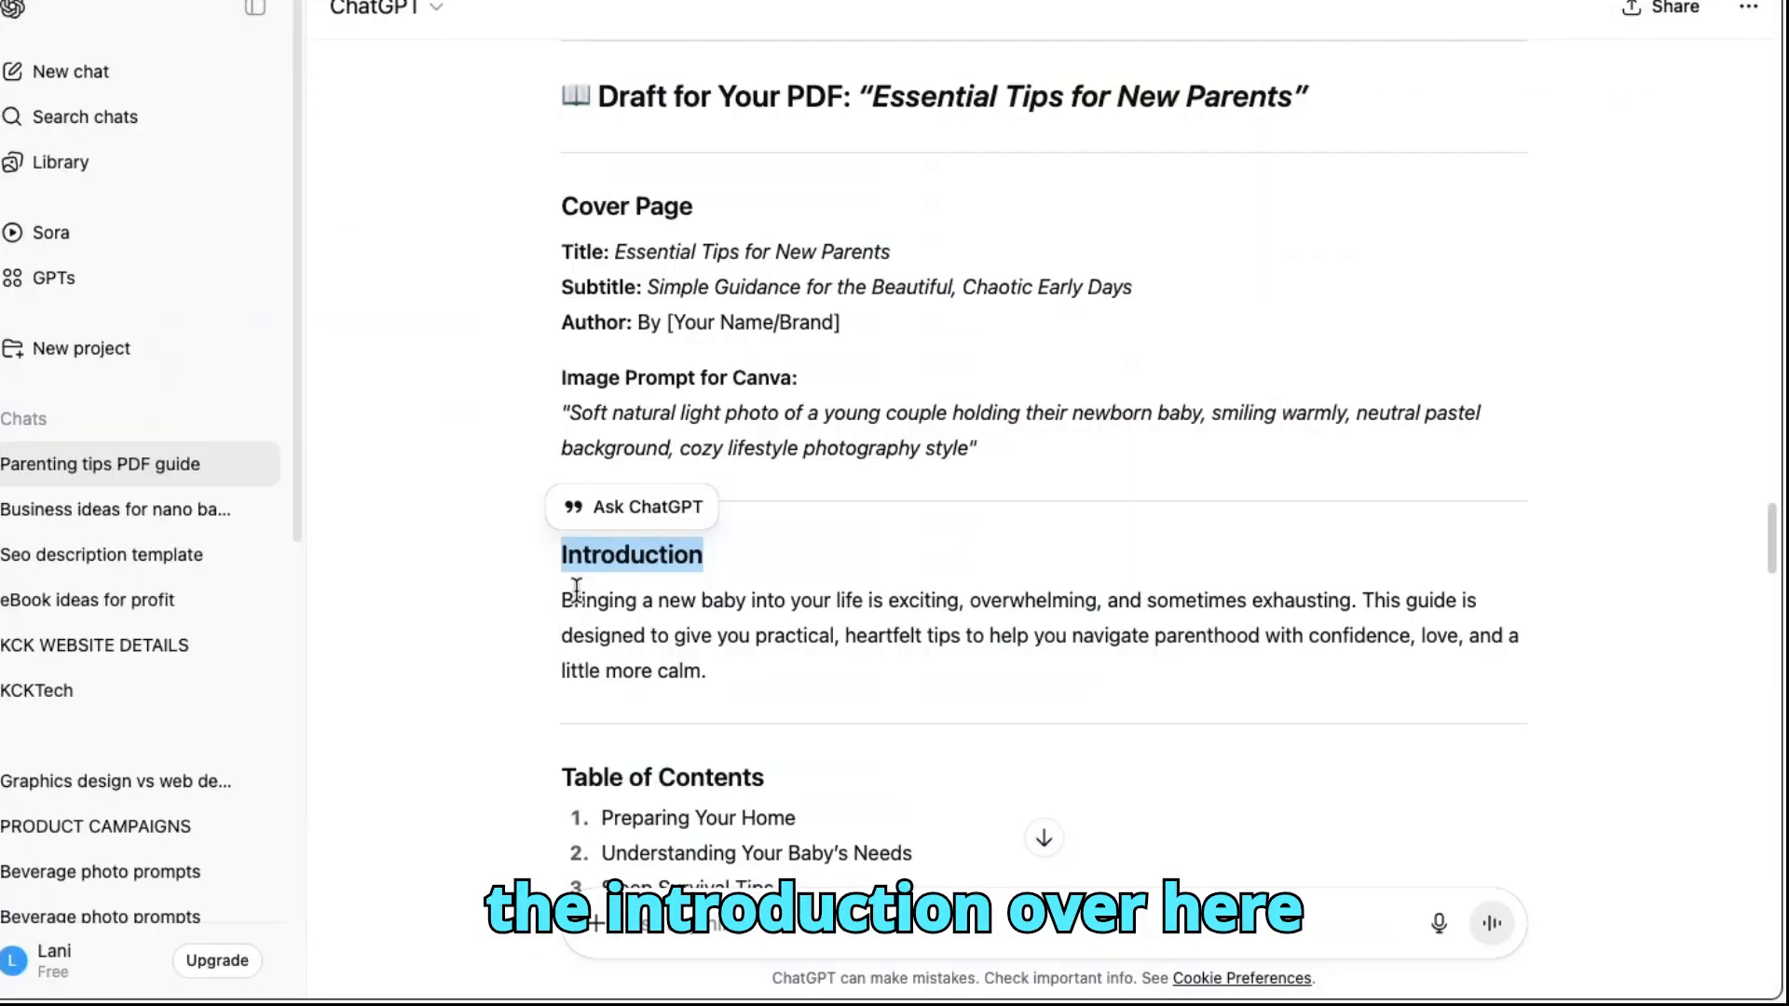
# Copy the introduction paragraph from the ChatGPT draft and paste it over the placeholder paragraph below the Introduction heading in the design
pyautogui.moveTo(566, 597); pyautogui.dragTo(721, 671)
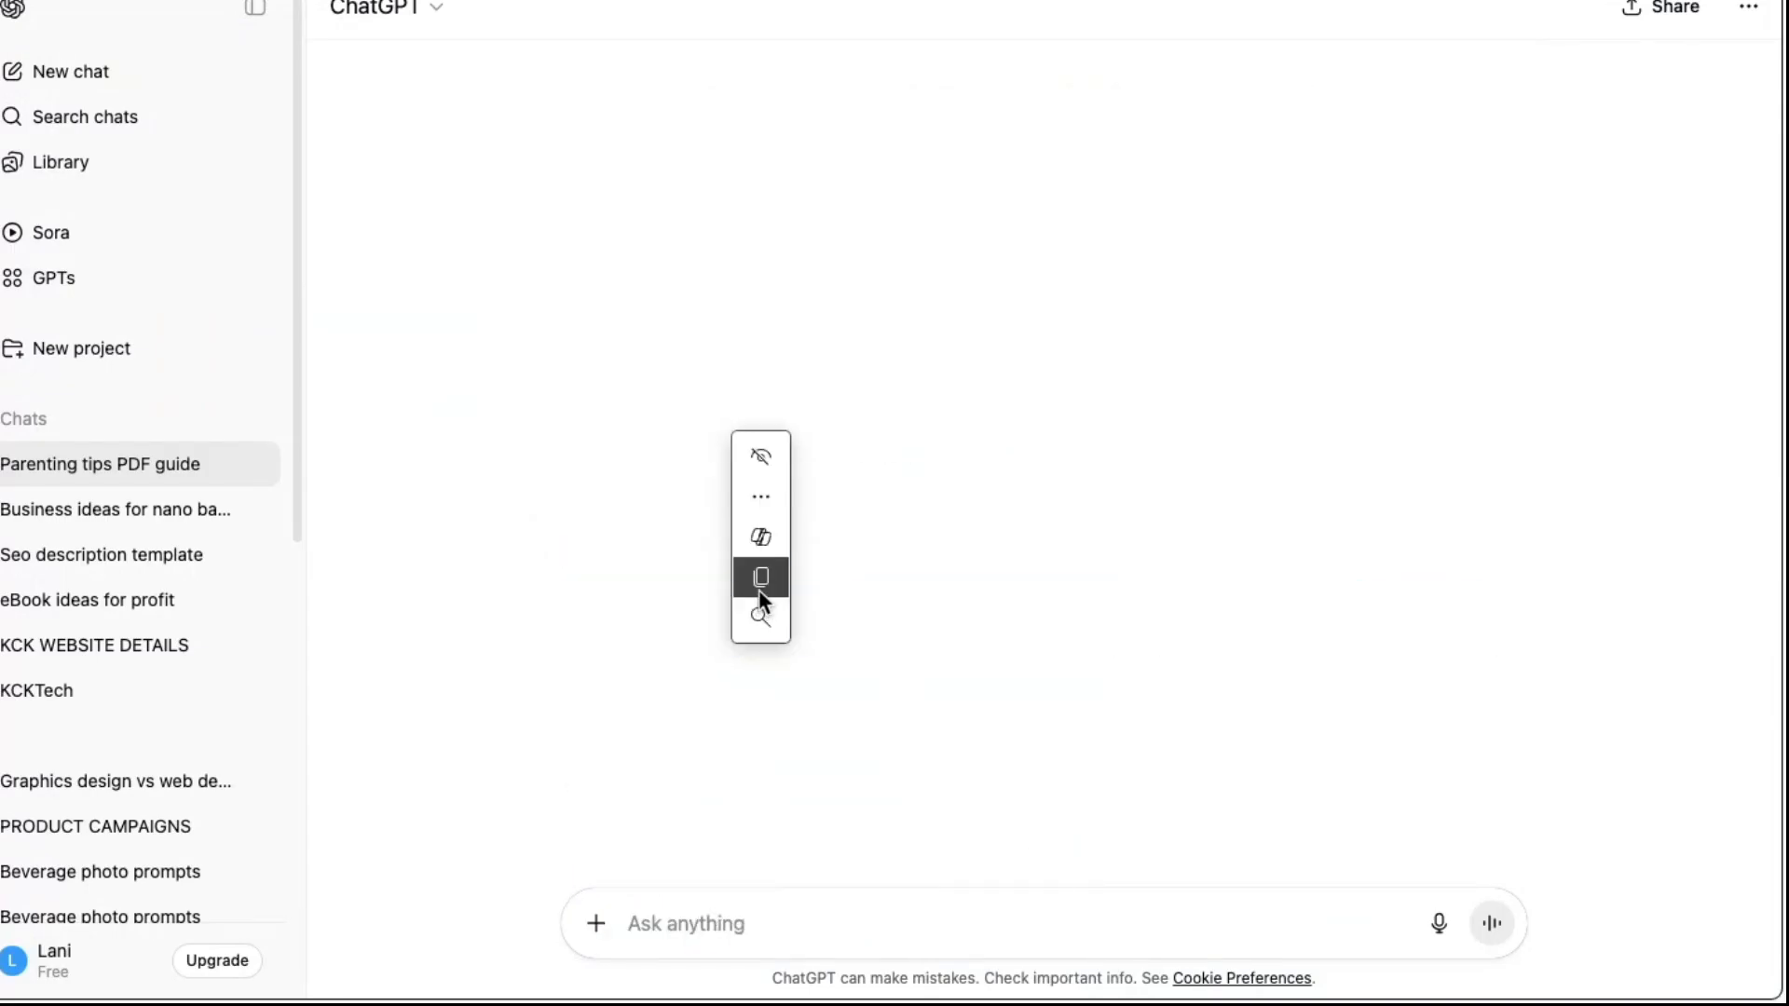
pyautogui.click(759, 579)
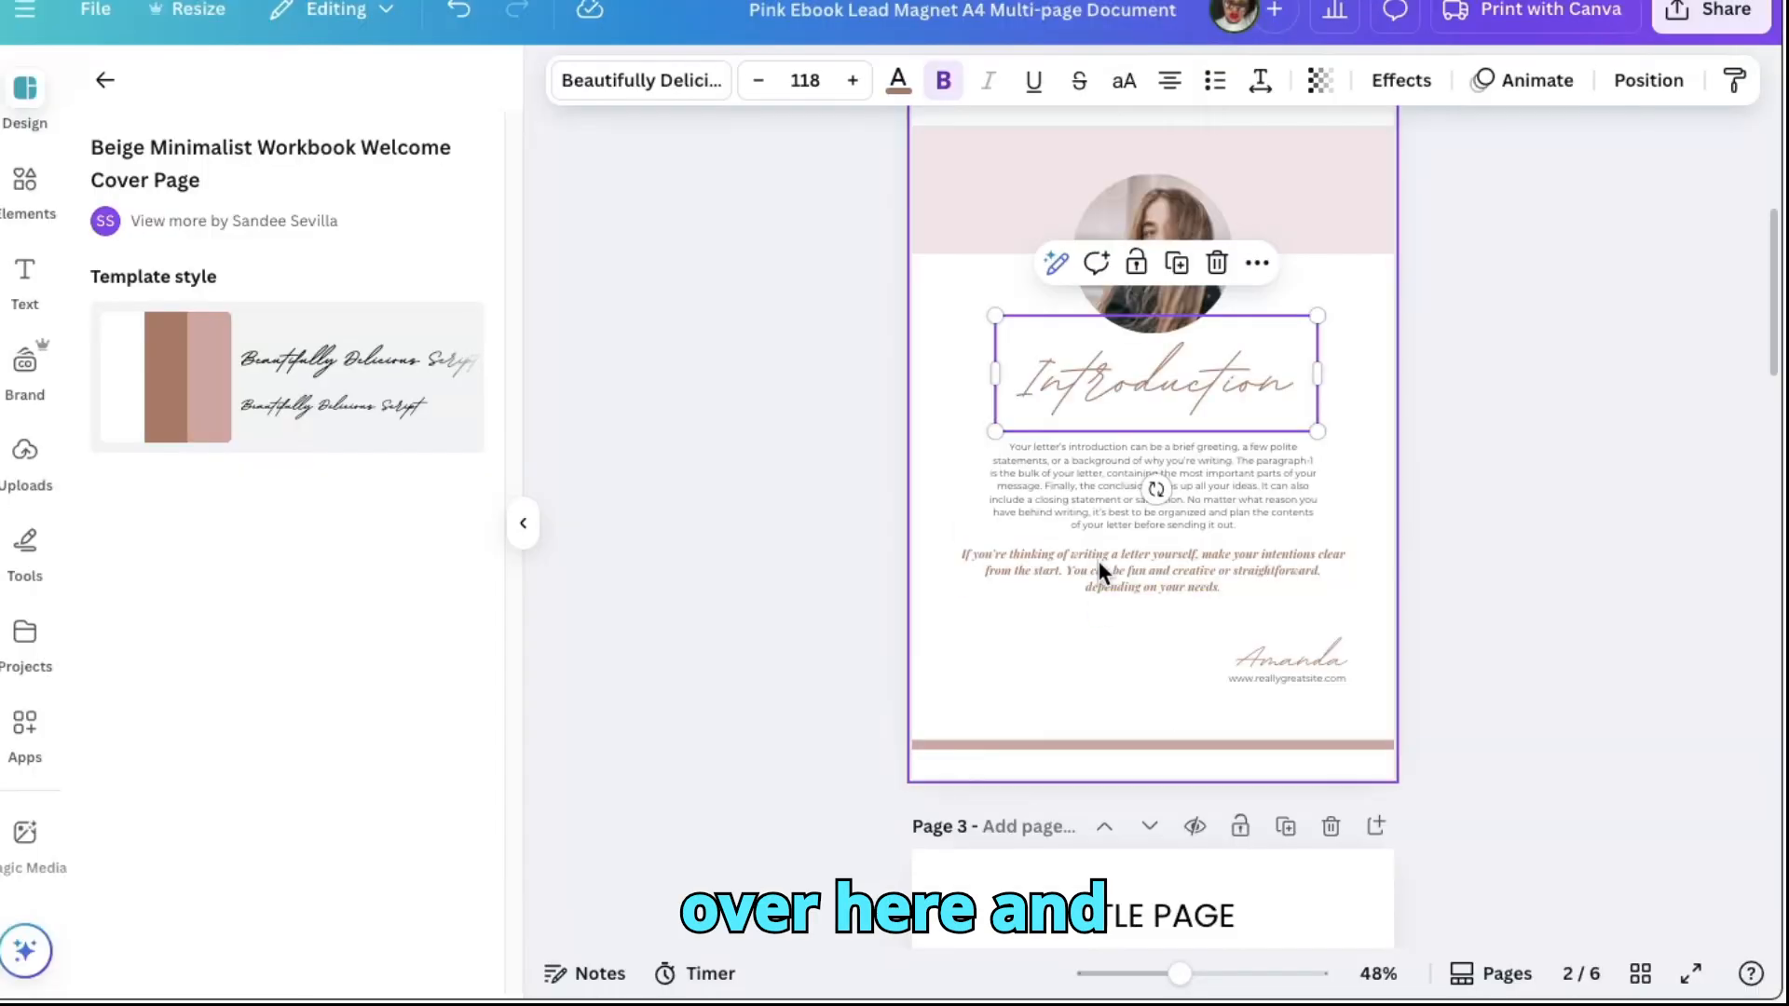
pyautogui.click(1075, 481)
pyautogui.click(1075, 481)
pyautogui.rightClick(1075, 481)
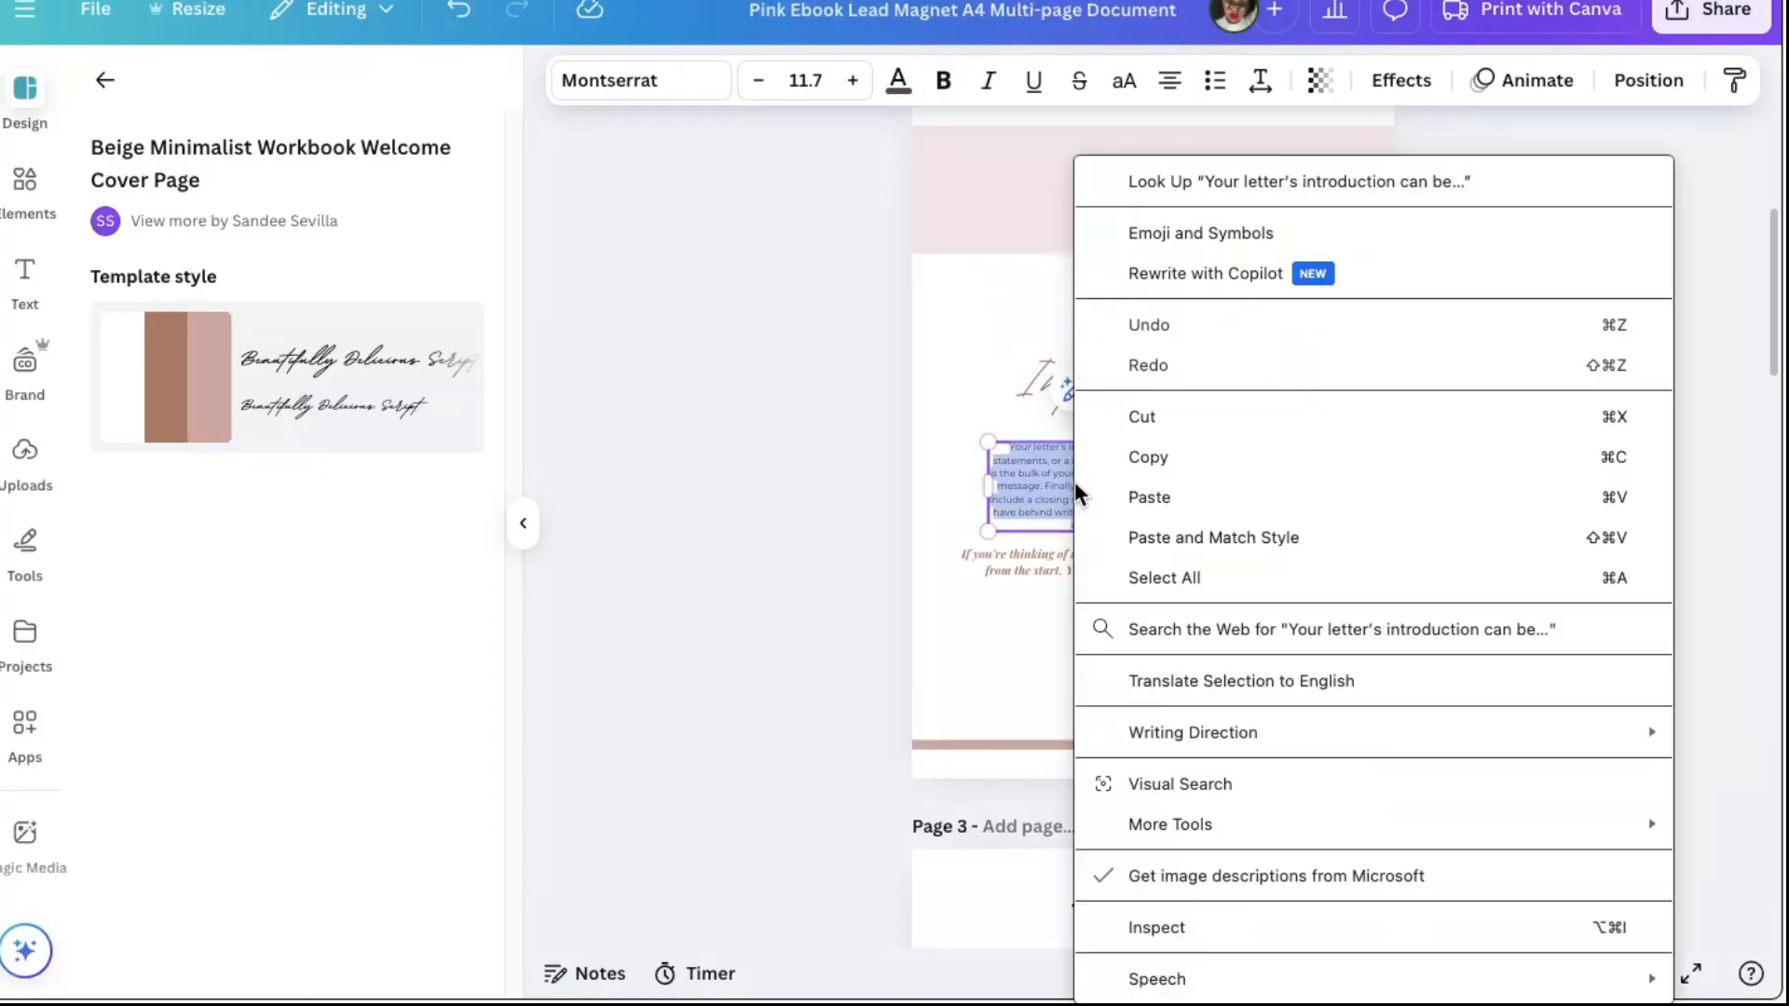
pyautogui.click(1167, 497)
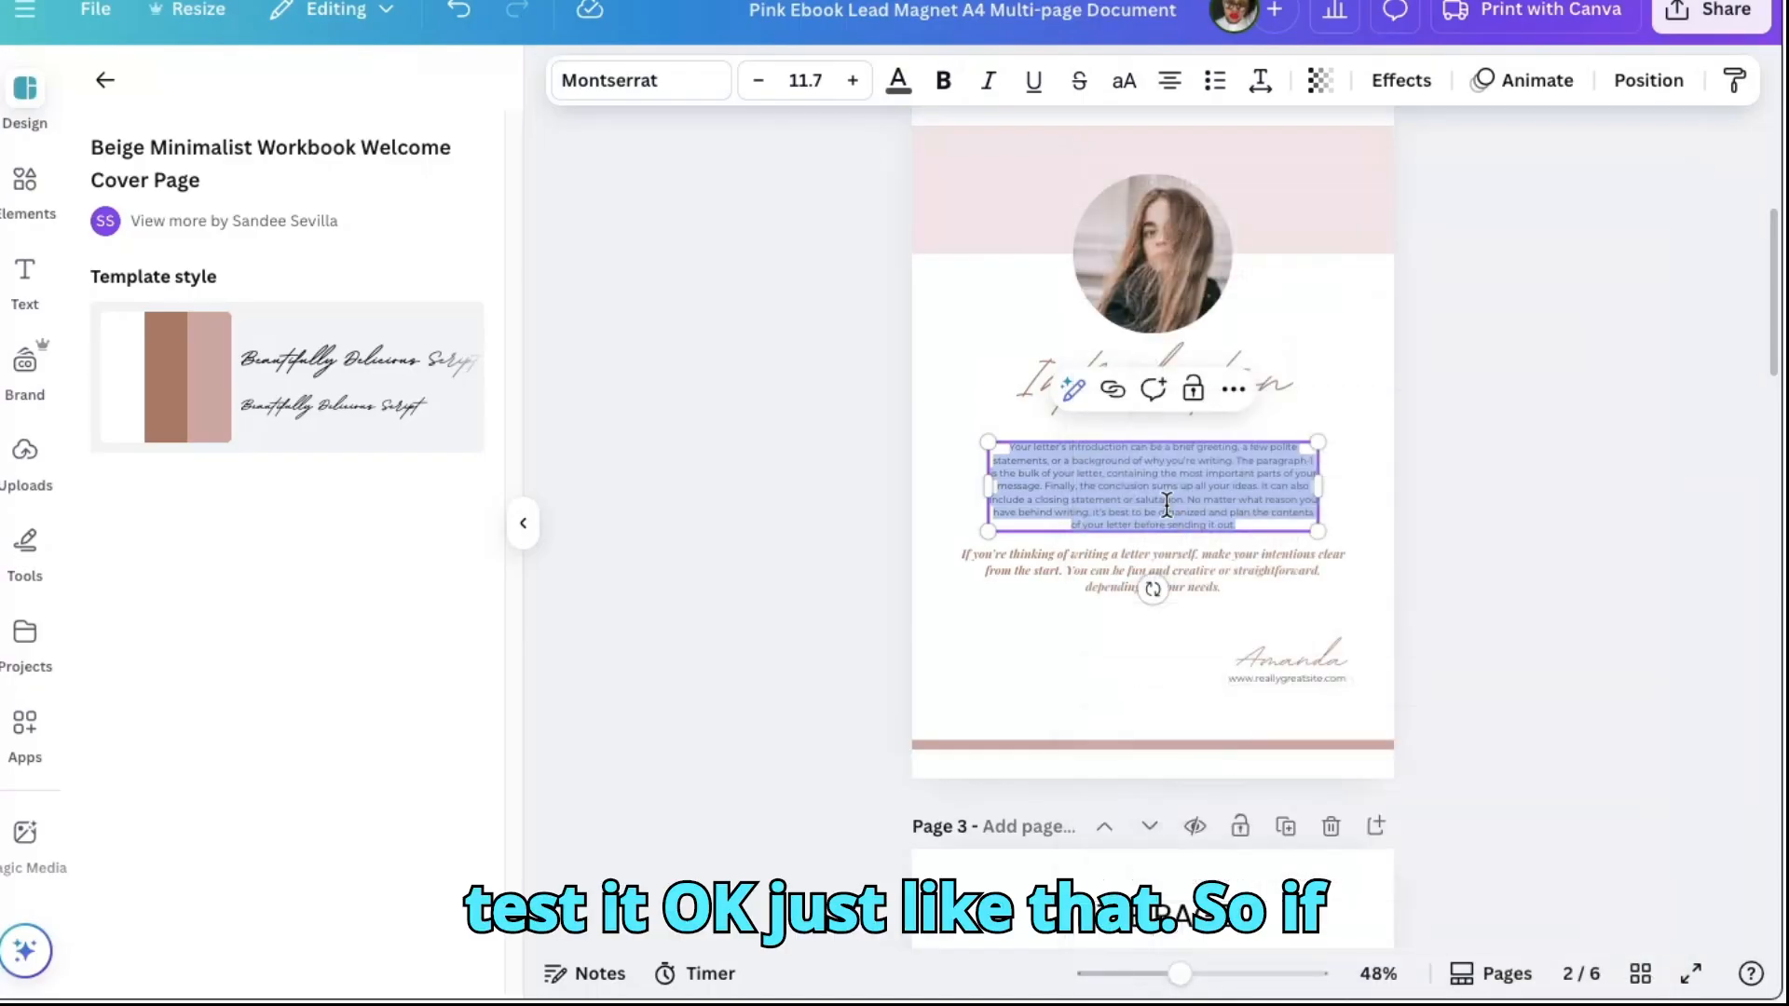
# Delete the italic brown placeholder note about writing a letter below page 2's introduction paragraph
pyautogui.click(1185, 568)
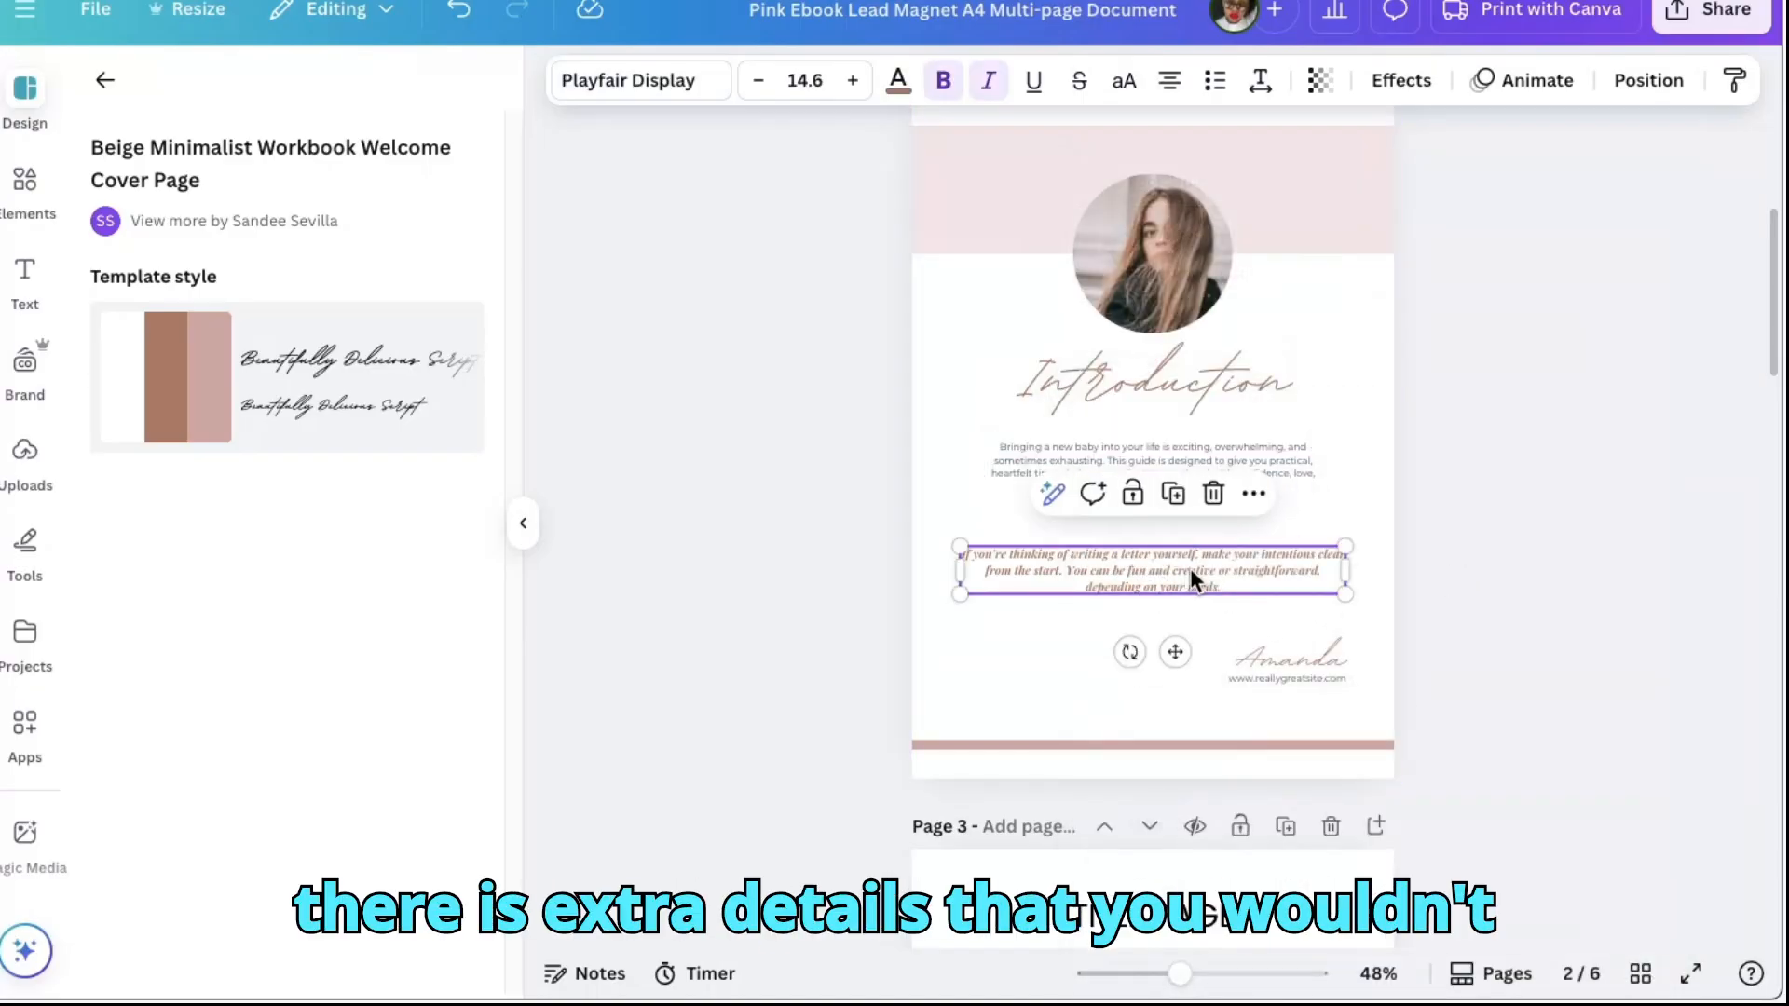
pyautogui.click(1215, 495)
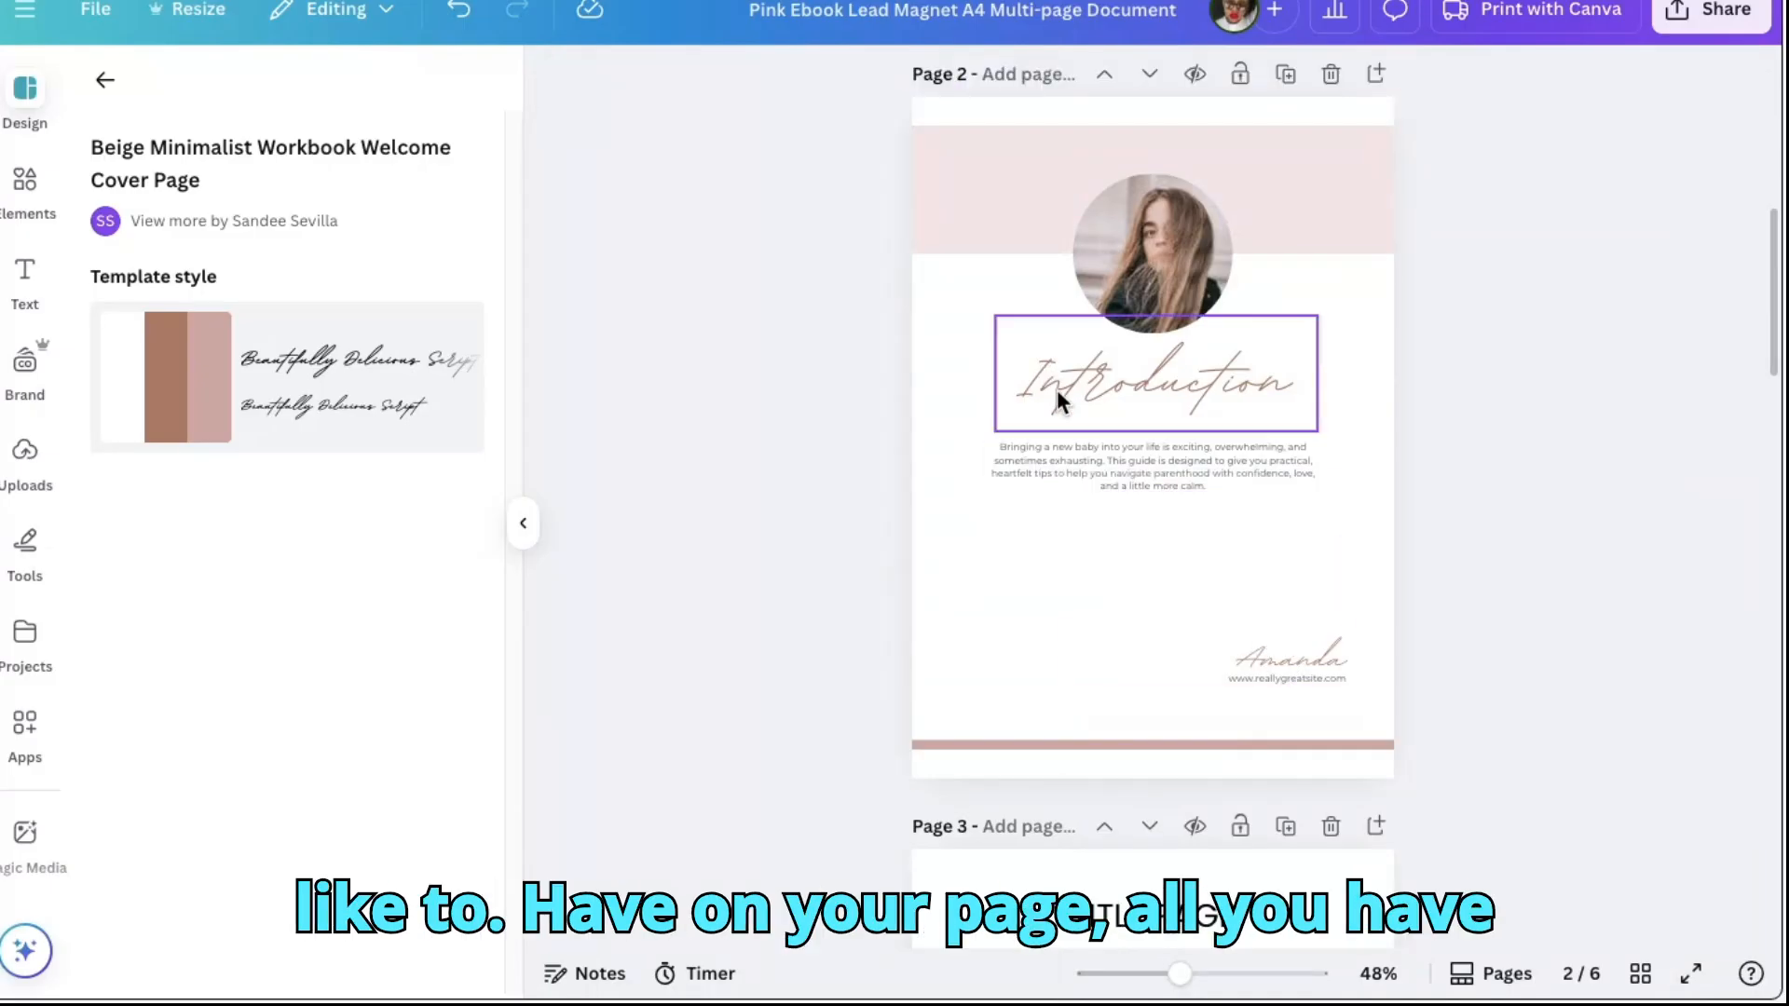
pyautogui.click(1300, 665)
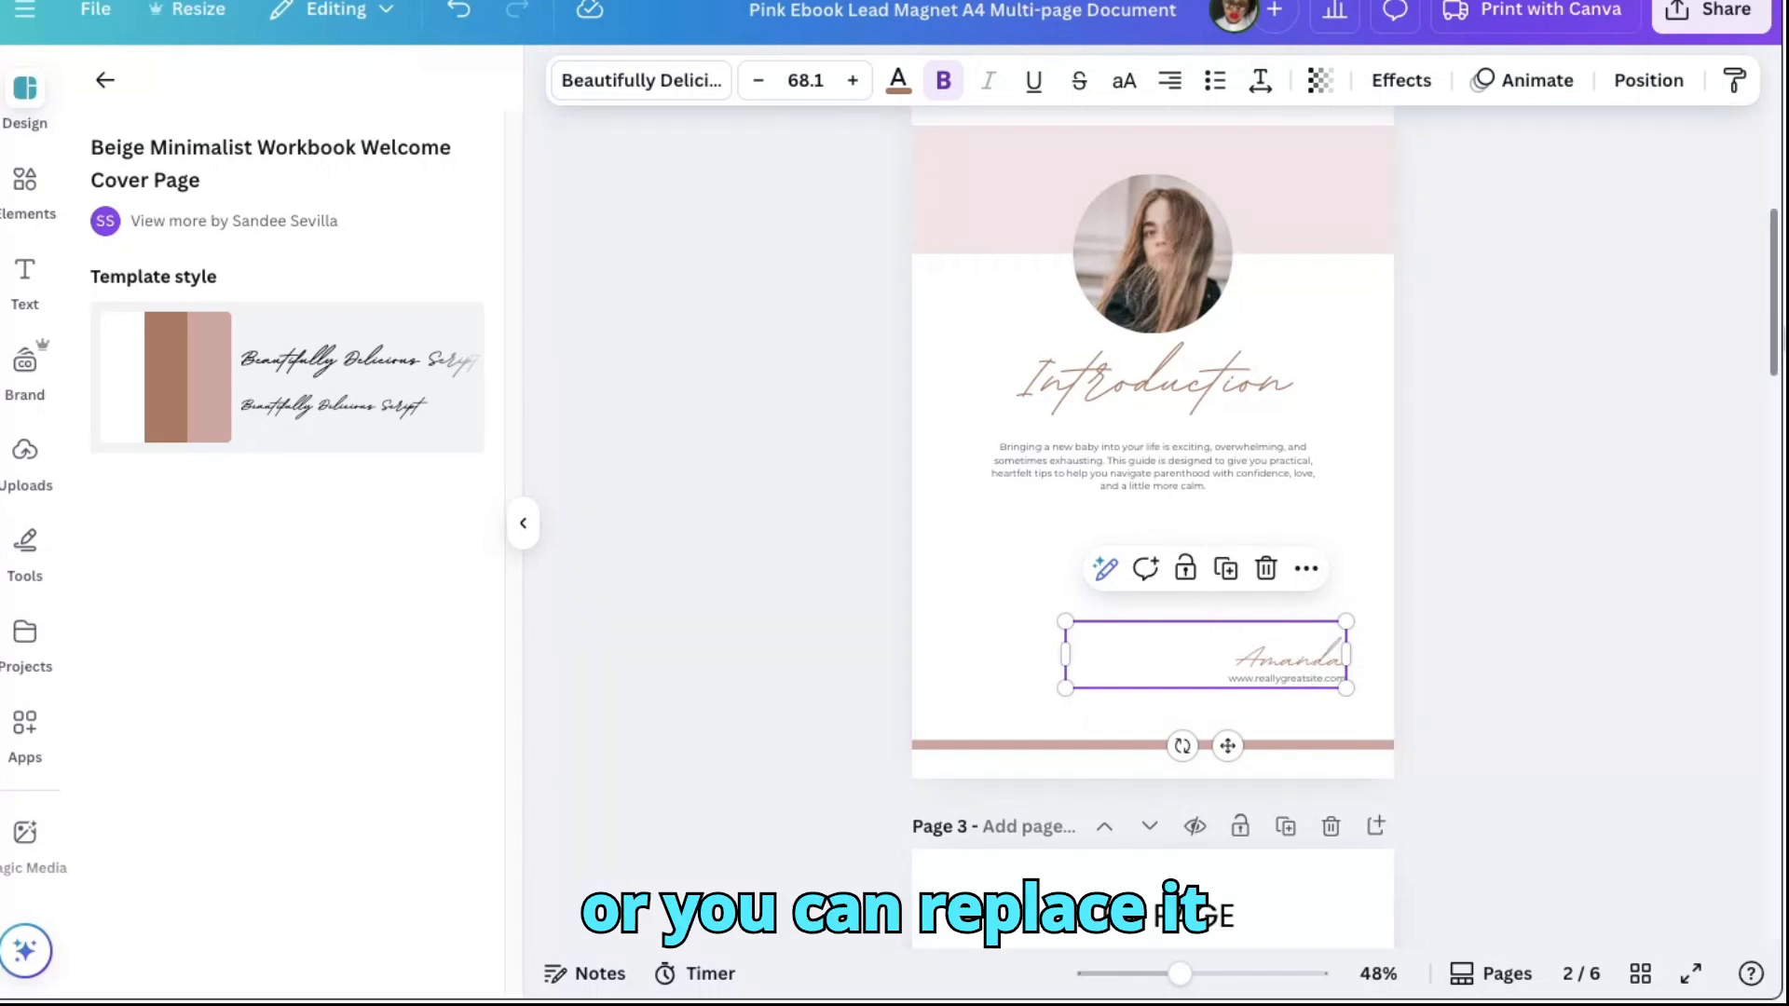
# Change the font of page 2's "Introduction" heading to Poppins and apply the replacement to all matching text across the design
pyautogui.moveTo(1777, 331); pyautogui.dragTo(1776, 303)
pyautogui.click(1157, 517)
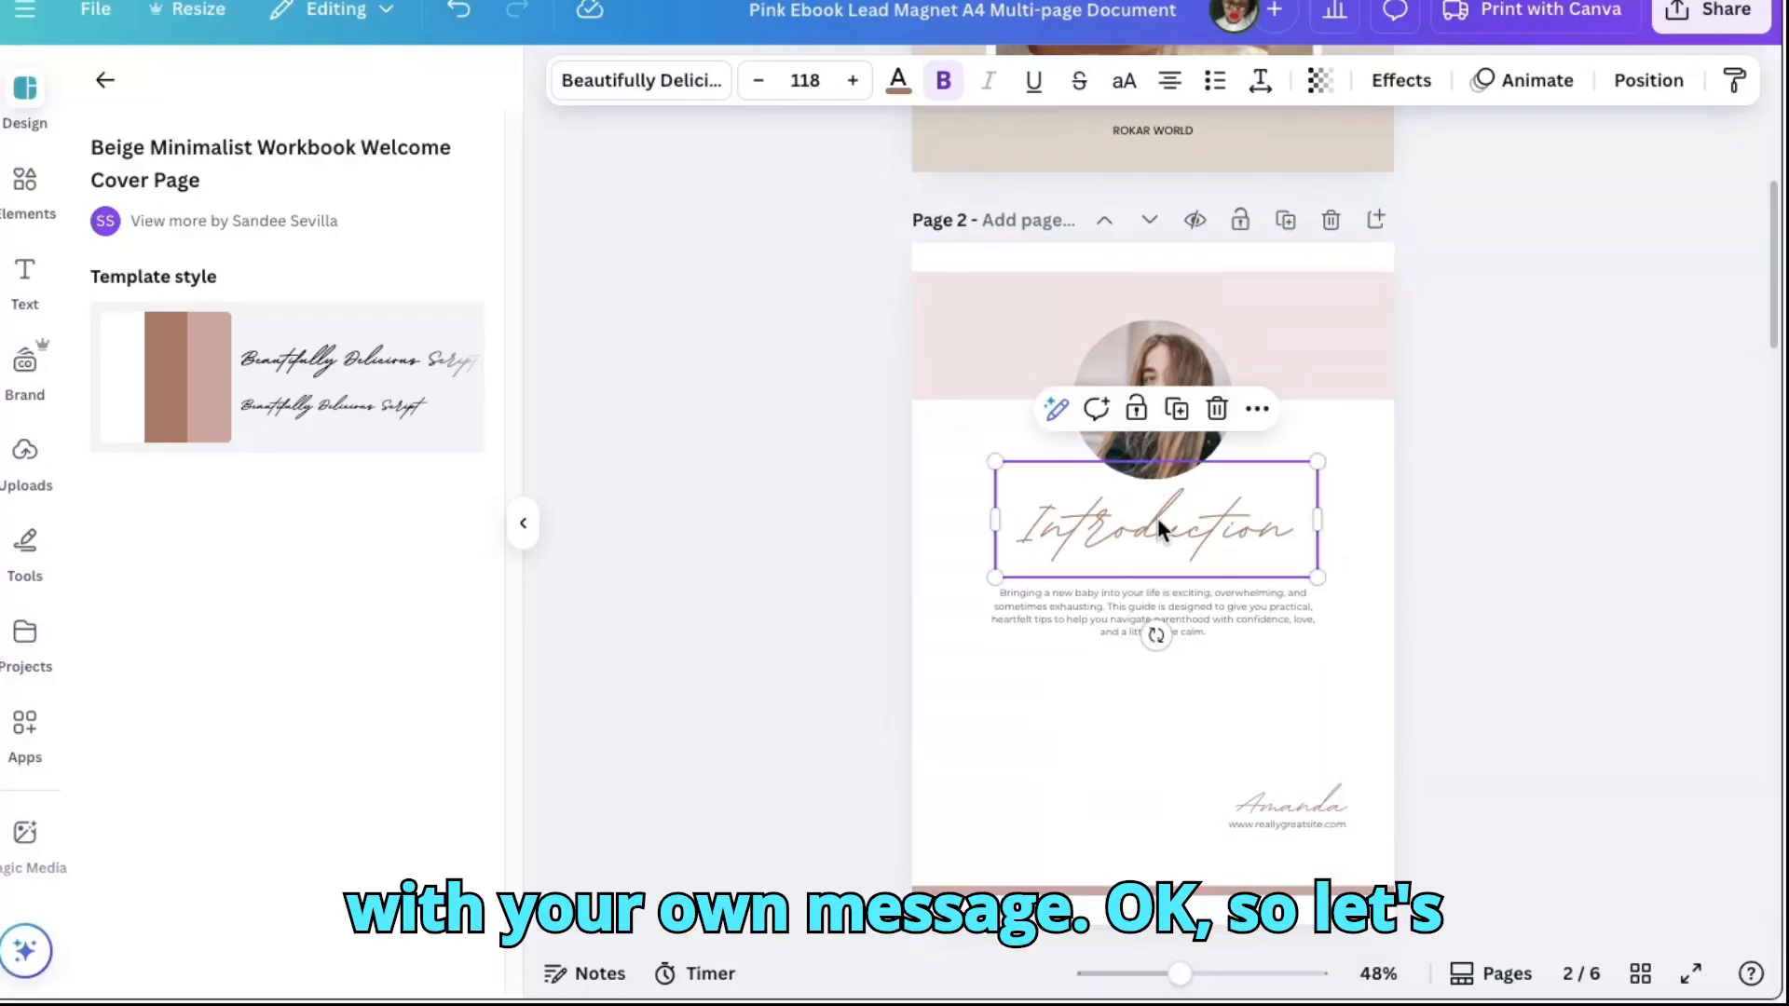
pyautogui.click(660, 84)
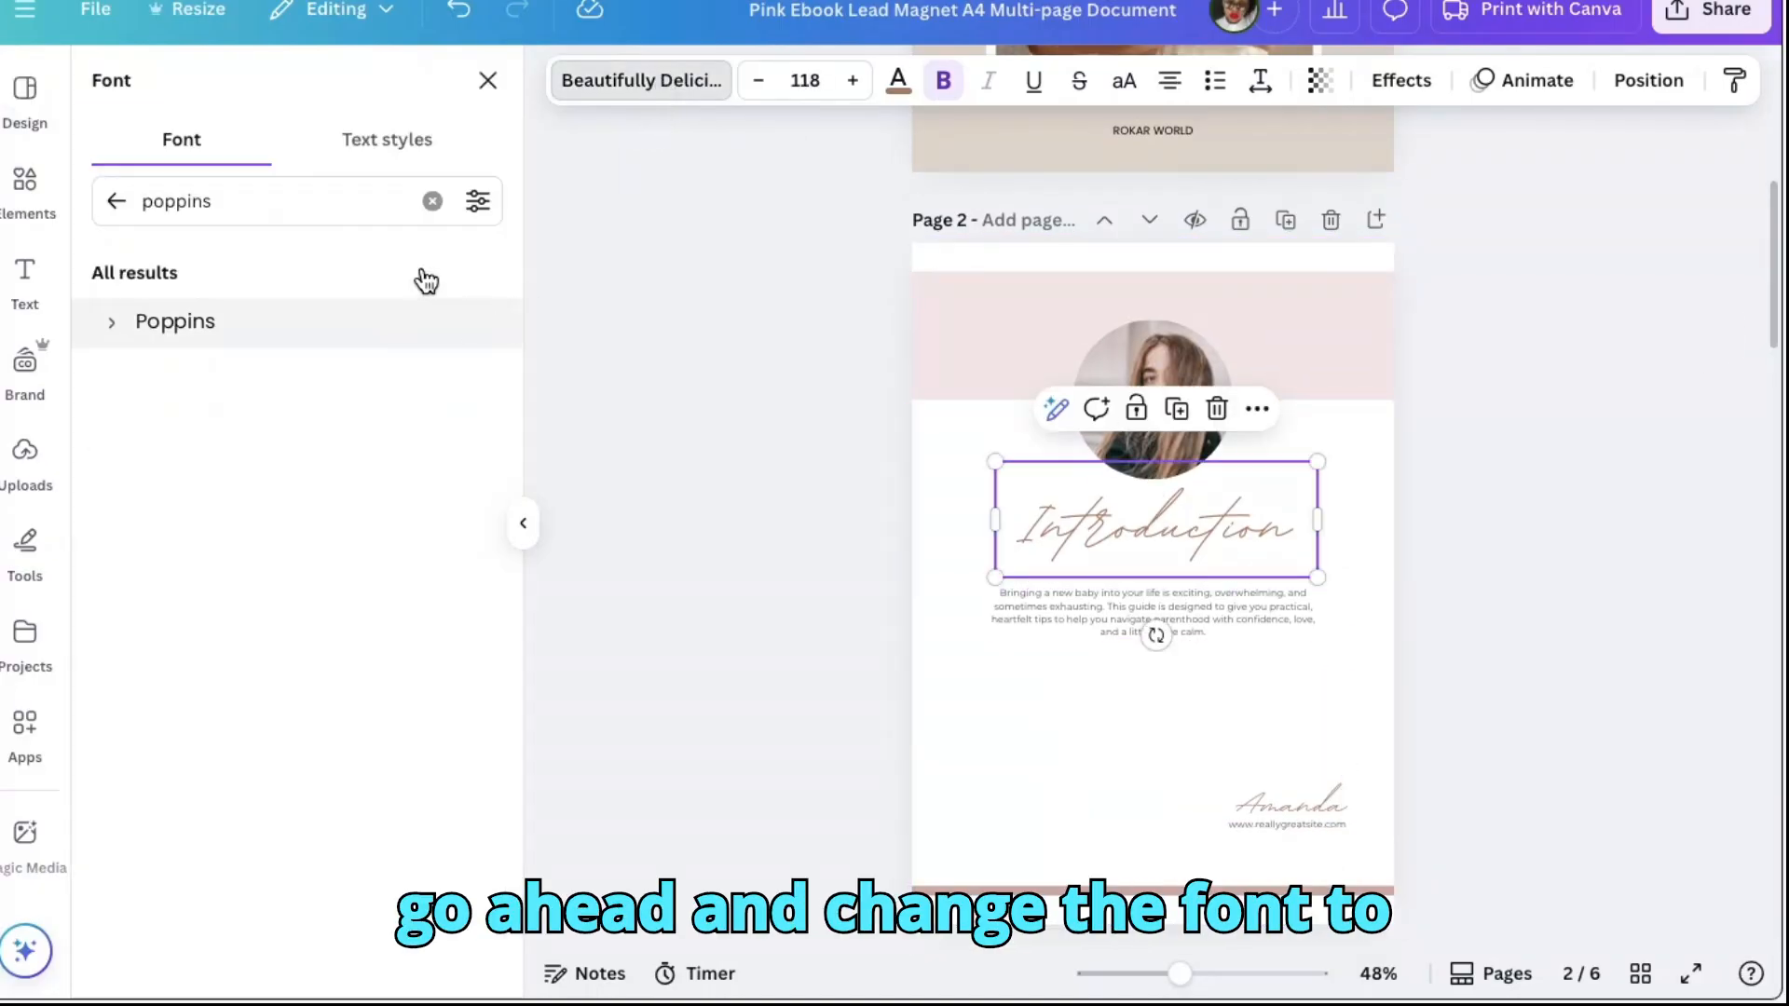
pyautogui.click(245, 320)
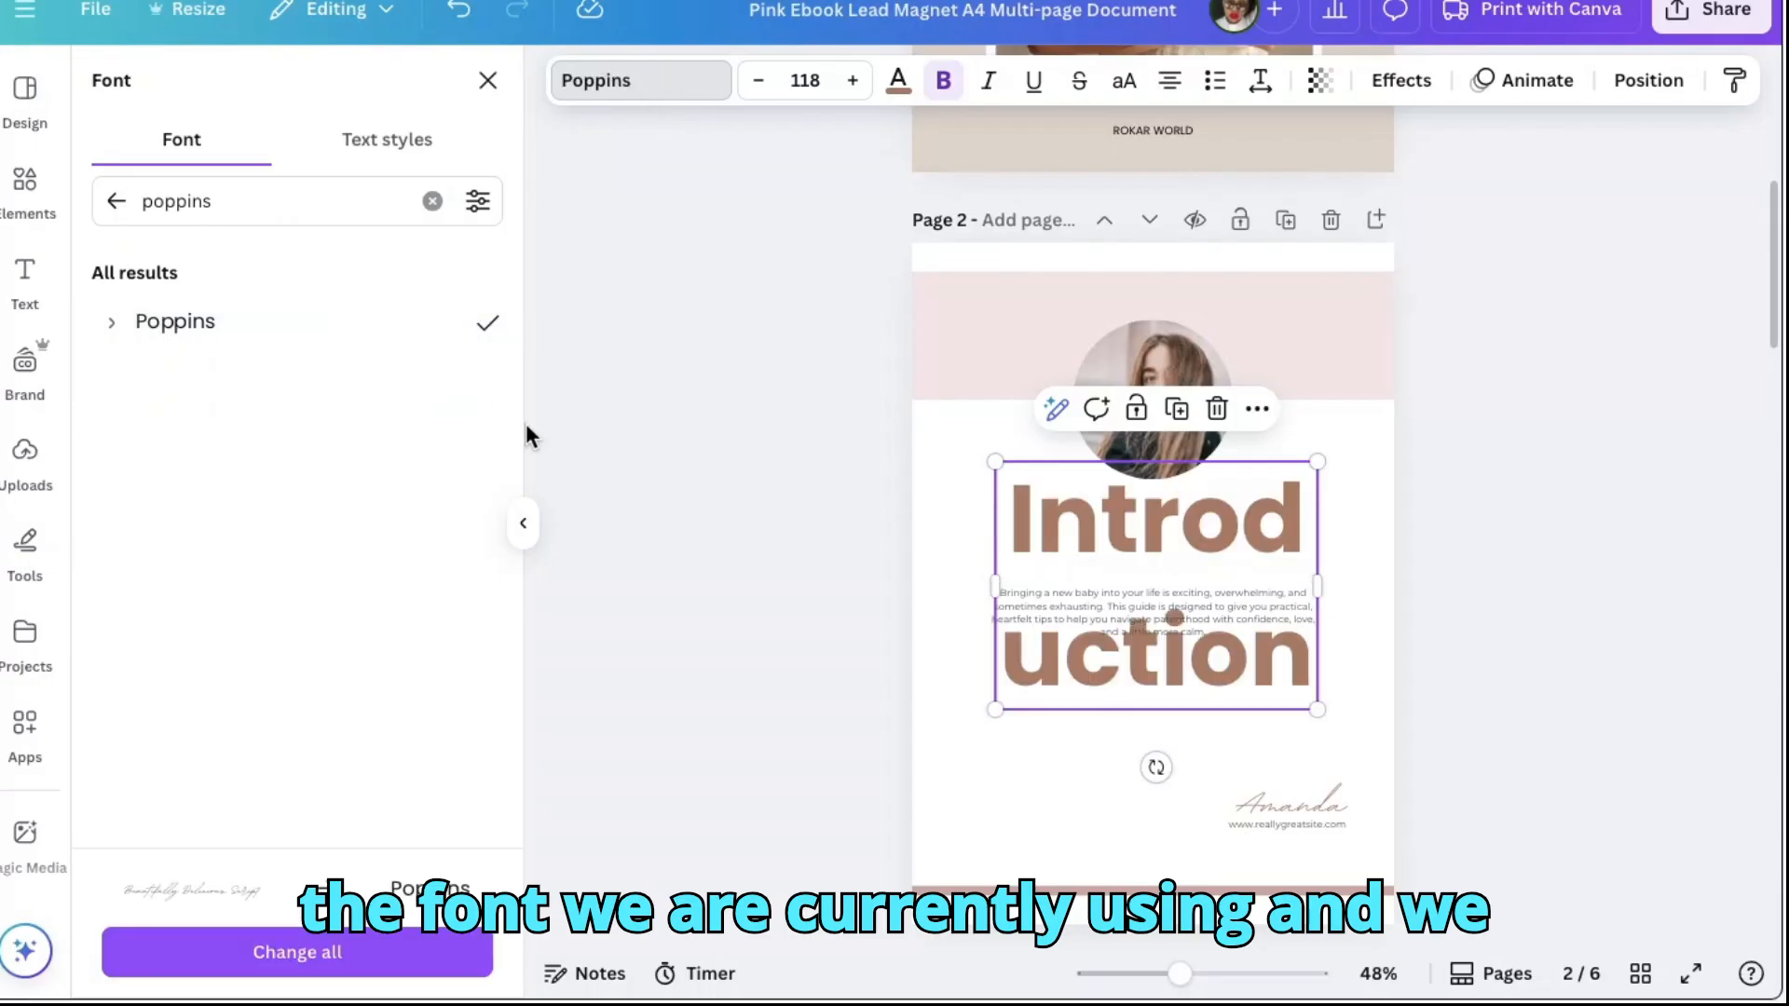
pyautogui.click(391, 966)
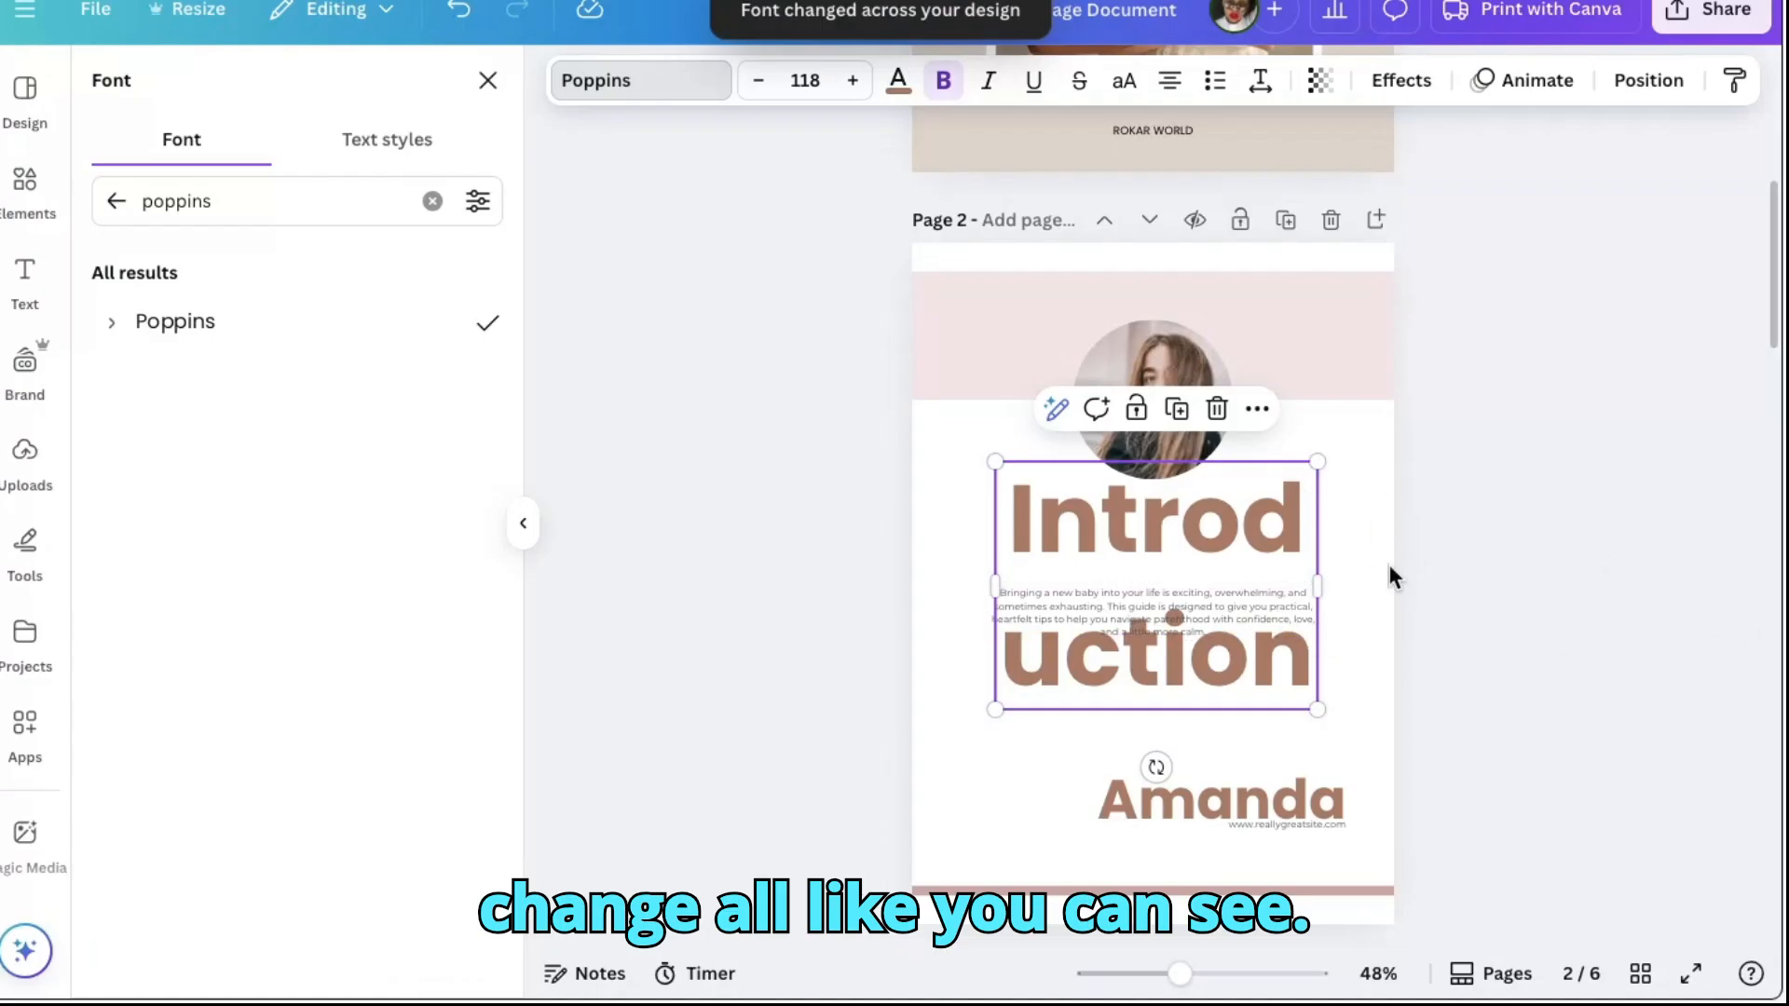
pyautogui.click(1724, 664)
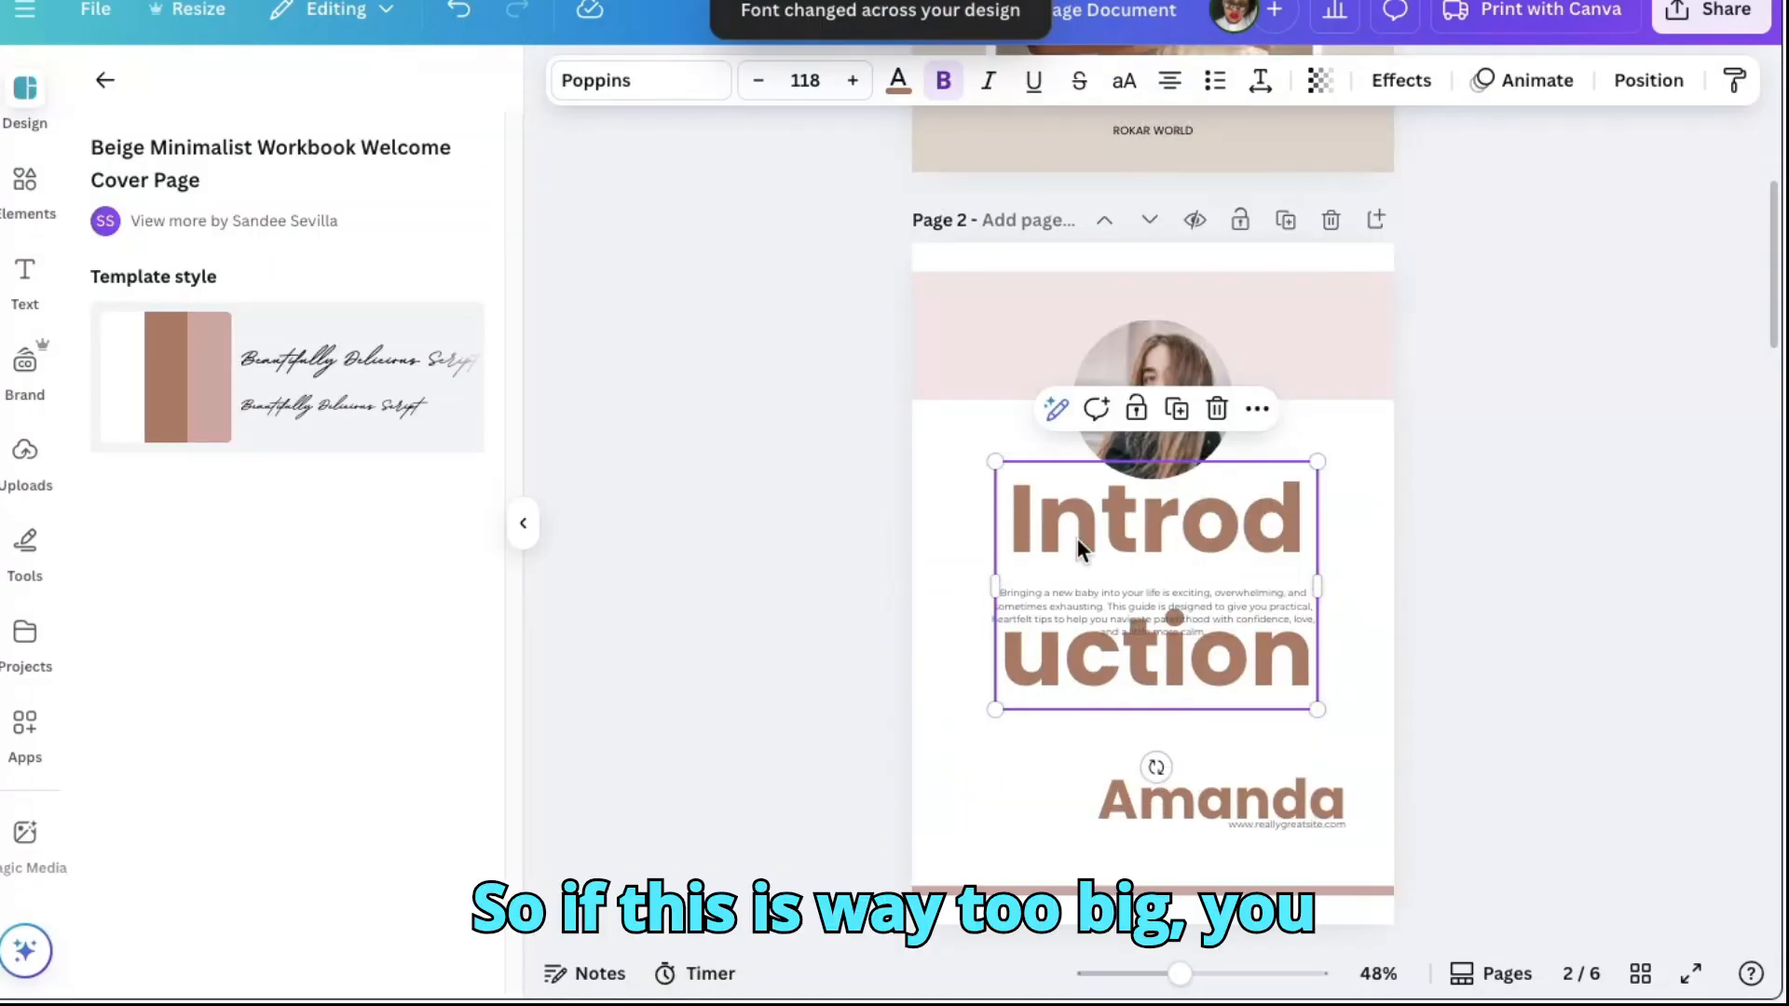
# Reduce the font size of page 2's "Introduction" heading to 85
pyautogui.click(1077, 538)
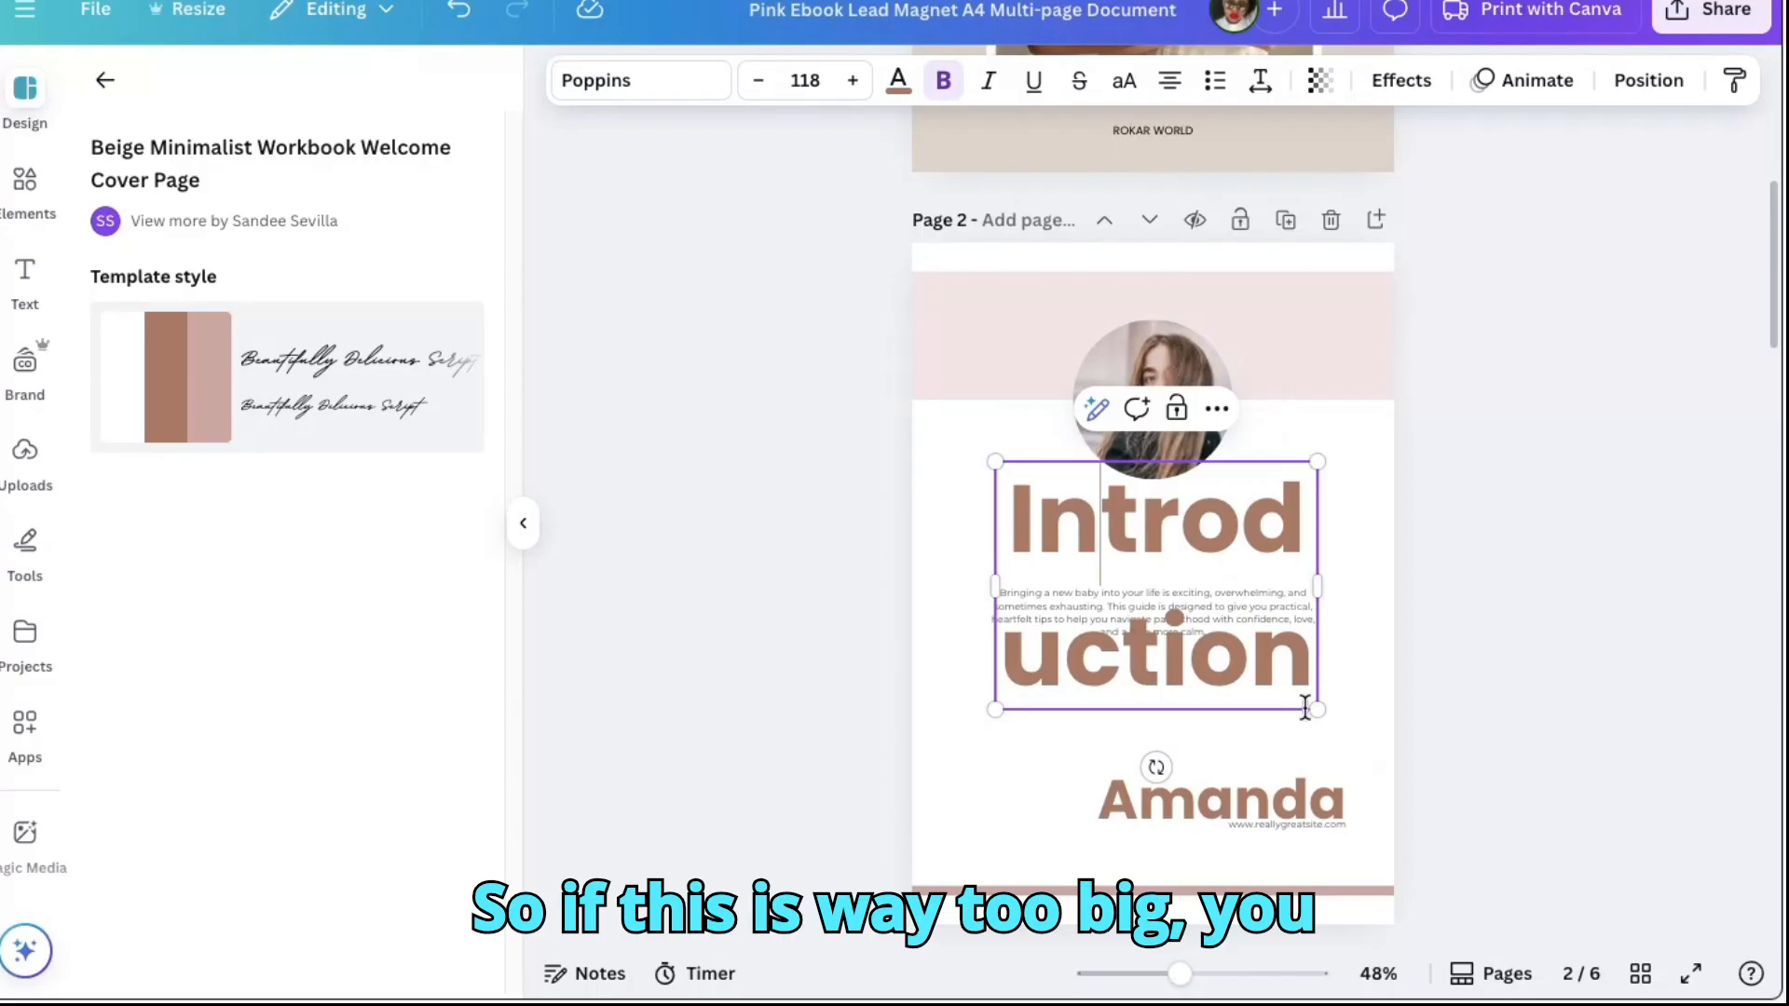
pyautogui.click(756, 80)
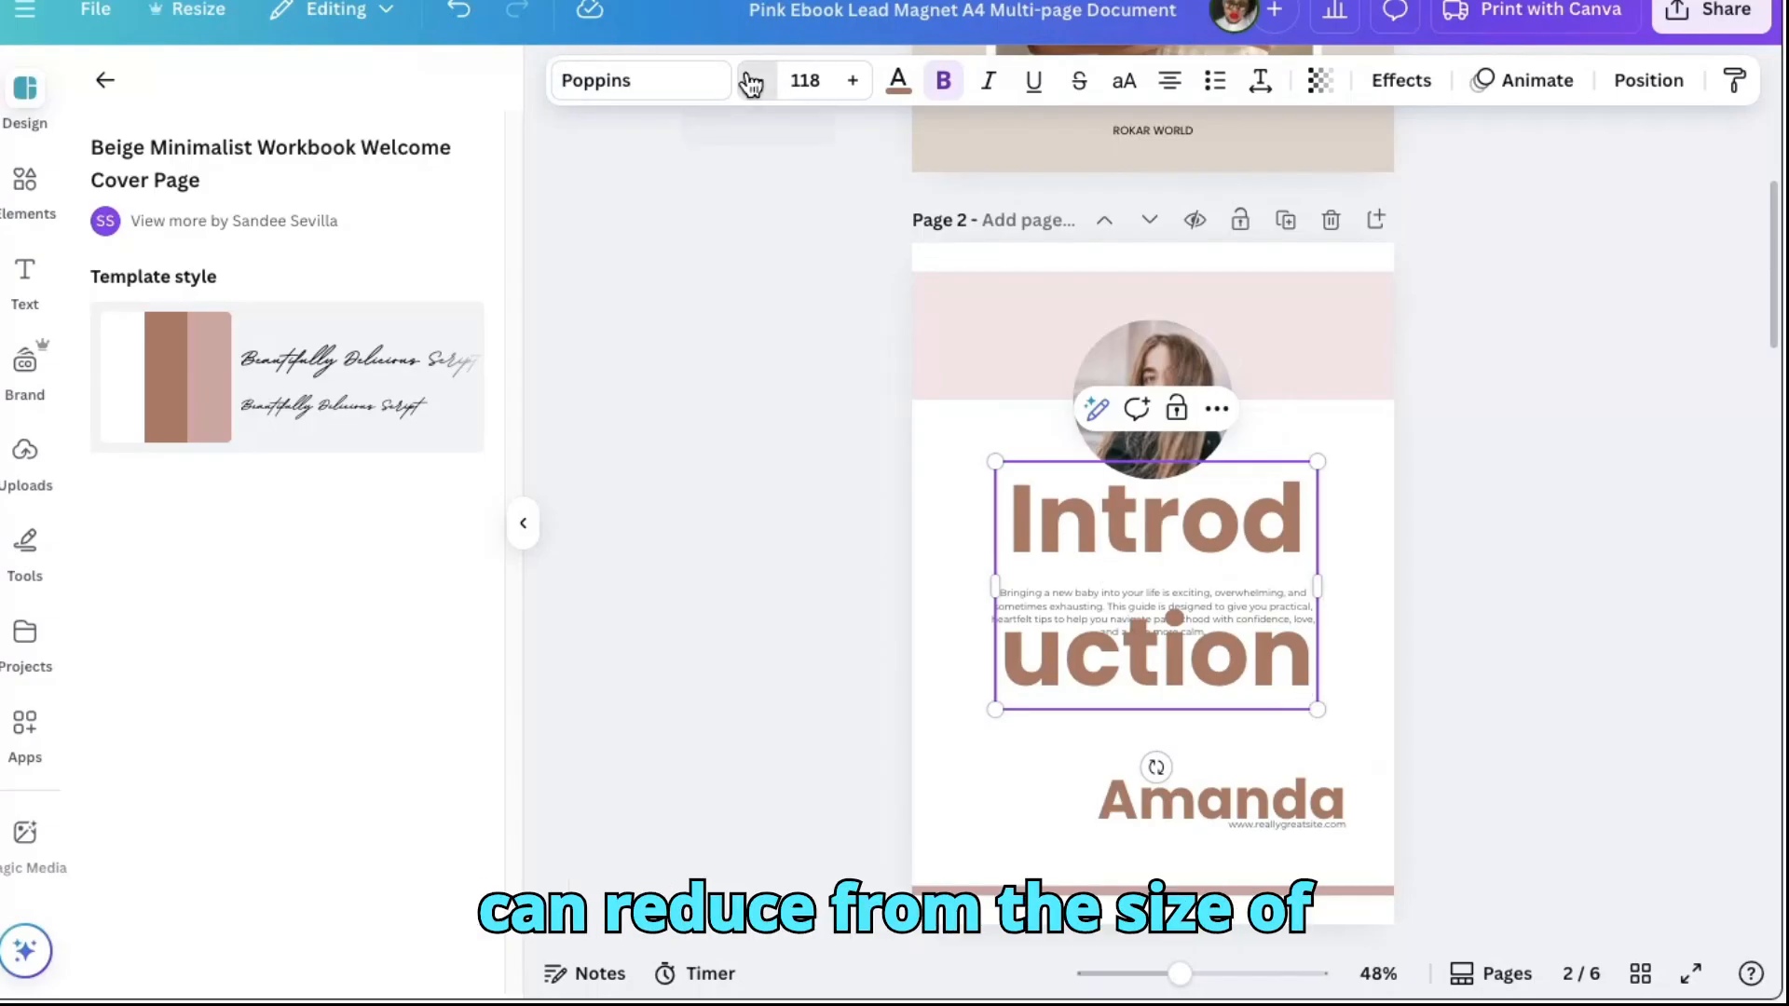
pyautogui.click(754, 82)
pyautogui.click(753, 83)
pyautogui.click(751, 83)
pyautogui.click(751, 84)
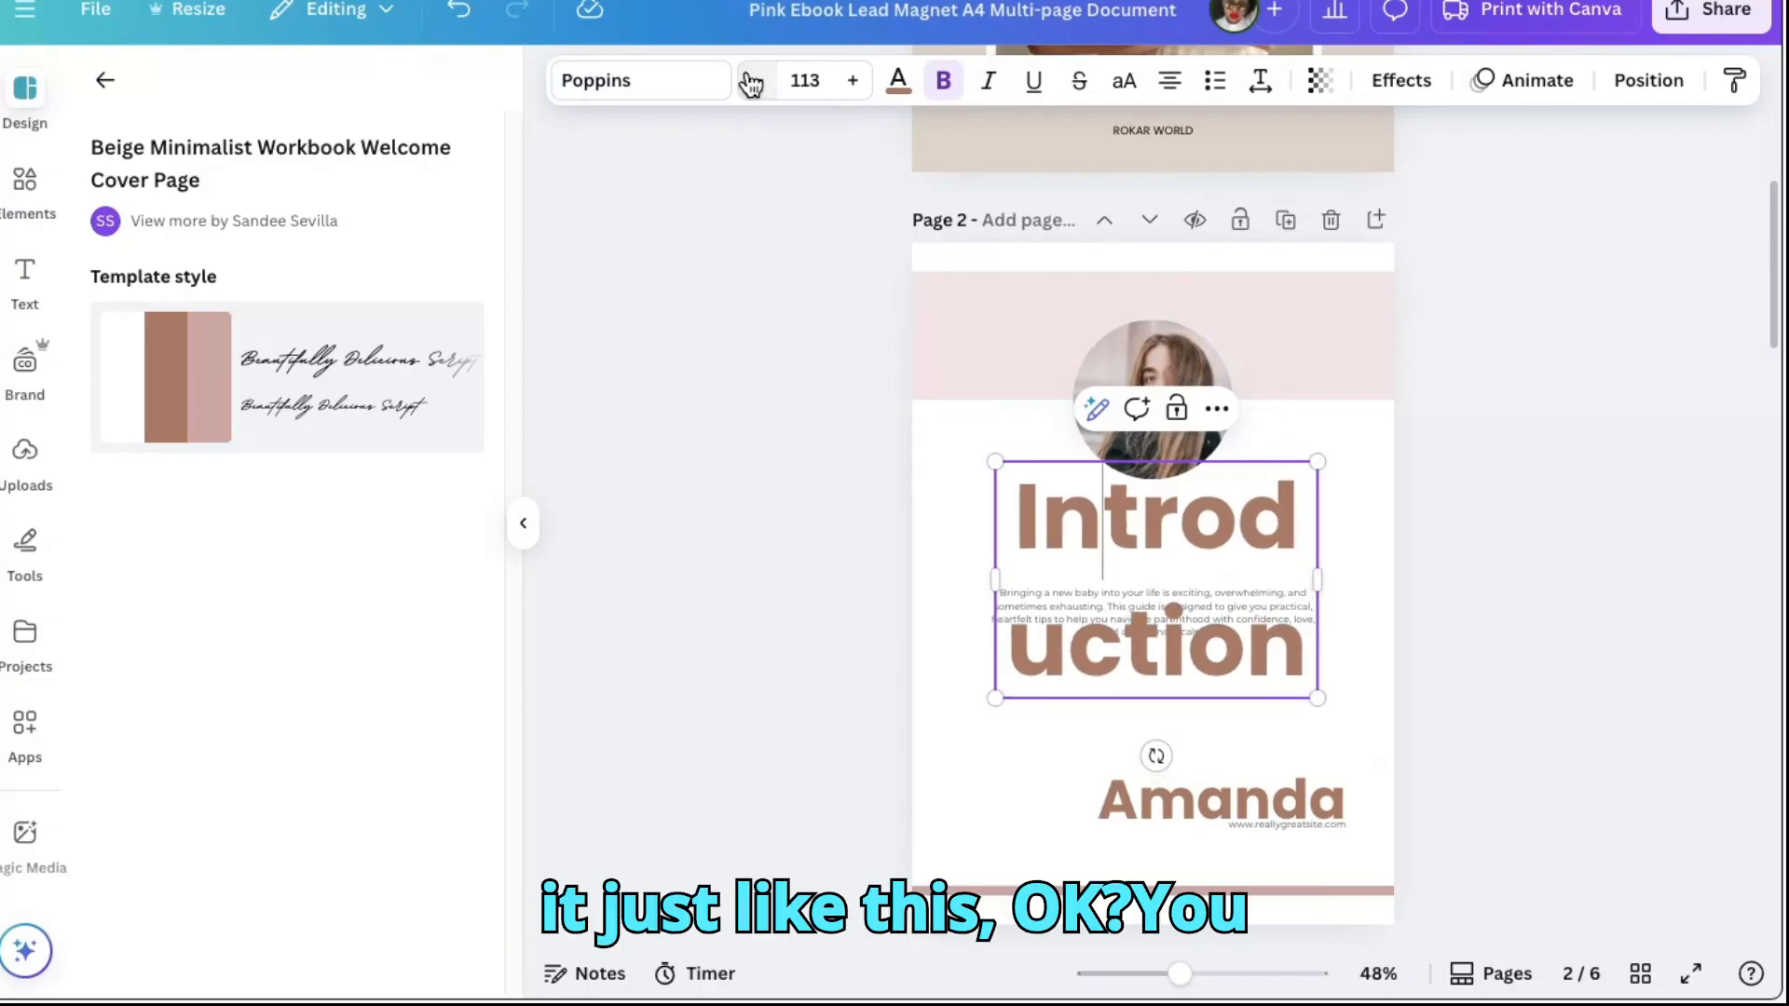
pyautogui.click(751, 84)
pyautogui.click(751, 84)
pyautogui.click(751, 83)
pyautogui.click(751, 84)
pyautogui.click(751, 84)
pyautogui.click(751, 84)
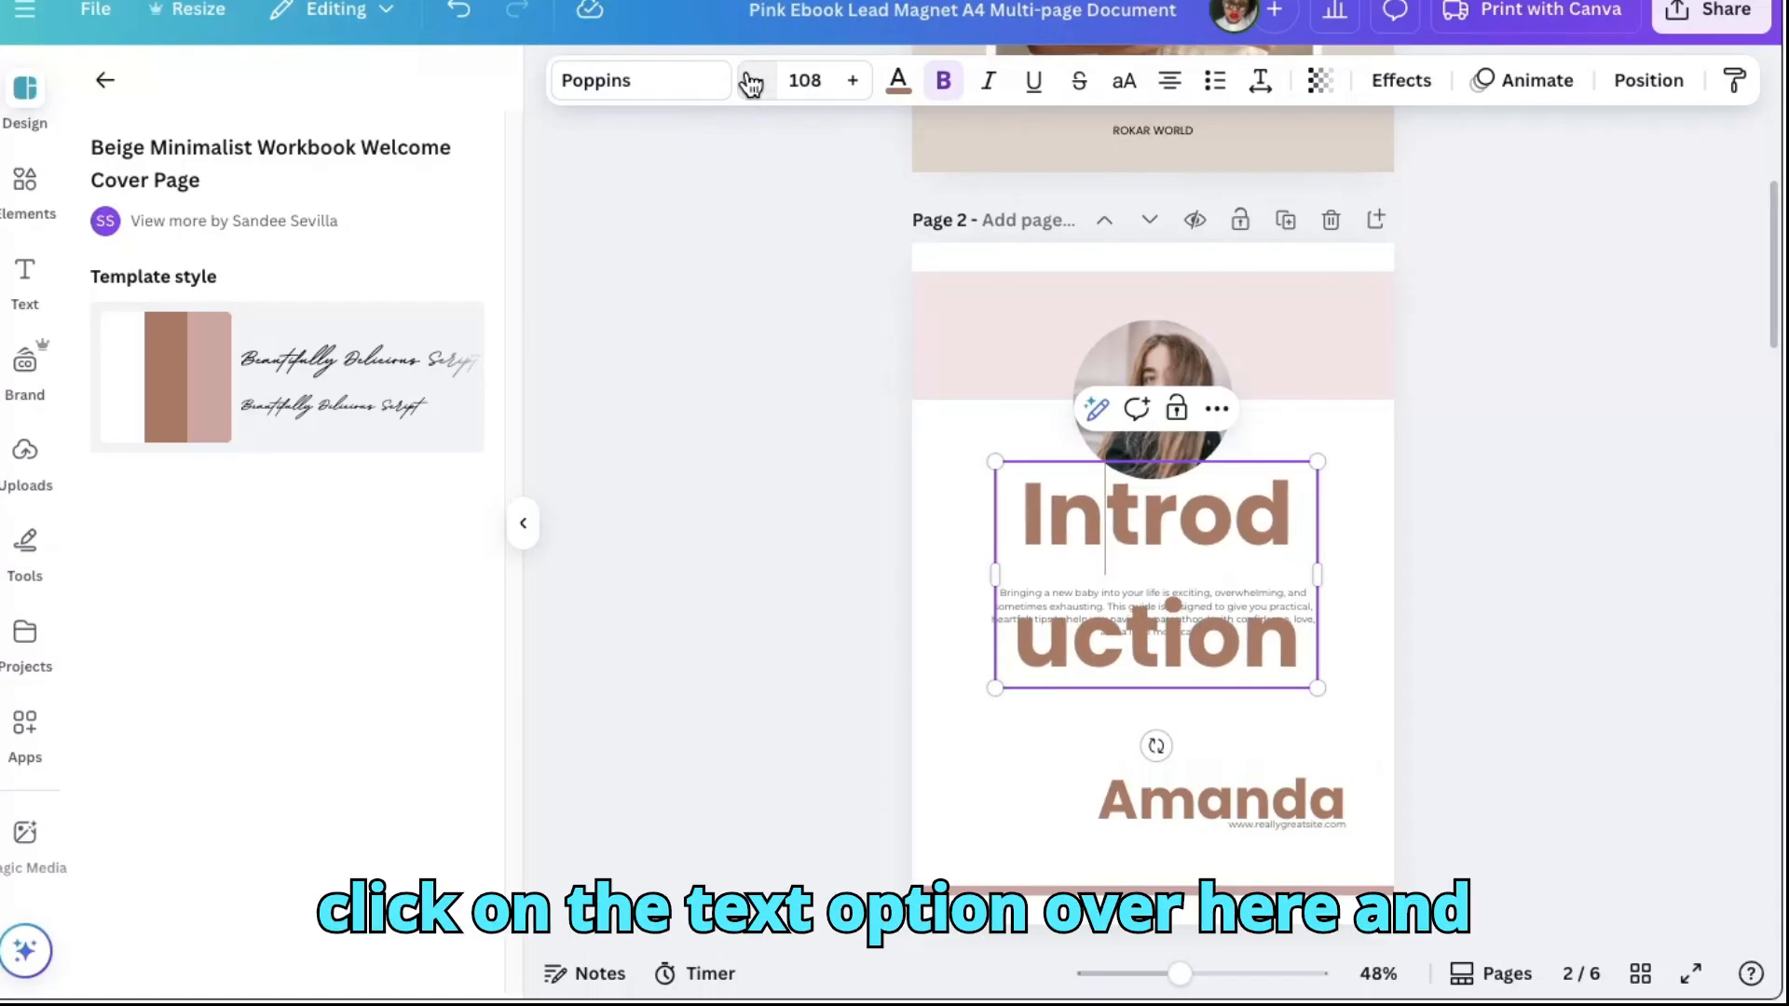
pyautogui.click(750, 83)
pyautogui.click(751, 84)
pyautogui.click(751, 83)
pyautogui.click(751, 84)
pyautogui.click(751, 83)
pyautogui.click(751, 84)
pyautogui.click(751, 84)
pyautogui.click(751, 84)
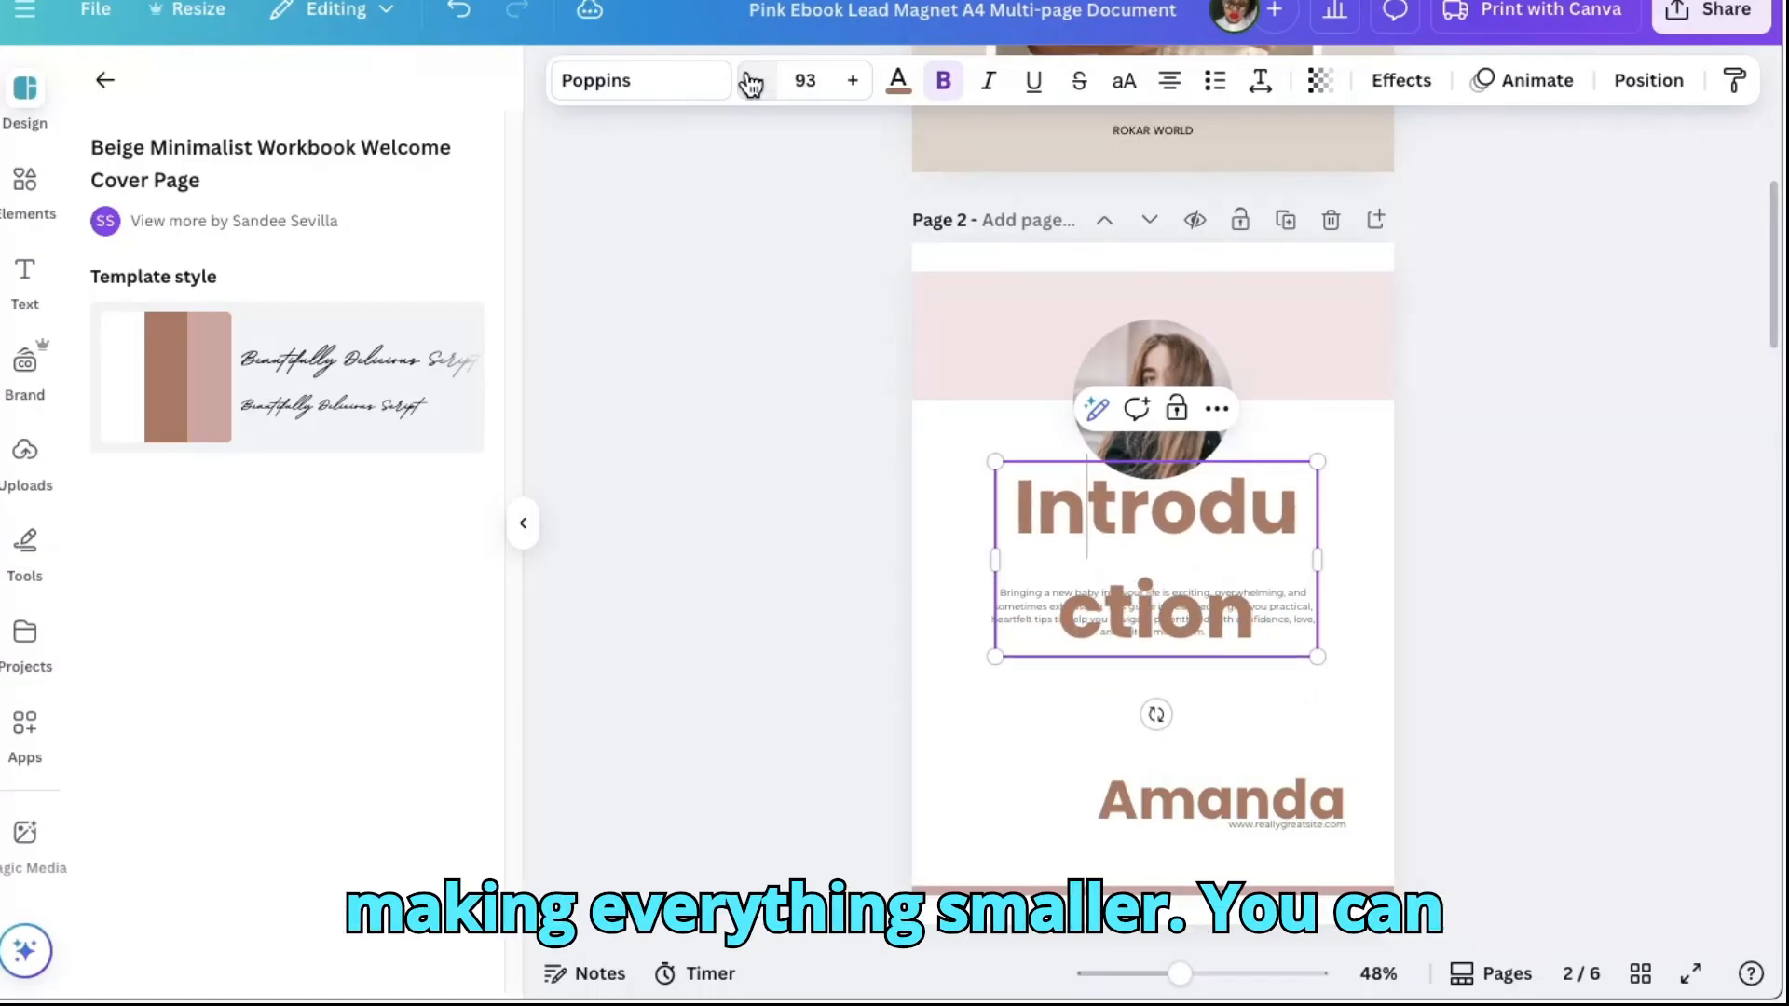
pyautogui.click(751, 84)
pyautogui.click(751, 84)
pyautogui.click(751, 84)
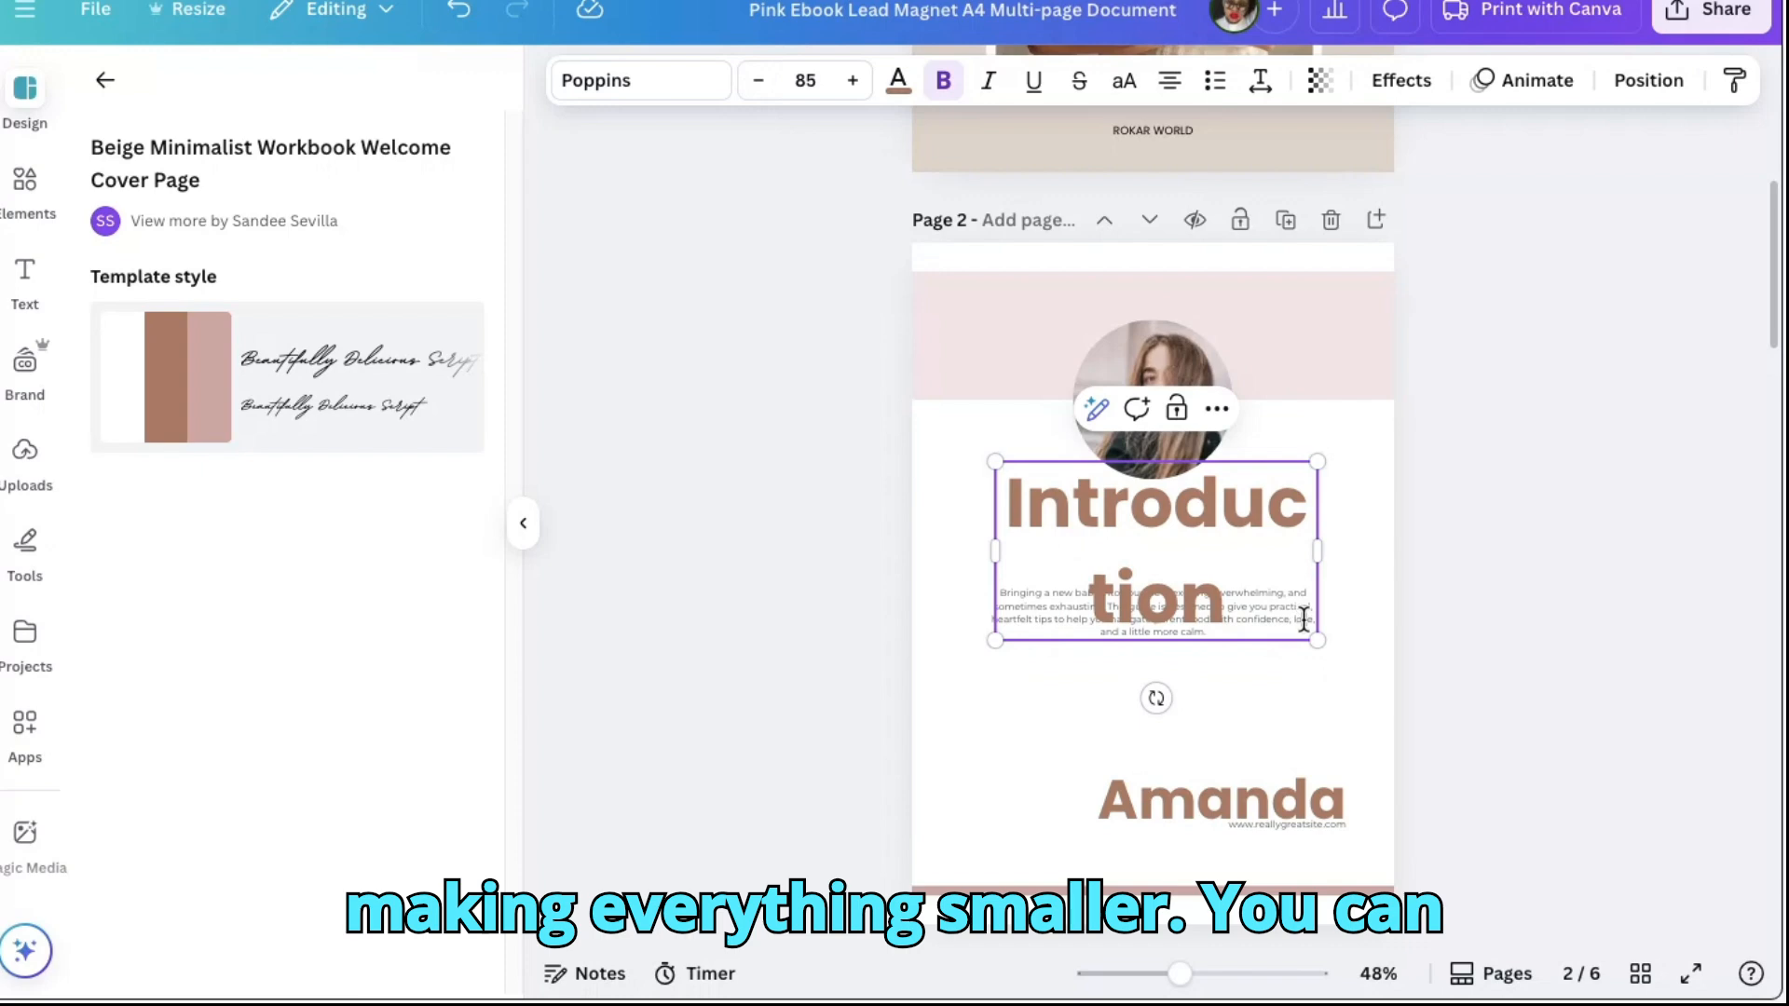
# Widen the "Introduction" heading's text box so the word fits on one line, and scale it down to size 66.1 above the paragraph
pyautogui.moveTo(1317, 553); pyautogui.dragTo(1503, 550)
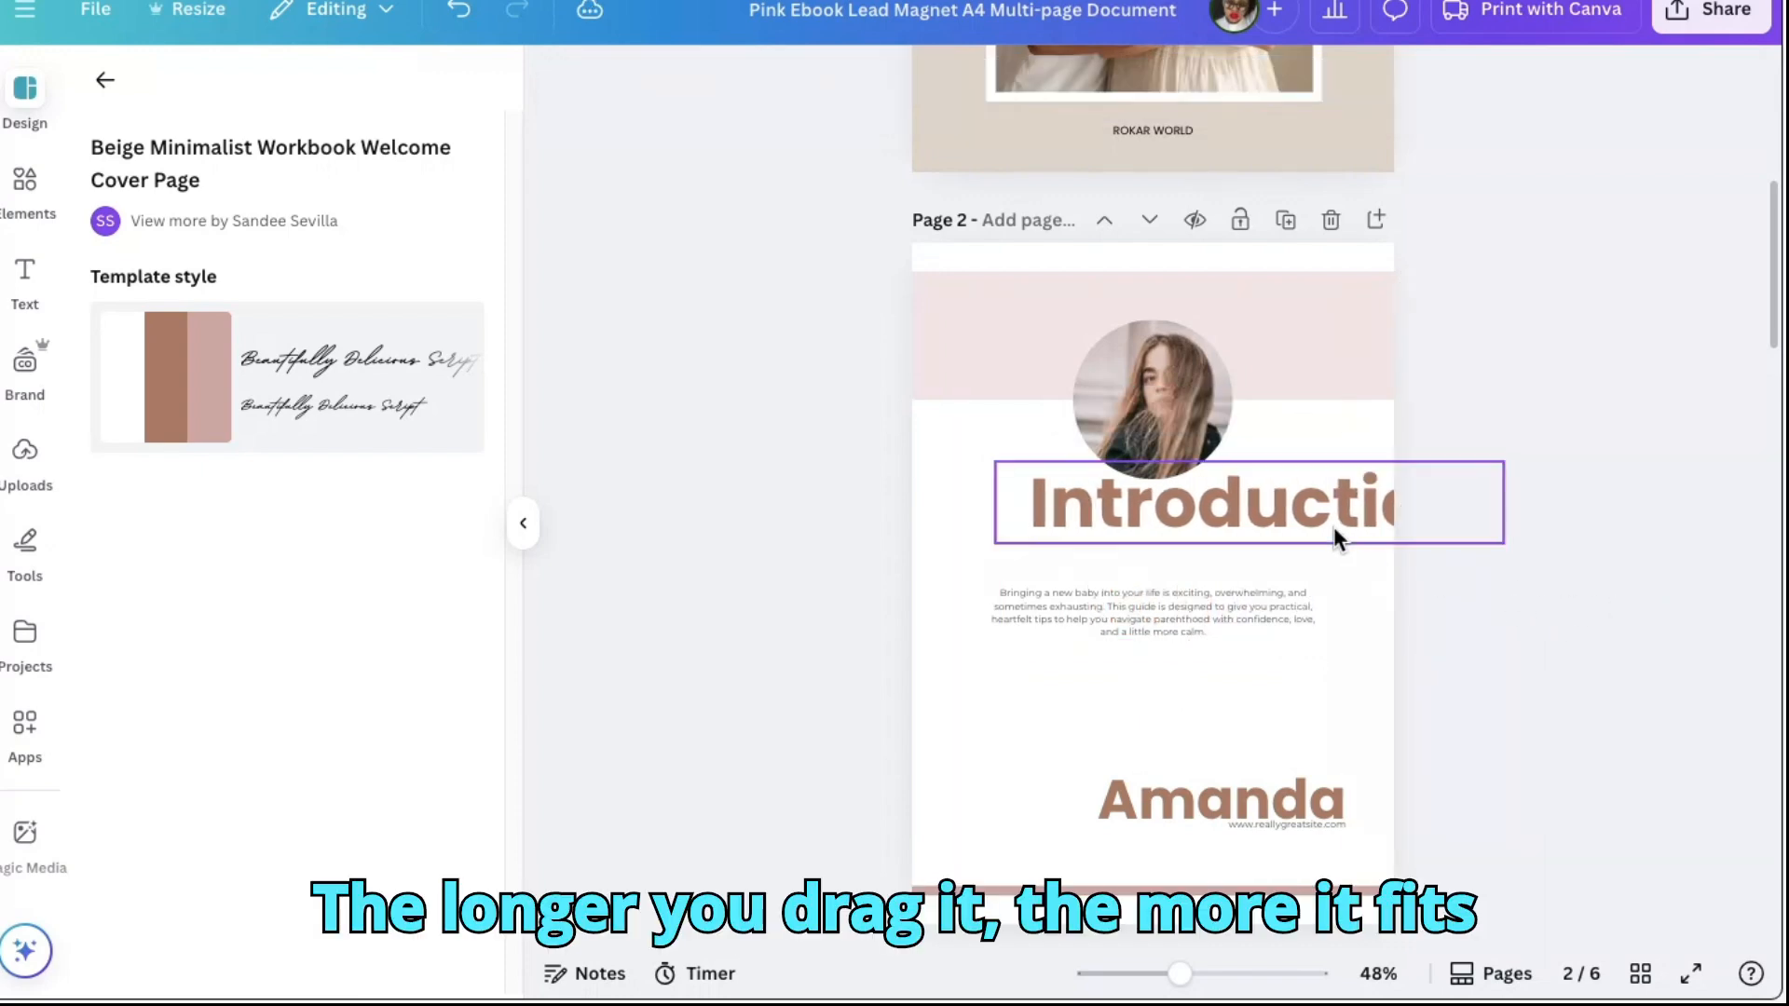
pyautogui.moveTo(1258, 492); pyautogui.dragTo(1165, 504)
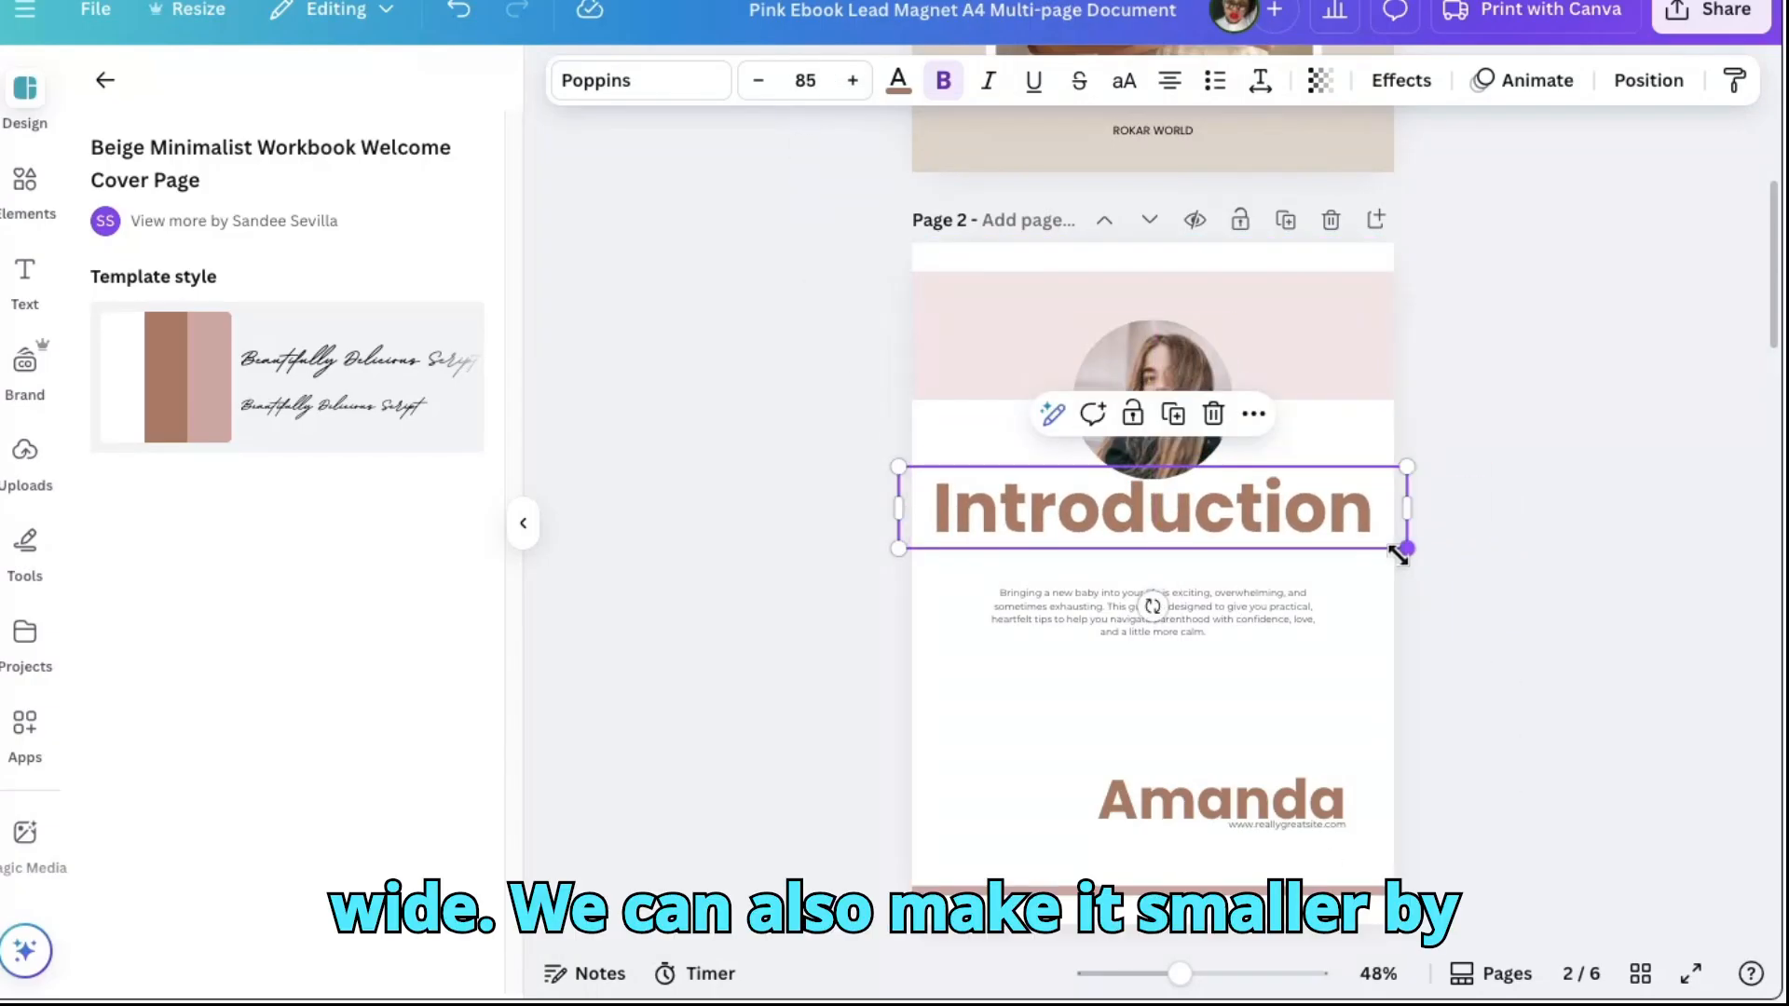
pyautogui.moveTo(1400, 552); pyautogui.dragTo(1242, 522)
pyautogui.click(1617, 619)
pyautogui.click(1199, 505)
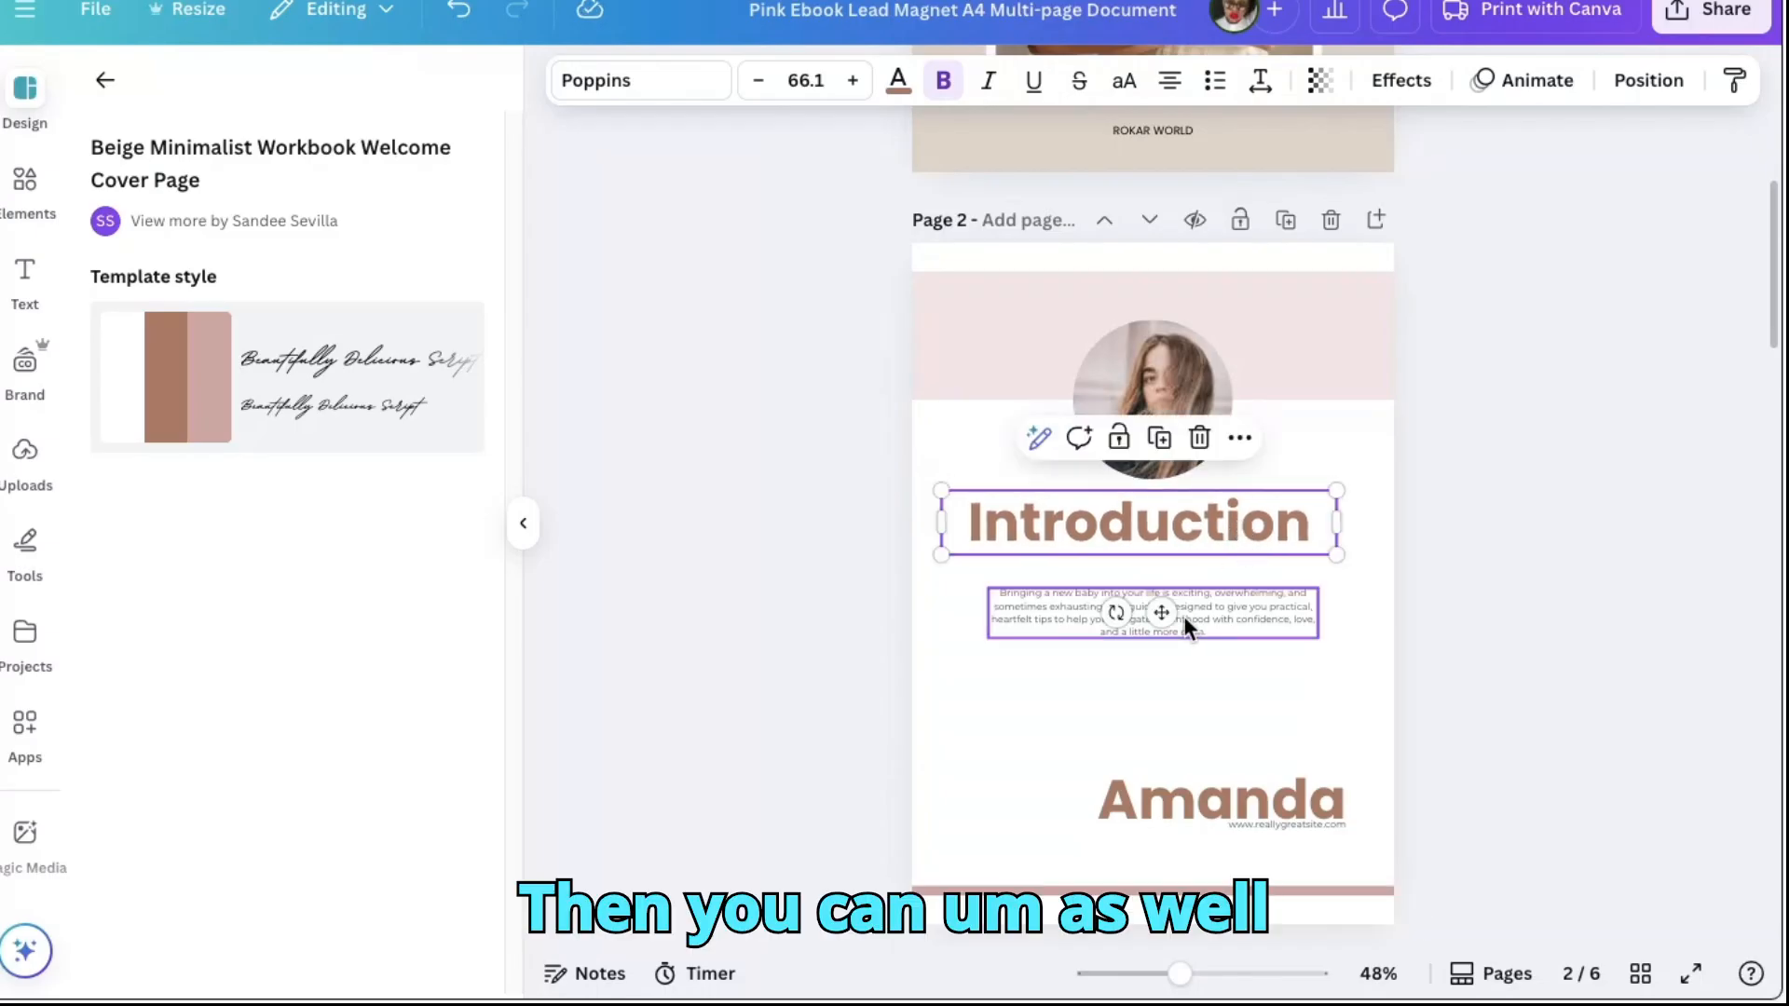
# Scale the introduction paragraph on page 2 up to size 16.3, extending its text box to about the page's edge
pyautogui.click(1267, 624)
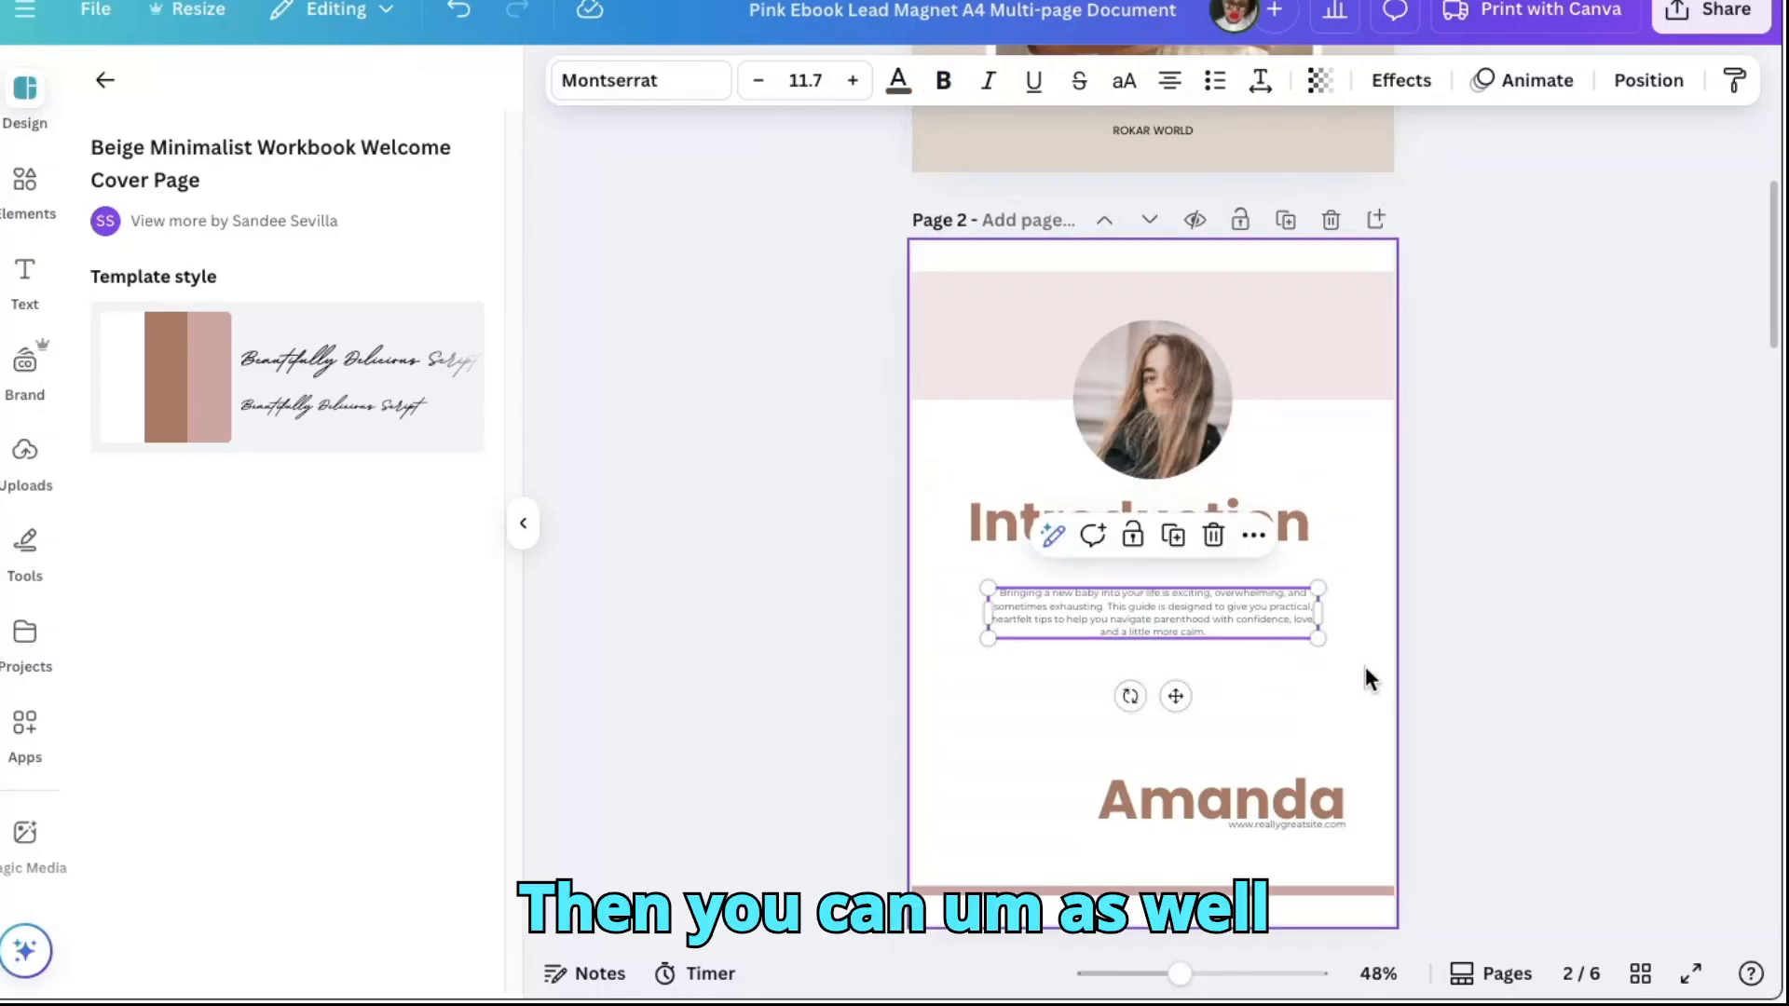
pyautogui.moveTo(1314, 636); pyautogui.dragTo(1397, 895)
pyautogui.moveTo(1277, 633); pyautogui.dragTo(1229, 637)
# Increase the introduction paragraph's font size to 26.3
pyautogui.click(853, 81)
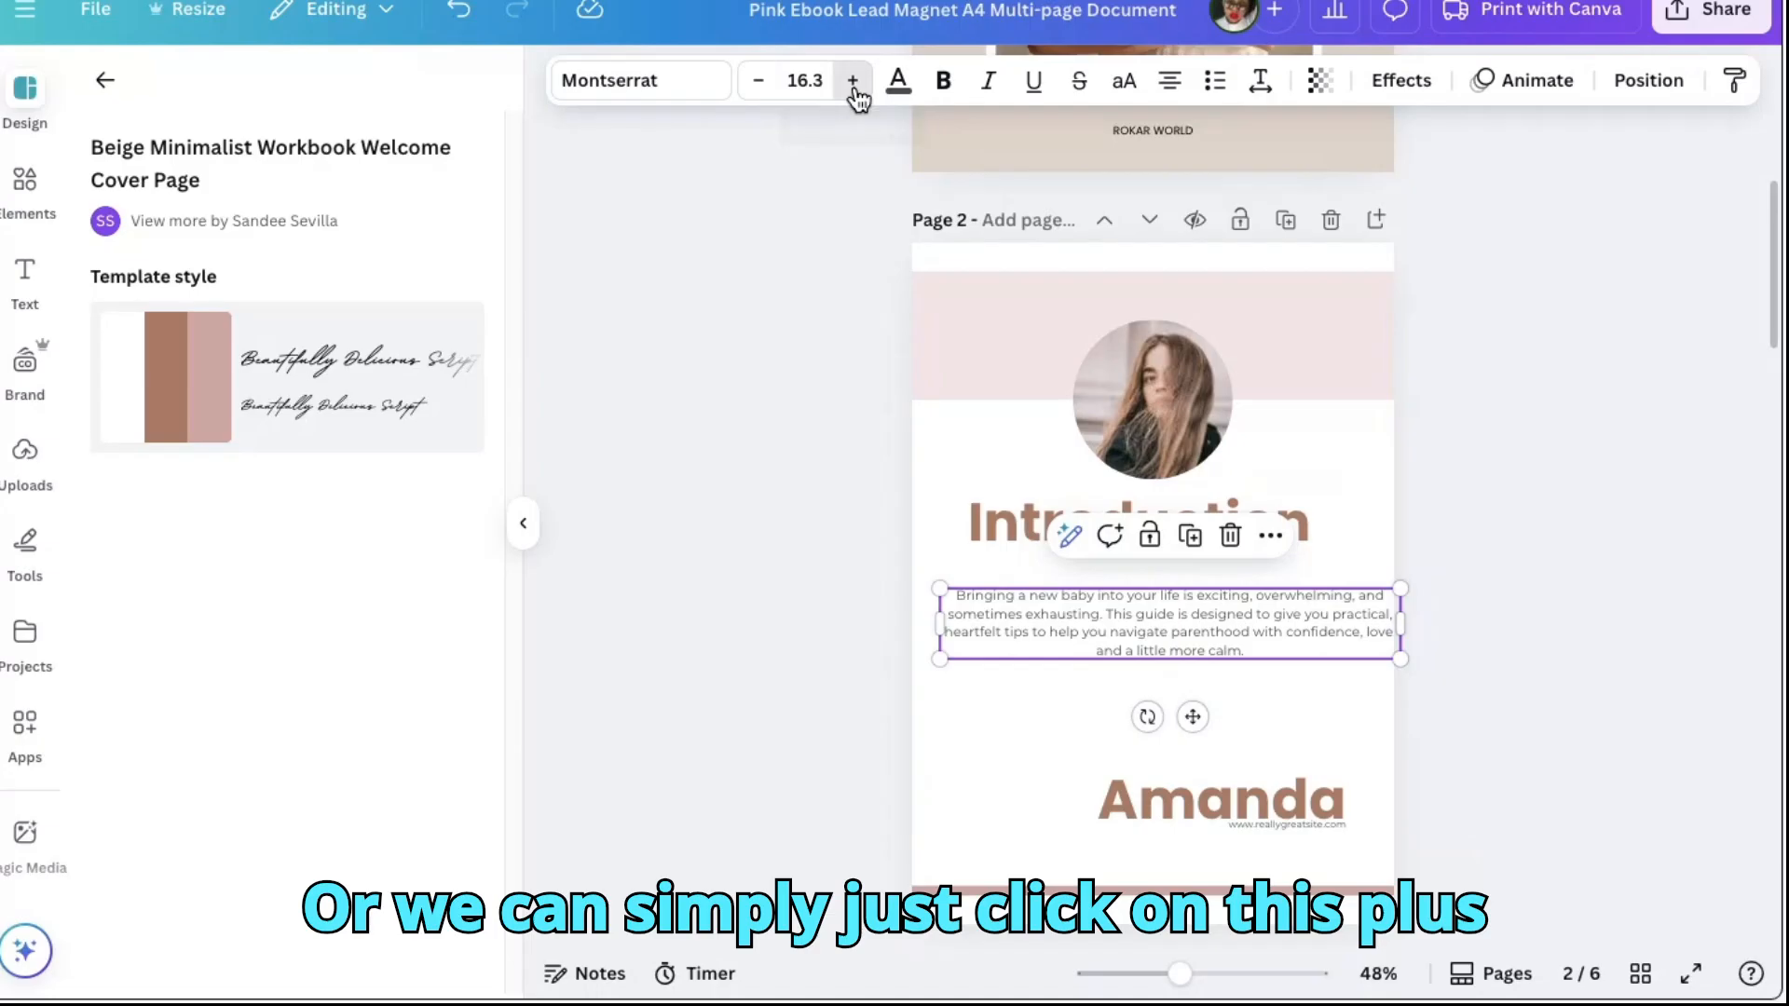
pyautogui.click(852, 81)
pyautogui.click(853, 81)
pyautogui.click(852, 81)
pyautogui.click(852, 81)
pyautogui.click(852, 81)
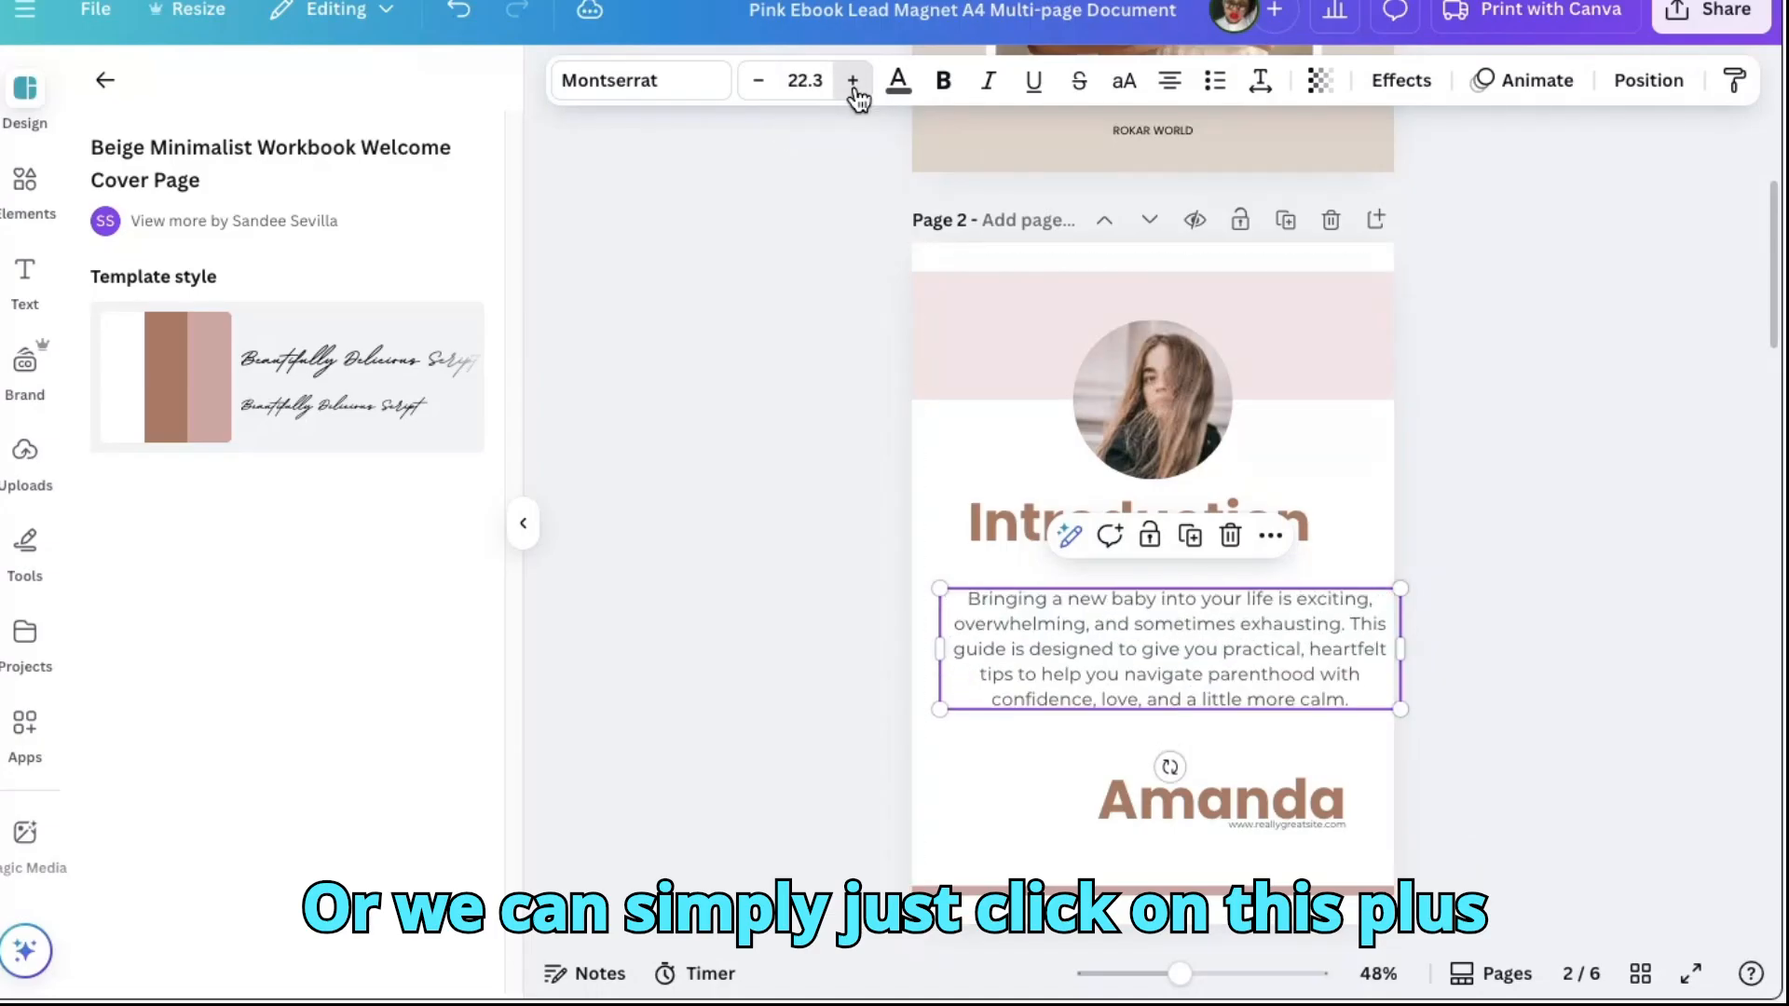
pyautogui.click(852, 81)
pyautogui.click(852, 81)
pyautogui.click(852, 81)
pyautogui.click(853, 81)
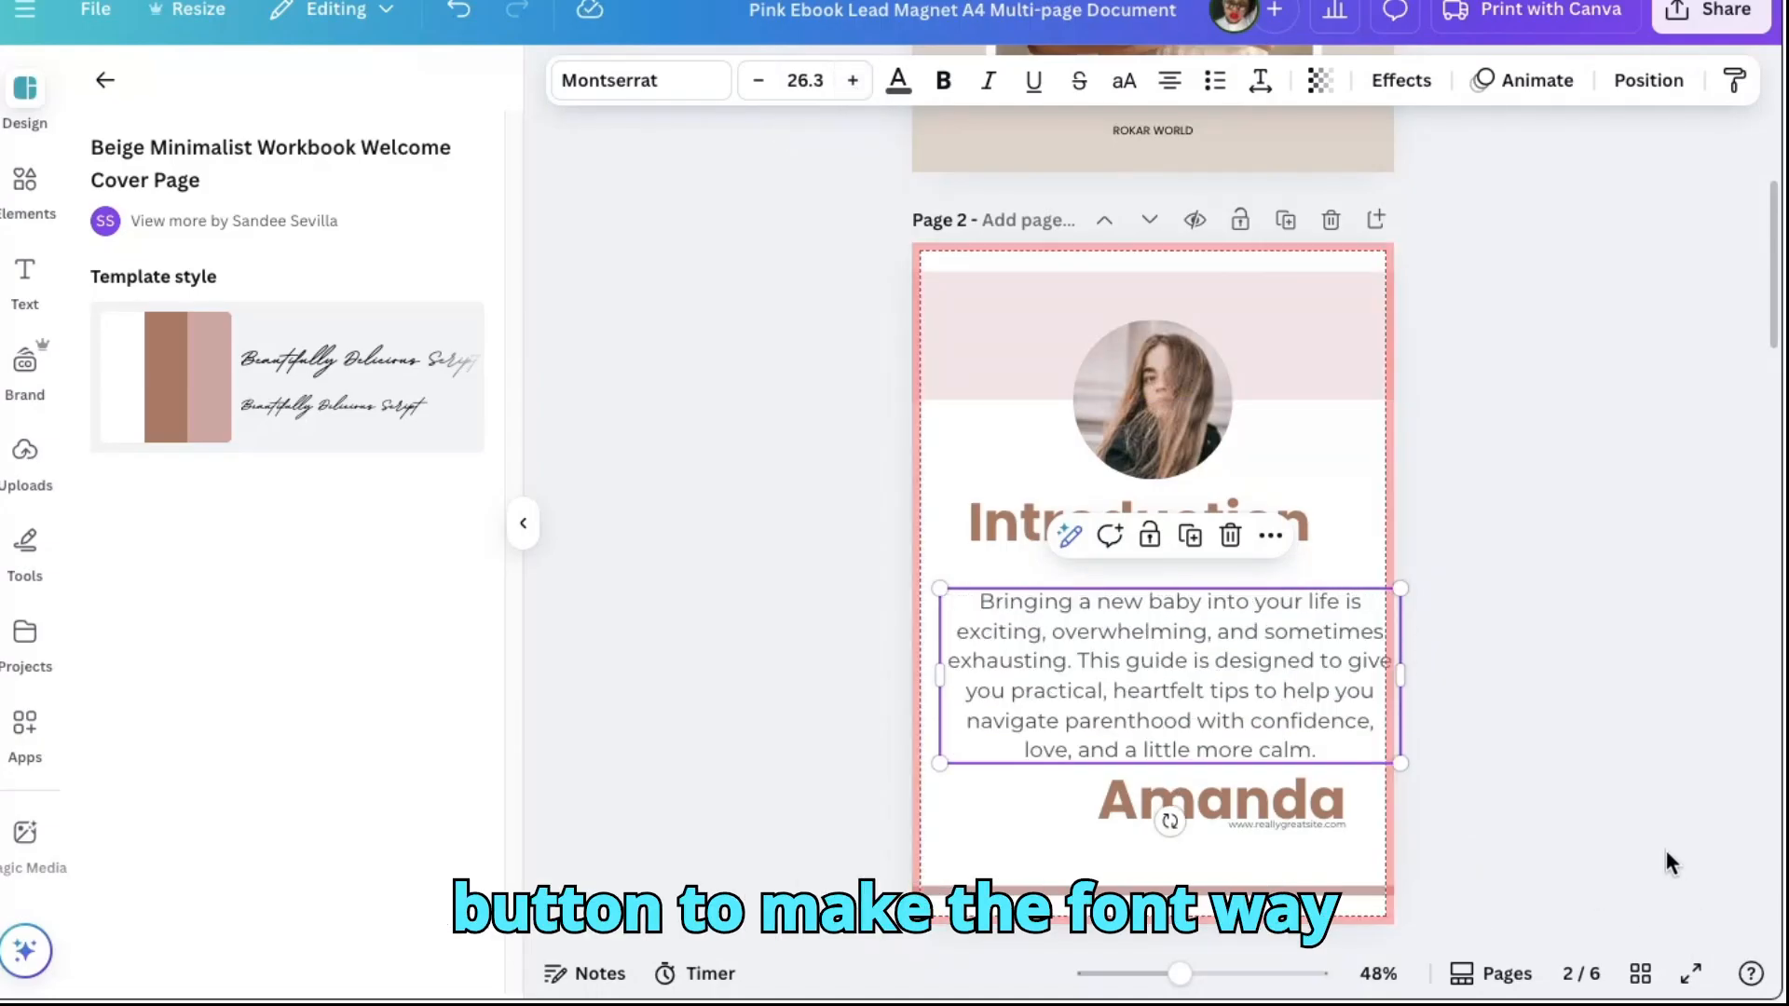
# Move the introduction paragraph slightly up so it sits centred within the page, close below the heading
pyautogui.click(1634, 731)
pyautogui.click(1316, 669)
pyautogui.moveTo(1315, 669)
pyautogui.mouseDown()
pyautogui.moveTo(1299, 658)
pyautogui.moveTo(1321, 645)
pyautogui.moveTo(1307, 650)
pyautogui.mouseUp()
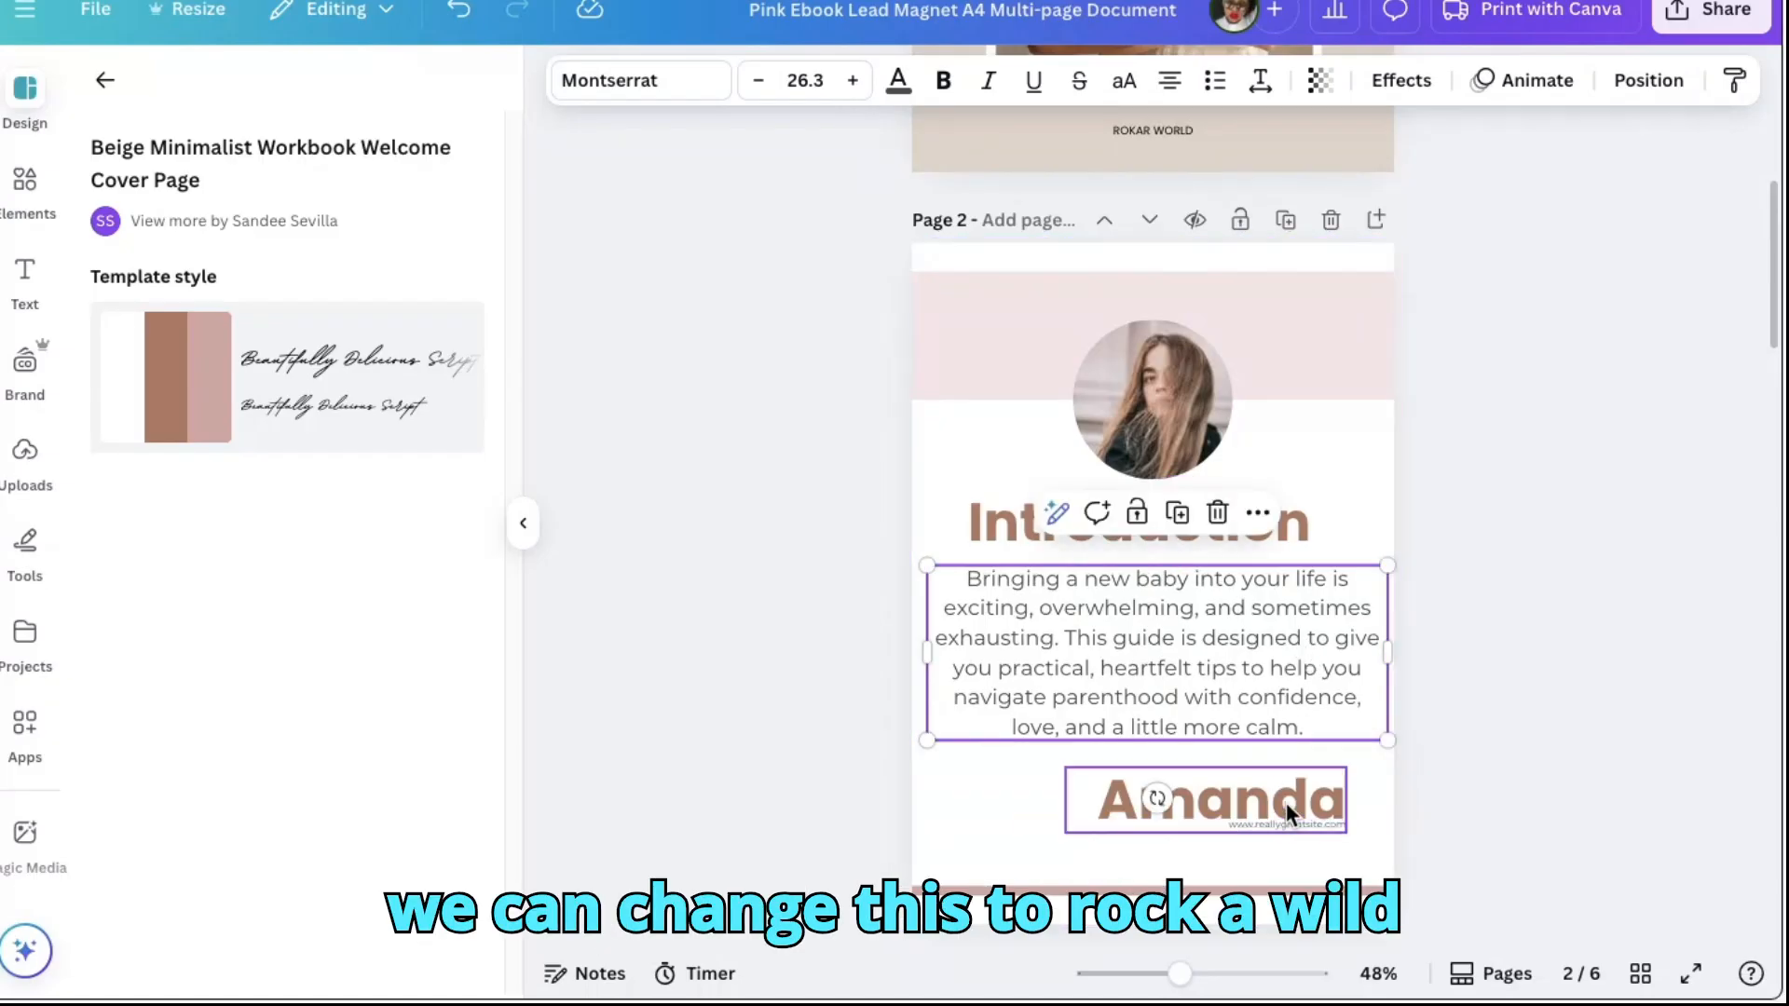
# Delete the signature name and the placeholder website line below page 2's introduction paragraph
pyautogui.click(1285, 802)
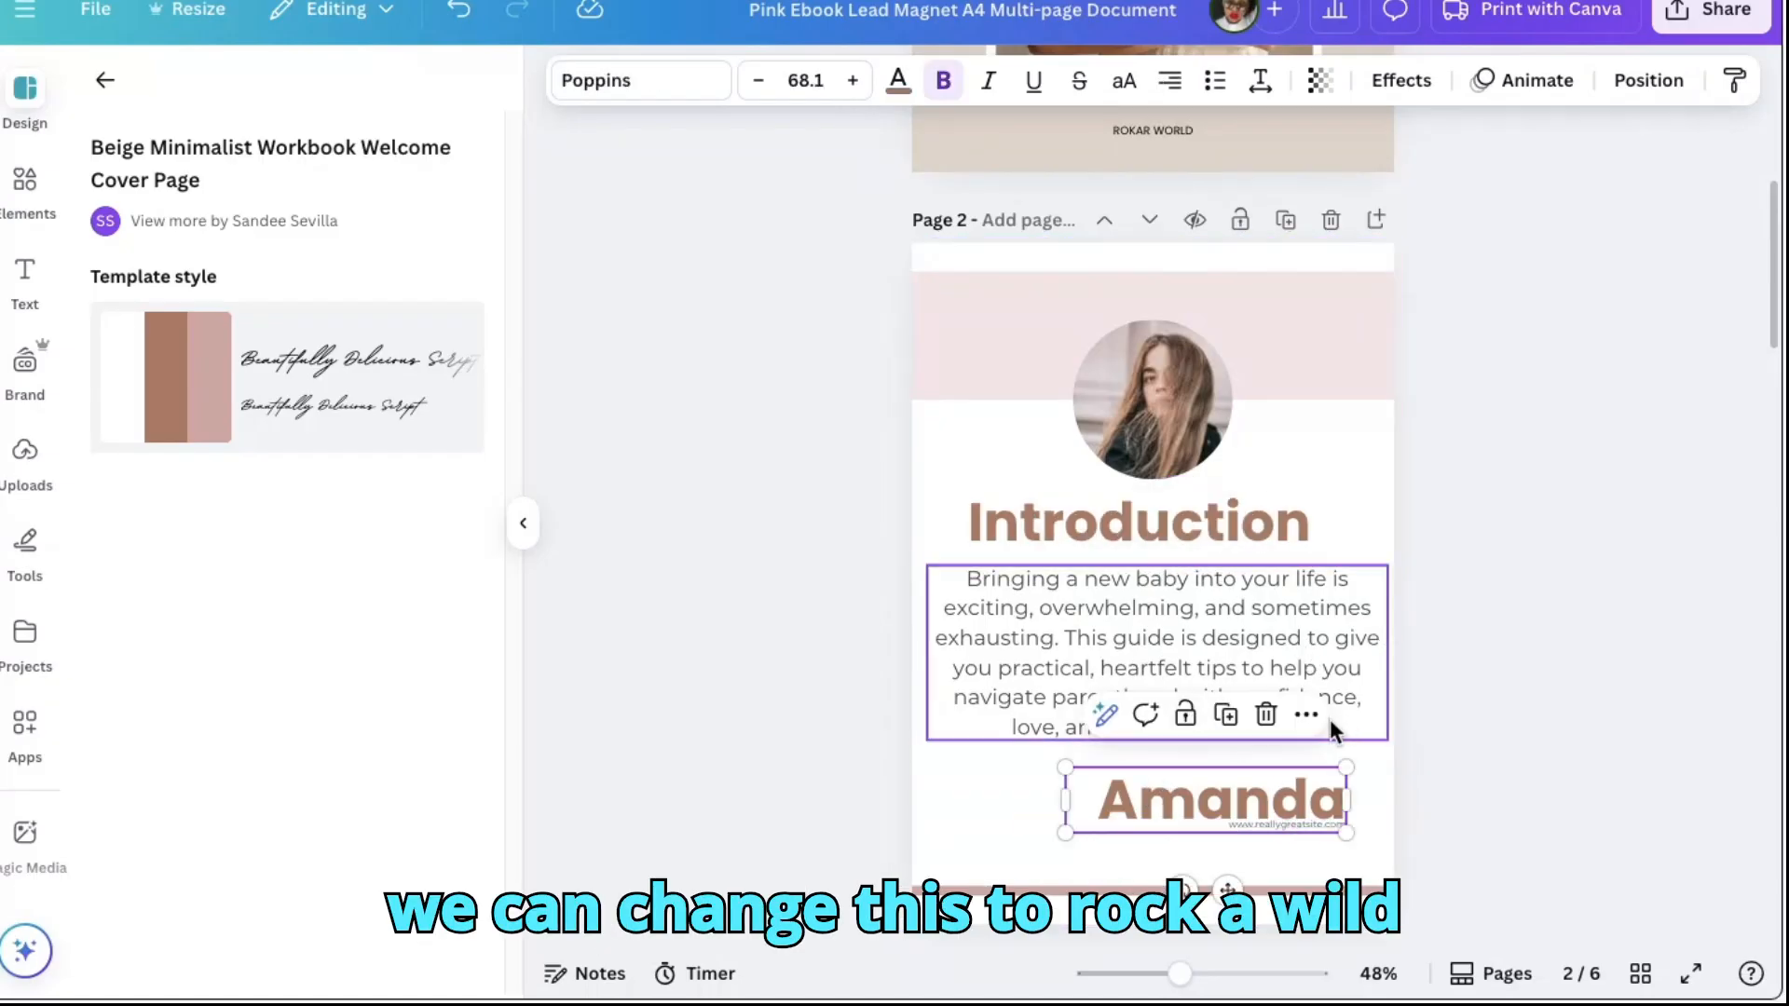
pyautogui.click(1265, 714)
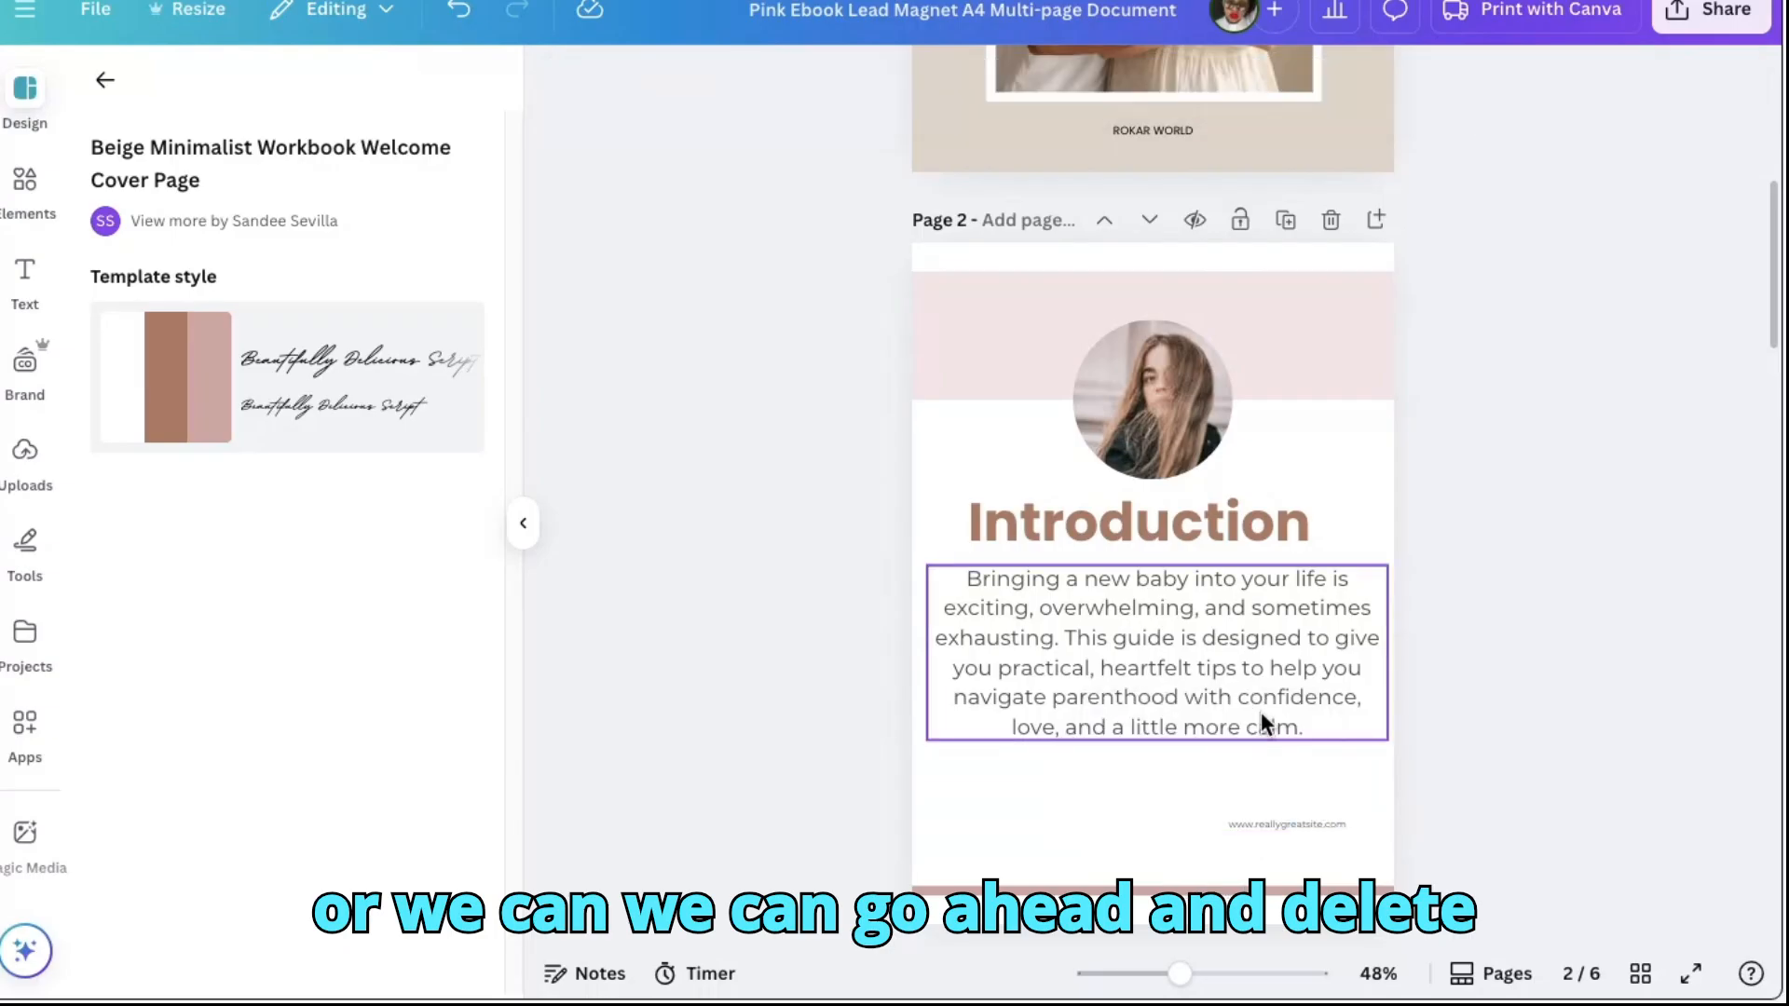
pyautogui.click(1299, 823)
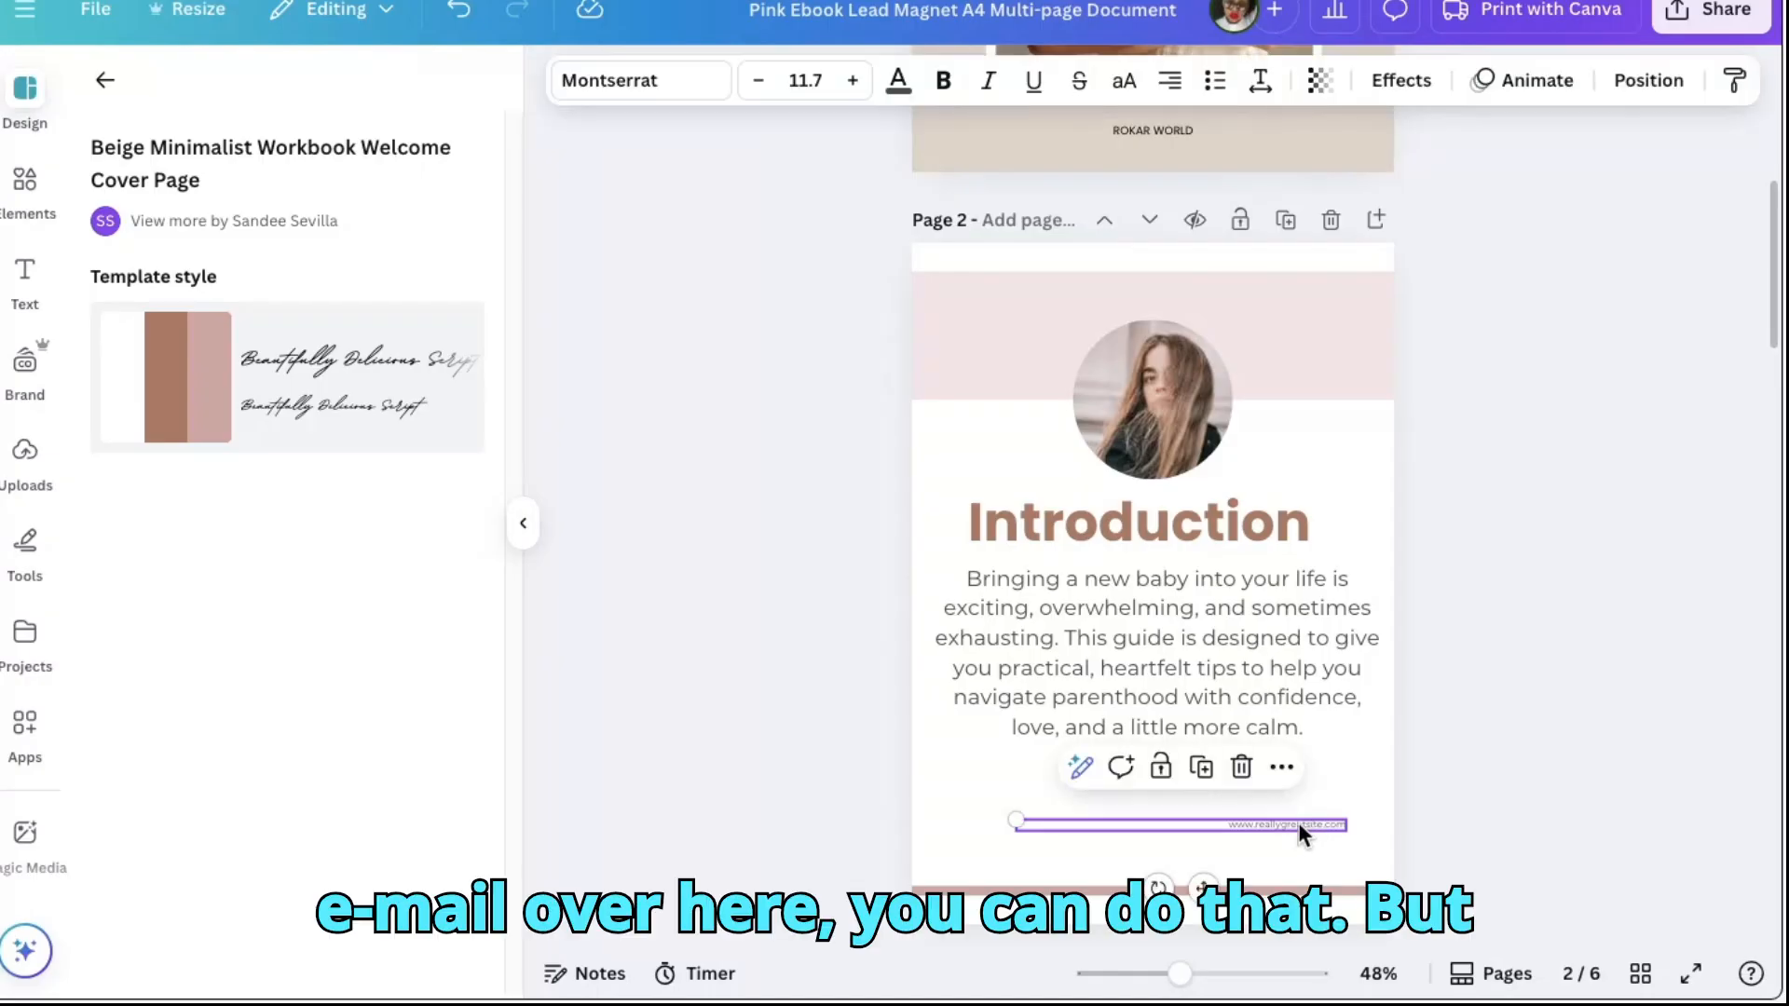
pyautogui.click(1242, 768)
# Recolour the pale pink banner behind page 2's circular photo with the document's gray orange #a87a64
pyautogui.click(1289, 322)
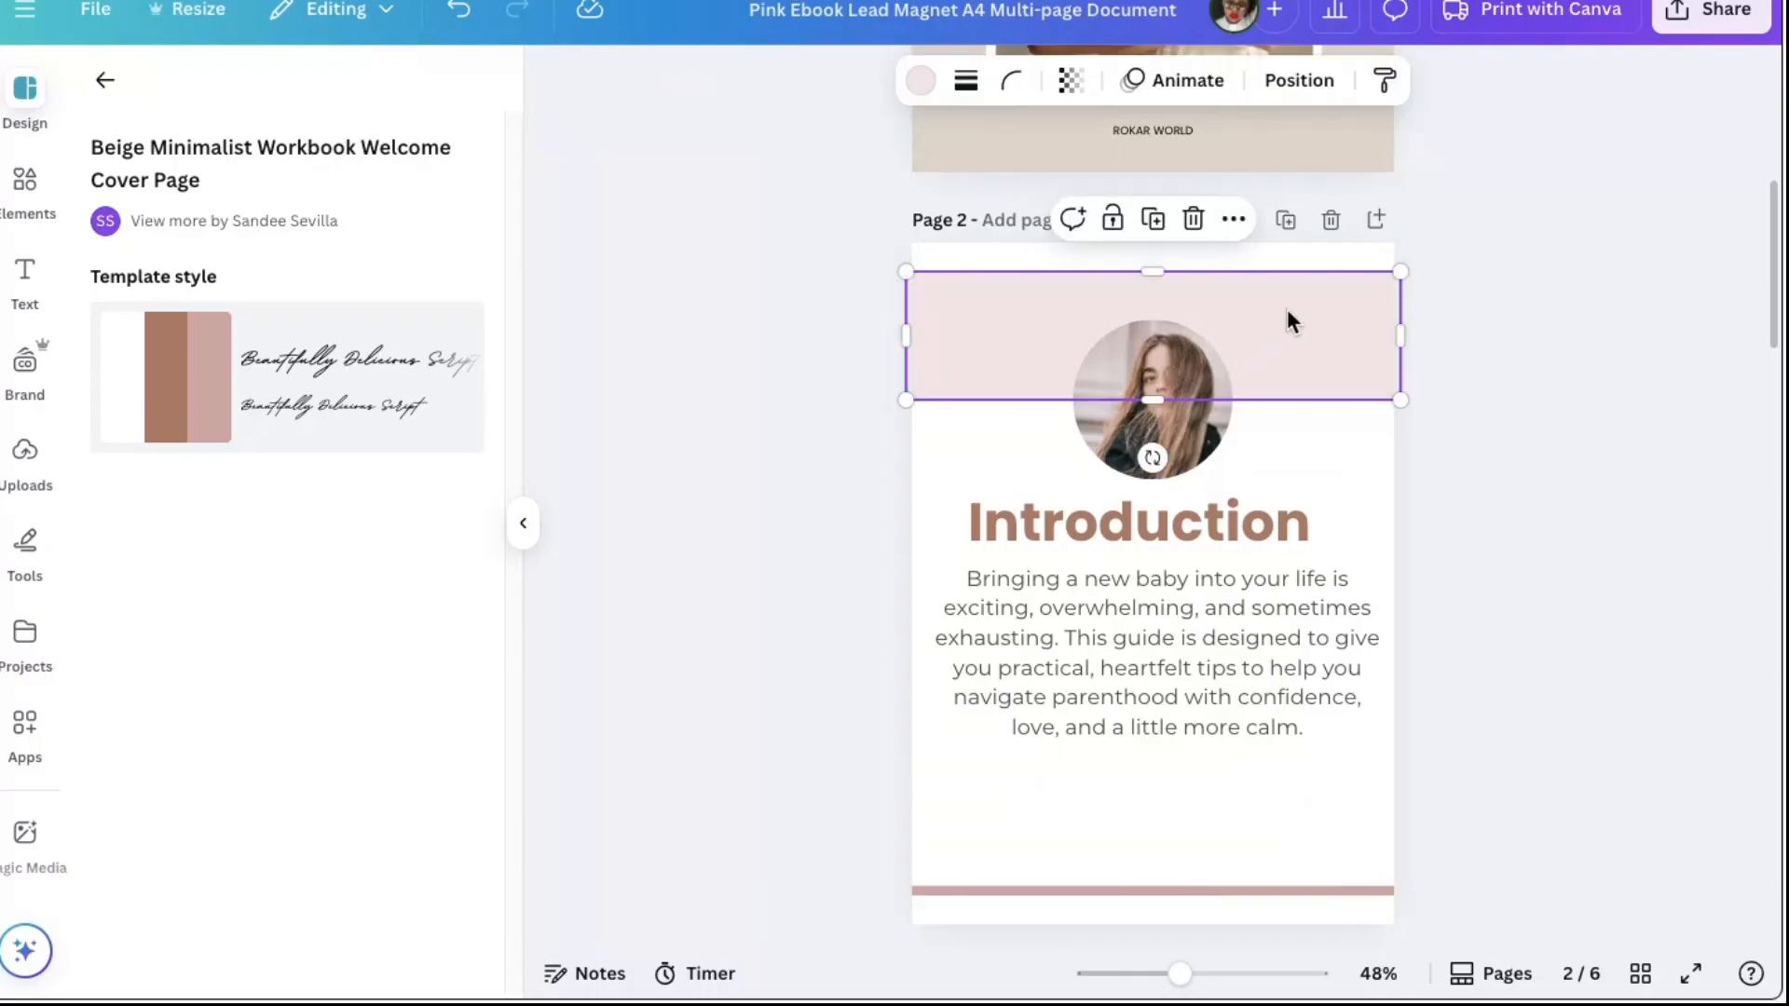
pyautogui.click(926, 96)
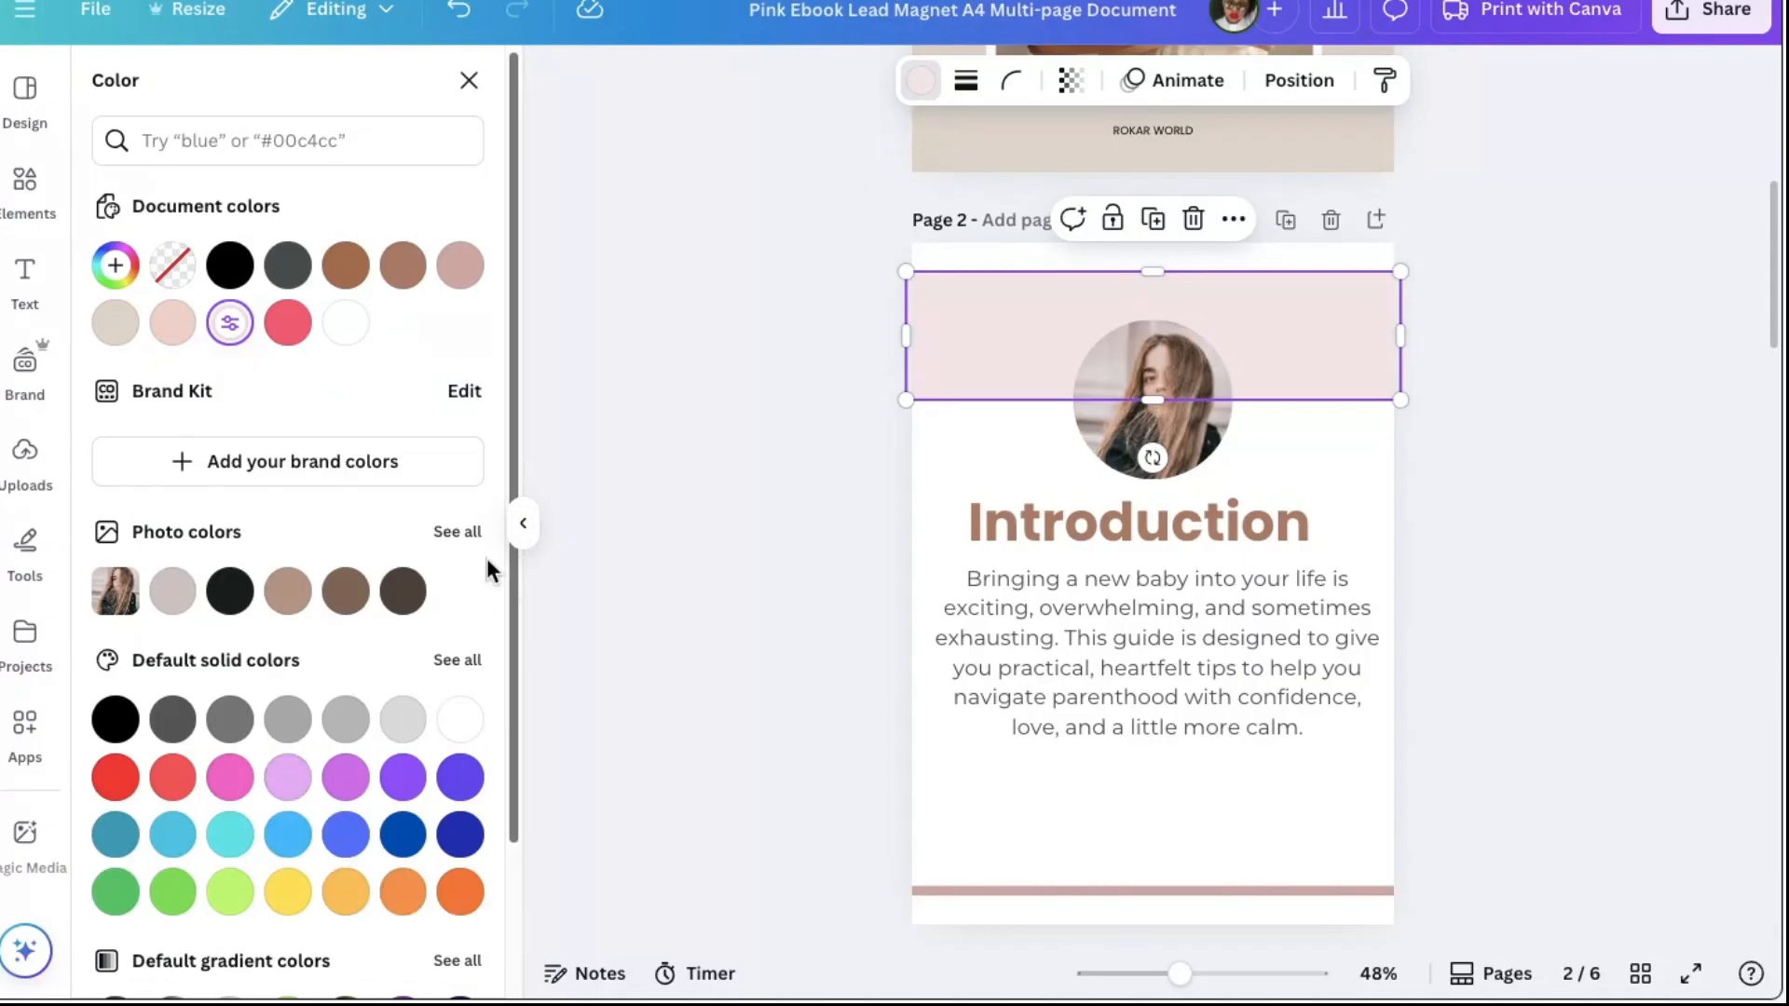
pyautogui.click(411, 280)
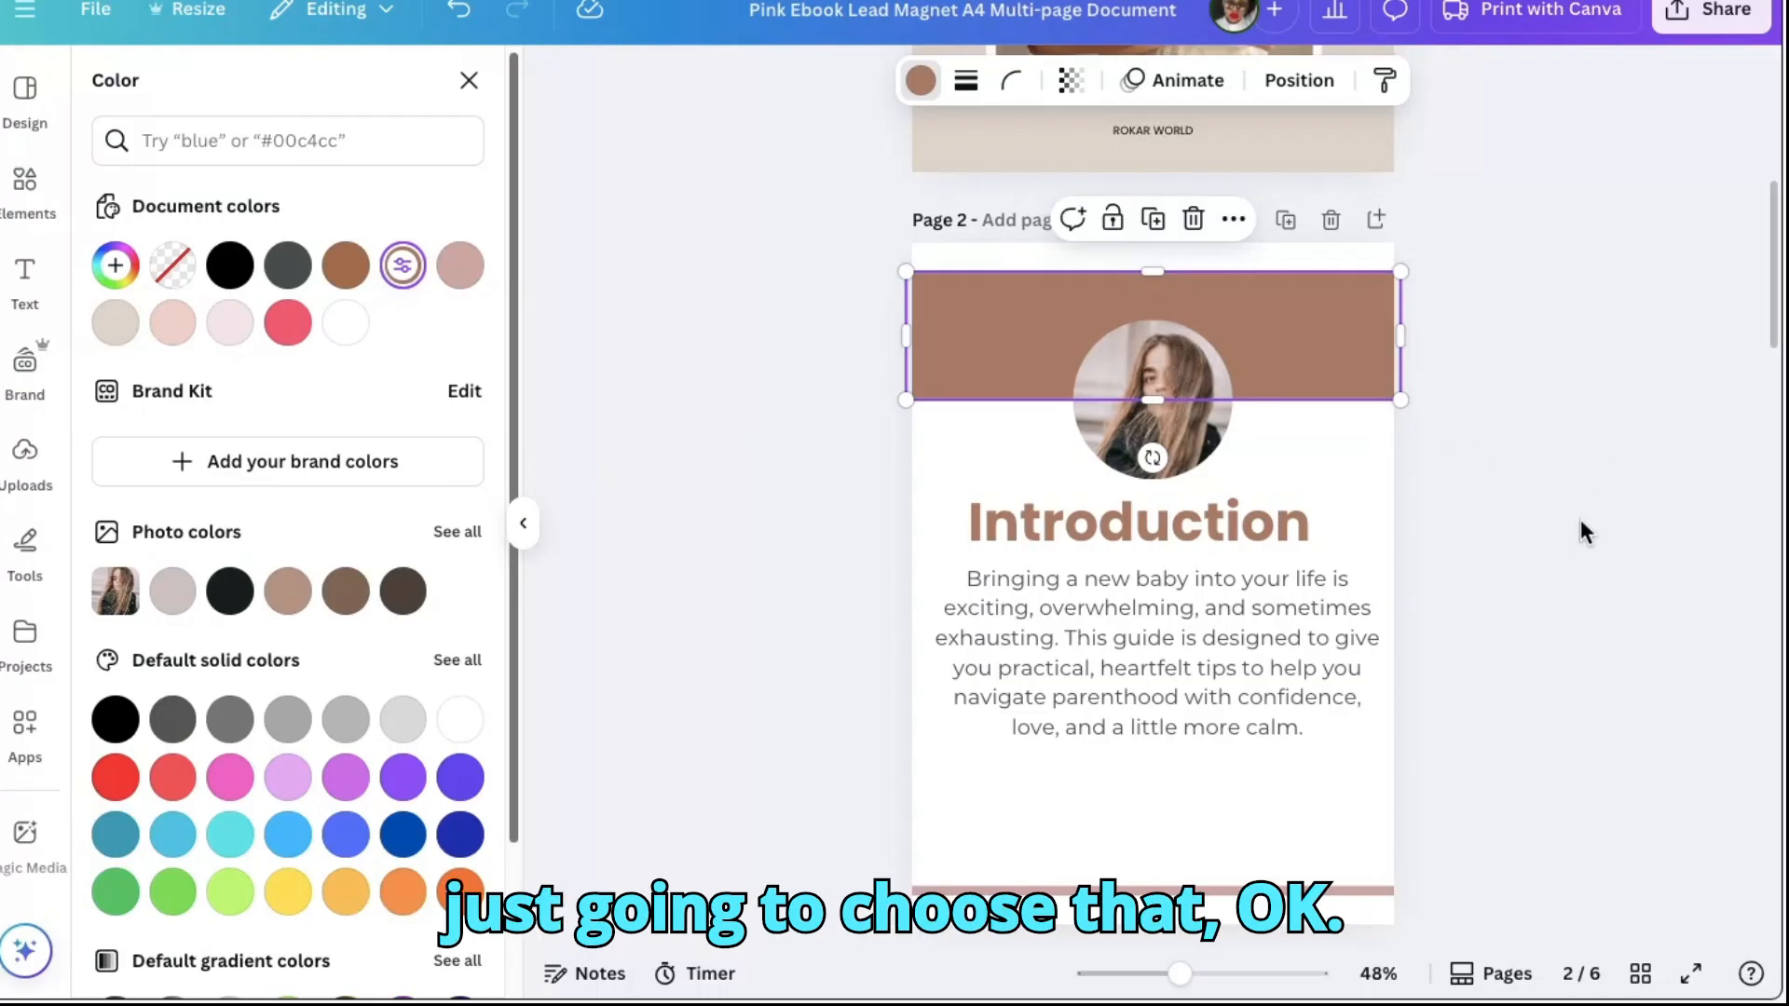
pyautogui.click(1687, 641)
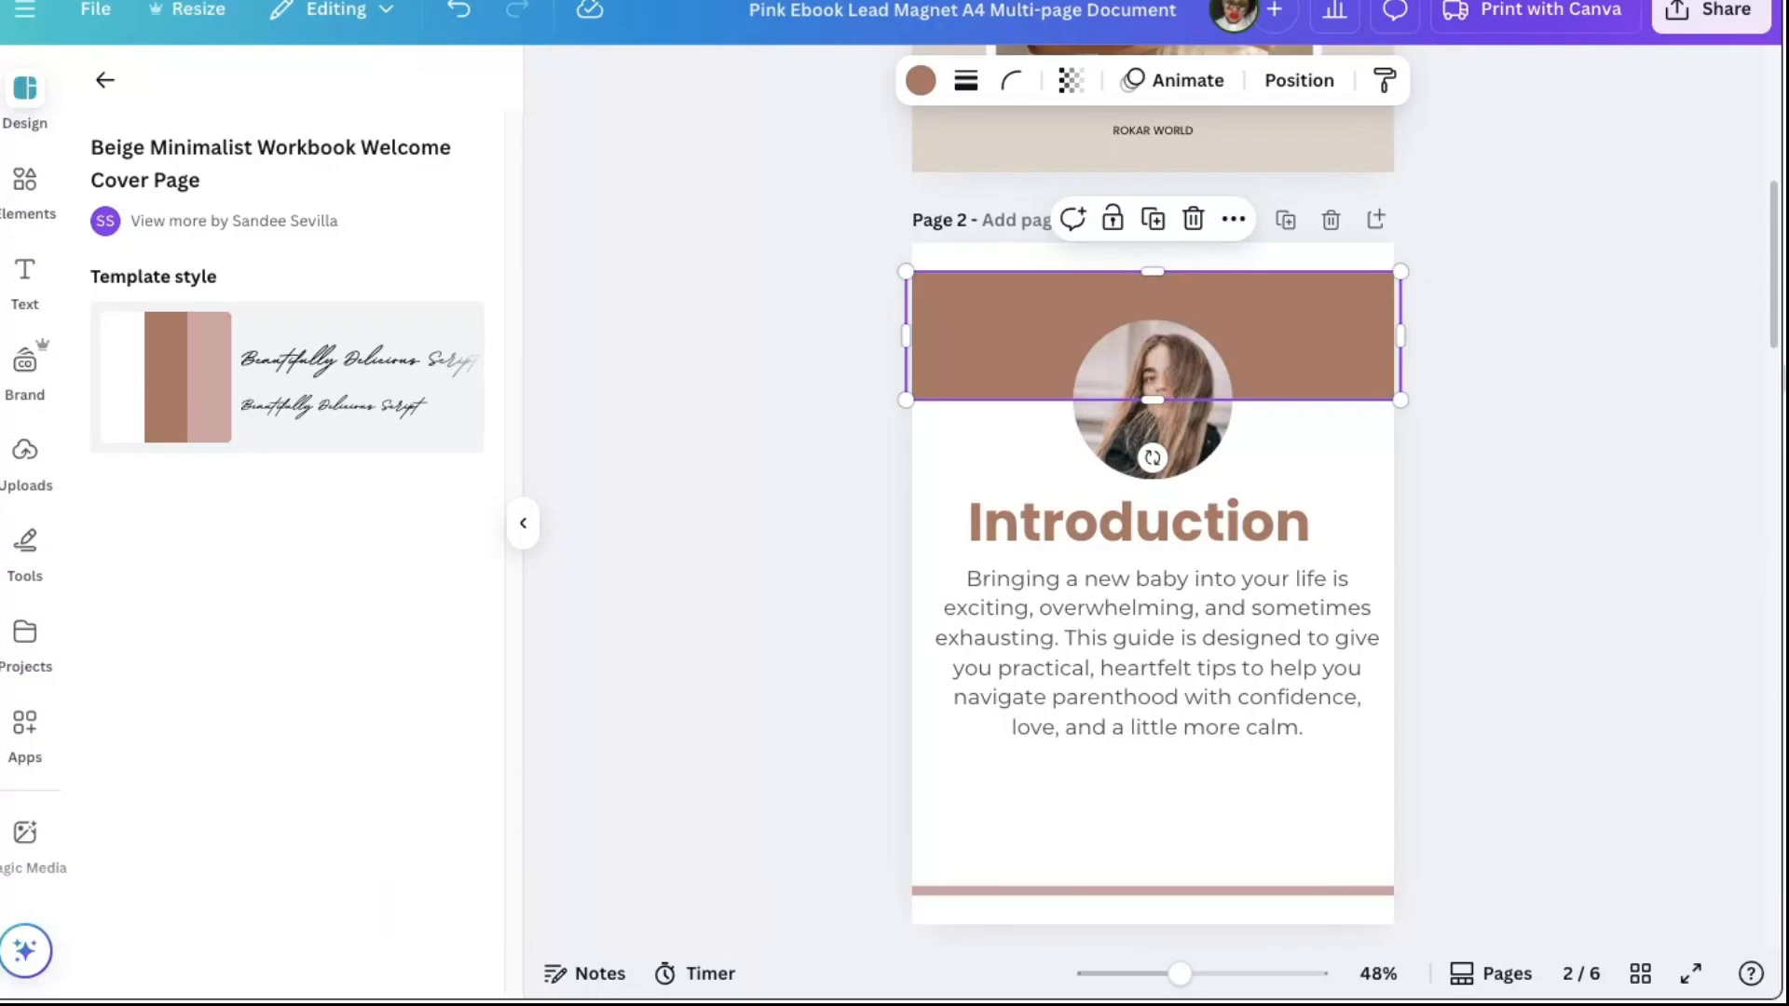
# Compare page 2 with the cover and recolour the thin line at page 2's foot with the document's light beige
pyautogui.moveTo(1774, 335); pyautogui.dragTo(1784, 186)
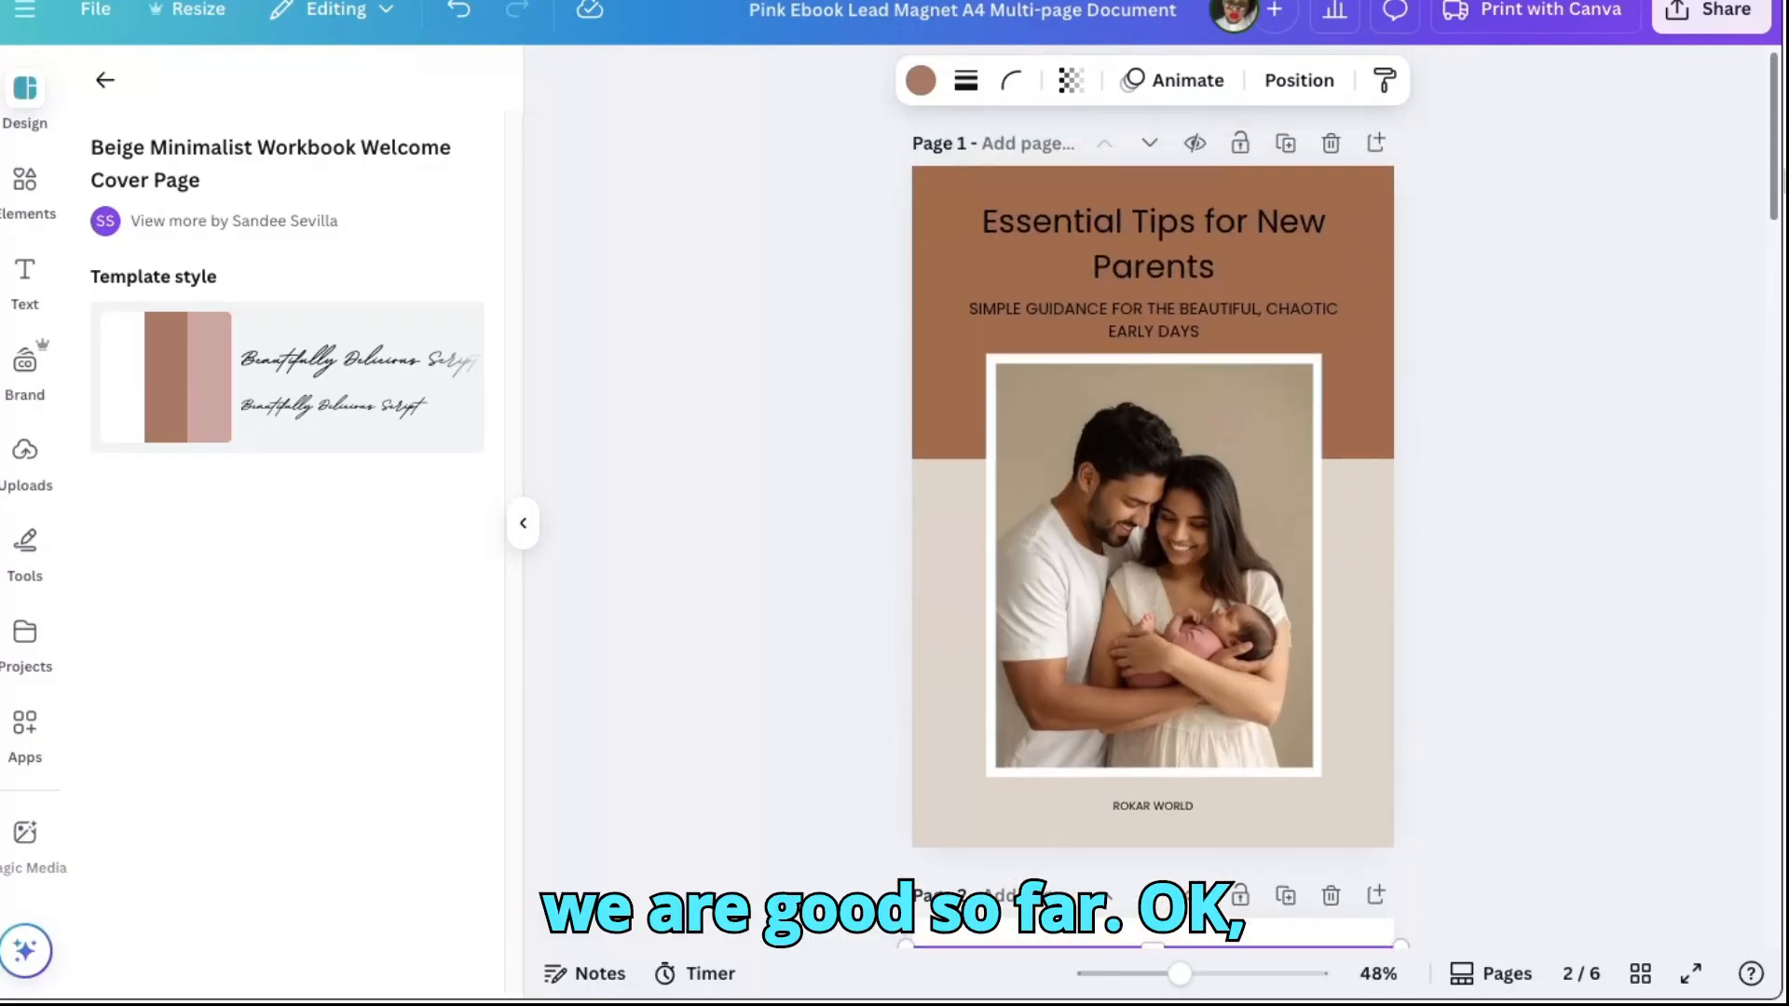
pyautogui.scroll(-2, 1653, 427)
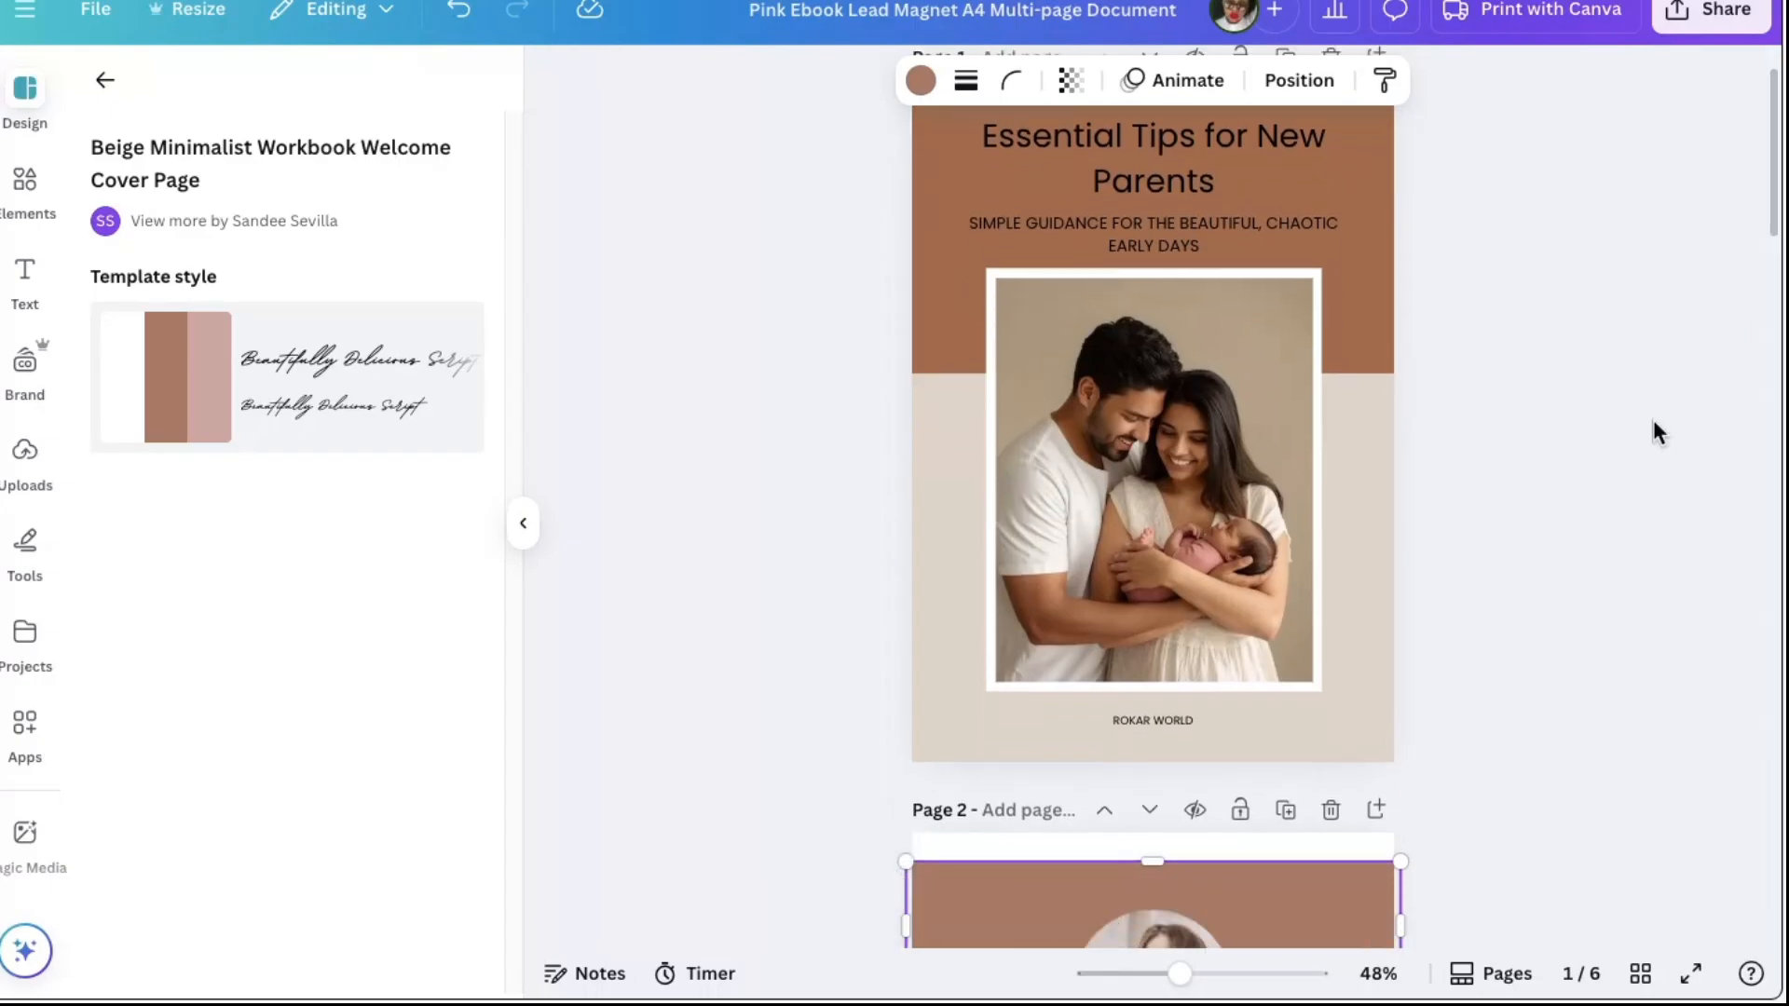
pyautogui.moveTo(1771, 191); pyautogui.dragTo(1782, 326)
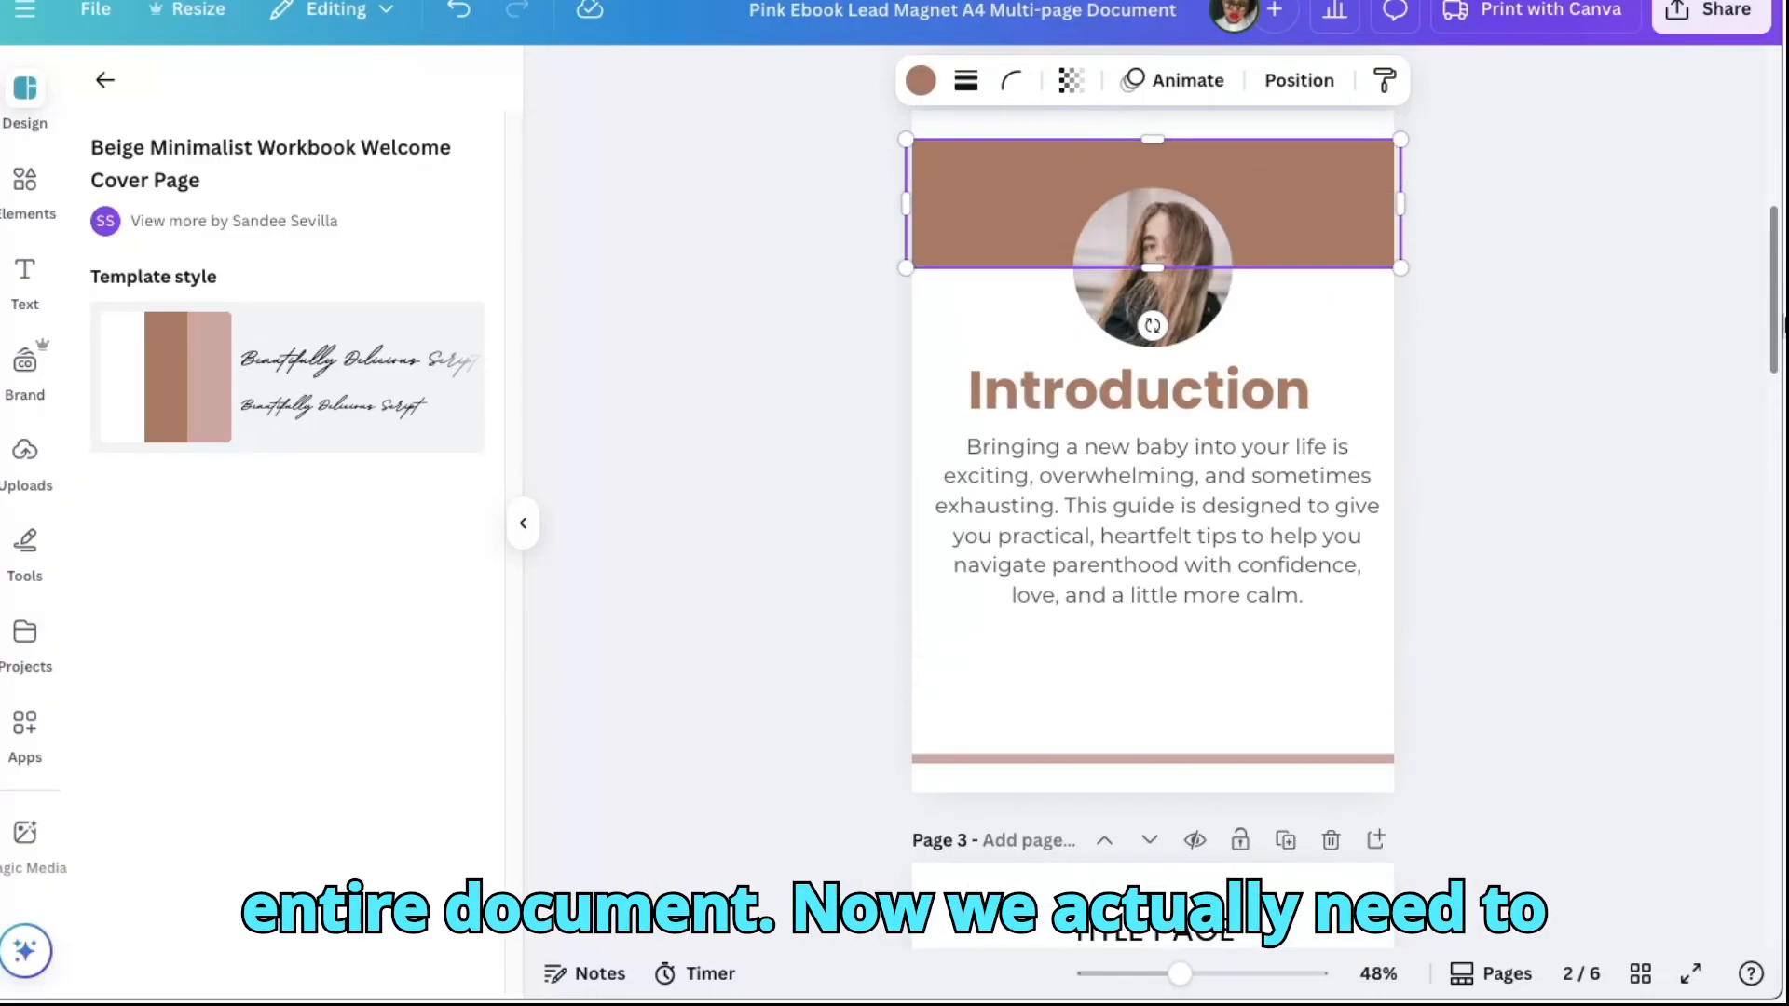
pyautogui.click(1258, 757)
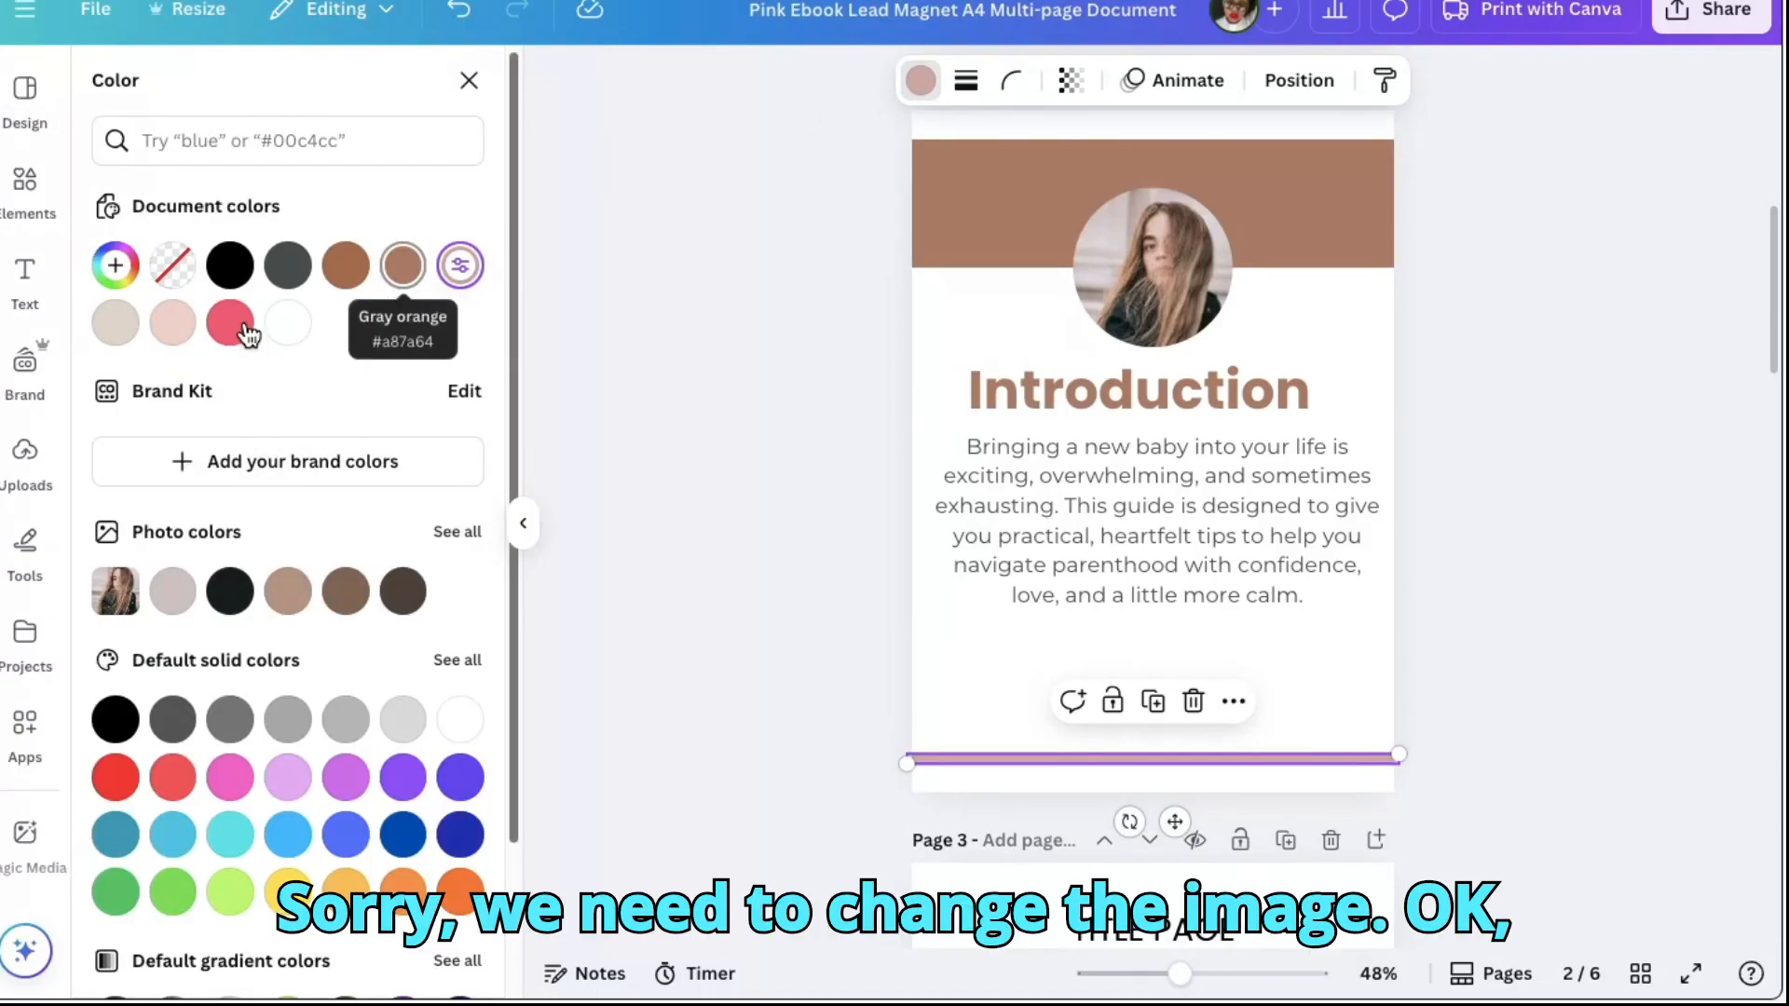
pyautogui.click(130, 326)
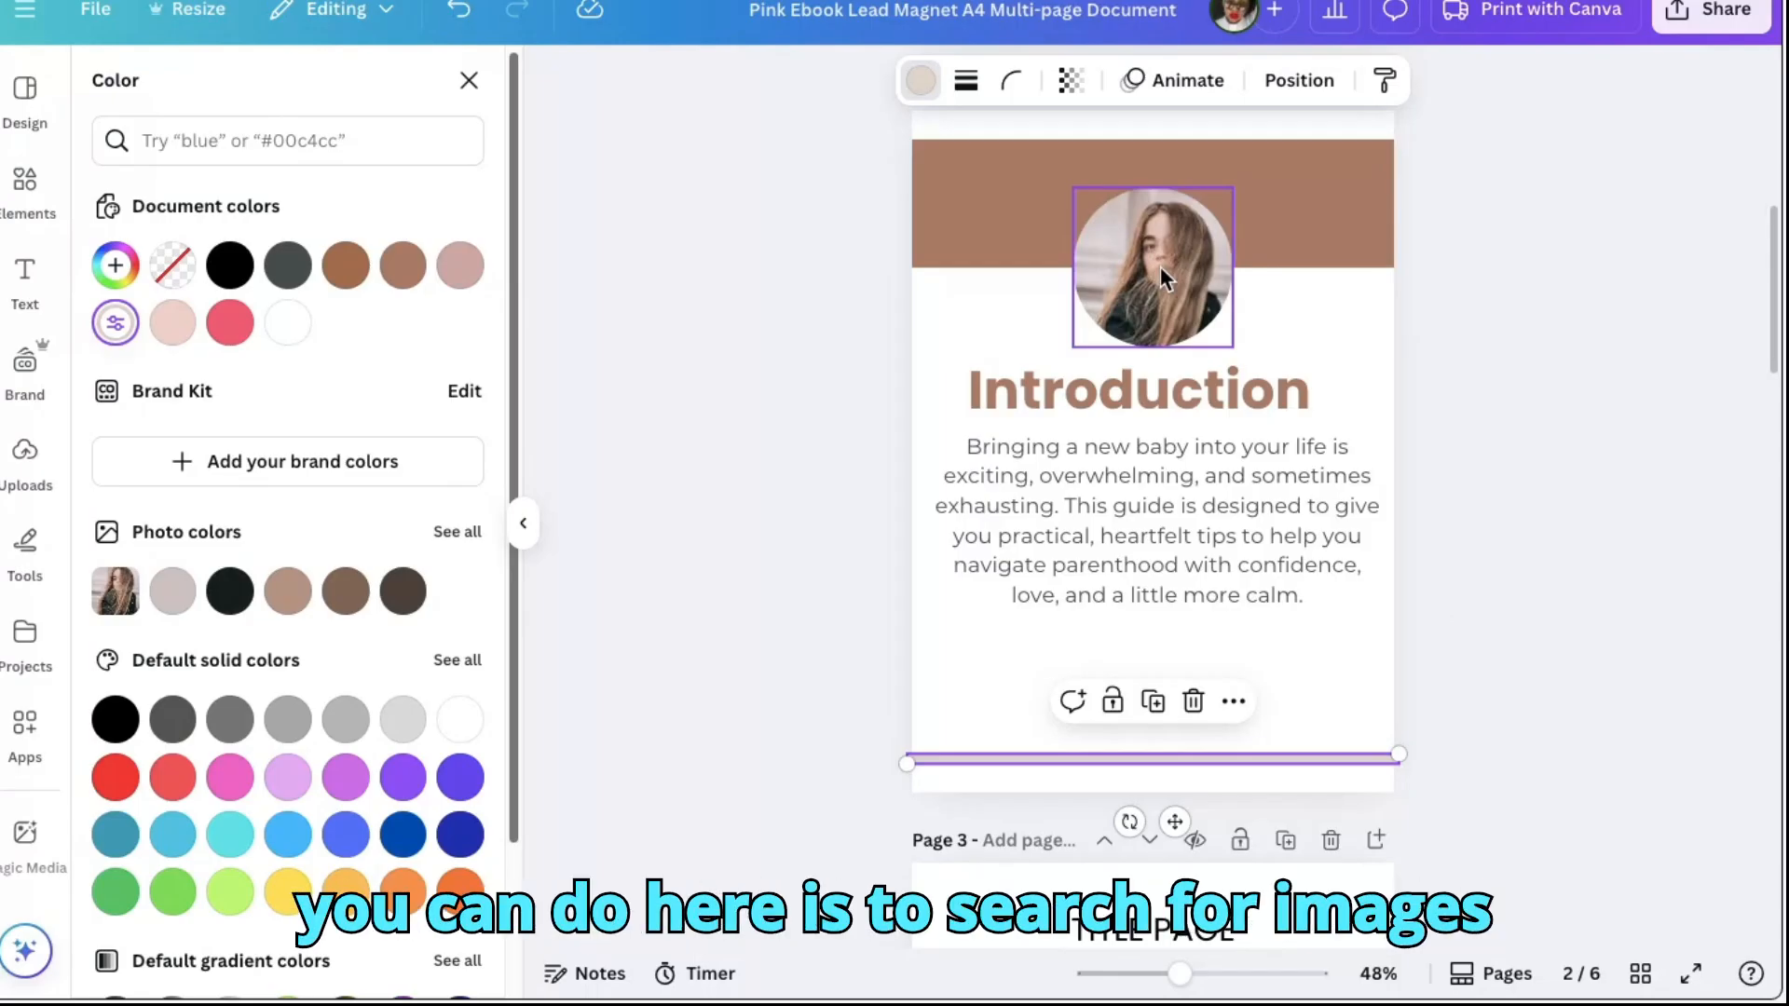
# Switch to ChatGPT and look through the Parenting tips PDF guide chat back up to its introduction for image ideas
pyautogui.click(26, 186)
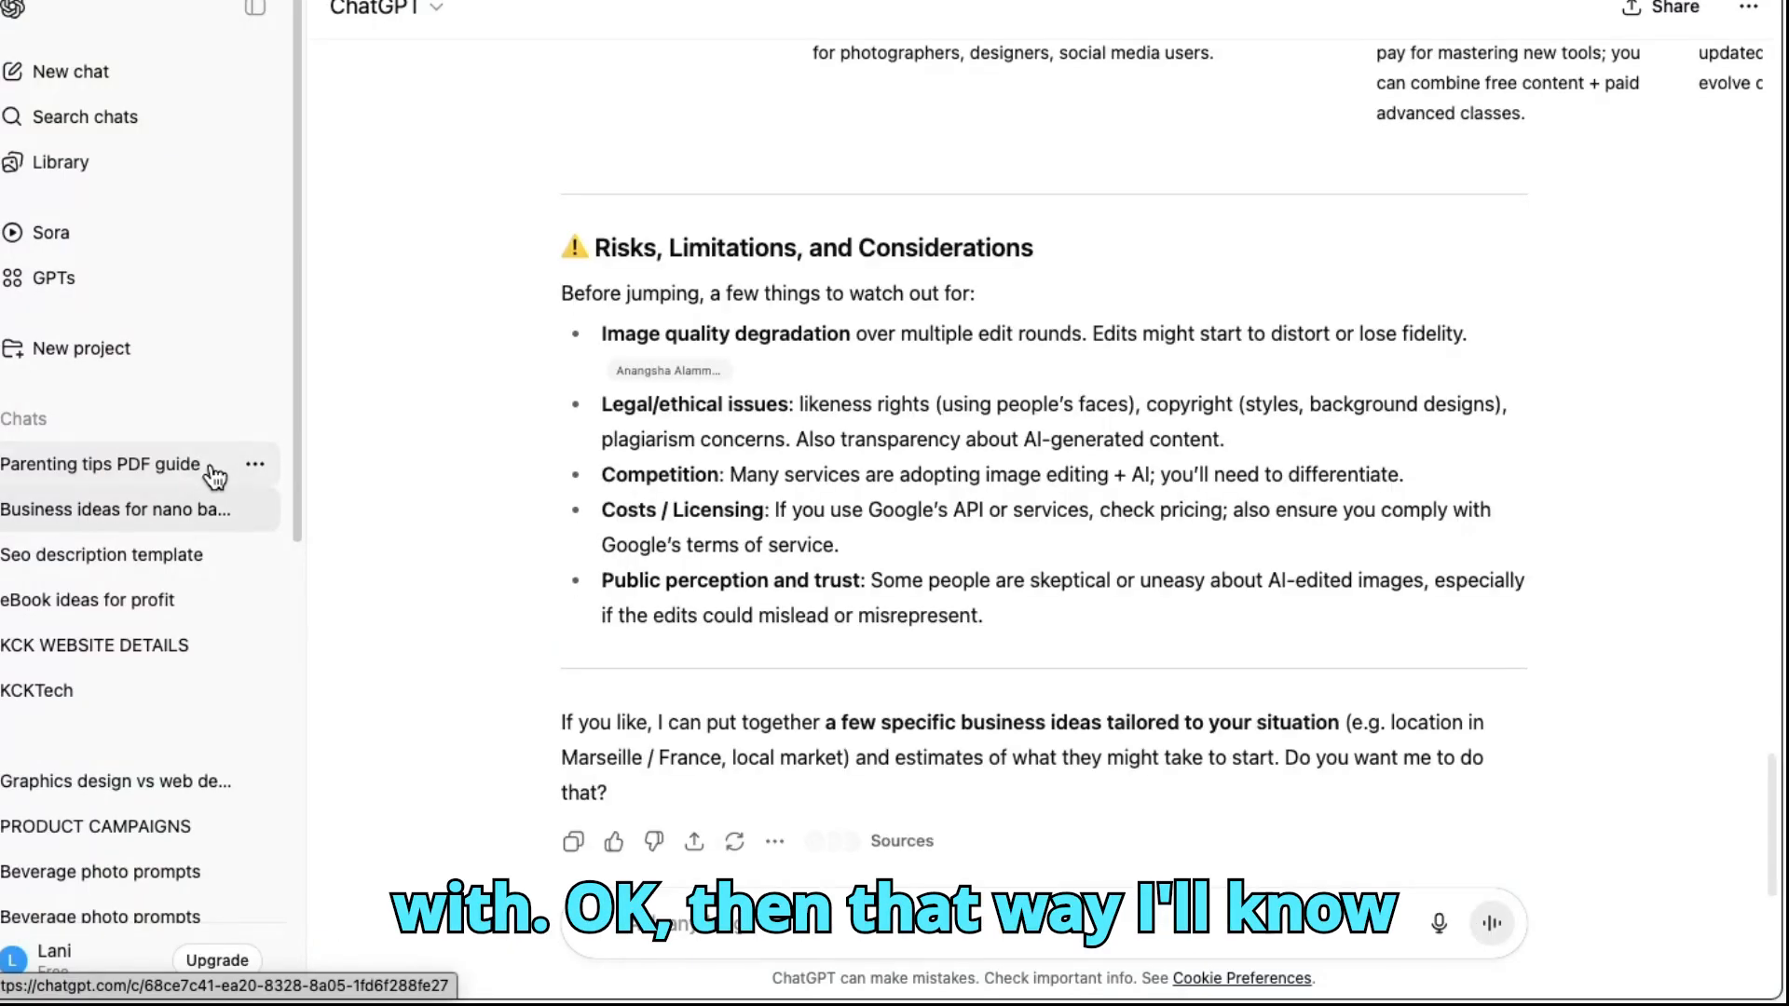
pyautogui.click(116, 469)
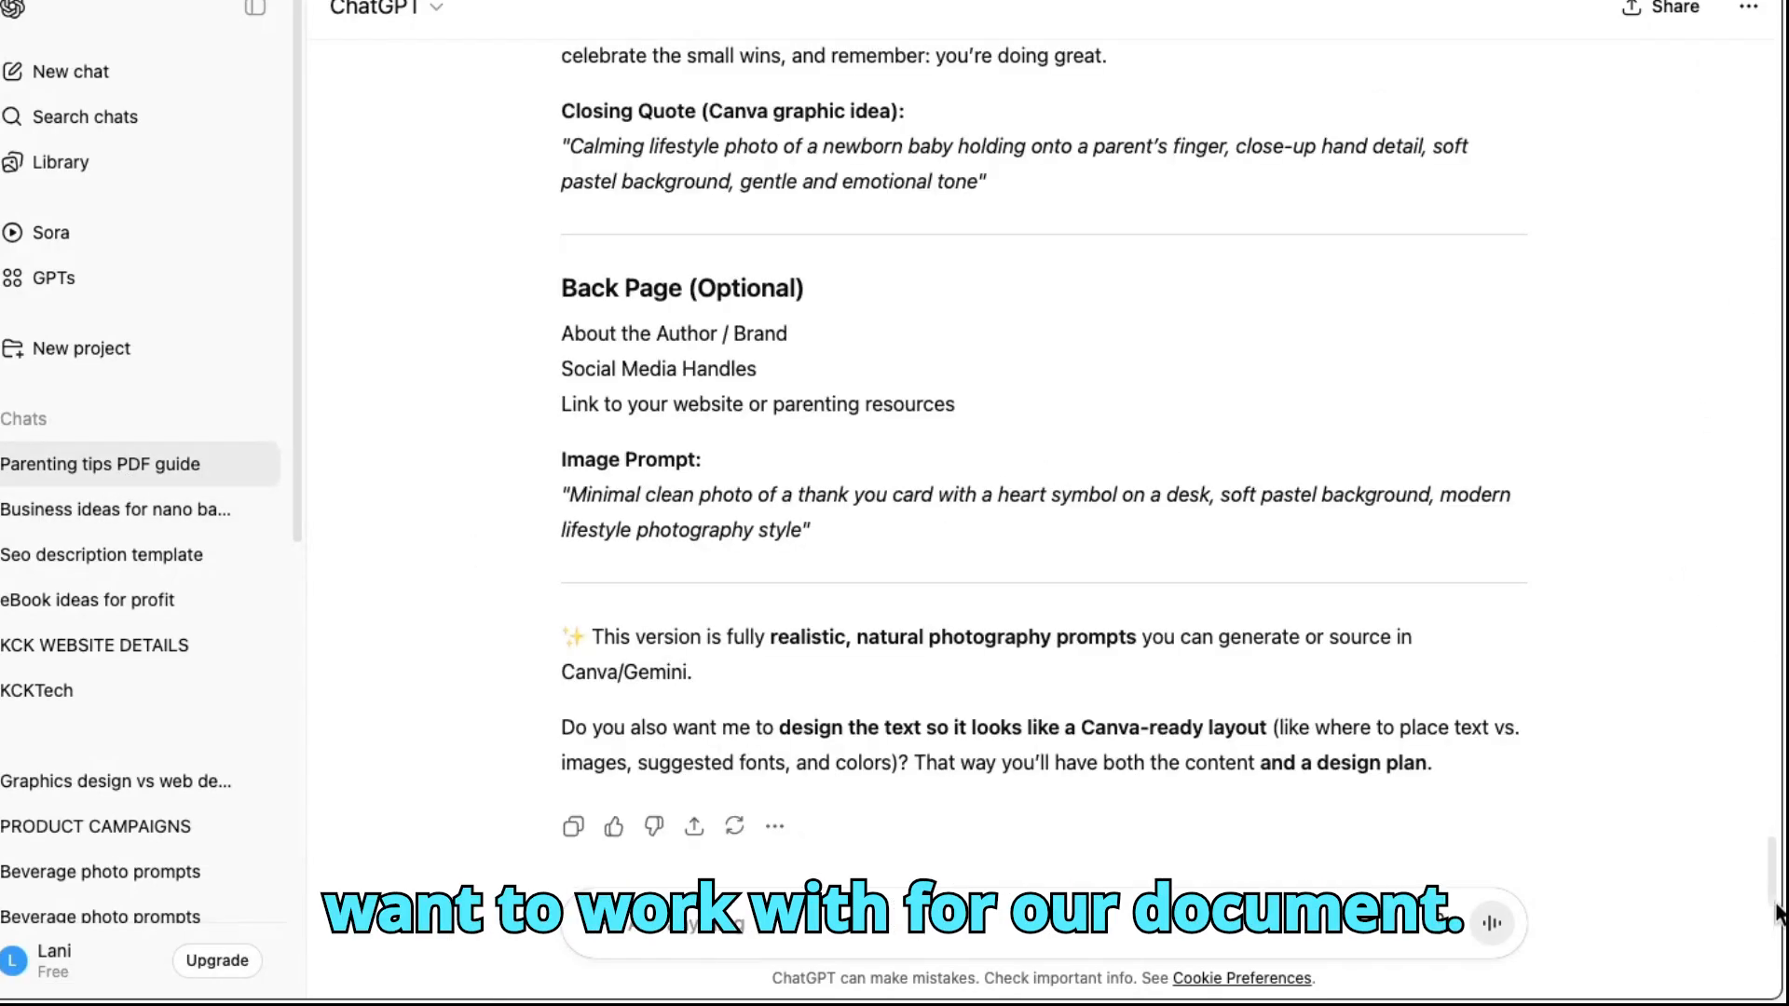
pyautogui.scroll(15, 1741, 625)
pyautogui.scroll(20, 1740, 630)
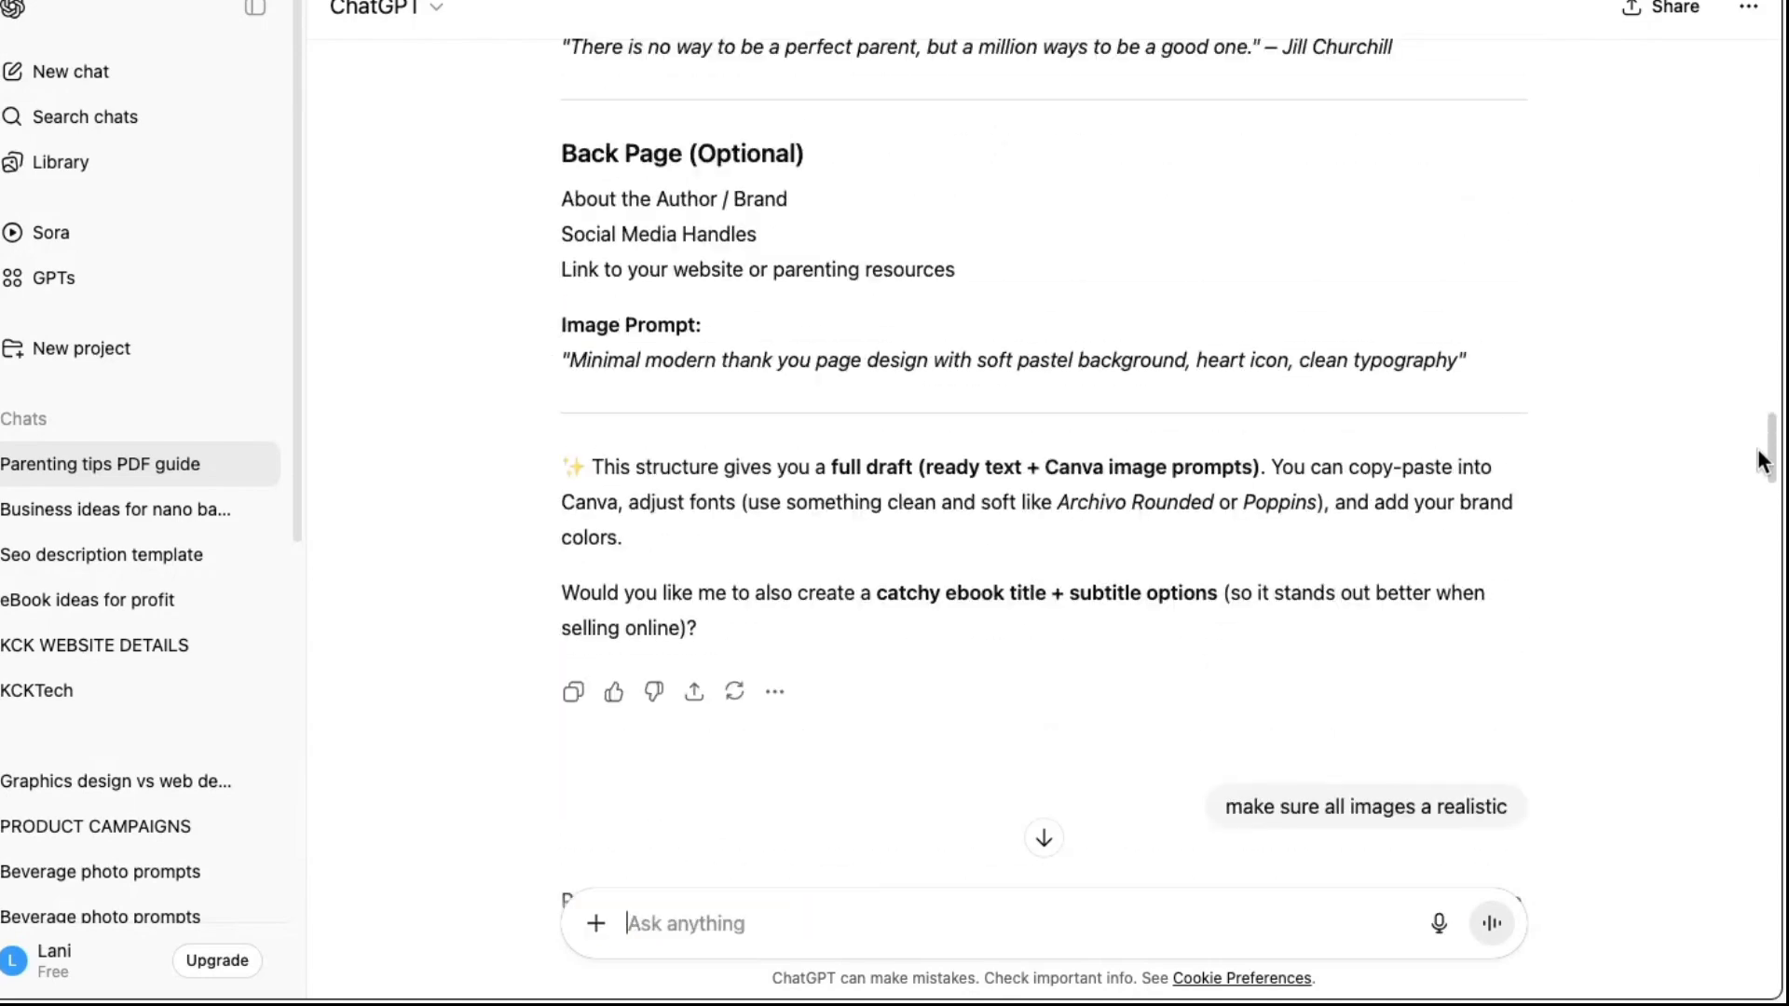
pyautogui.scroll(20, 1763, 420)
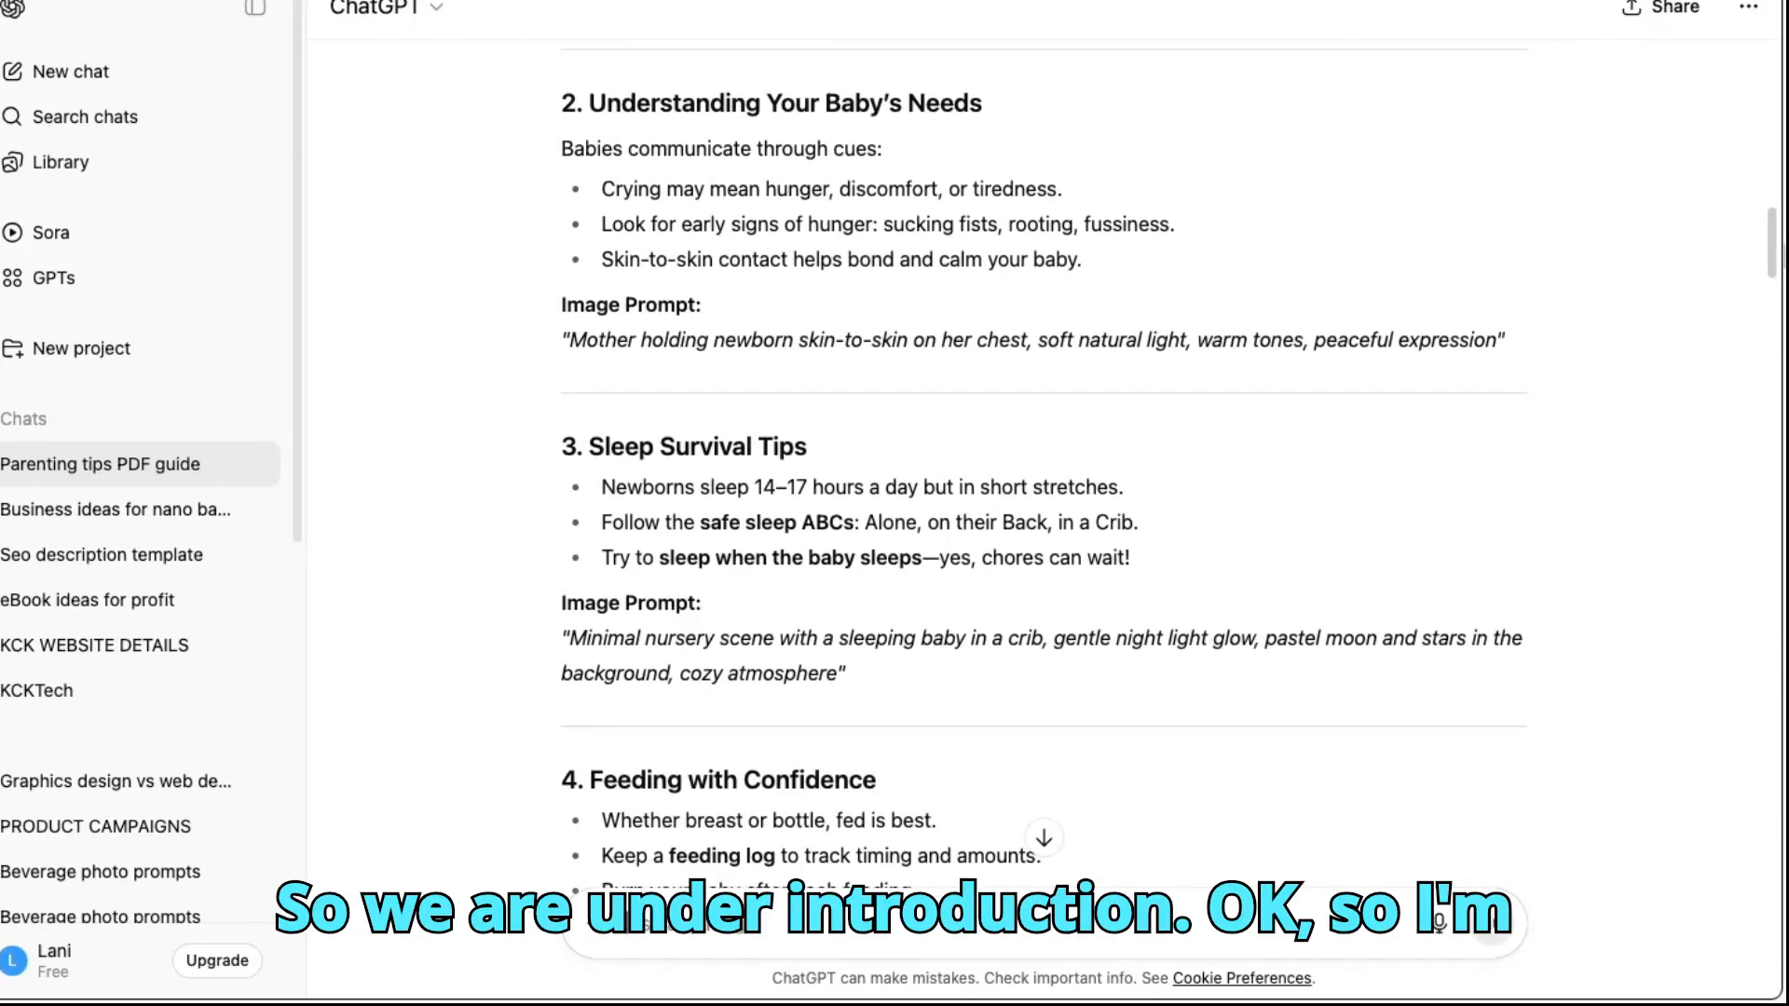
pyautogui.scroll(20, 1044, 466)
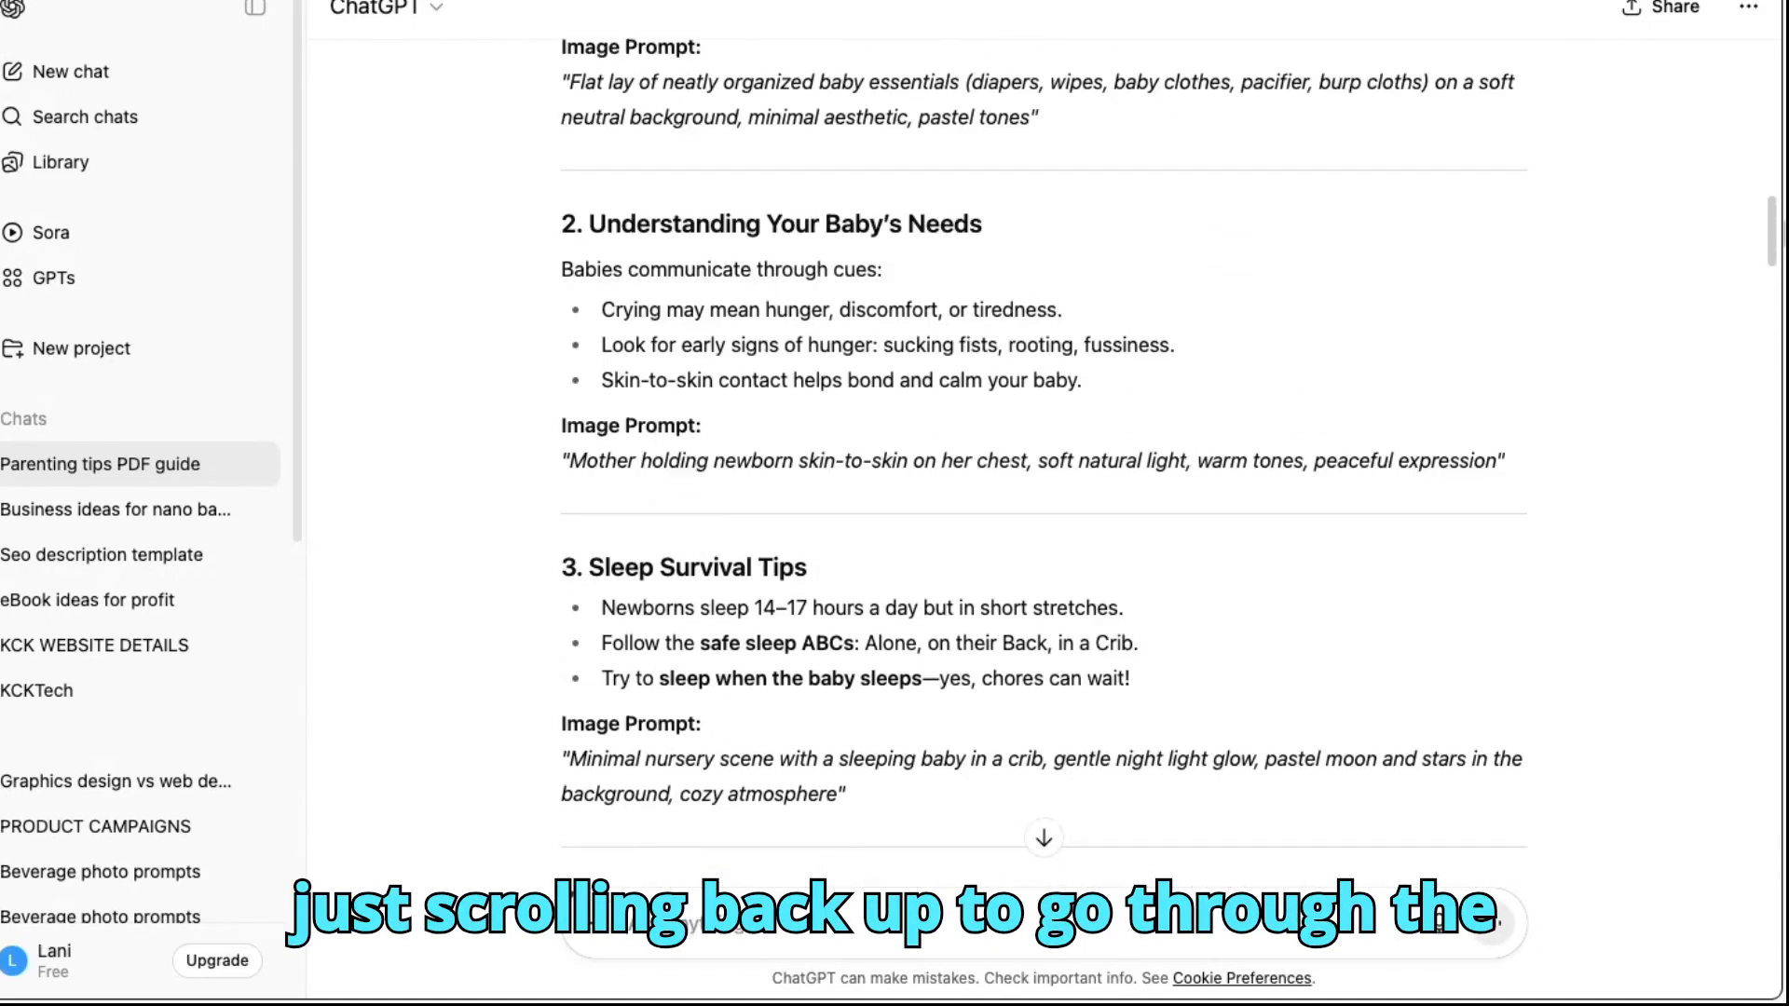
pyautogui.scroll(6, 1044, 466)
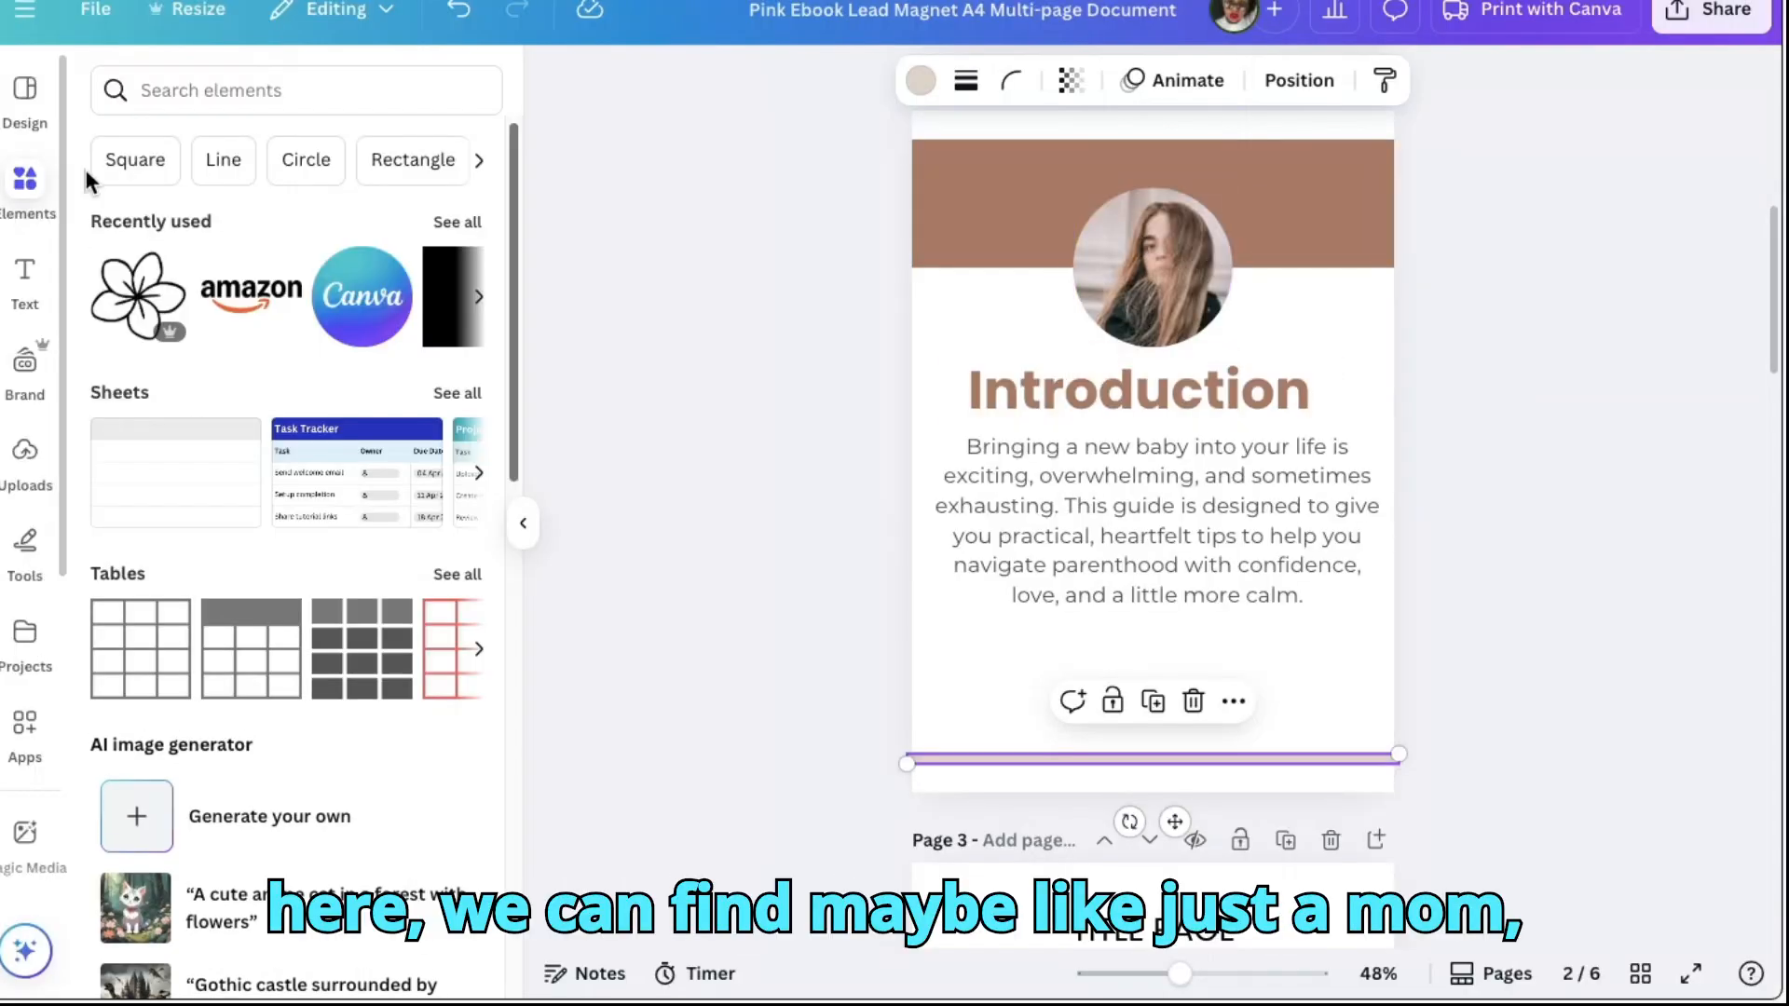
# Return to Canva, search the elements library for "newborn" and show all matching photos
pyautogui.click(241, 107)
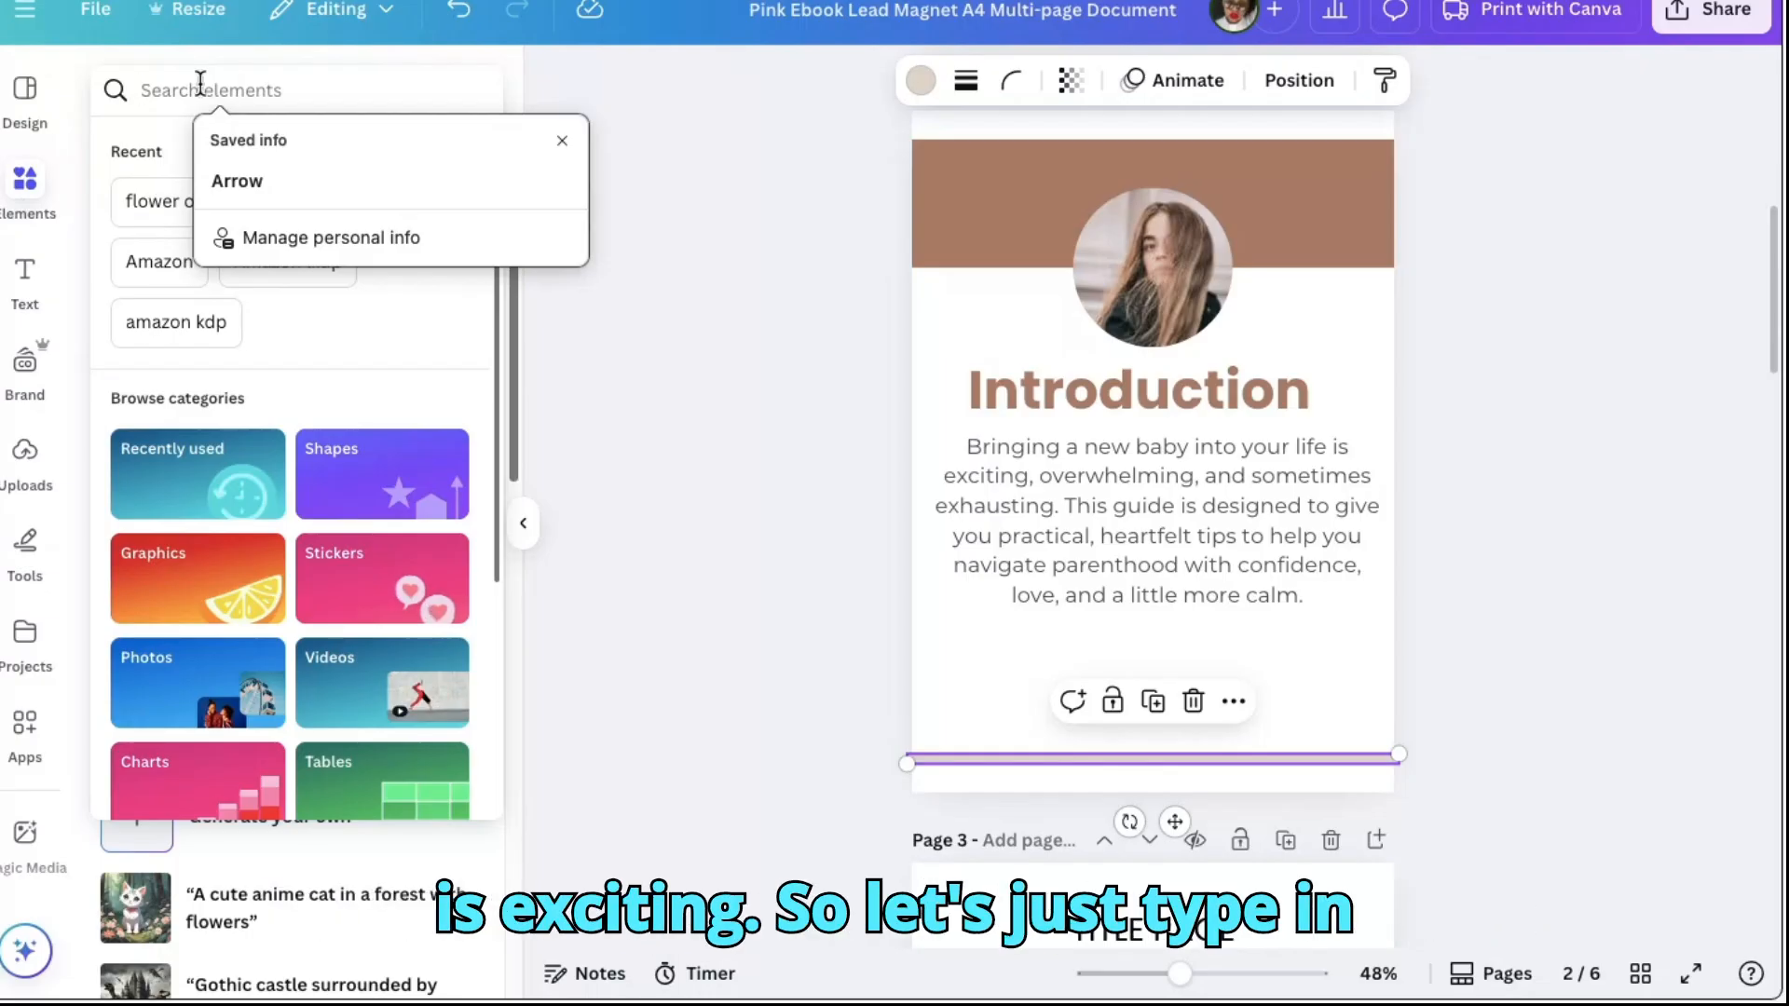
pyautogui.write('new')
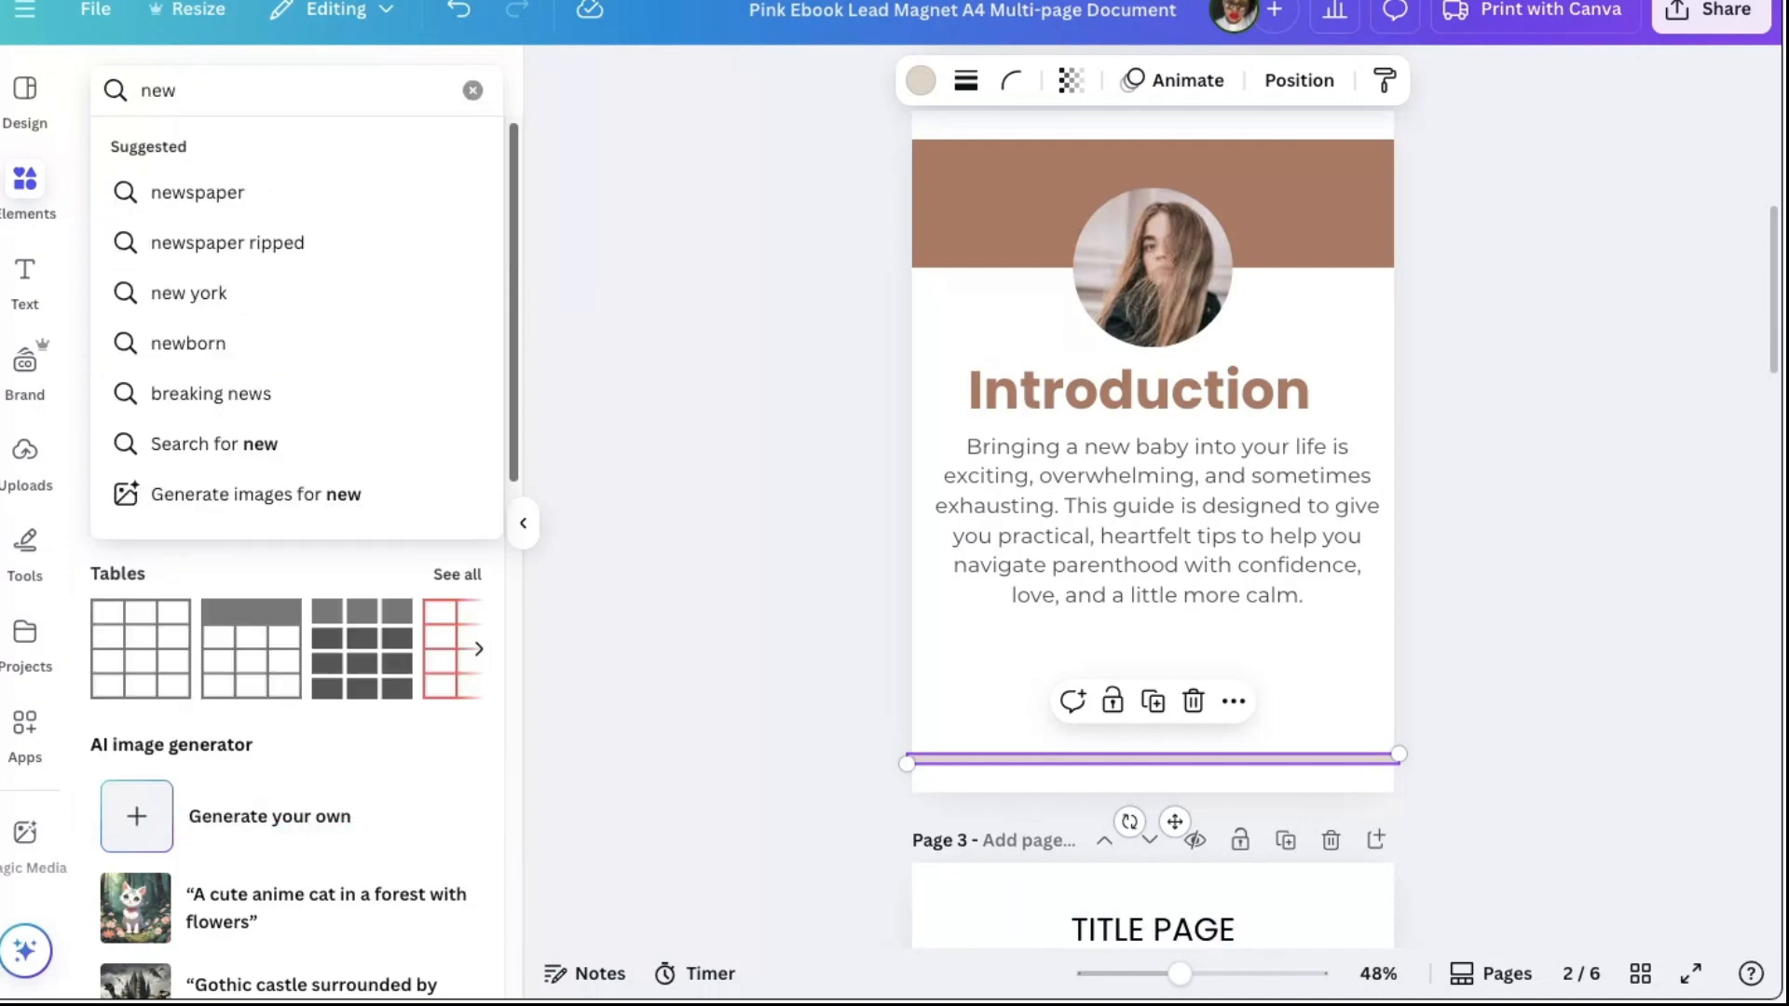
pyautogui.write('born')
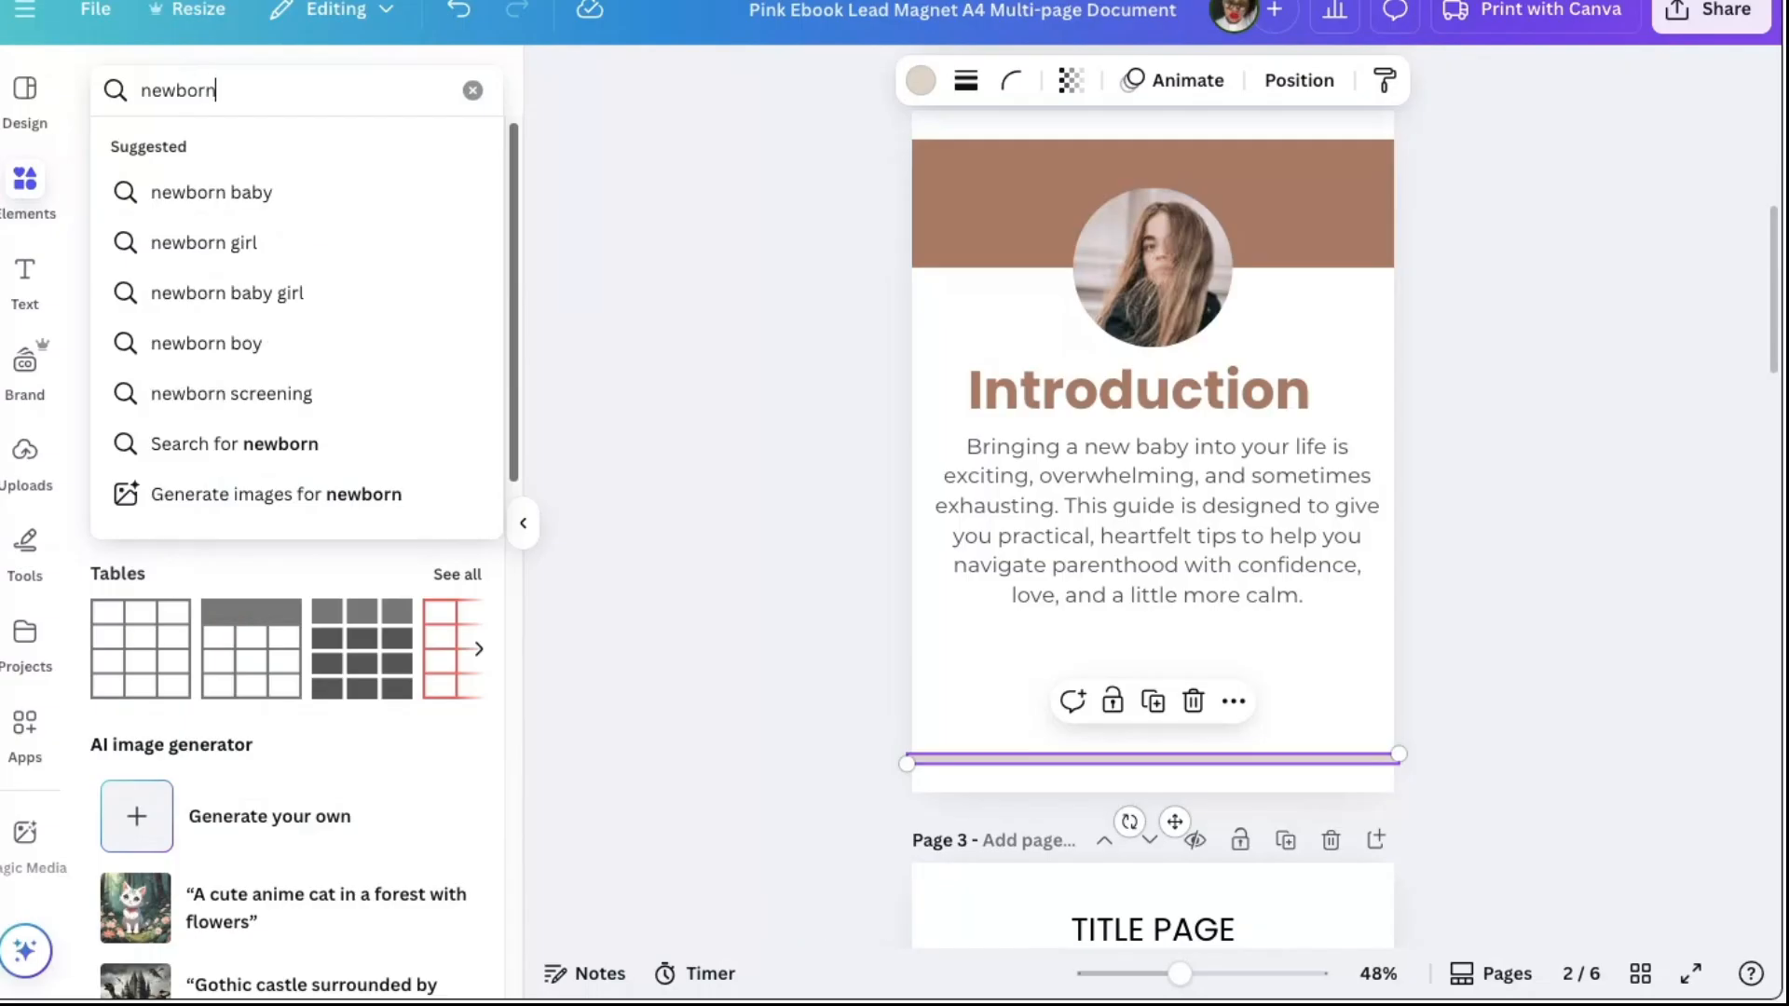
pyautogui.press('Return')
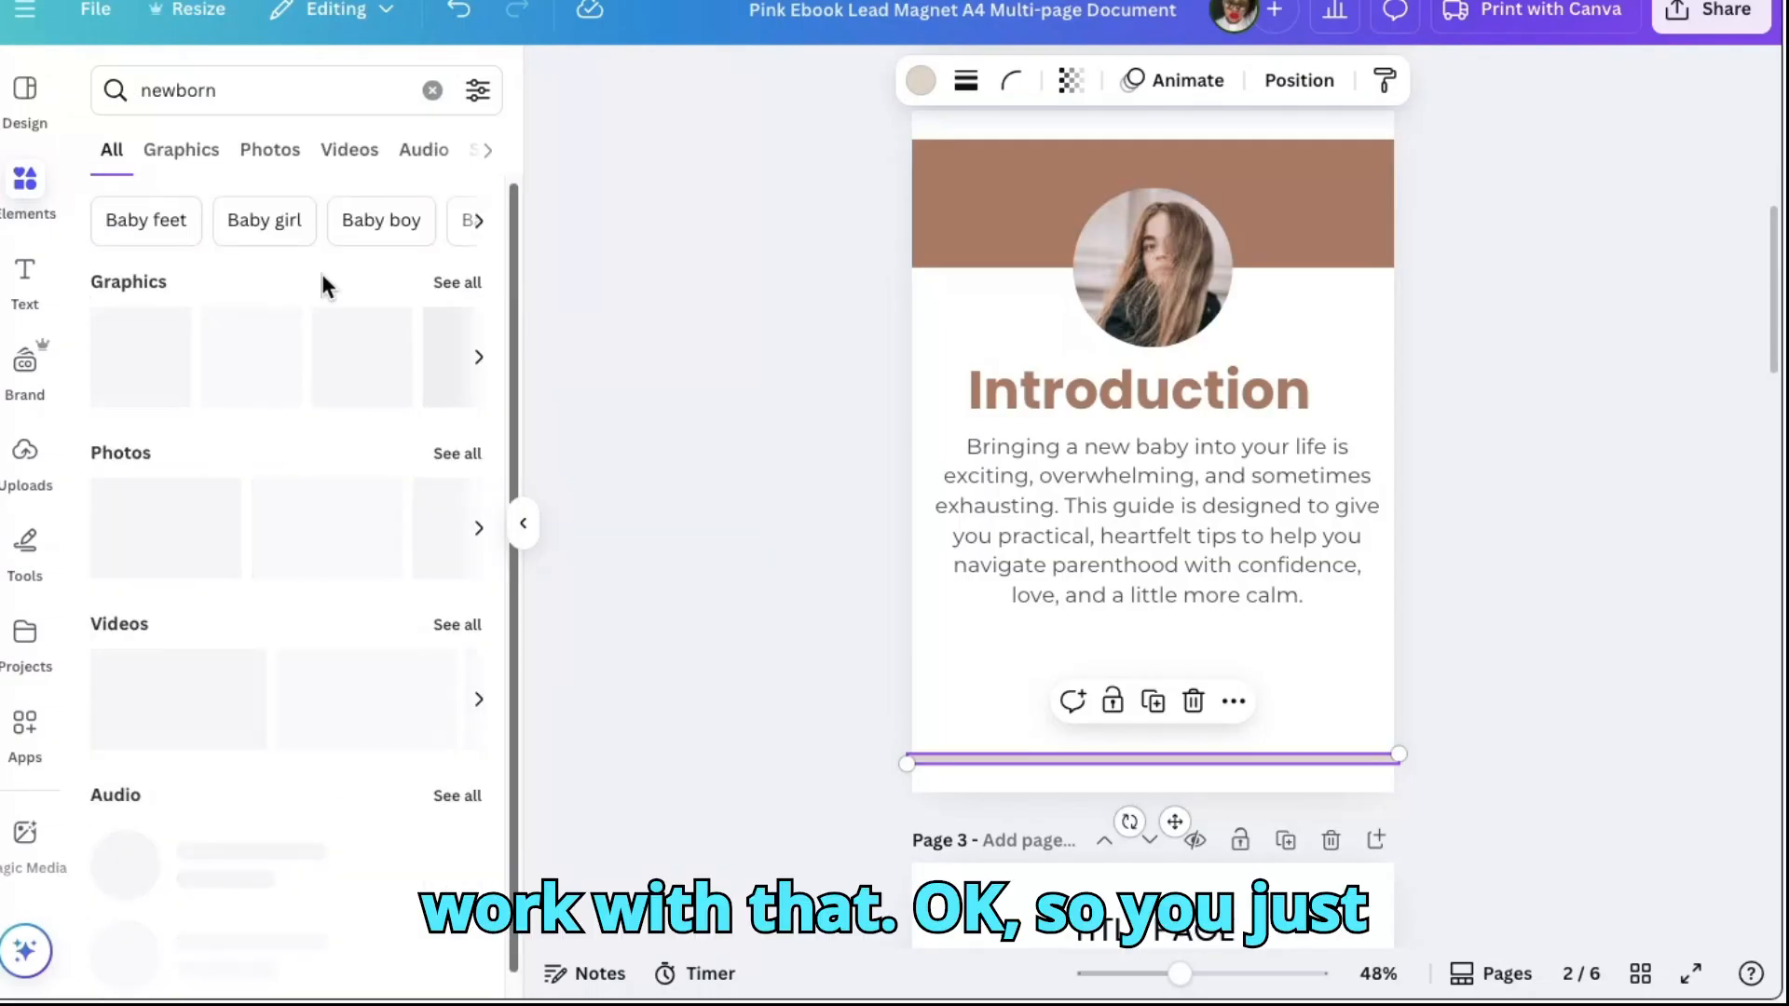
pyautogui.click(460, 454)
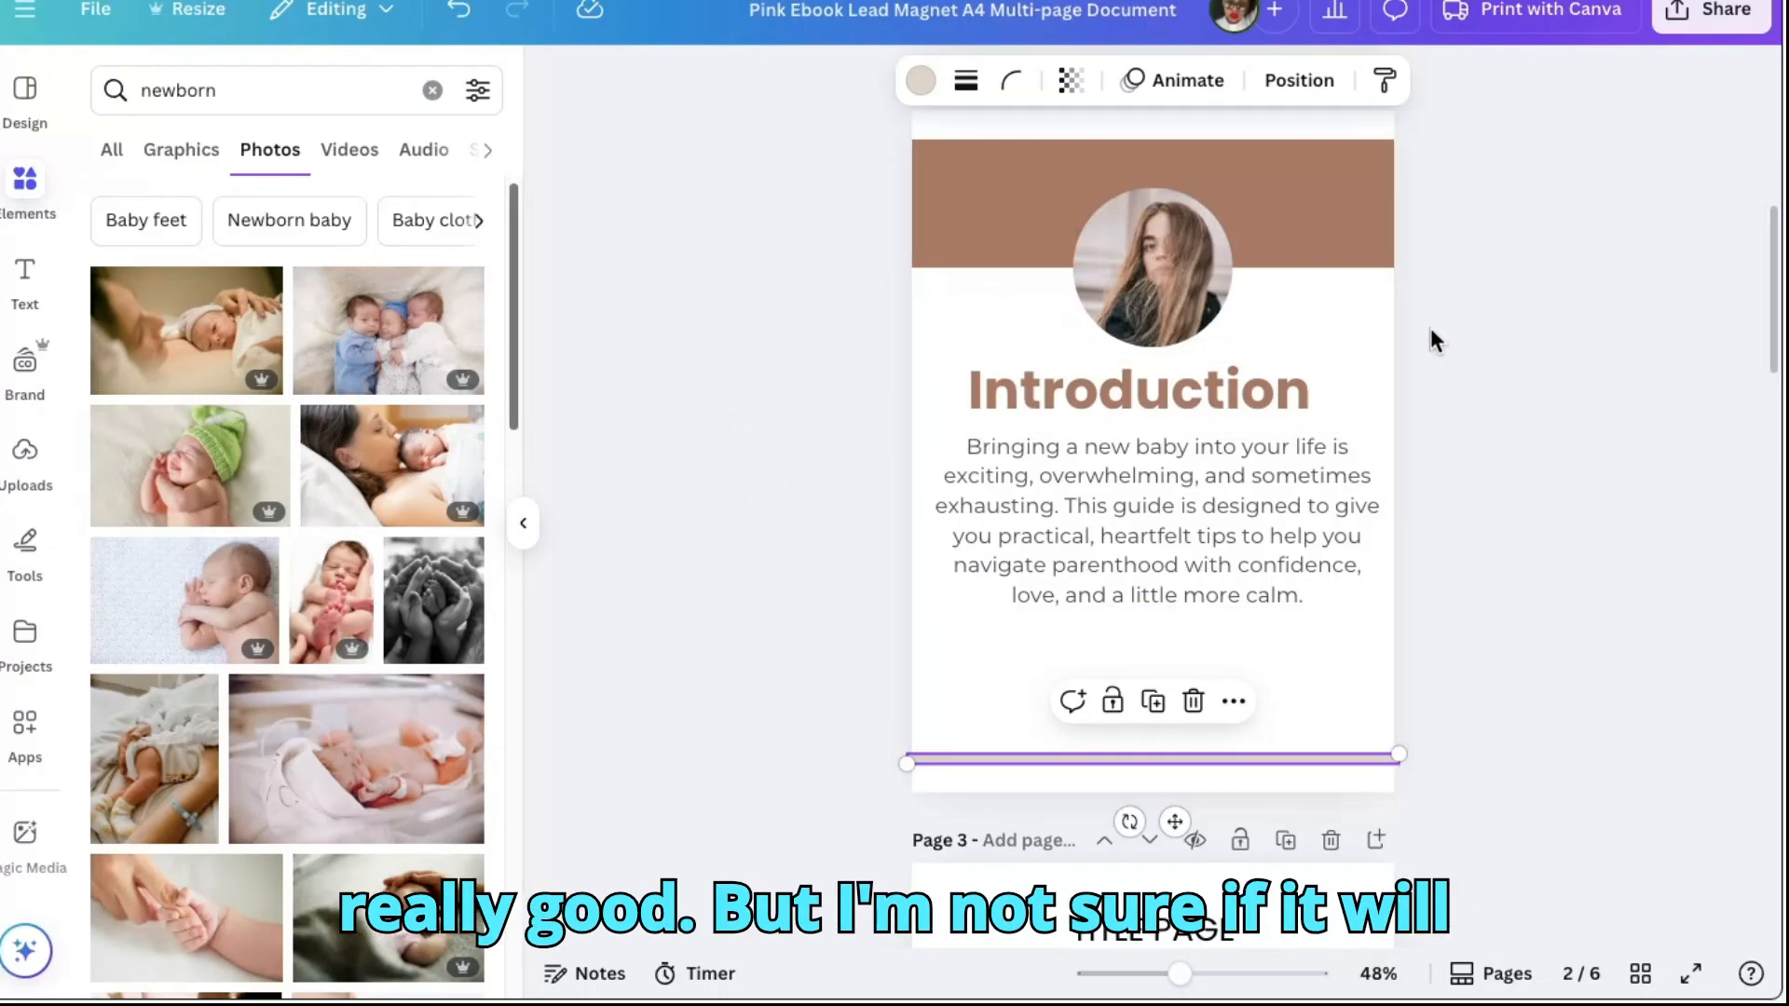
# Enlarge page 2's circular photo, move it up over the banner and replace its picture with the mother kissing her sleeping newborn
pyautogui.click(1125, 238)
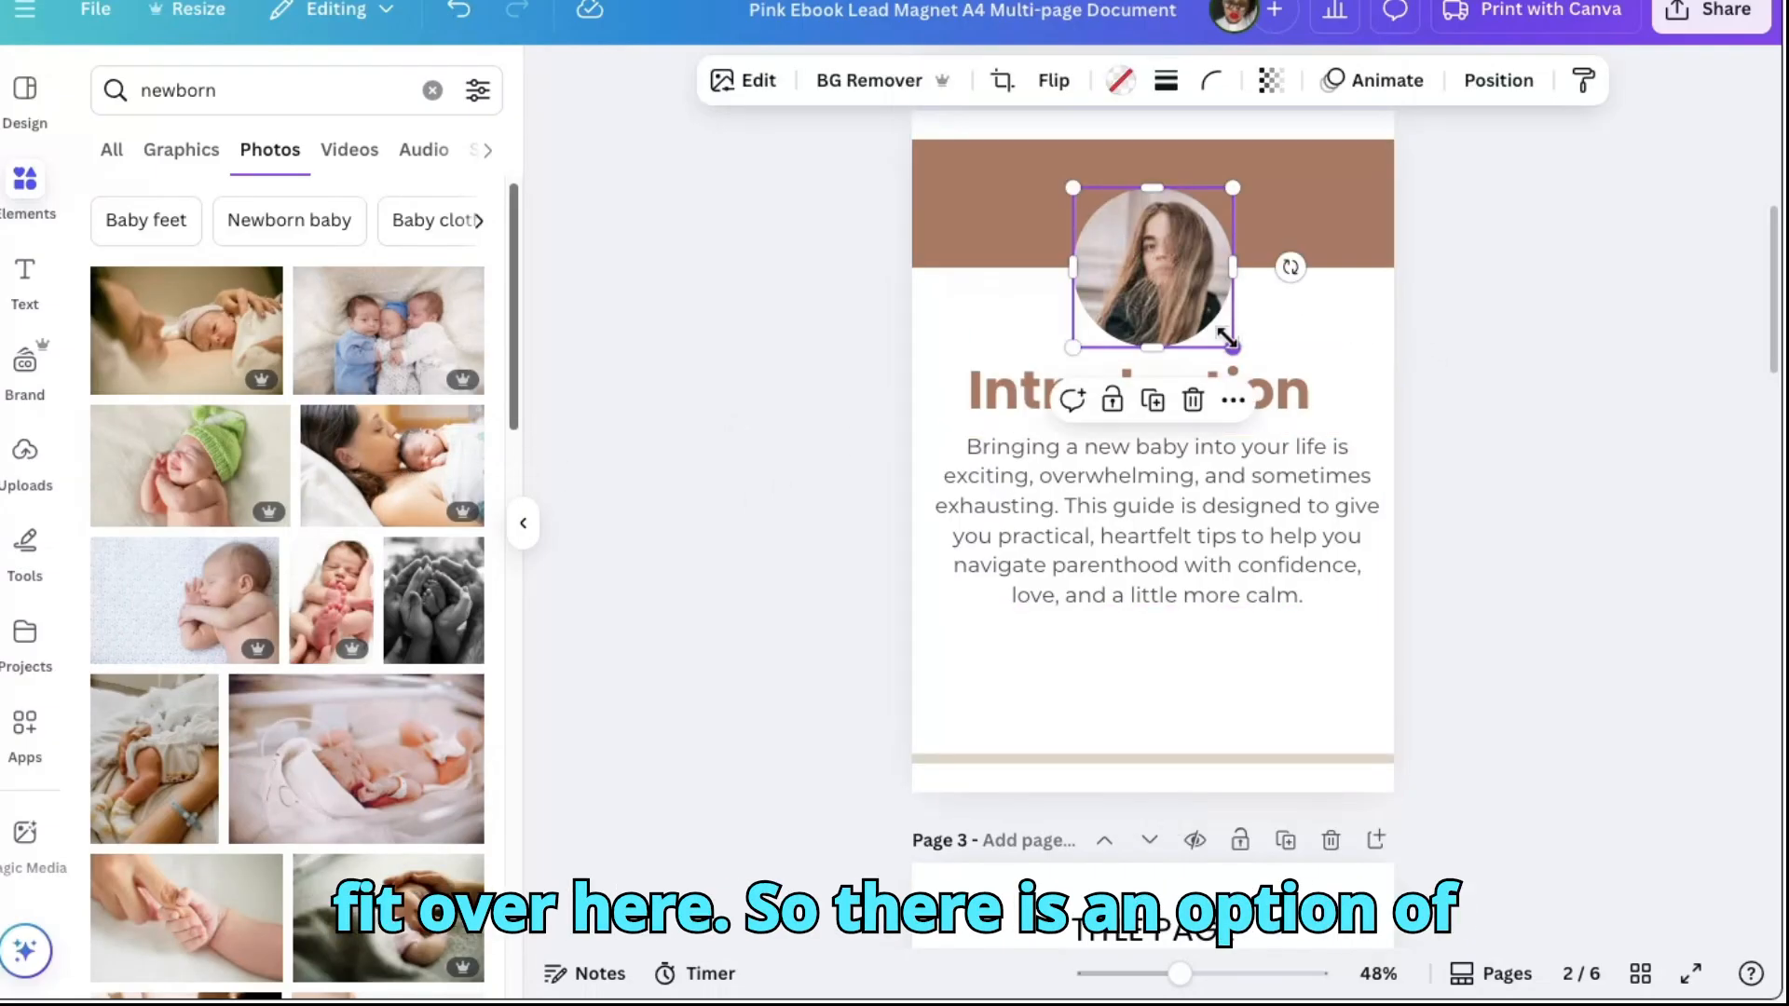
pyautogui.moveTo(1228, 338); pyautogui.dragTo(1300, 411)
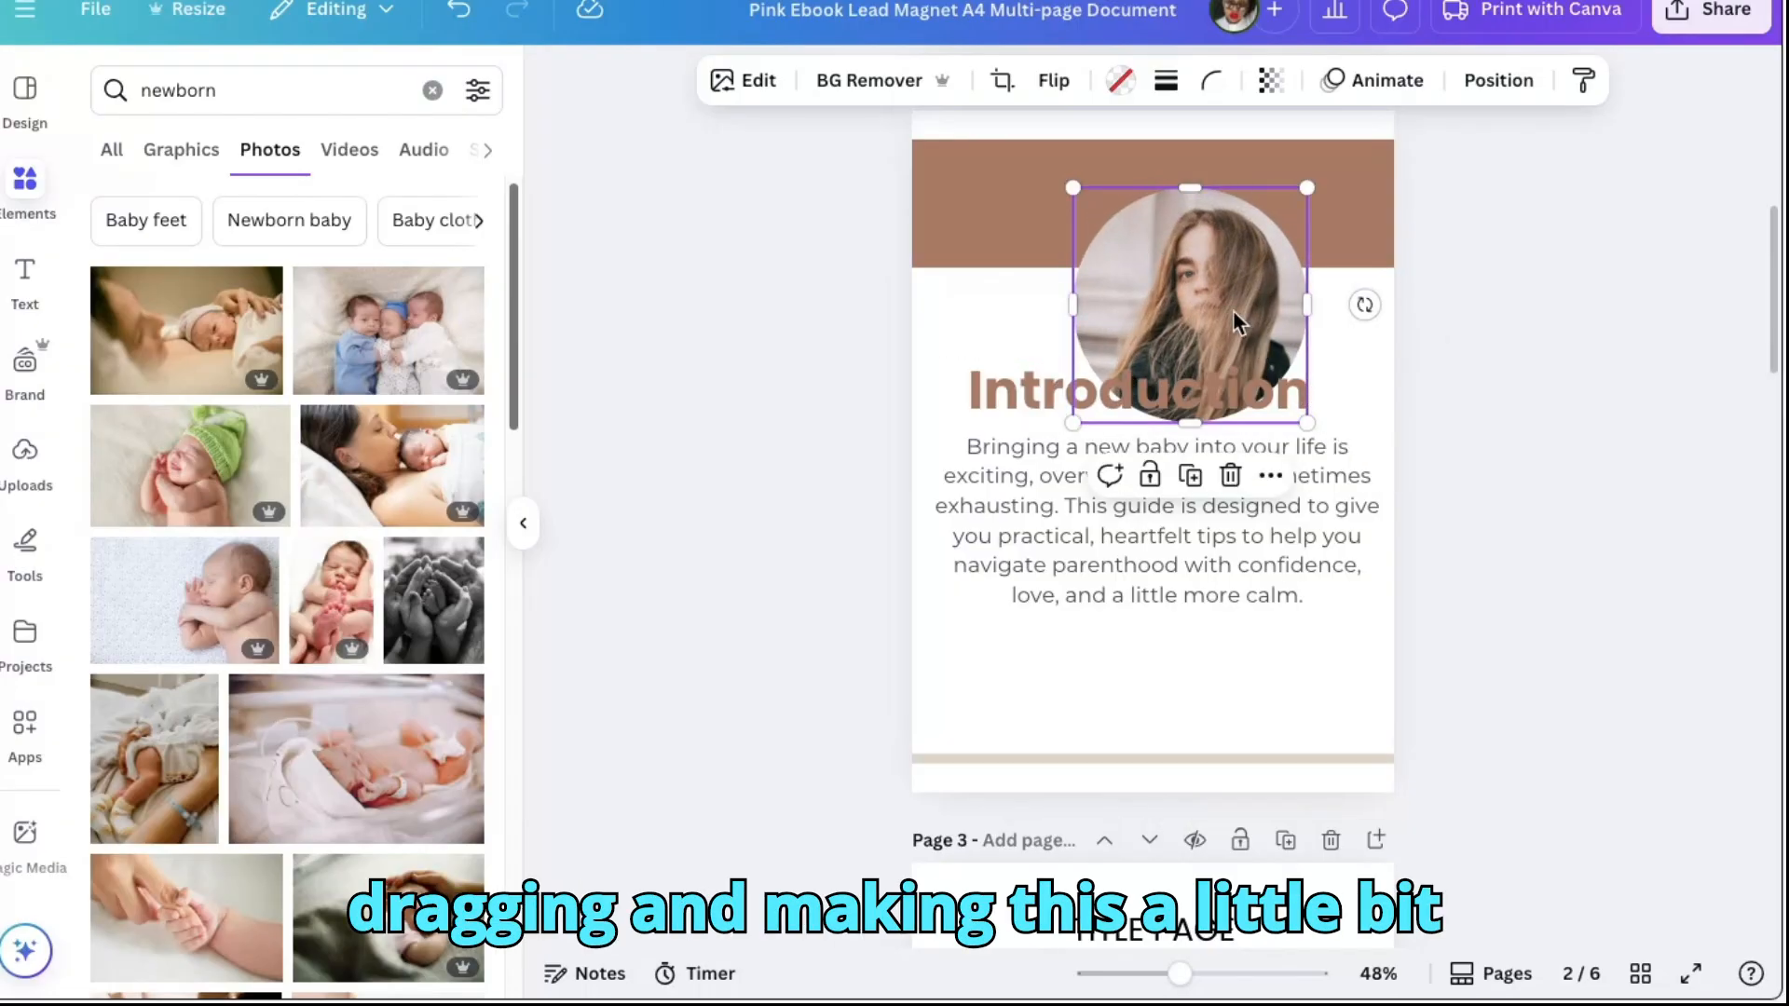
pyautogui.moveTo(1228, 304); pyautogui.dragTo(1194, 253)
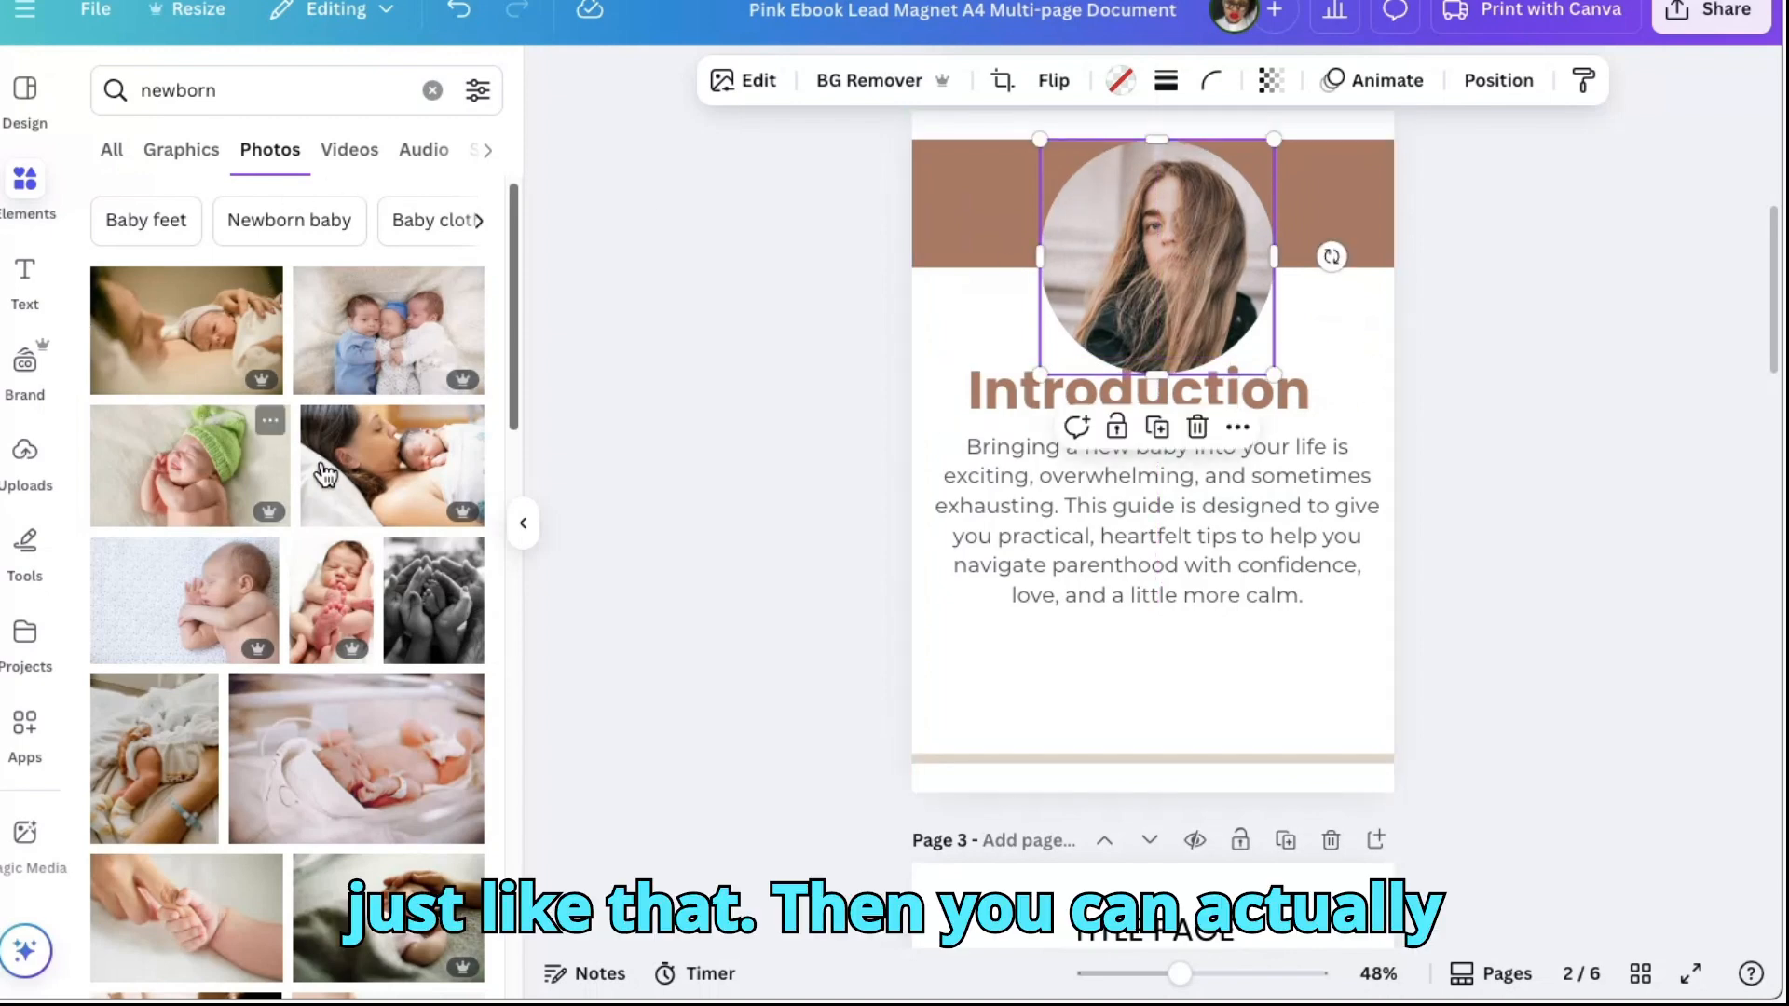
pyautogui.moveTo(404, 456); pyautogui.dragTo(1157, 227)
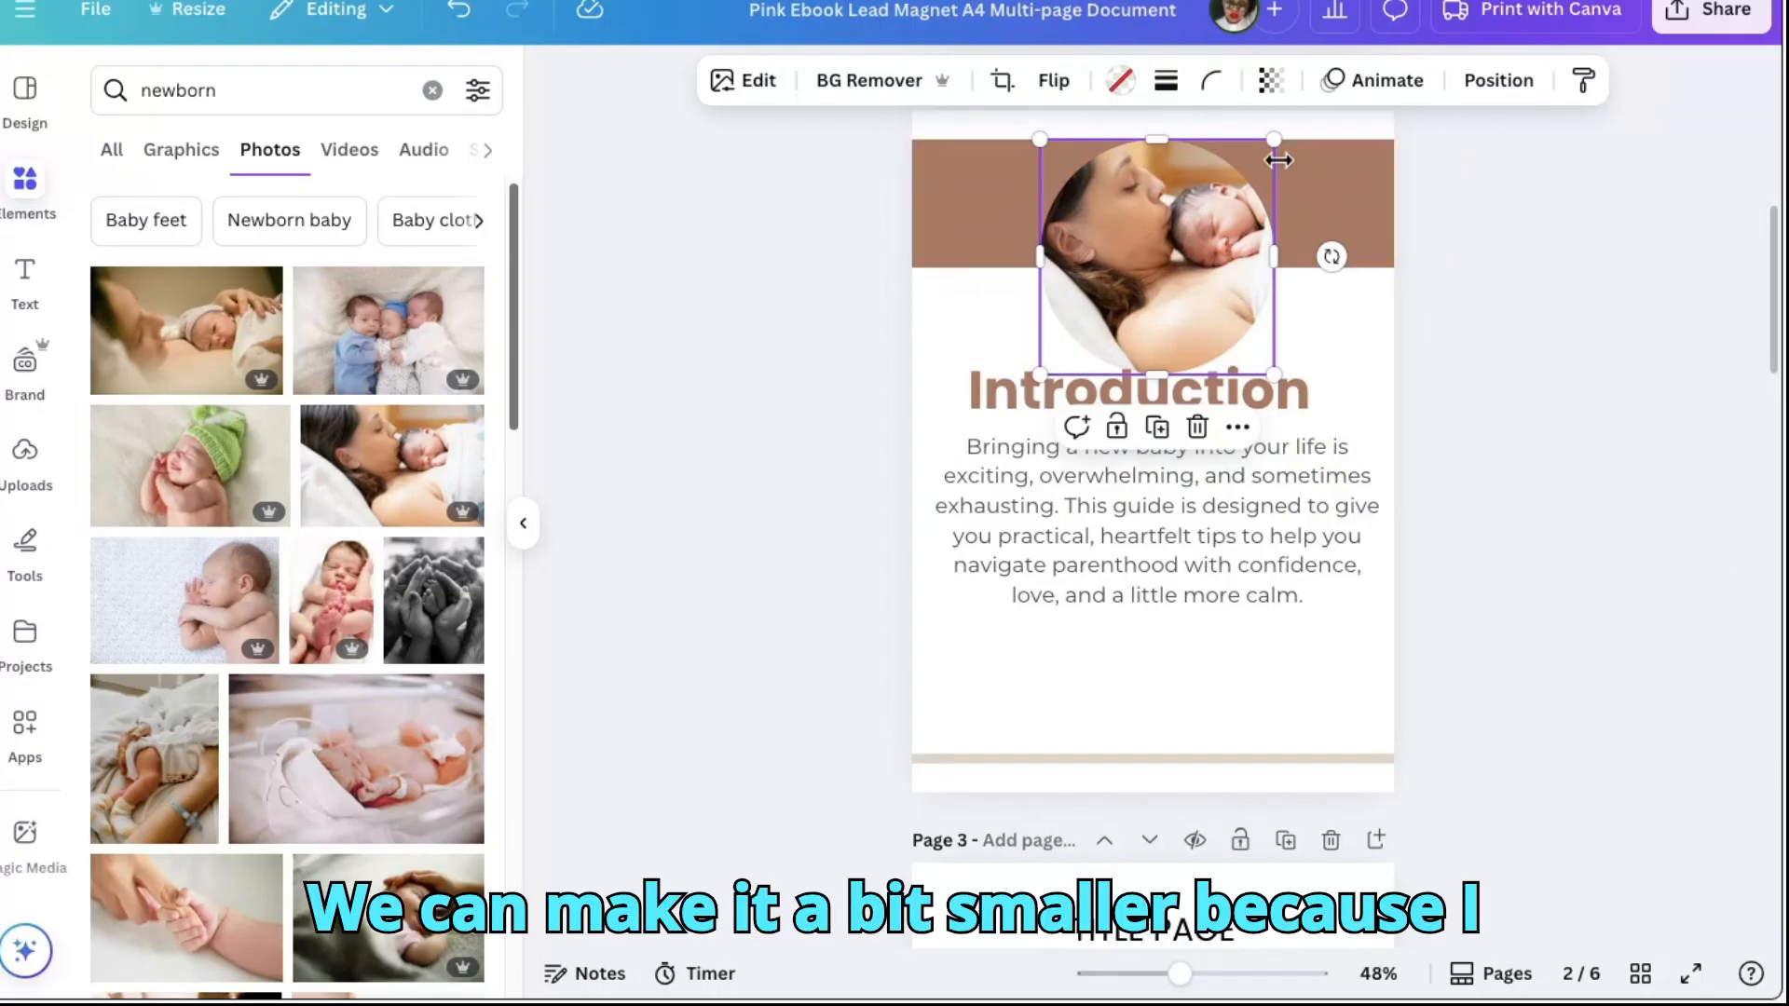
# Shrink the circular mother-and-baby photo slightly and reposition it centred over the banner, clear of the Introduction heading
pyautogui.moveTo(1279, 137); pyautogui.dragTo(1255, 159)
pyautogui.click(1480, 262)
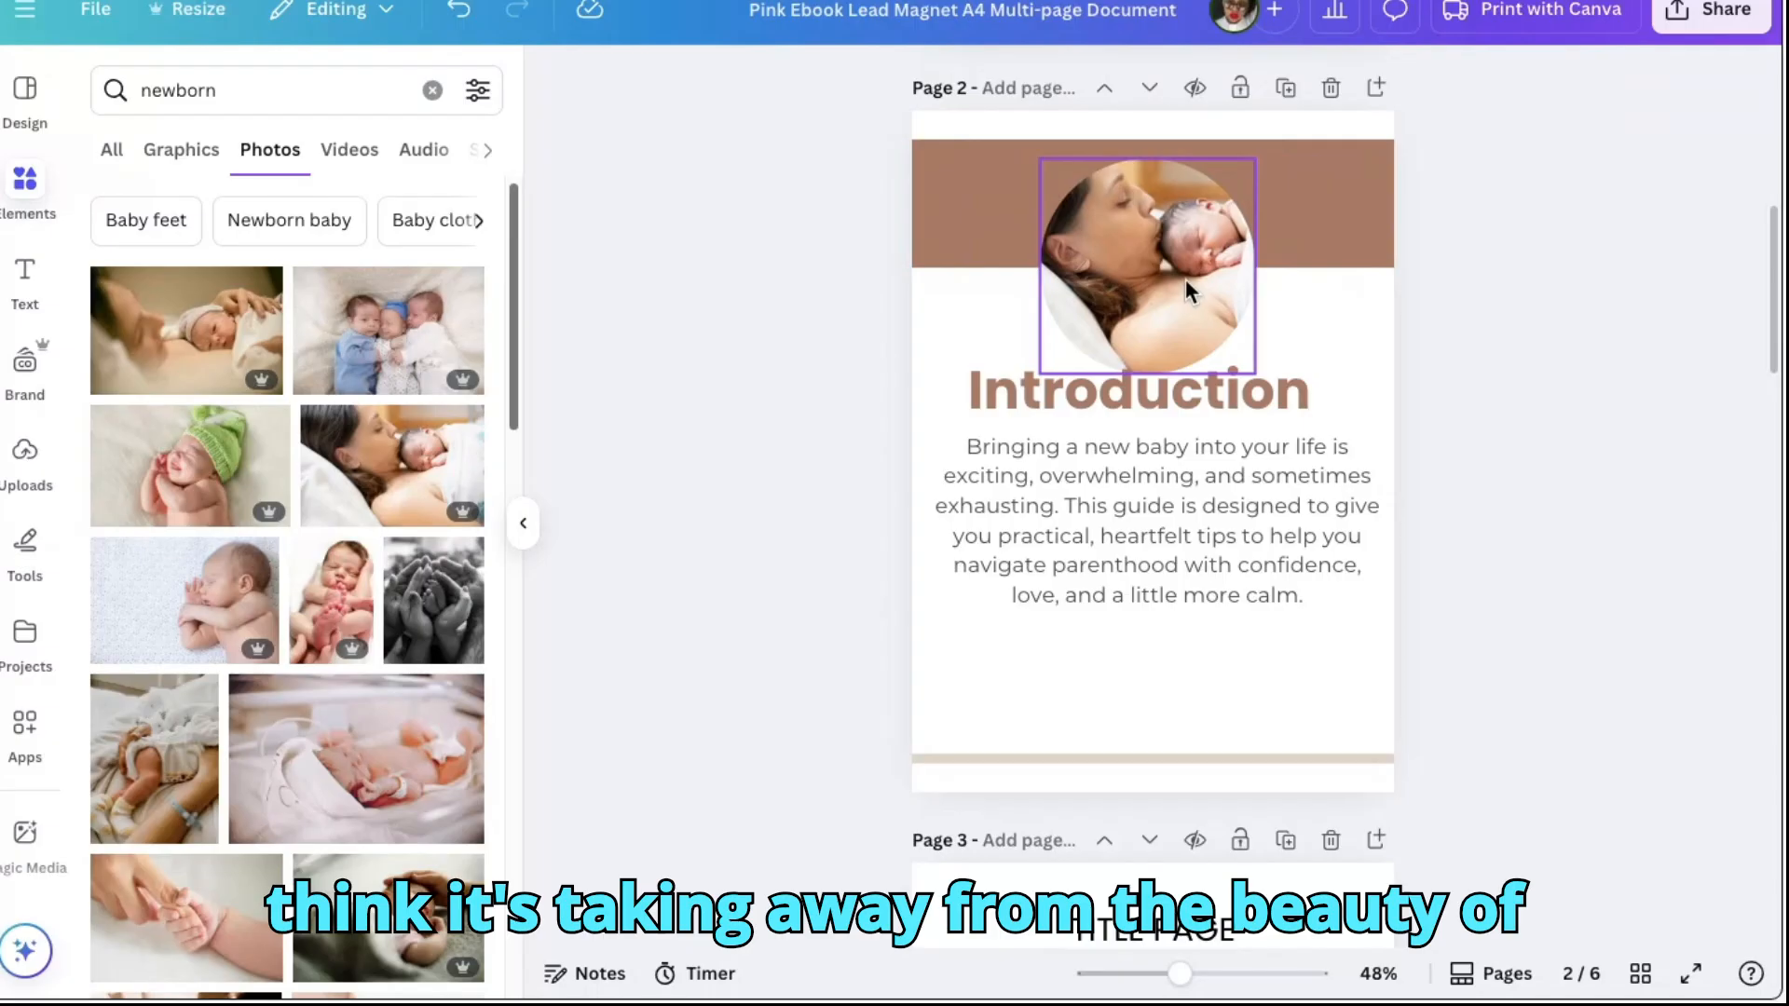
pyautogui.moveTo(1185, 278); pyautogui.dragTo(1188, 270)
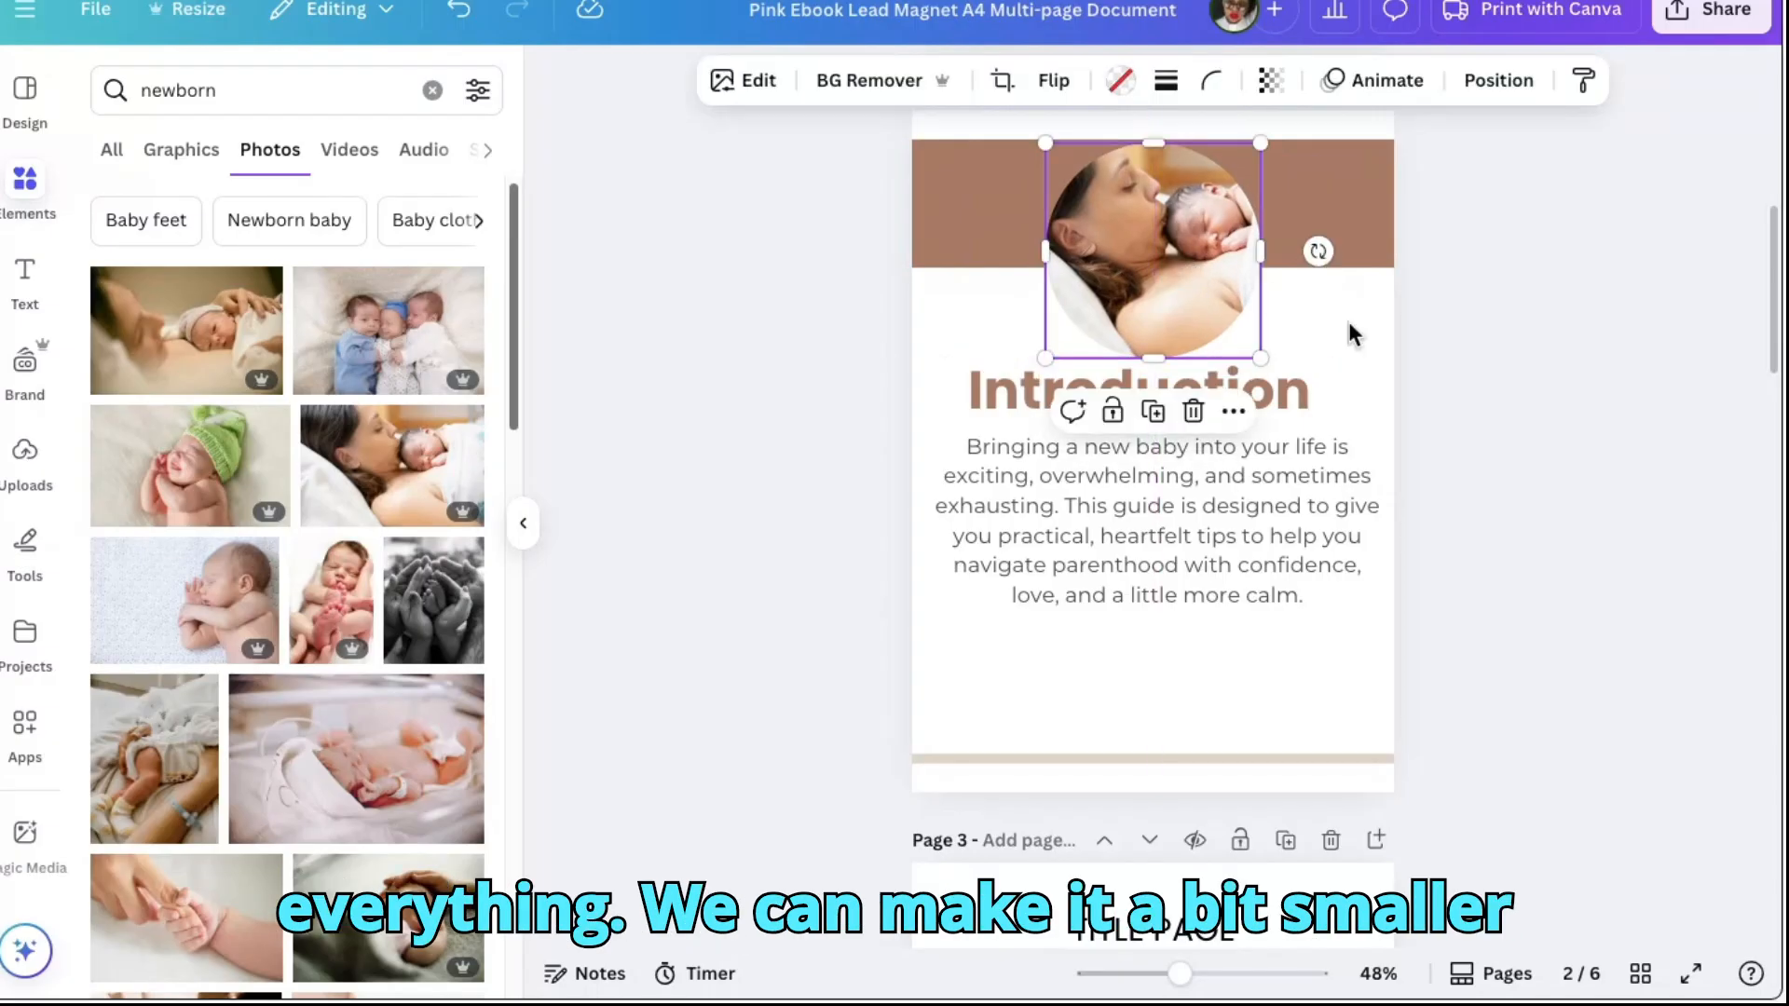
pyautogui.click(1524, 384)
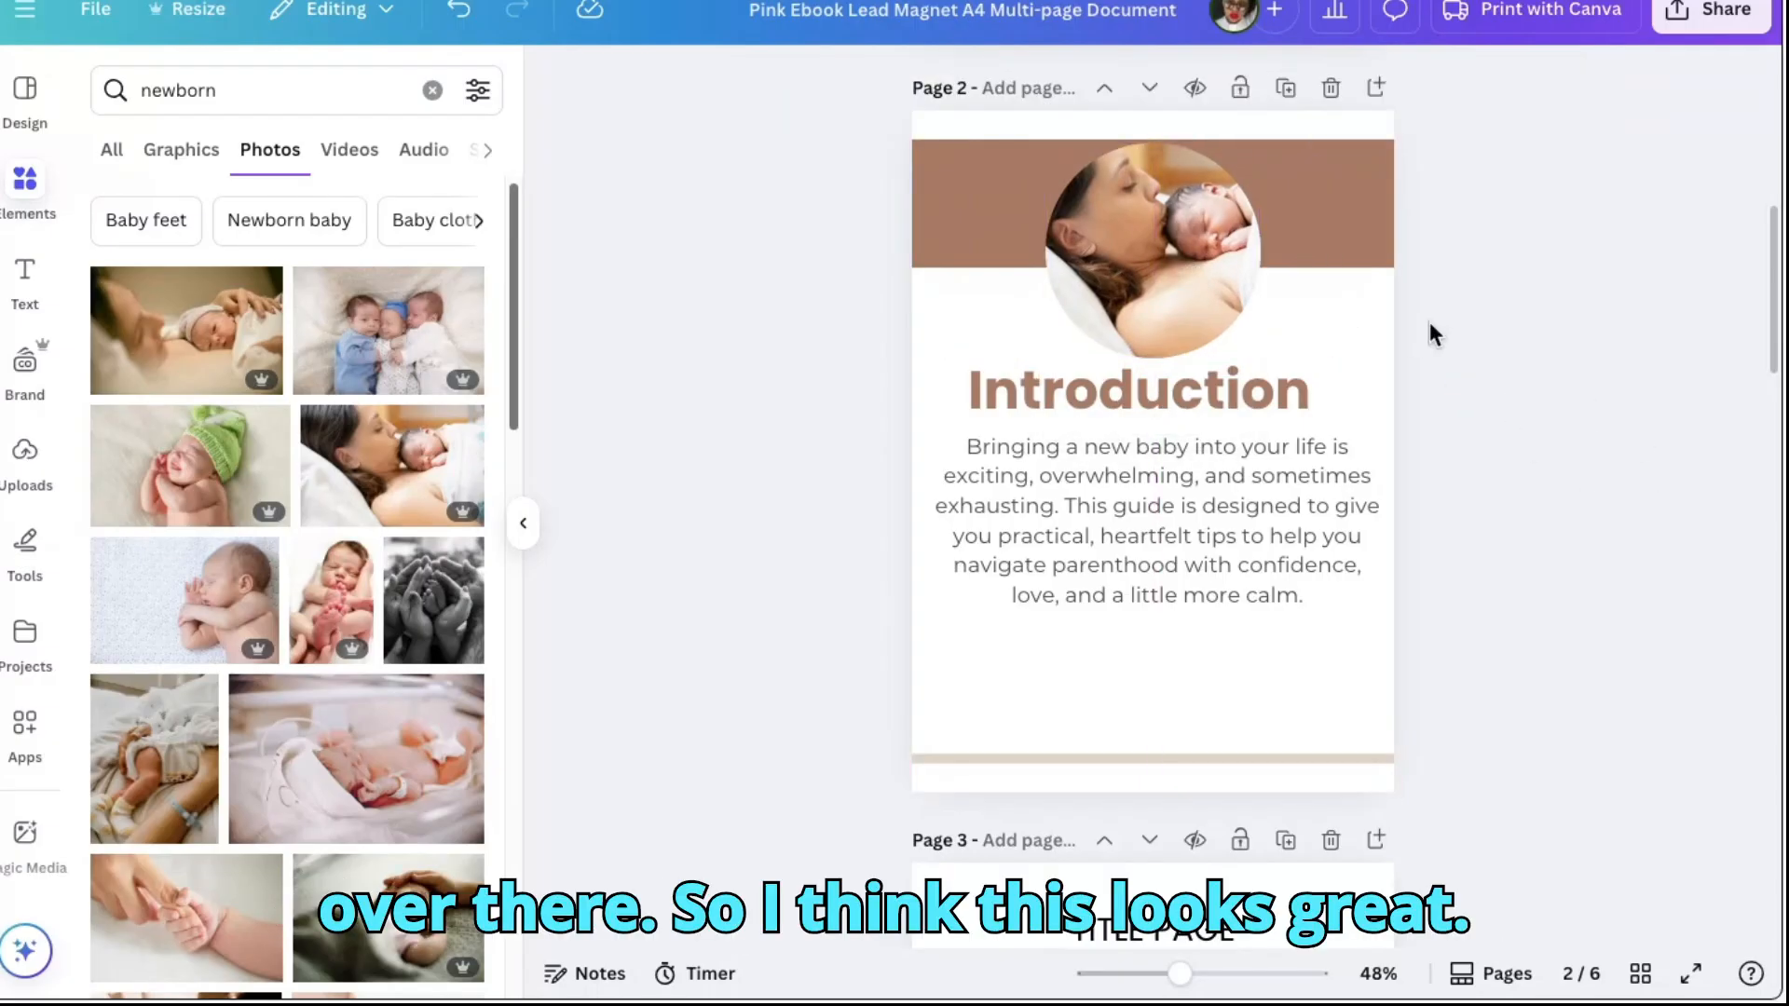
pyautogui.moveTo(1195, 228); pyautogui.dragTo(1196, 236)
pyautogui.click(1534, 348)
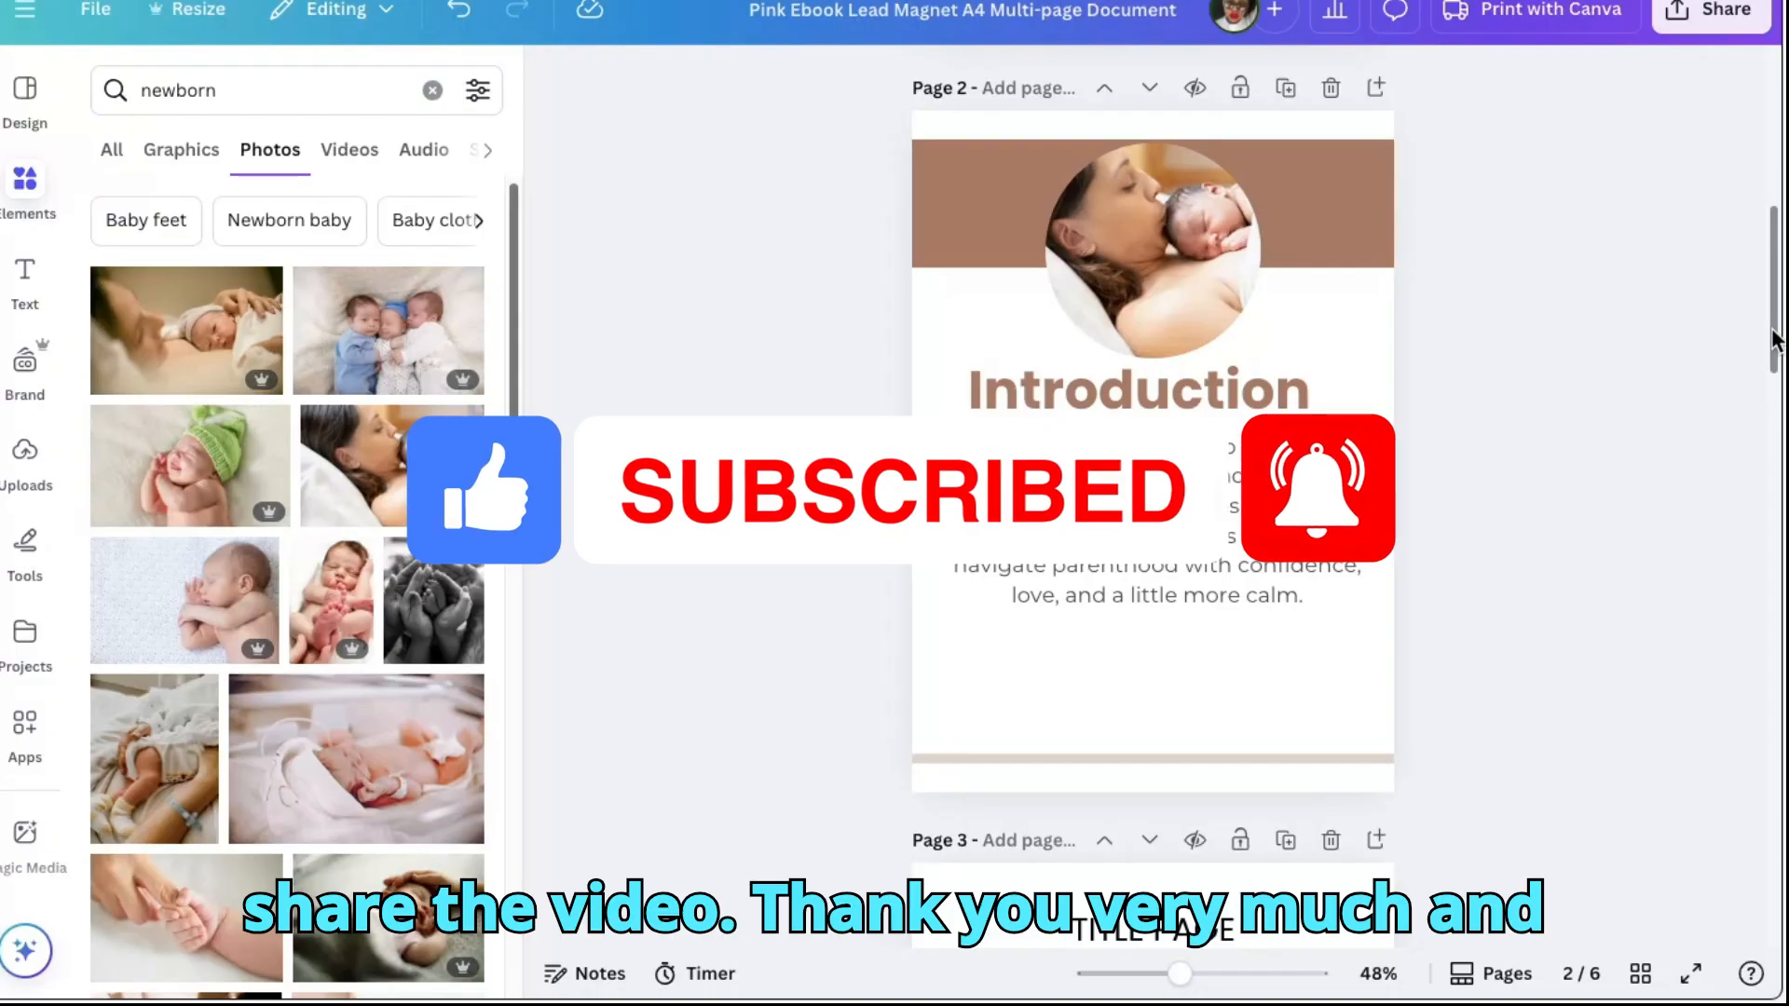
# Go to page 3, check ChatGPT for the section that follows the introduction, and return to Canva
pyautogui.moveTo(1775, 340); pyautogui.dragTo(1775, 450)
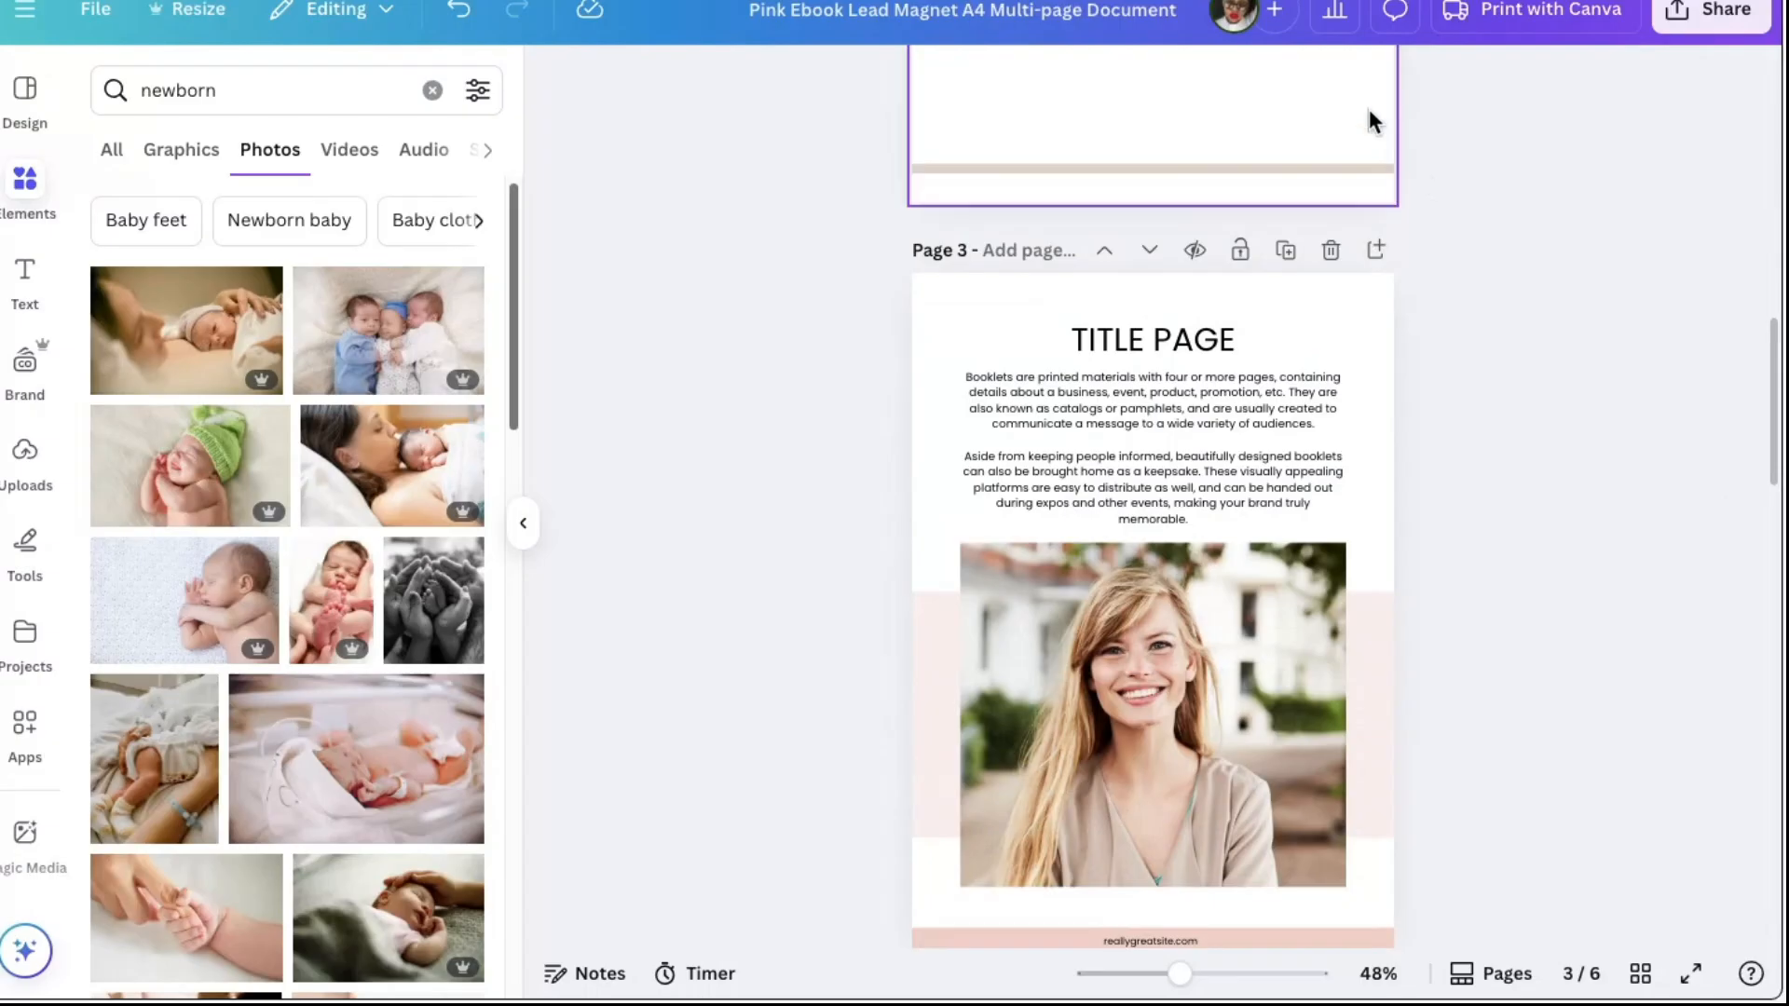
pyautogui.click(1164, 1)
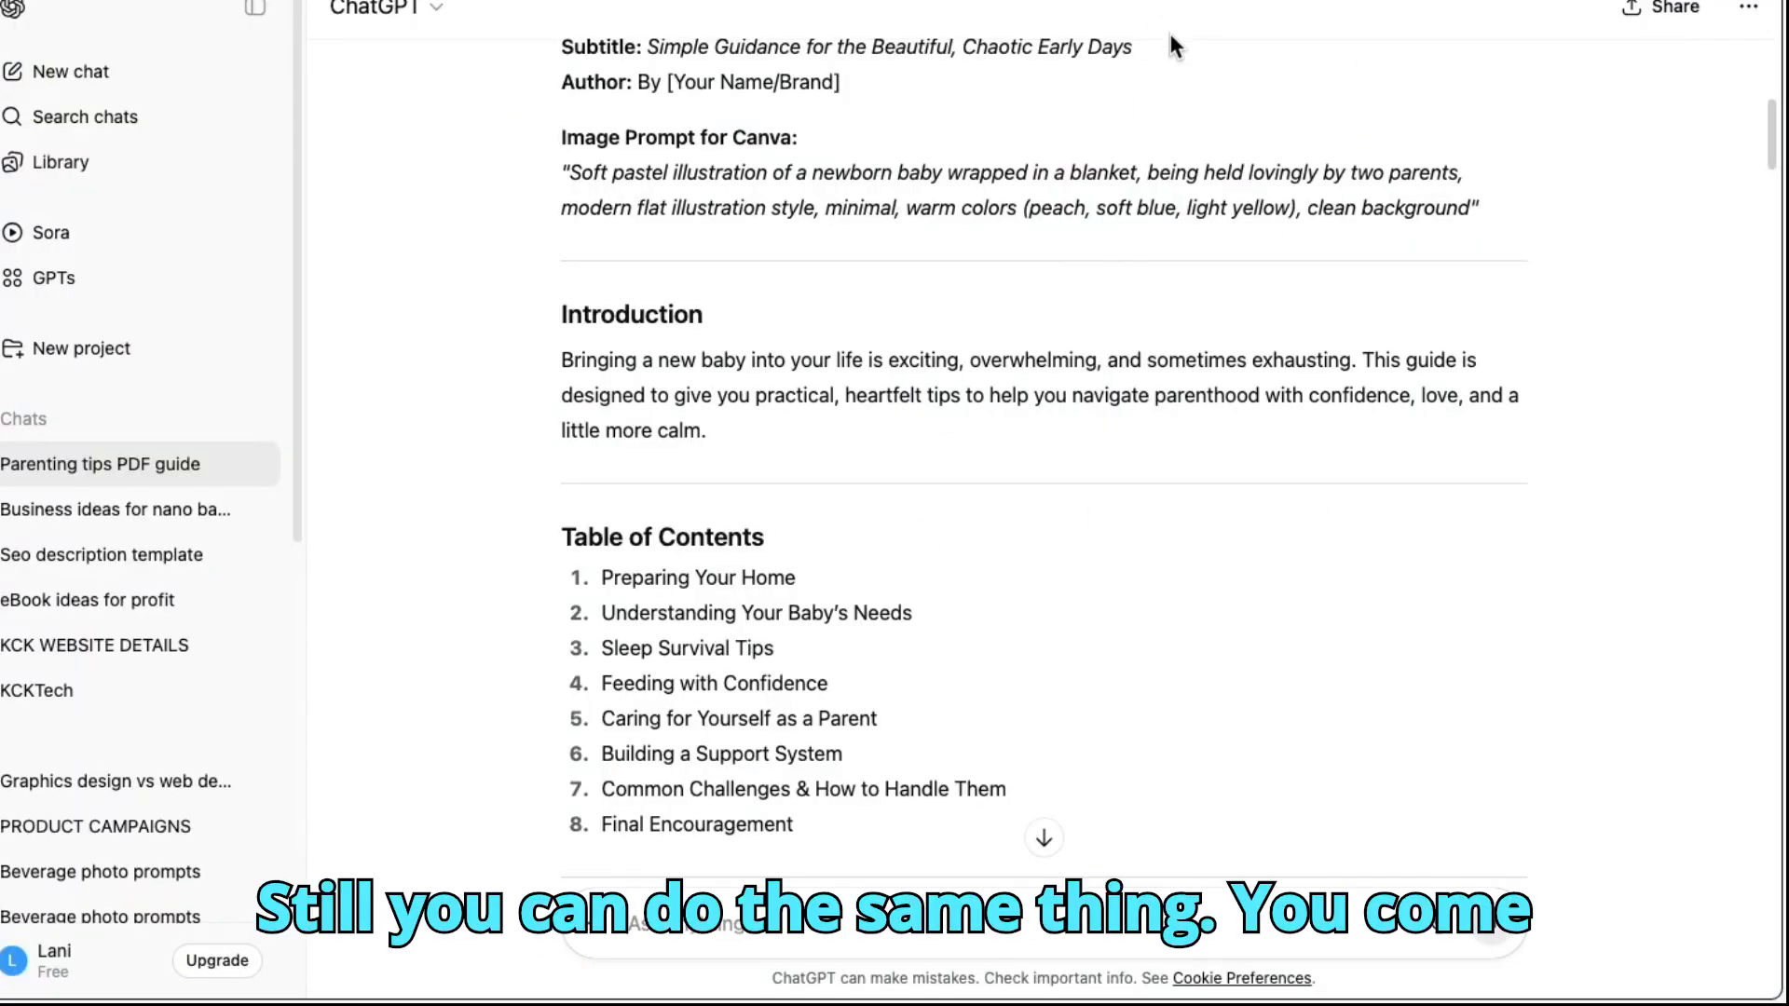
pyautogui.click(838, 1)
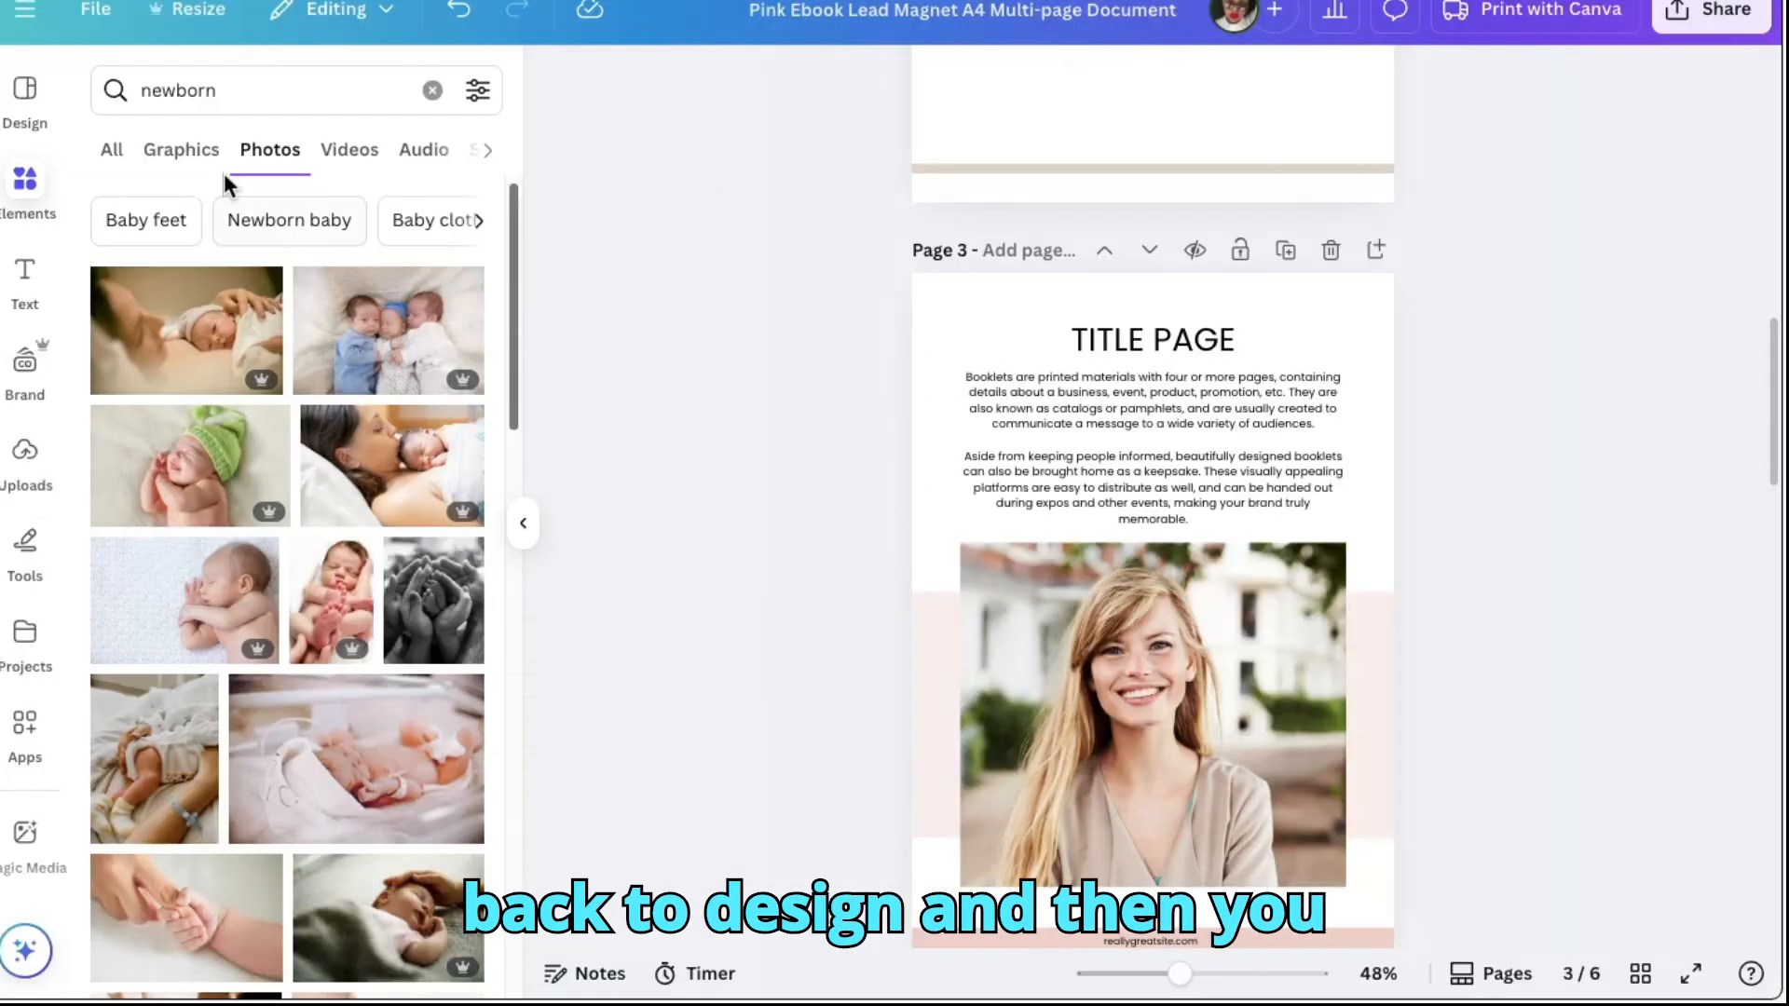
# Search the design templates for "table of contents"
pyautogui.click(24, 93)
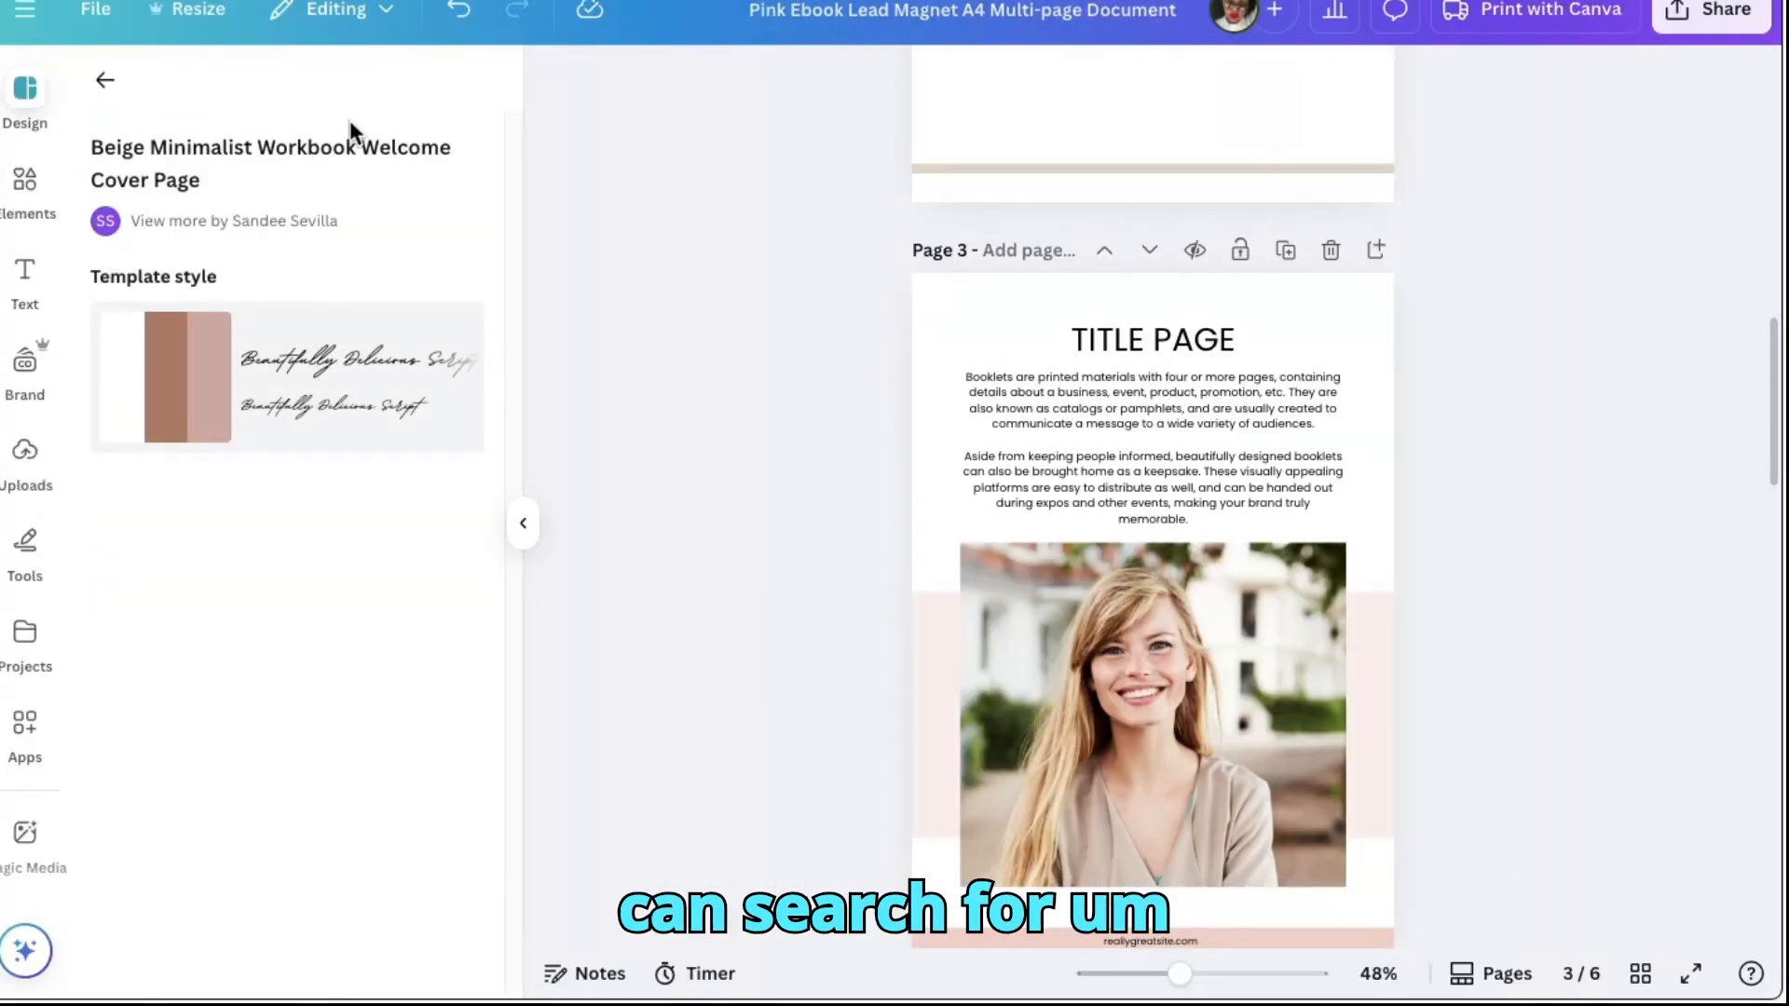
pyautogui.click(105, 80)
pyautogui.click(185, 89)
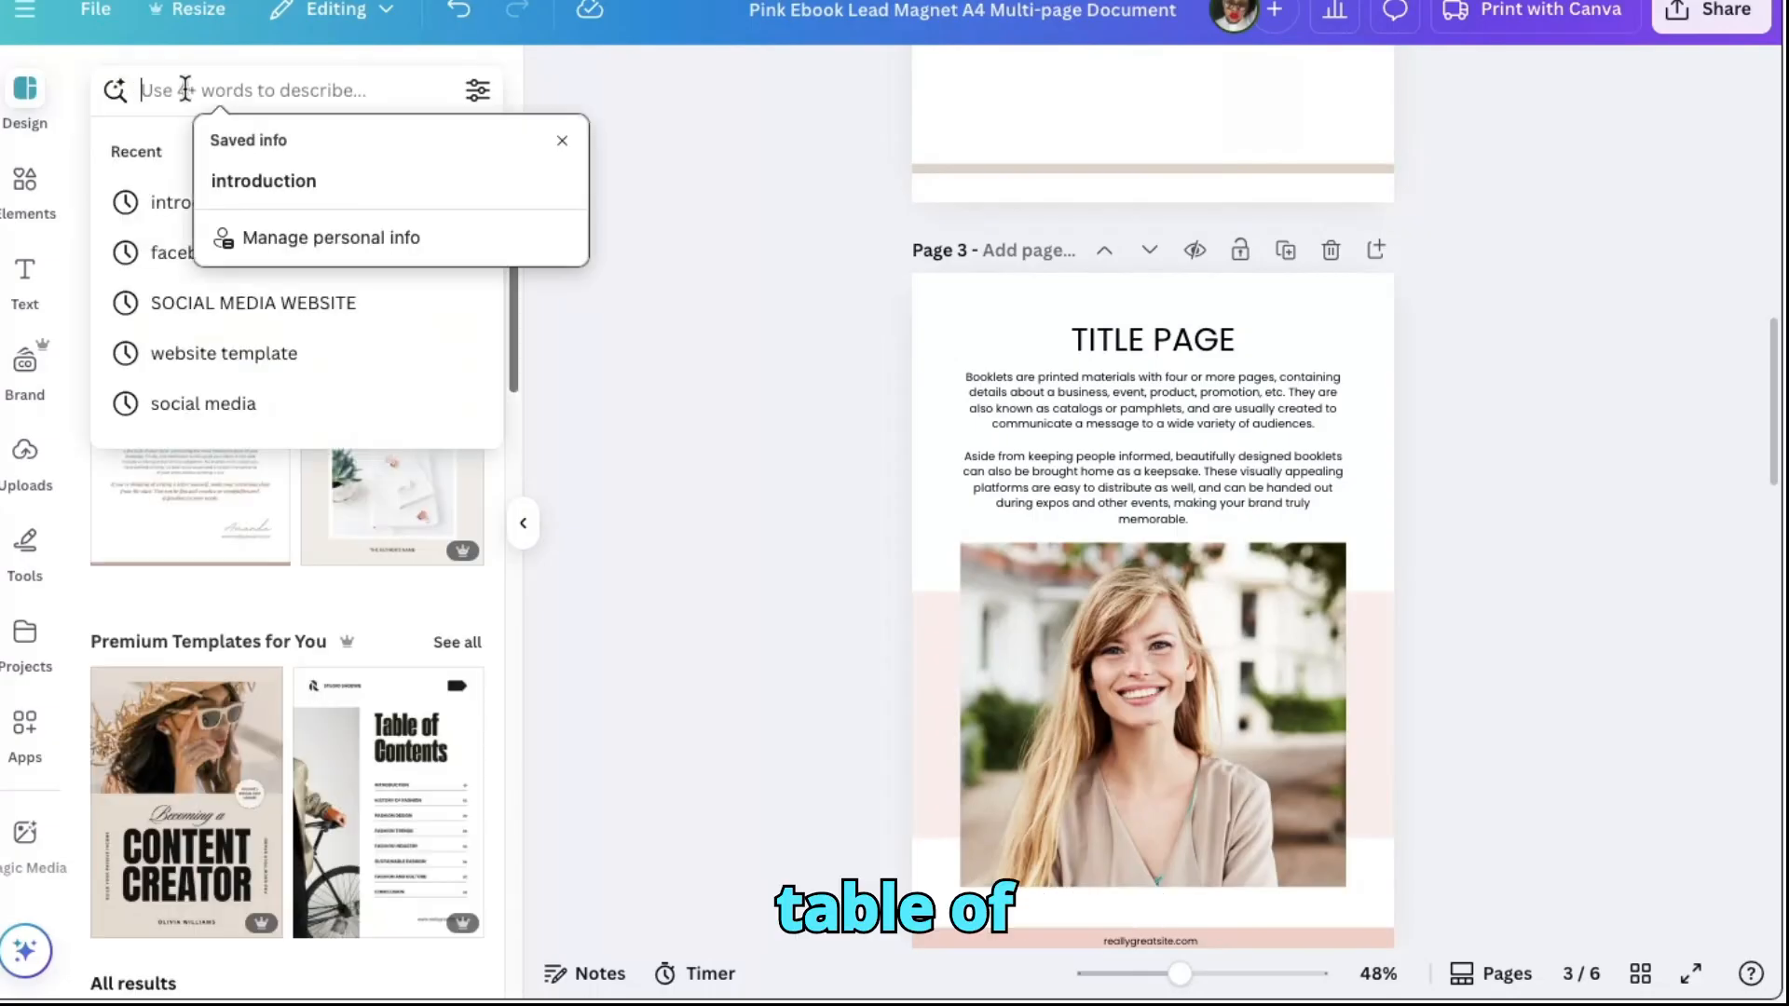
pyautogui.write('tabl')
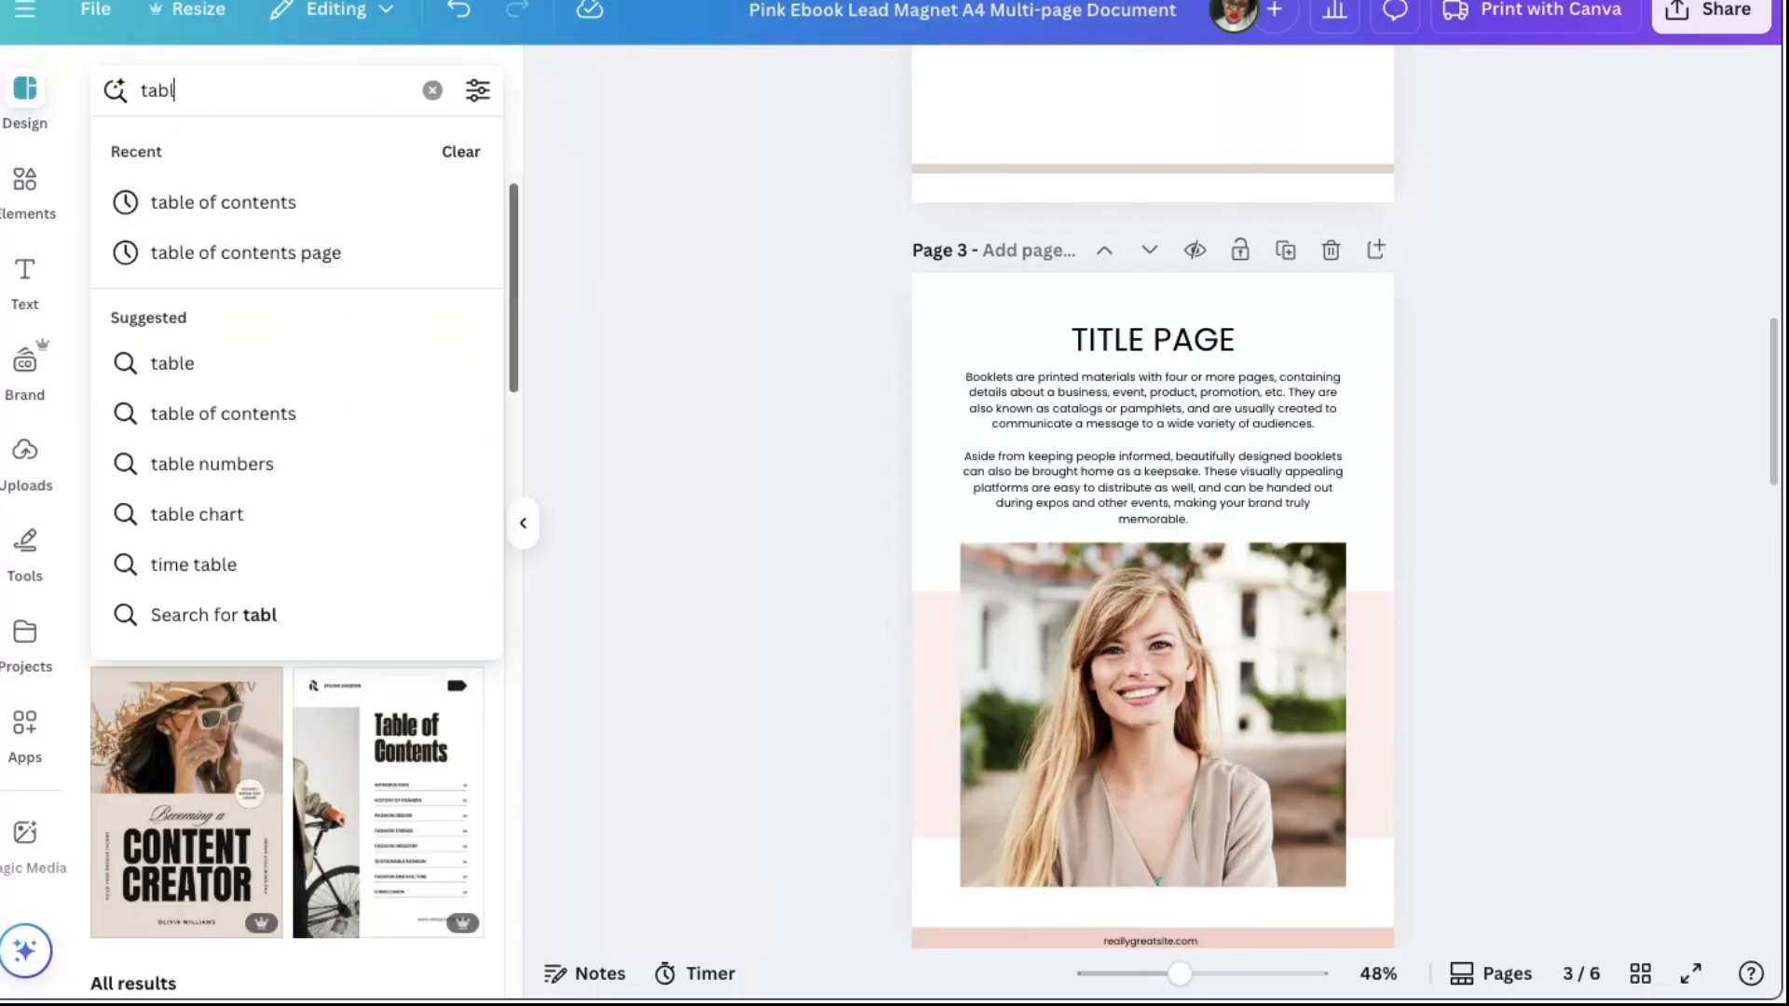
pyautogui.write('e of c')
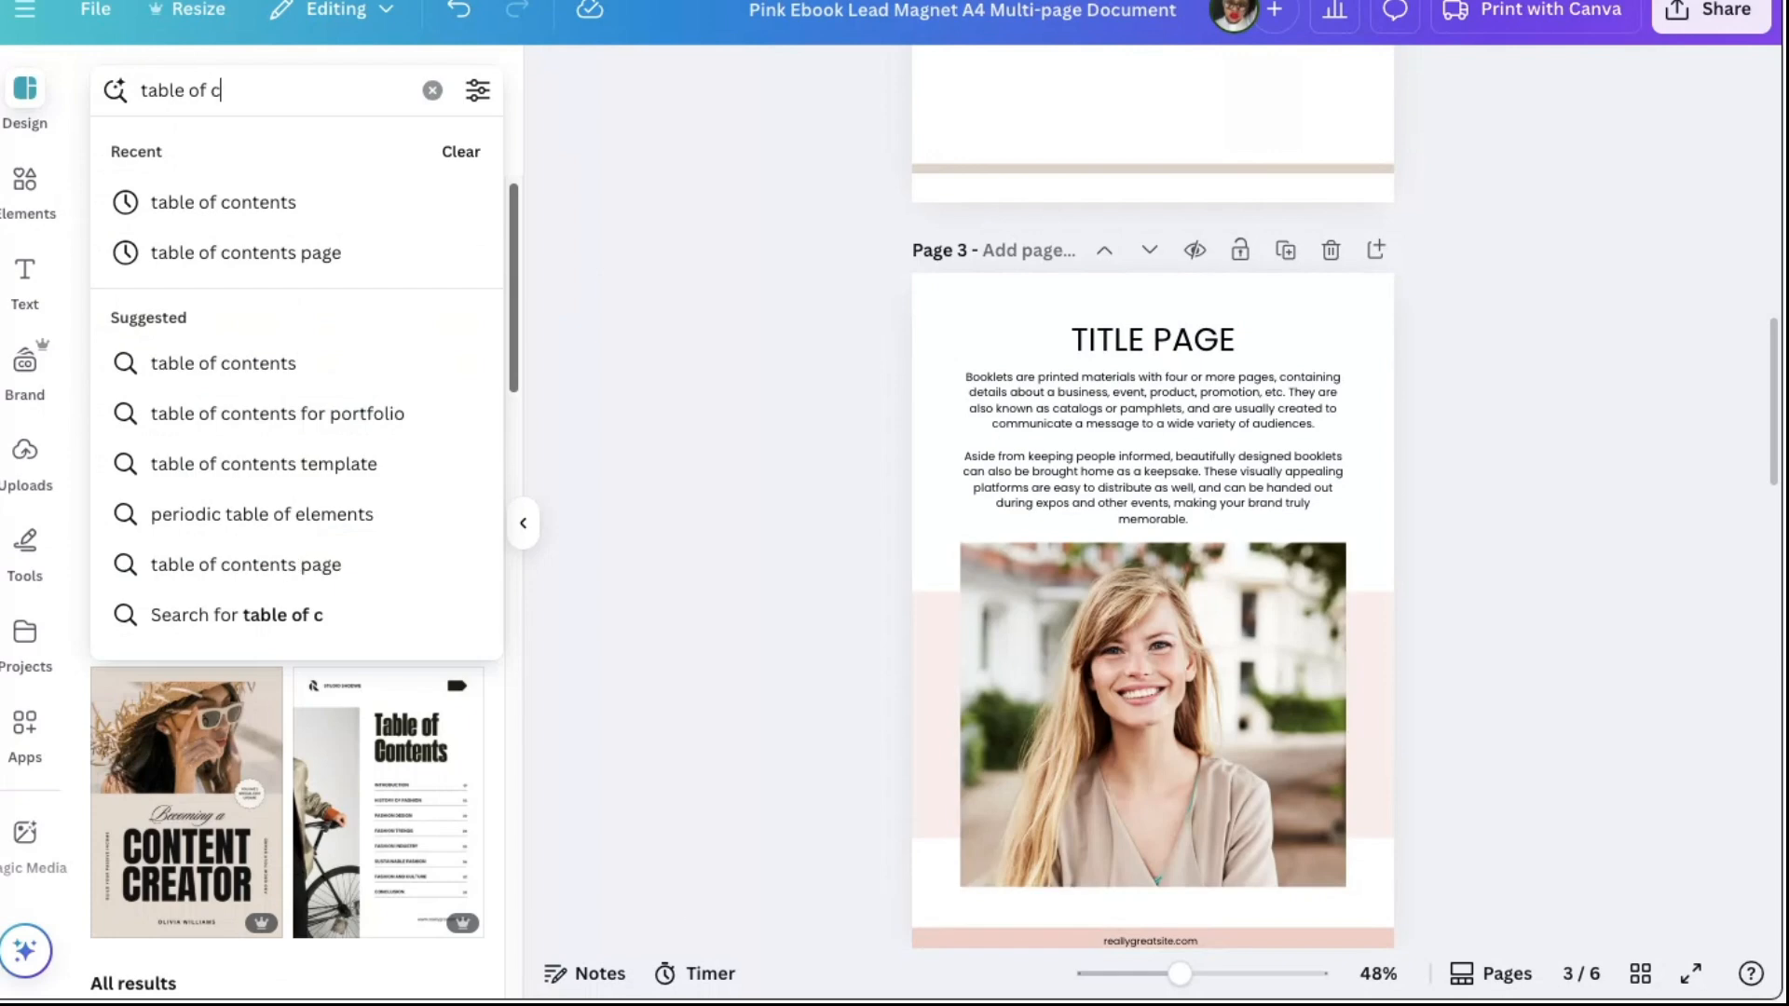
pyautogui.write('onten')
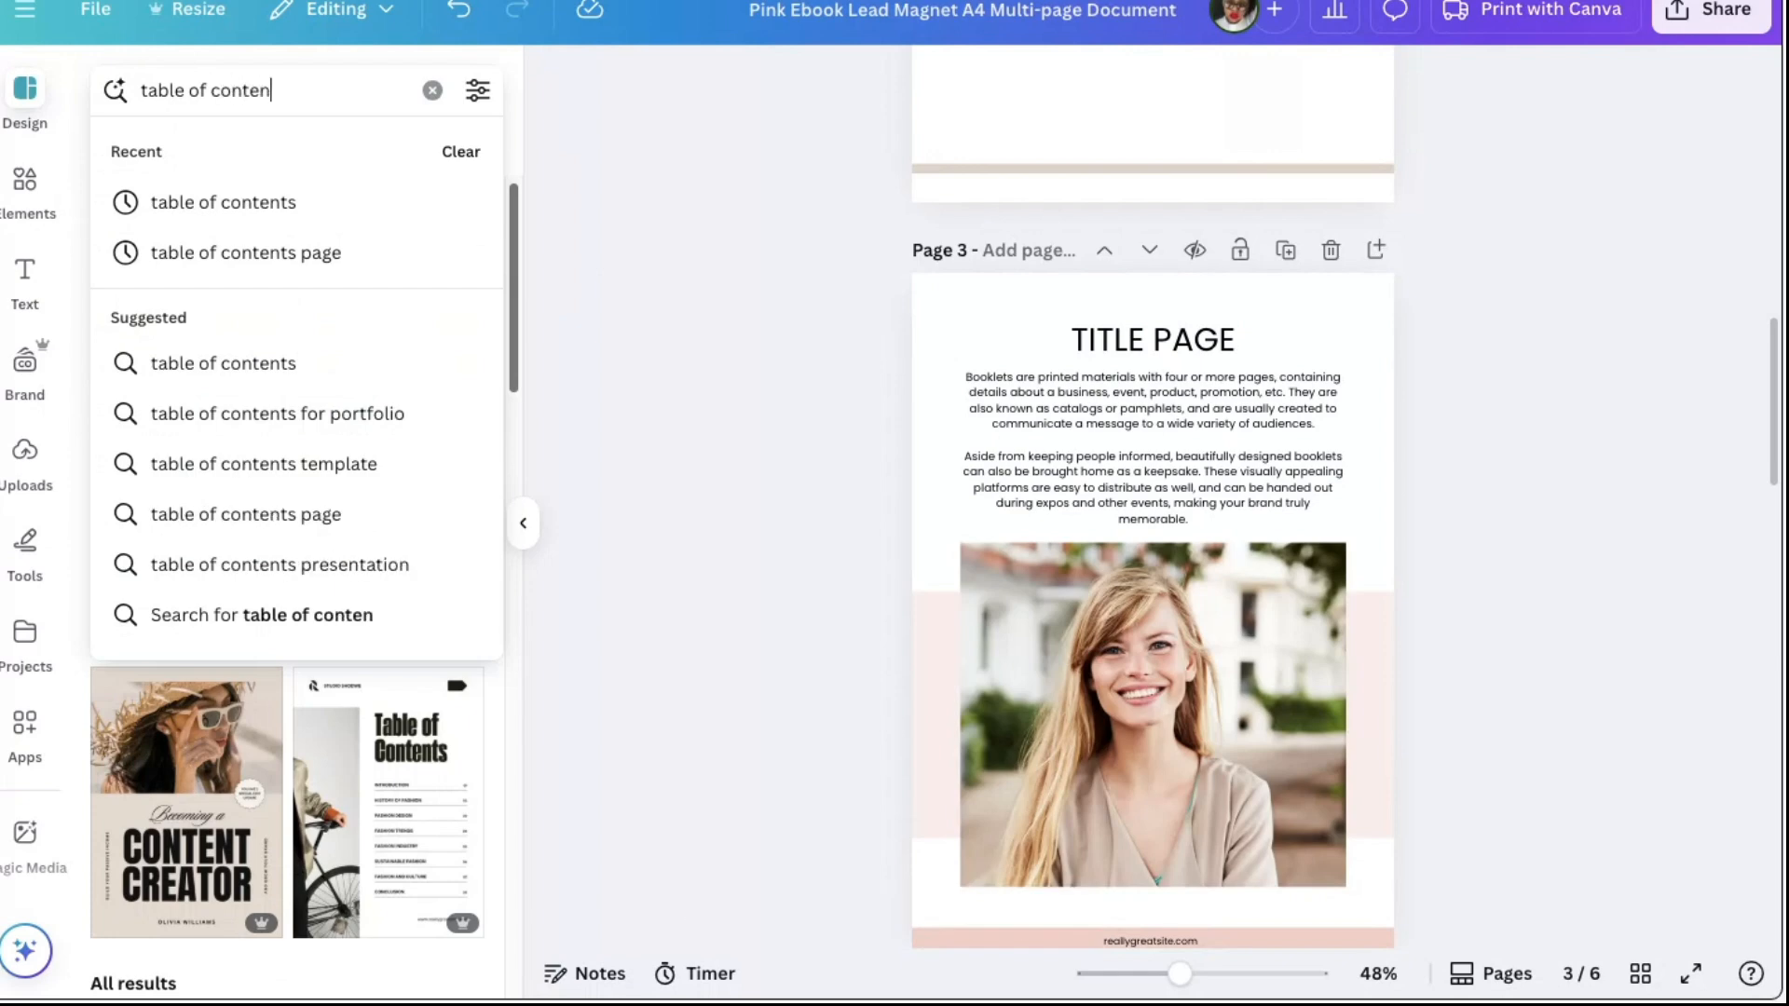
pyautogui.write('ts')
pyautogui.click(189, 201)
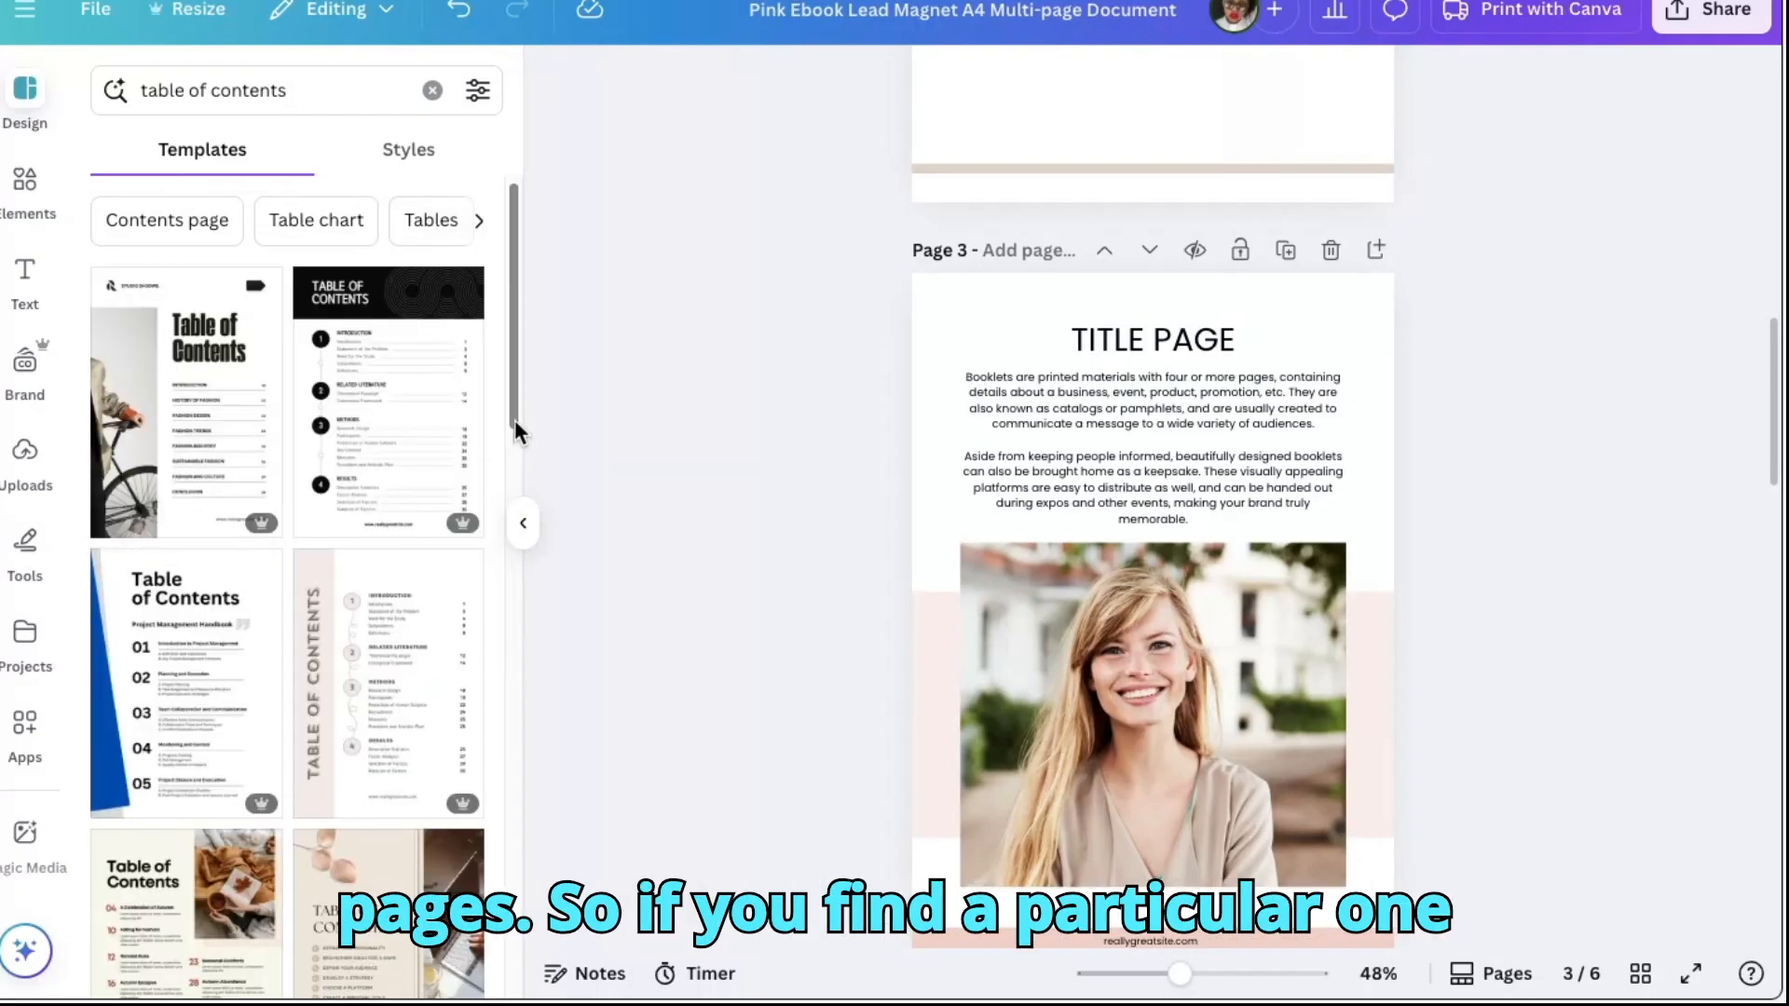
# Replace page 3's layout with the Black White Table Of Contents Document template
pyautogui.moveTo(514, 420)
pyautogui.mouseDown()
pyautogui.moveTo(523, 579)
pyautogui.moveTo(523, 421)
pyautogui.mouseUp()
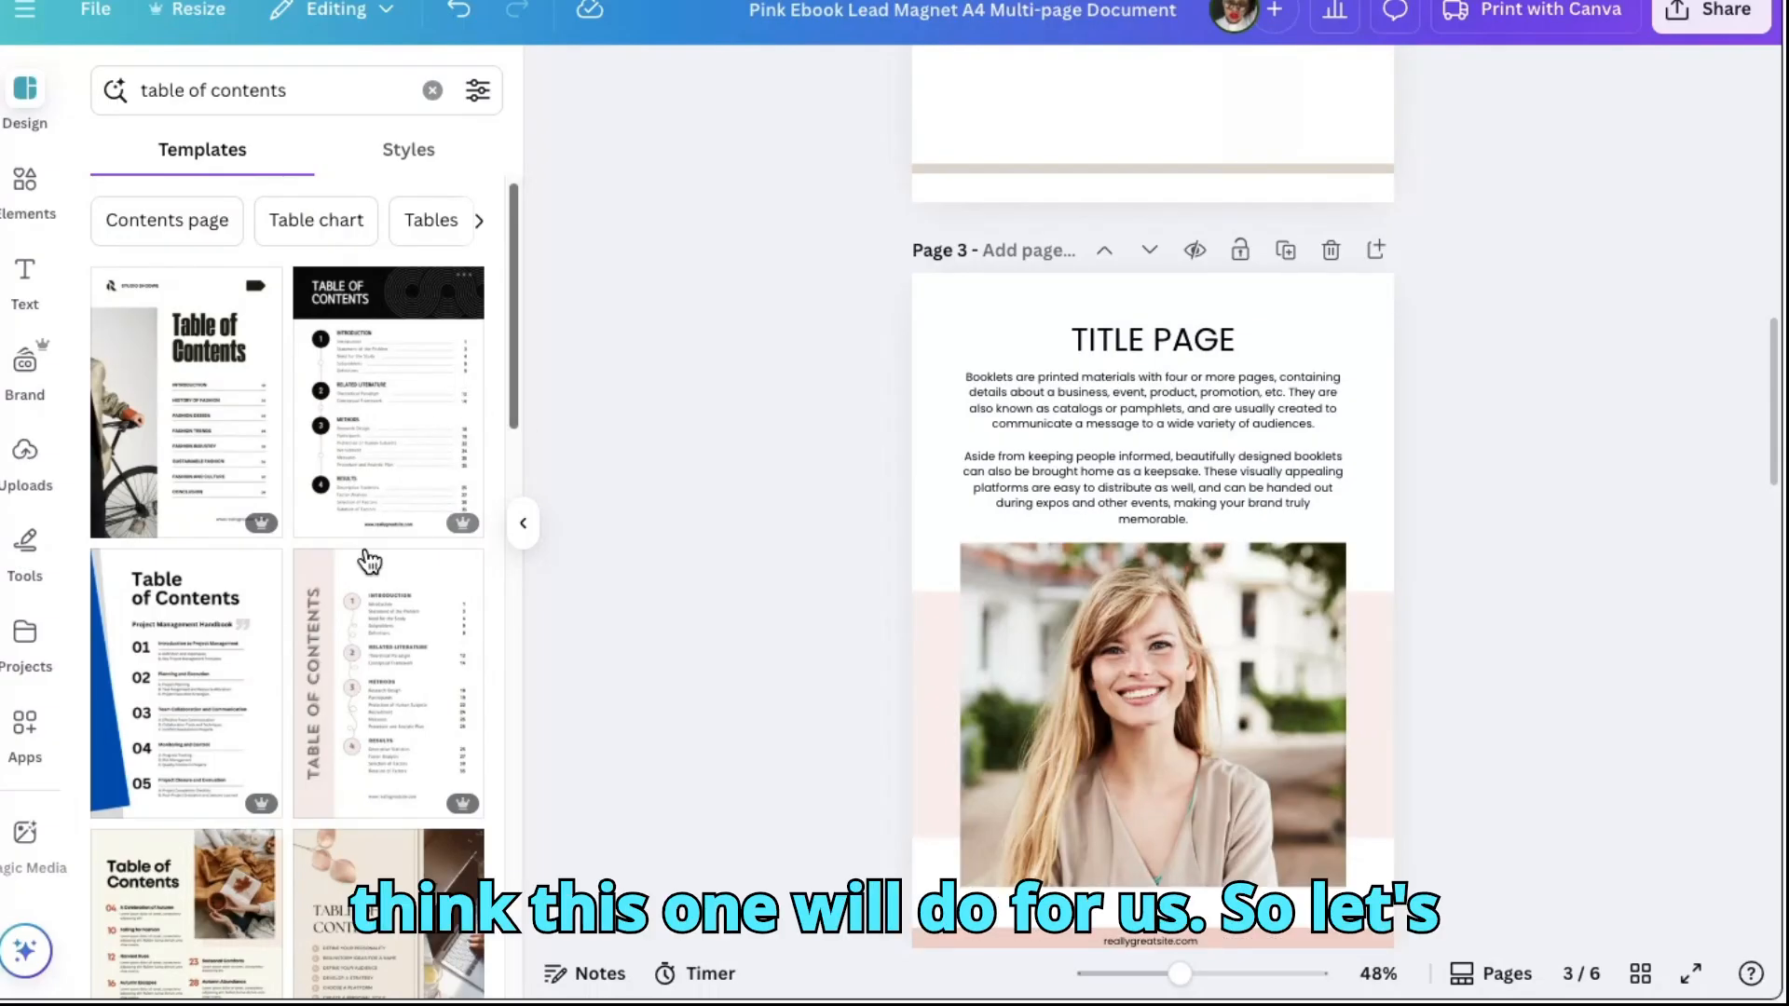
pyautogui.moveTo(360, 414); pyautogui.dragTo(819, 540)
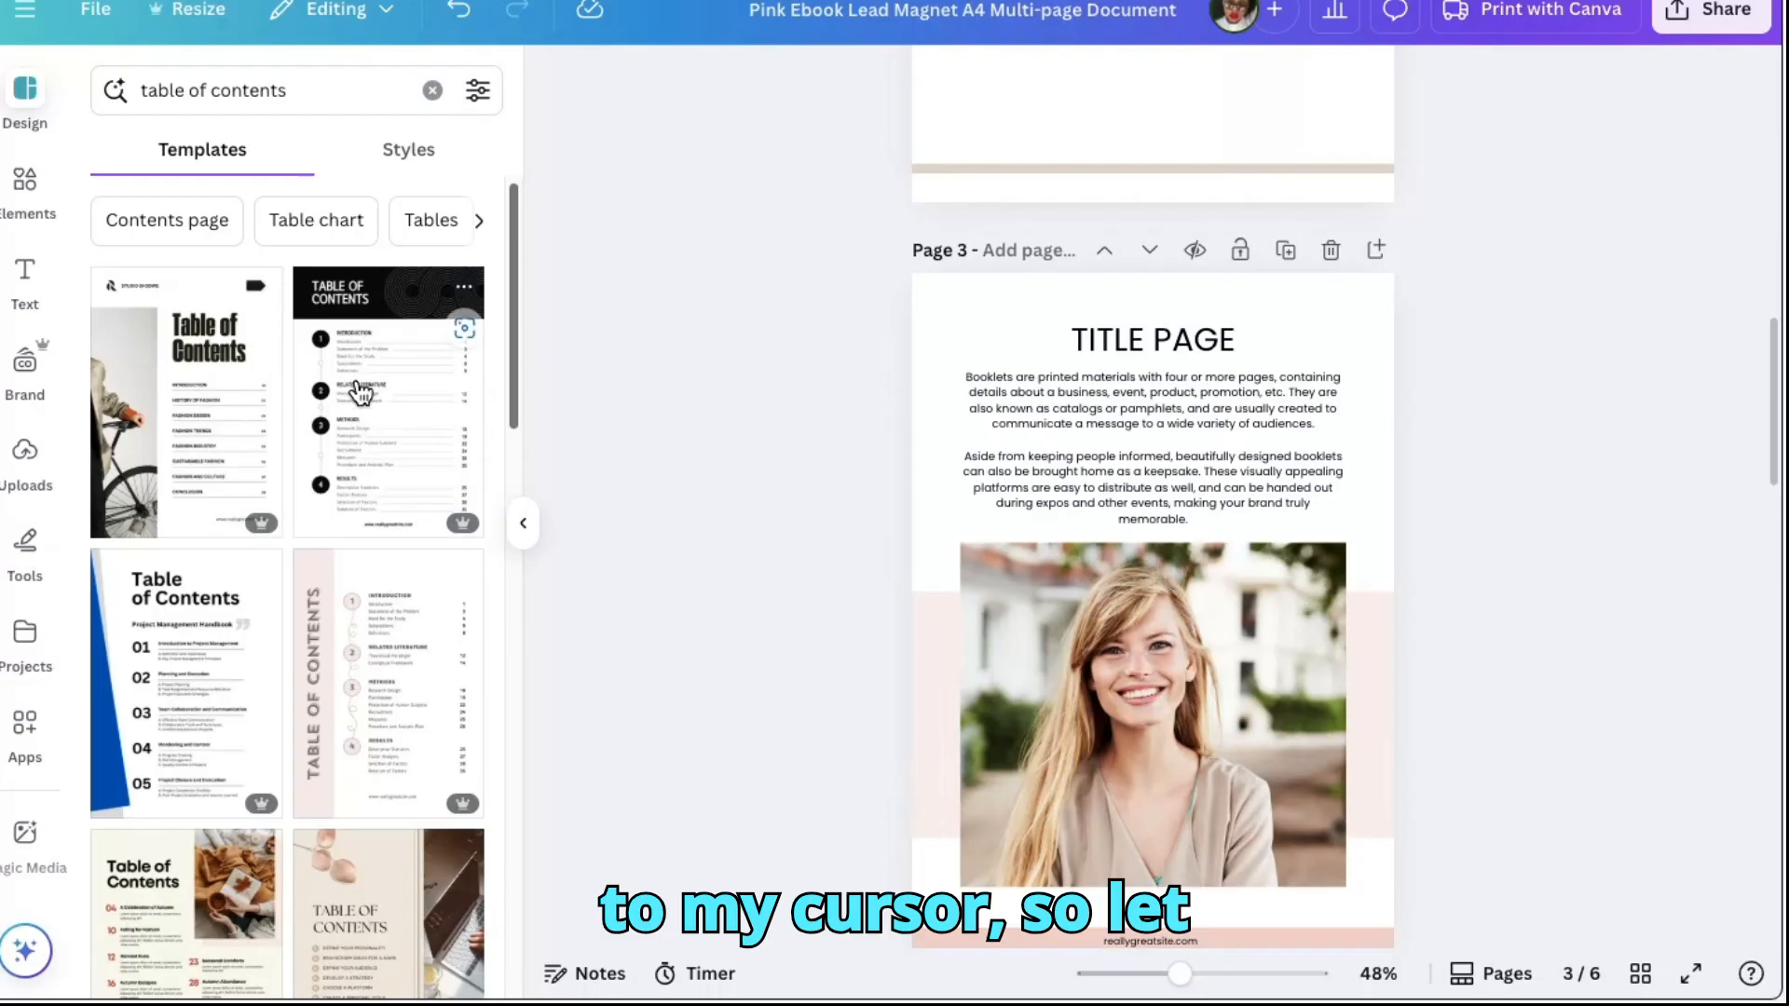
pyautogui.moveTo(379, 399); pyautogui.dragTo(1196, 450)
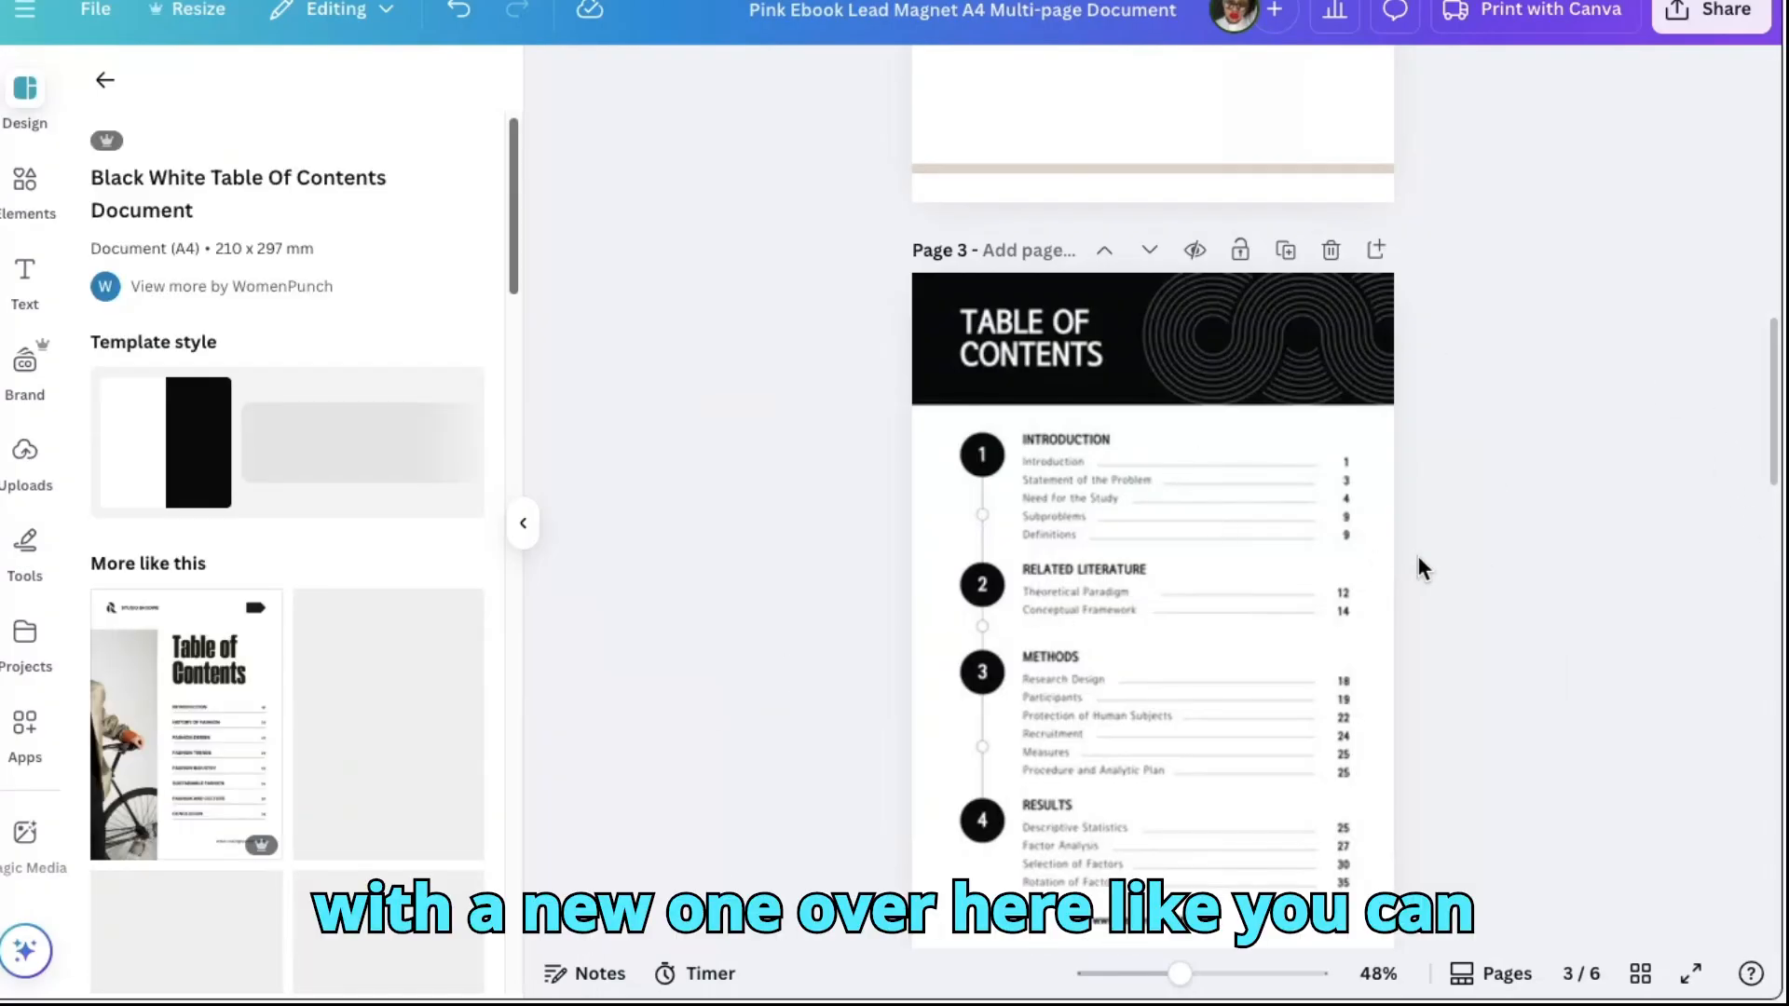
pyautogui.scroll(-2, 1767, 485)
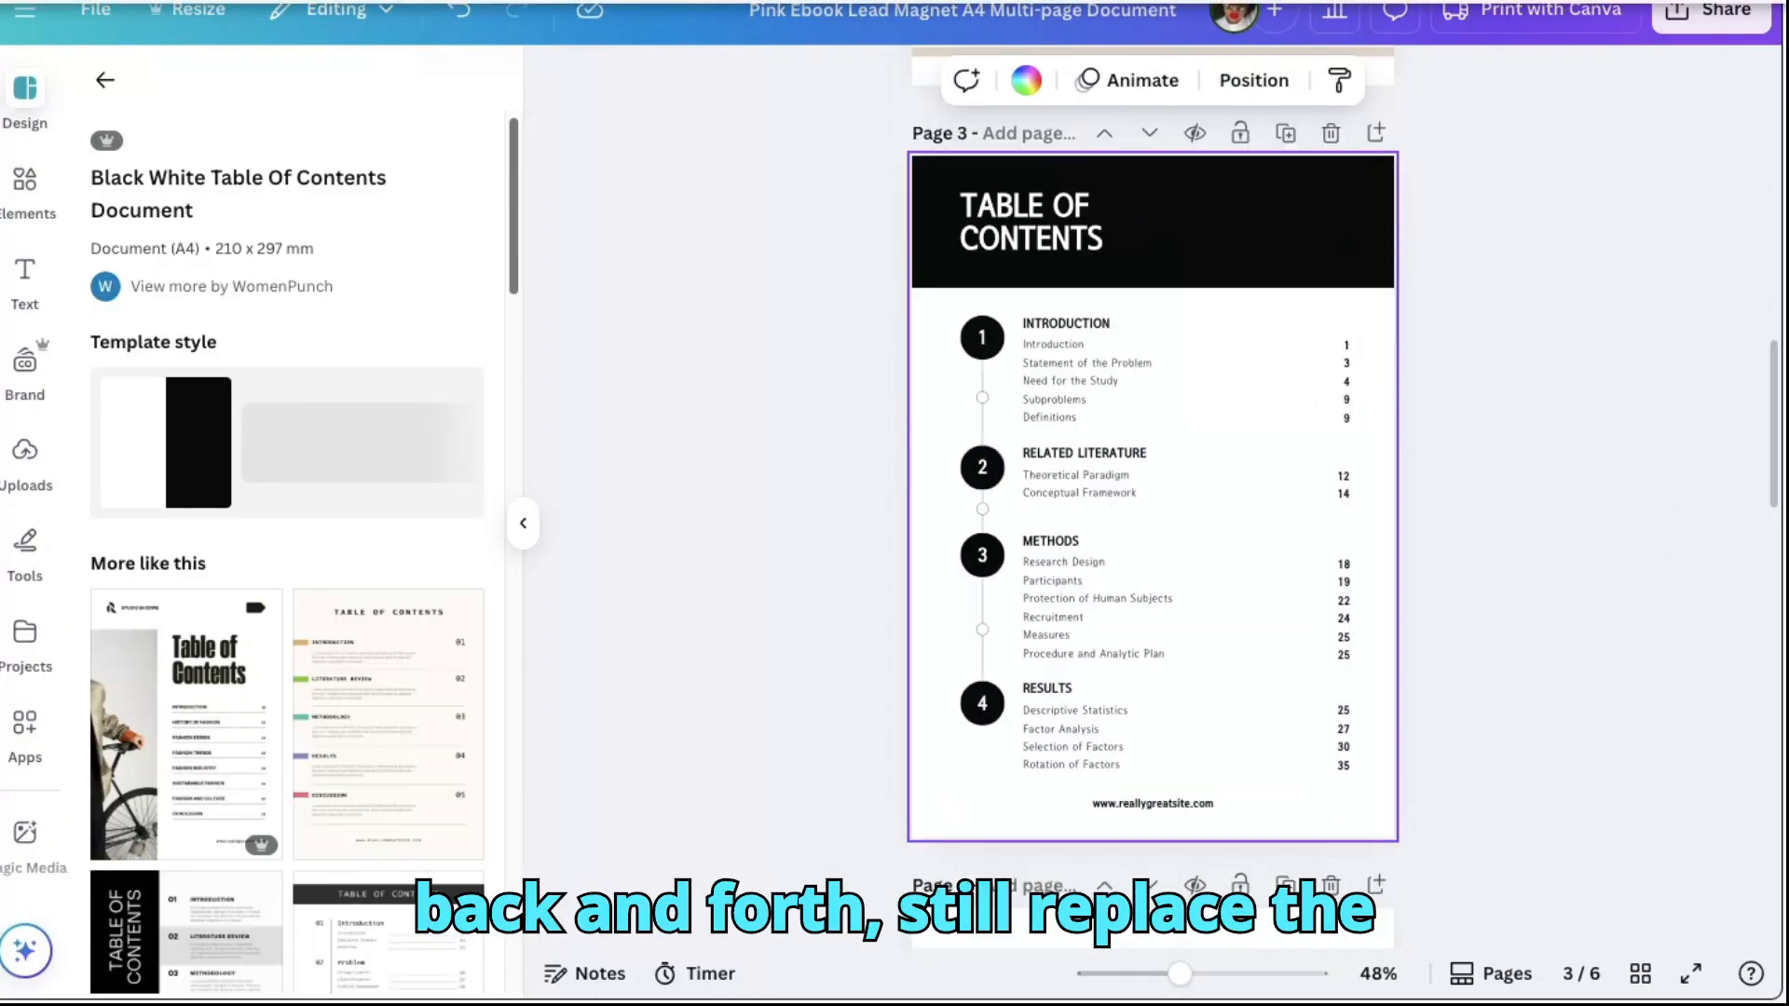
# Switch to ChatGPT and copy the first table of contents entry, "Preparing Your Home"
pyautogui.hotkey('ctrl', 'Tab')
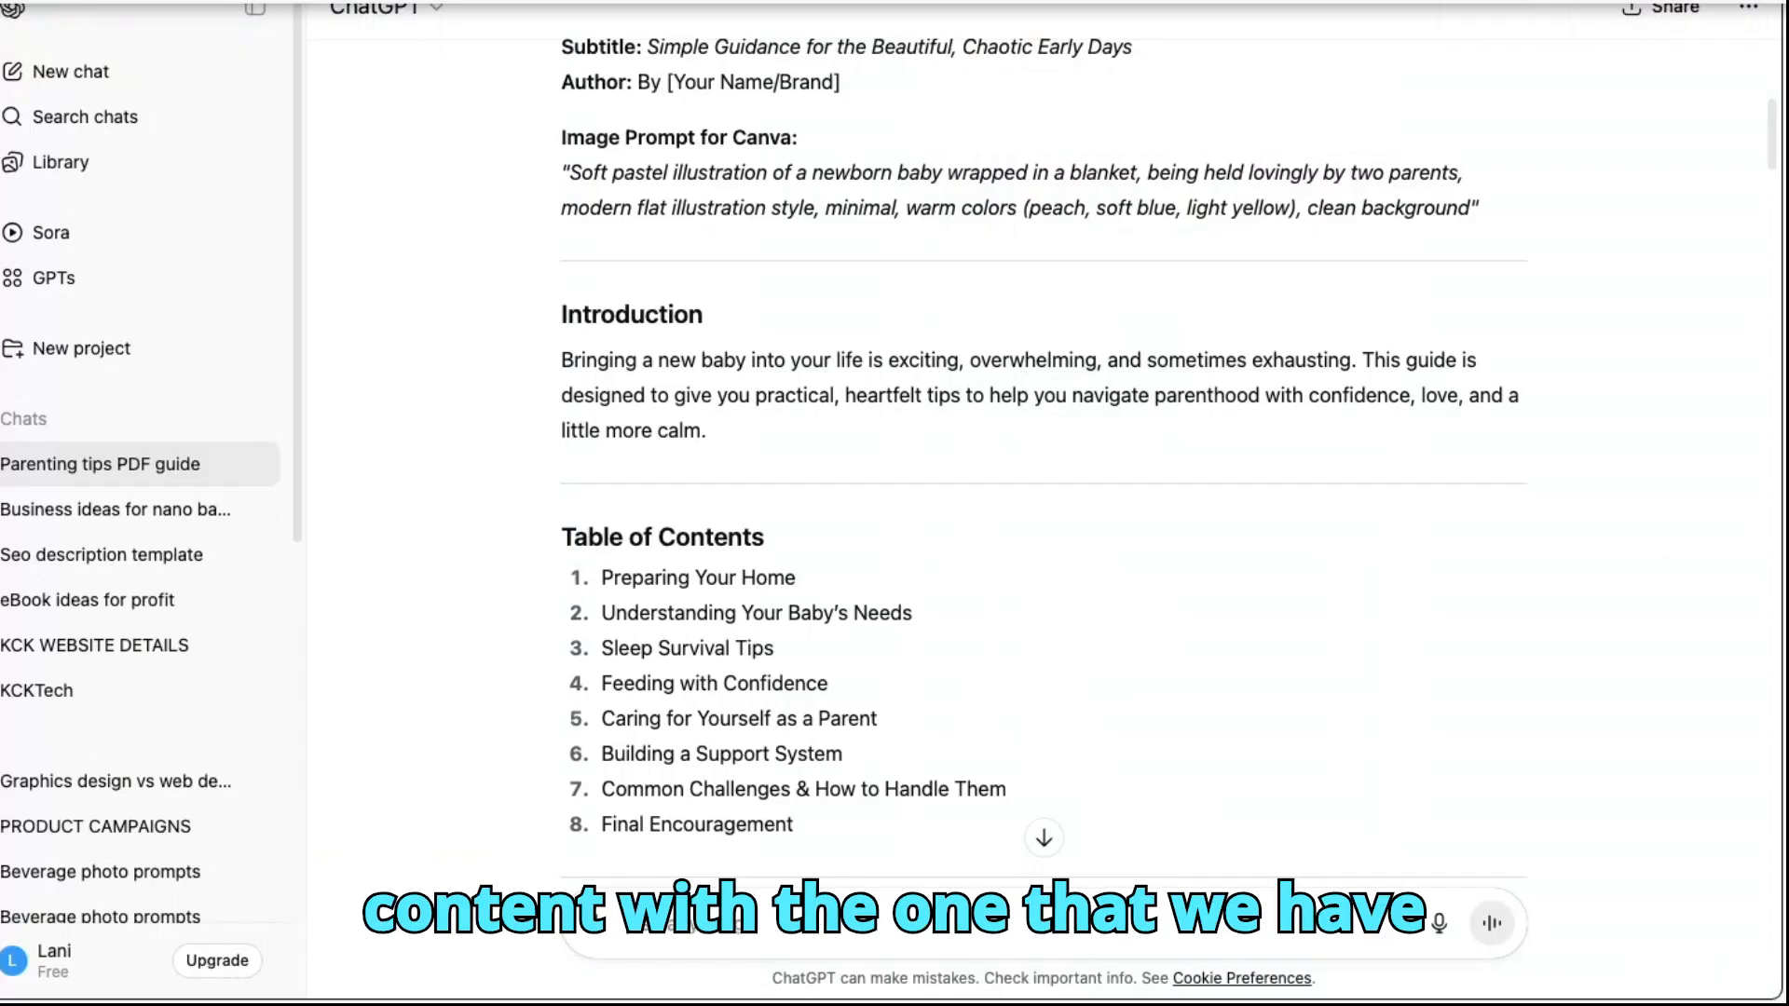
pyautogui.moveTo(601, 578); pyautogui.dragTo(797, 575)
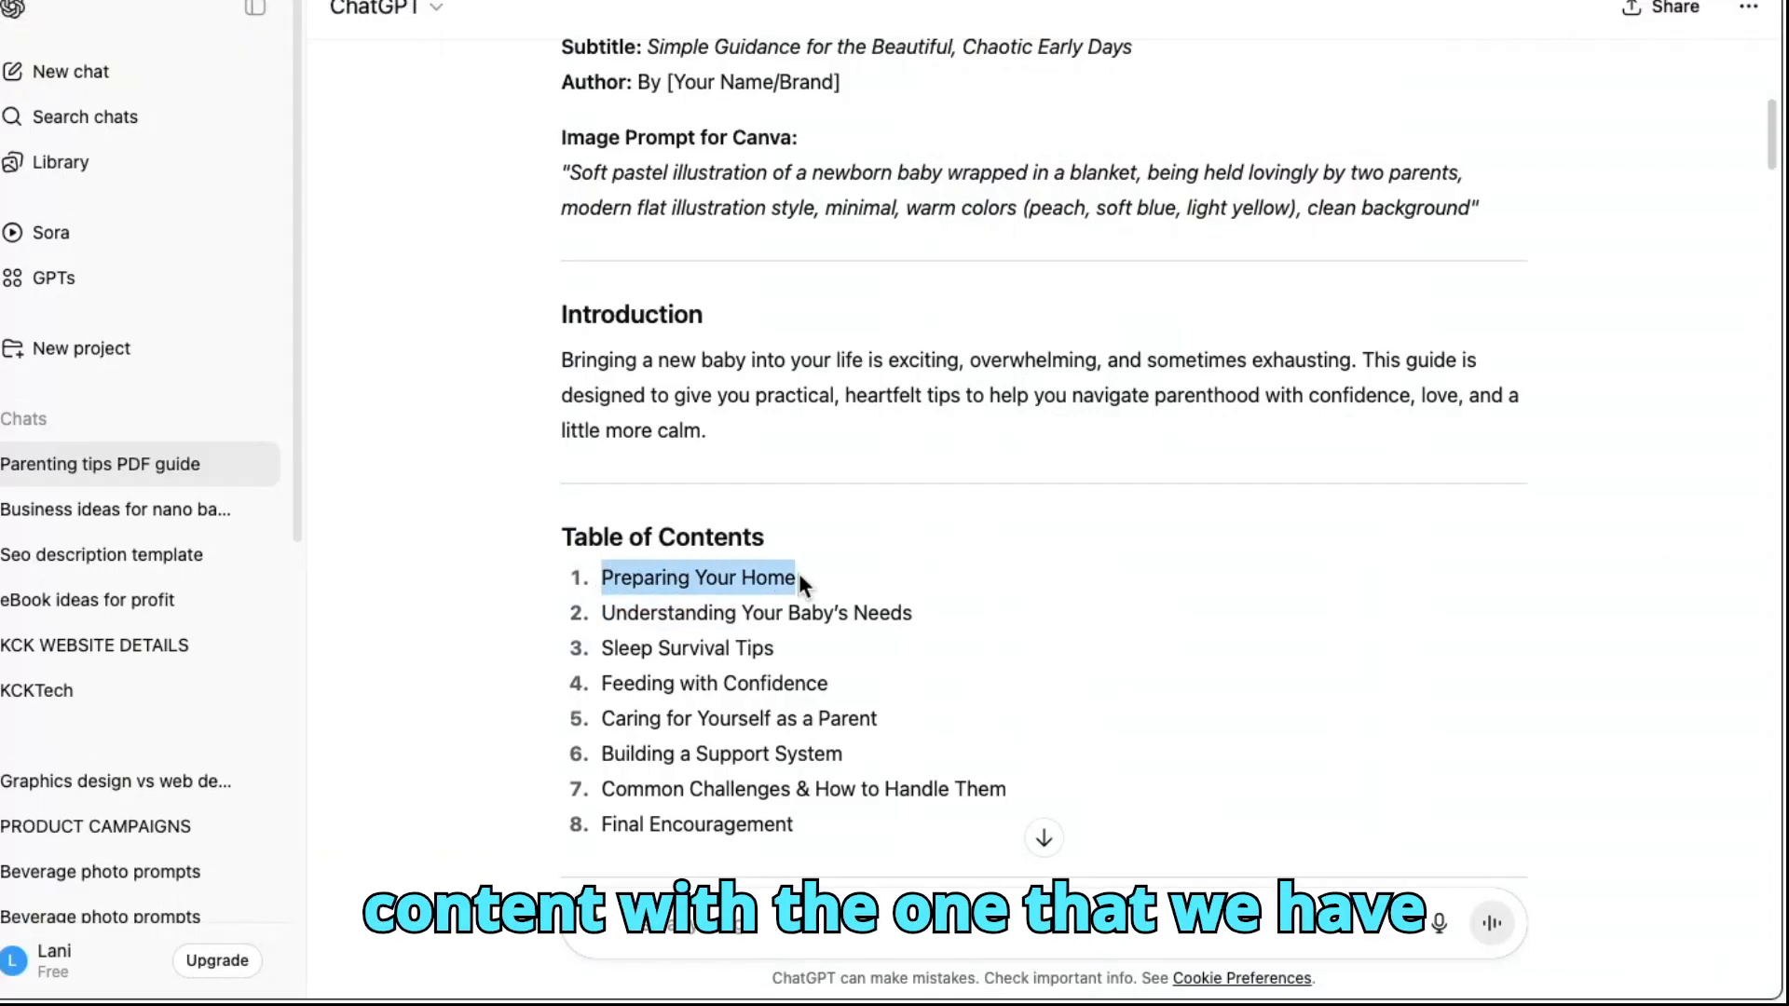
pyautogui.click(852, 490)
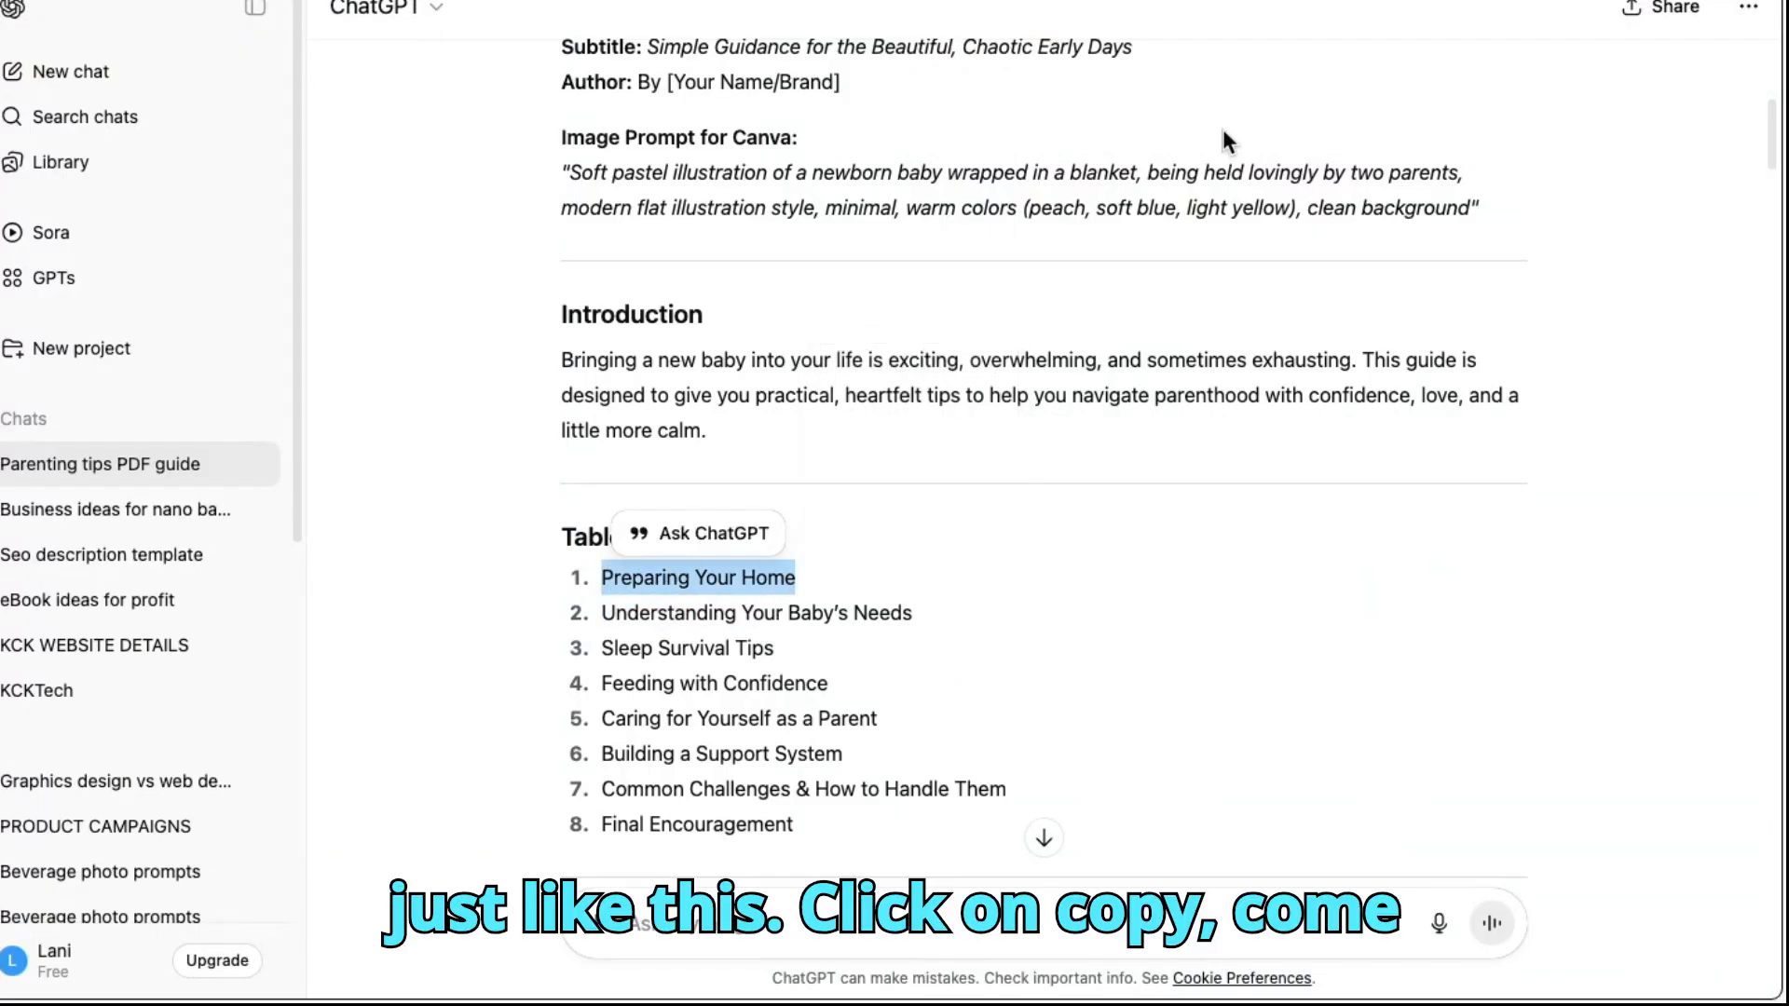
# Back in Canva, replace the entries under page 3's Introduction heading with the copied "Preparing Your Home"
pyautogui.hotkey('ctrl', 'Tab')
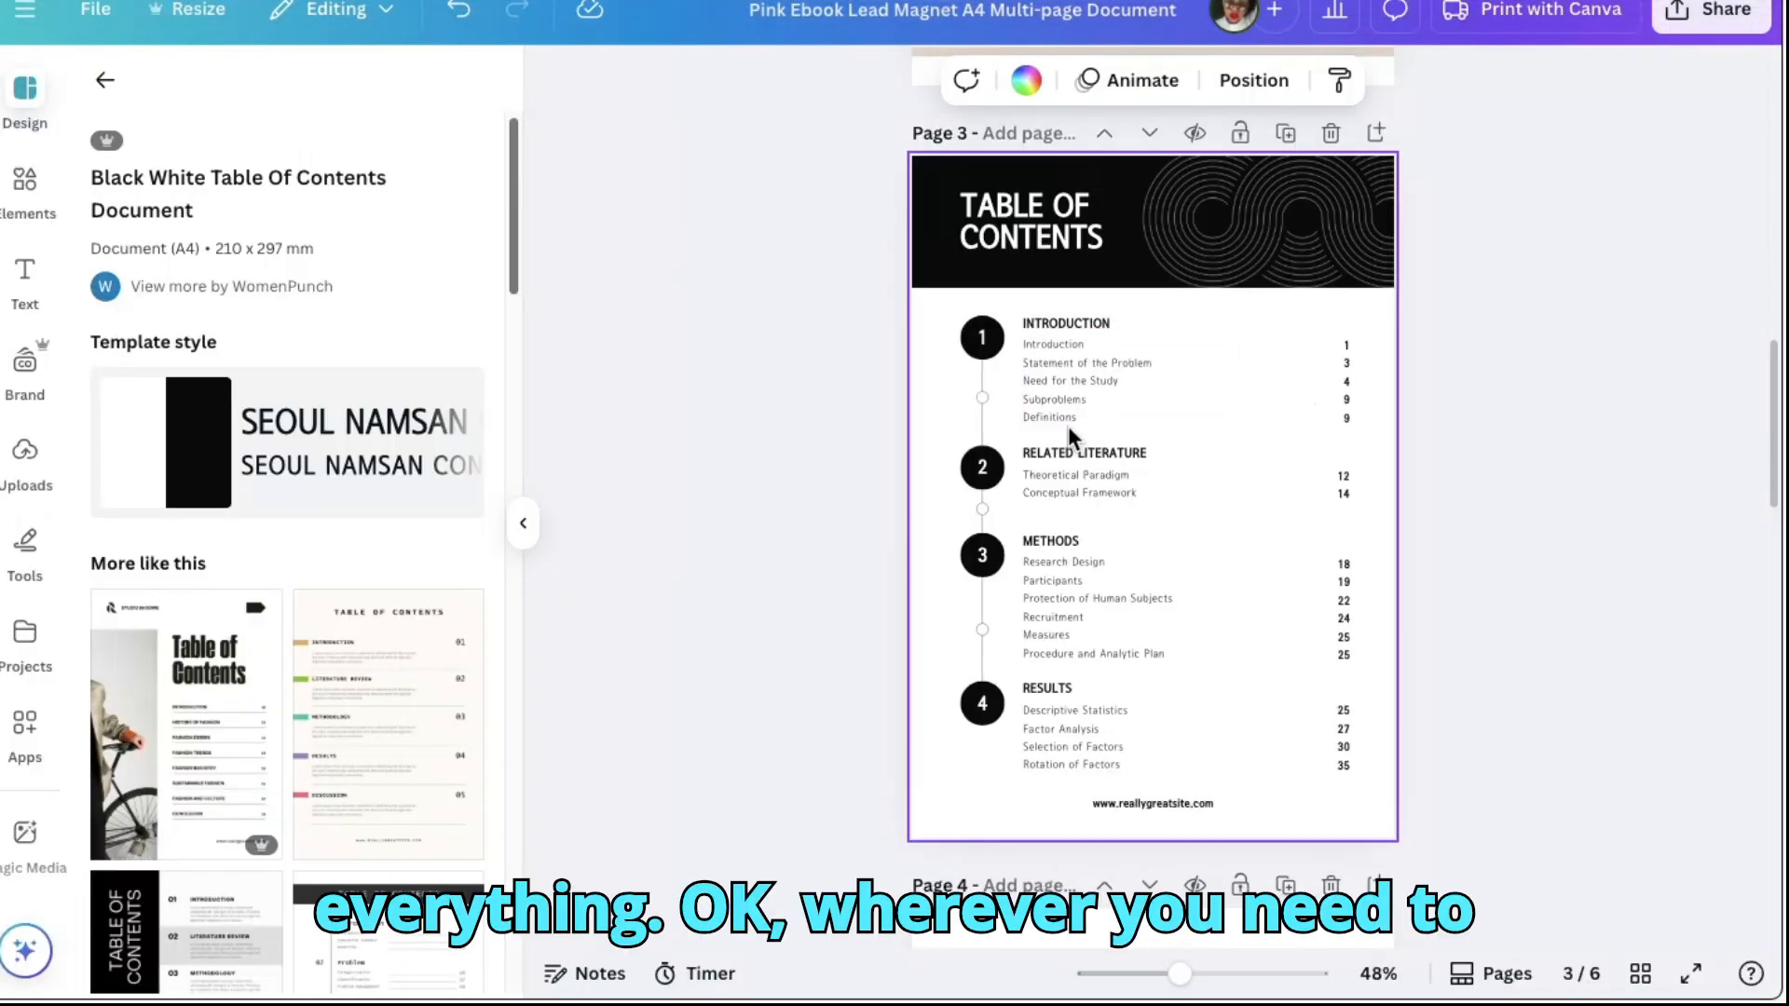
pyautogui.click(1051, 344)
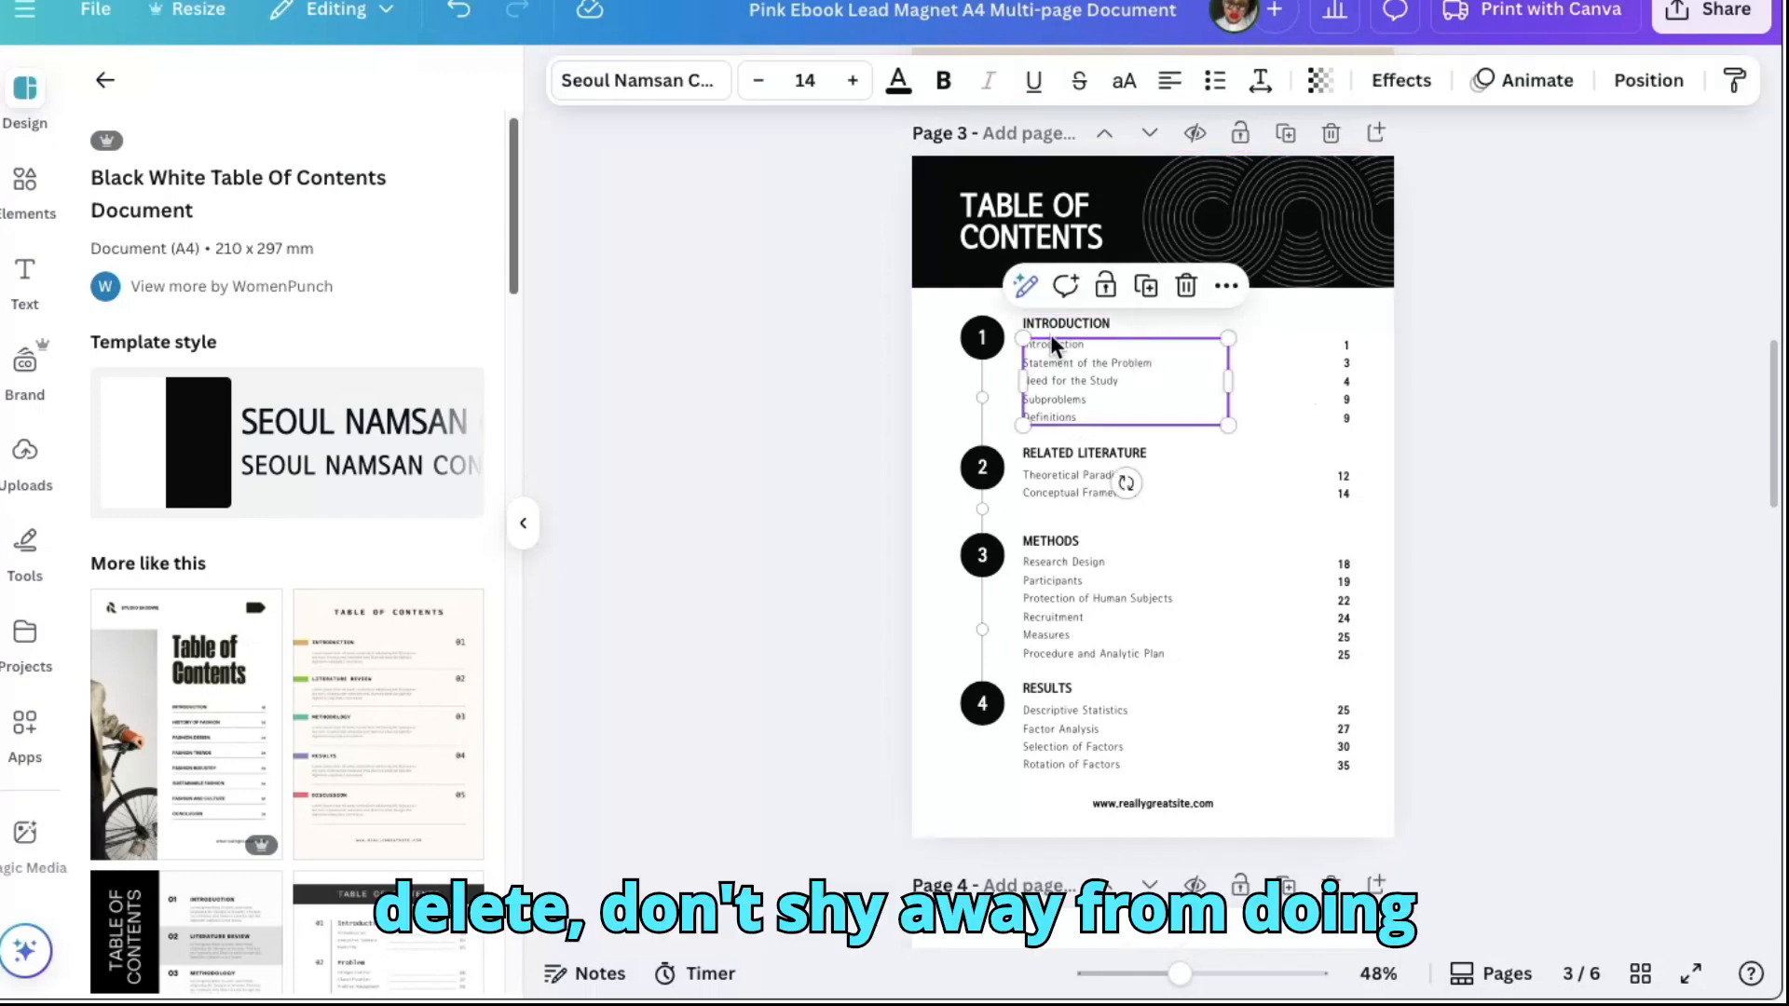
pyautogui.click(1094, 417)
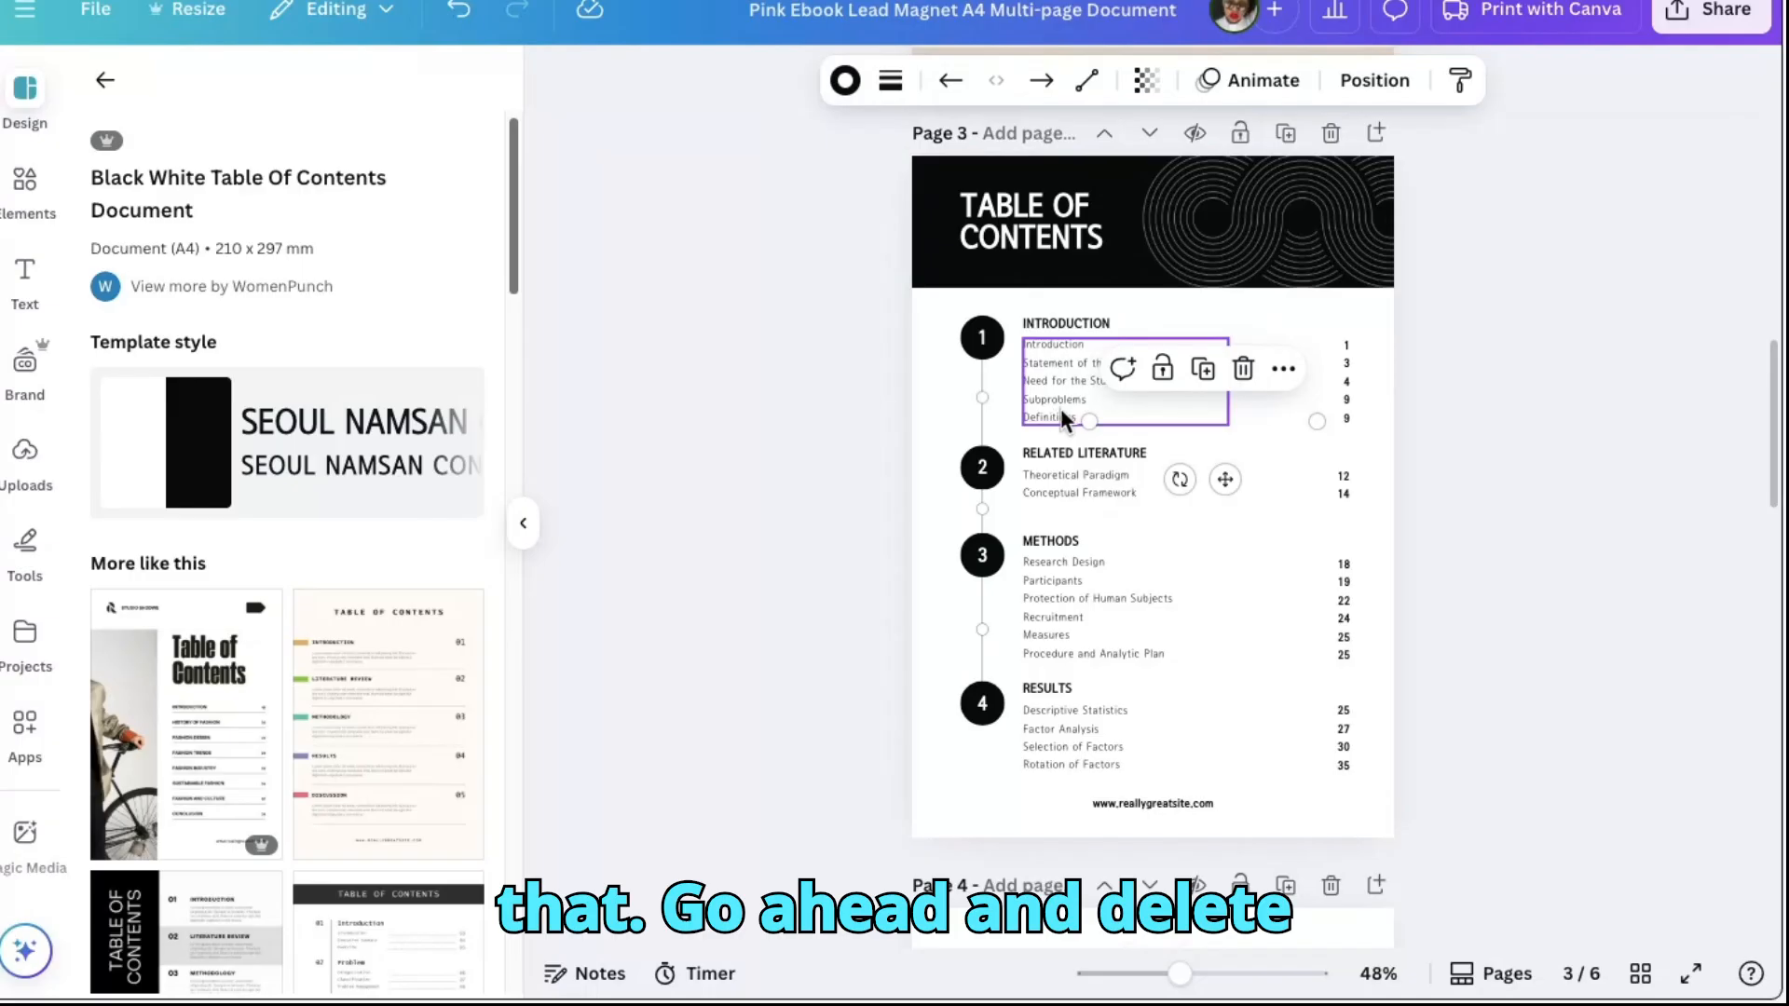
pyautogui.doubleClick(1074, 415)
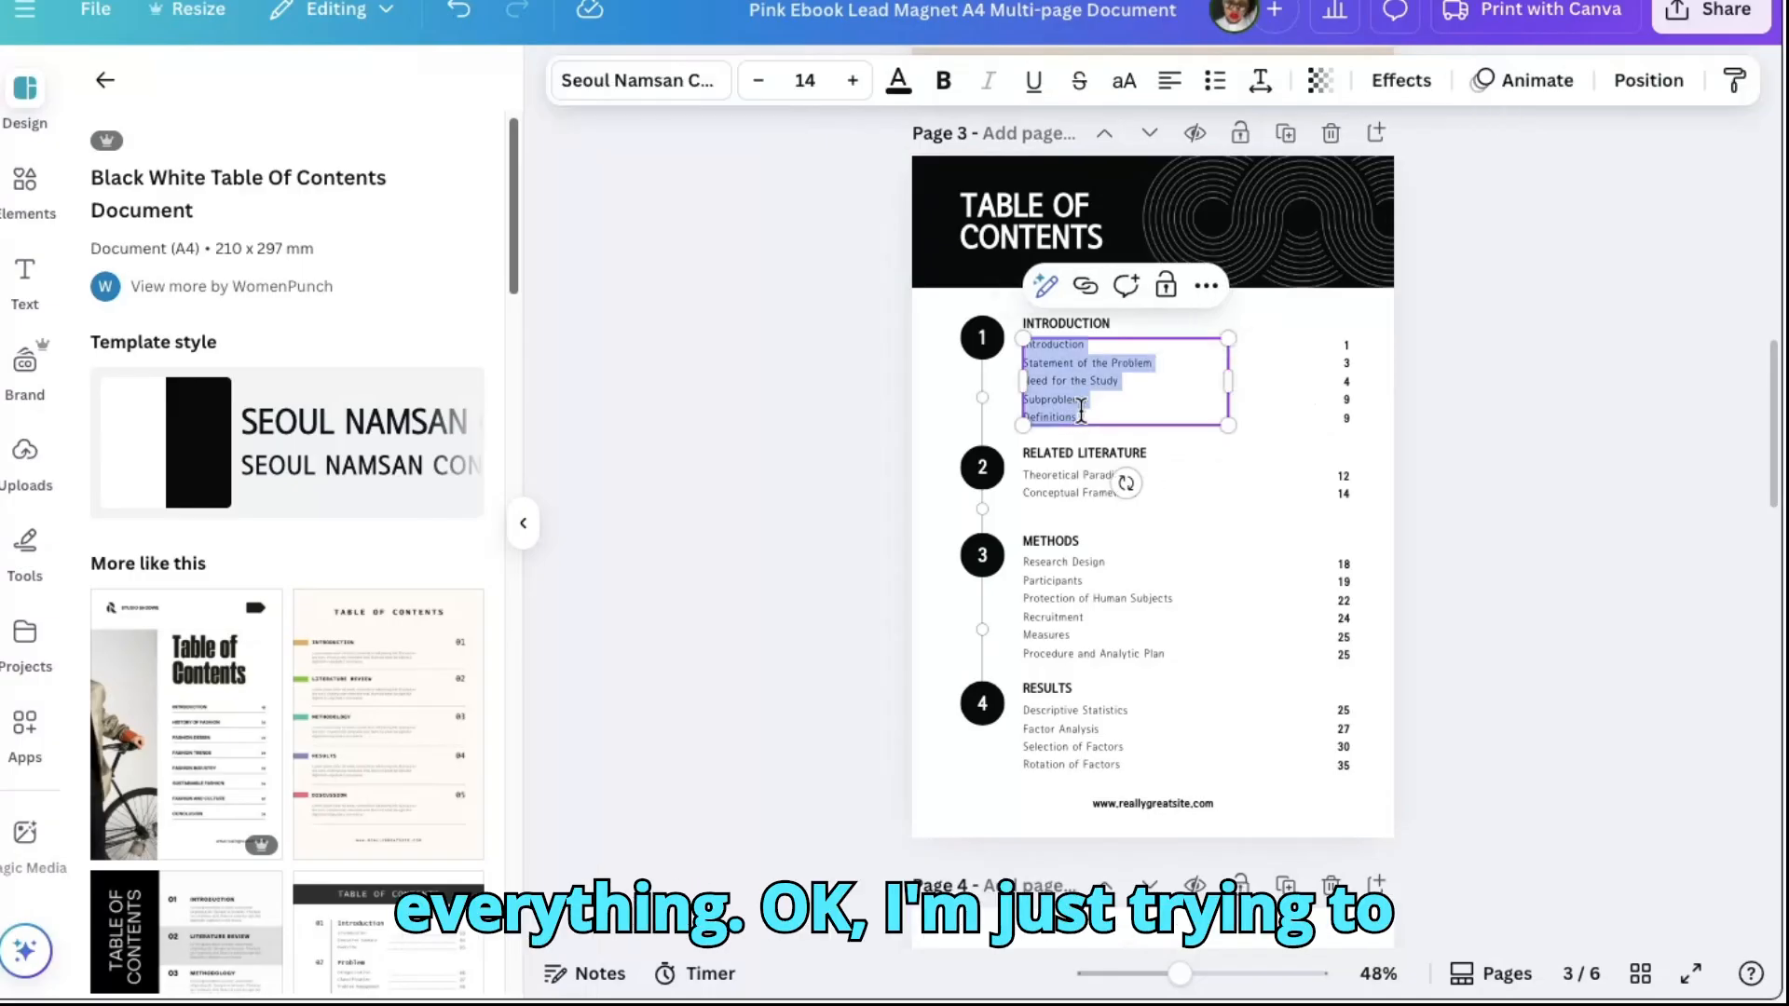
pyautogui.rightClick(1081, 410)
pyautogui.click(1137, 495)
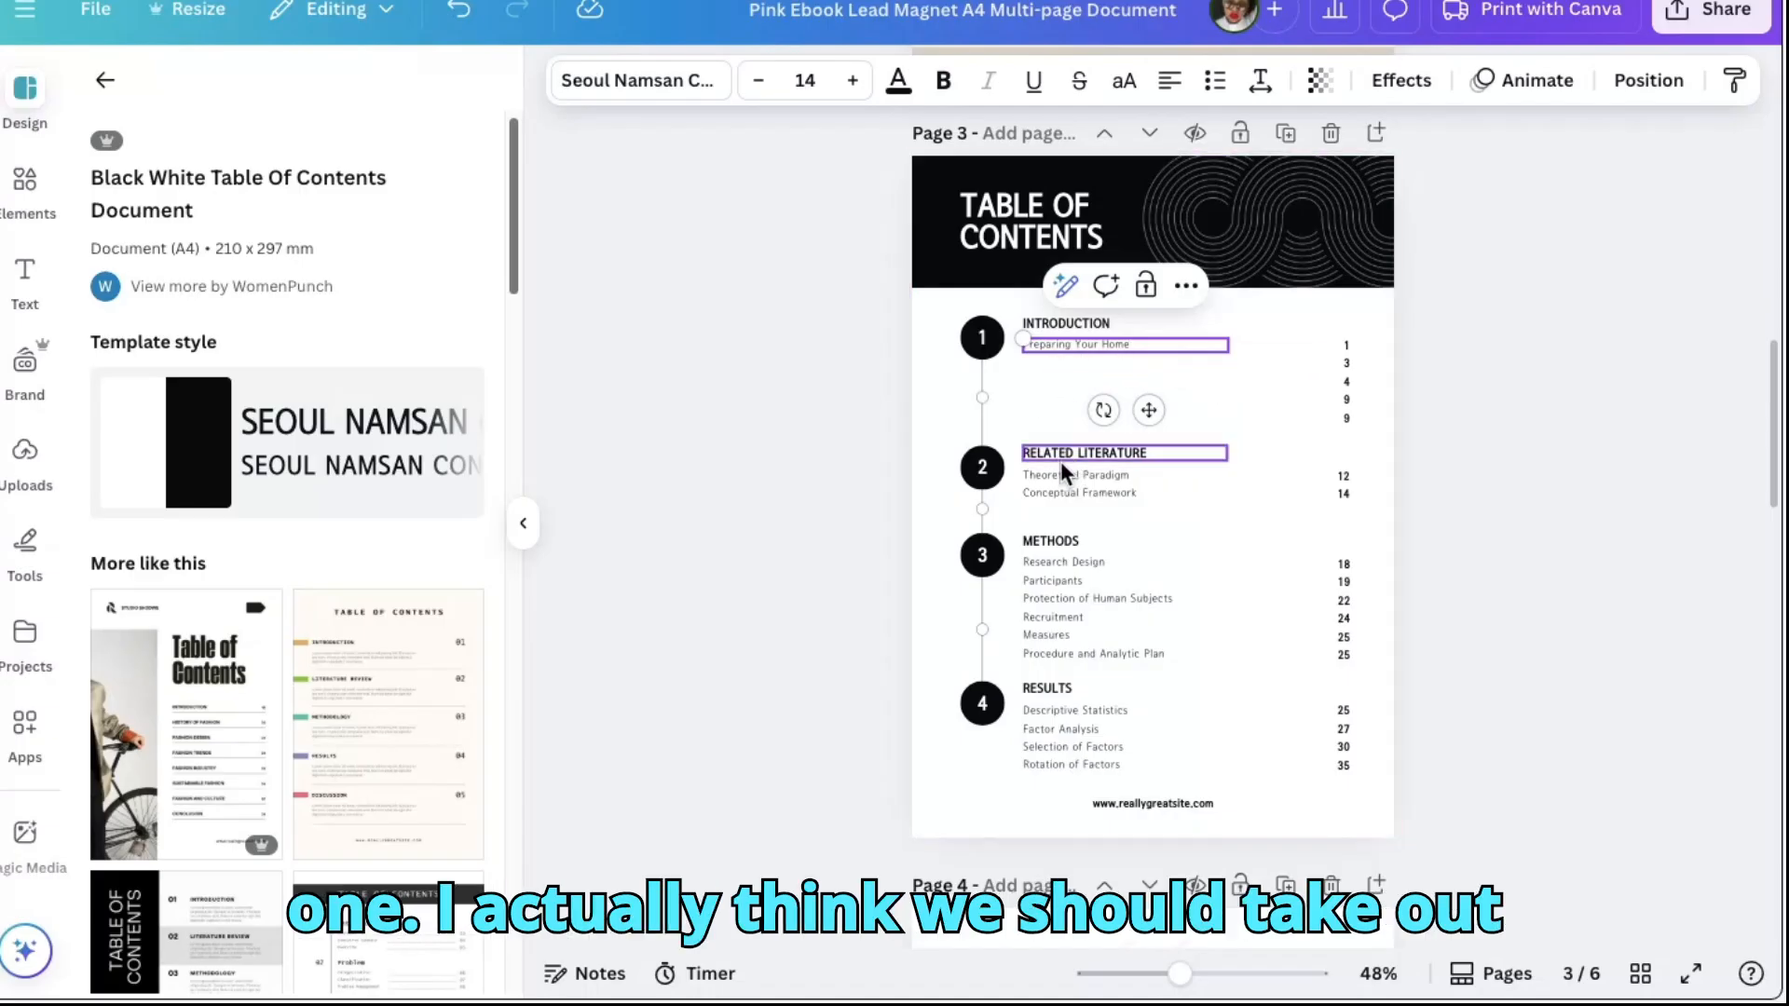
# Delete the entries under page 3's Related Literature heading and the "Preparing Your Home" line under Introduction
pyautogui.click(1082, 483)
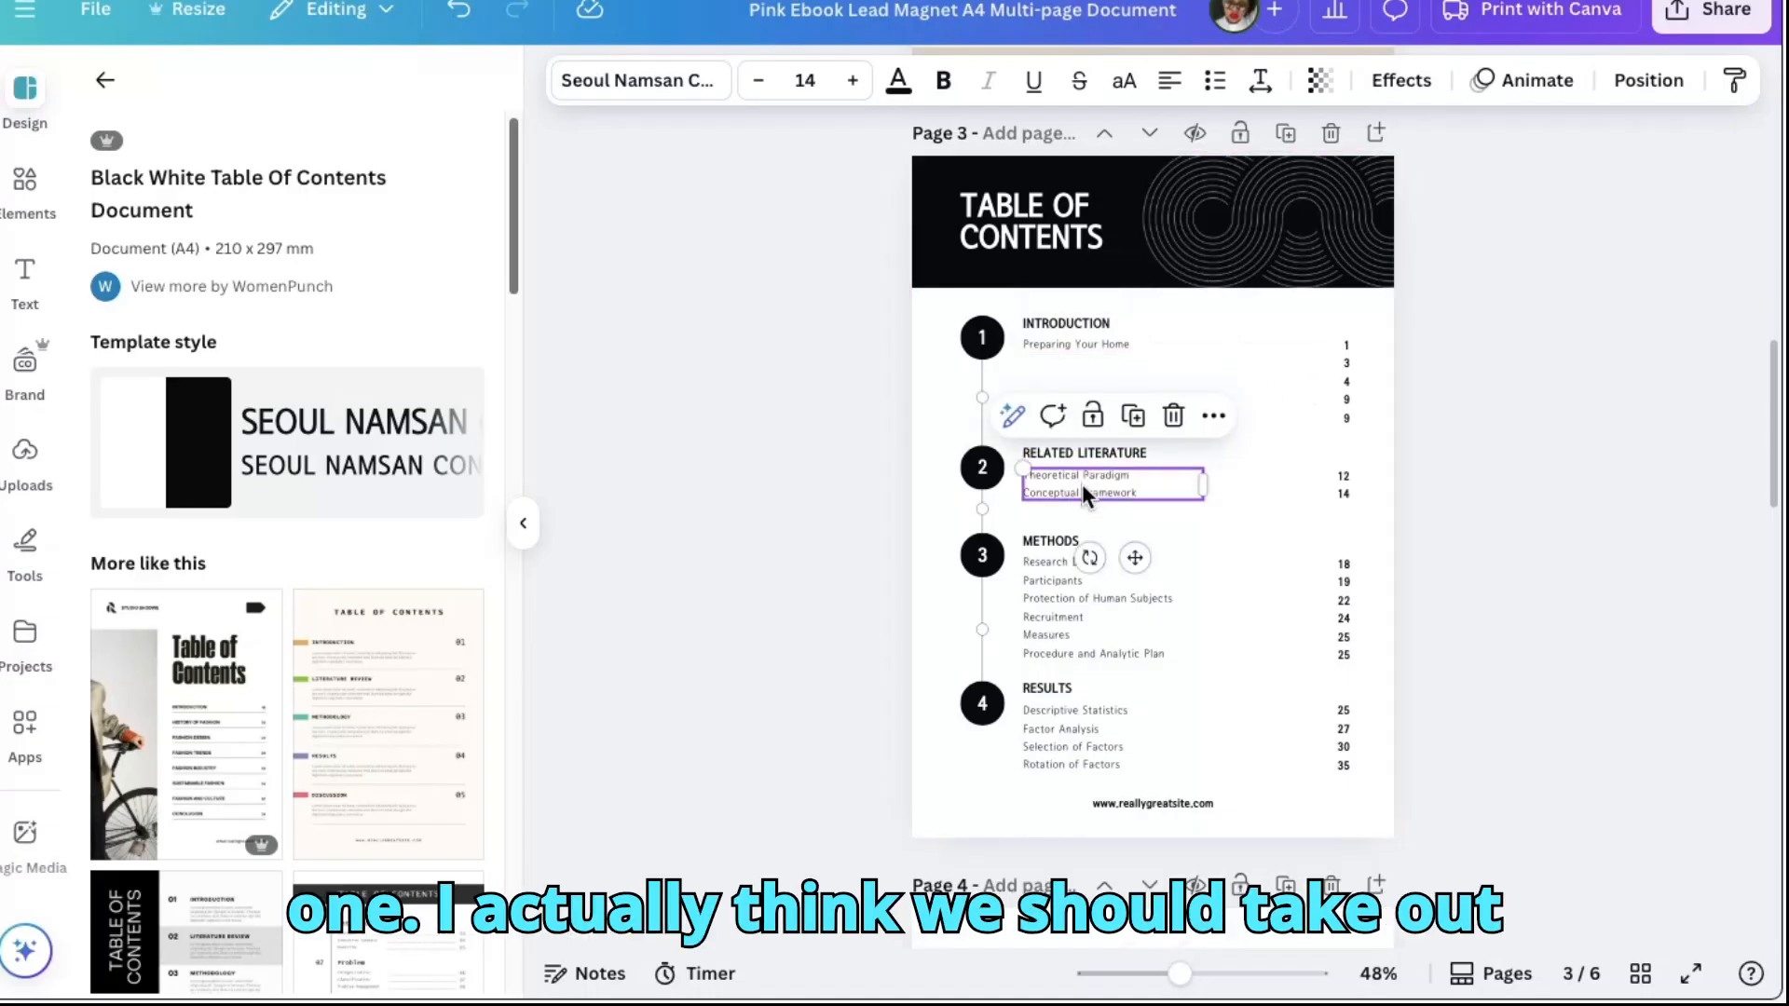
pyautogui.click(1166, 414)
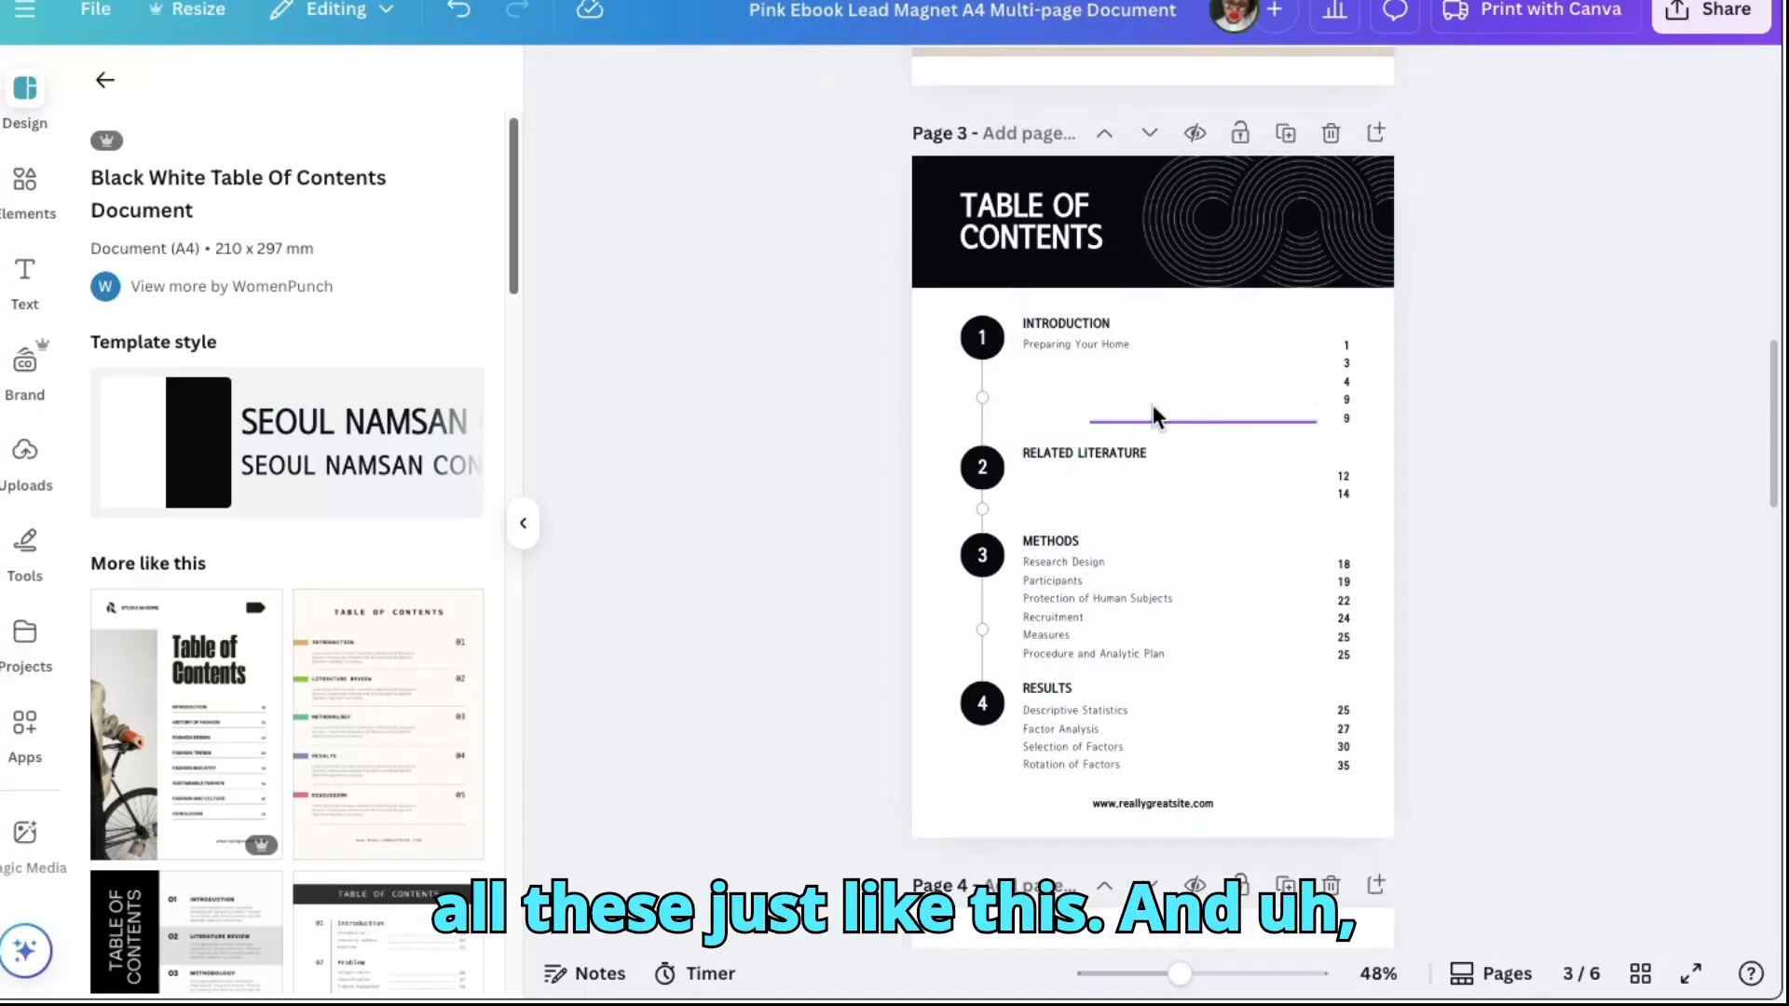
pyautogui.click(1078, 343)
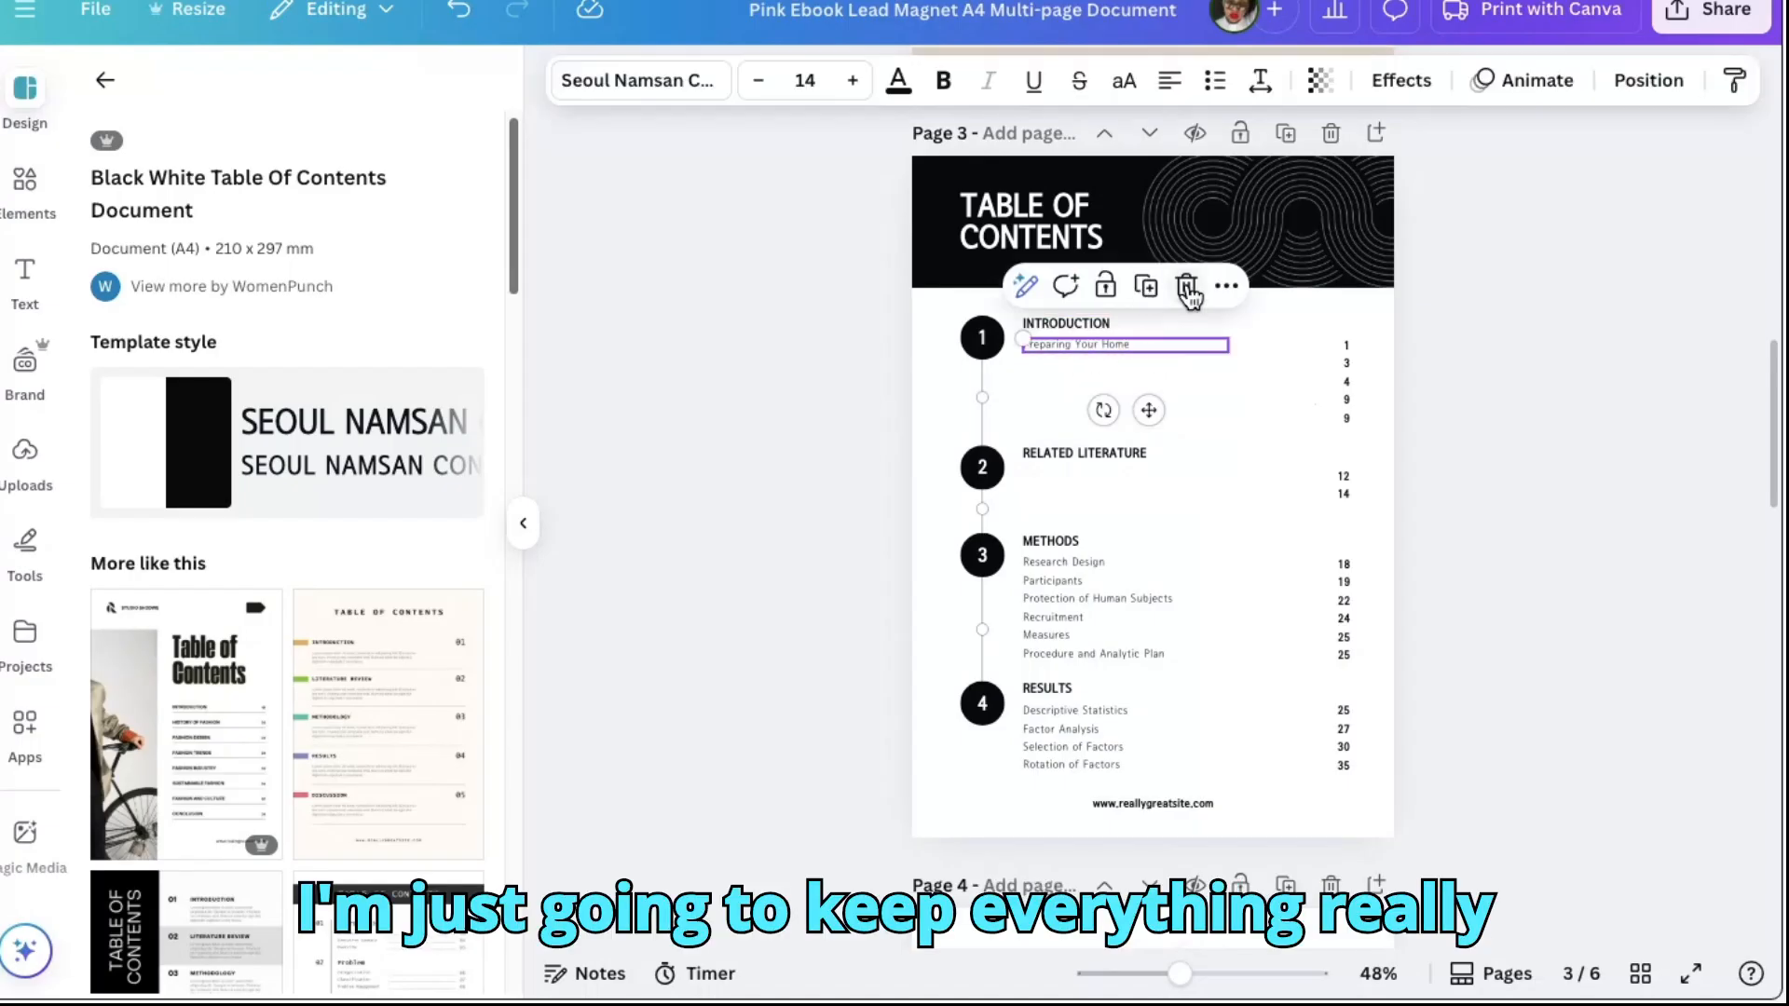
pyautogui.press('Delete')
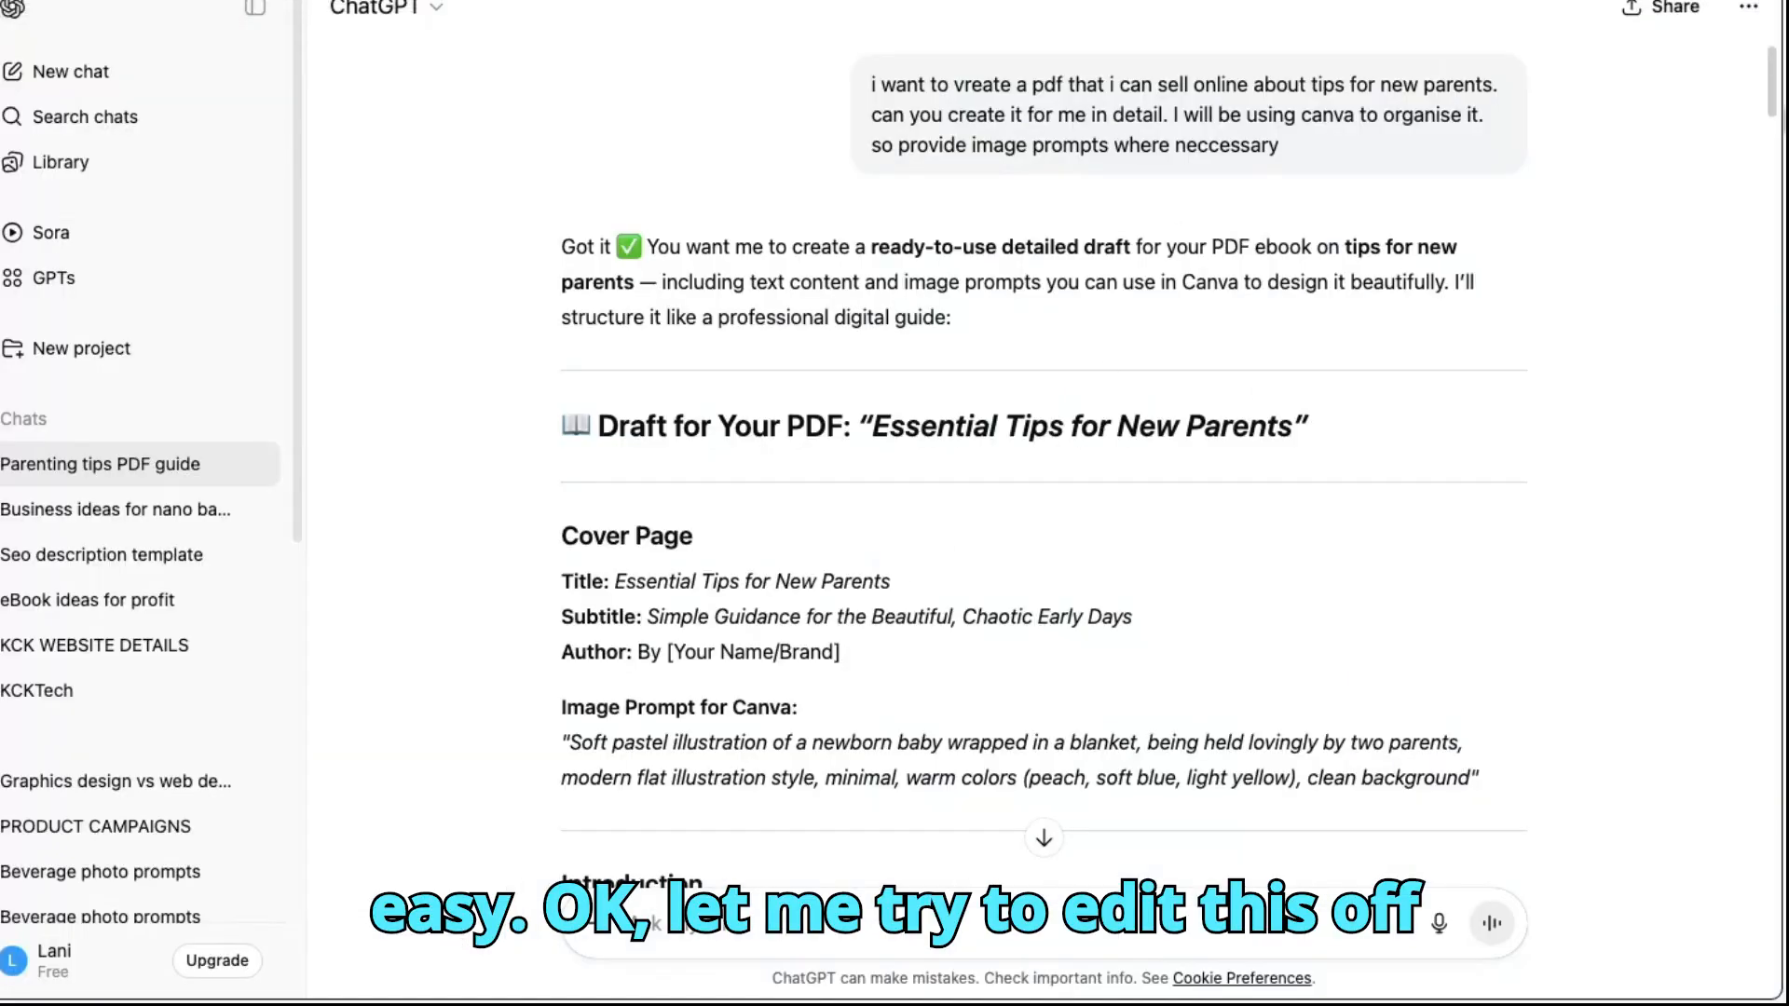
# Look through the chapters of the parenting guide draft in ChatGPT
pyautogui.scroll(-20, 1777, 104)
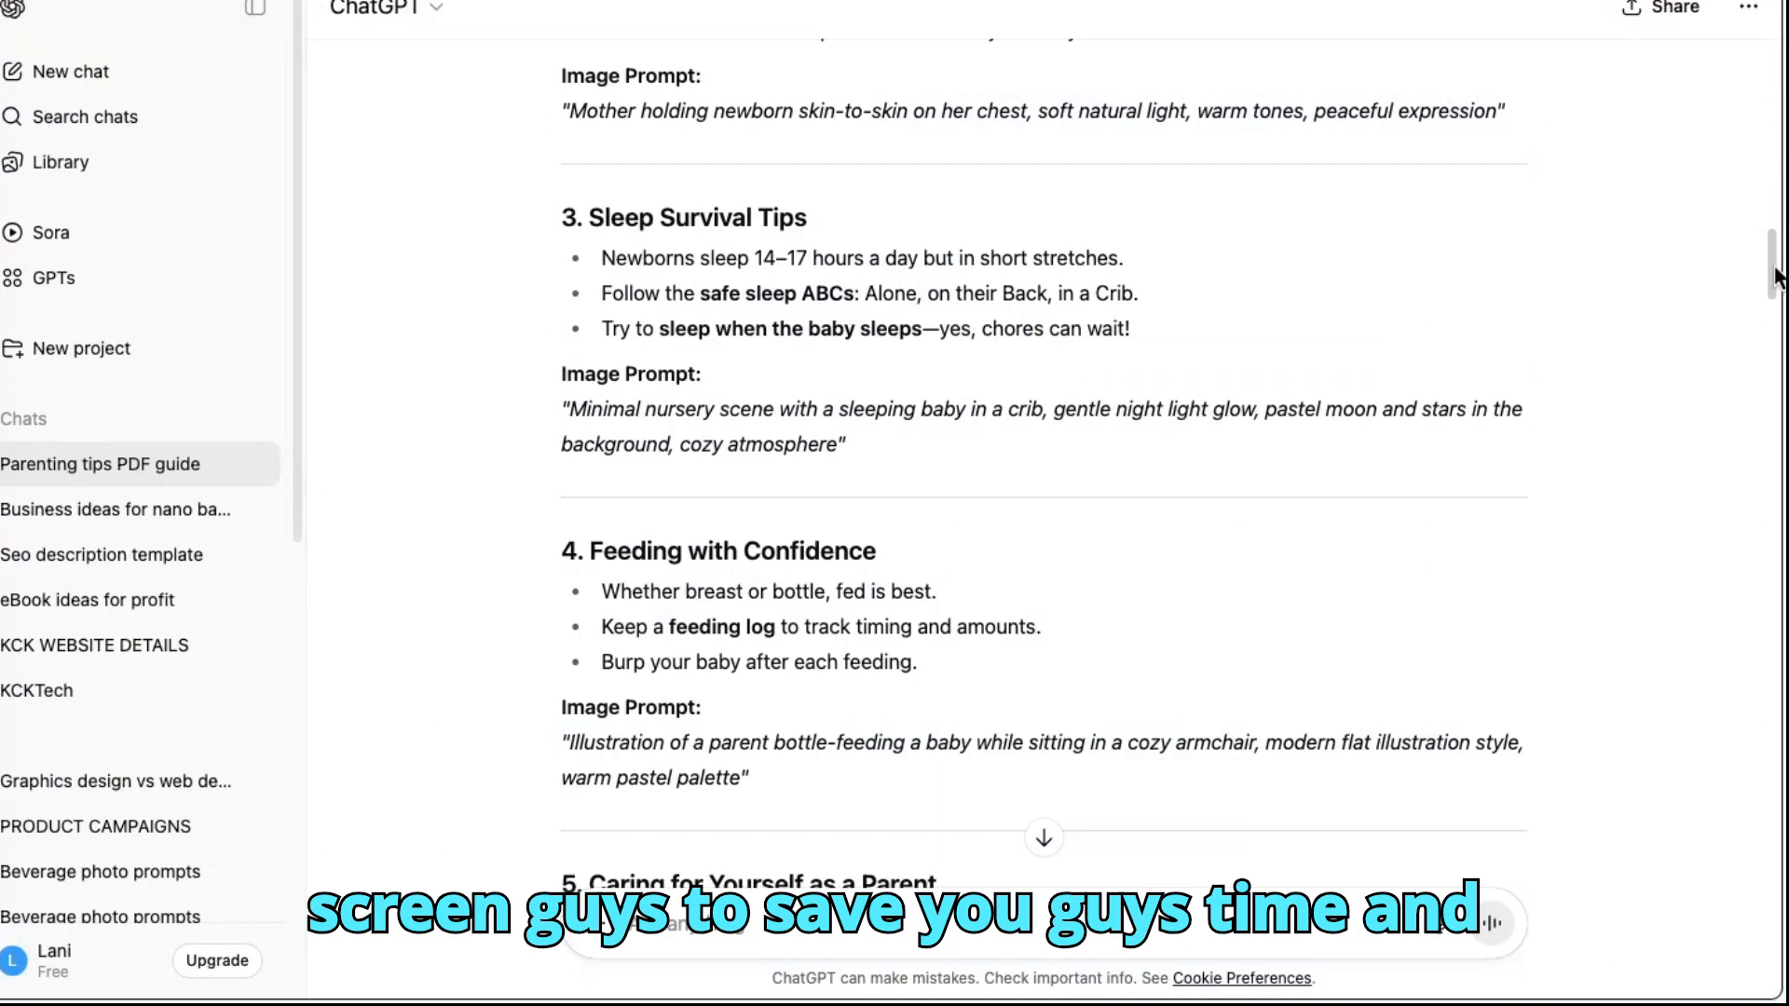
pyautogui.scroll(-12, 1775, 275)
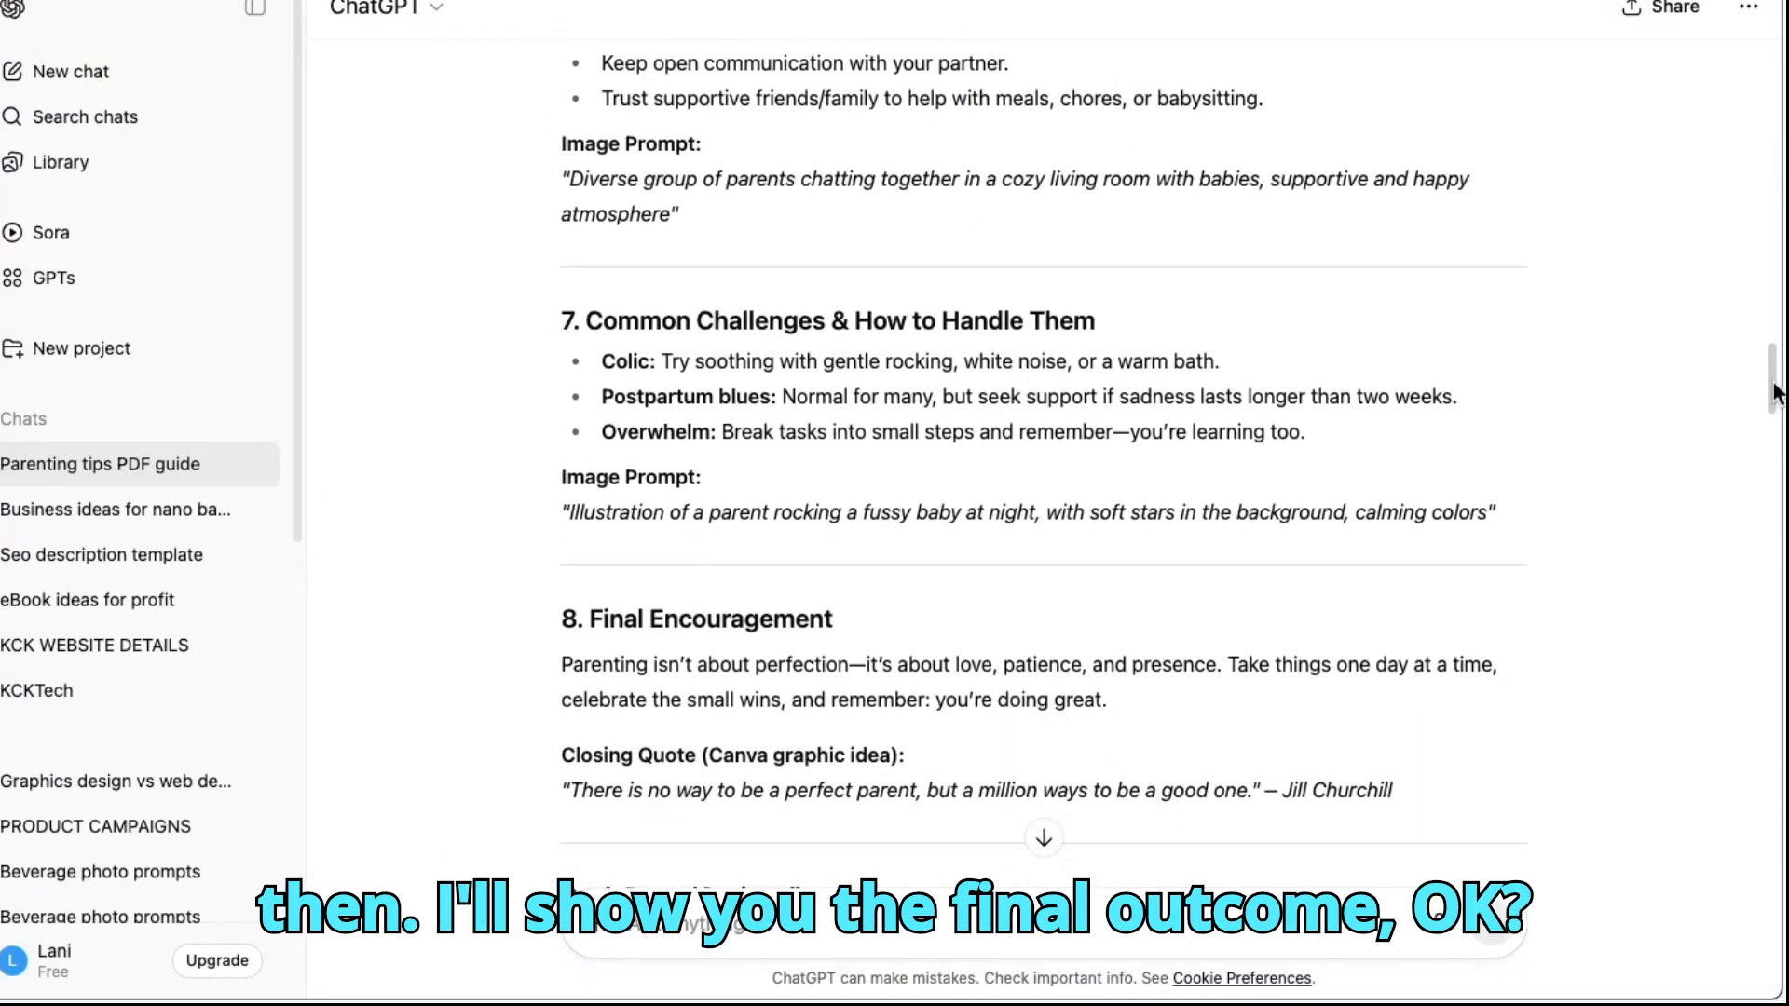
pyautogui.moveTo(1775, 343); pyautogui.dragTo(1776, 158)
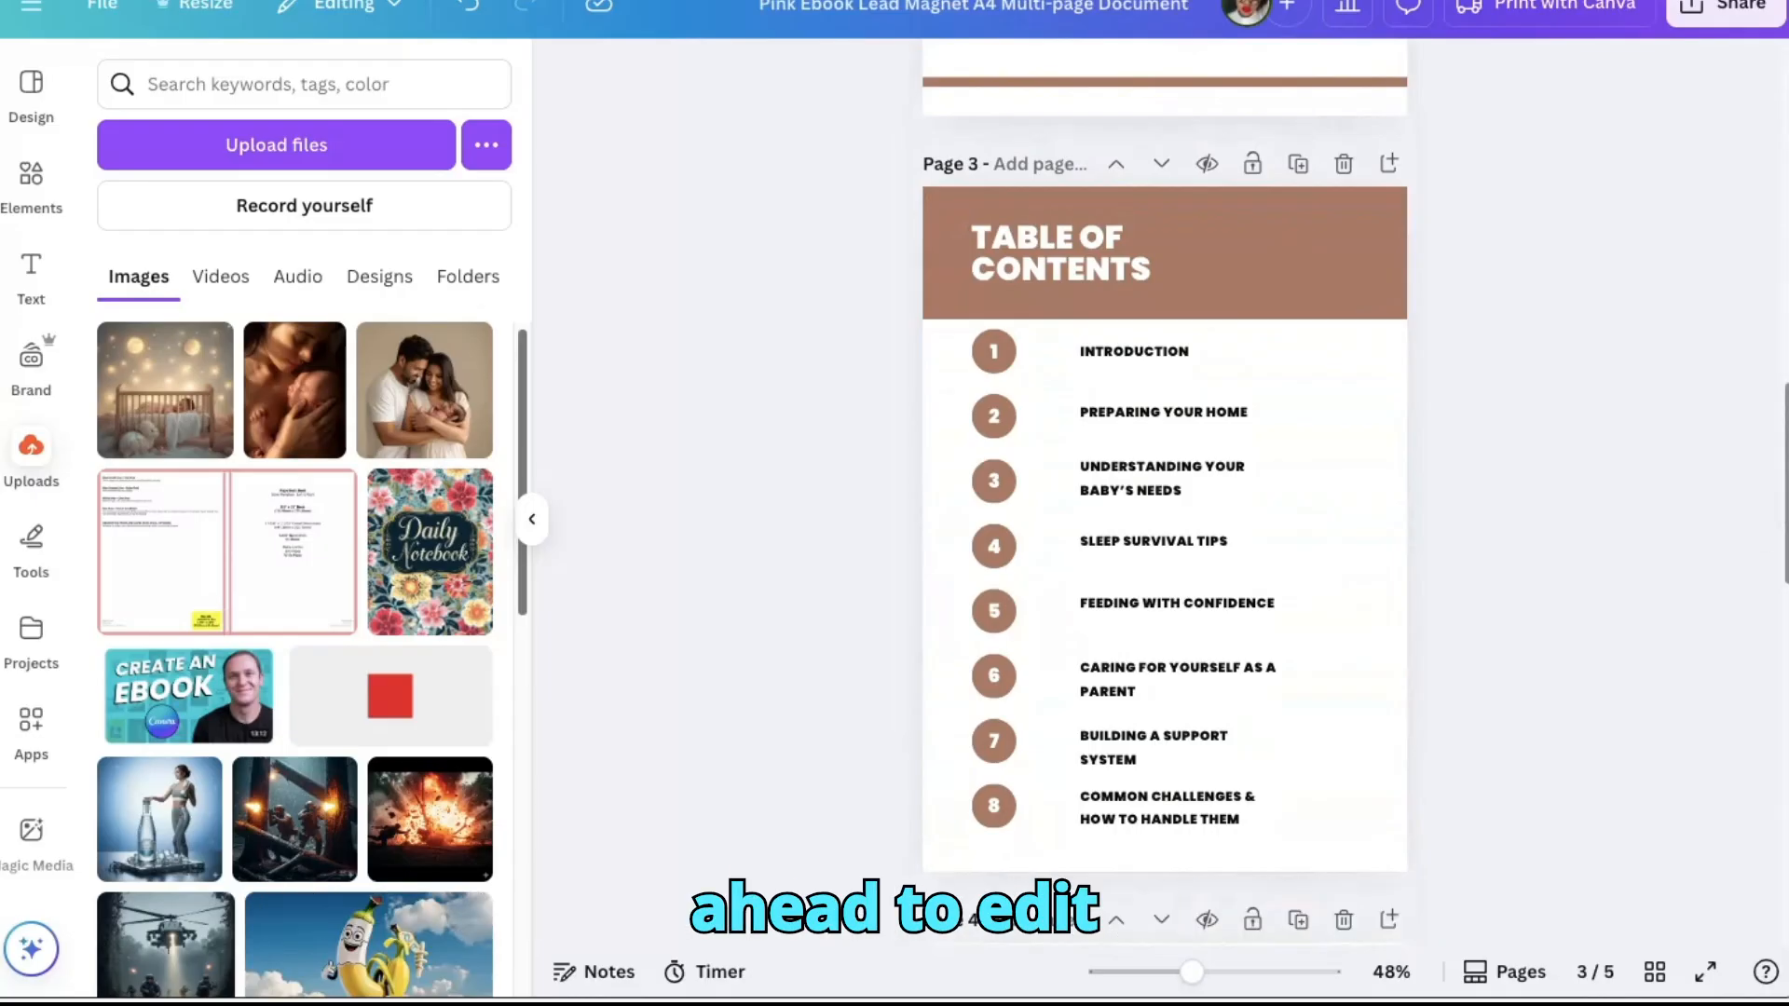
# Set the uploaded photo of the mother holding her newborn as the background of page 4, "Preparing Your Home"
pyautogui.scroll(-5, 1782, 606)
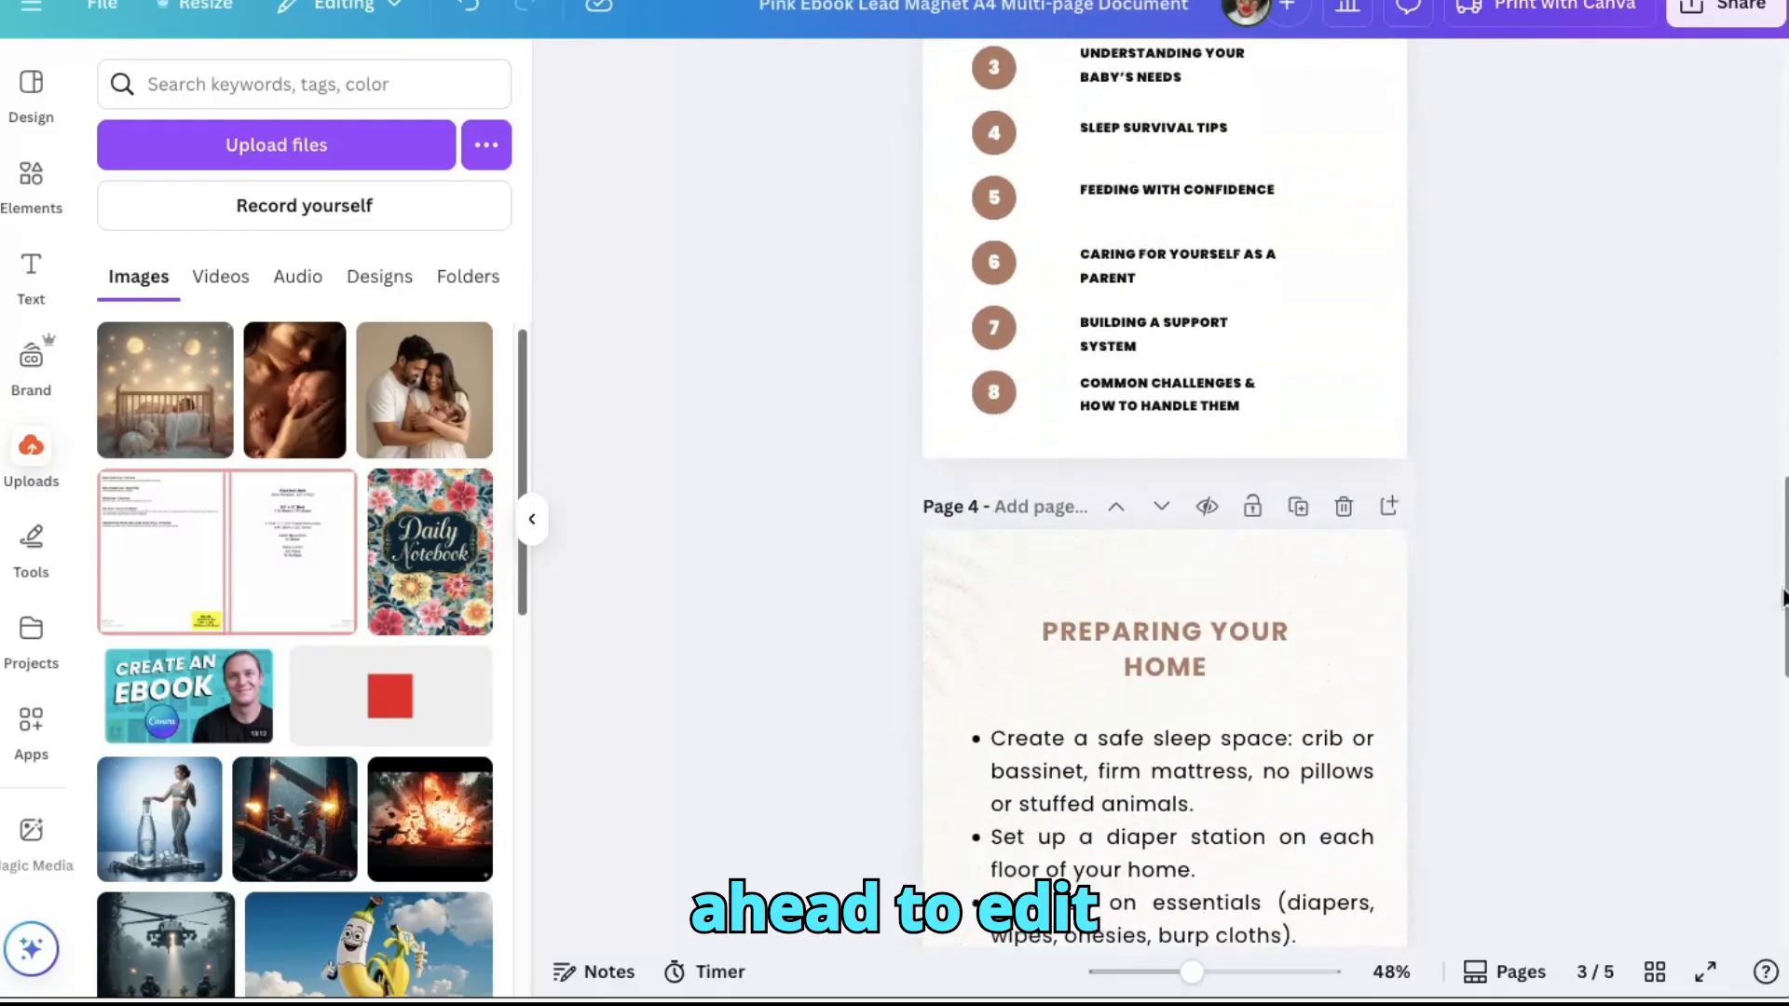
pyautogui.moveTo(1783, 605); pyautogui.dragTo(1761, 679)
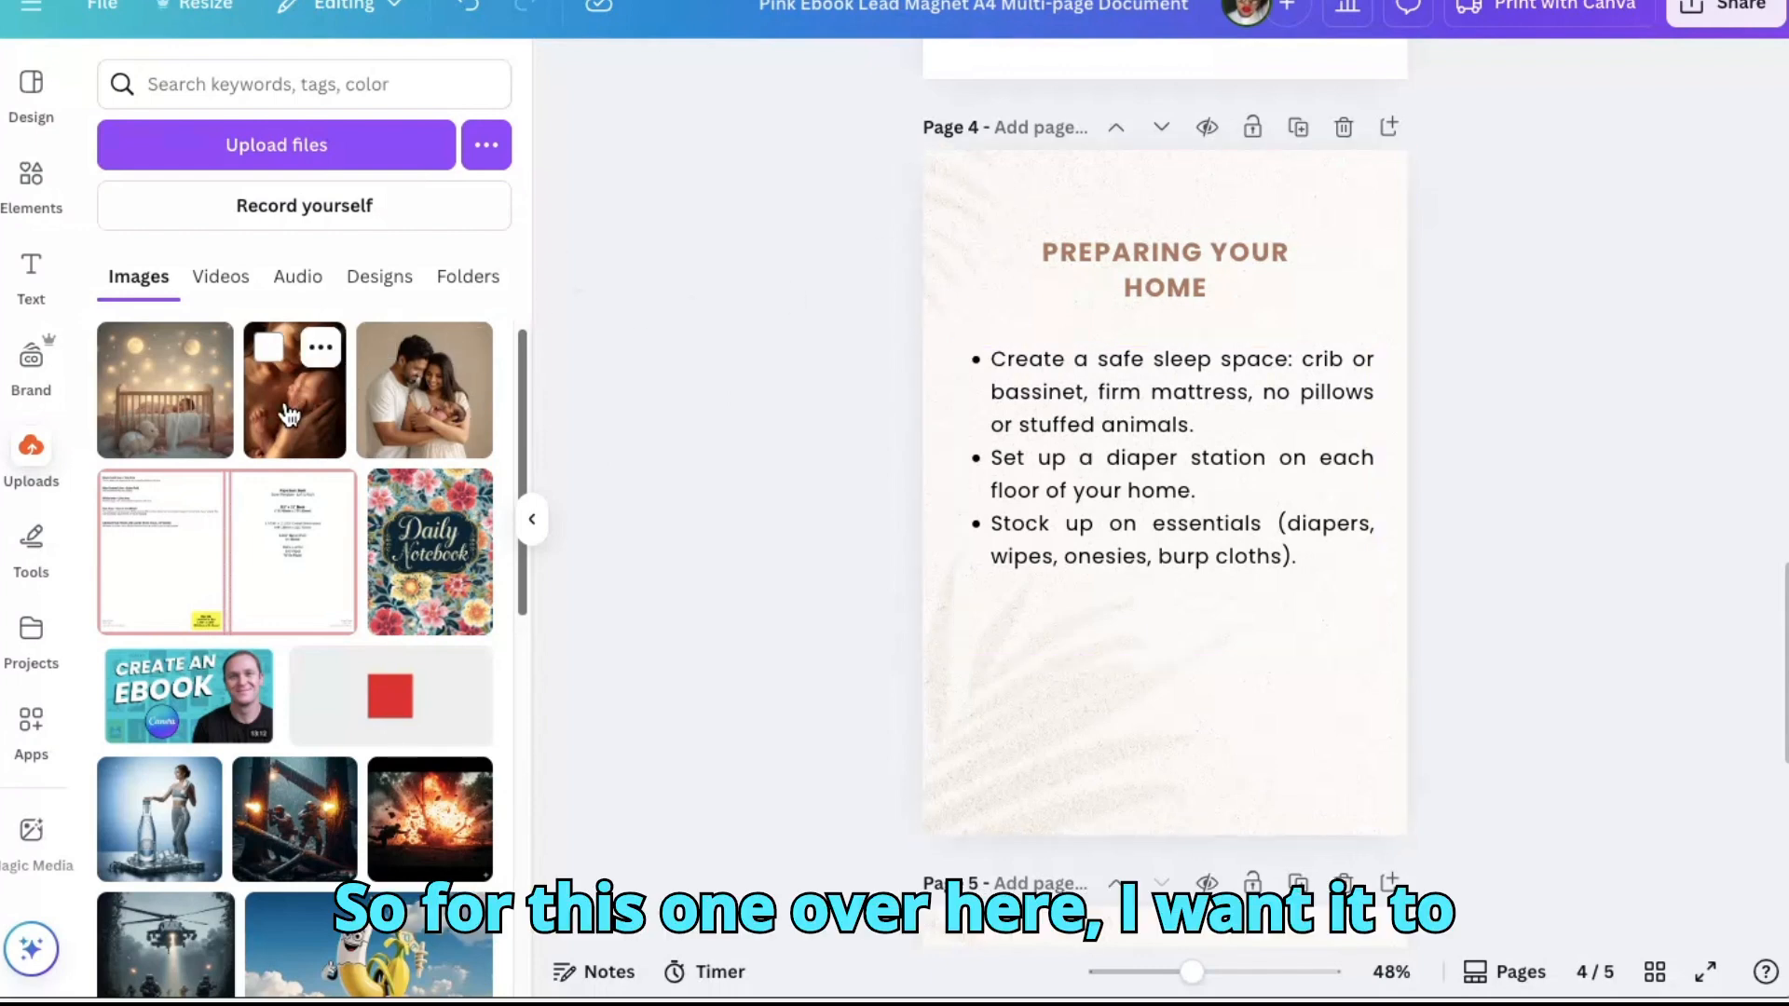
pyautogui.moveTo(290, 415); pyautogui.dragTo(1330, 312)
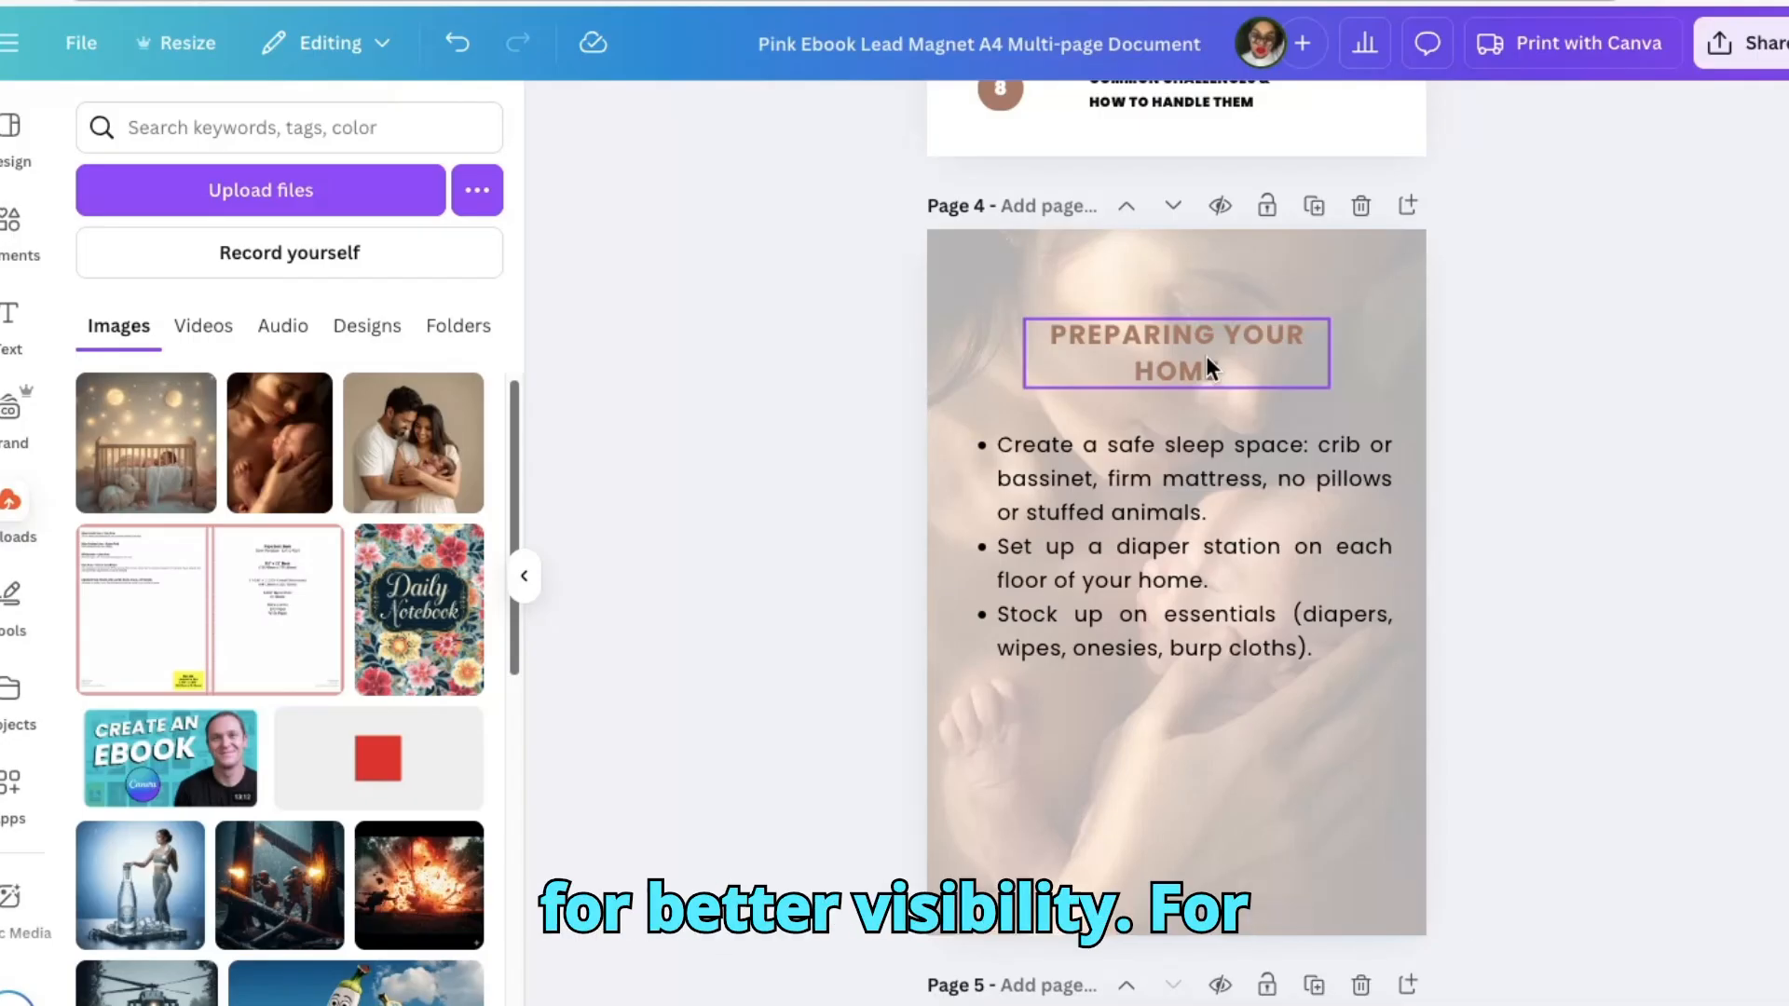
# Set the transparency of page 4's background photo to 35
pyautogui.click(1259, 272)
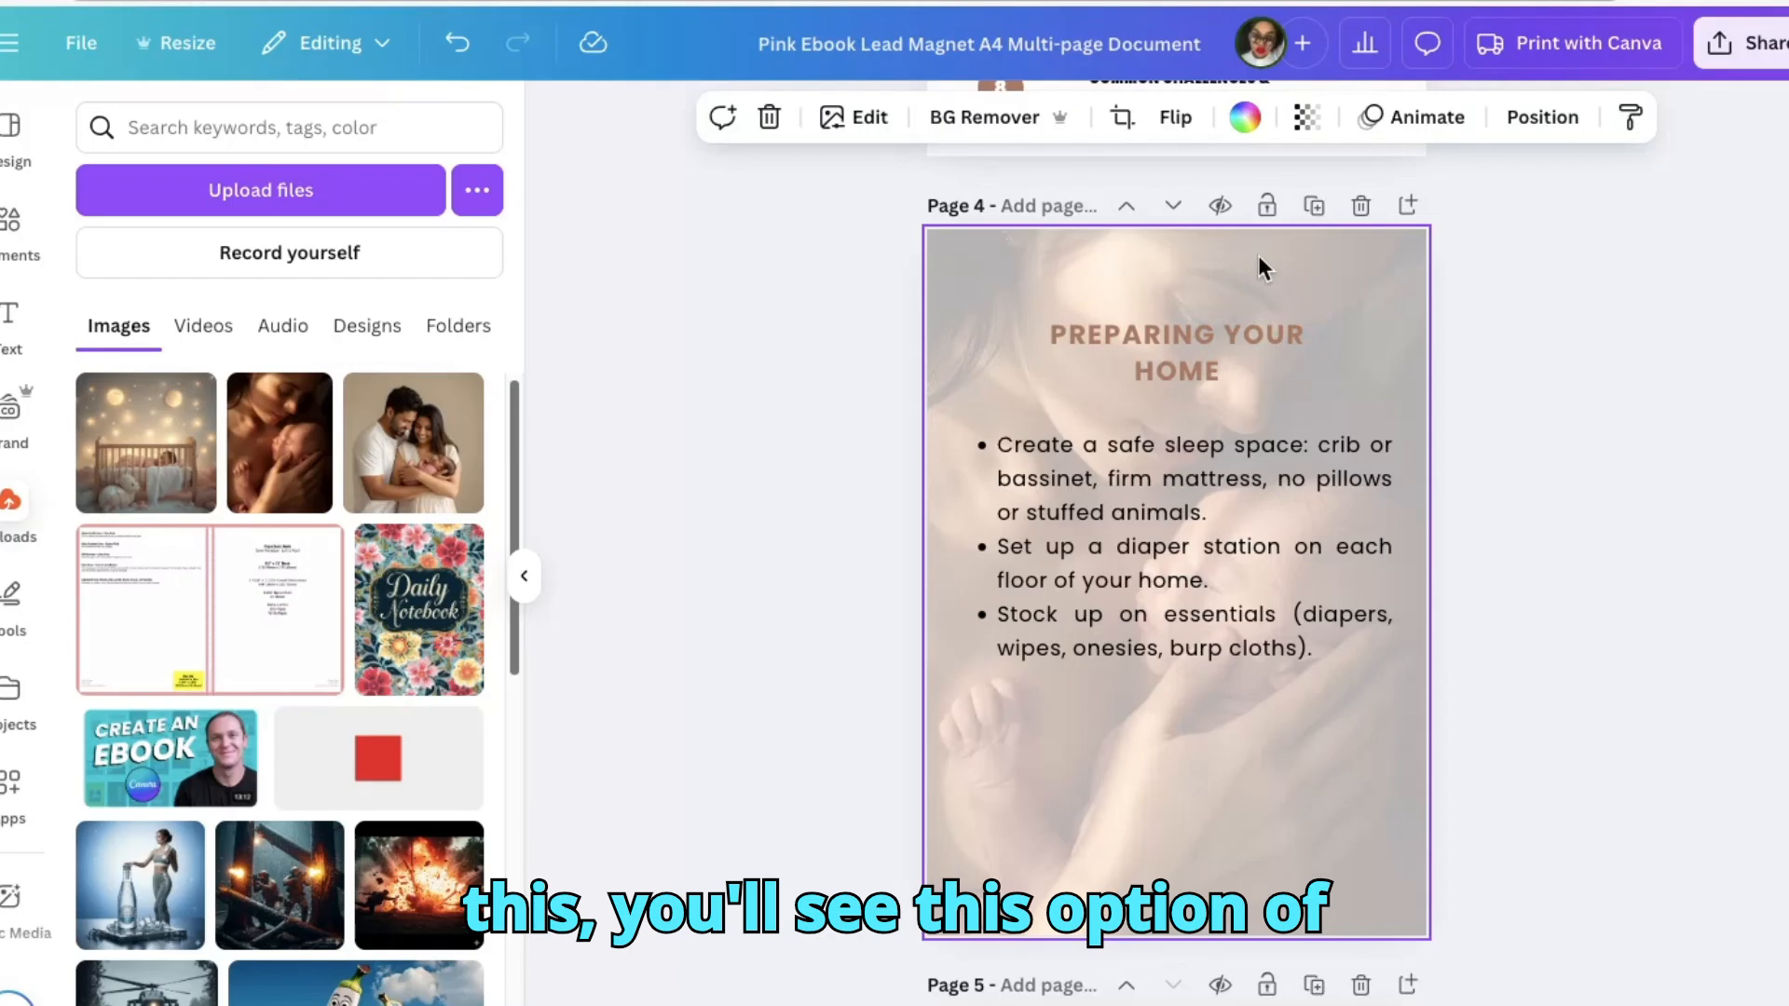
pyautogui.click(1308, 117)
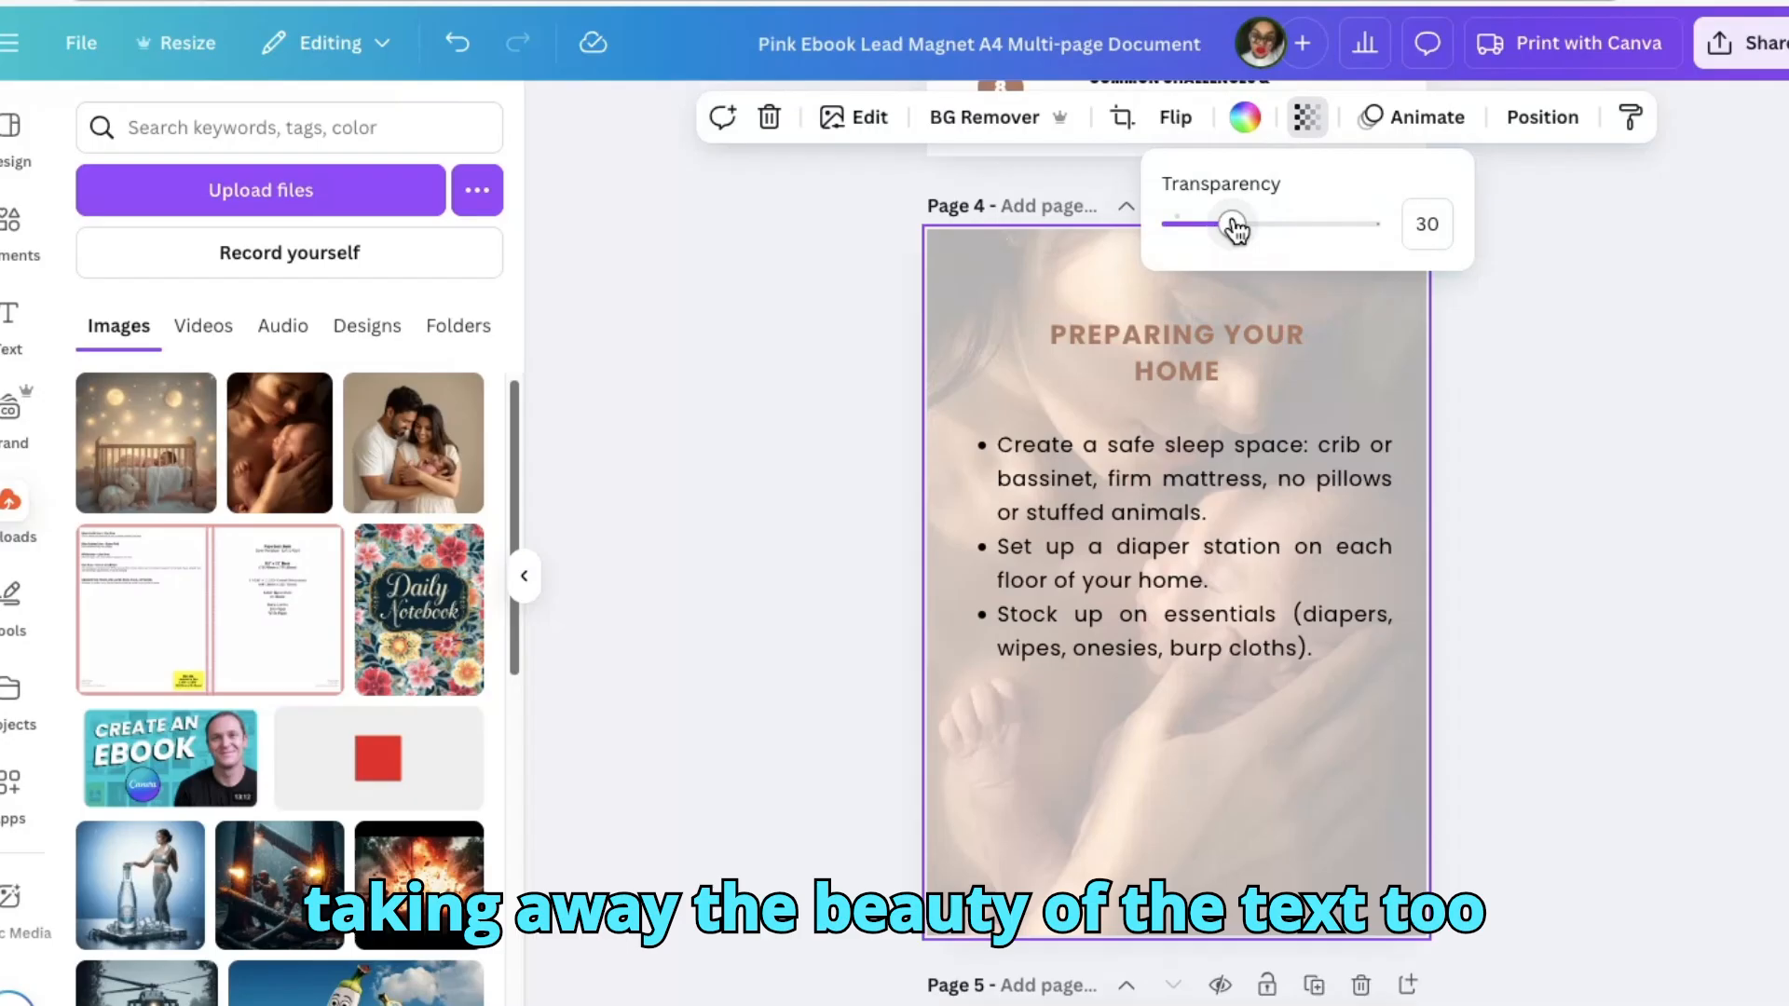
pyautogui.moveTo(1236, 227)
pyautogui.mouseDown()
pyautogui.moveTo(1214, 230)
pyautogui.moveTo(1342, 234)
pyautogui.moveTo(1251, 249)
pyautogui.mouseUp()
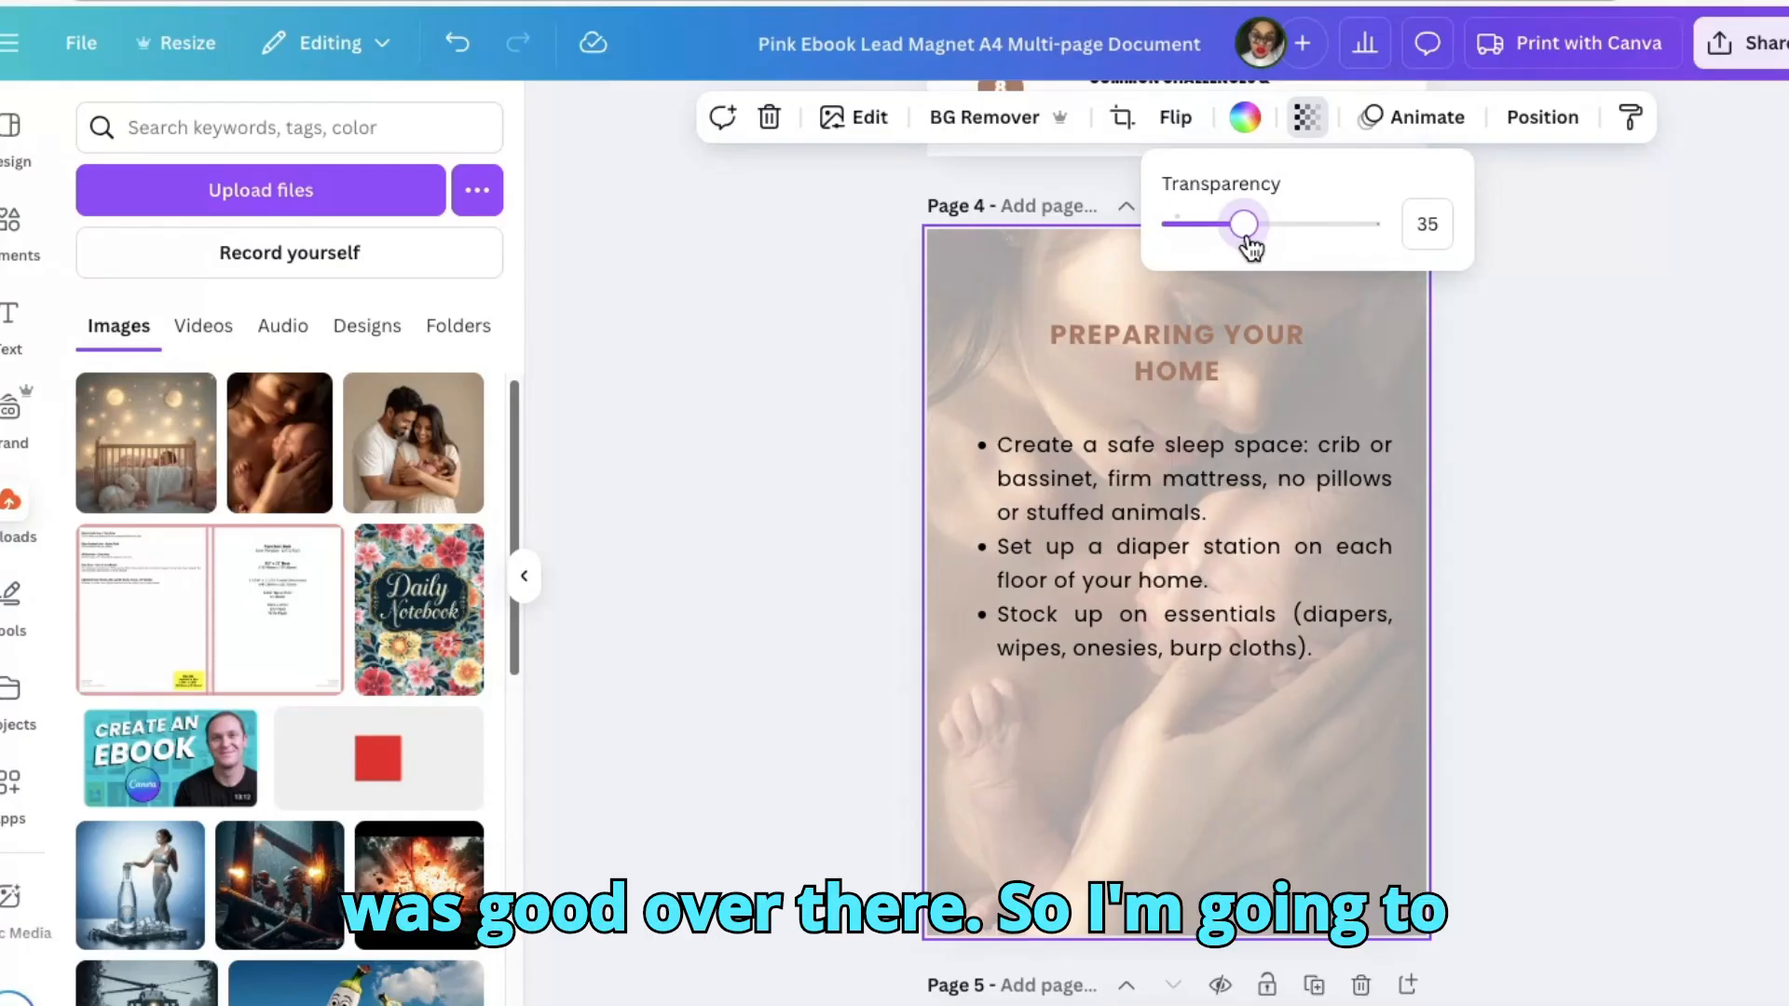
pyautogui.click(1574, 455)
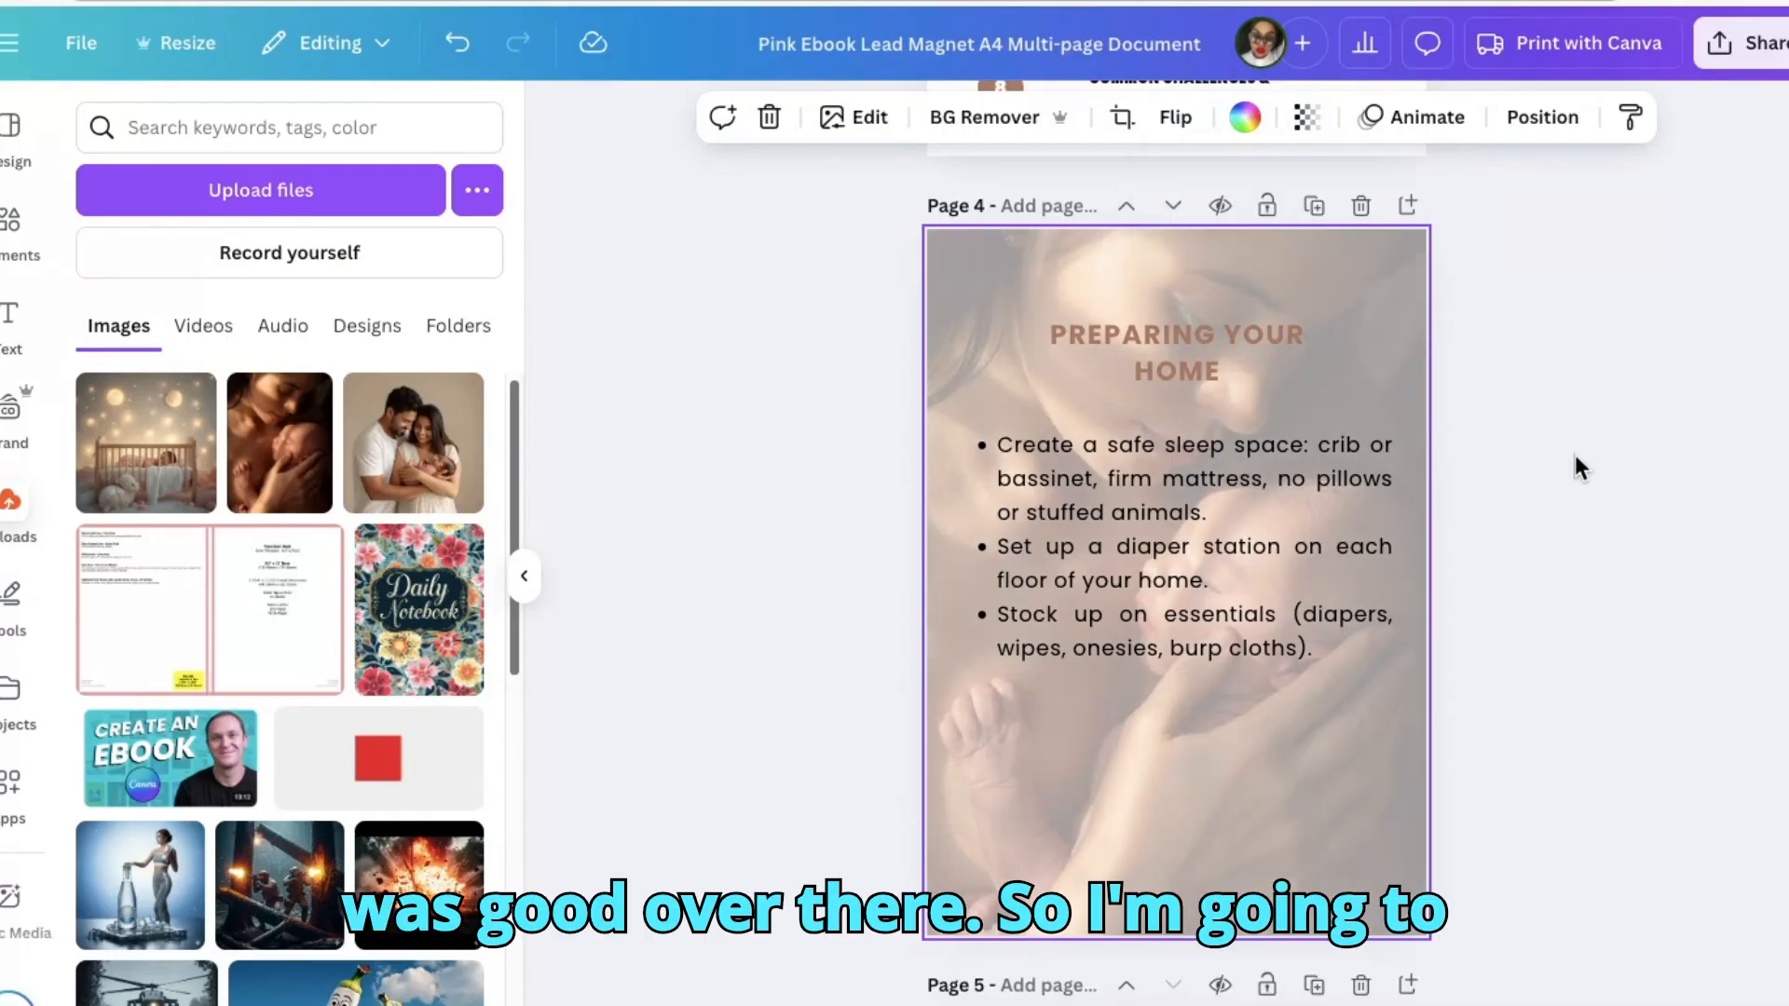
# Change the text colour of page 4's title "Preparing Your Home" to white
pyautogui.click(1187, 356)
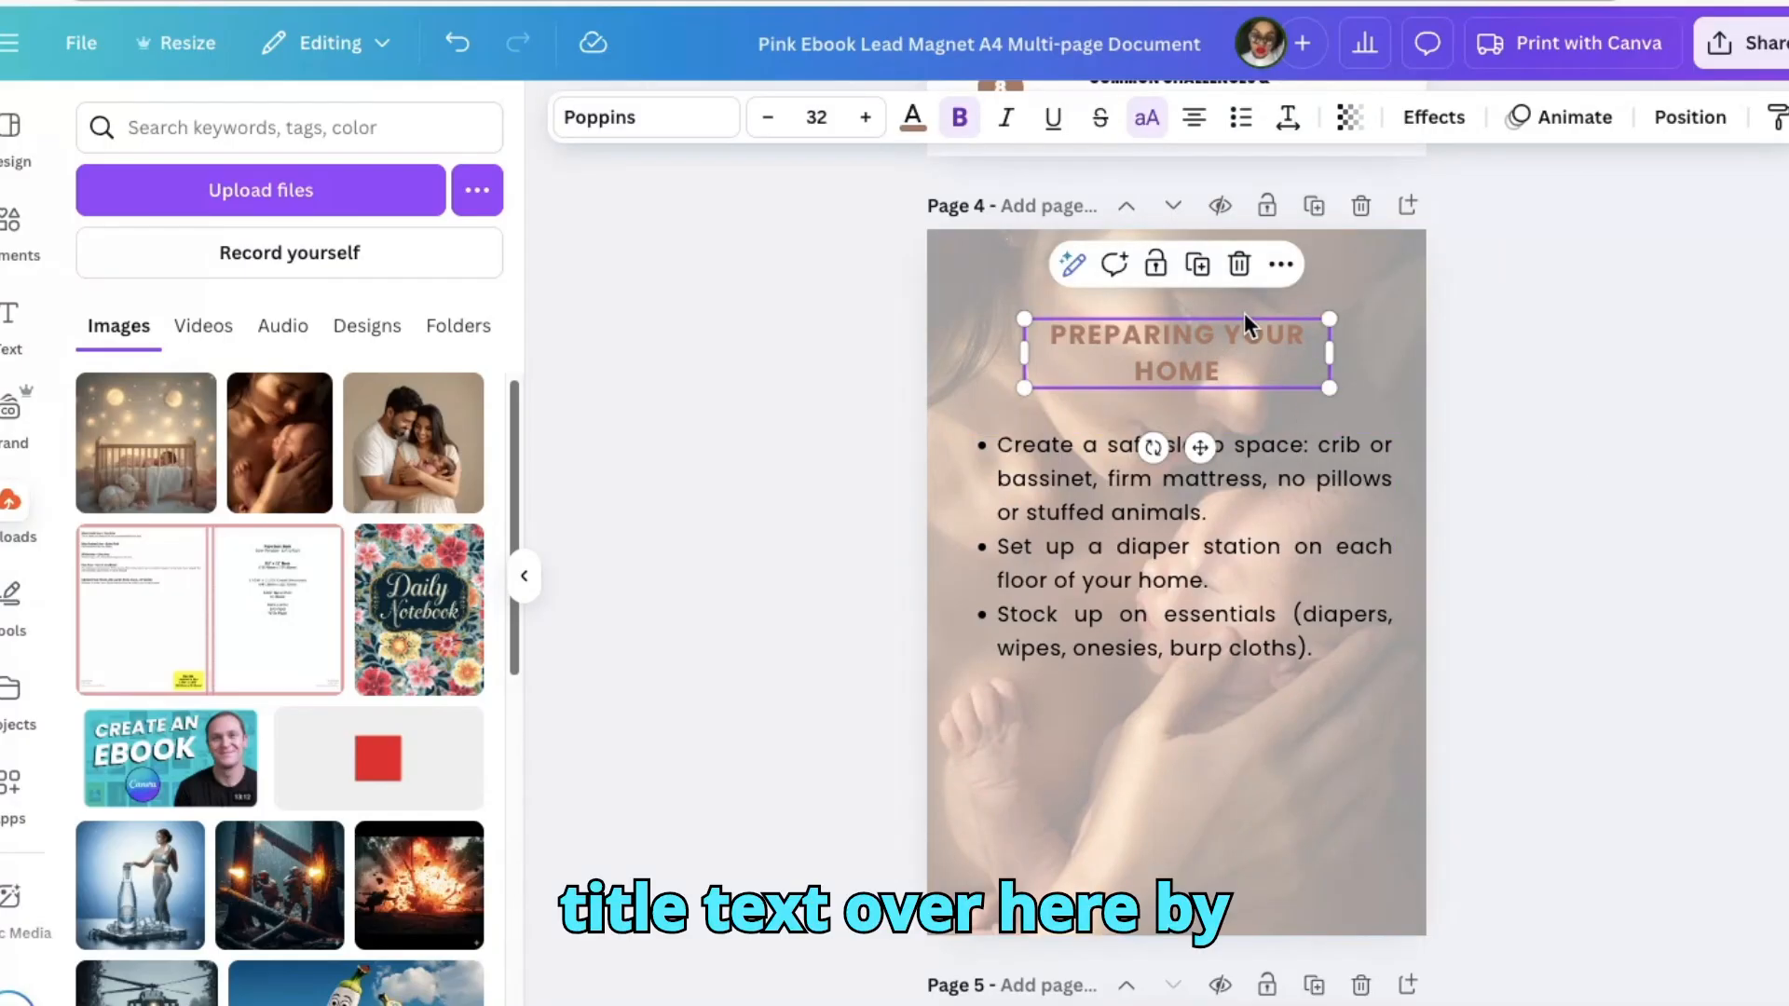
pyautogui.click(1433, 118)
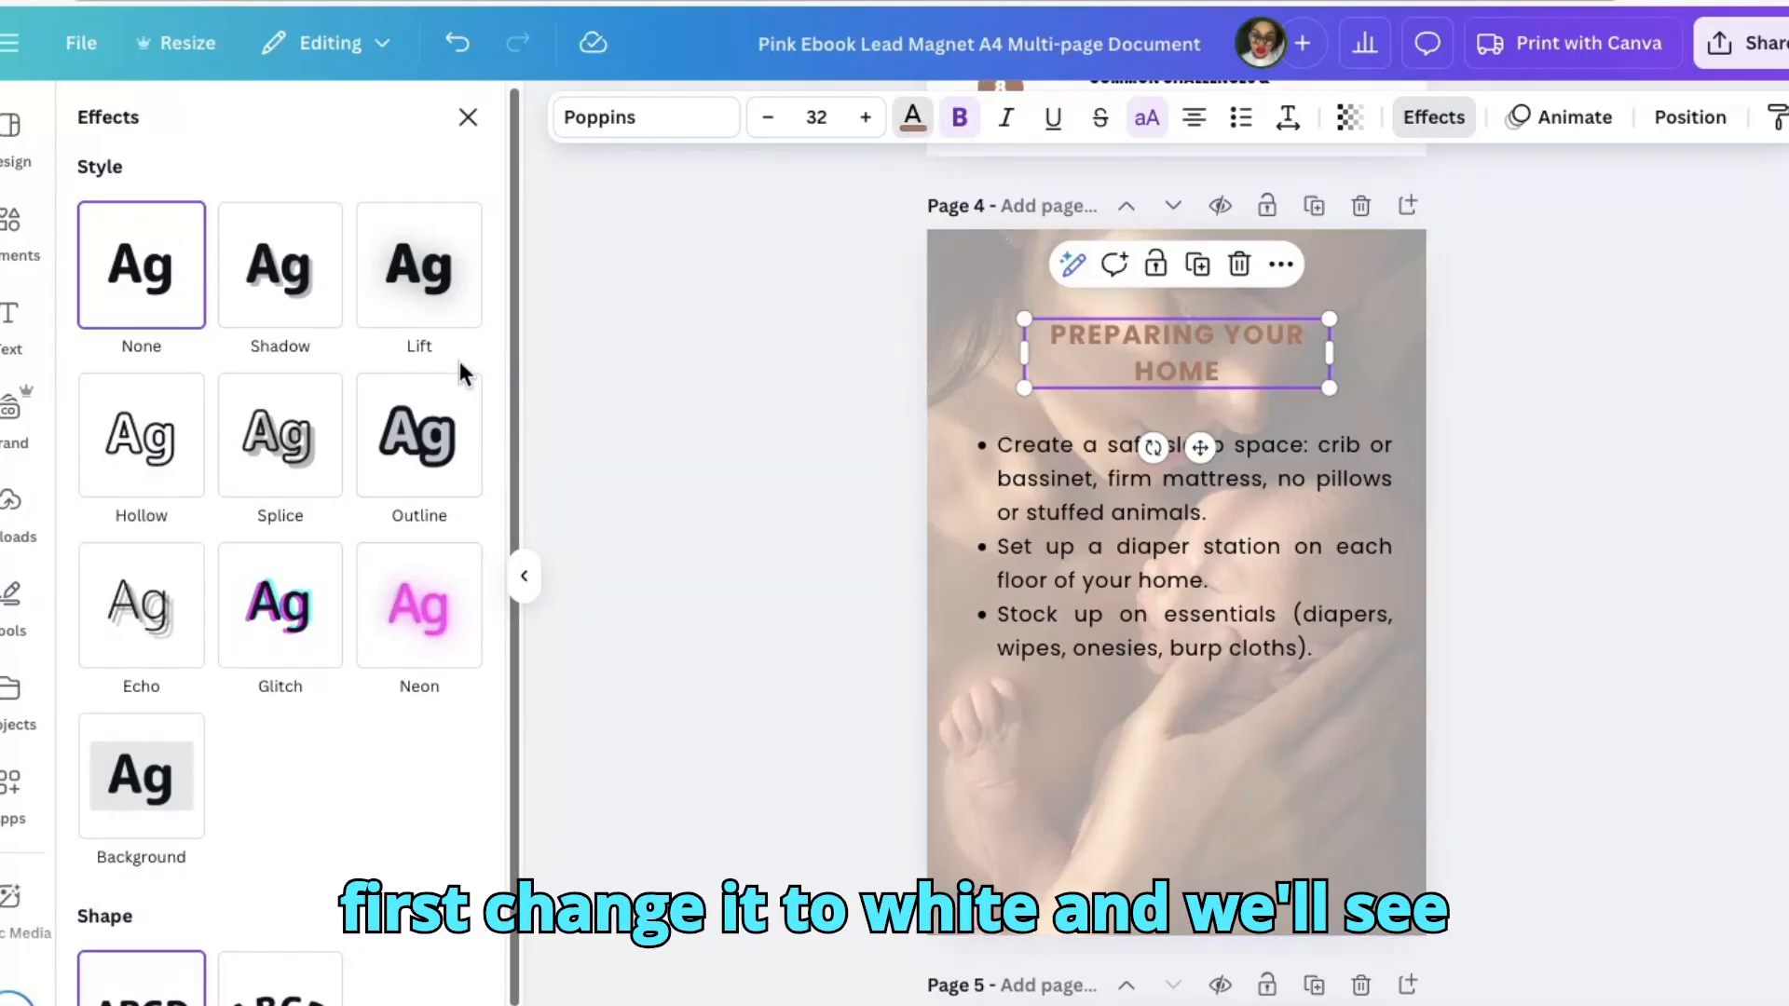
pyautogui.click(482, 320)
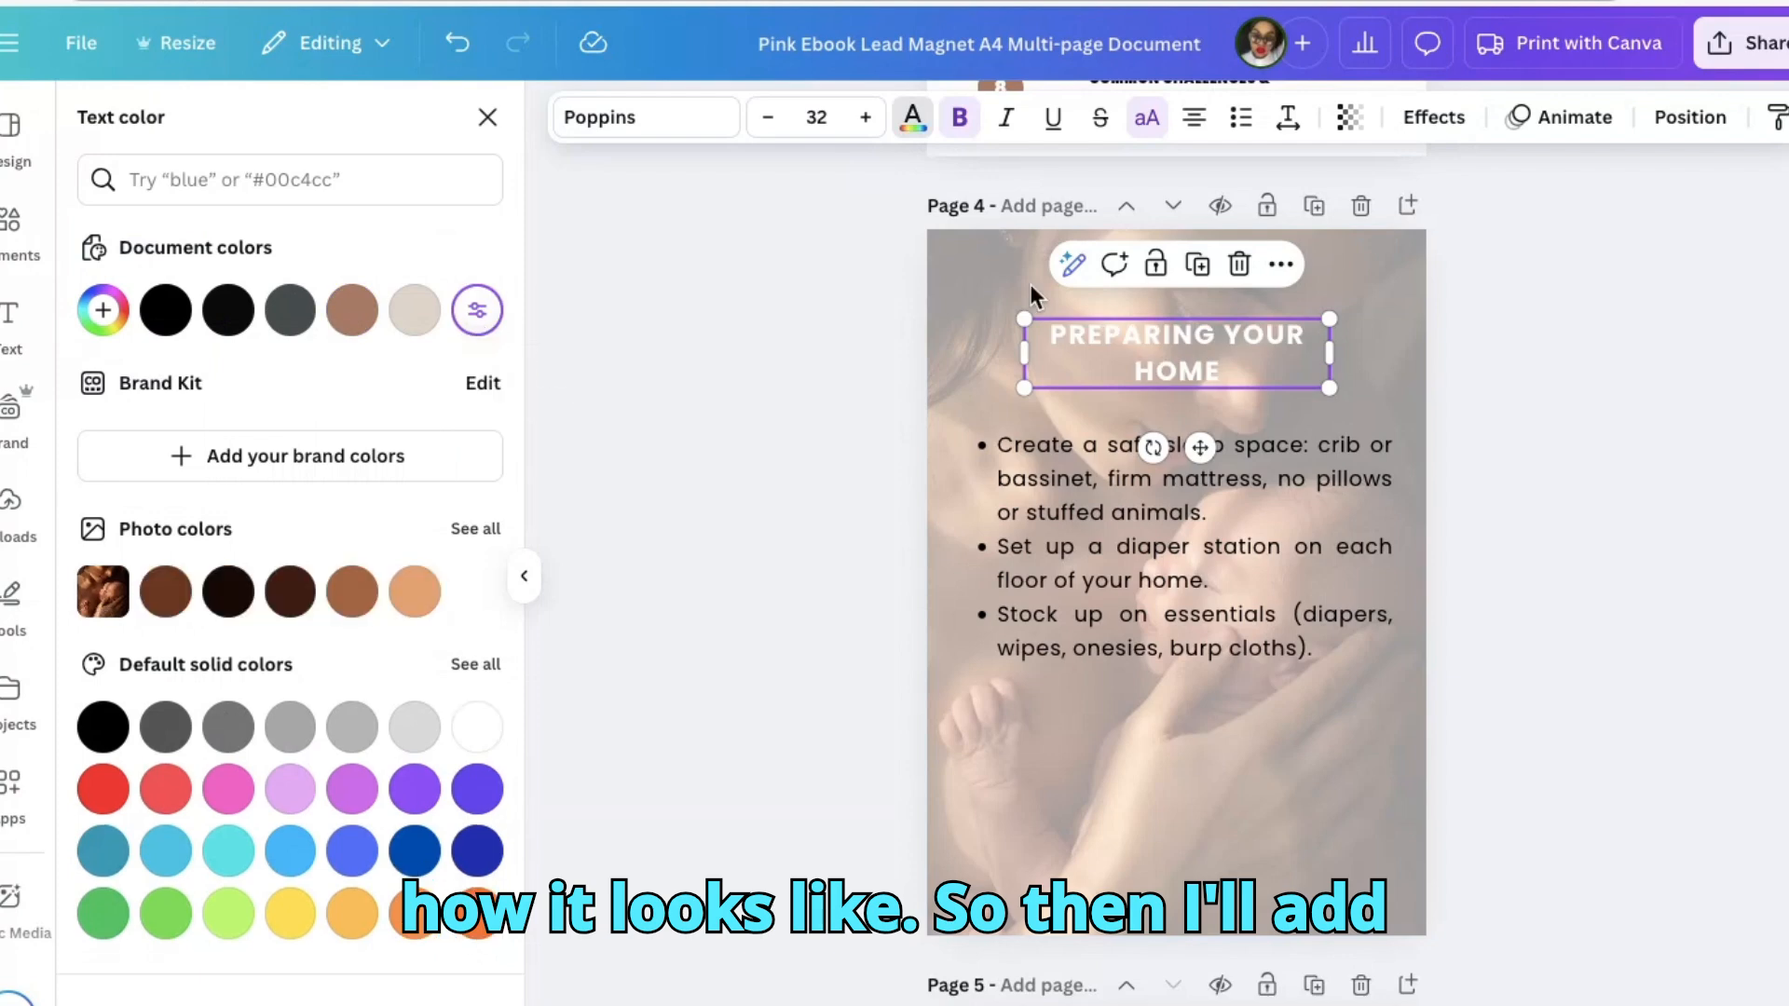
# Give page 4's title an Outline effect in black with a thickness of 120
pyautogui.click(1432, 118)
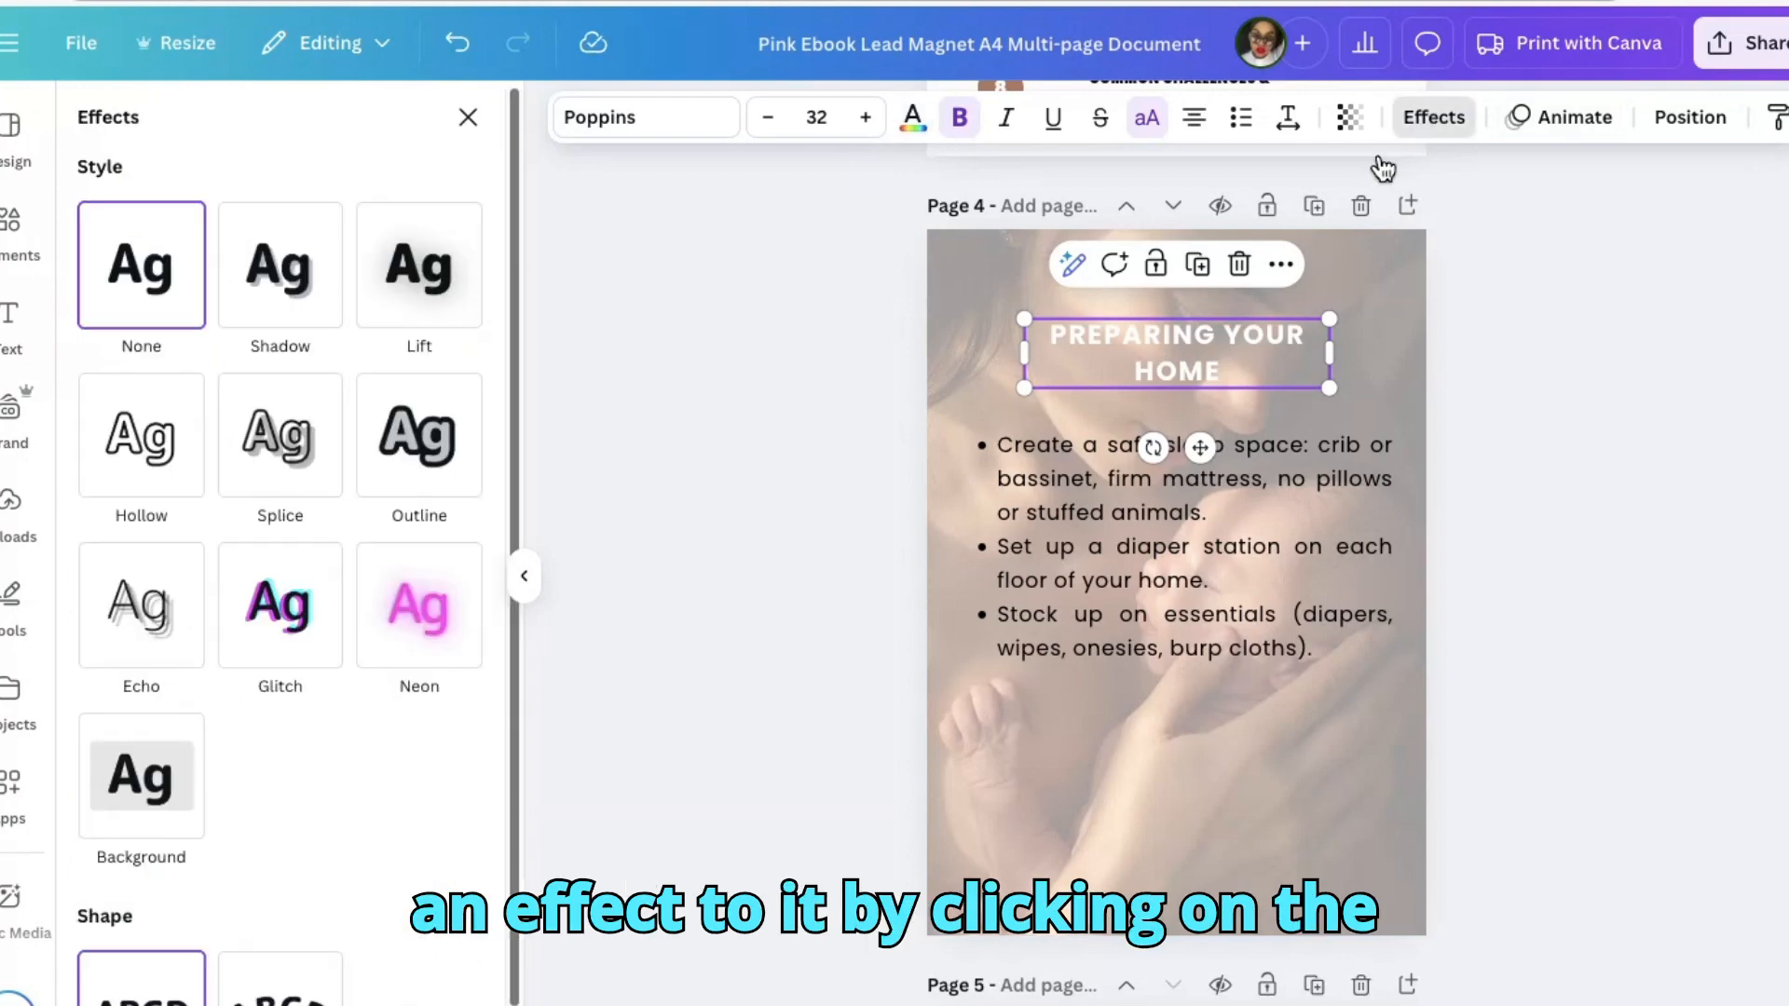
pyautogui.click(442, 465)
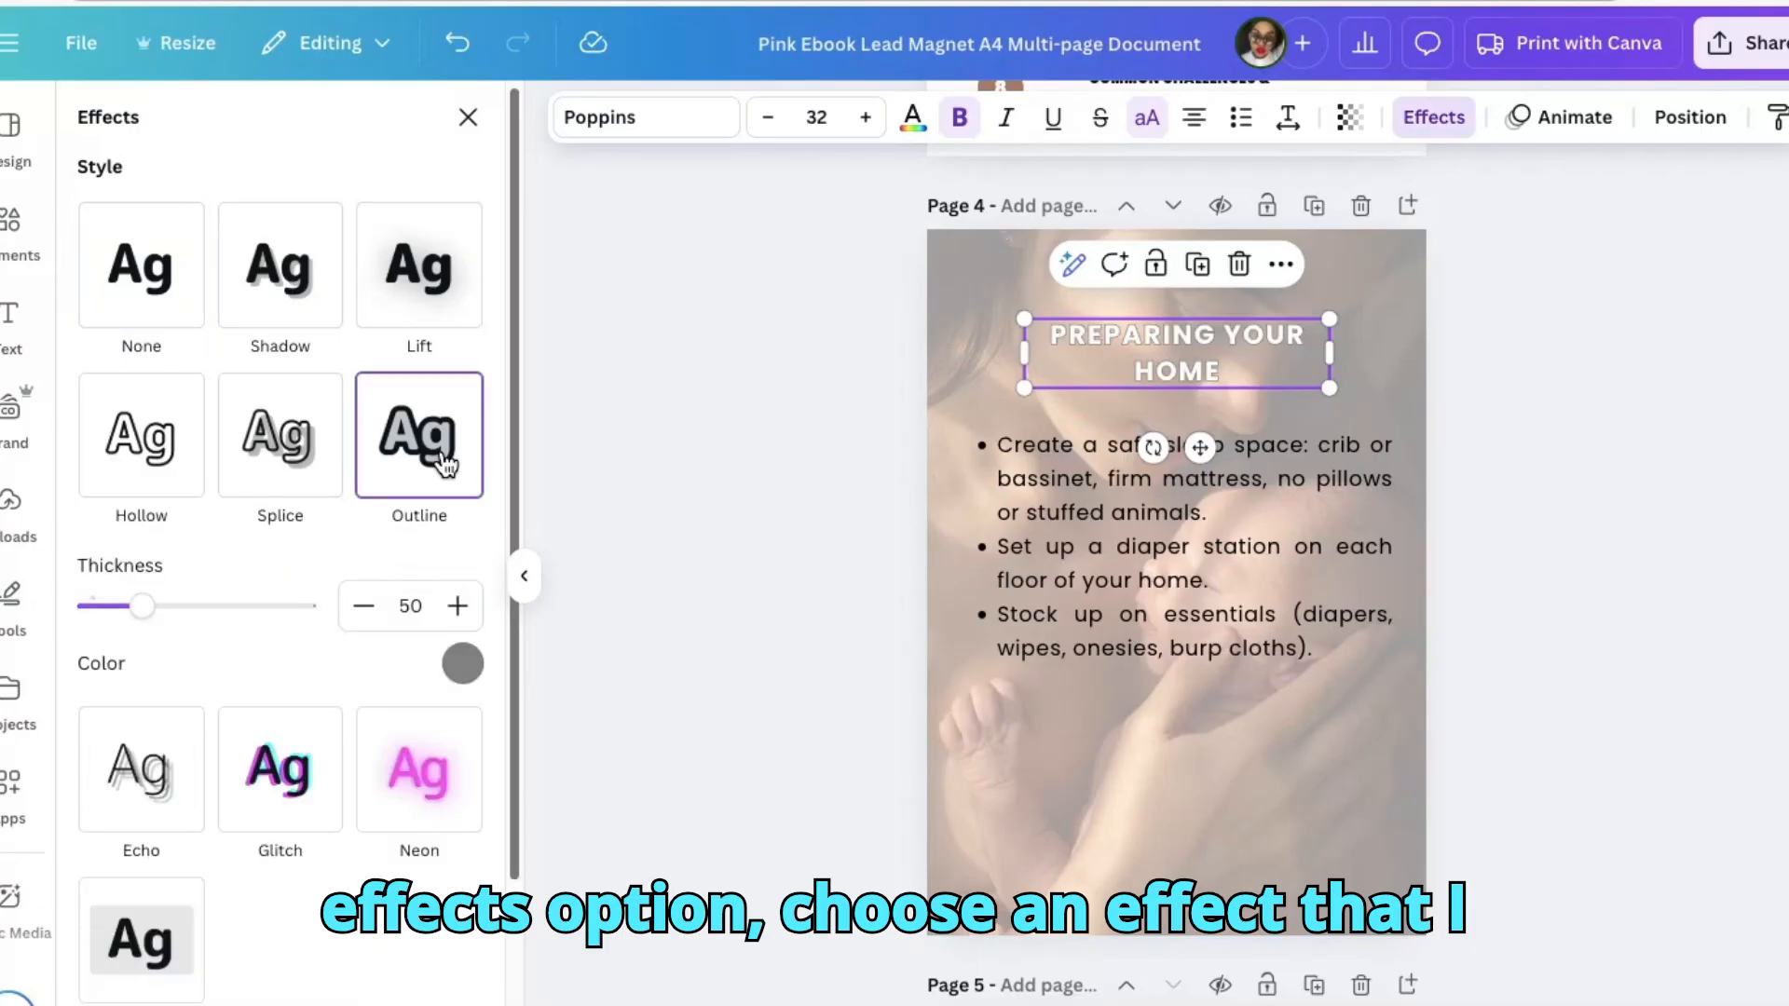
pyautogui.click(463, 663)
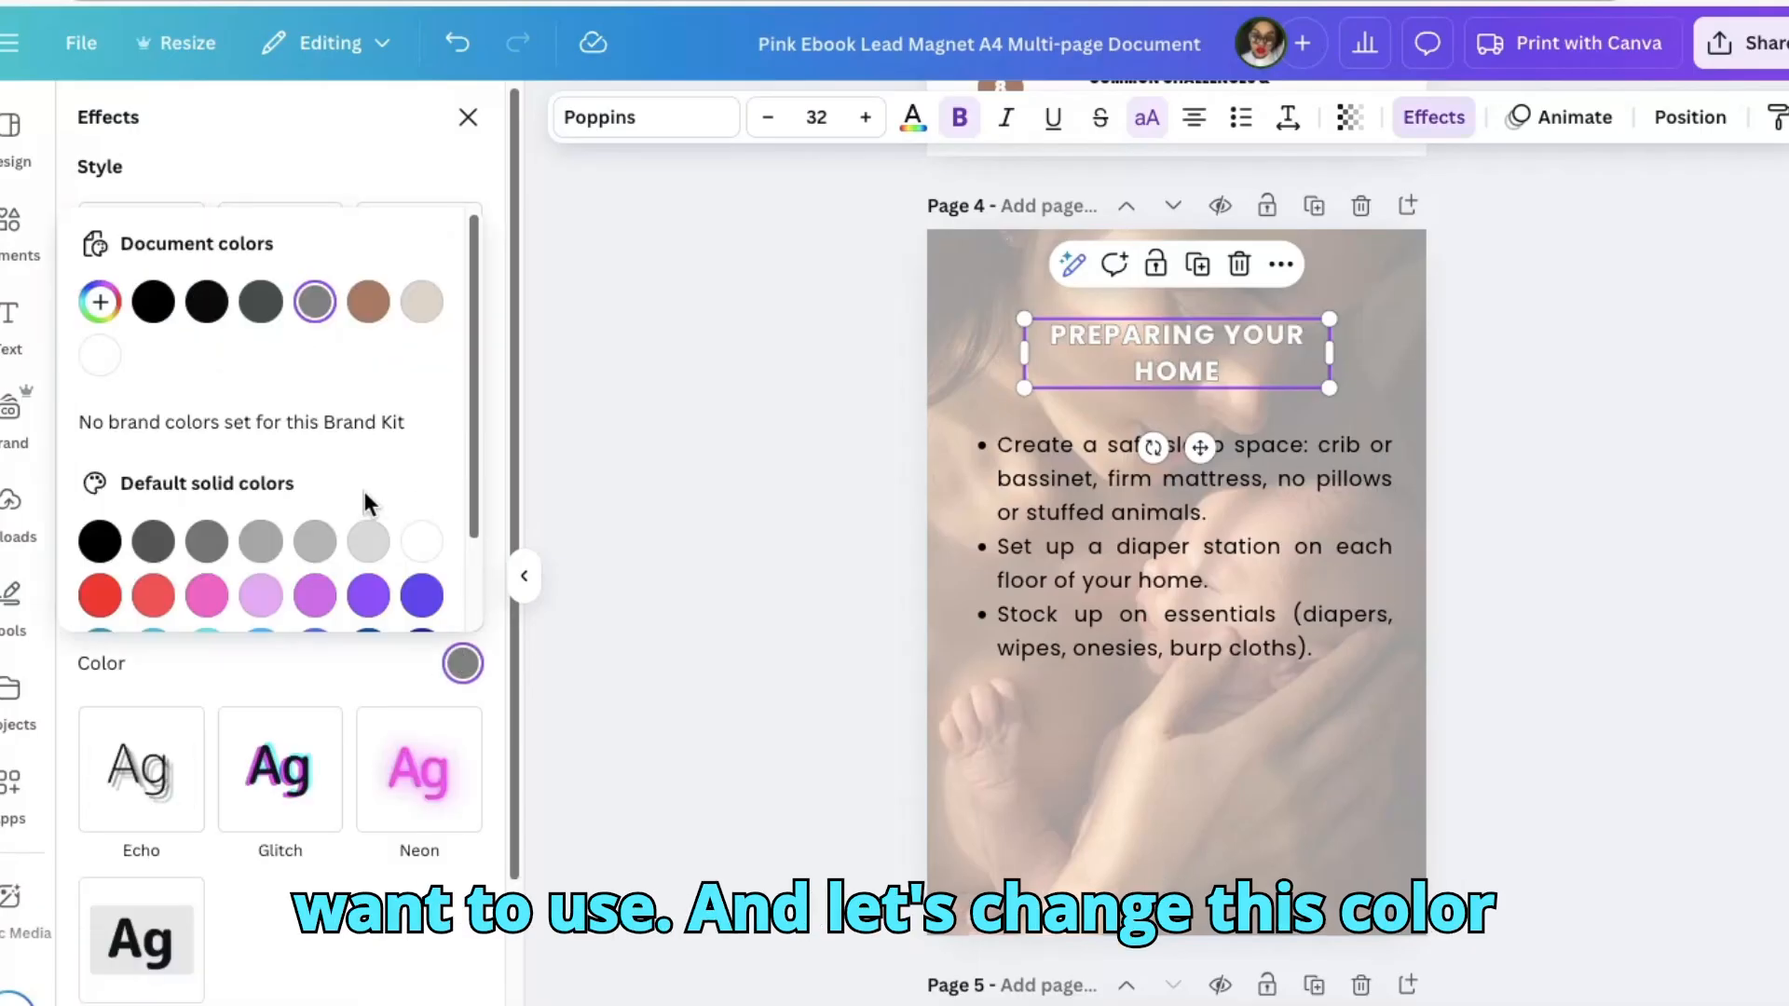
pyautogui.click(93, 544)
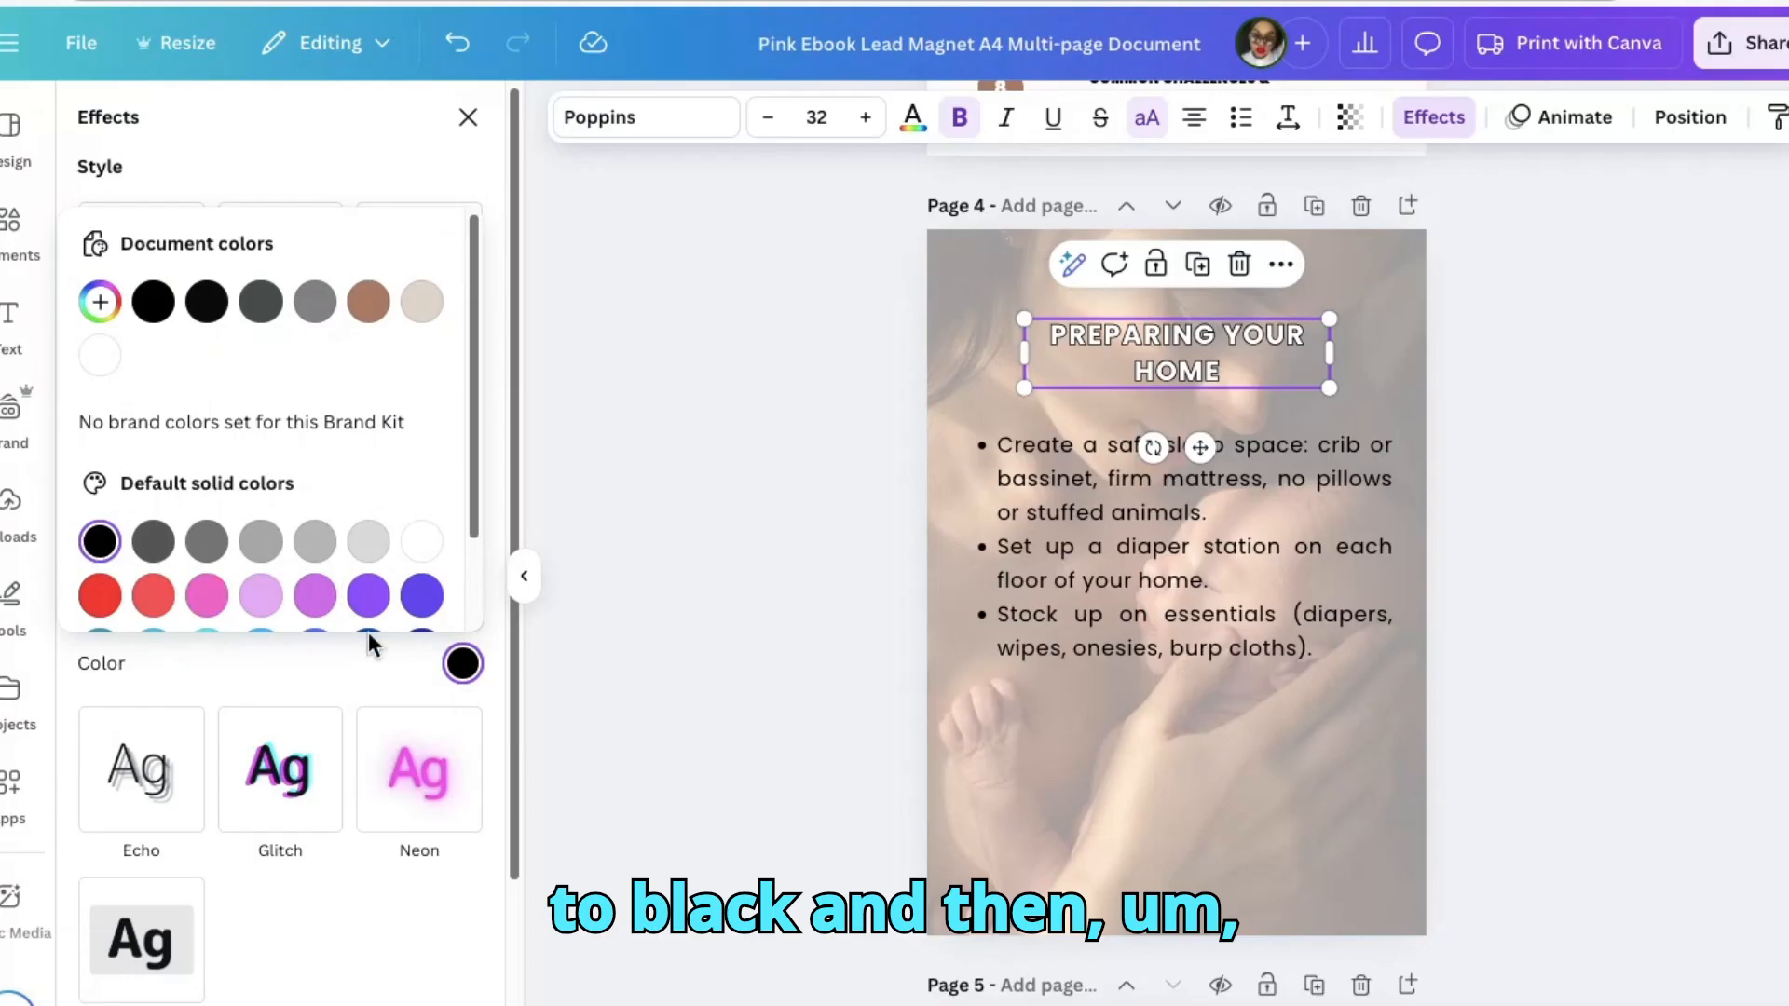
pyautogui.click(369, 663)
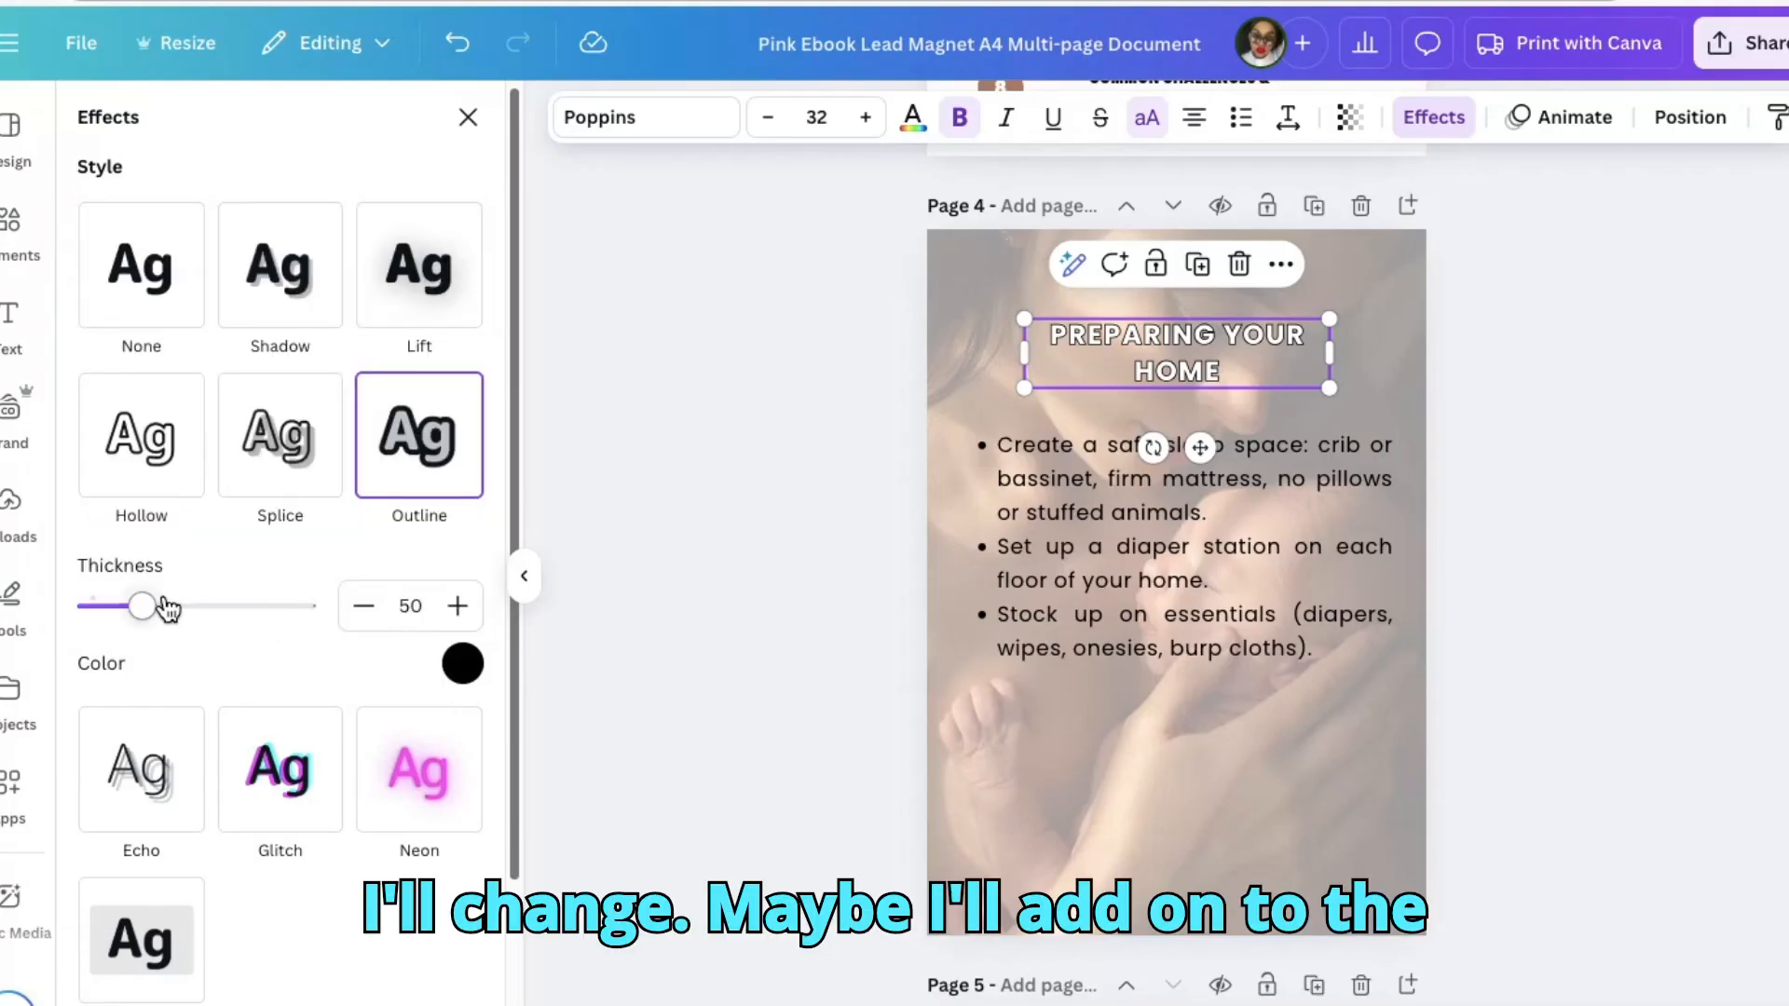
pyautogui.moveTo(159, 609); pyautogui.dragTo(222, 629)
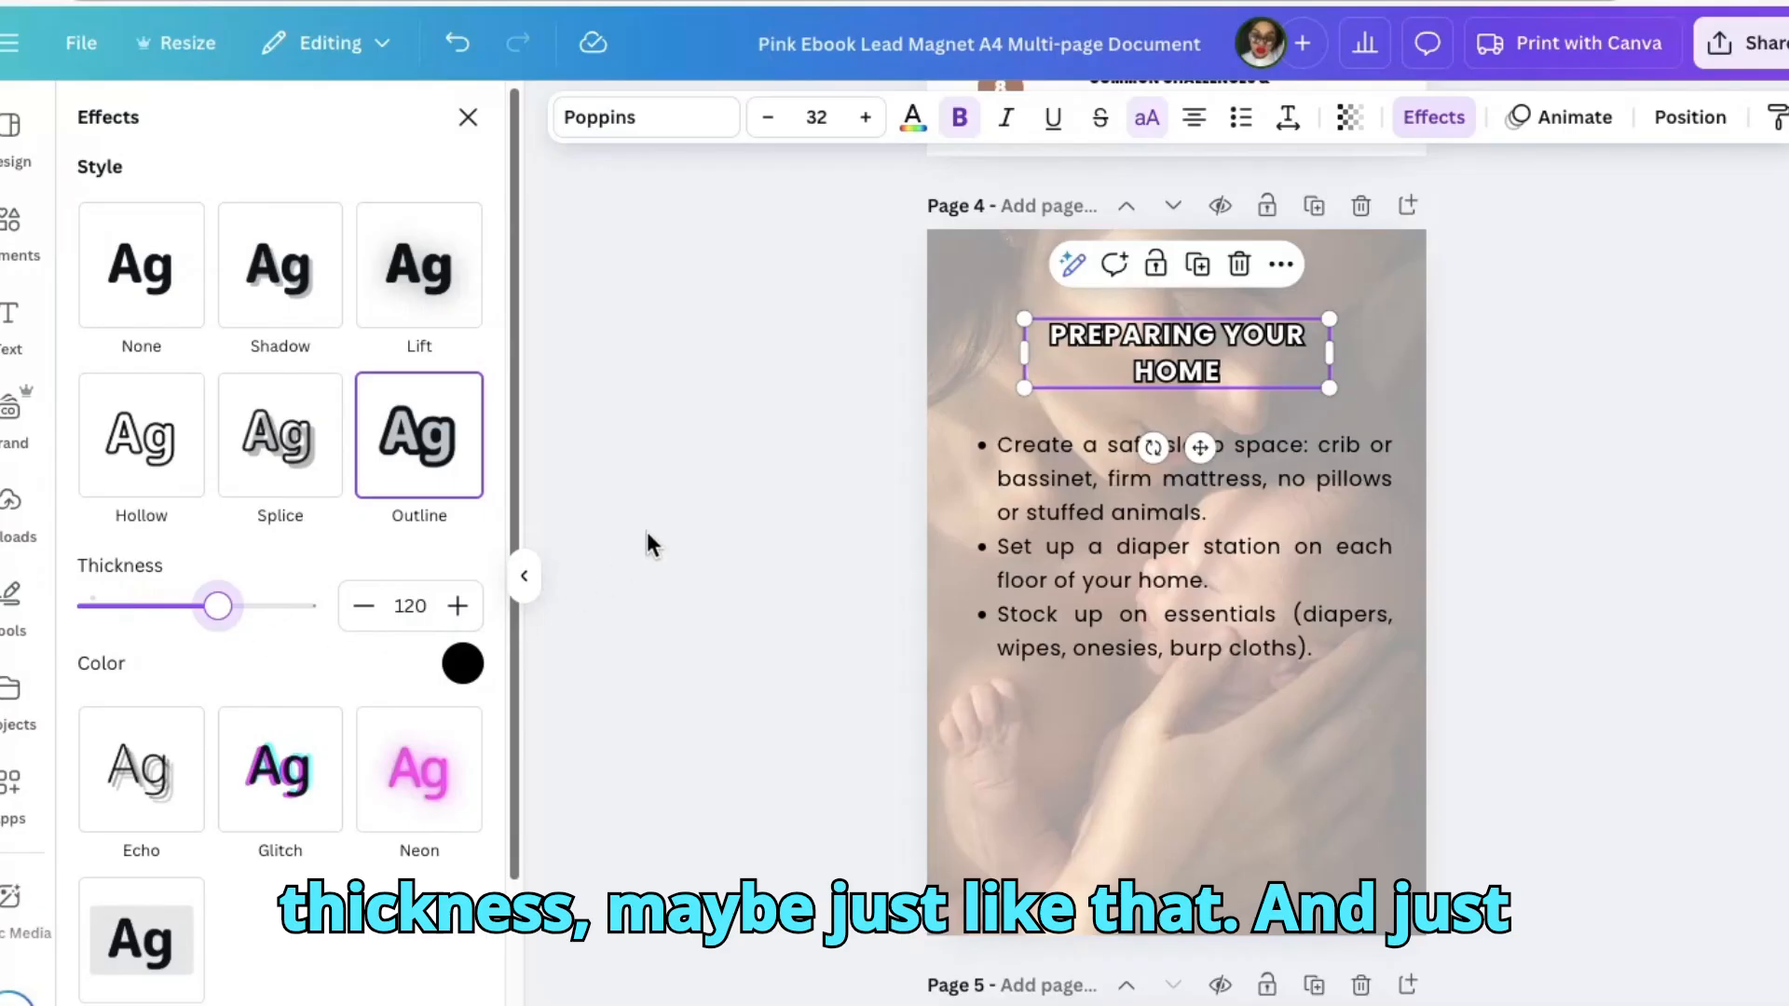
pyautogui.click(1524, 495)
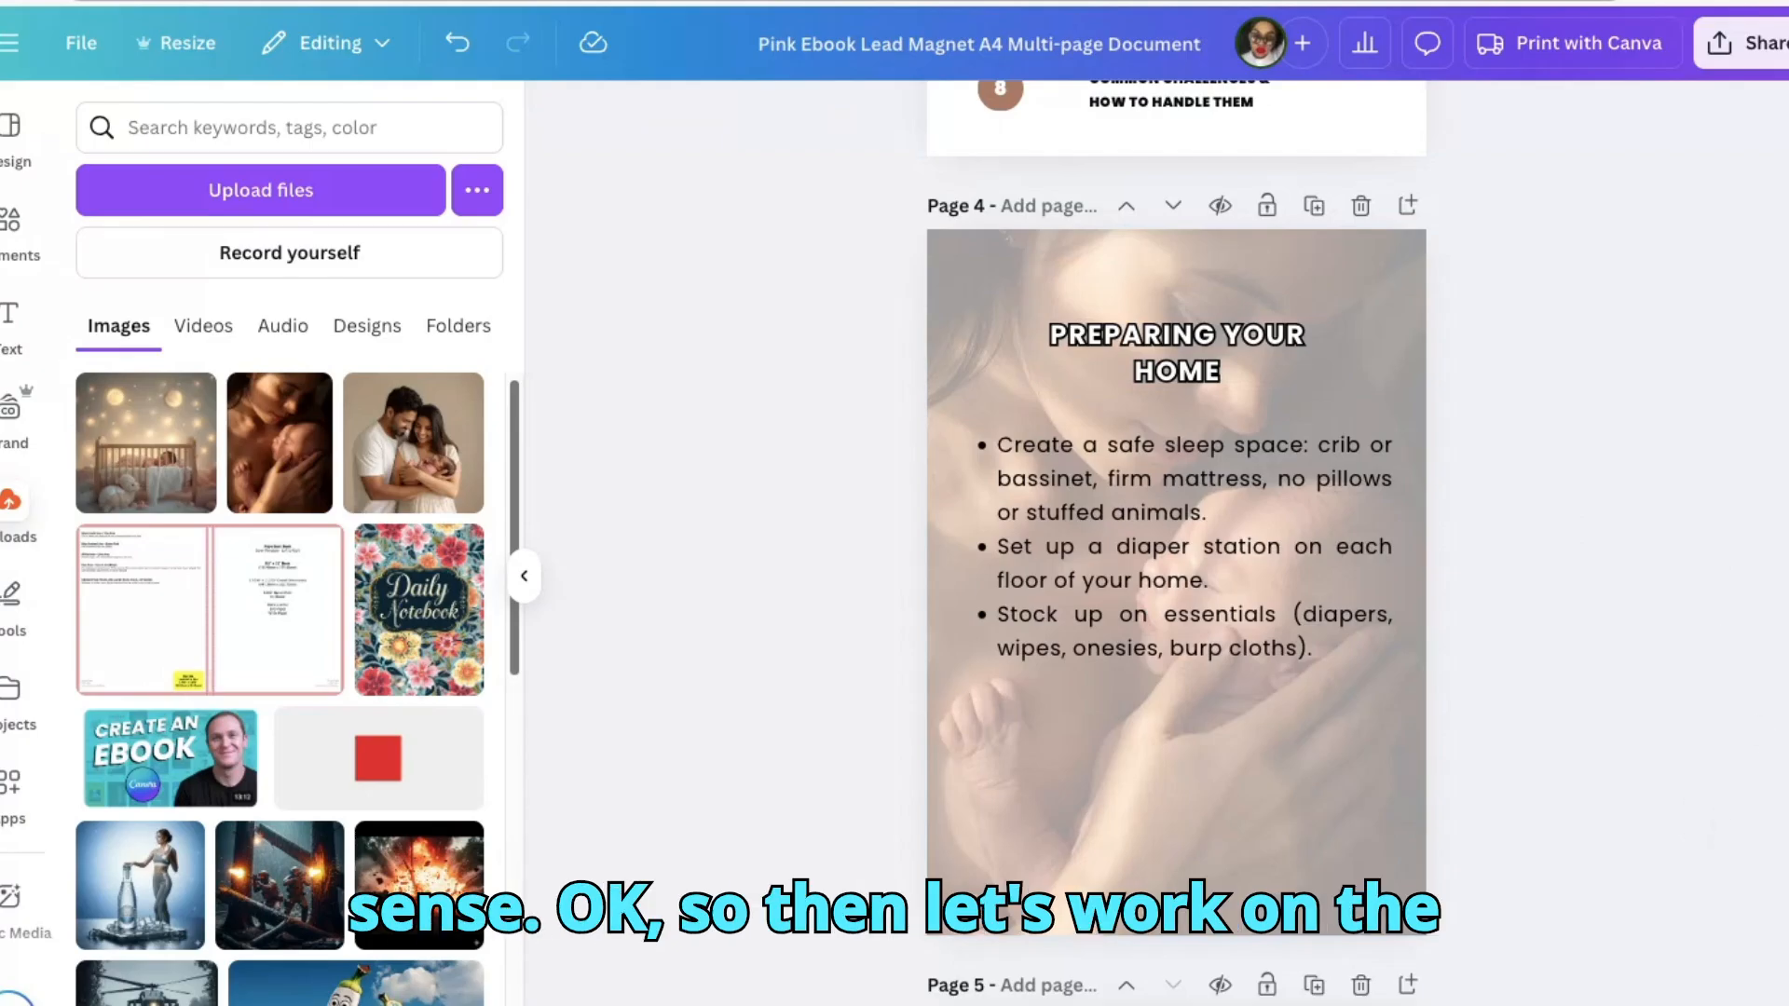
# Add the uploaded image of the baby sleeping in a crib to page 5 and stretch it across the full width at the page's lower edge
pyautogui.scroll(-8, 1175, 540)
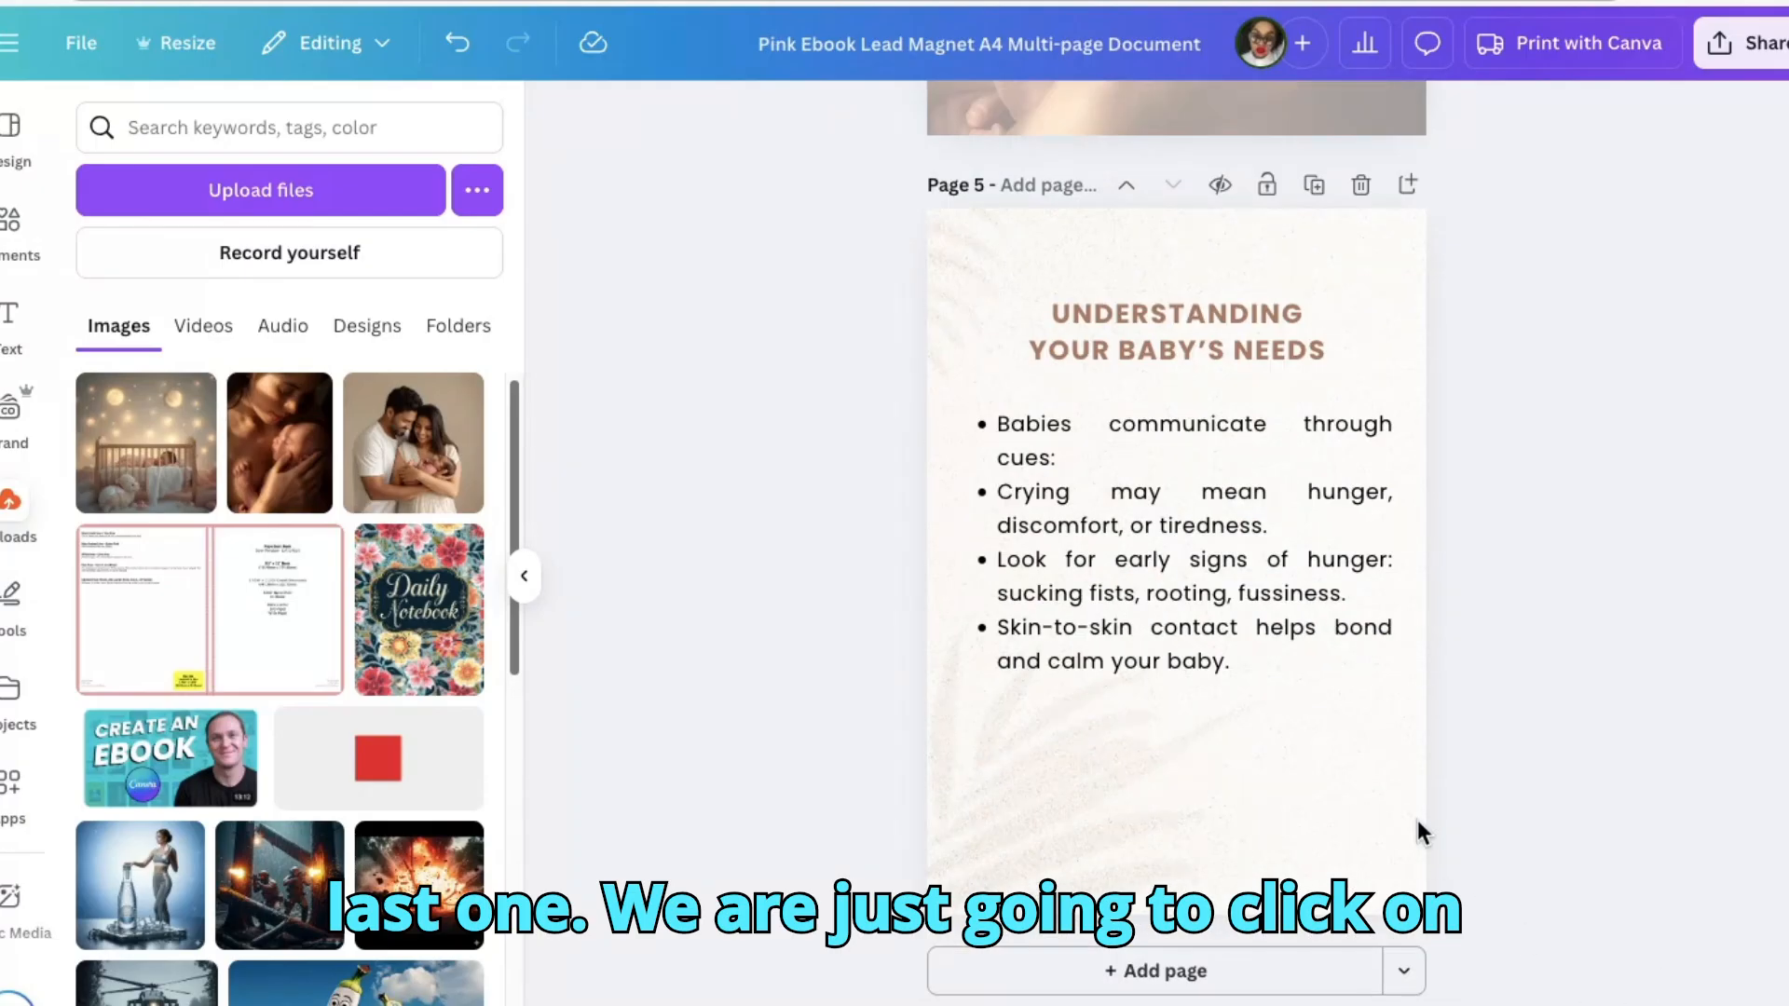
pyautogui.click(133, 480)
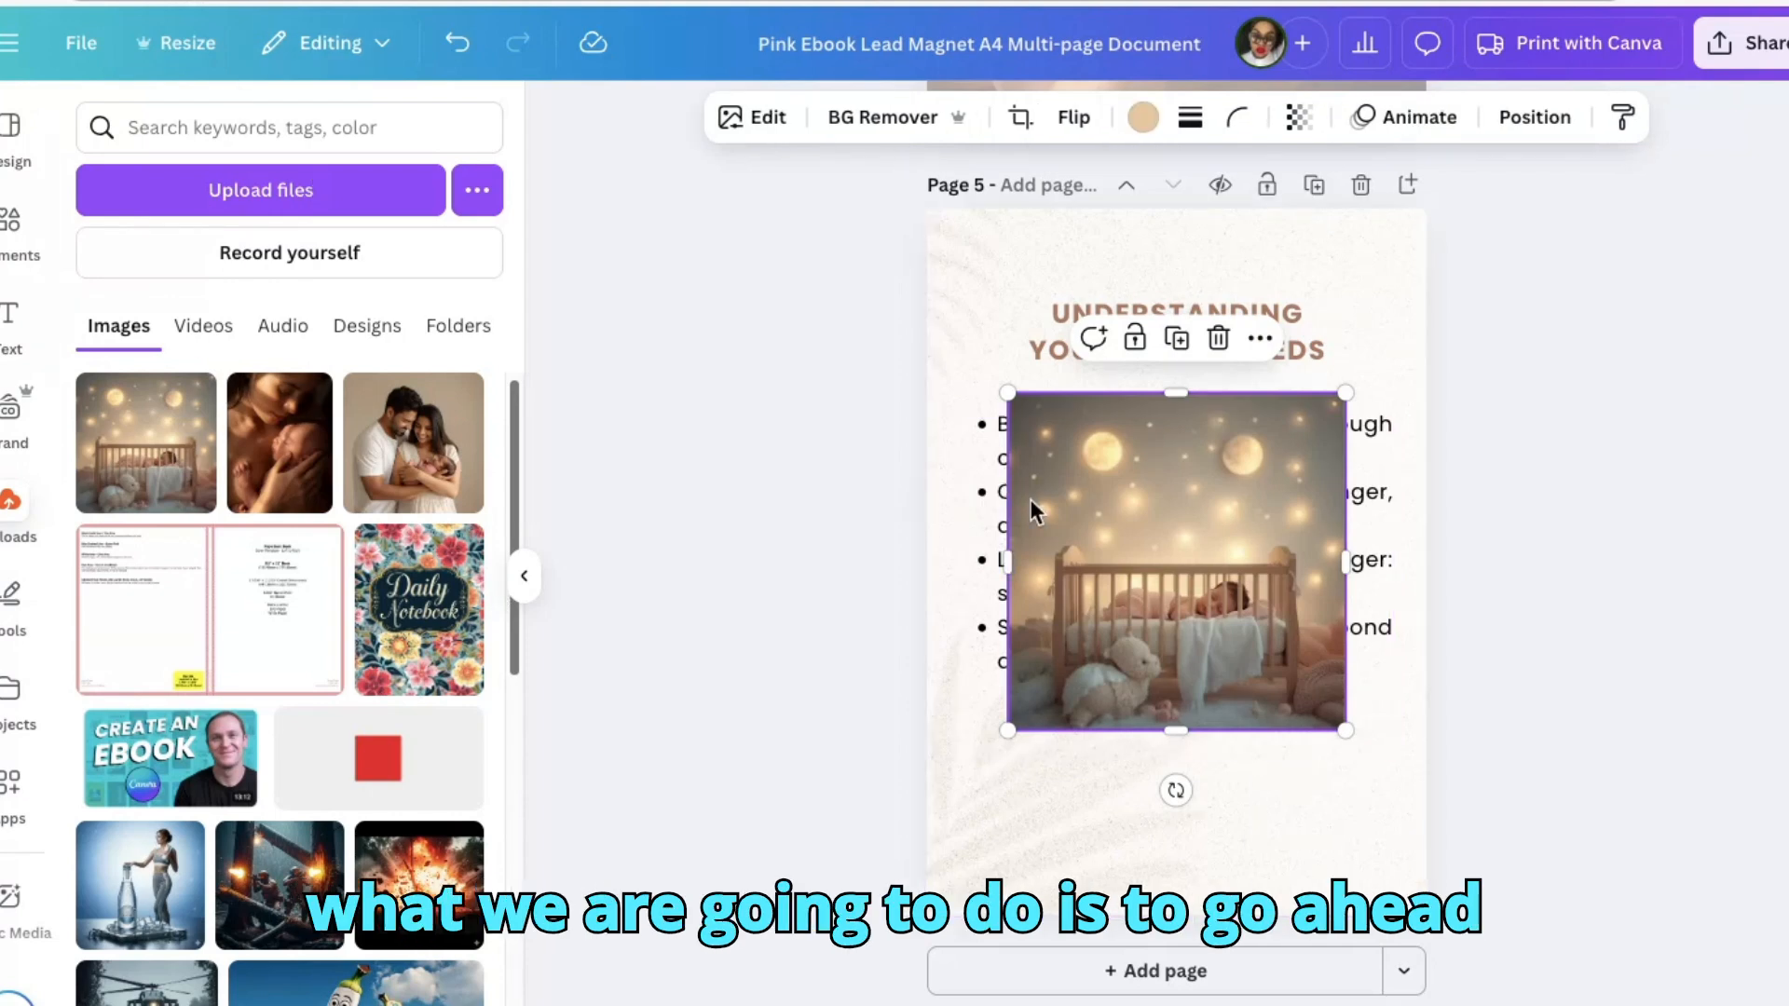
pyautogui.moveTo(1051, 500); pyautogui.dragTo(979, 737)
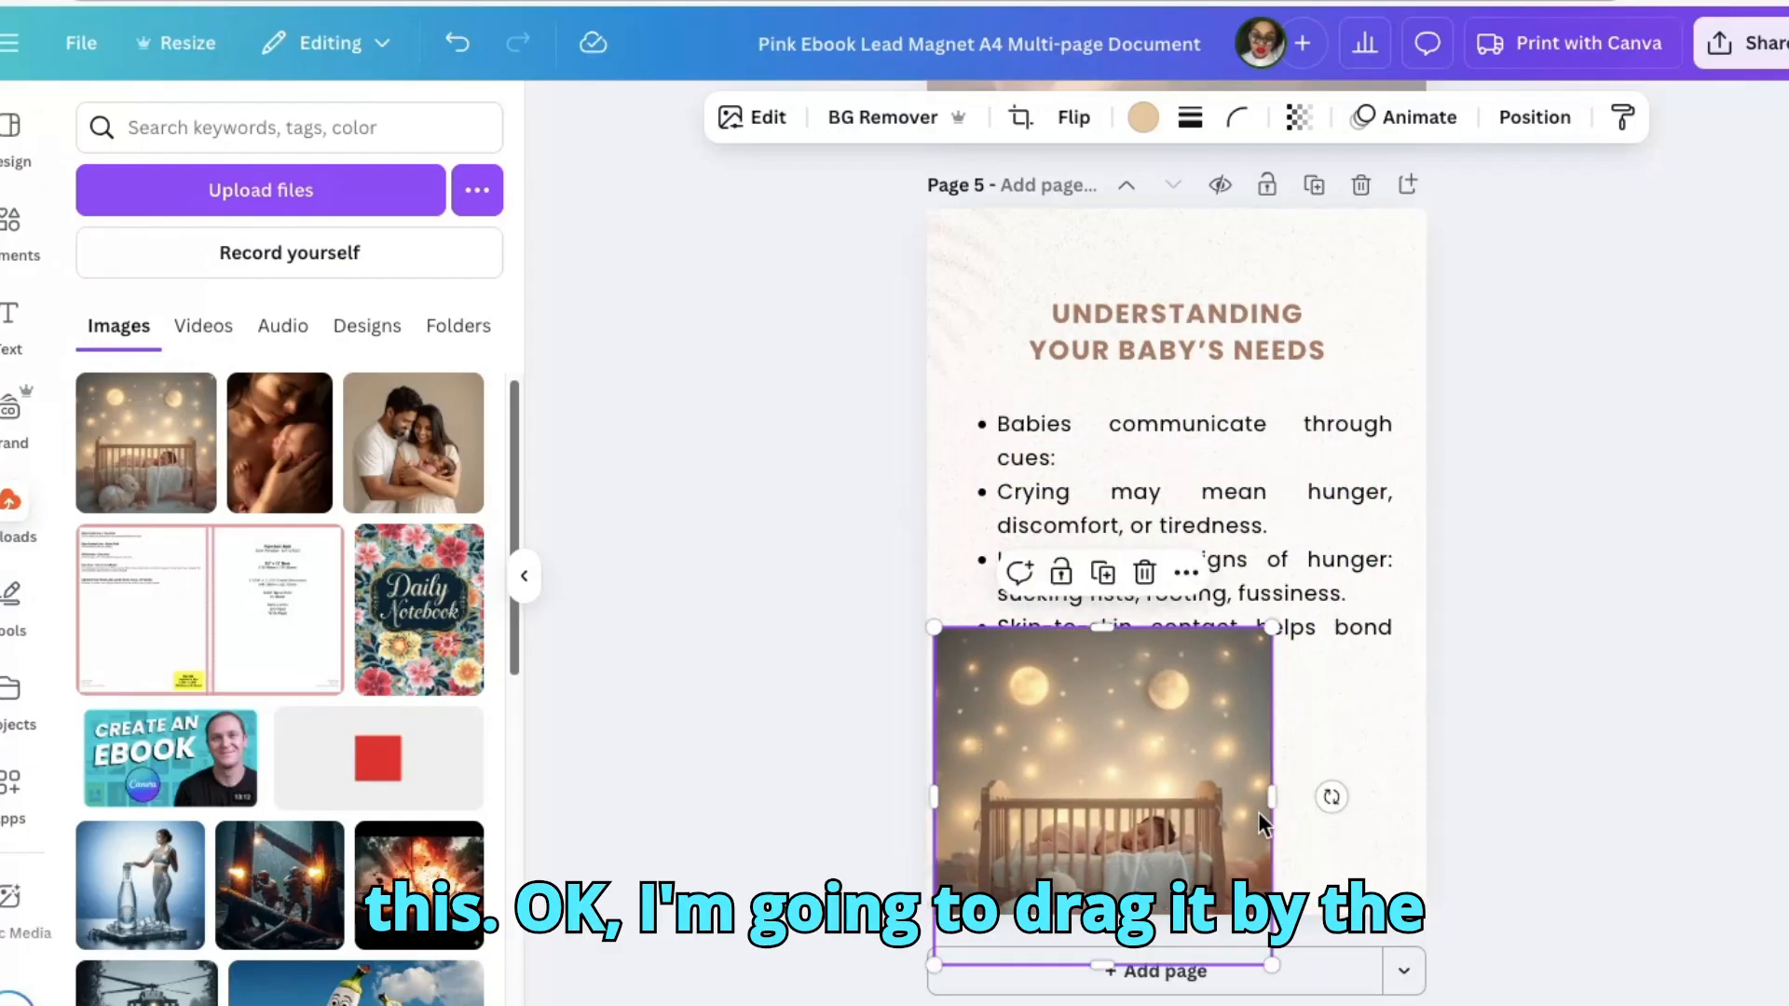
pyautogui.moveTo(1275, 797); pyautogui.dragTo(1422, 815)
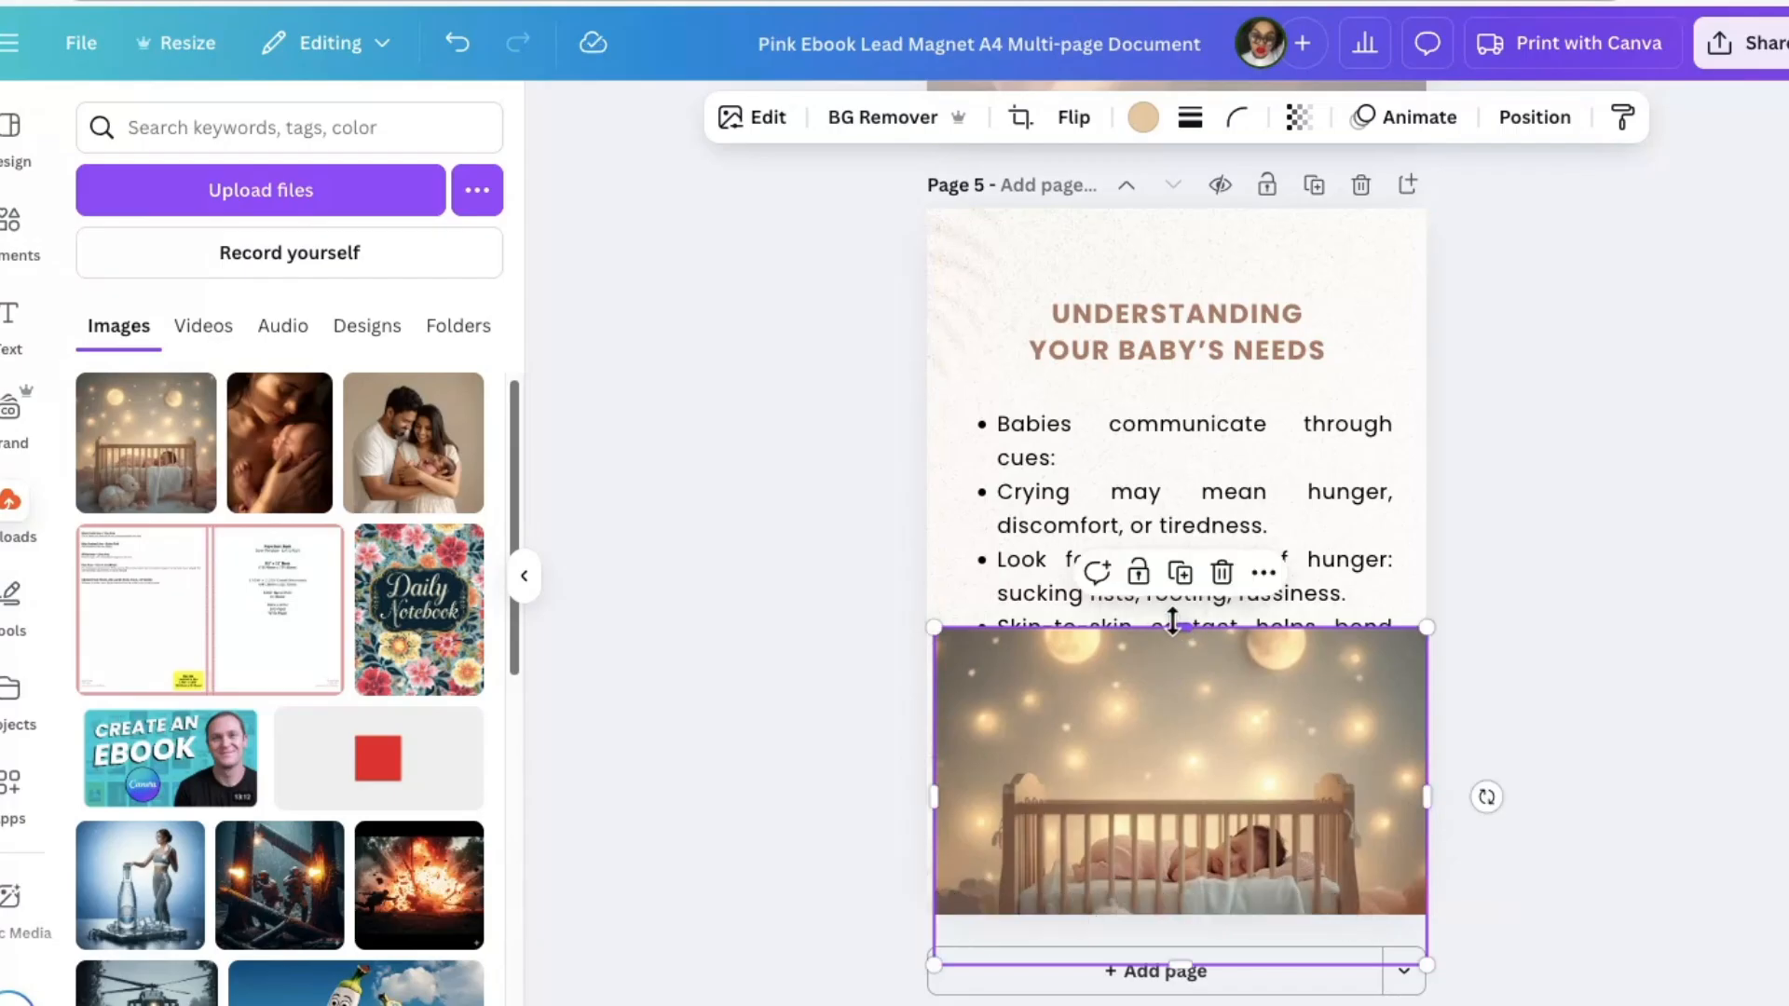
pyautogui.moveTo(1191, 634); pyautogui.dragTo(1181, 687)
pyautogui.moveTo(1172, 773); pyautogui.dragTo(1178, 687)
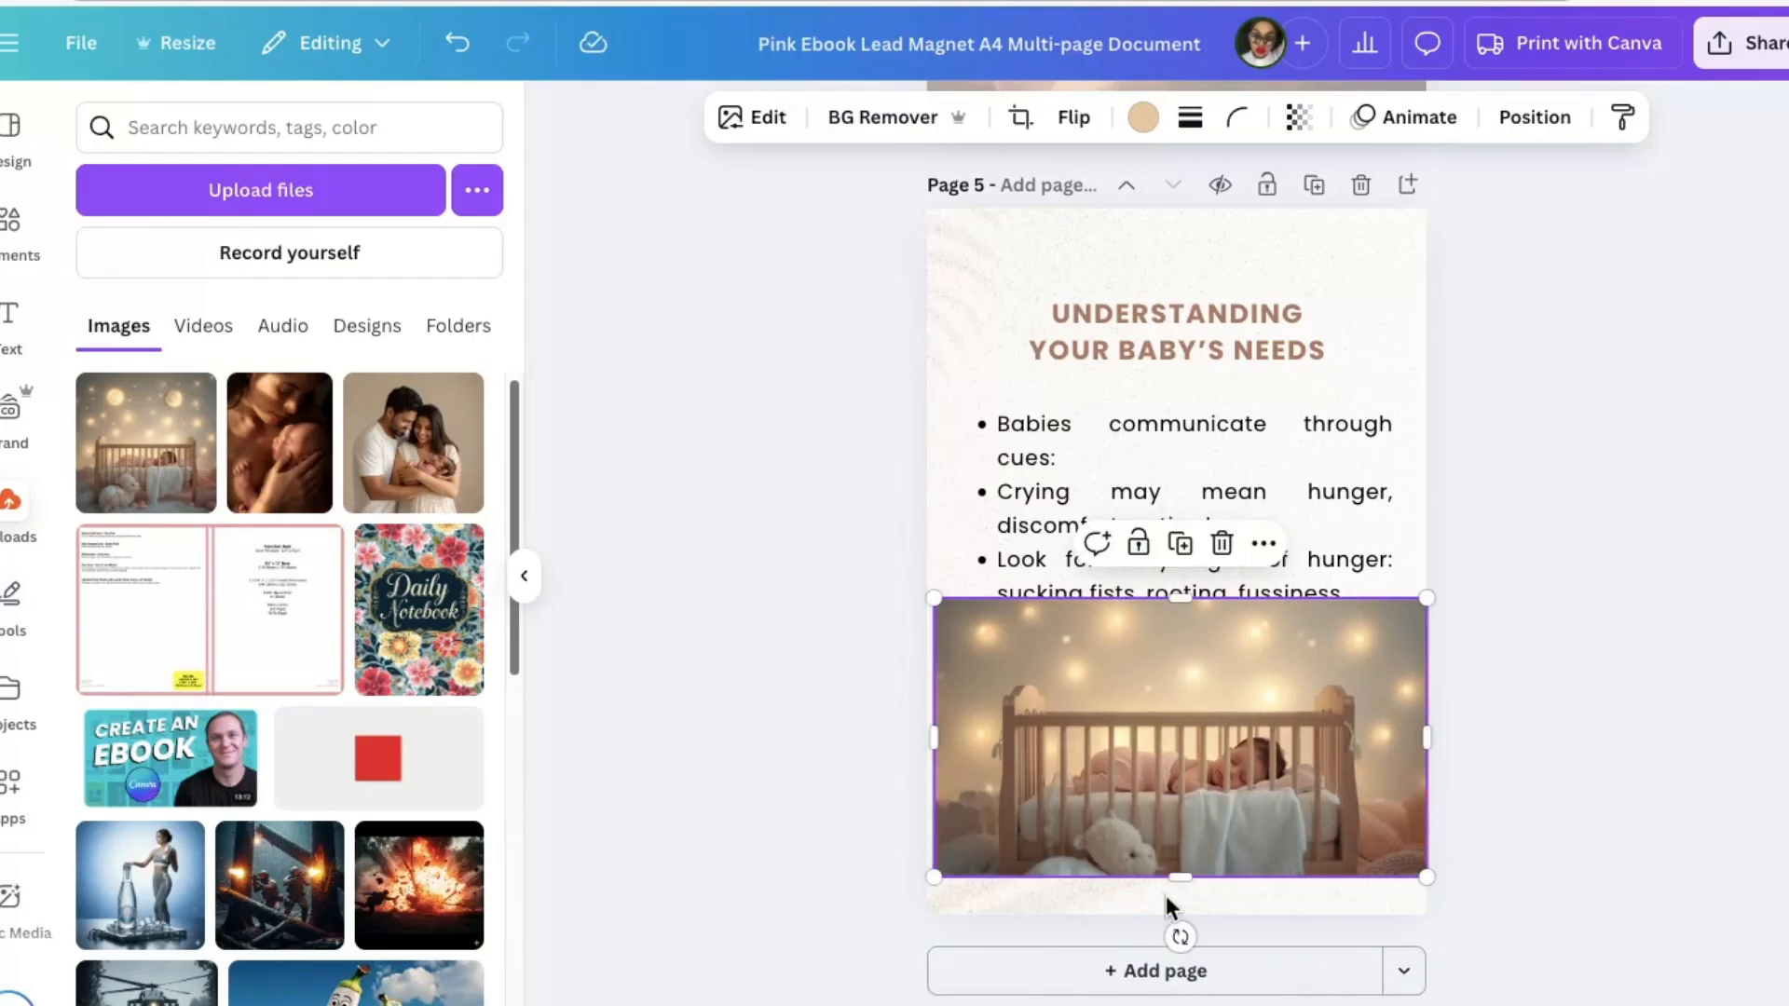
pyautogui.moveTo(1179, 877); pyautogui.dragTo(1179, 909)
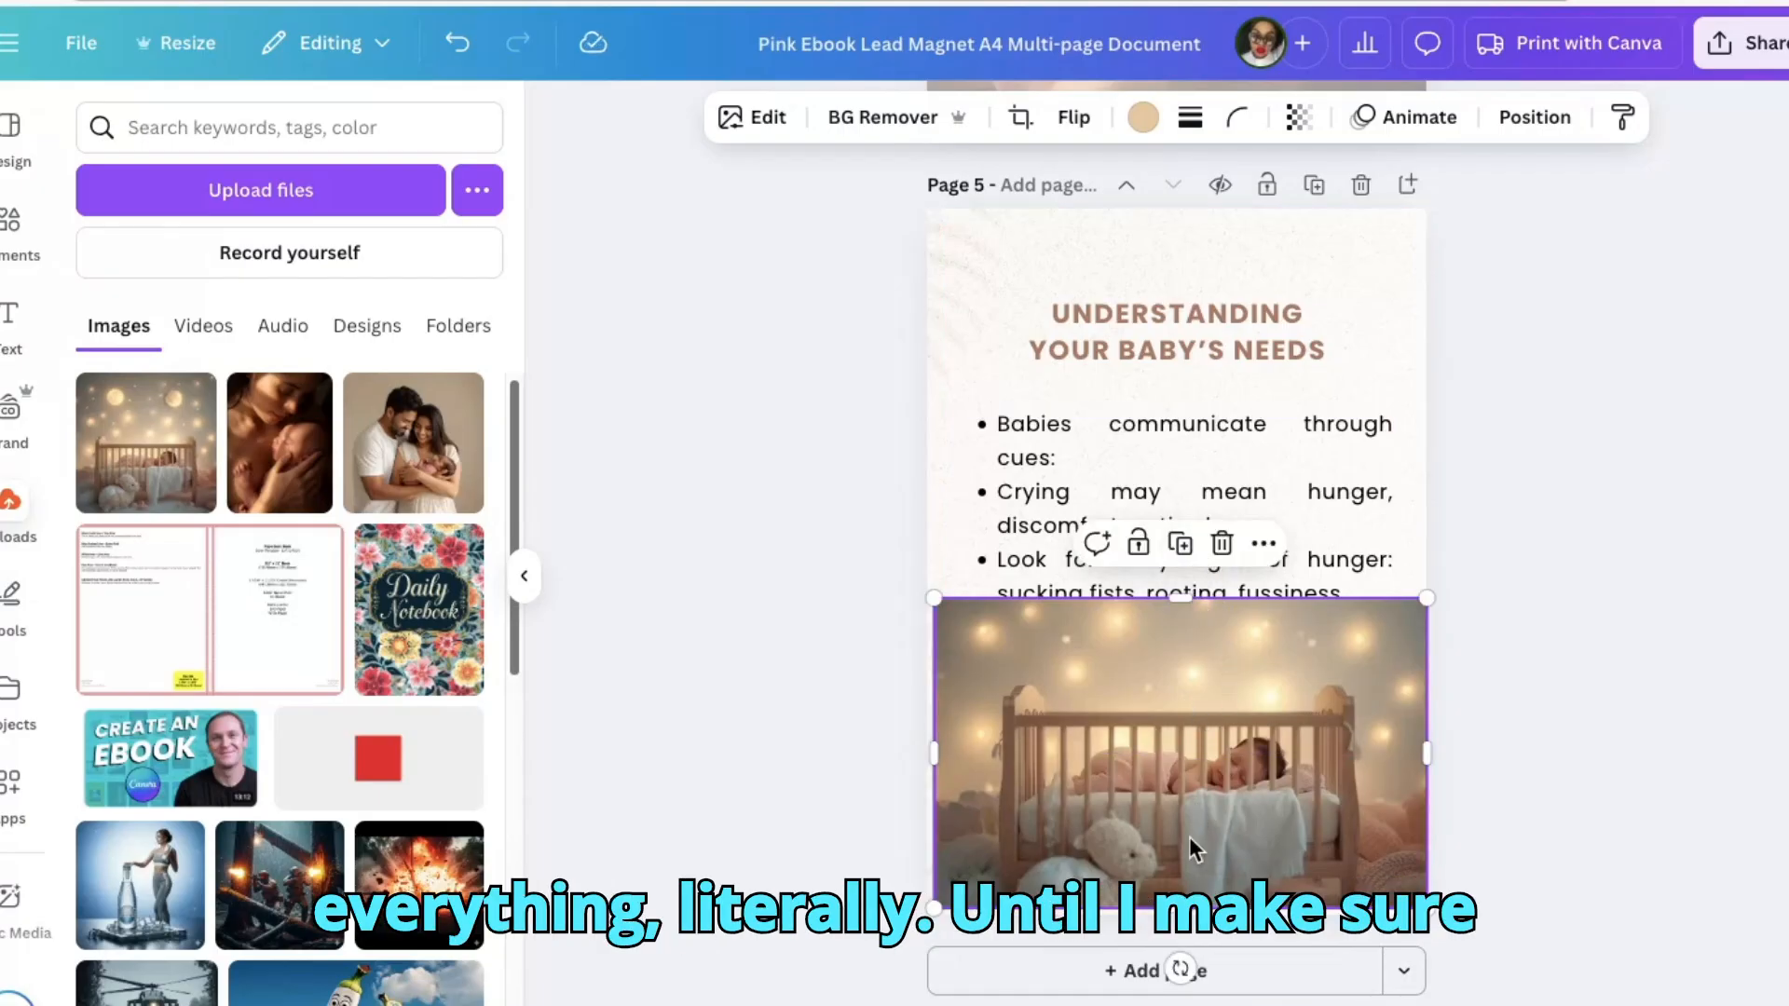
# Enlarge page 5's crib image down to the page's lower edge and crop its upper part to uncover the bullet text
pyautogui.moveTo(1185, 824); pyautogui.dragTo(1194, 739)
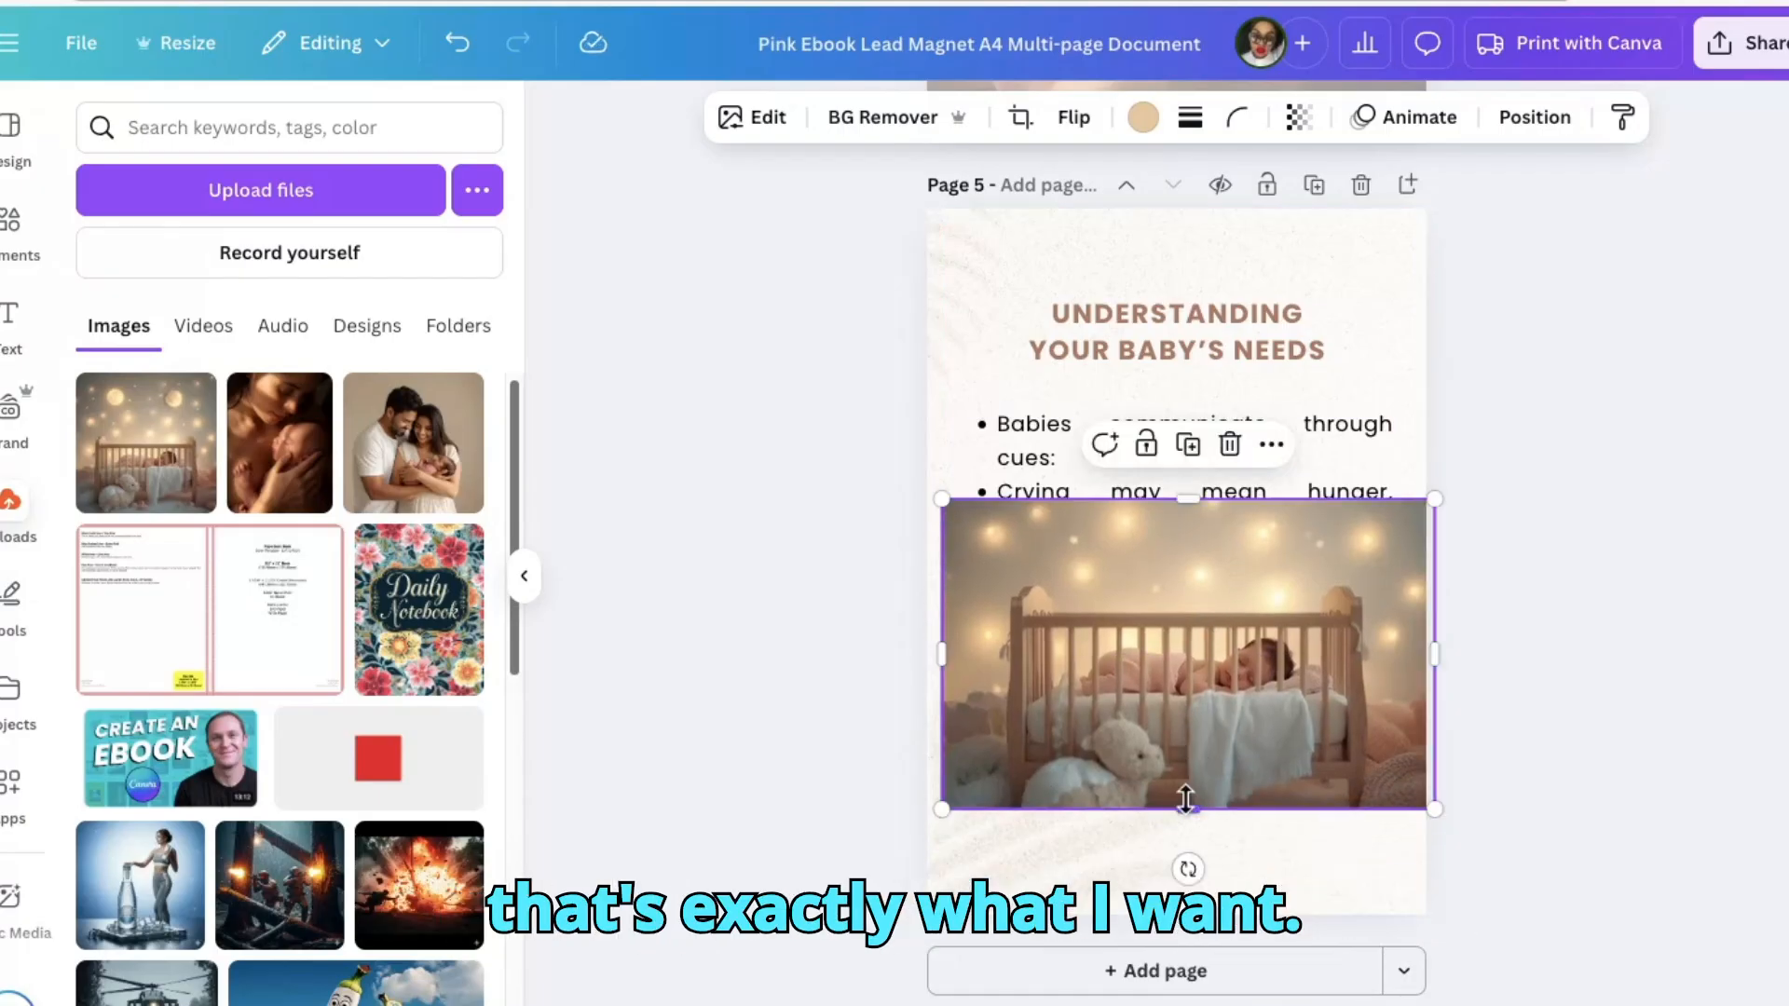
pyautogui.moveTo(1185, 805); pyautogui.dragTo(1183, 908)
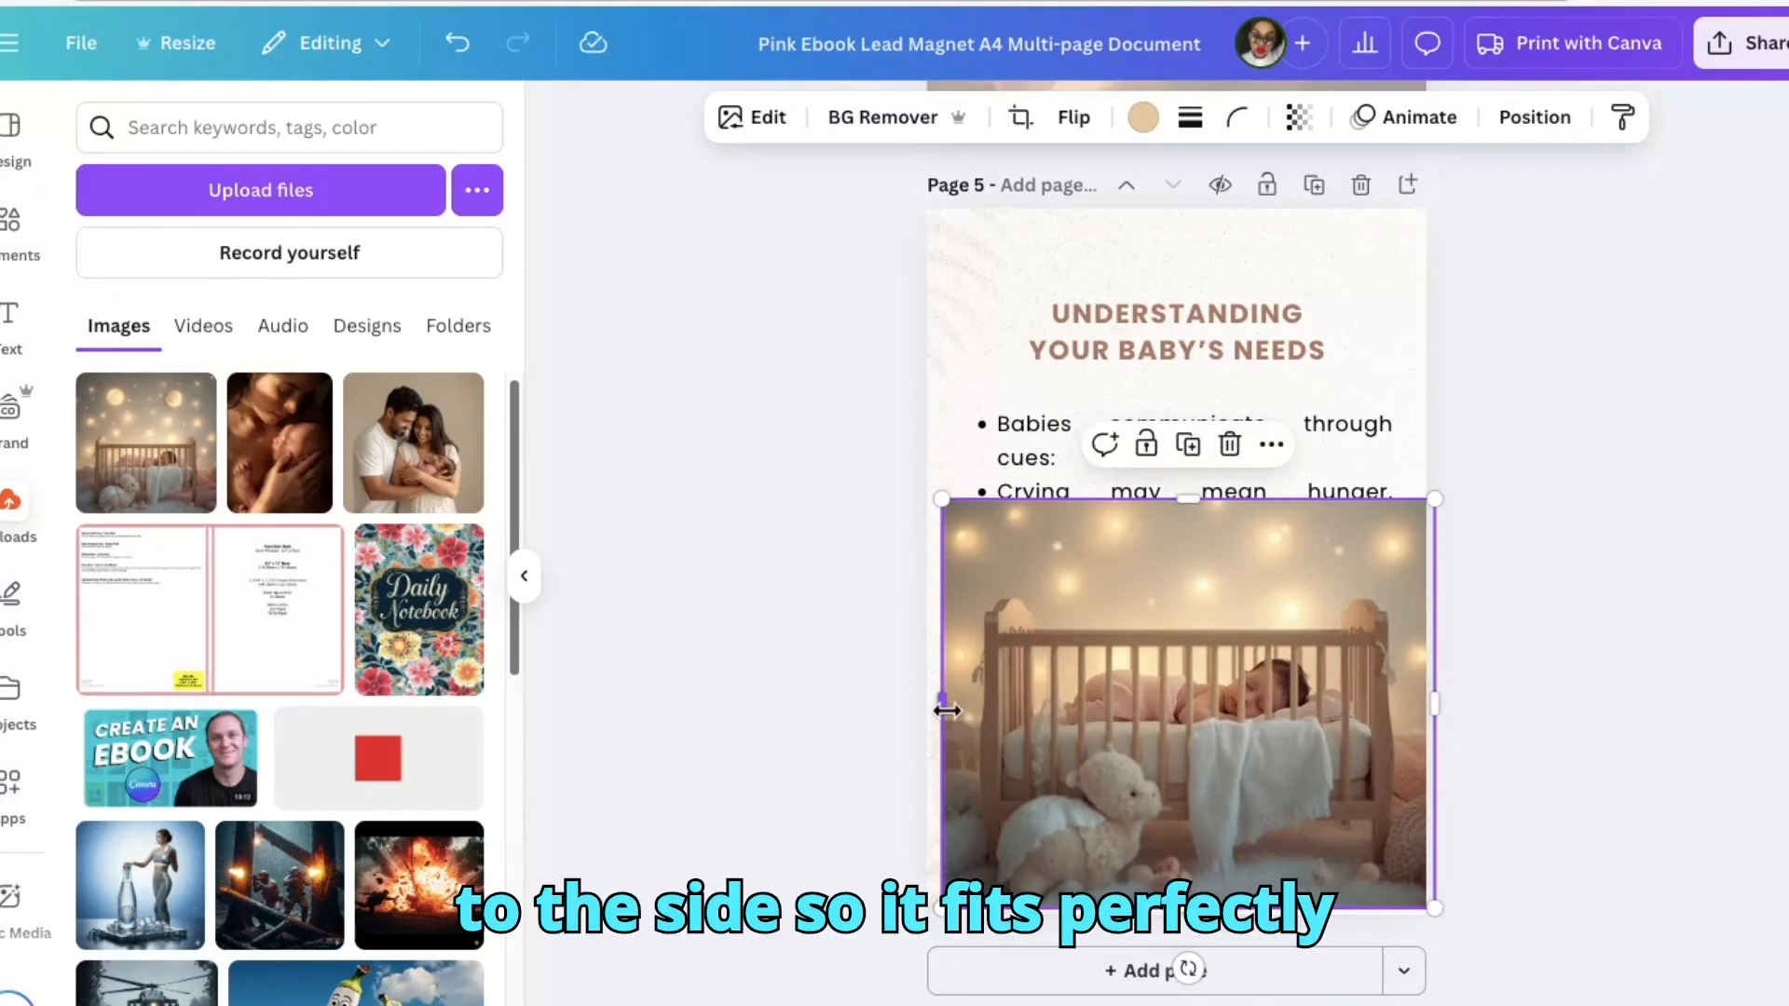
pyautogui.moveTo(947, 711); pyautogui.dragTo(940, 711)
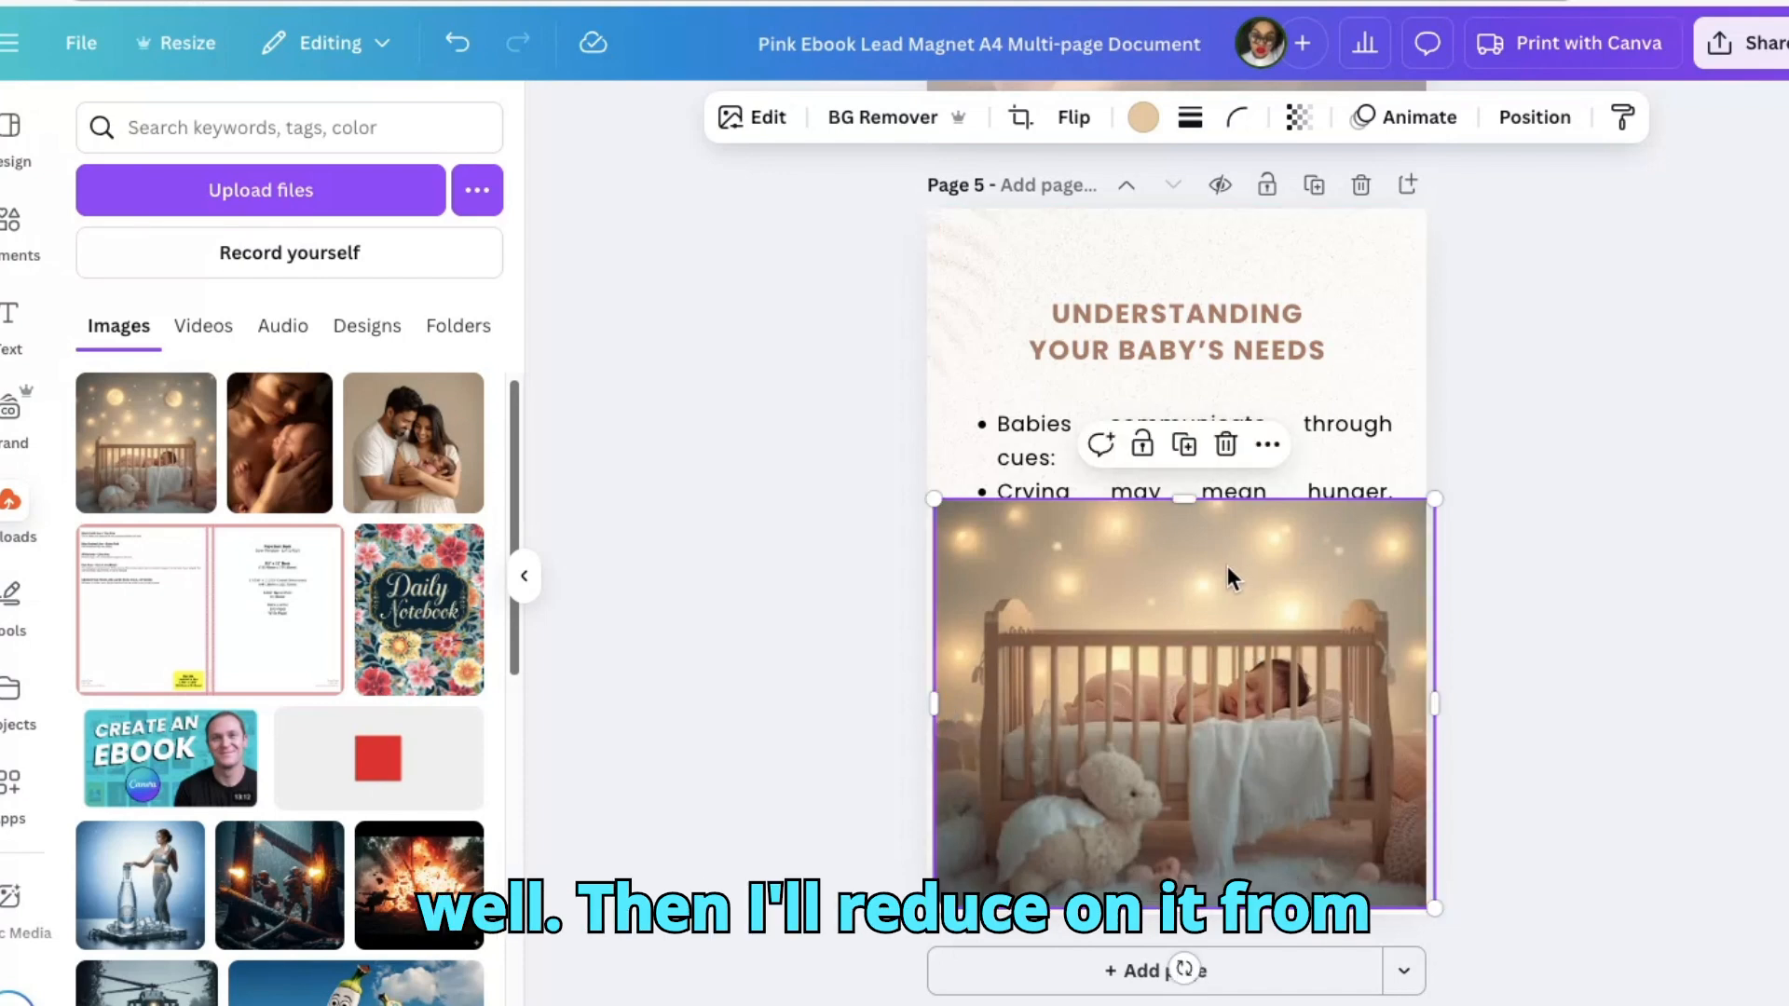
pyautogui.moveTo(1202, 500); pyautogui.dragTo(1202, 624)
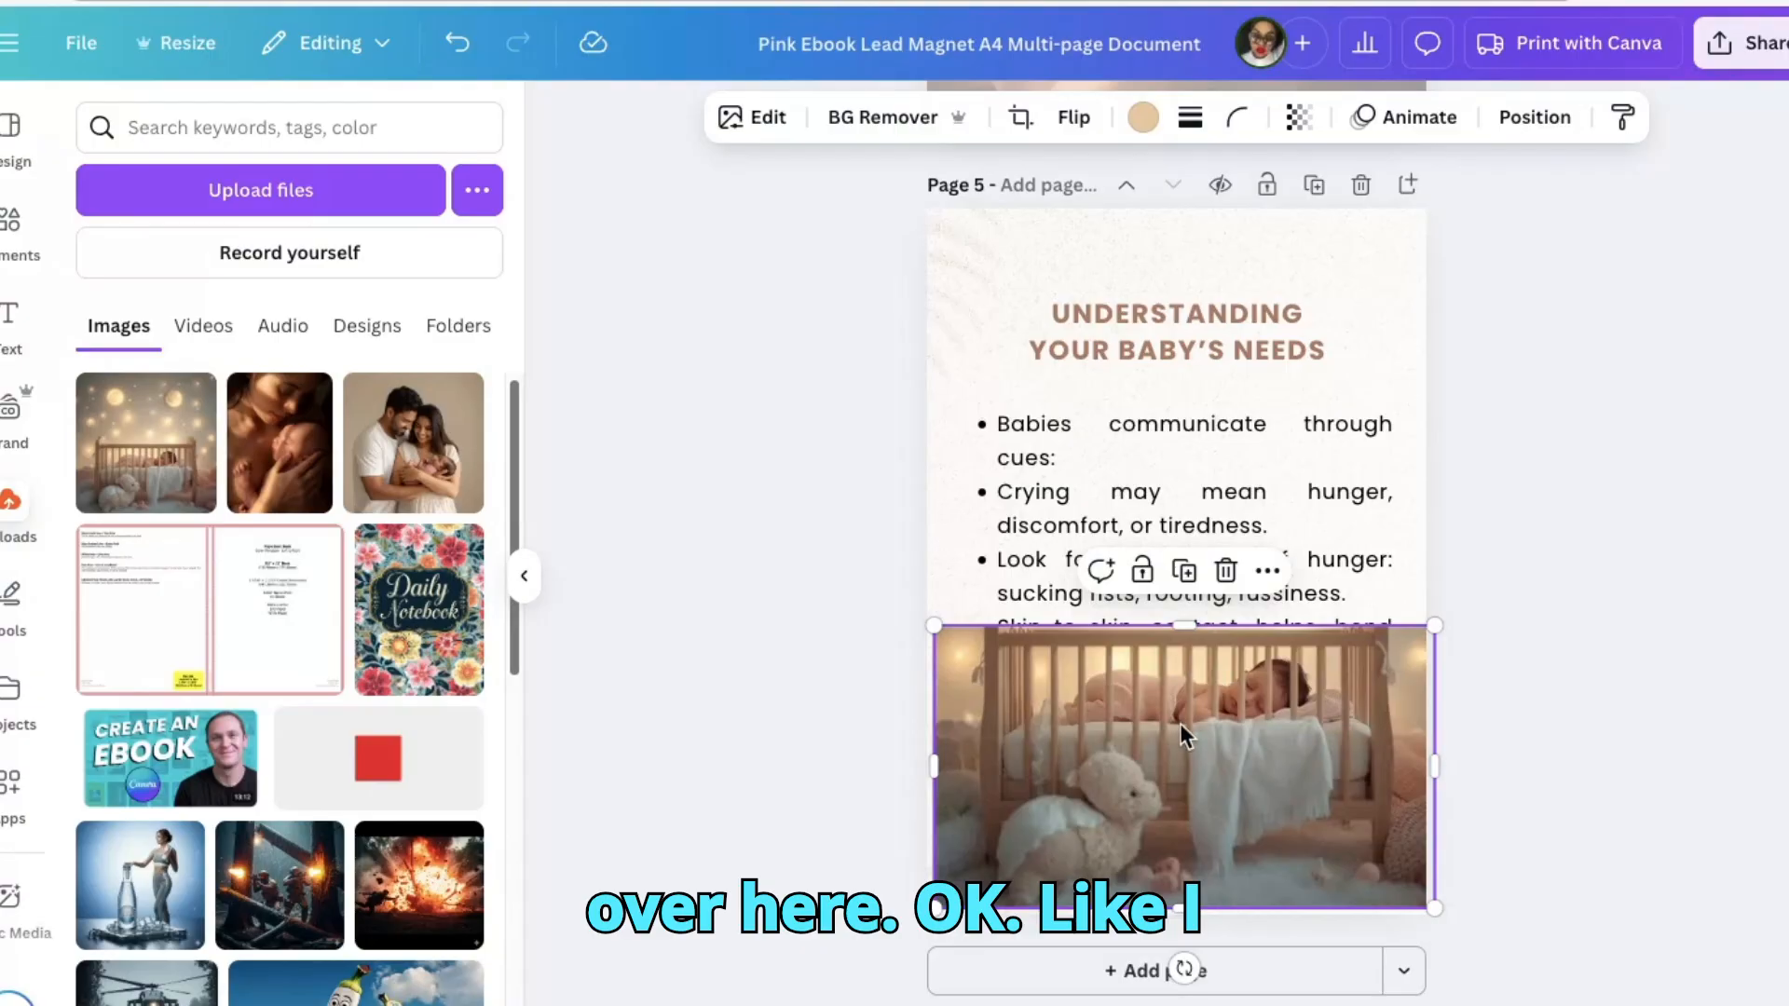
pyautogui.click(1530, 823)
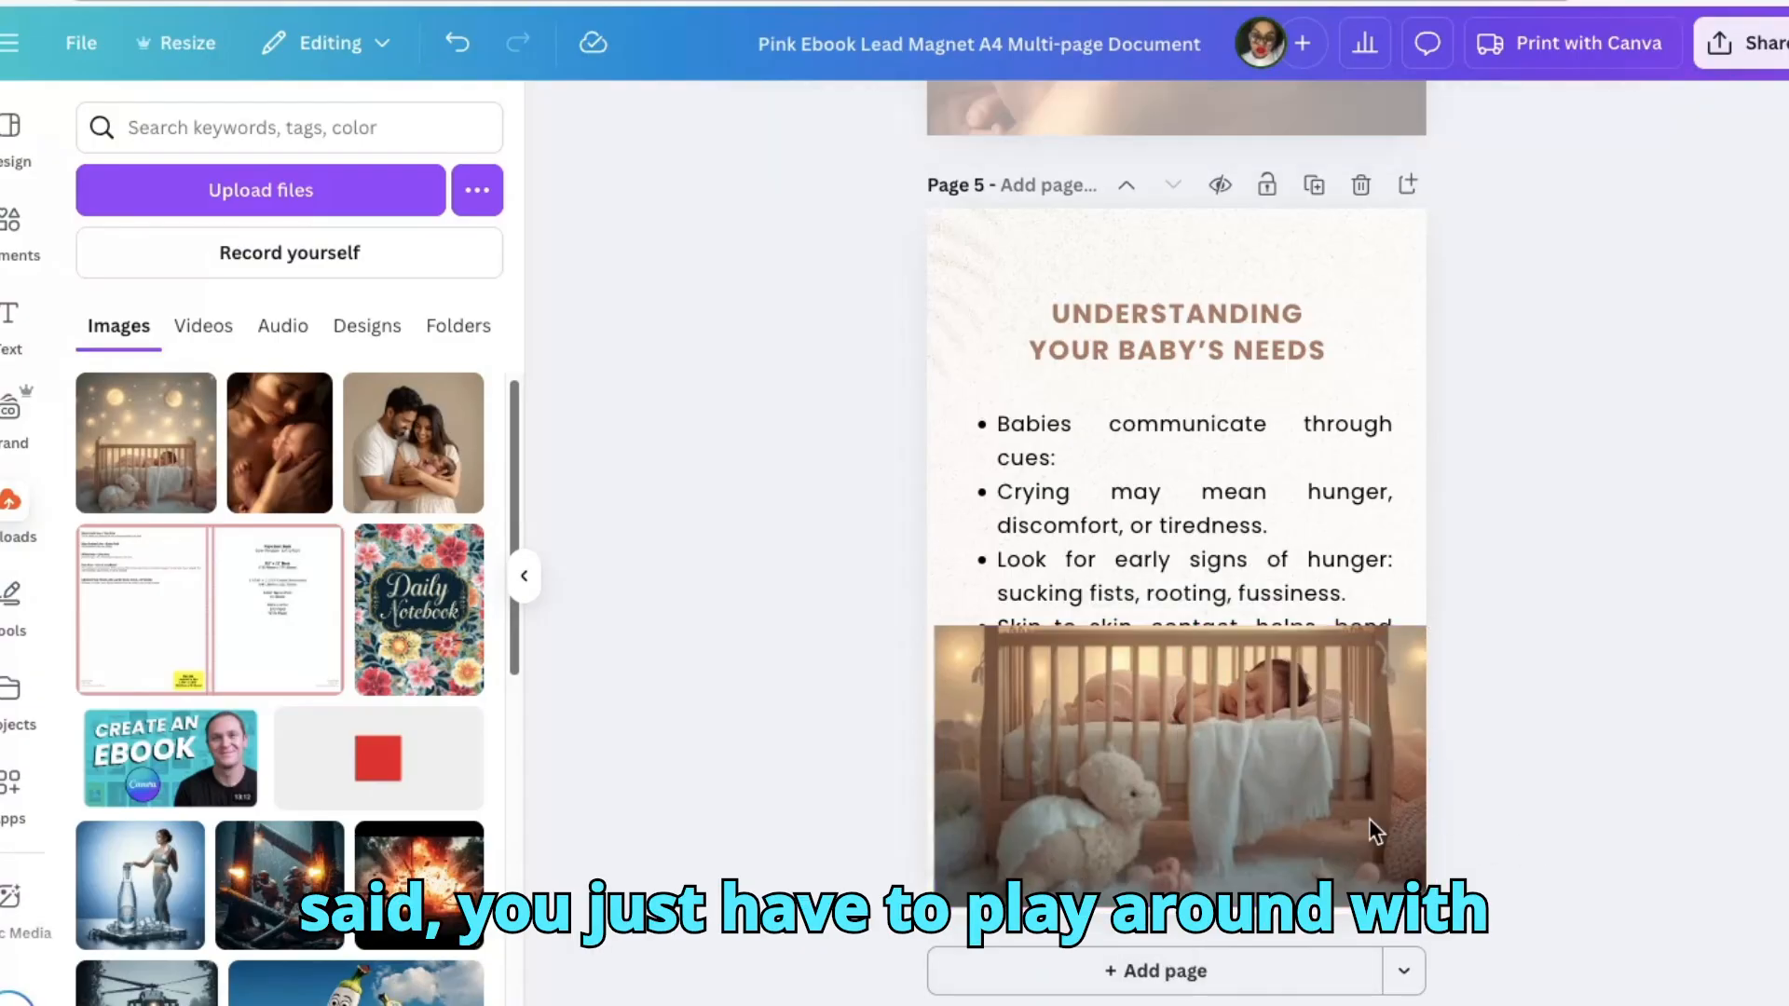
# Move the crib image below page 5's bullet list, flush with the page's sides, and crop a little more off its upper edge
pyautogui.click(1256, 809)
pyautogui.moveTo(1256, 811); pyautogui.dragTo(1260, 862)
pyautogui.click(1590, 774)
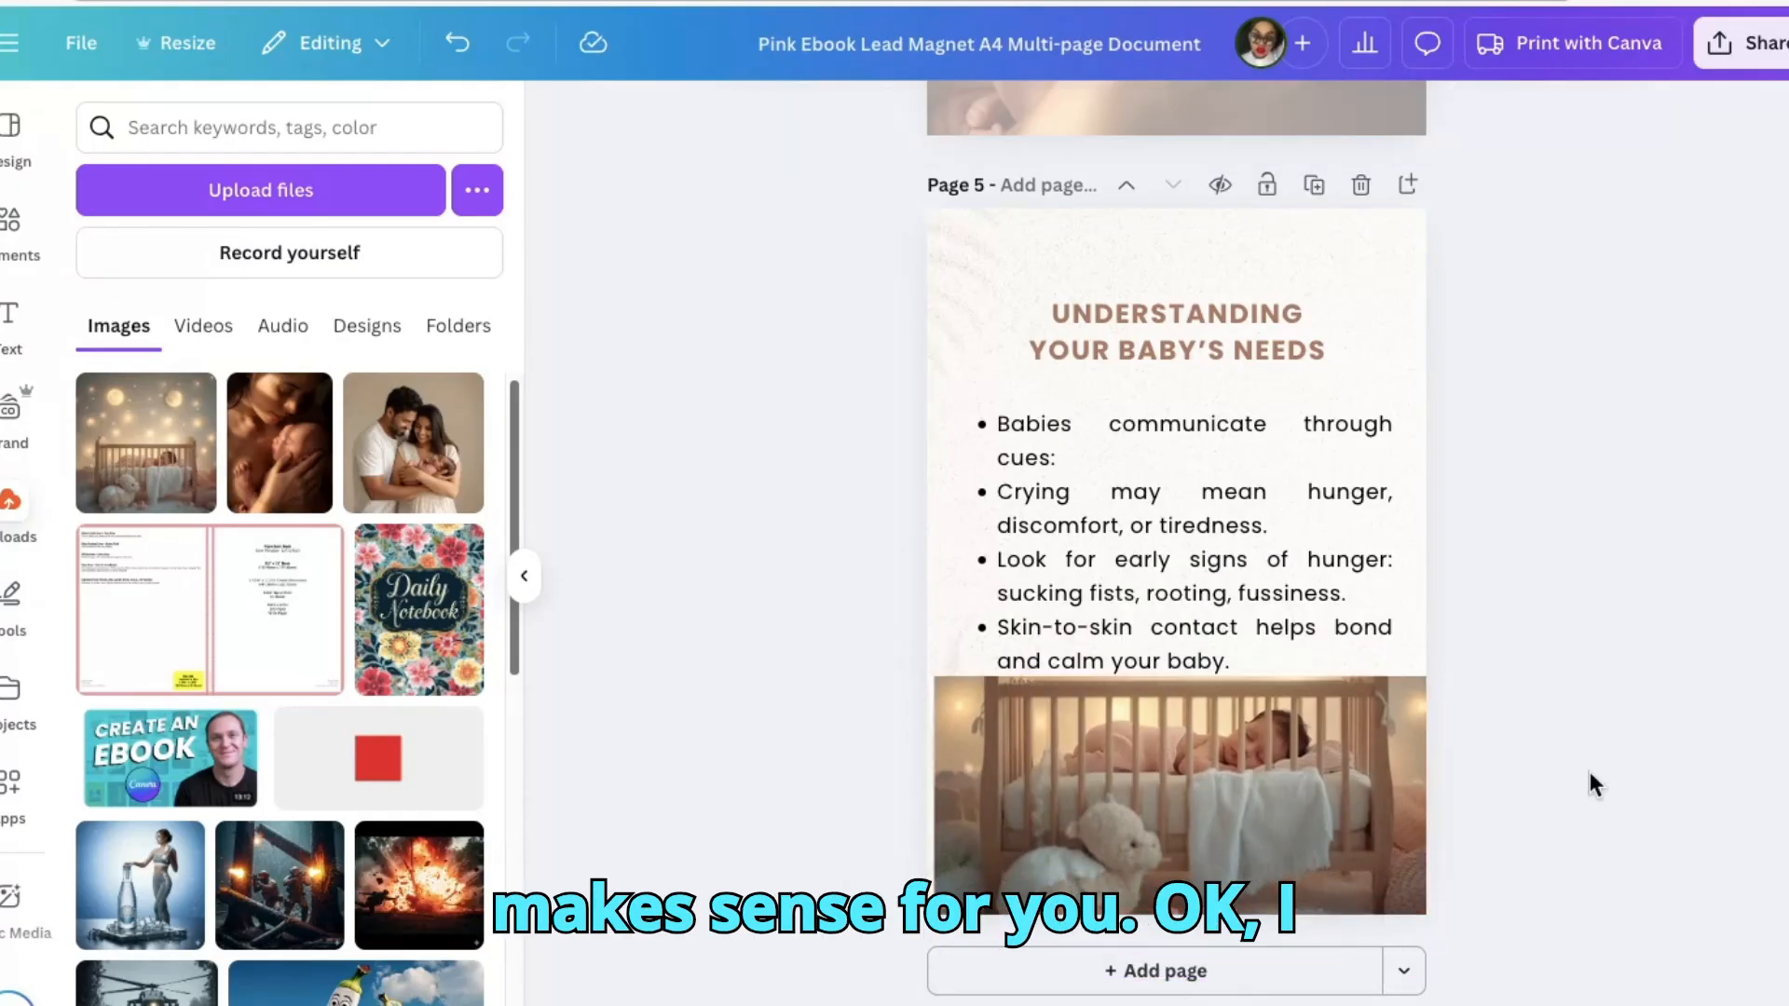
pyautogui.click(1245, 797)
pyautogui.moveTo(1243, 798); pyautogui.dragTo(1239, 800)
pyautogui.click(1558, 719)
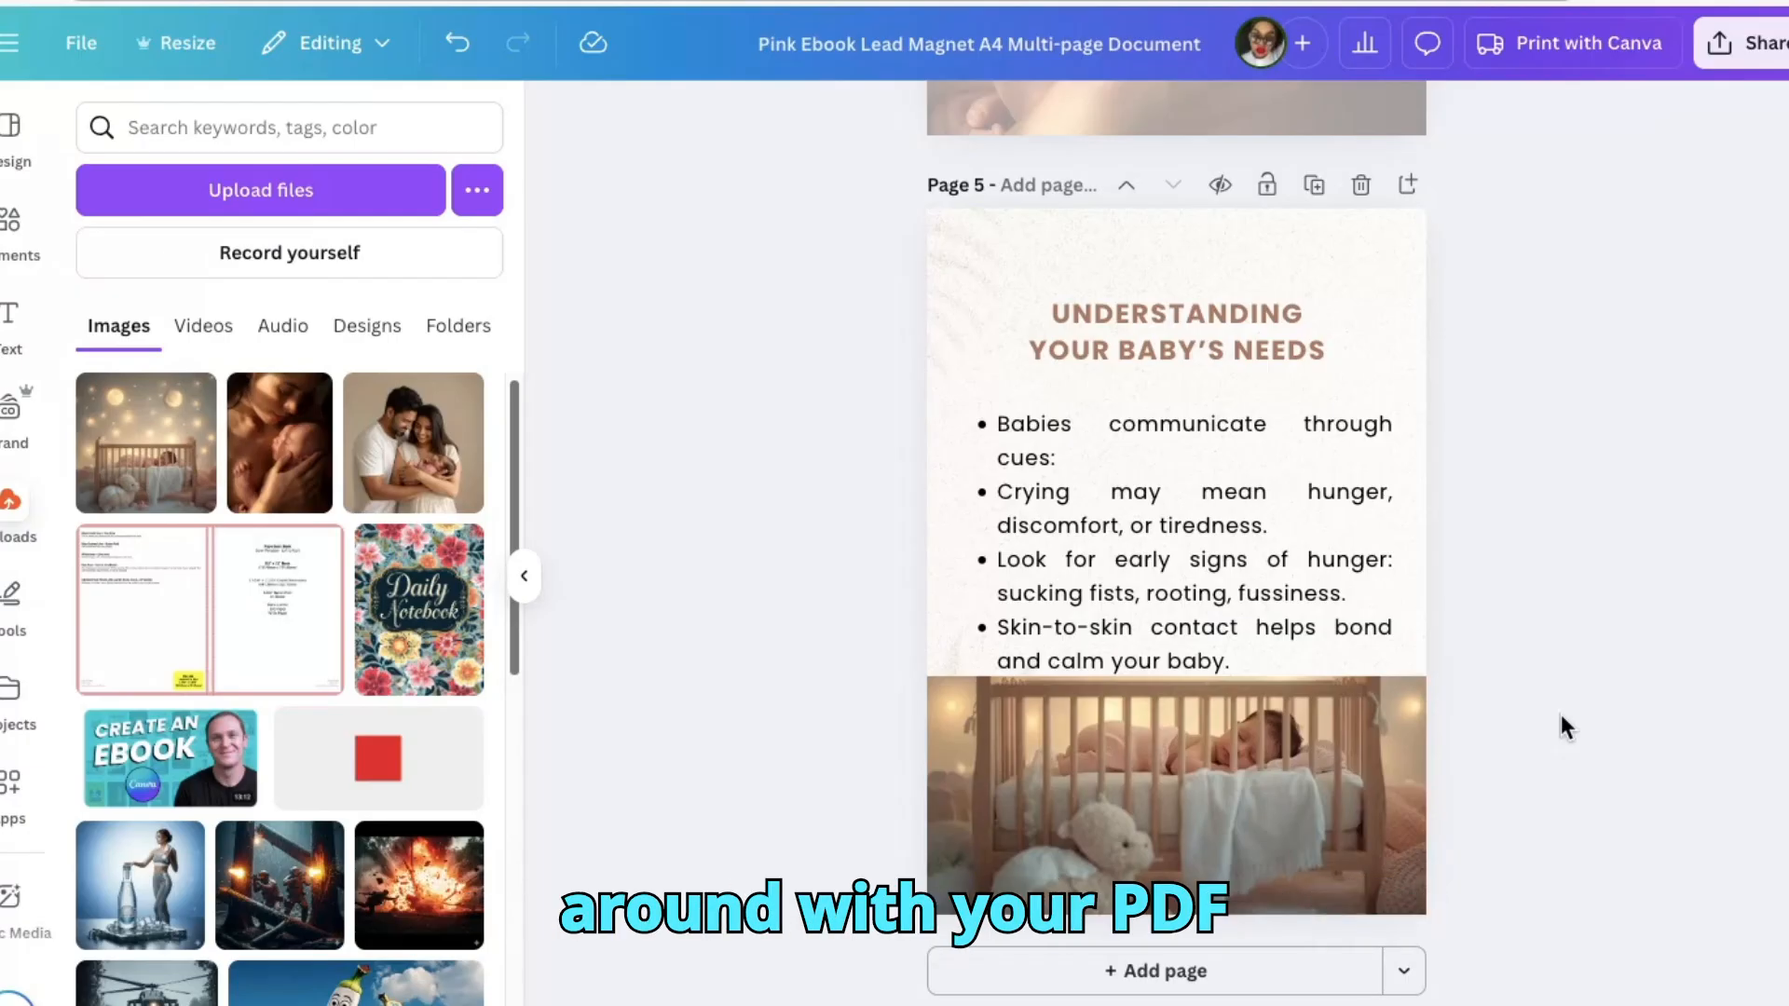
pyautogui.click(1222, 724)
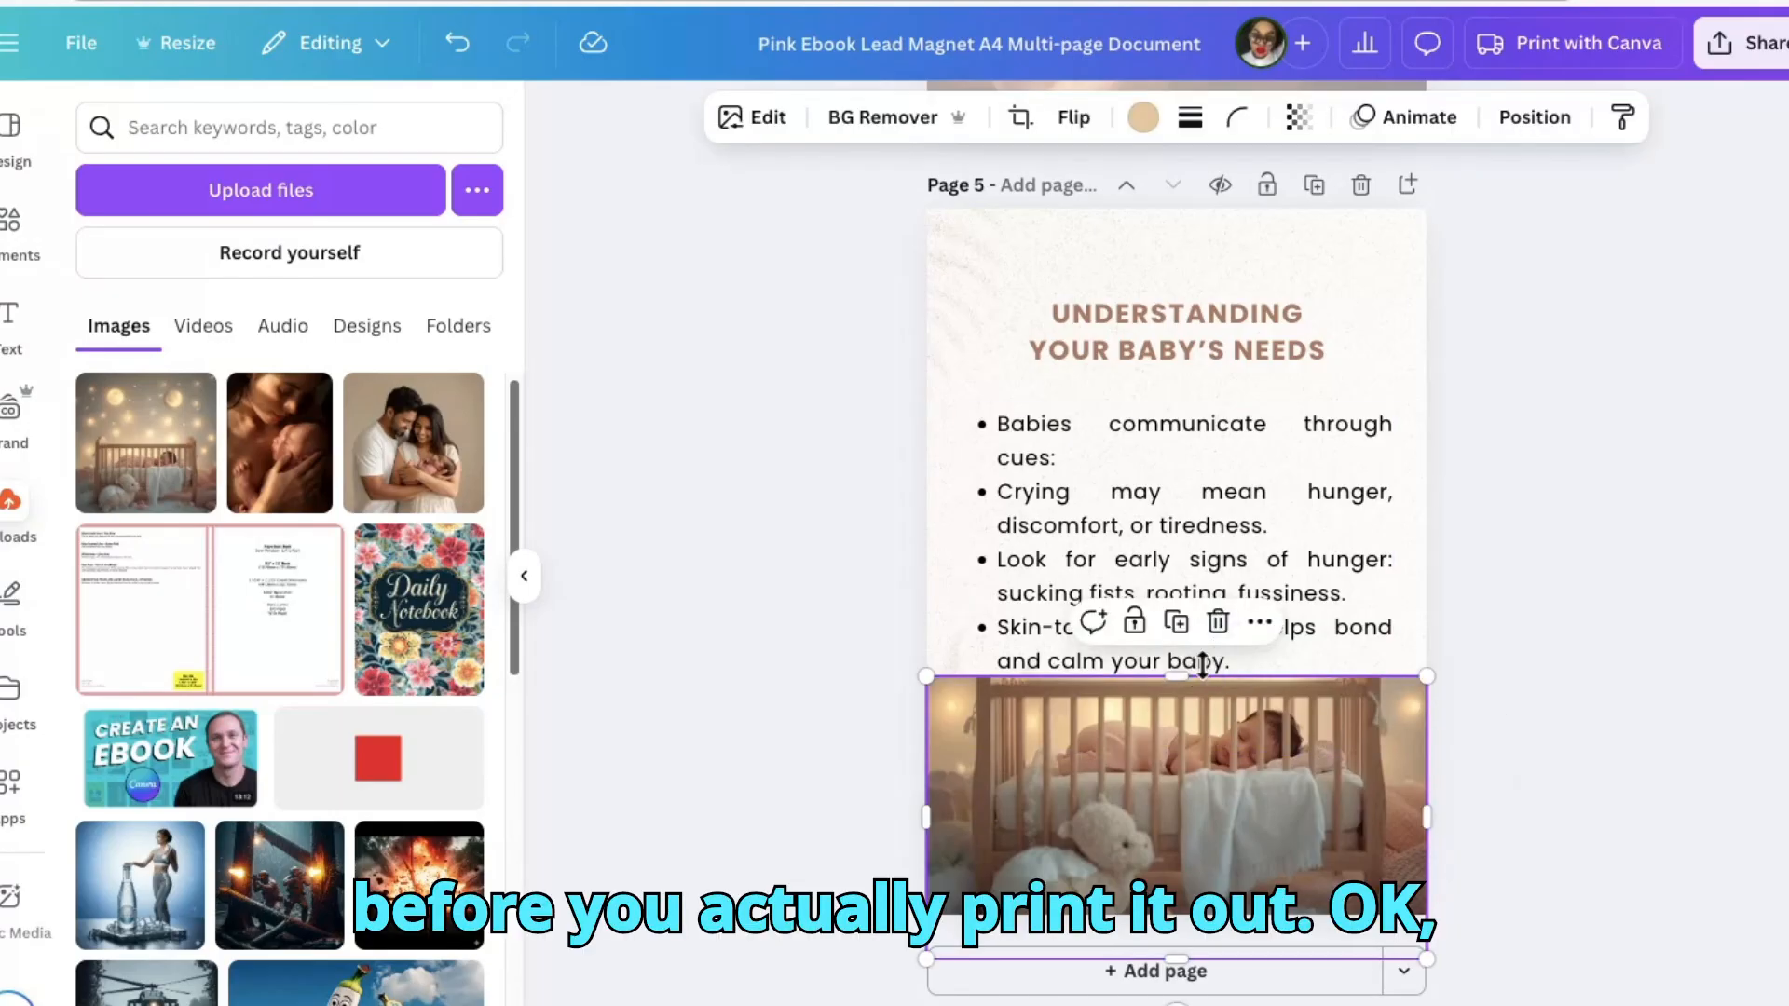
pyautogui.moveTo(1203, 665); pyautogui.dragTo(1203, 682)
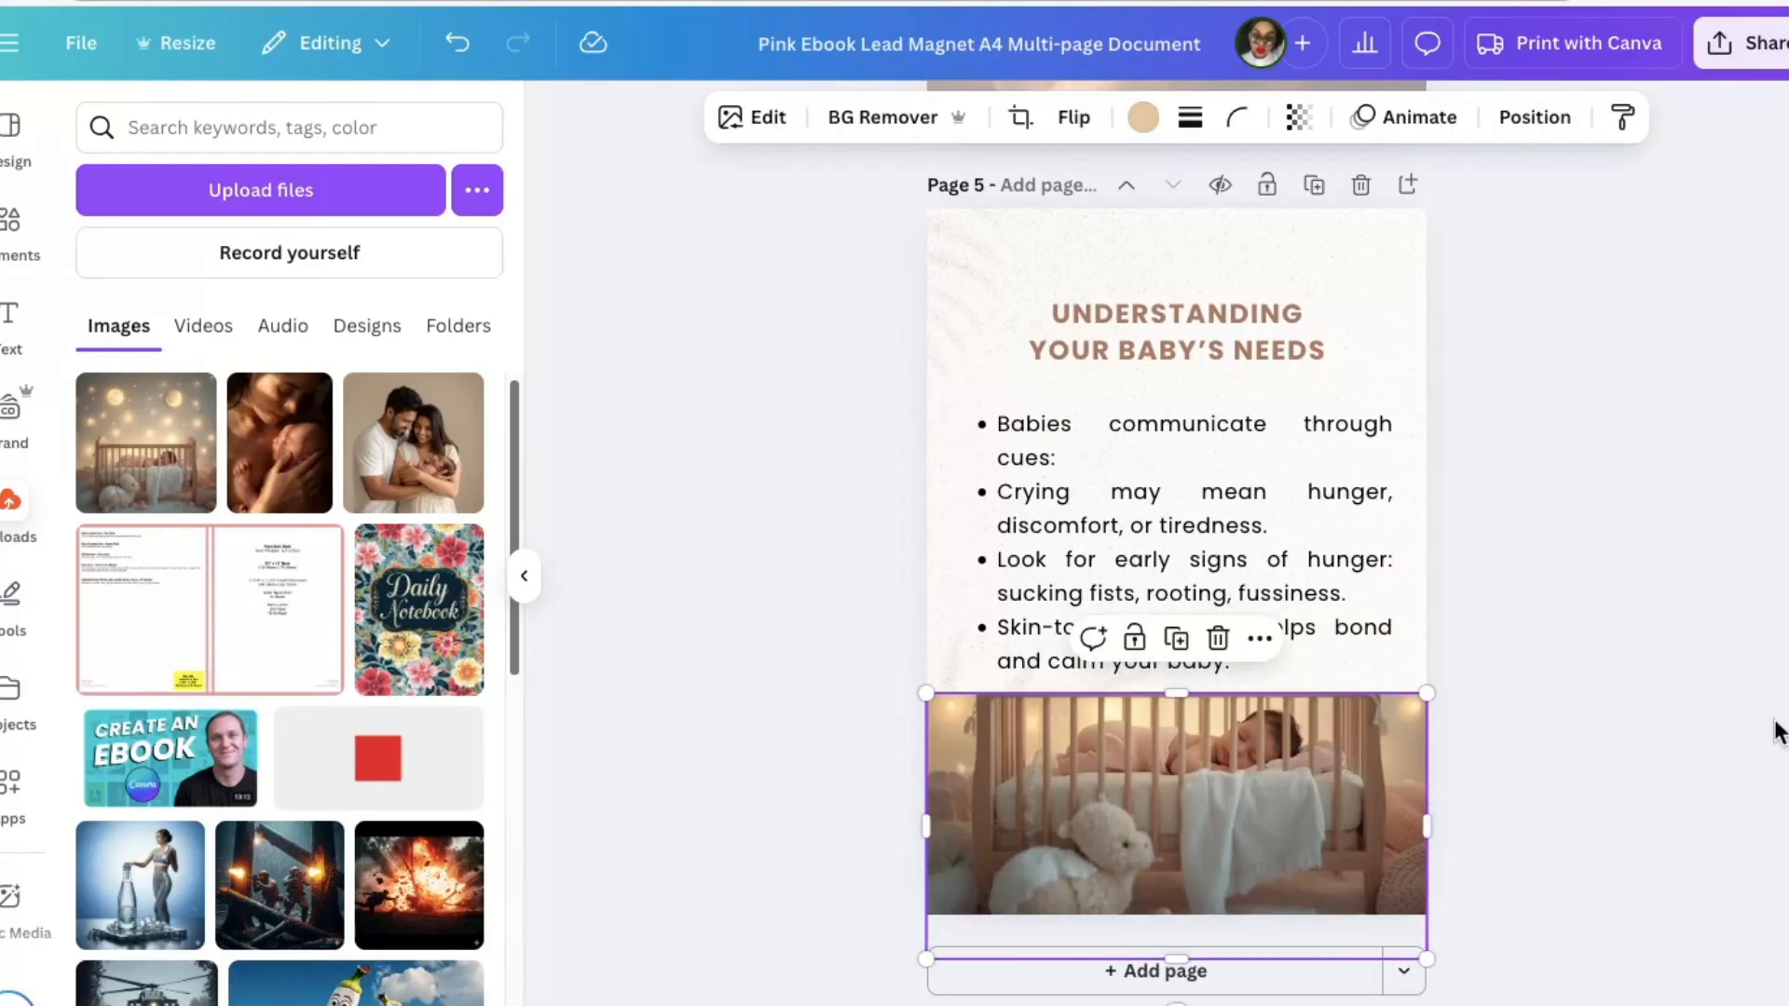
# Give page 1 the page title "Cover Page"
pyautogui.scroll(15, 1175, 559)
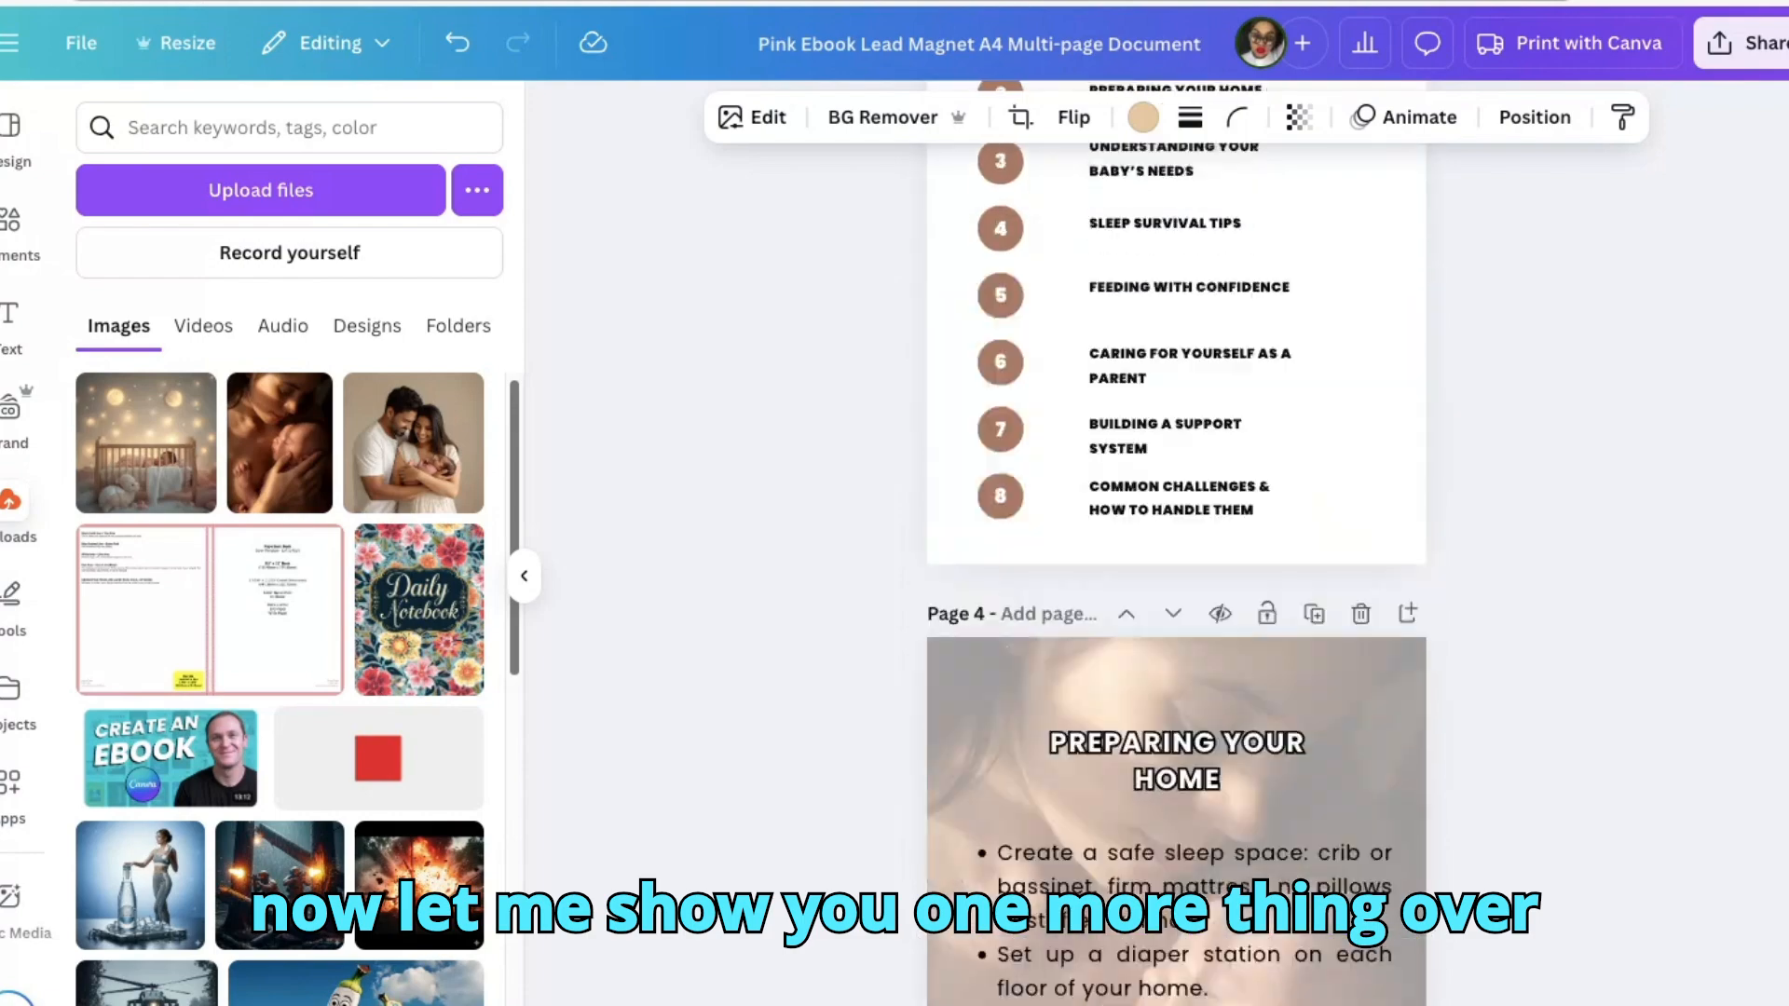
pyautogui.scroll(-8, 1175, 559)
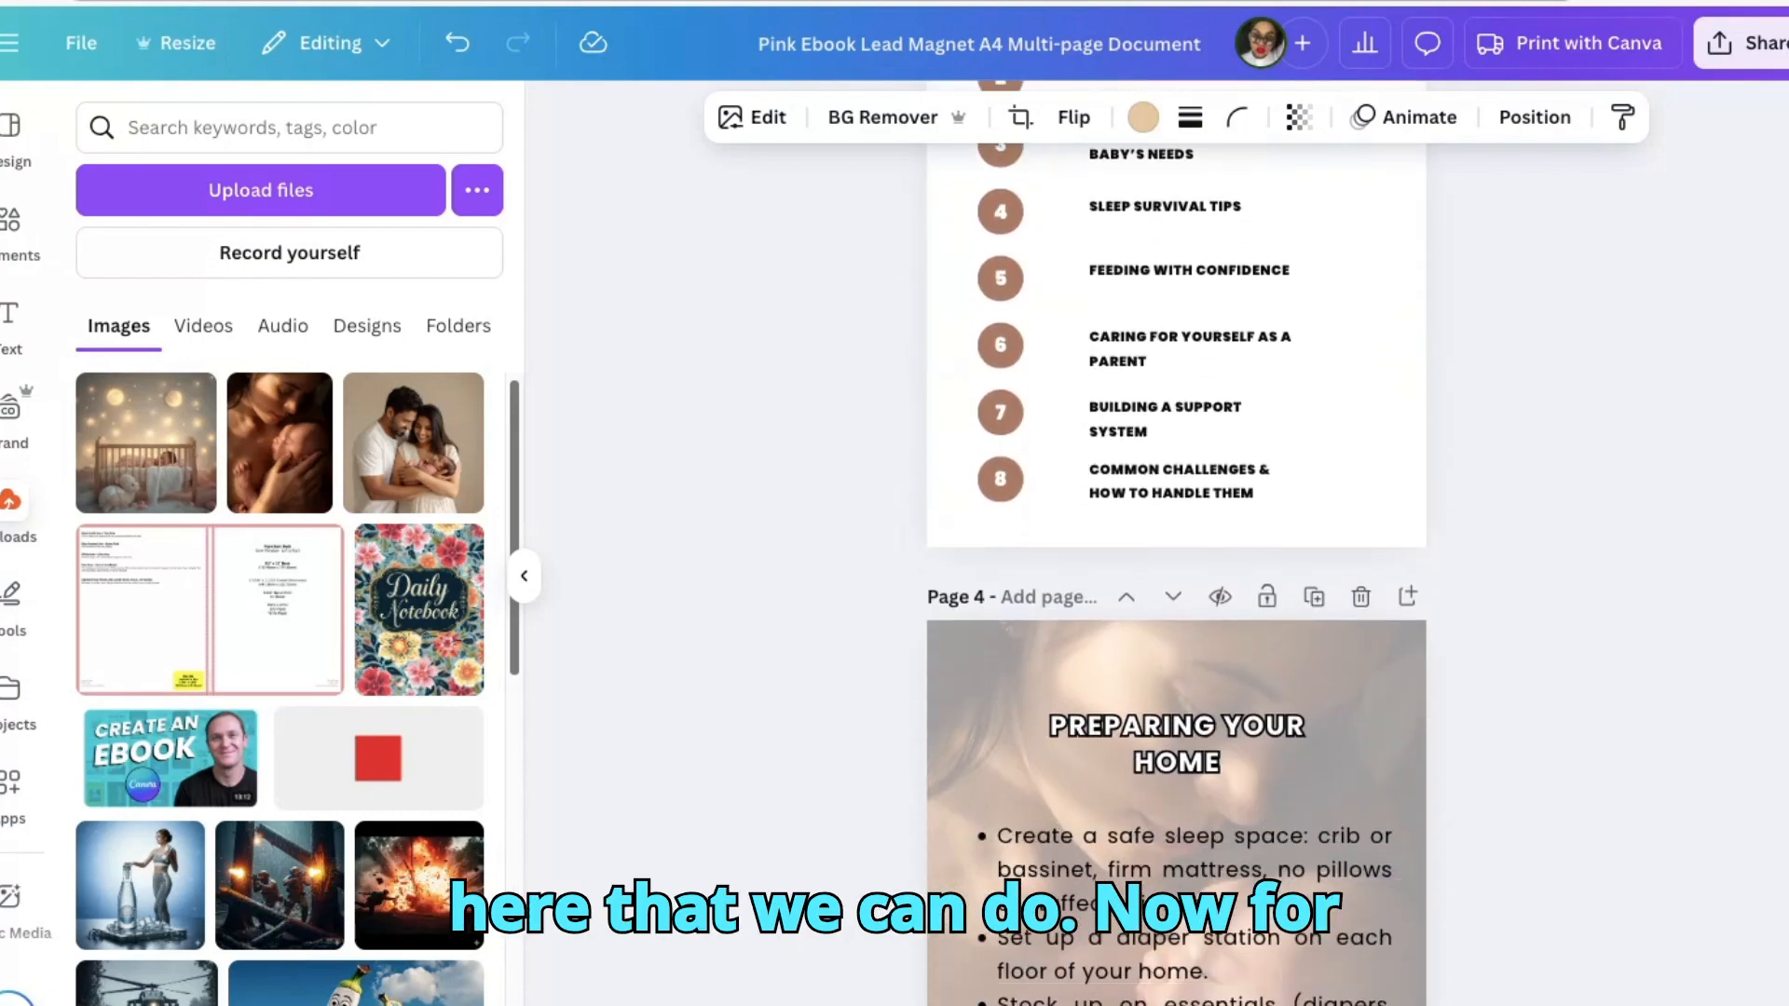
pyautogui.scroll(5, 1176, 559)
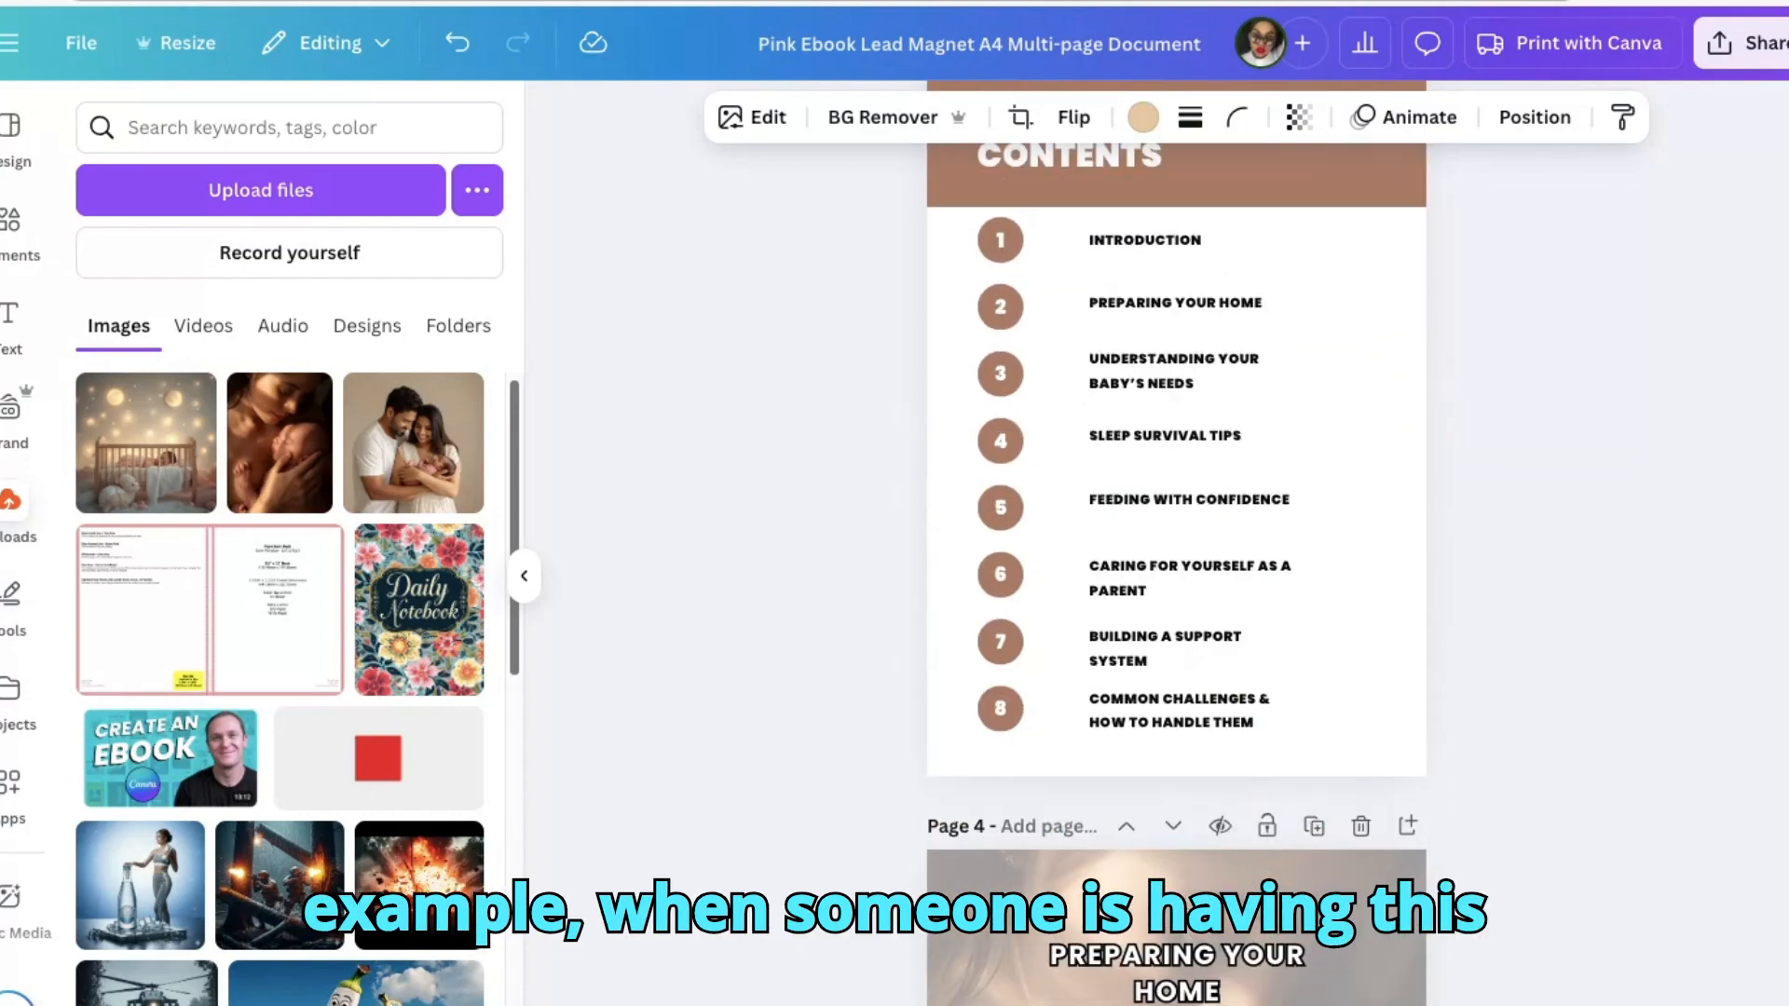
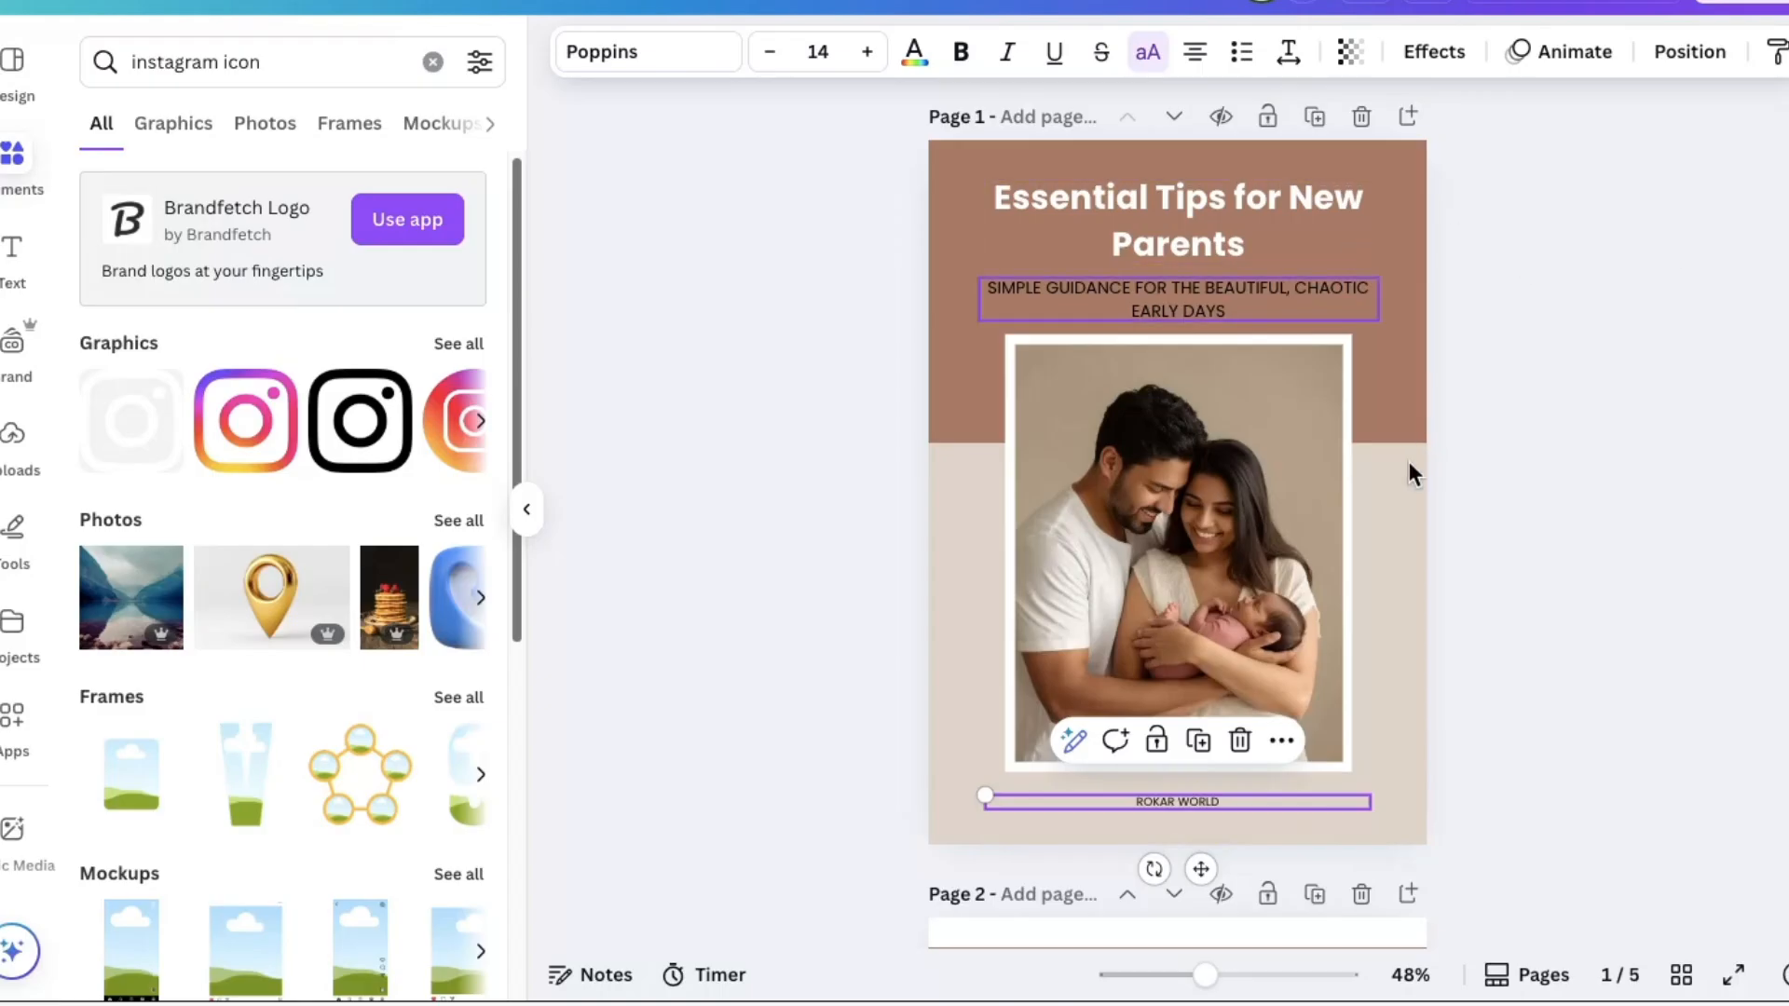
pyautogui.click(1010, 115)
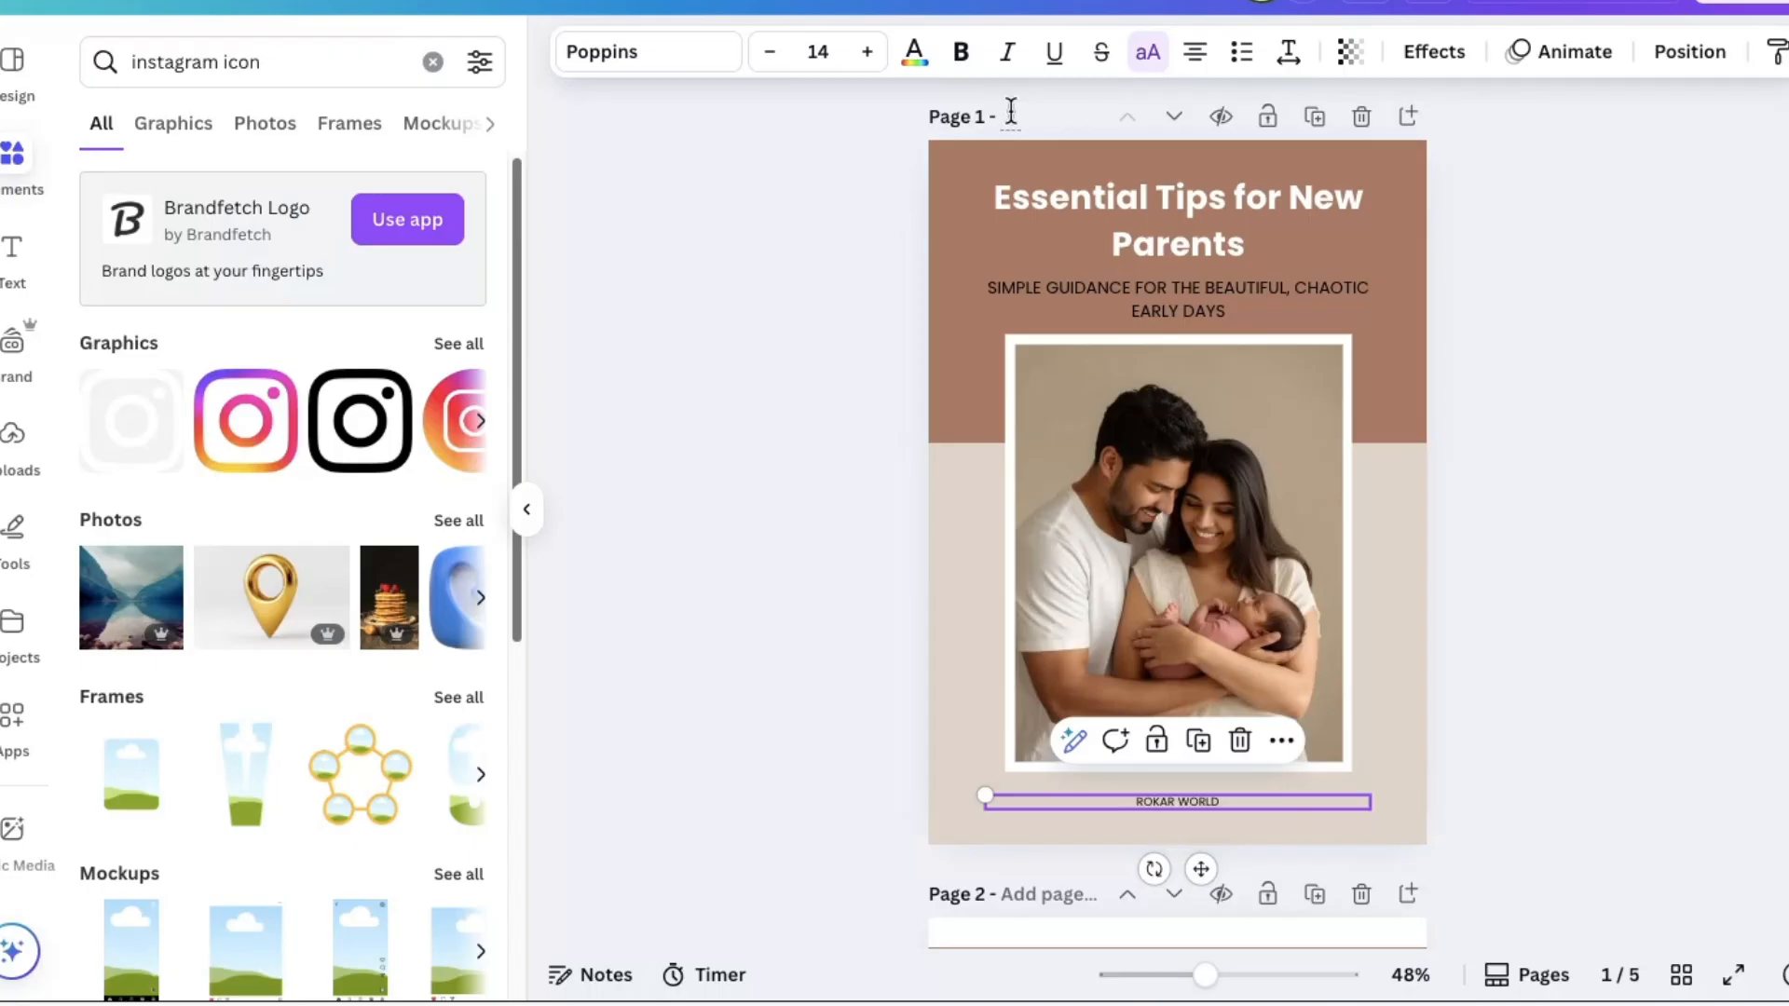
pyautogui.write('Cover Page')
# Give page 2 the page title "Introduction"
pyautogui.scroll(-6, 959, 181)
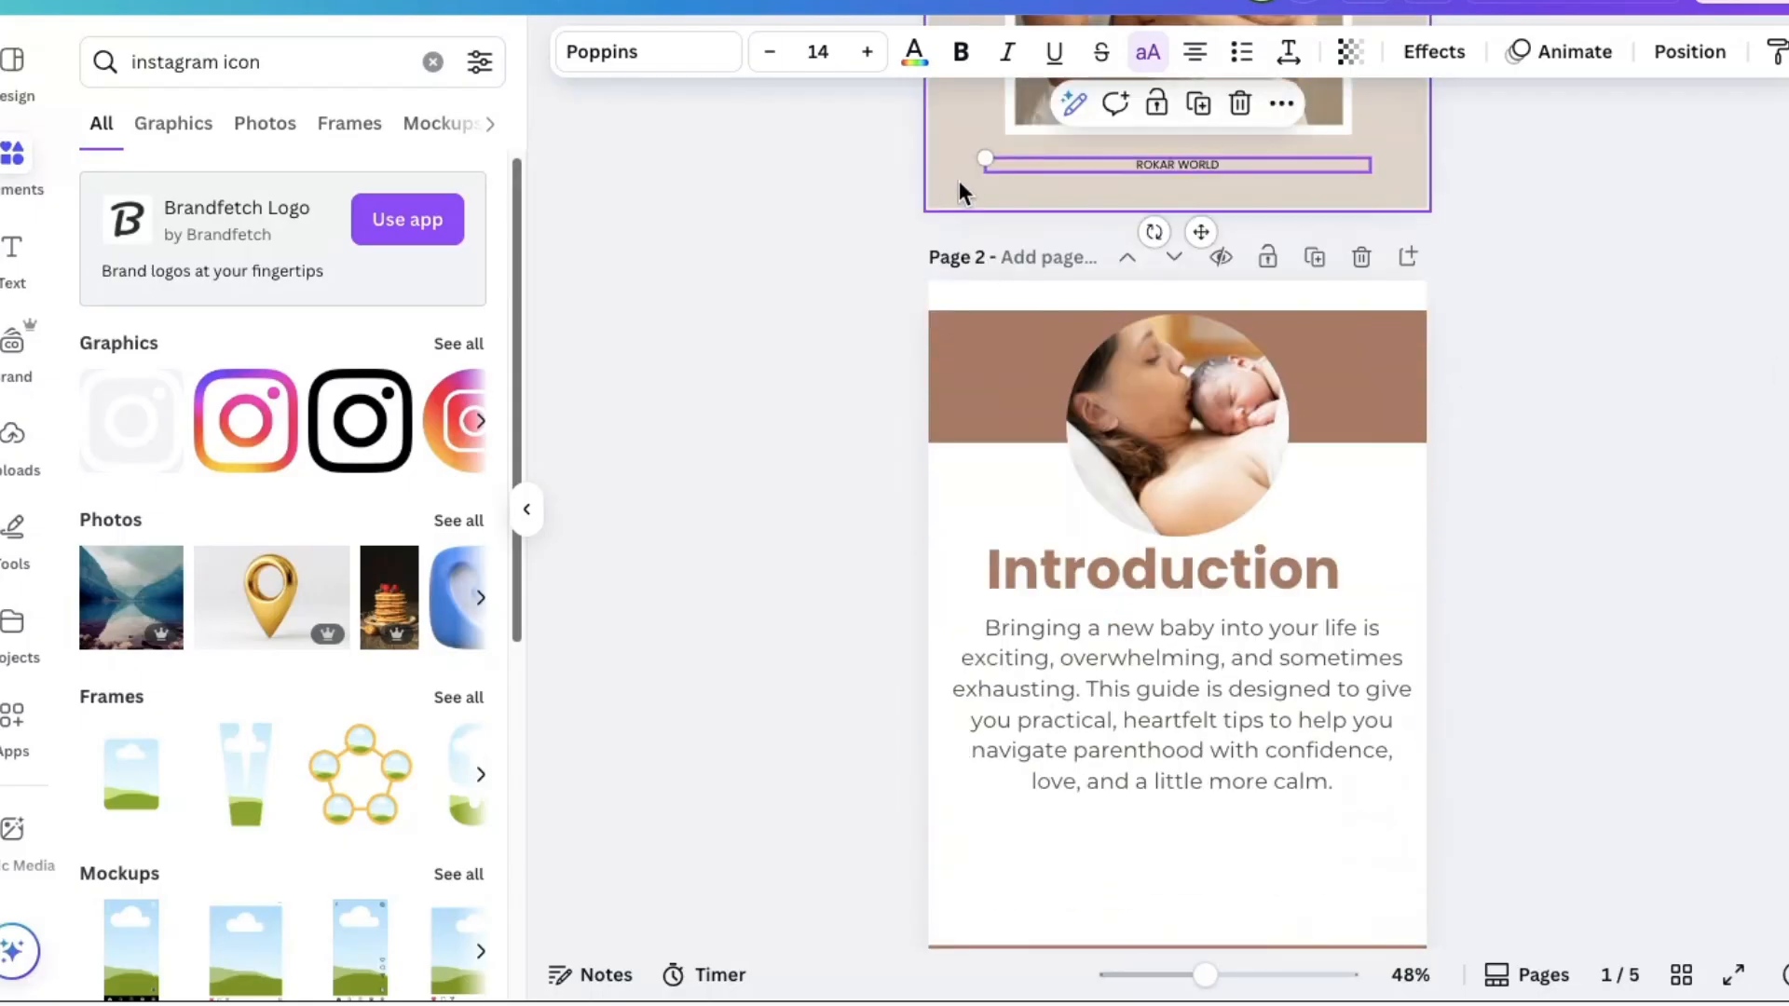
pyautogui.click(1019, 254)
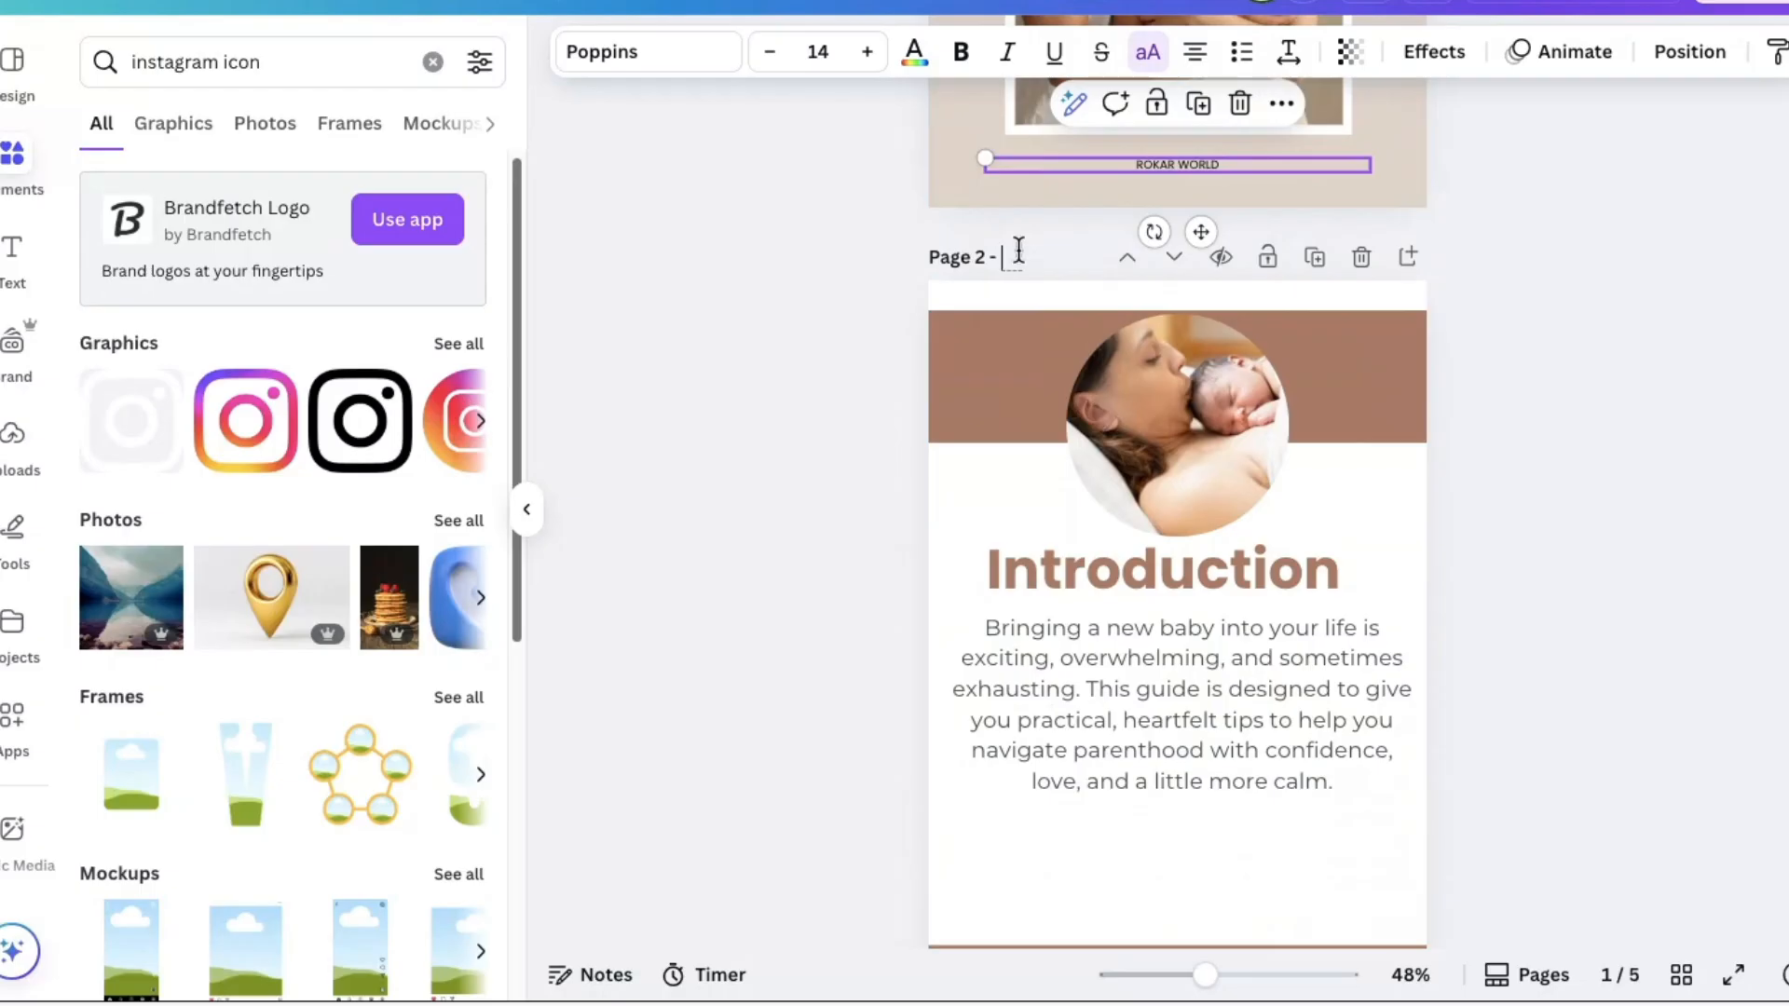
pyautogui.write('Intro')
pyautogui.write('ducti')
pyautogui.write('on')
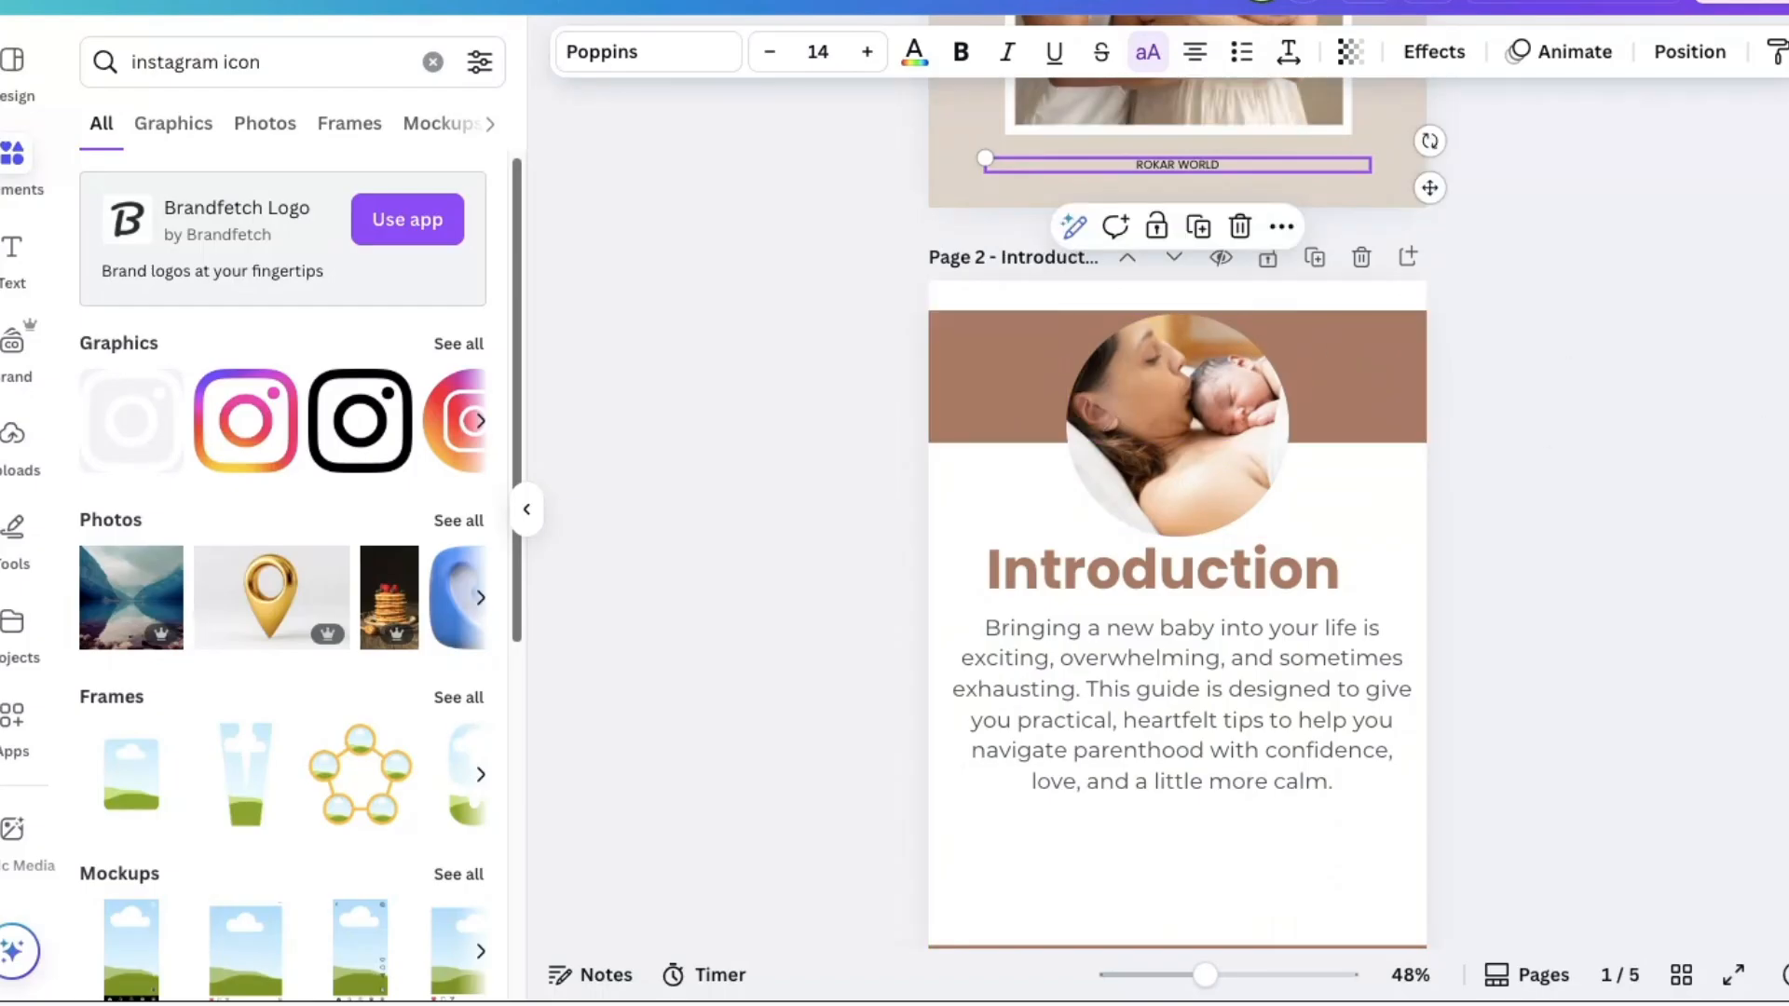
# Give page 3 the page title "Table contents"
pyautogui.scroll(-6, 1177, 513)
pyautogui.scroll(-1, 1178, 512)
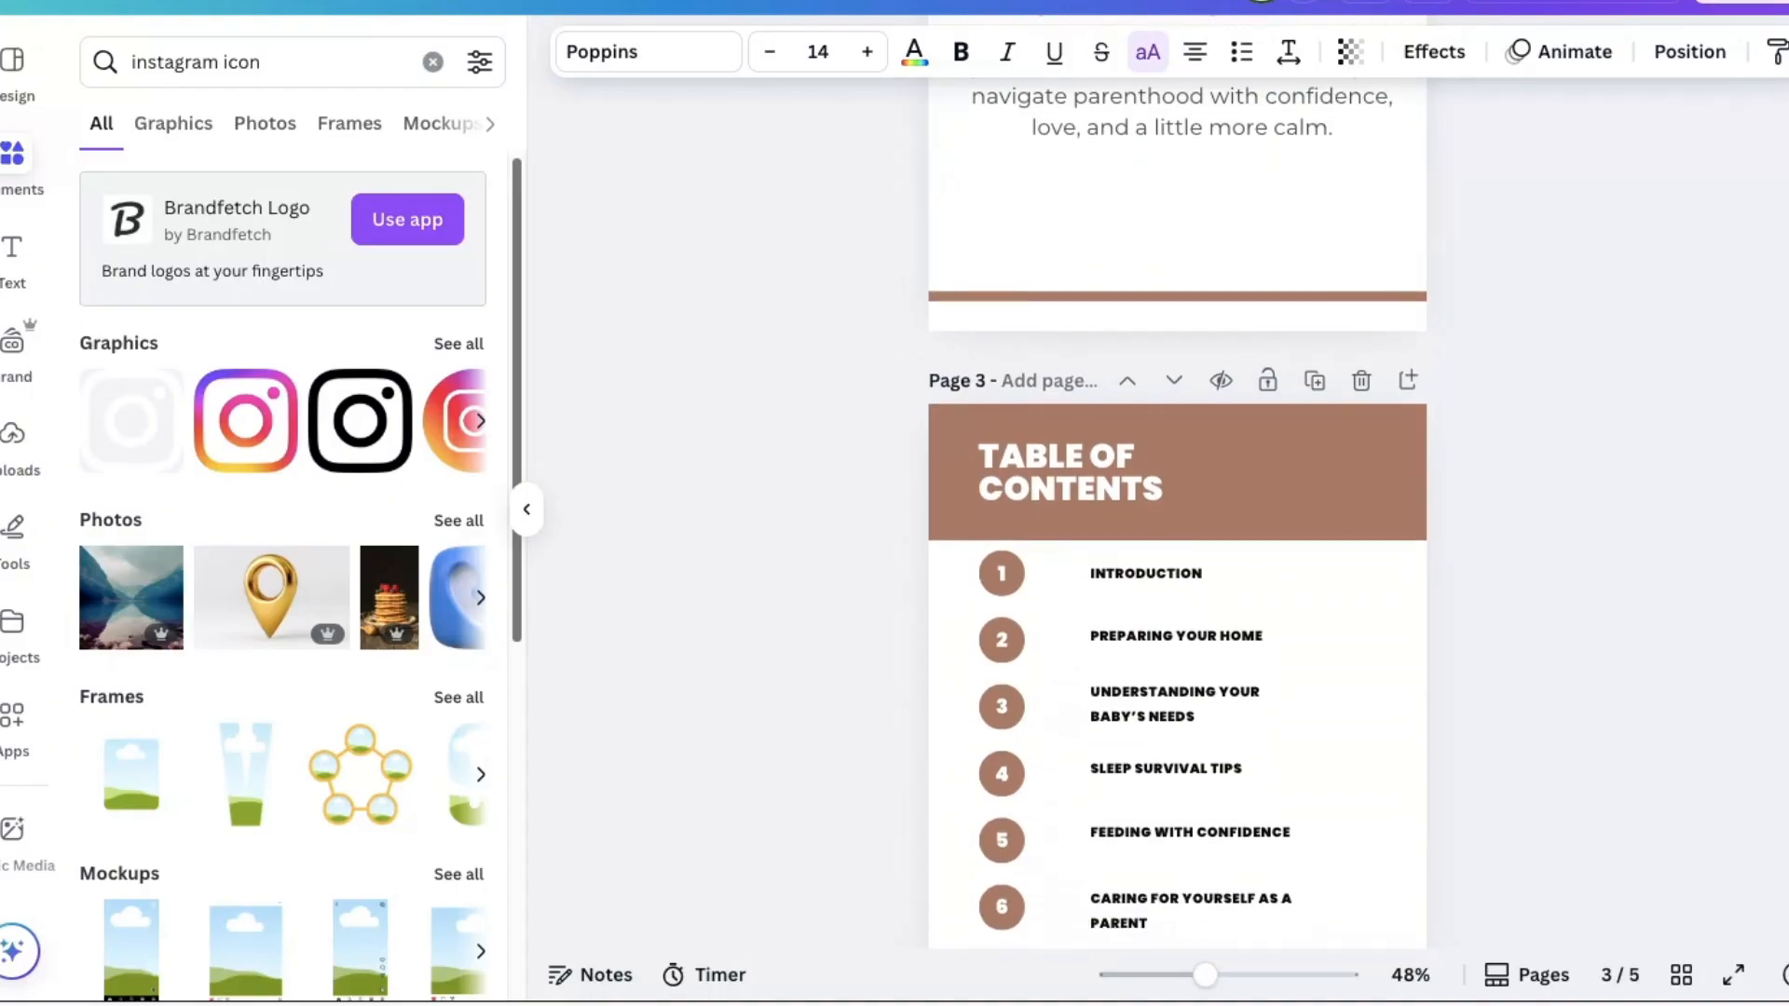
pyautogui.click(1051, 383)
pyautogui.write('Tab')
pyautogui.write('le')
pyautogui.write(' conten')
pyautogui.write('ts')
pyautogui.press('Return')
# Give page 4, "Preparing Your Home", the page title "Page 1"
pyautogui.scroll(-8, 948, 442)
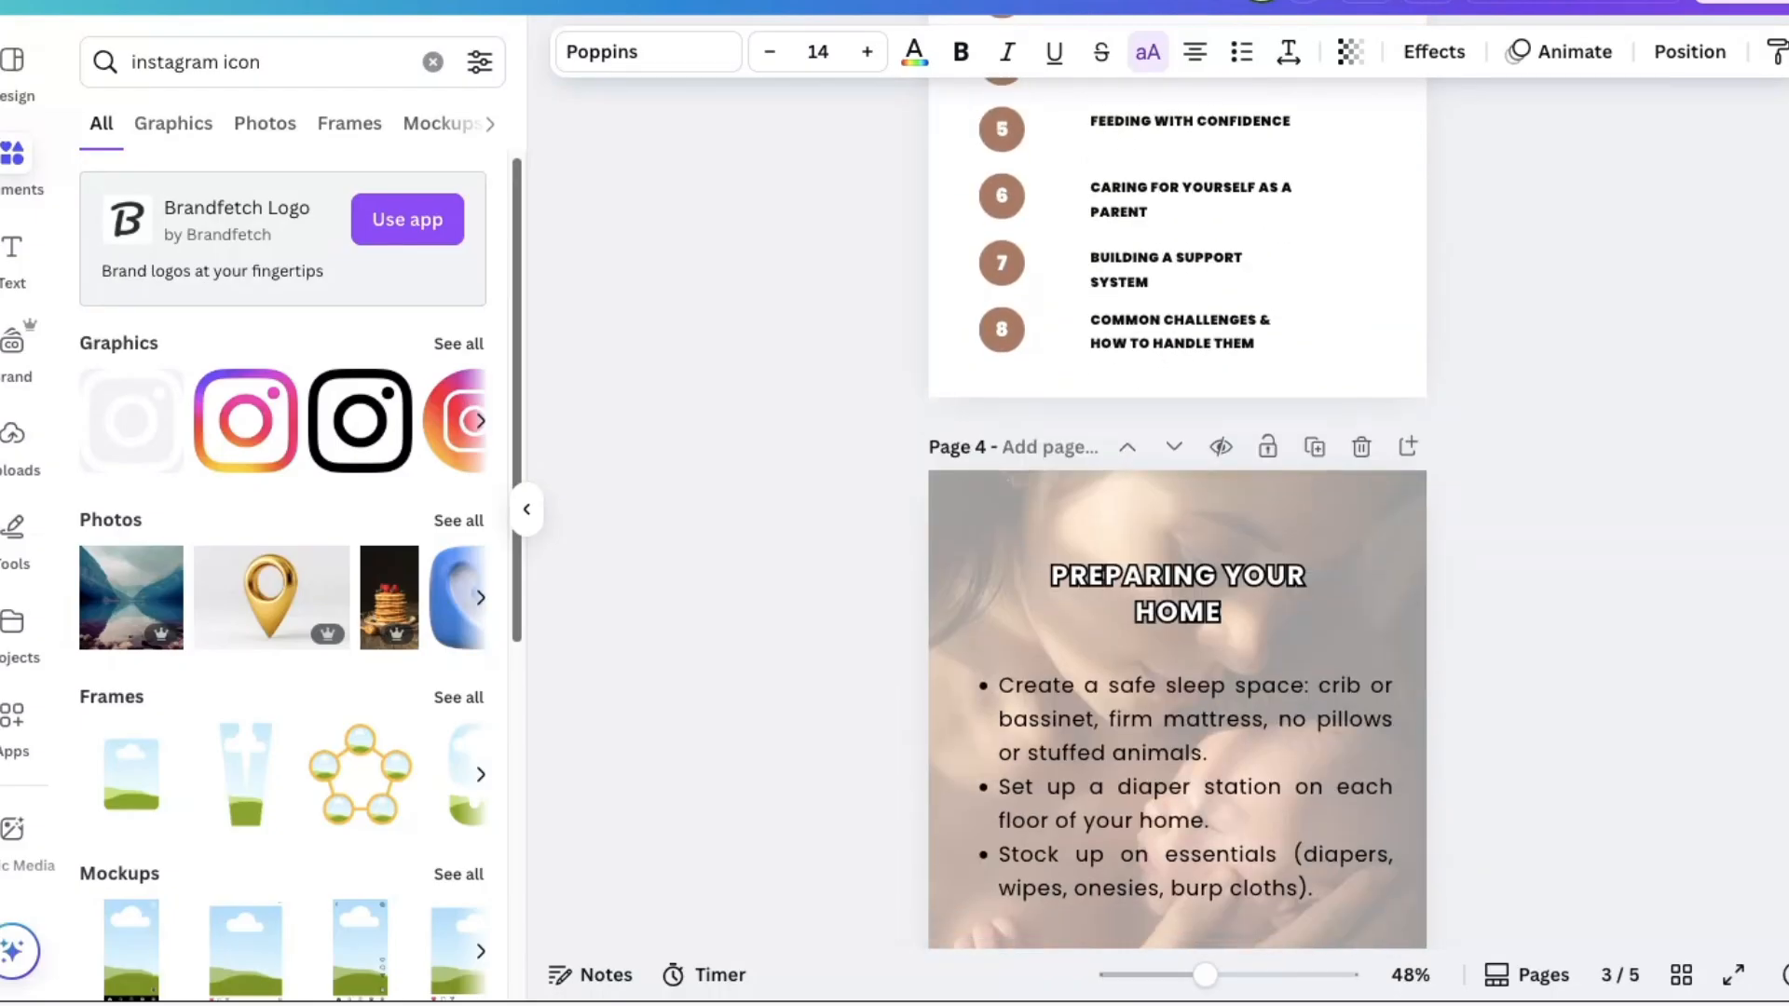
pyautogui.click(1019, 427)
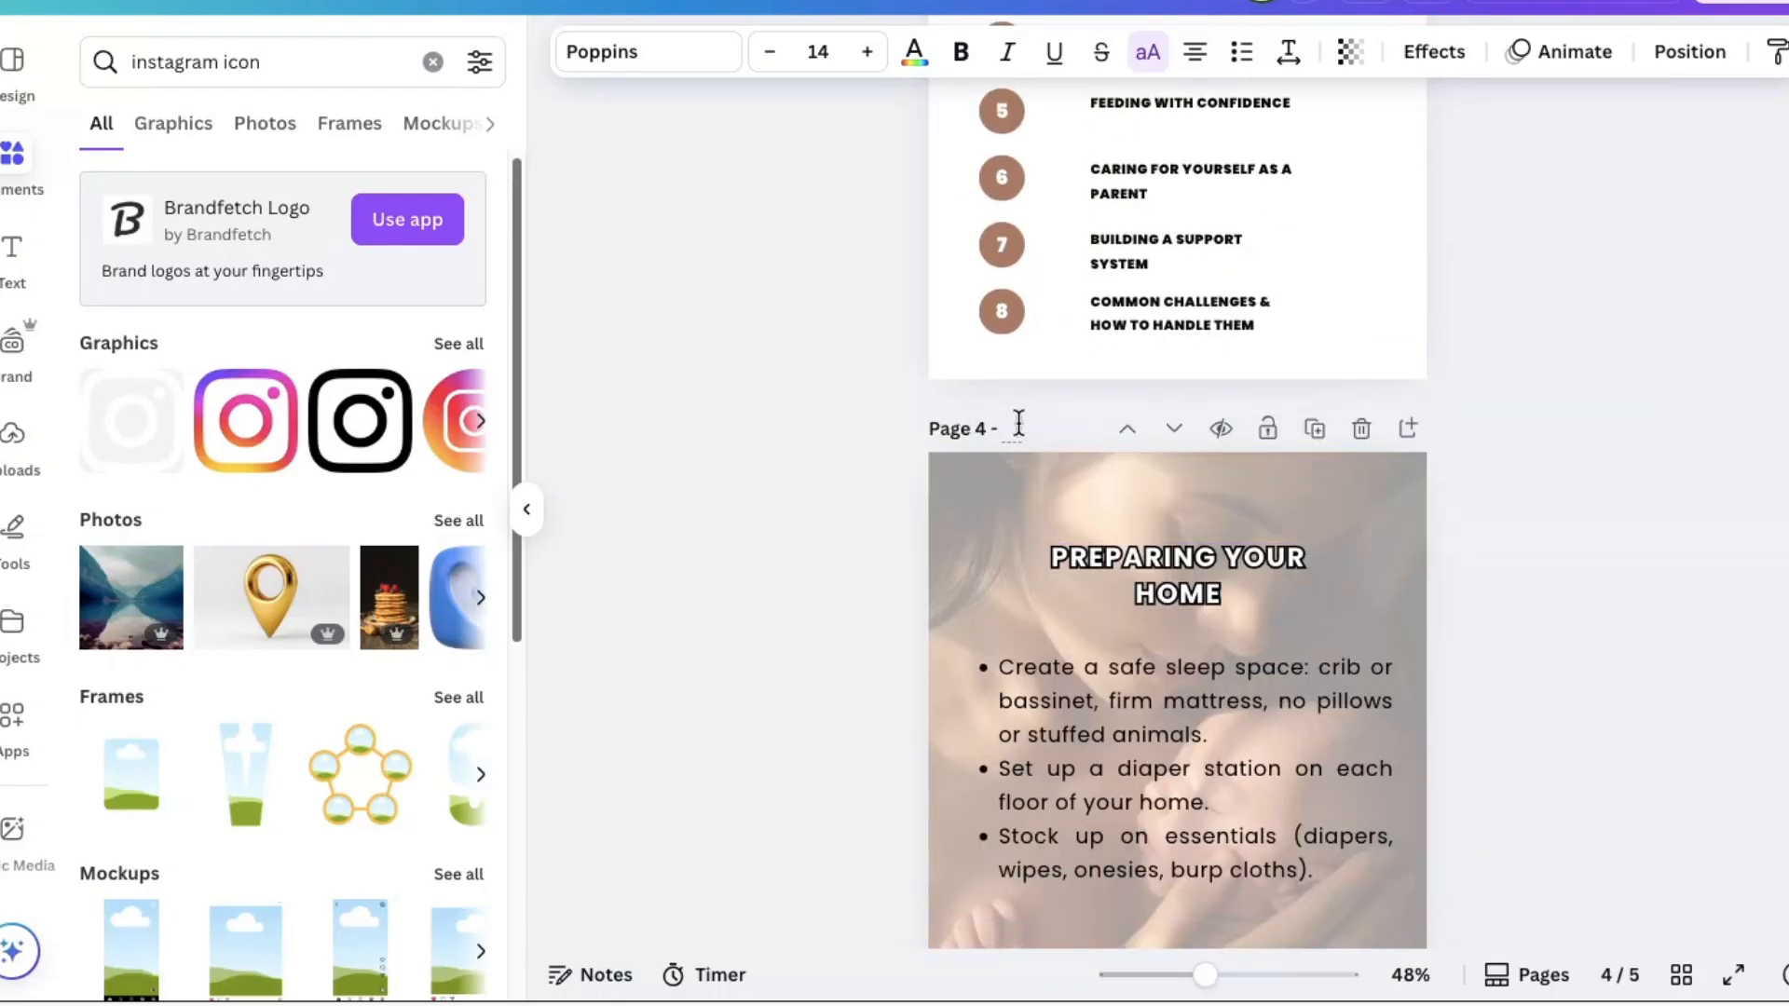
pyautogui.write('Page 1')
# Give page 5, "Understanding Your Baby's Needs", the page title "Page 2"
pyautogui.scroll(-10, 1263, 368)
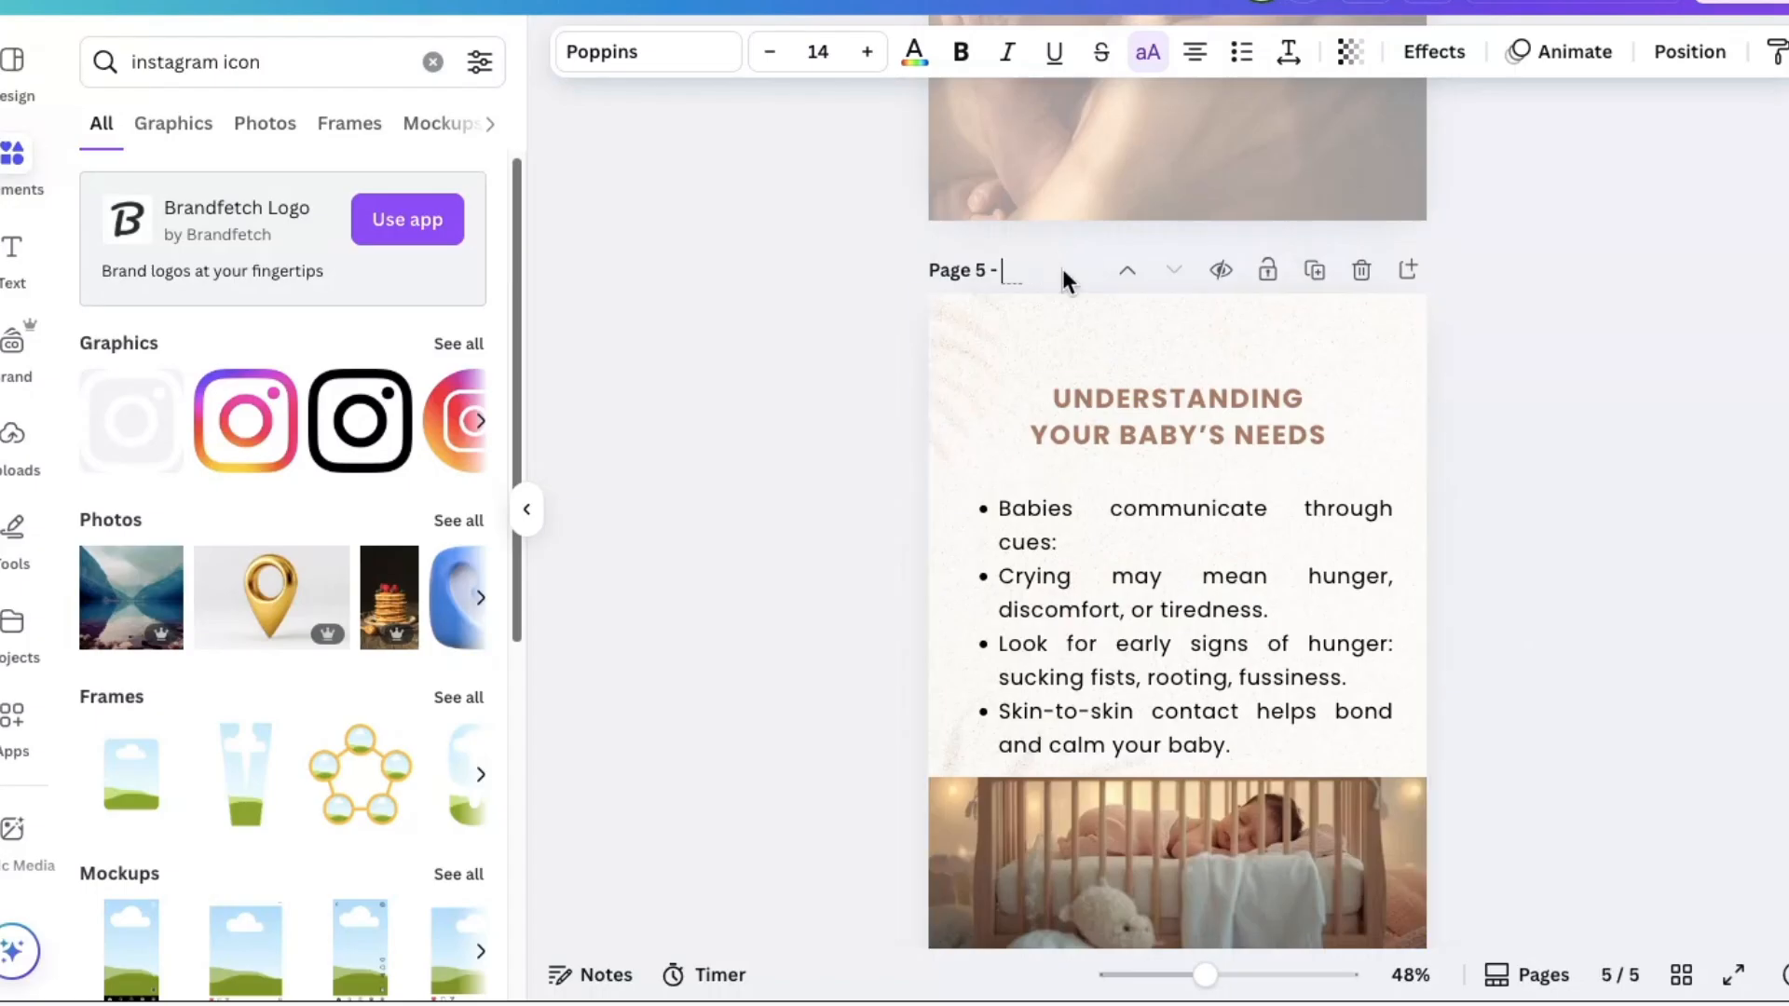
pyautogui.write('Page 2')
pyautogui.scroll(-2, 1177, 503)
pyautogui.scroll(4, 1177, 503)
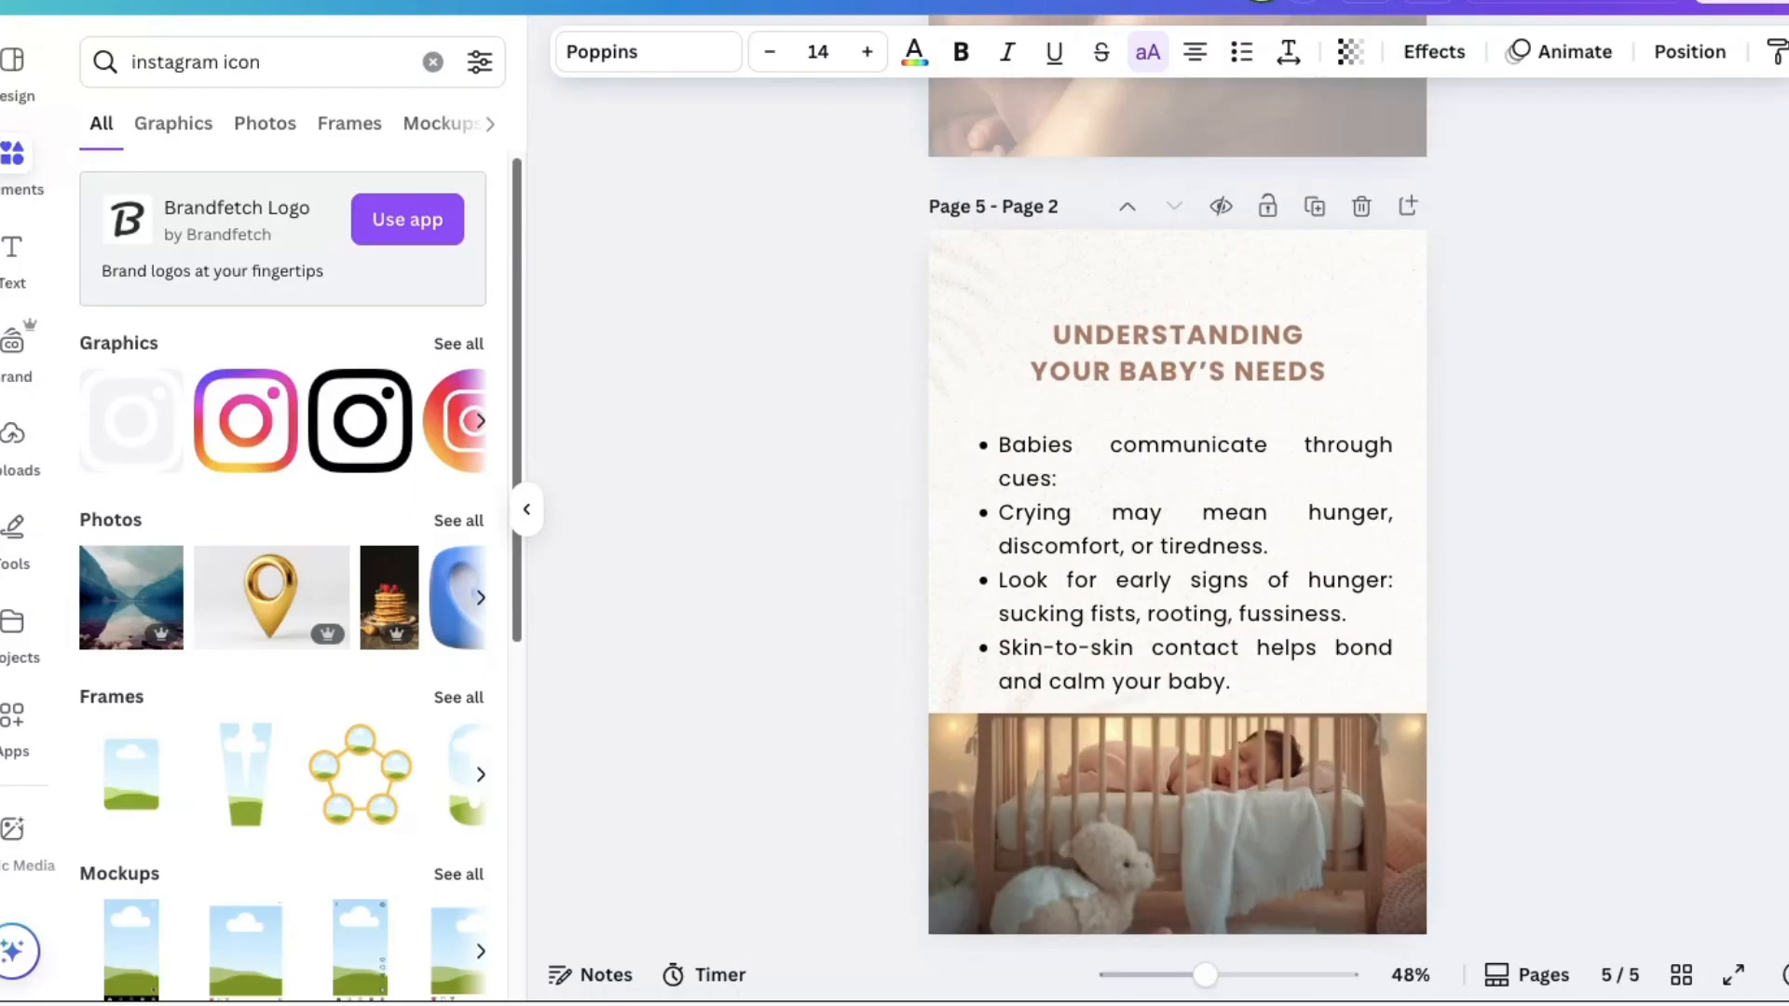
# Link the "Introduction" entry in the table of contents to the document page "2 - Introduction"
pyautogui.scroll(10, 1176, 503)
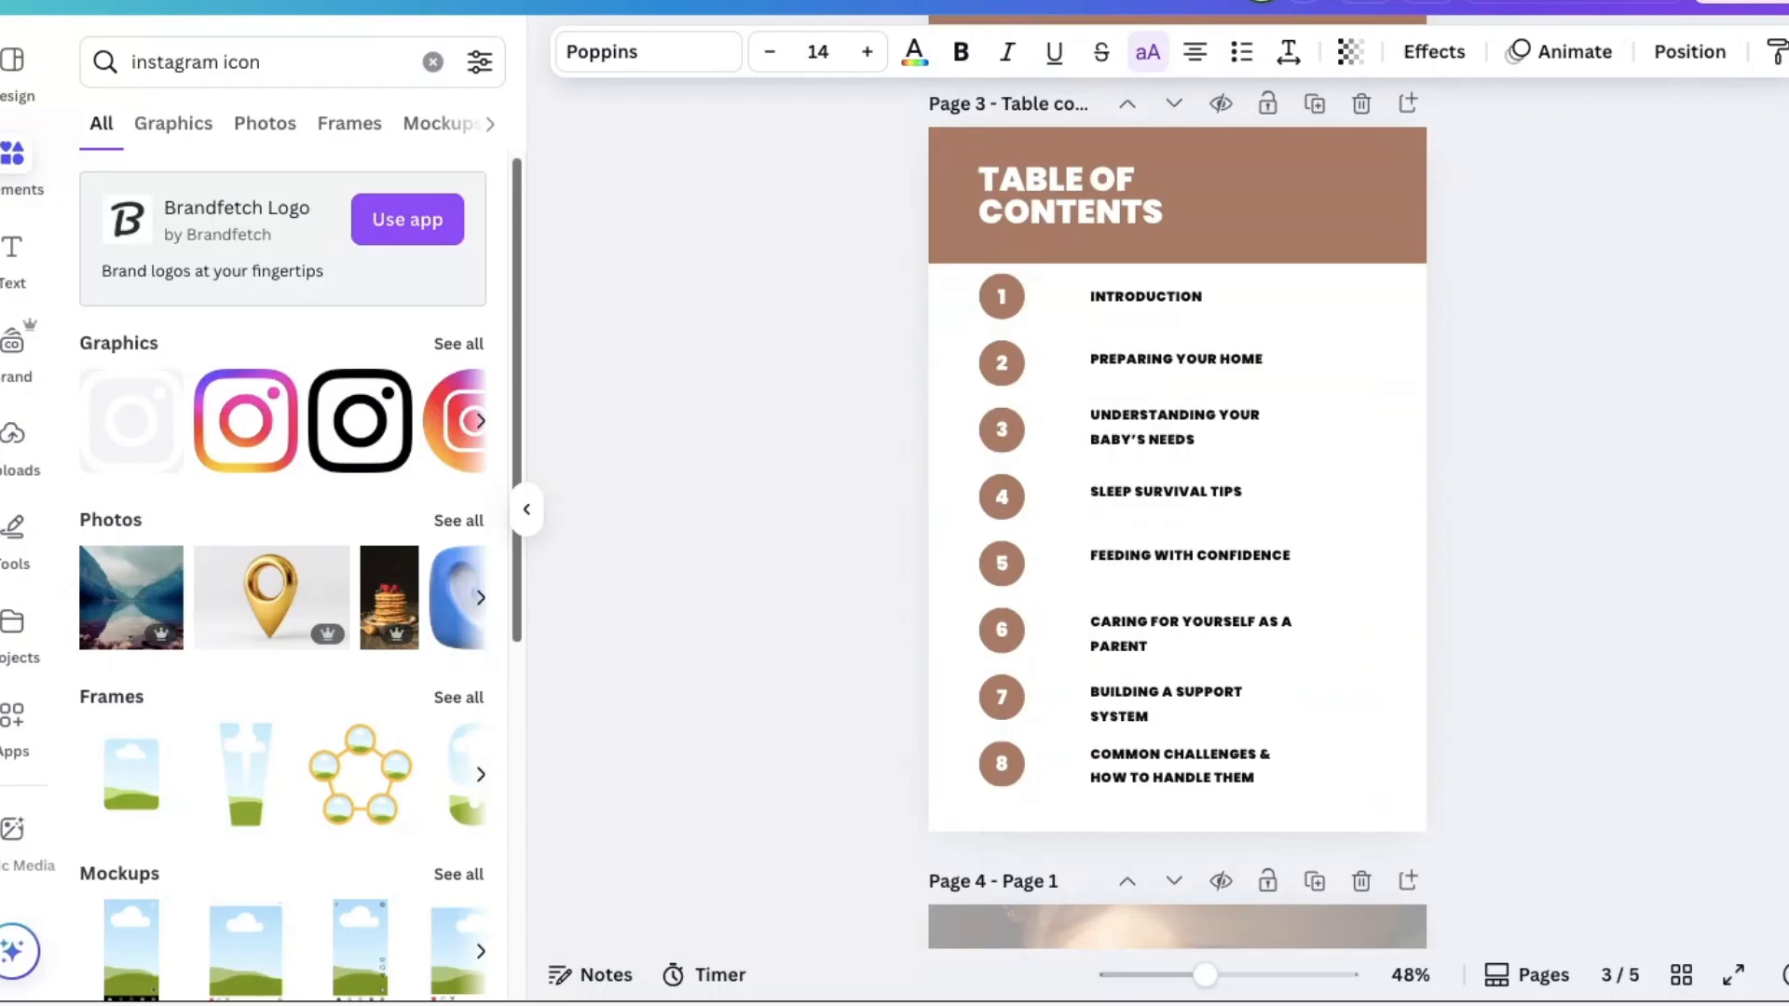
pyautogui.rightClick(1175, 297)
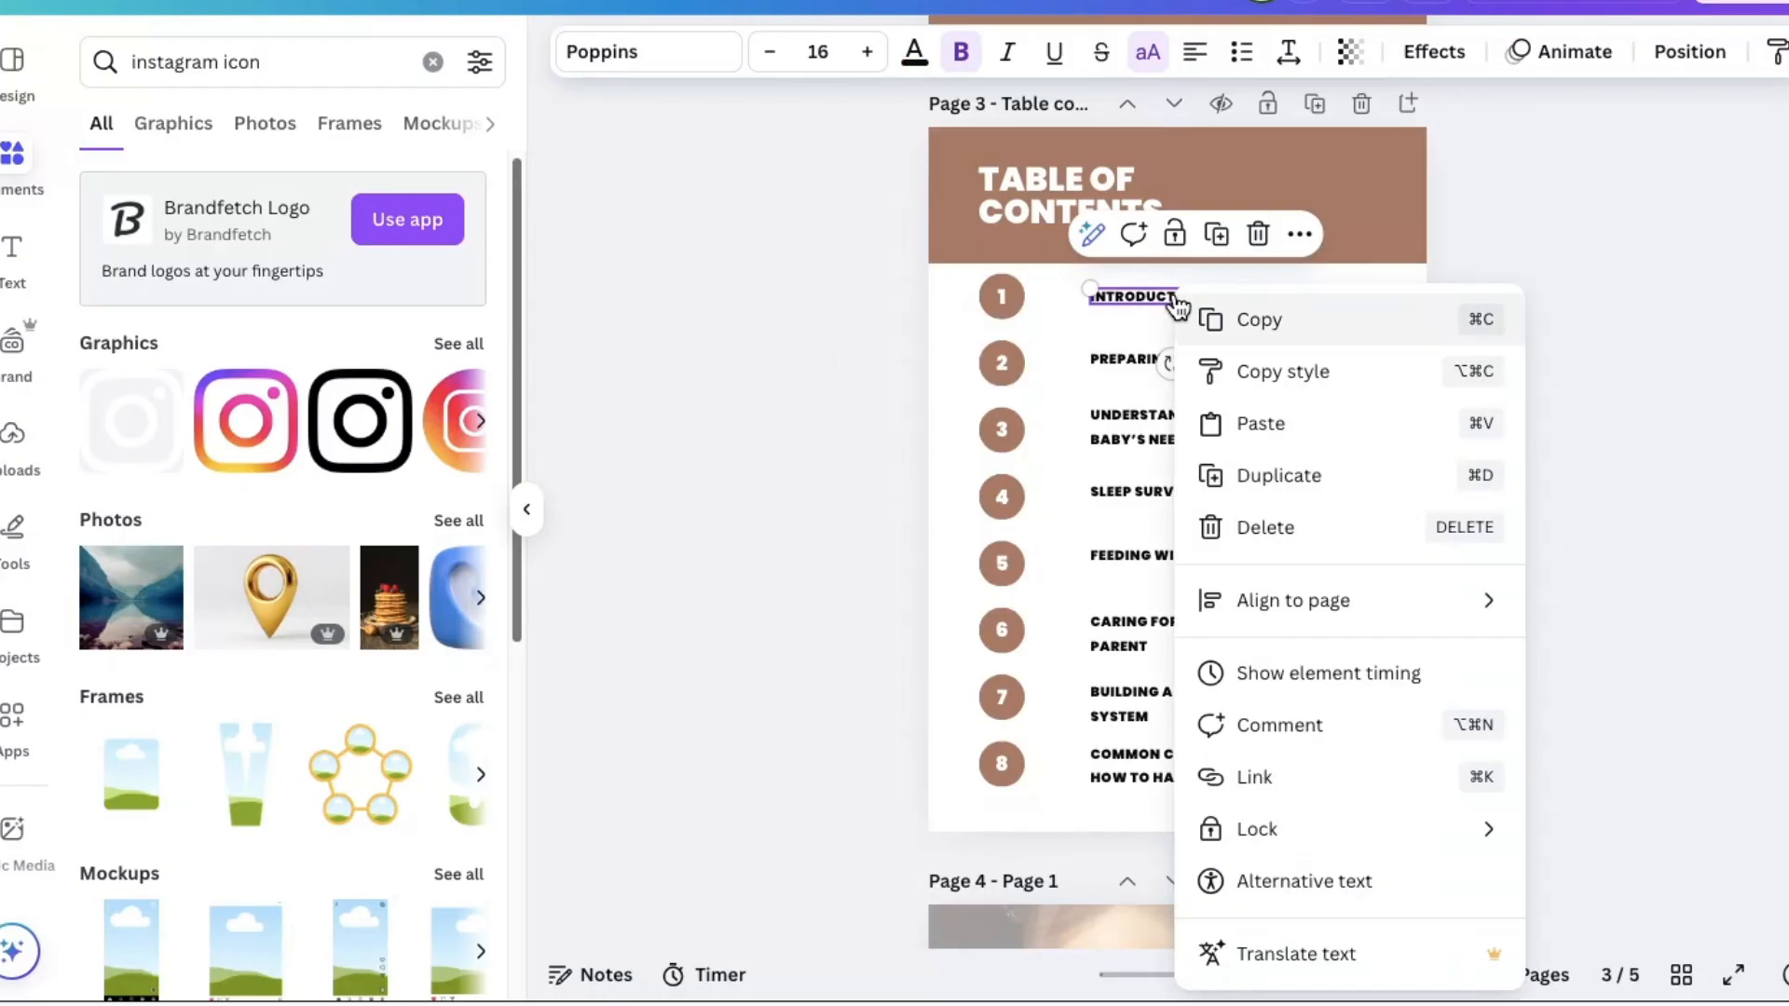
pyautogui.click(1282, 790)
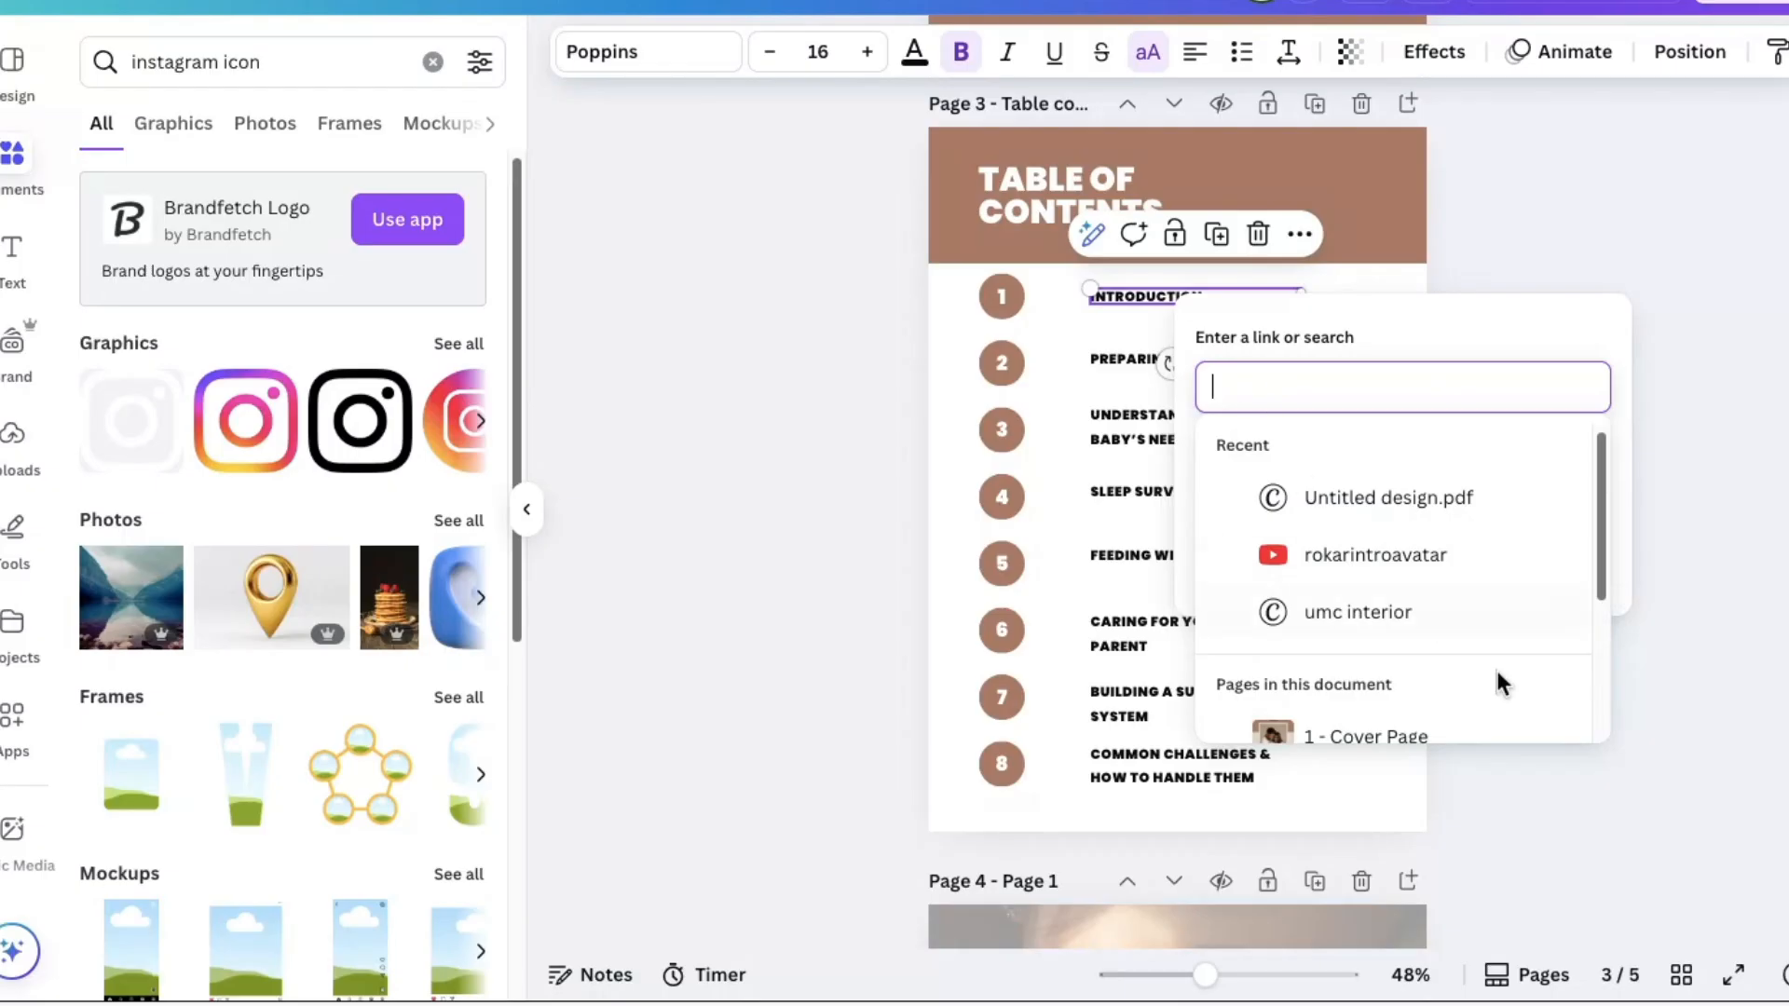
pyautogui.moveTo(1600, 590); pyautogui.dragTo(1605, 713)
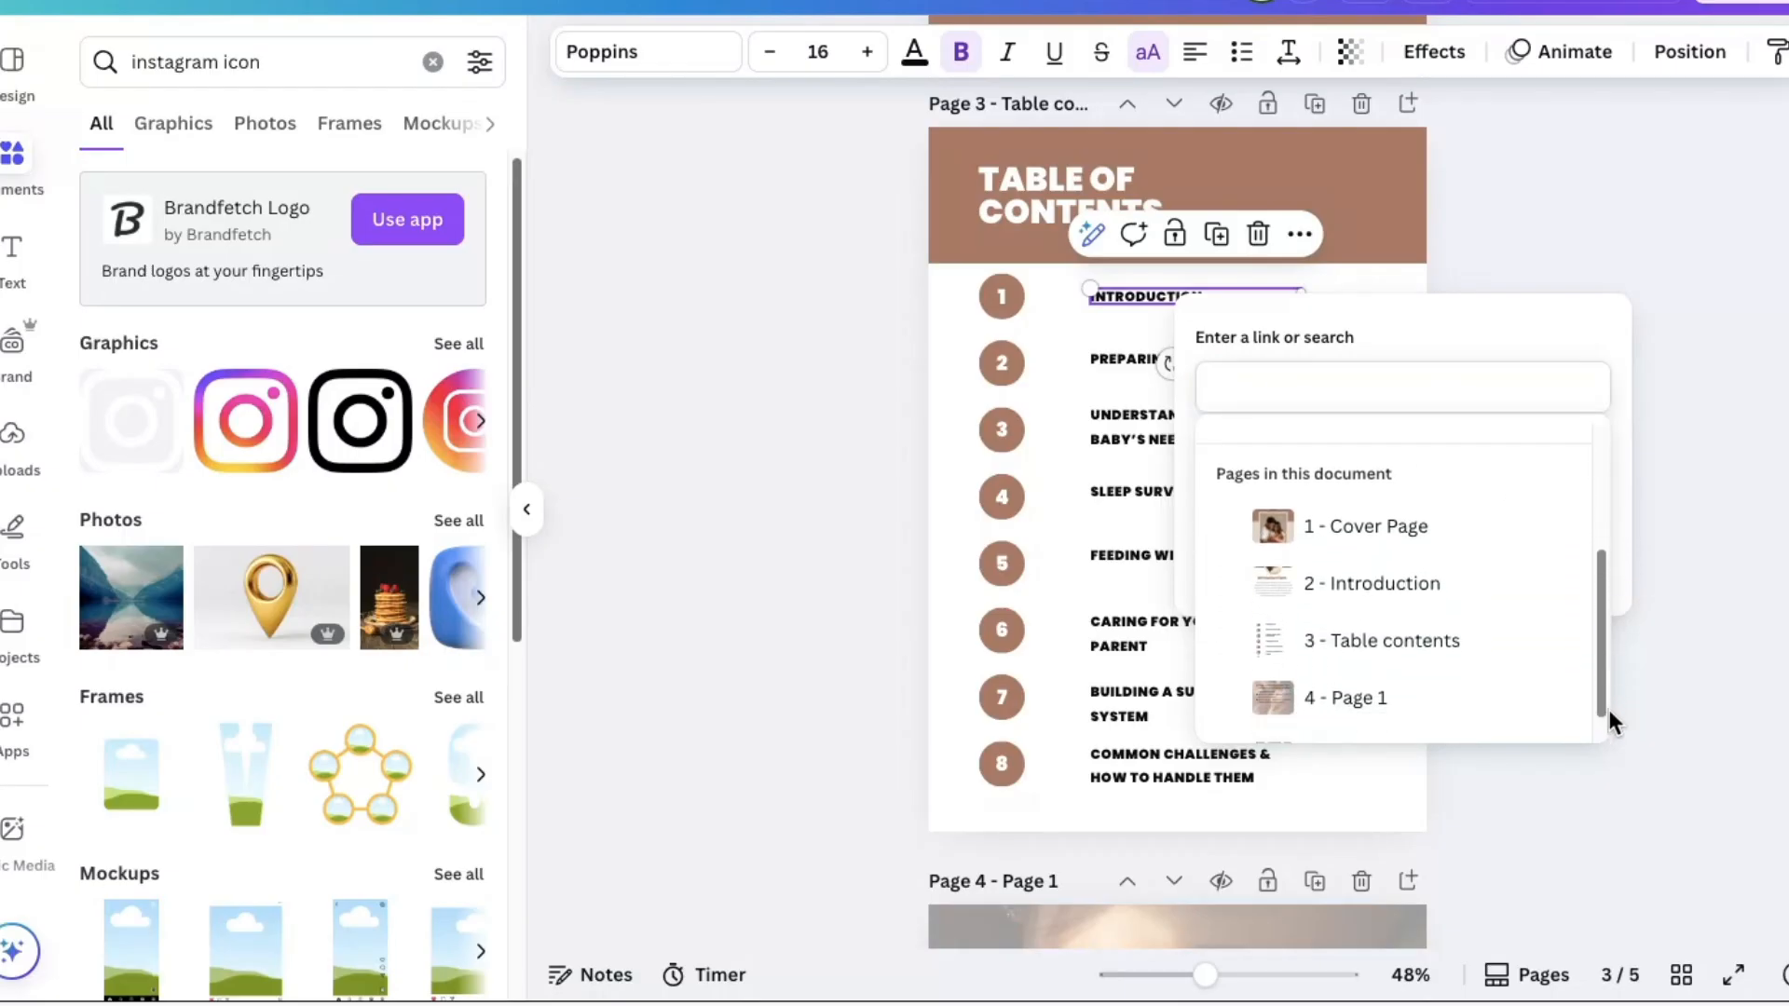
pyautogui.click(1379, 576)
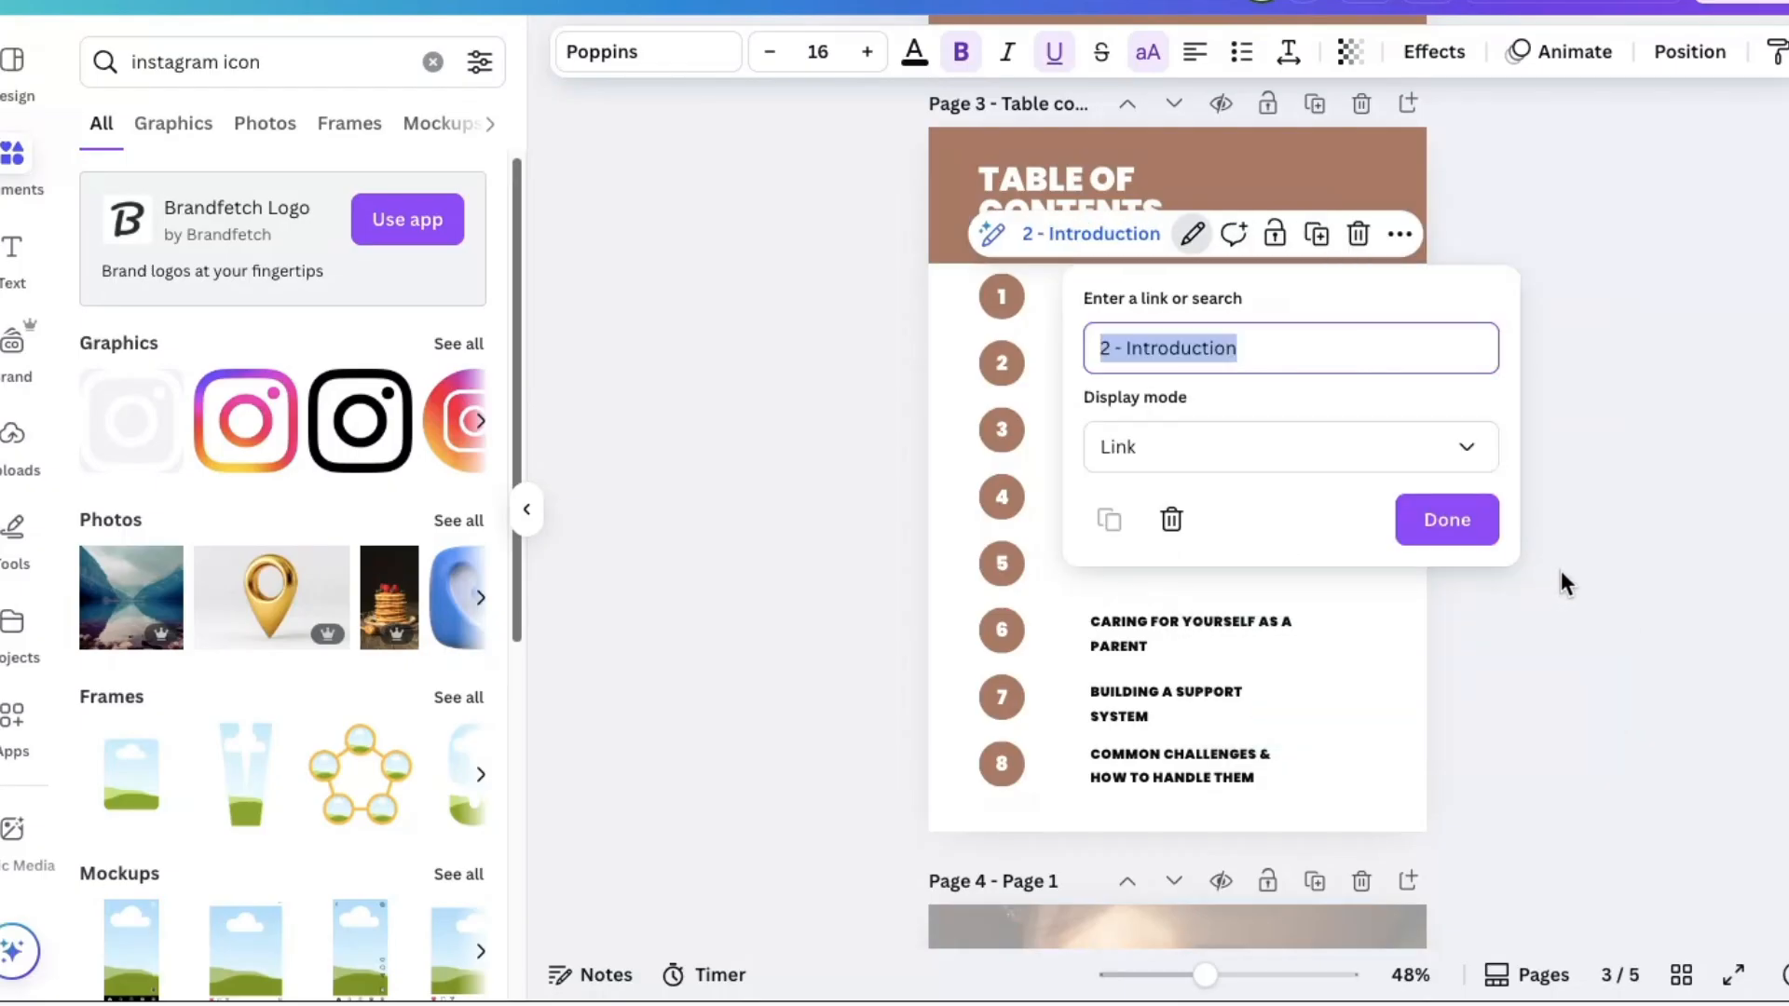
pyautogui.click(1442, 528)
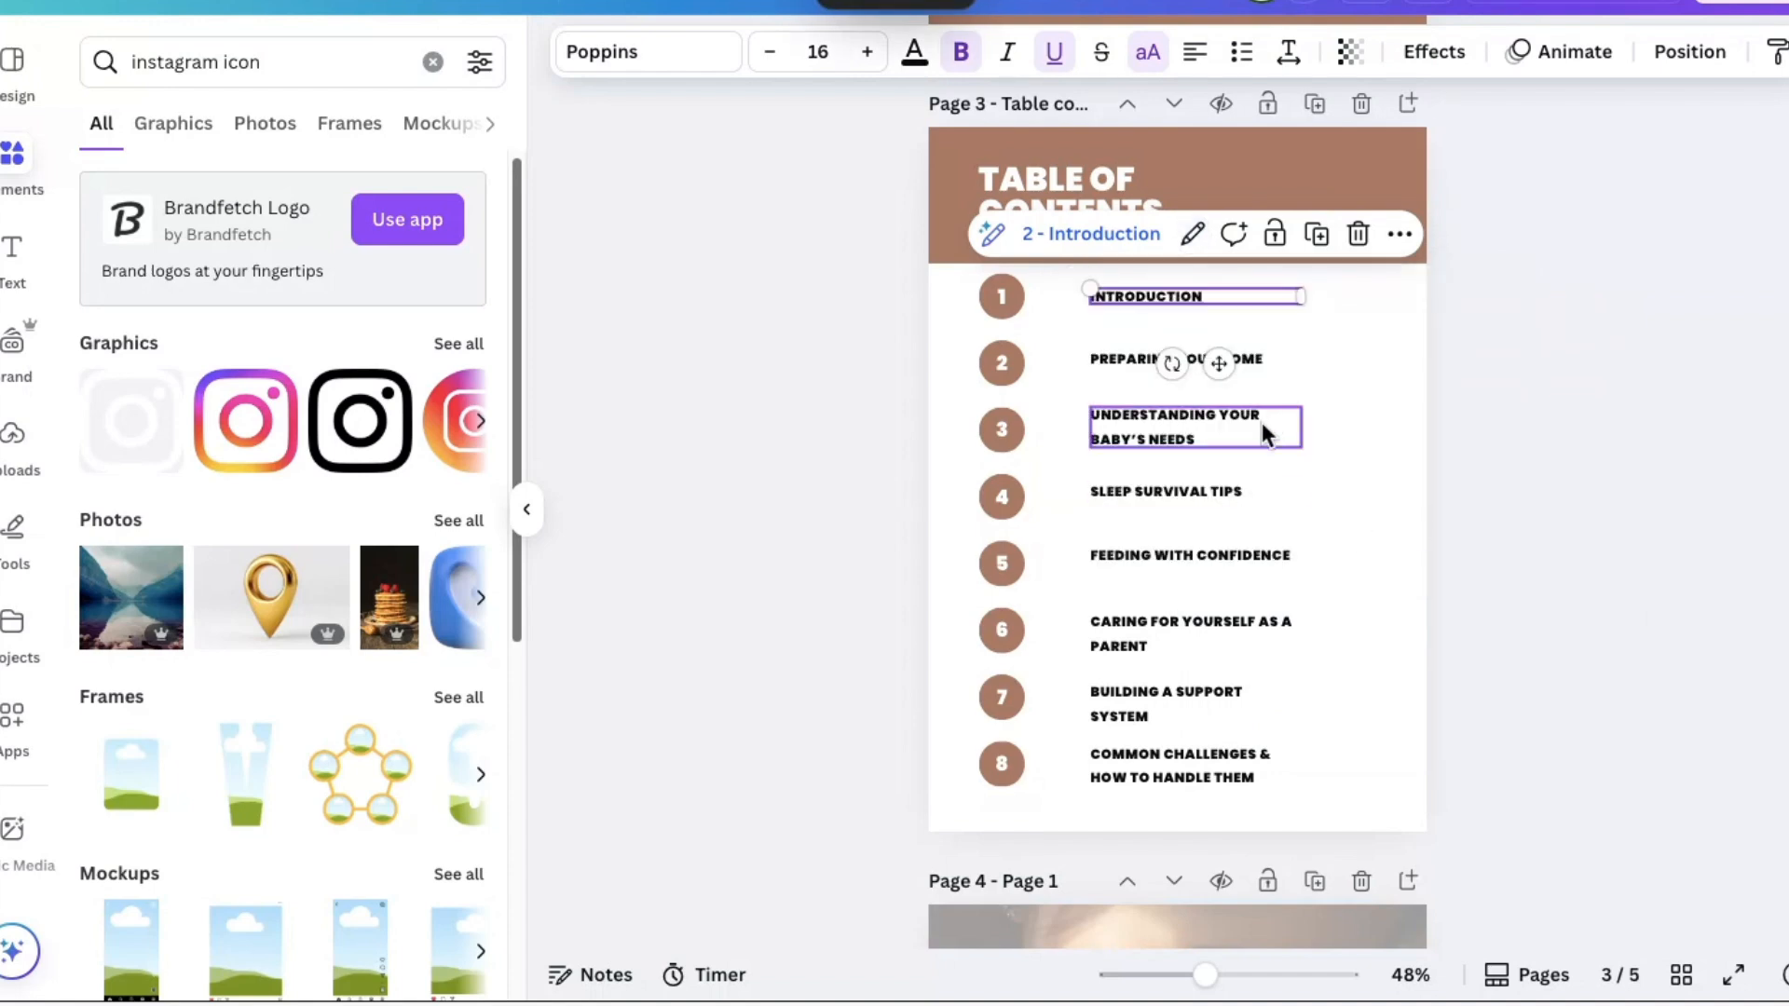
# Link the "Preparing Your Home" entry in the table of contents to the document page "4 - Page 1"
pyautogui.click(1146, 360)
pyautogui.rightClick(1096, 361)
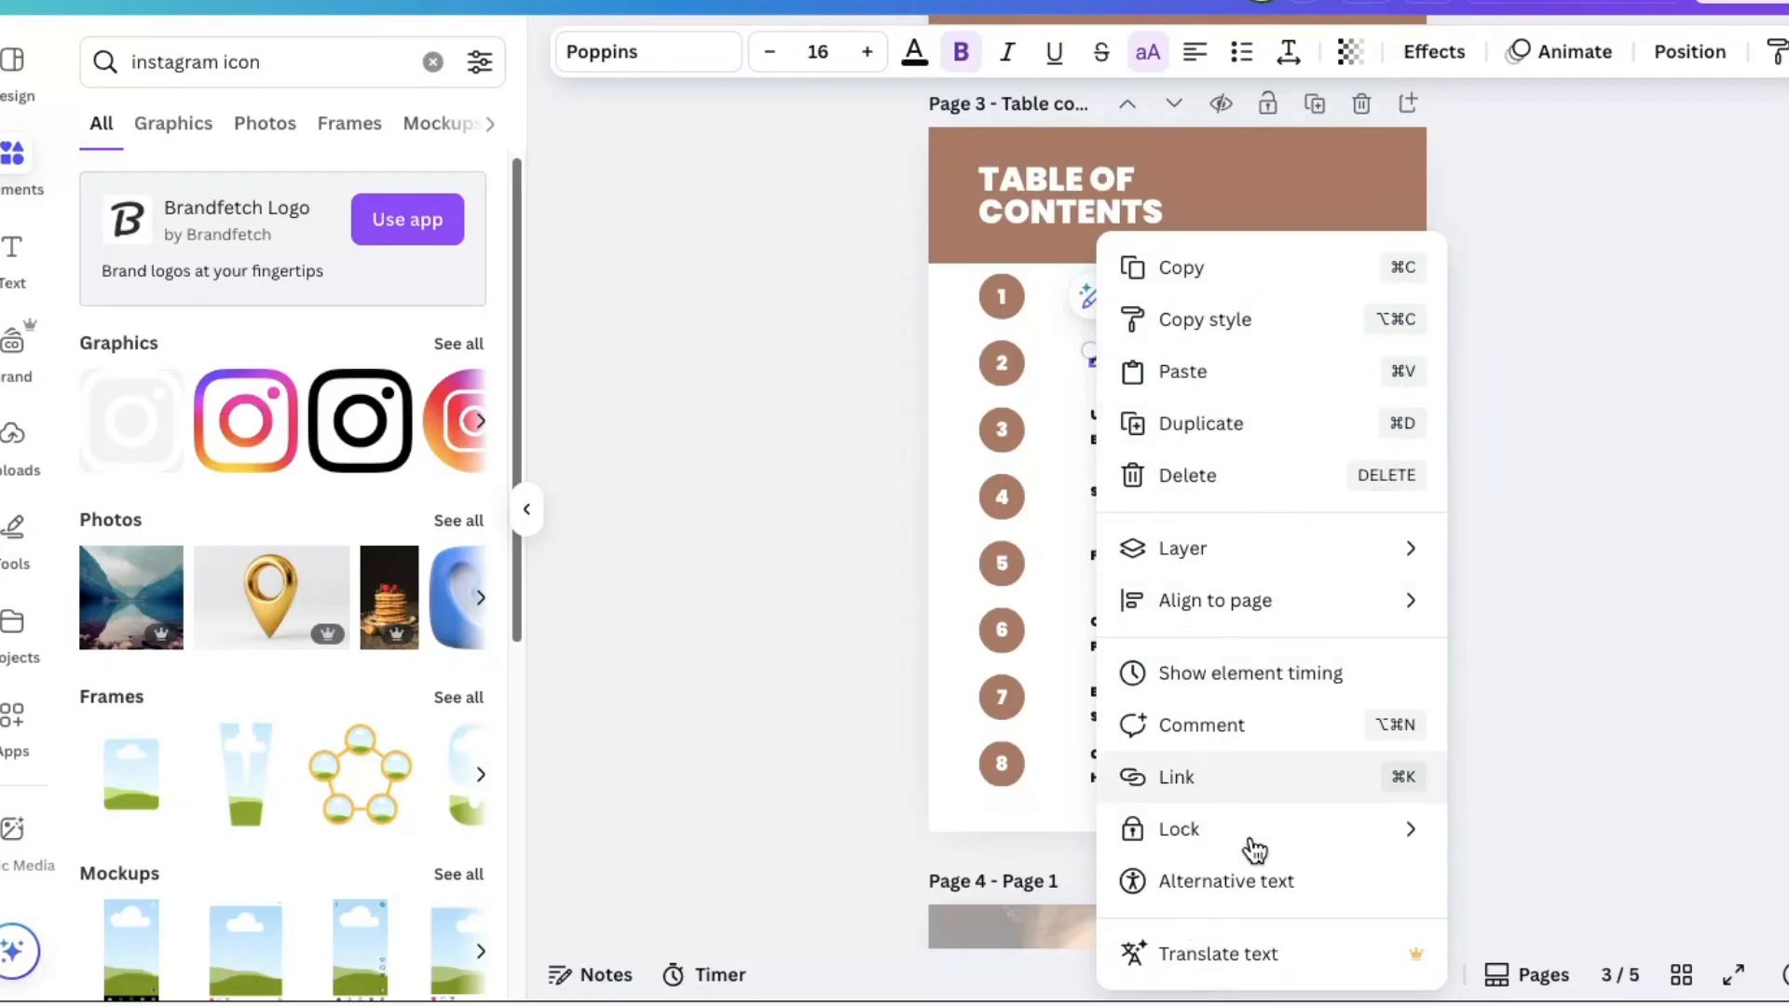
pyautogui.moveTo(1223, 587)
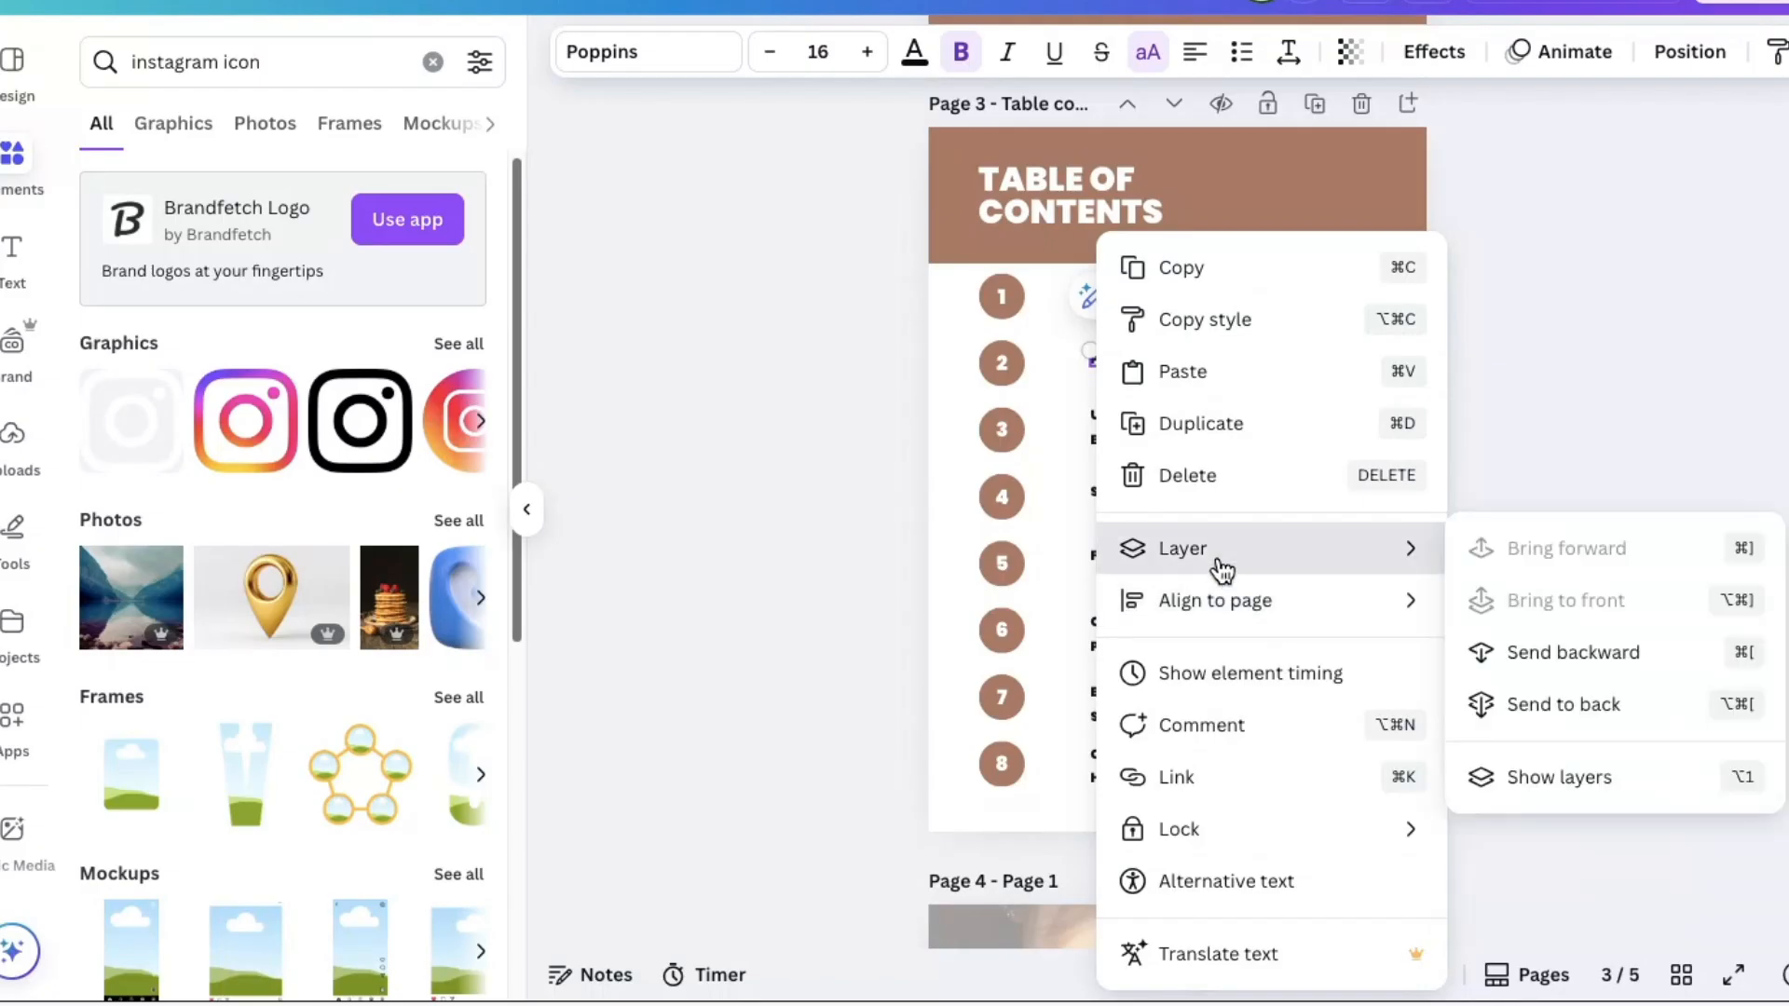
pyautogui.click(1221, 779)
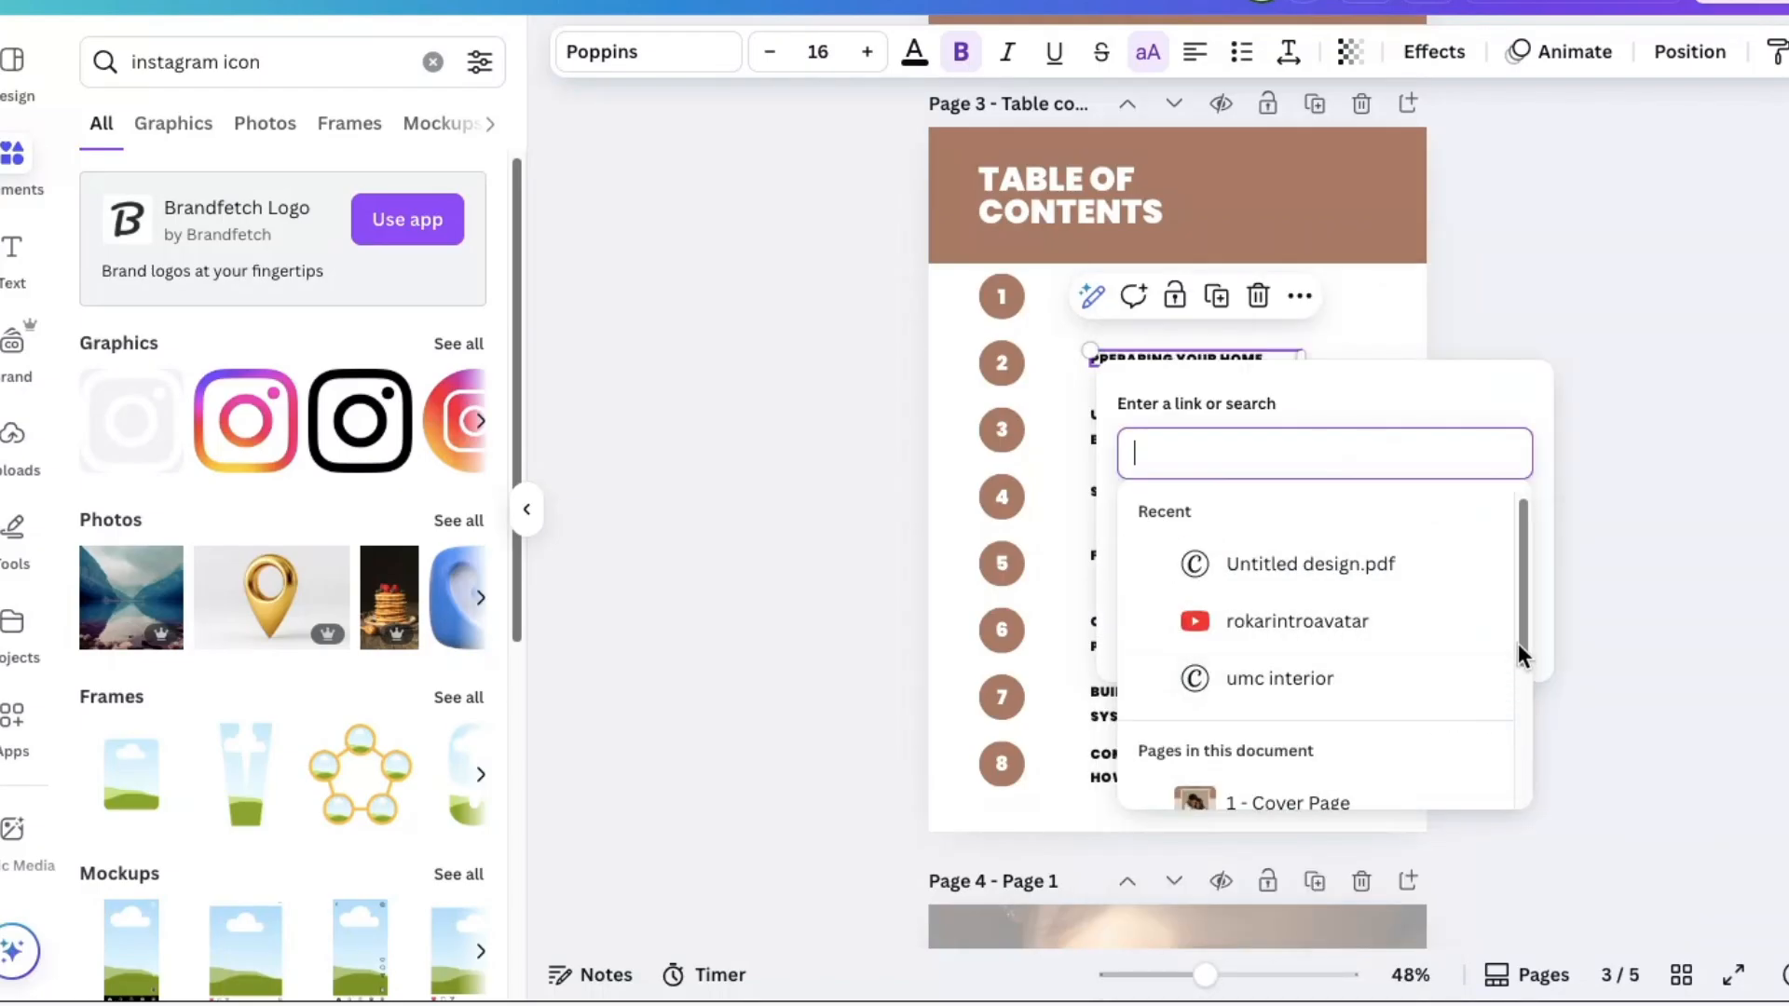
pyautogui.moveTo(1522, 640); pyautogui.dragTo(1545, 797)
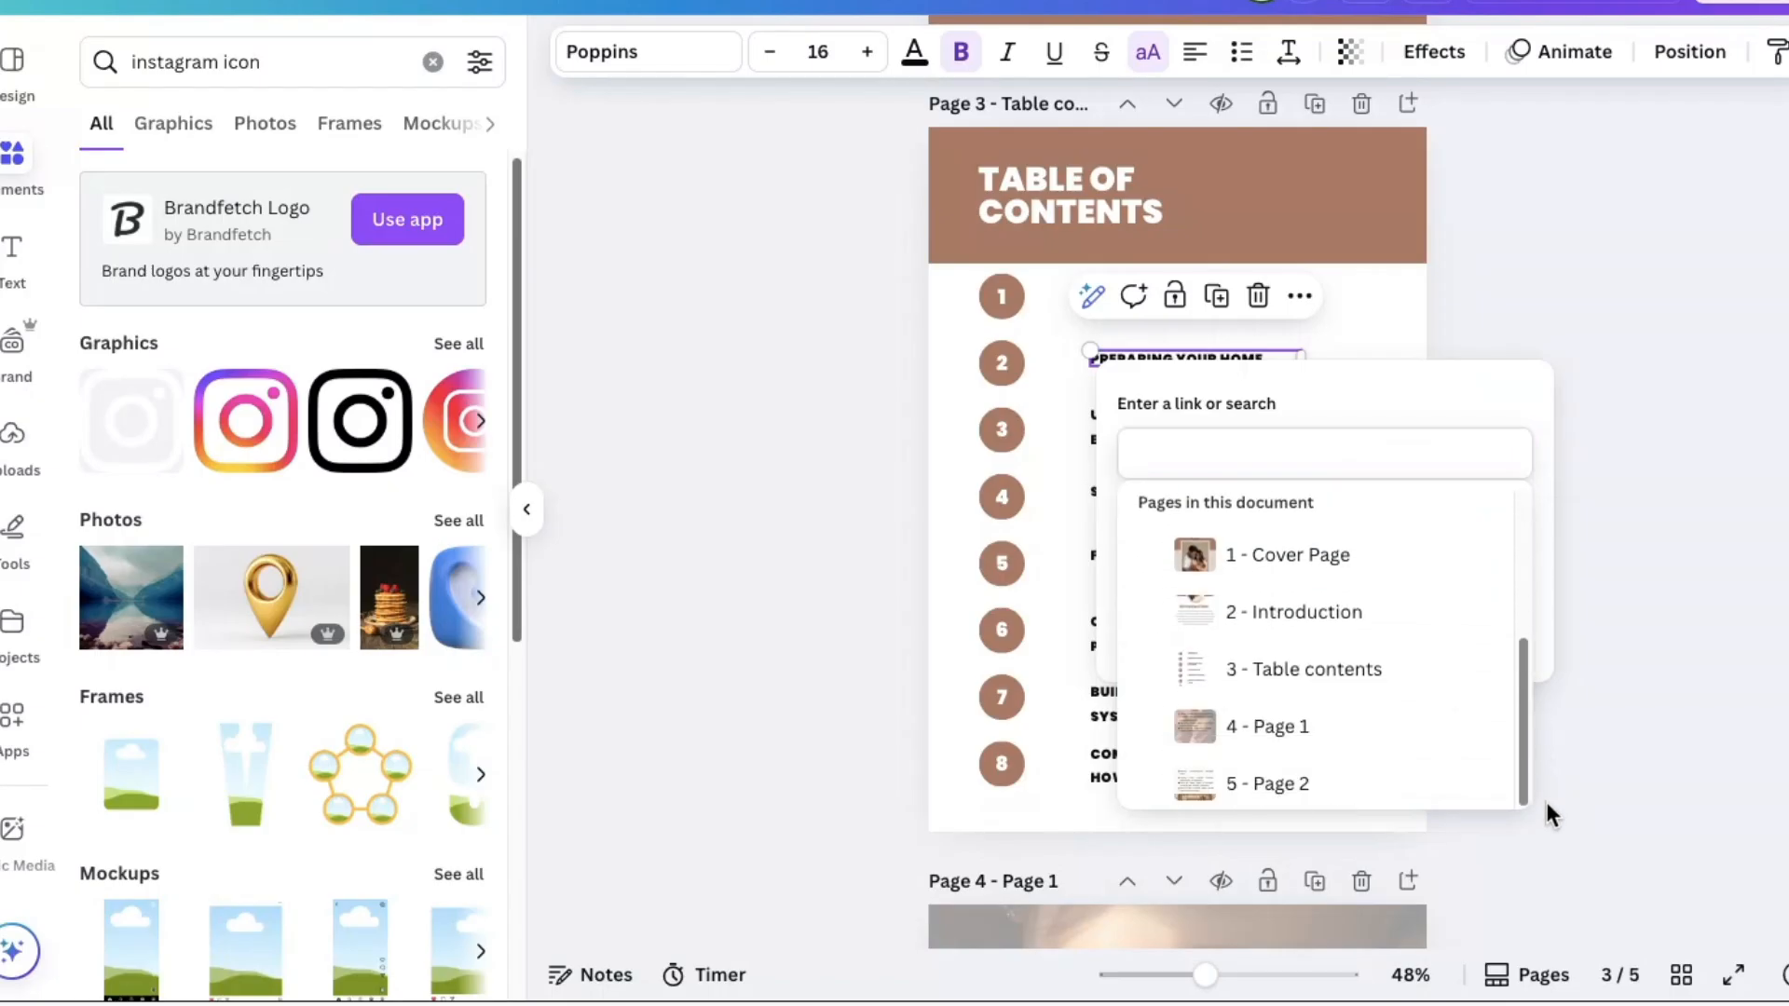
pyautogui.click(1308, 729)
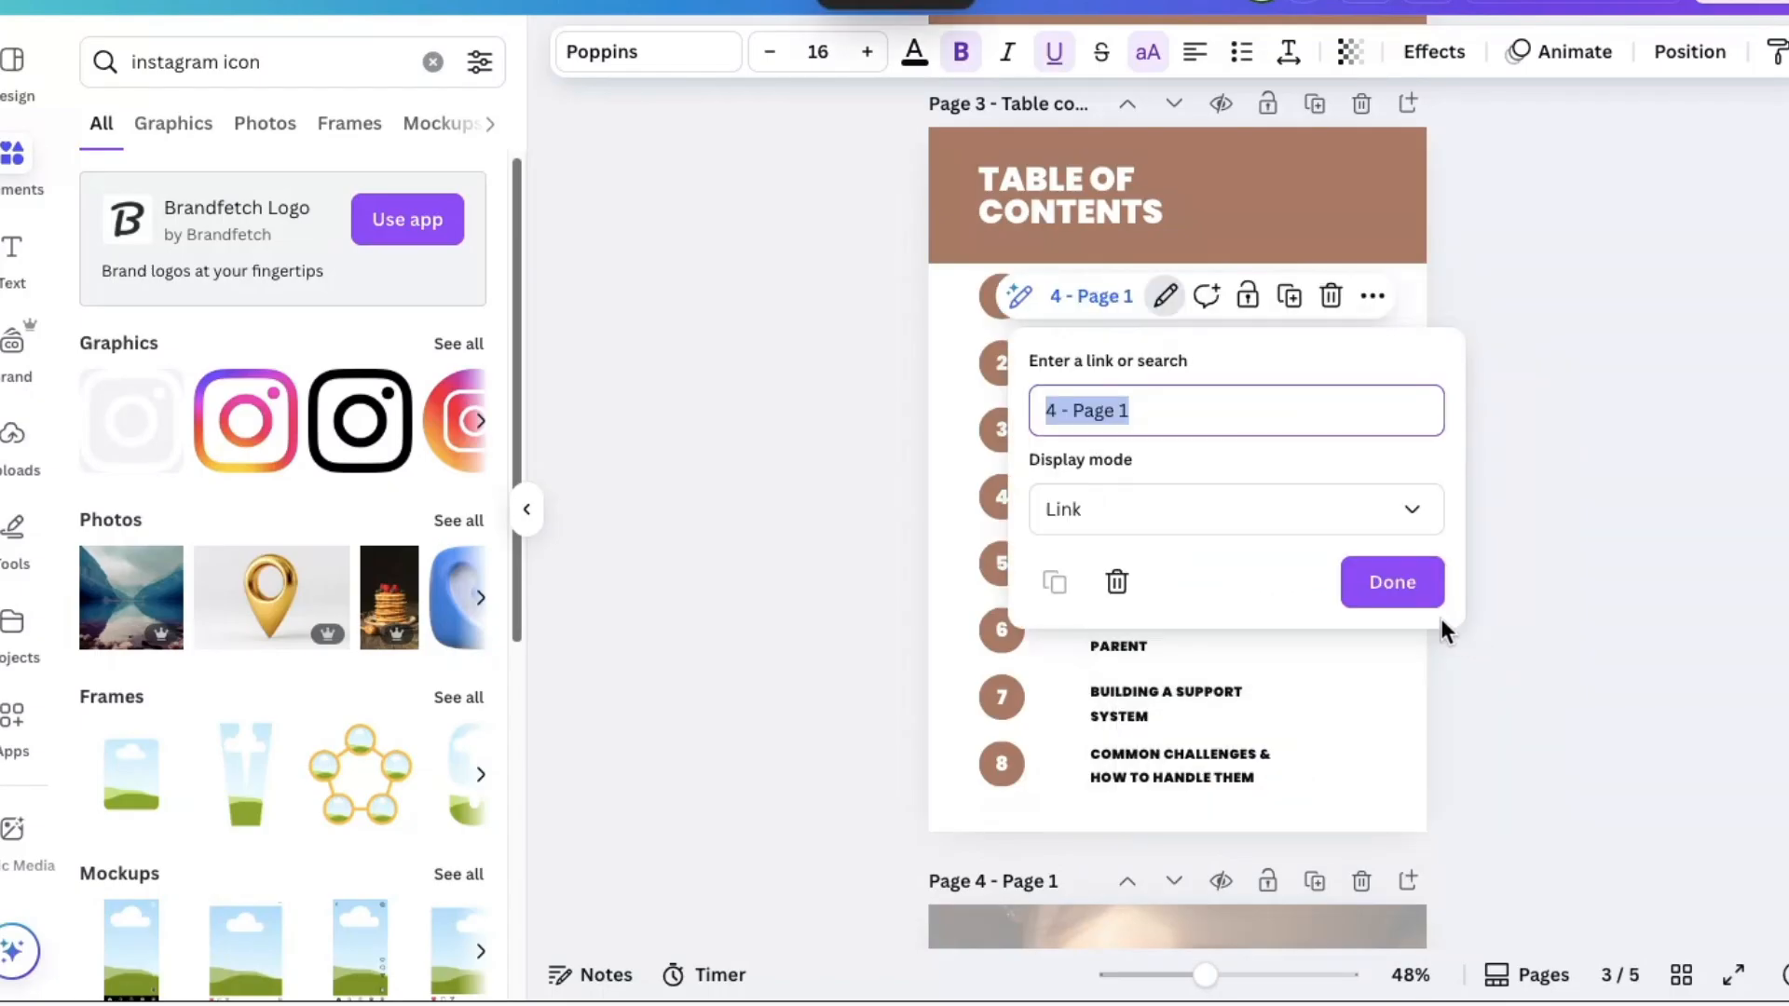
pyautogui.click(1395, 585)
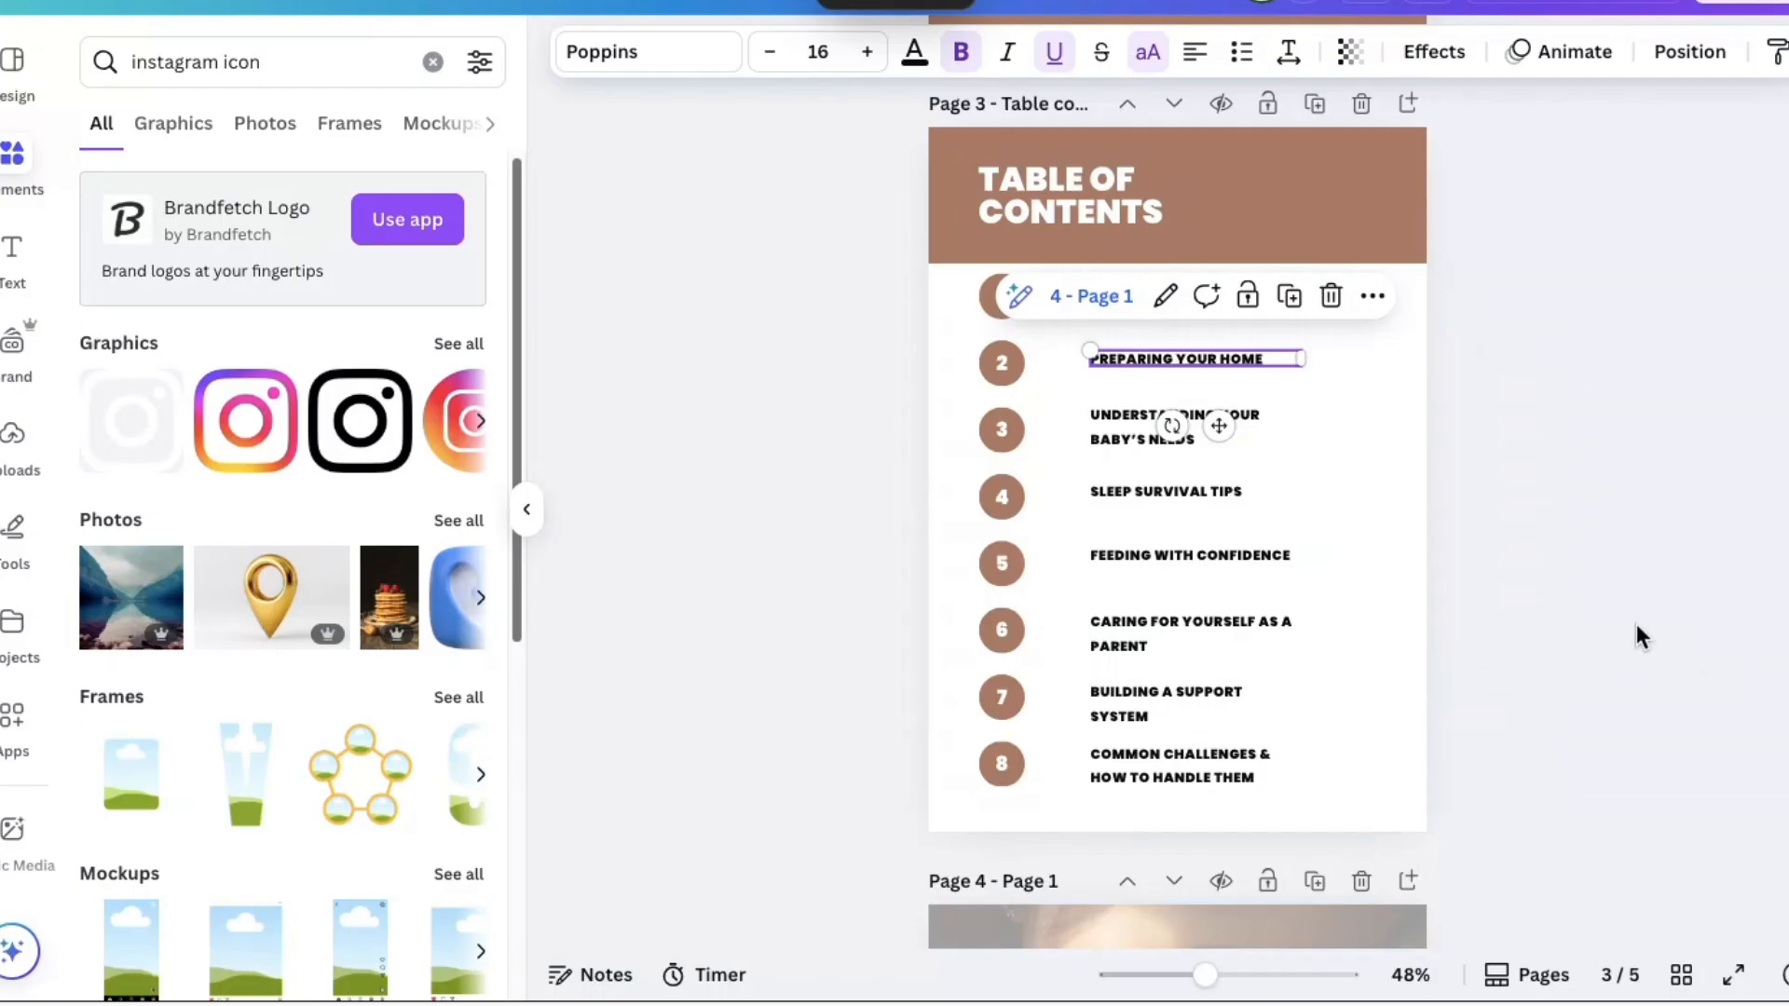
# Link the "Understanding Your Baby's Needs" entry in the table of contents to the document page "5 - Page 2"
pyautogui.click(1121, 434)
pyautogui.rightClick(1120, 434)
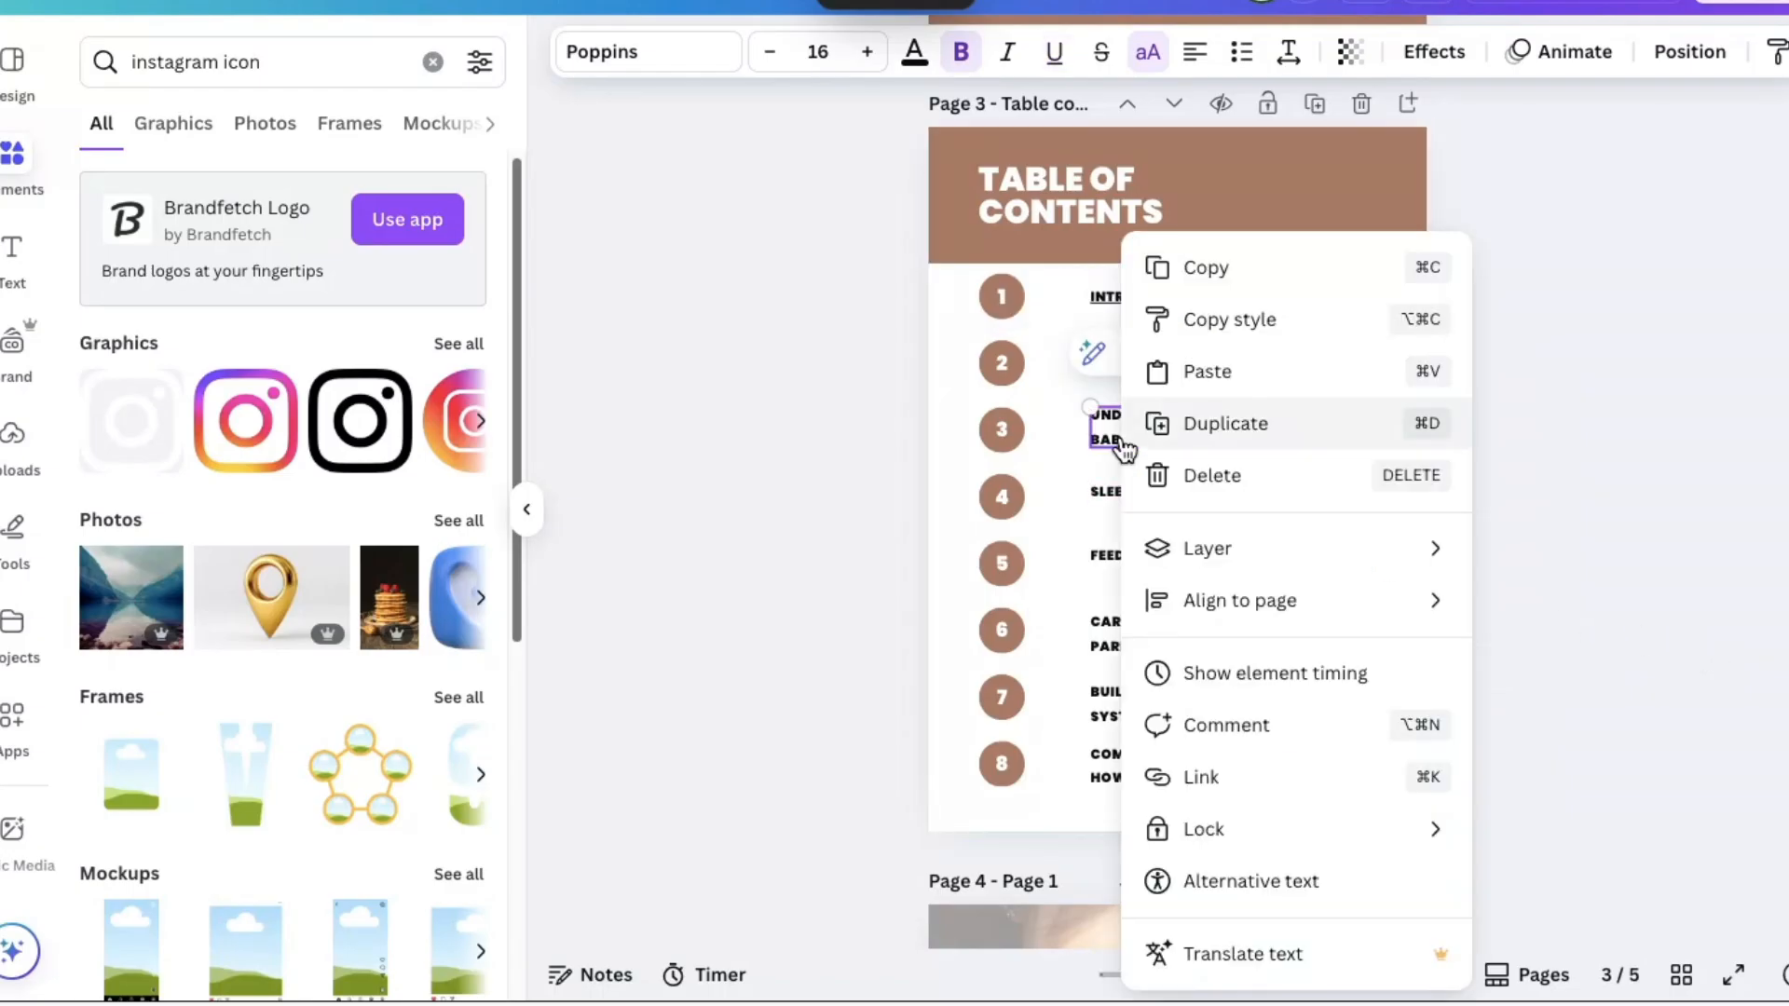
pyautogui.click(1242, 777)
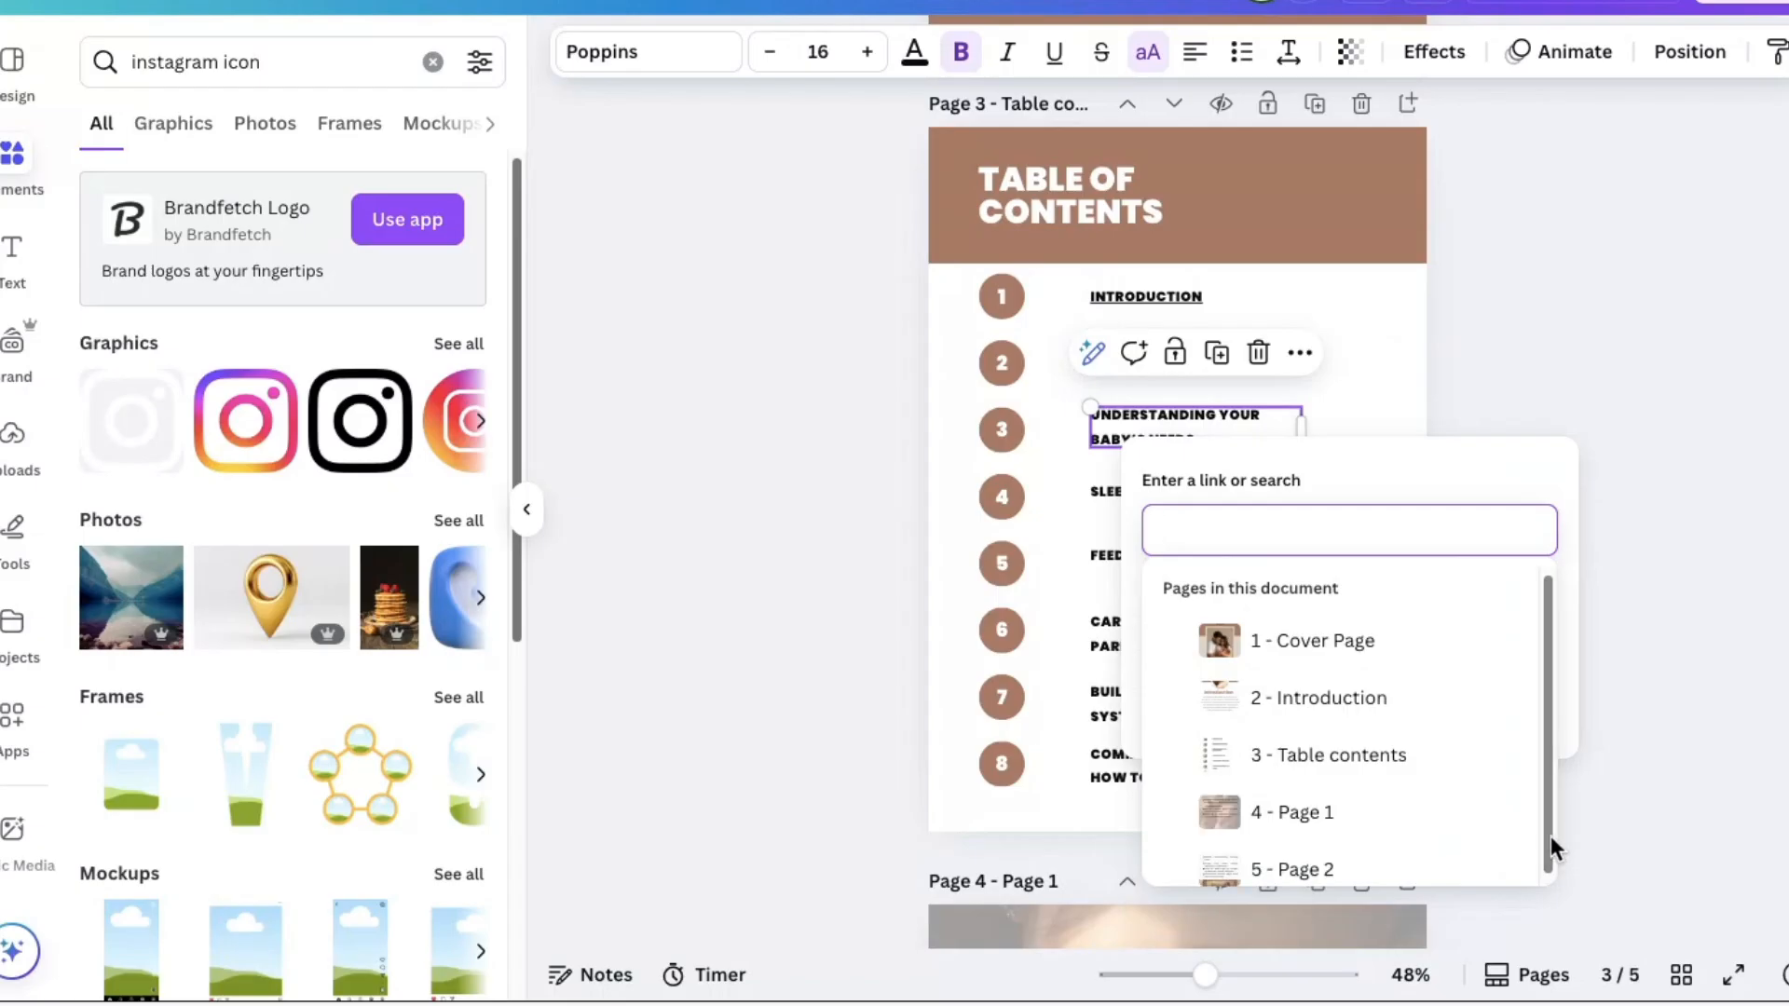
pyautogui.scroll(-3, 1453, 847)
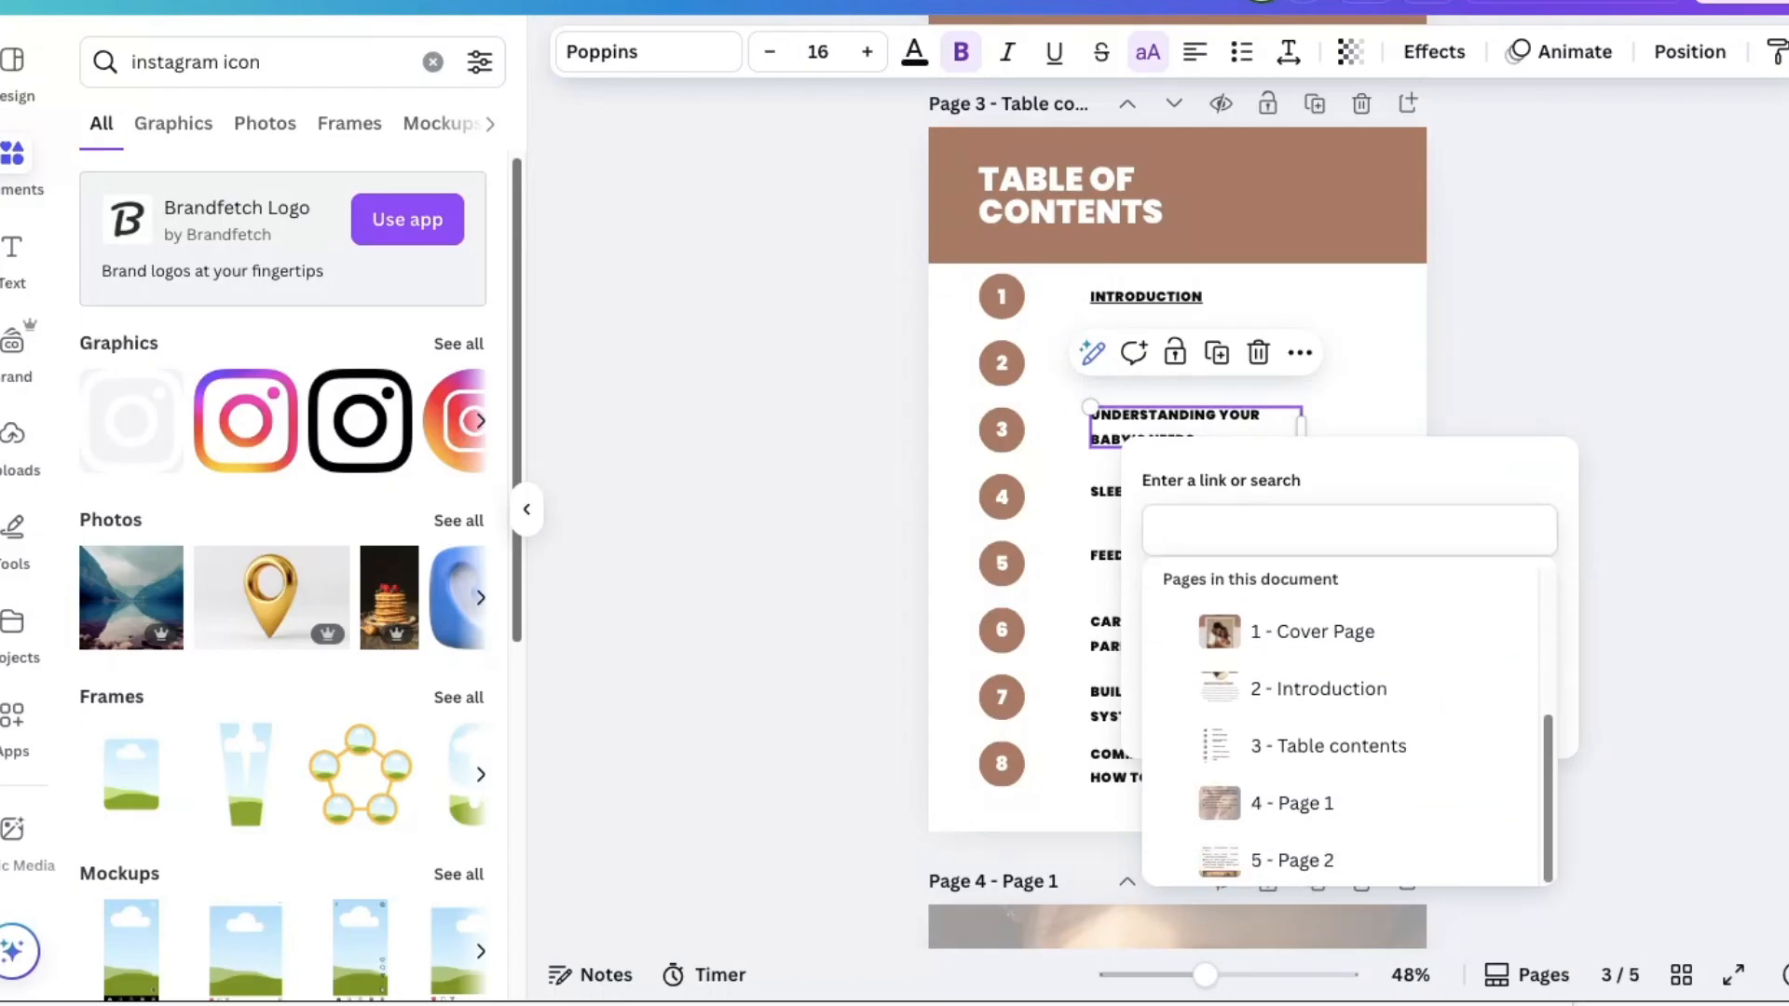
pyautogui.click(1357, 862)
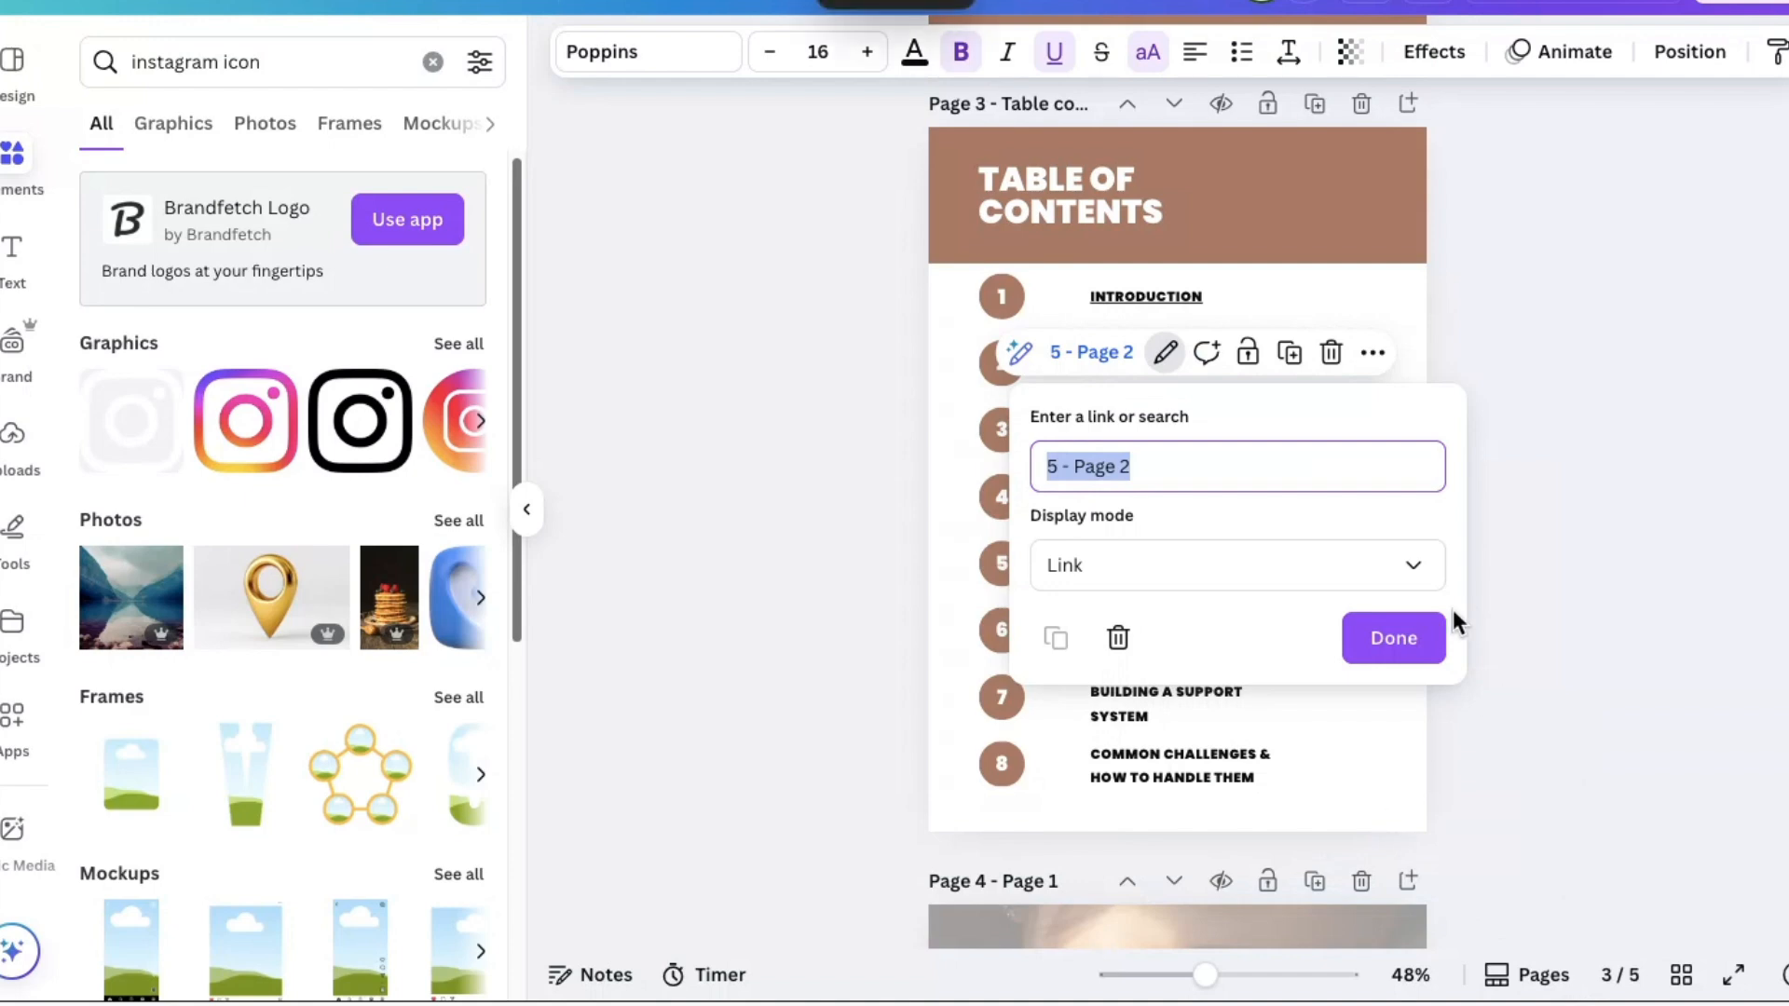
pyautogui.click(1419, 640)
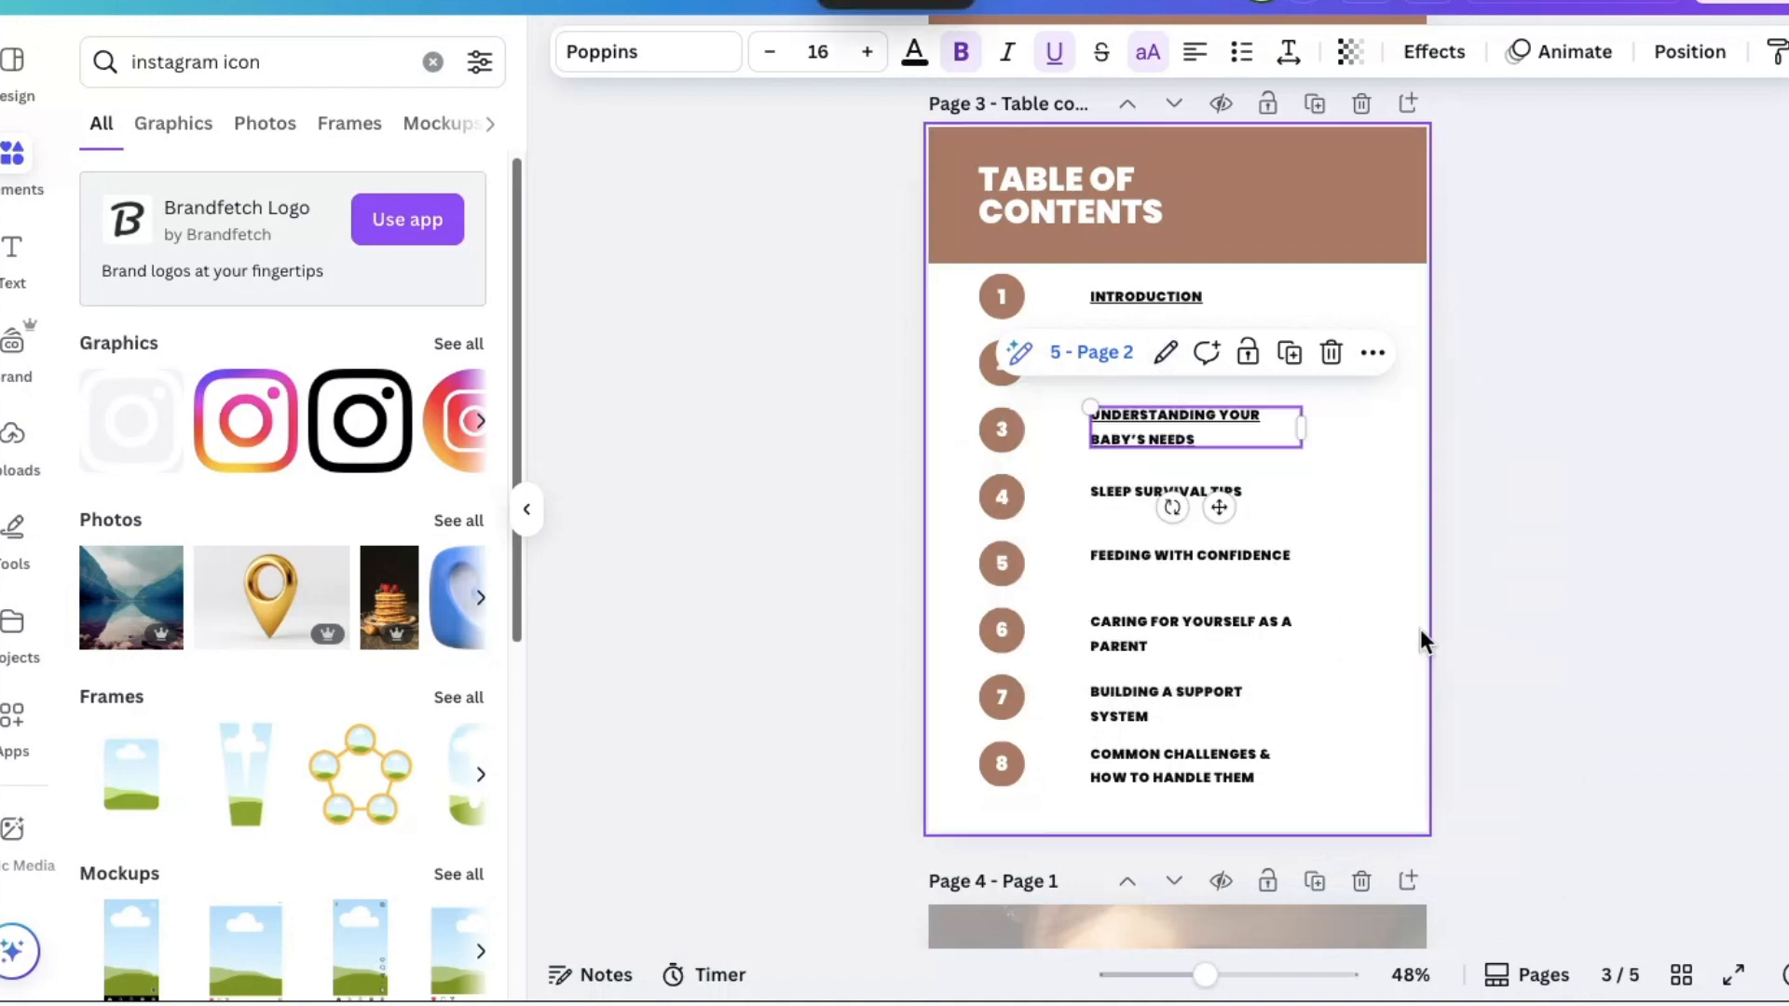
pyautogui.click(1548, 563)
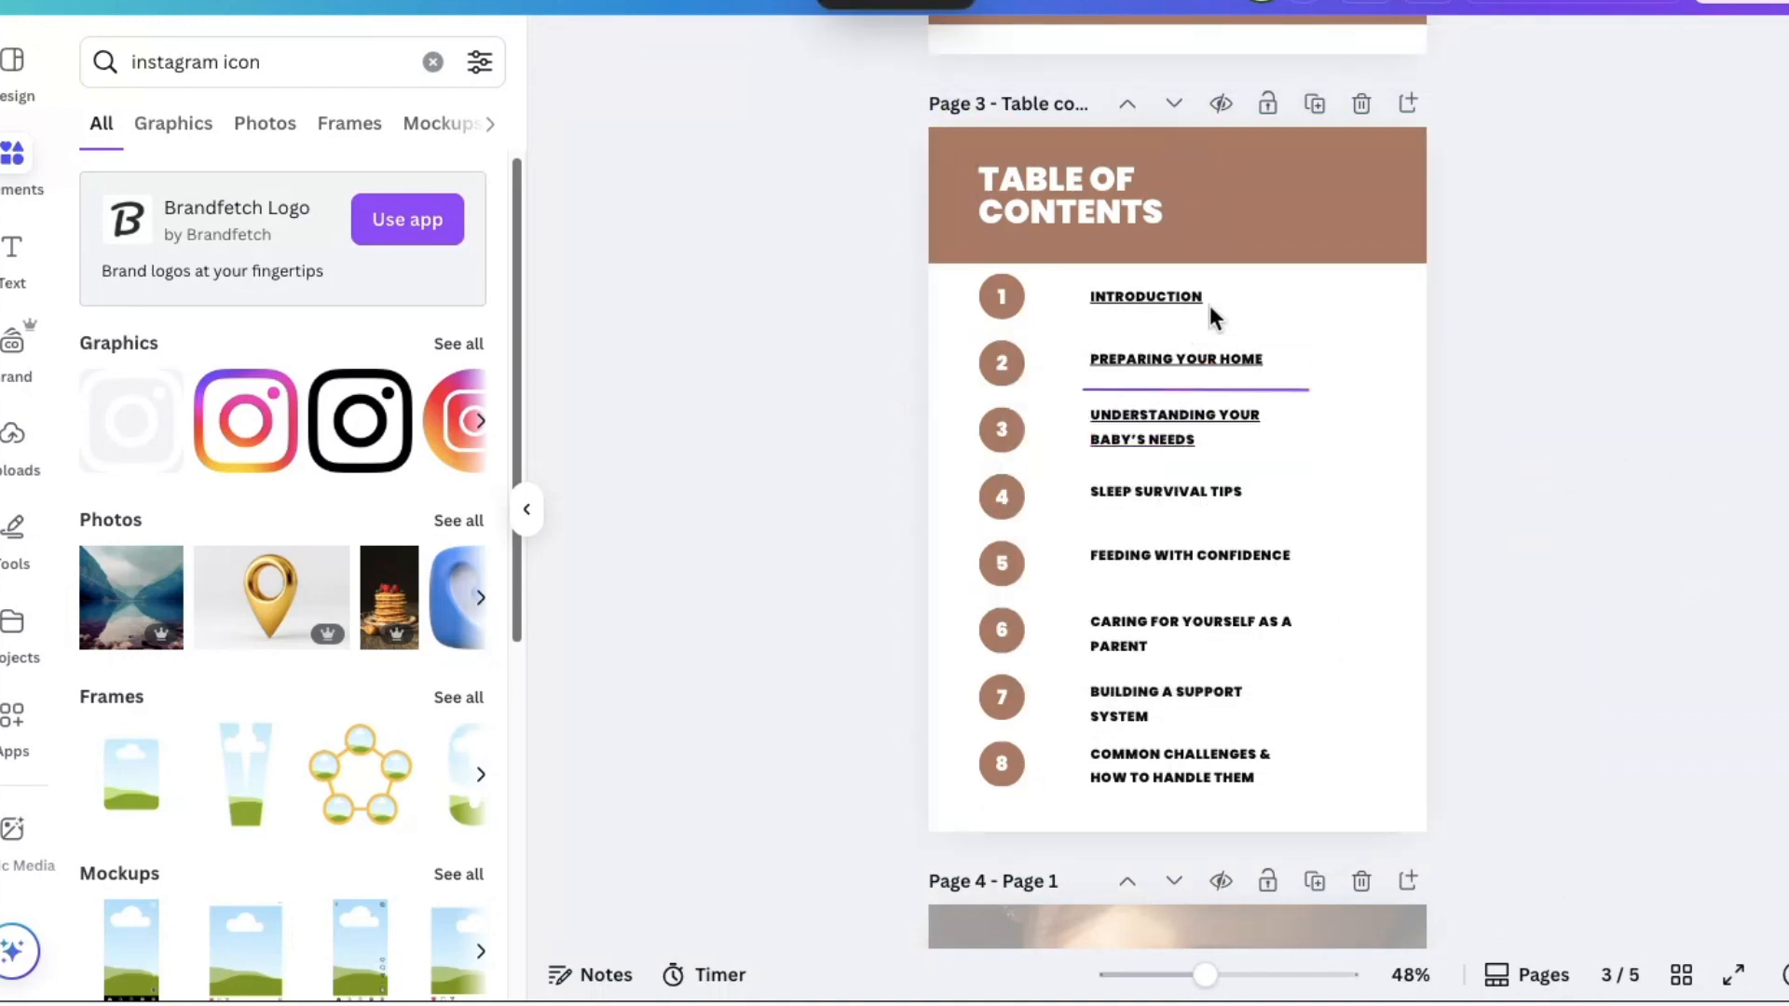
# Check the contents links and follow the one on the "Understanding Your Baby's Needs" entry to its page
pyautogui.click(1123, 295)
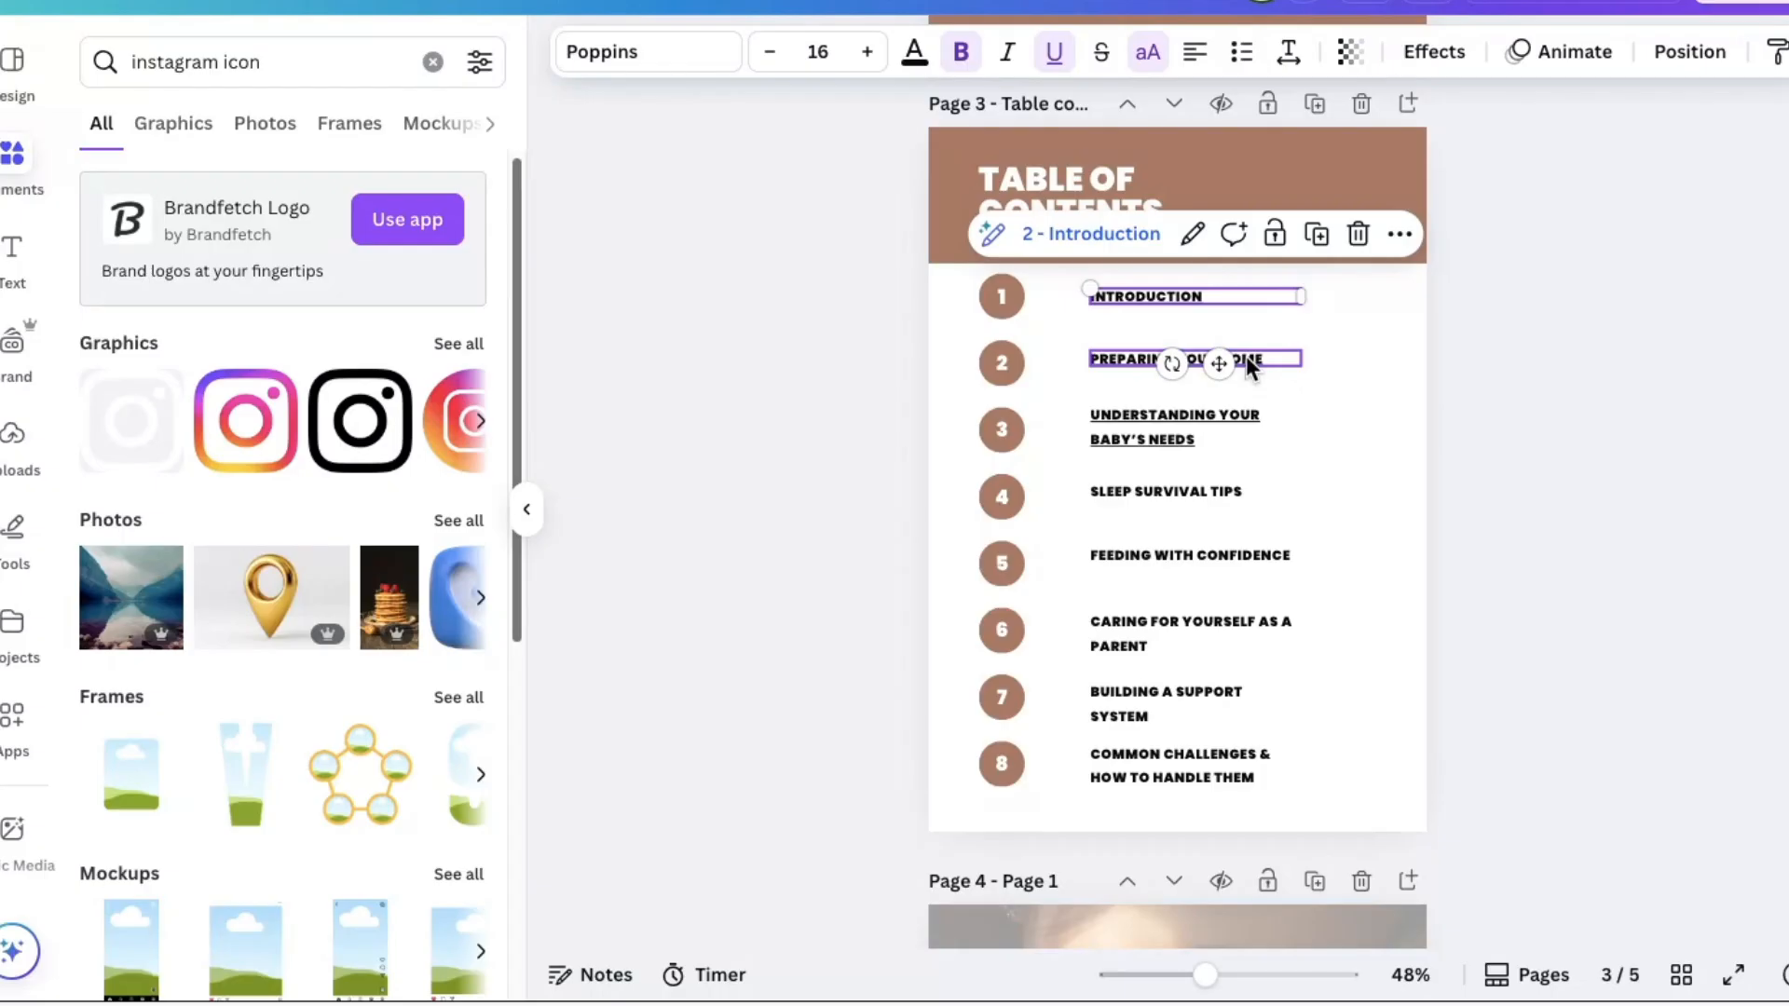
pyautogui.click(1167, 434)
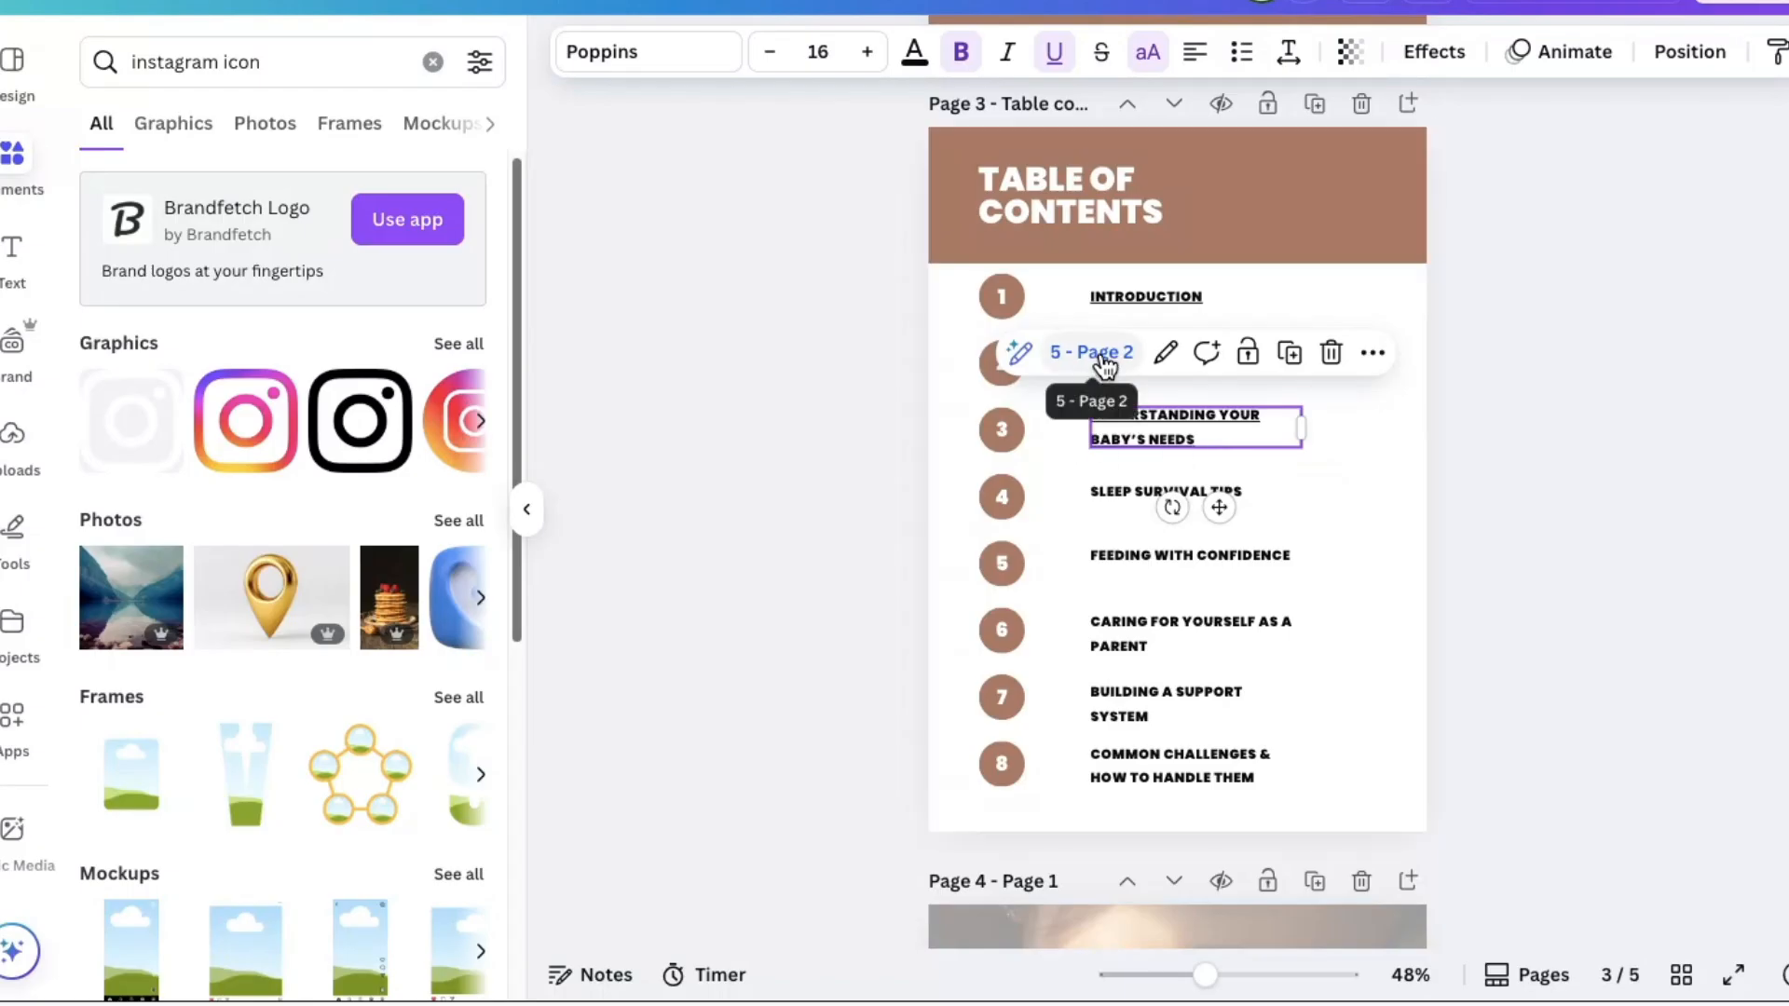
pyautogui.click(1101, 354)
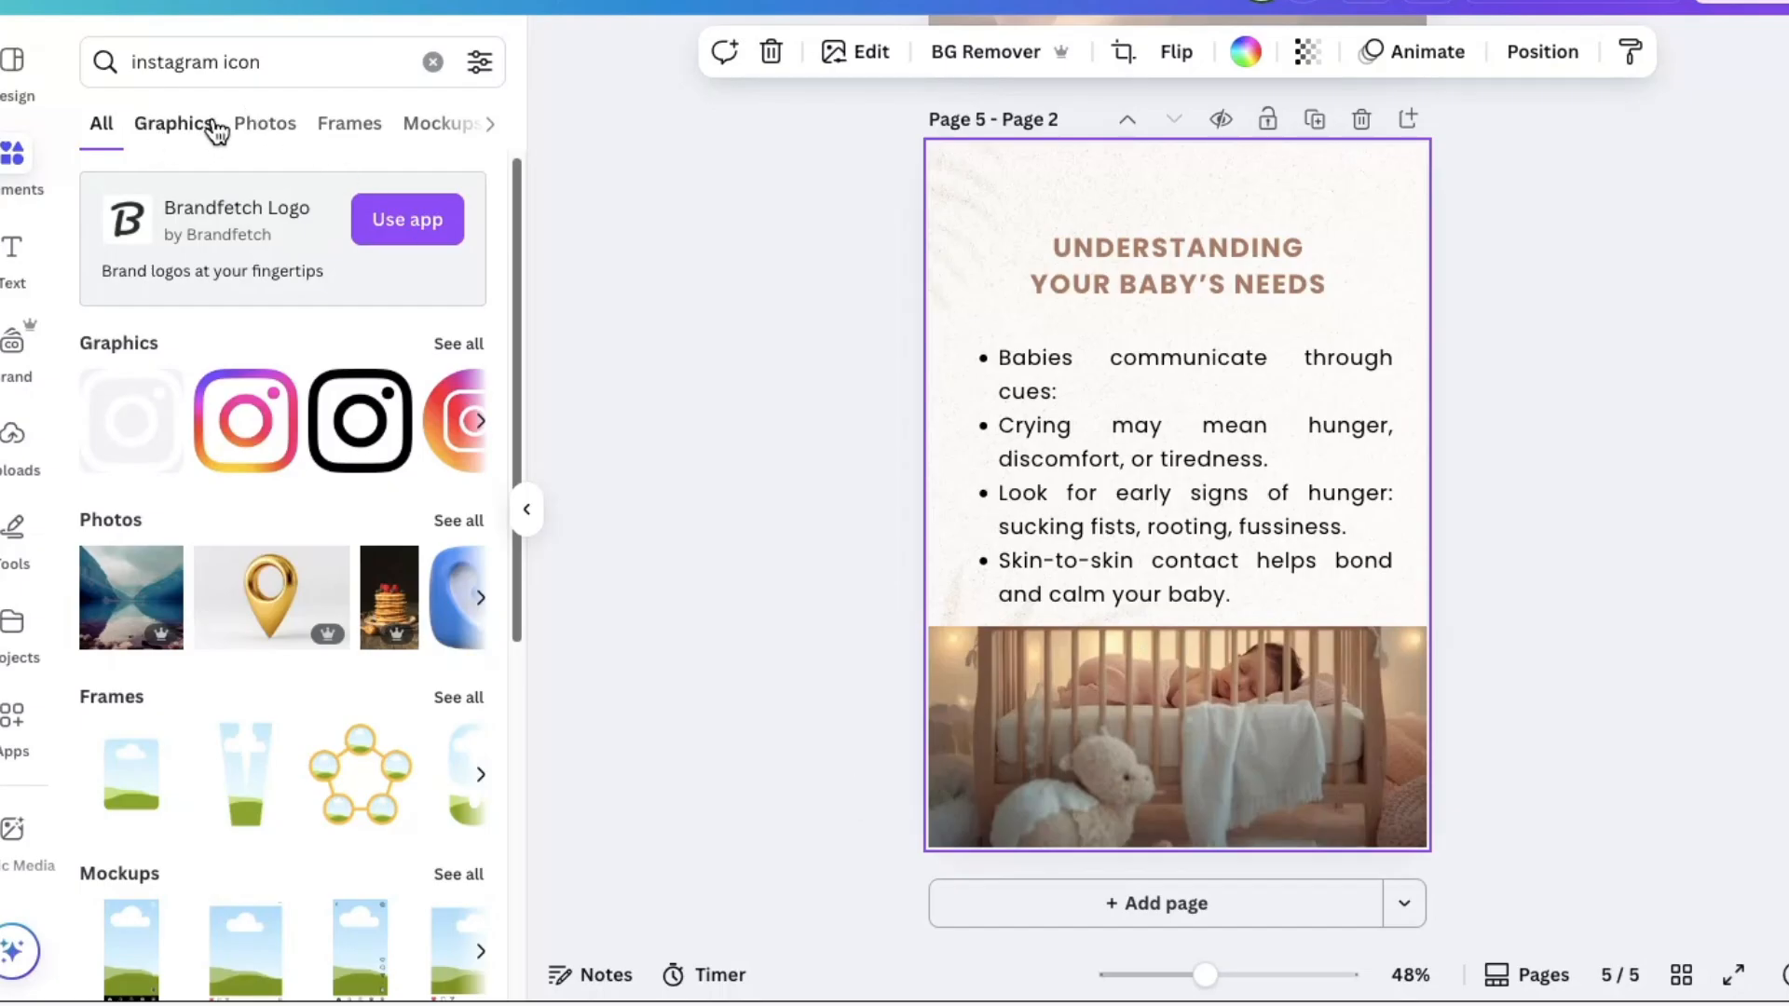
# Add a text box at font size 27 on page 5, placed along the lower edge of the crib photo
pyautogui.click(15, 265)
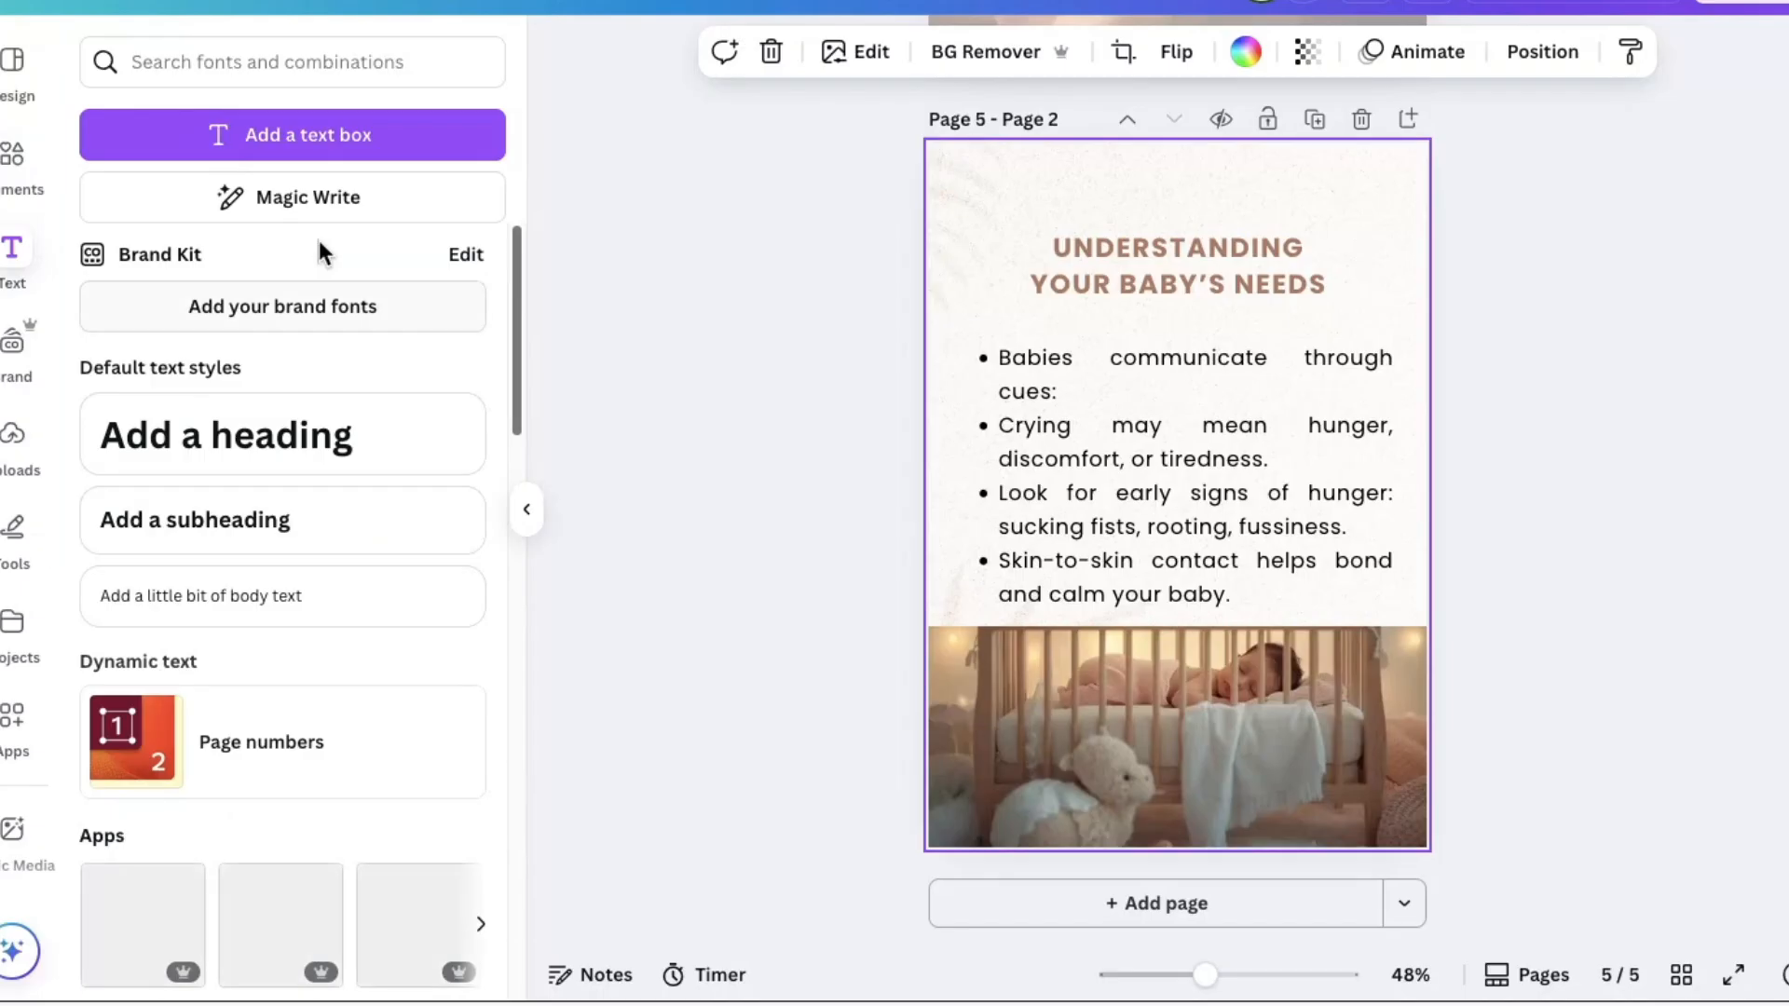
pyautogui.click(360, 136)
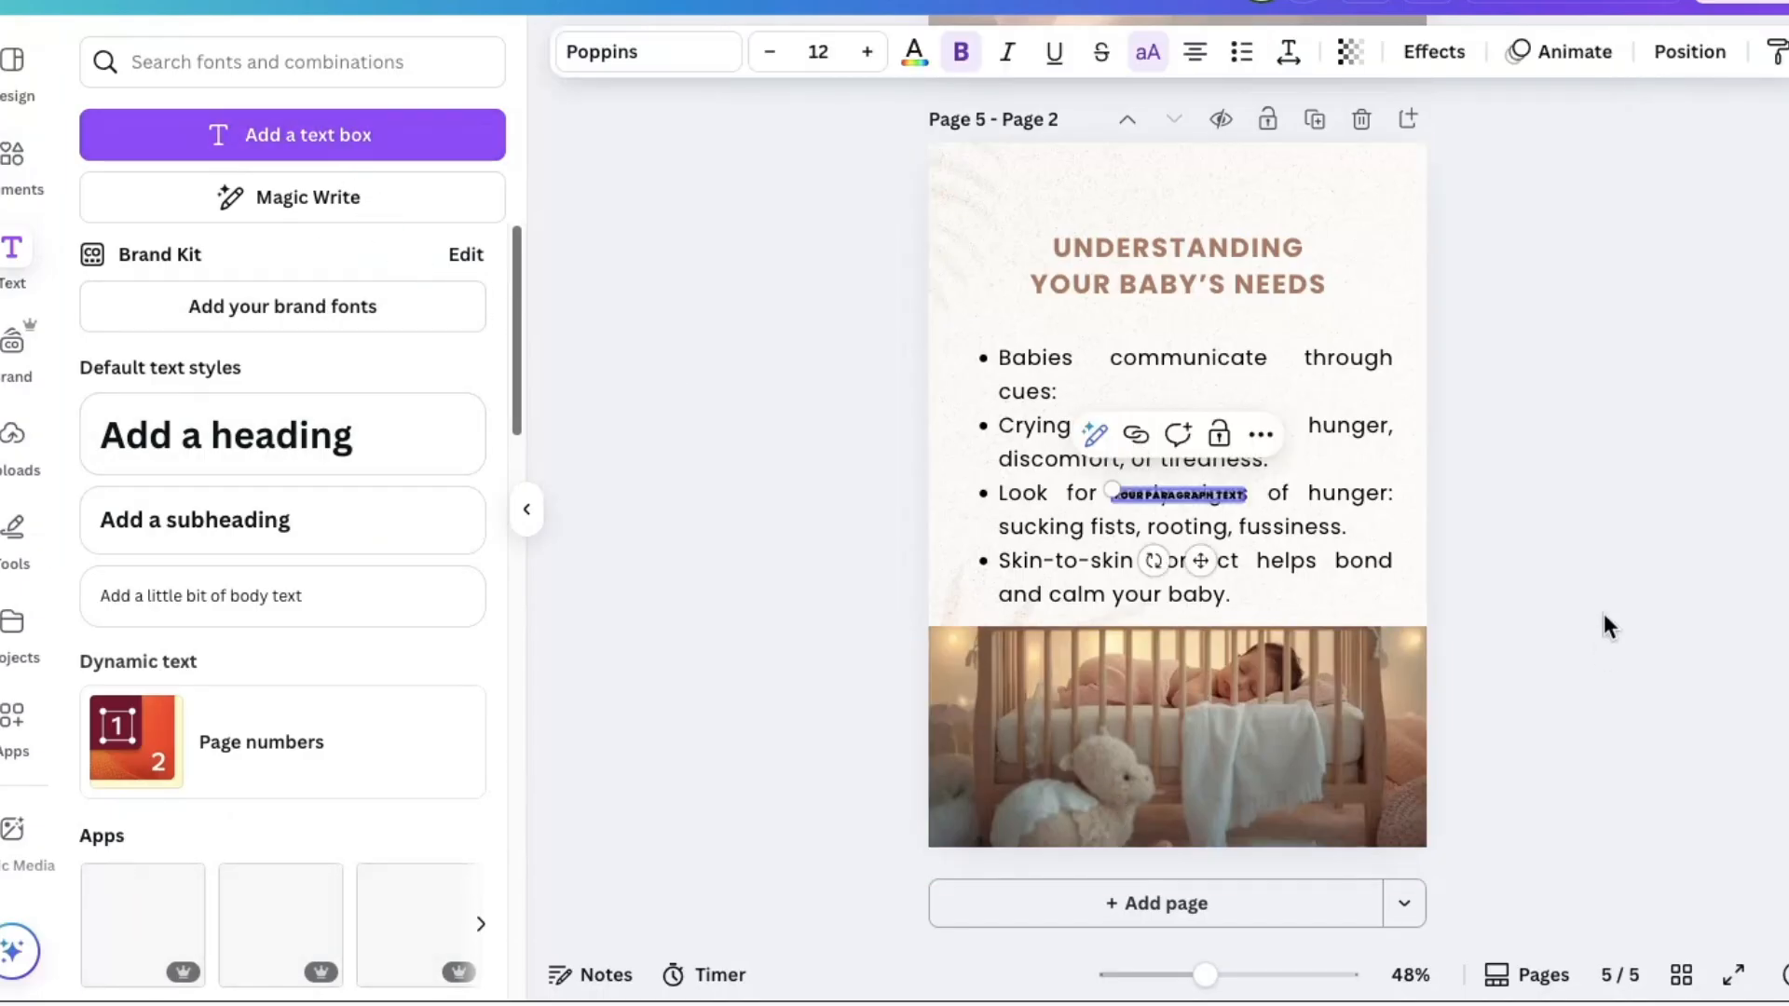
pyautogui.click(1183, 521)
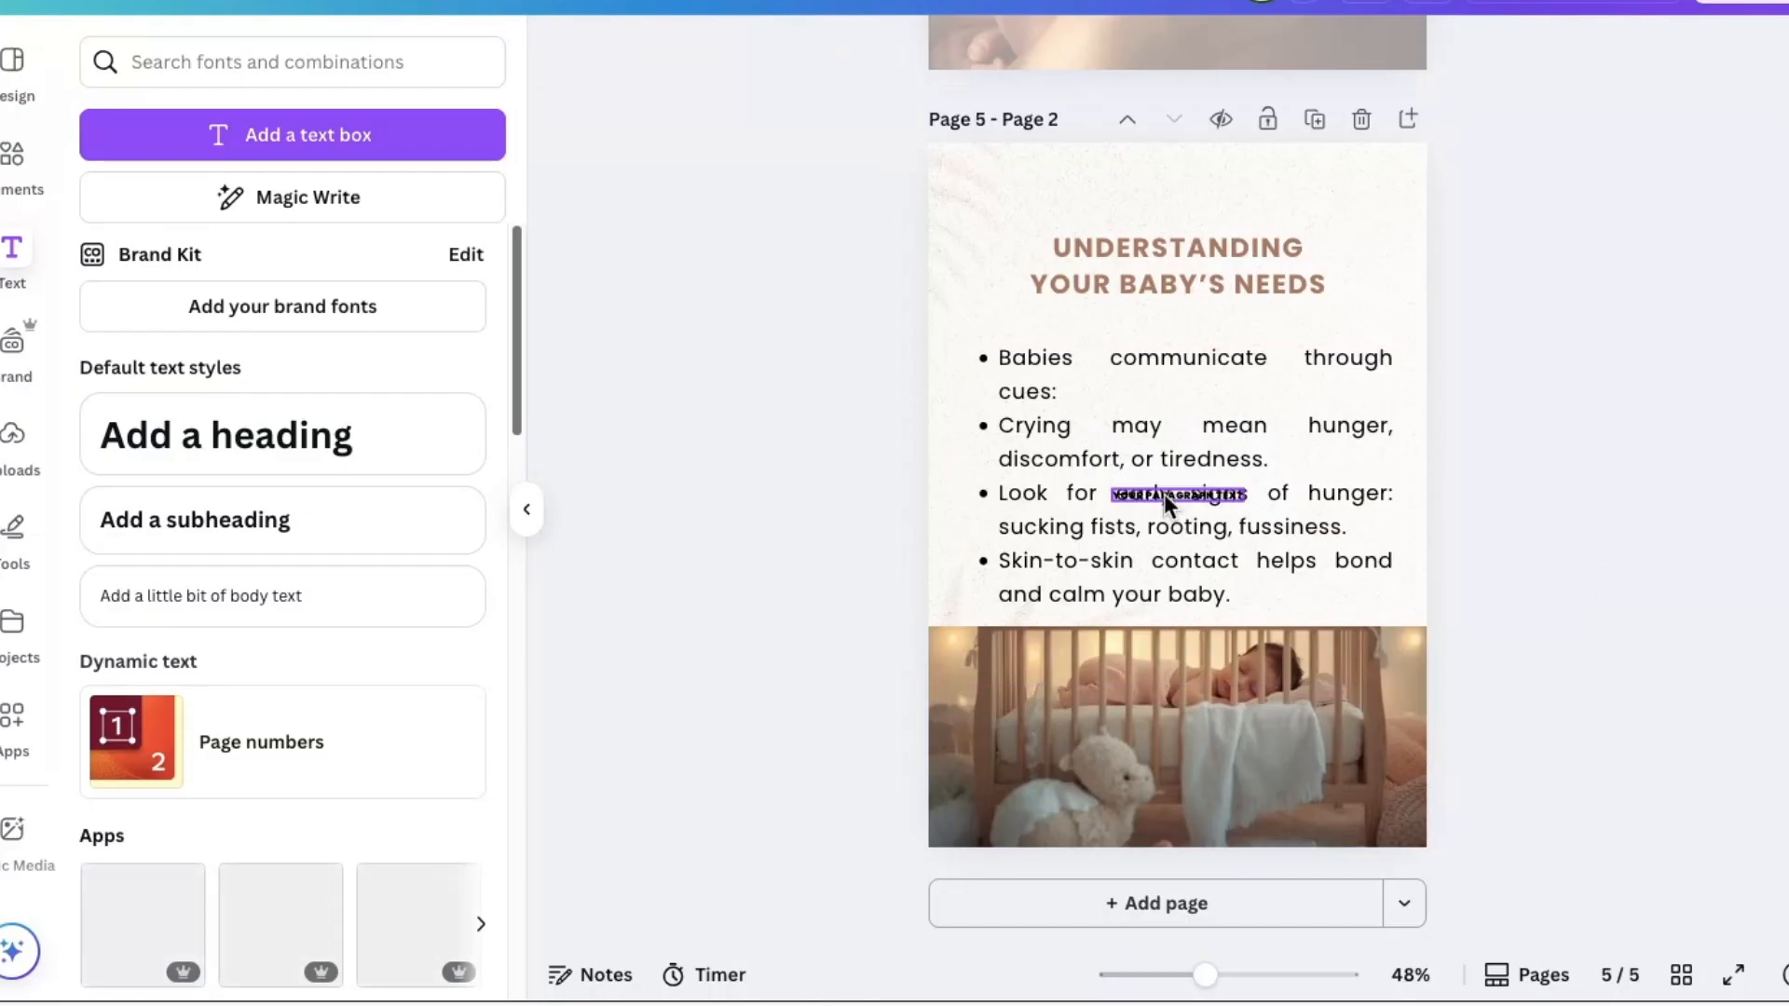
pyautogui.click(1166, 499)
pyautogui.moveTo(1165, 505); pyautogui.dragTo(1009, 705)
pyautogui.click(1237, 806)
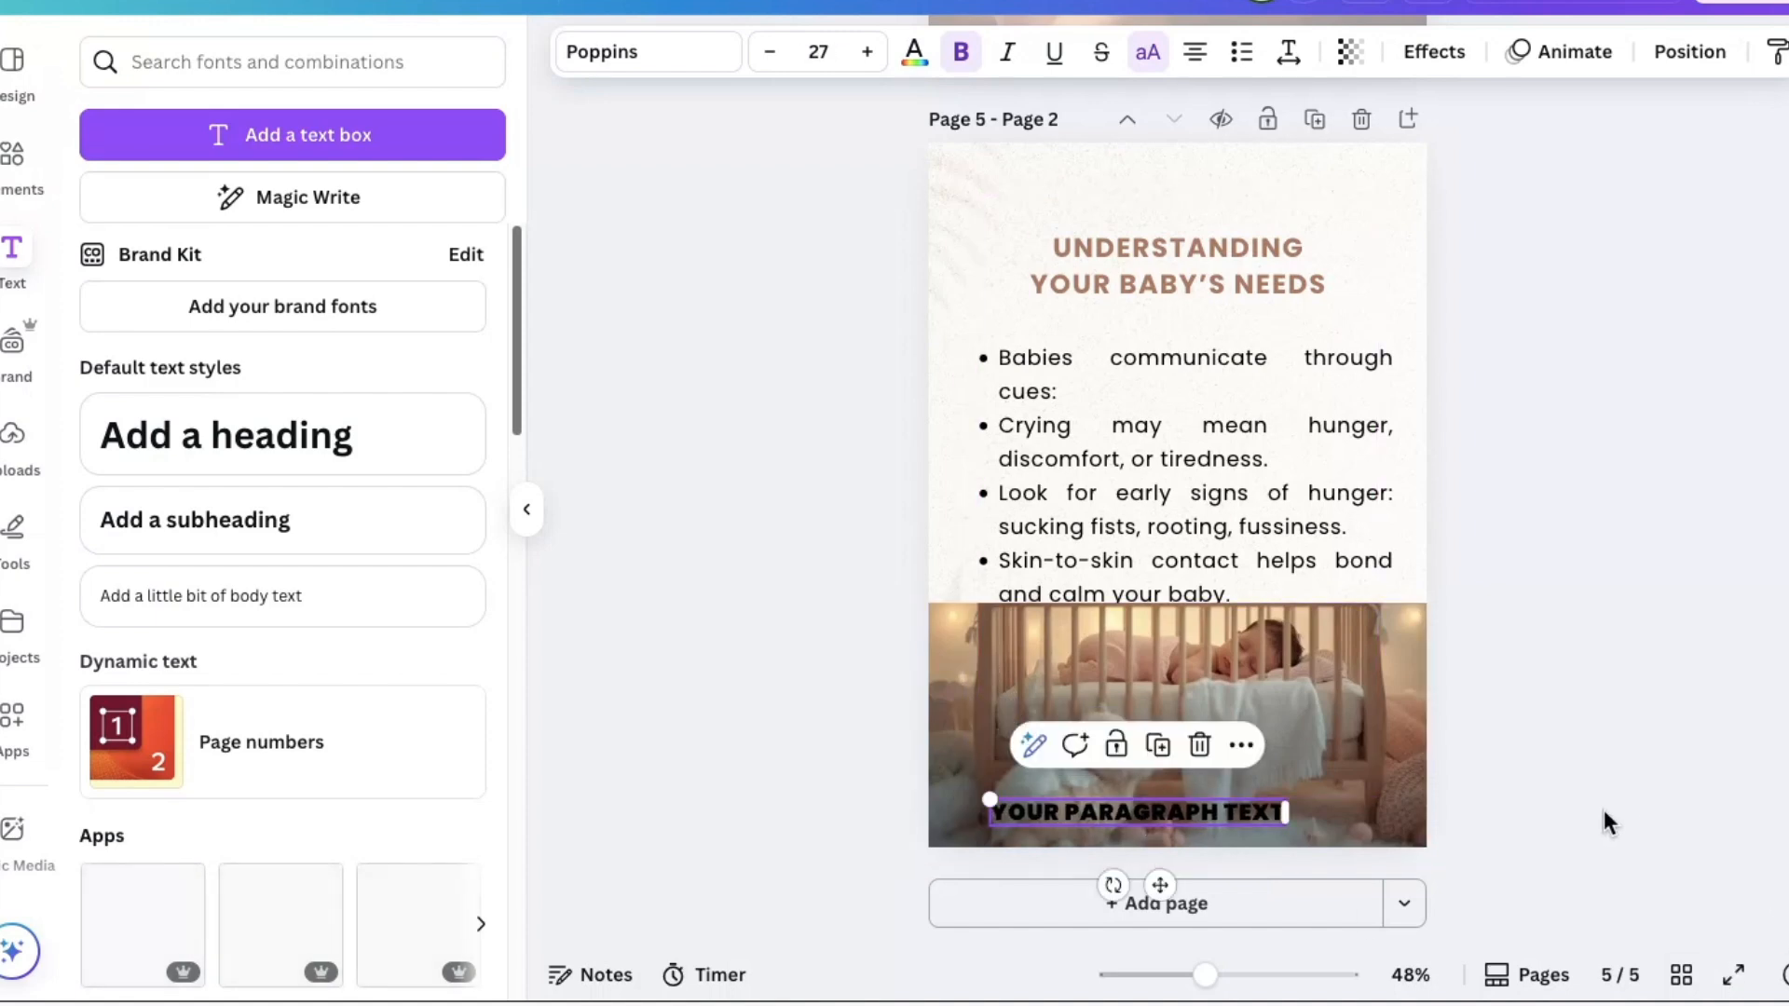
pyautogui.click(1363, 793)
pyautogui.click(1286, 831)
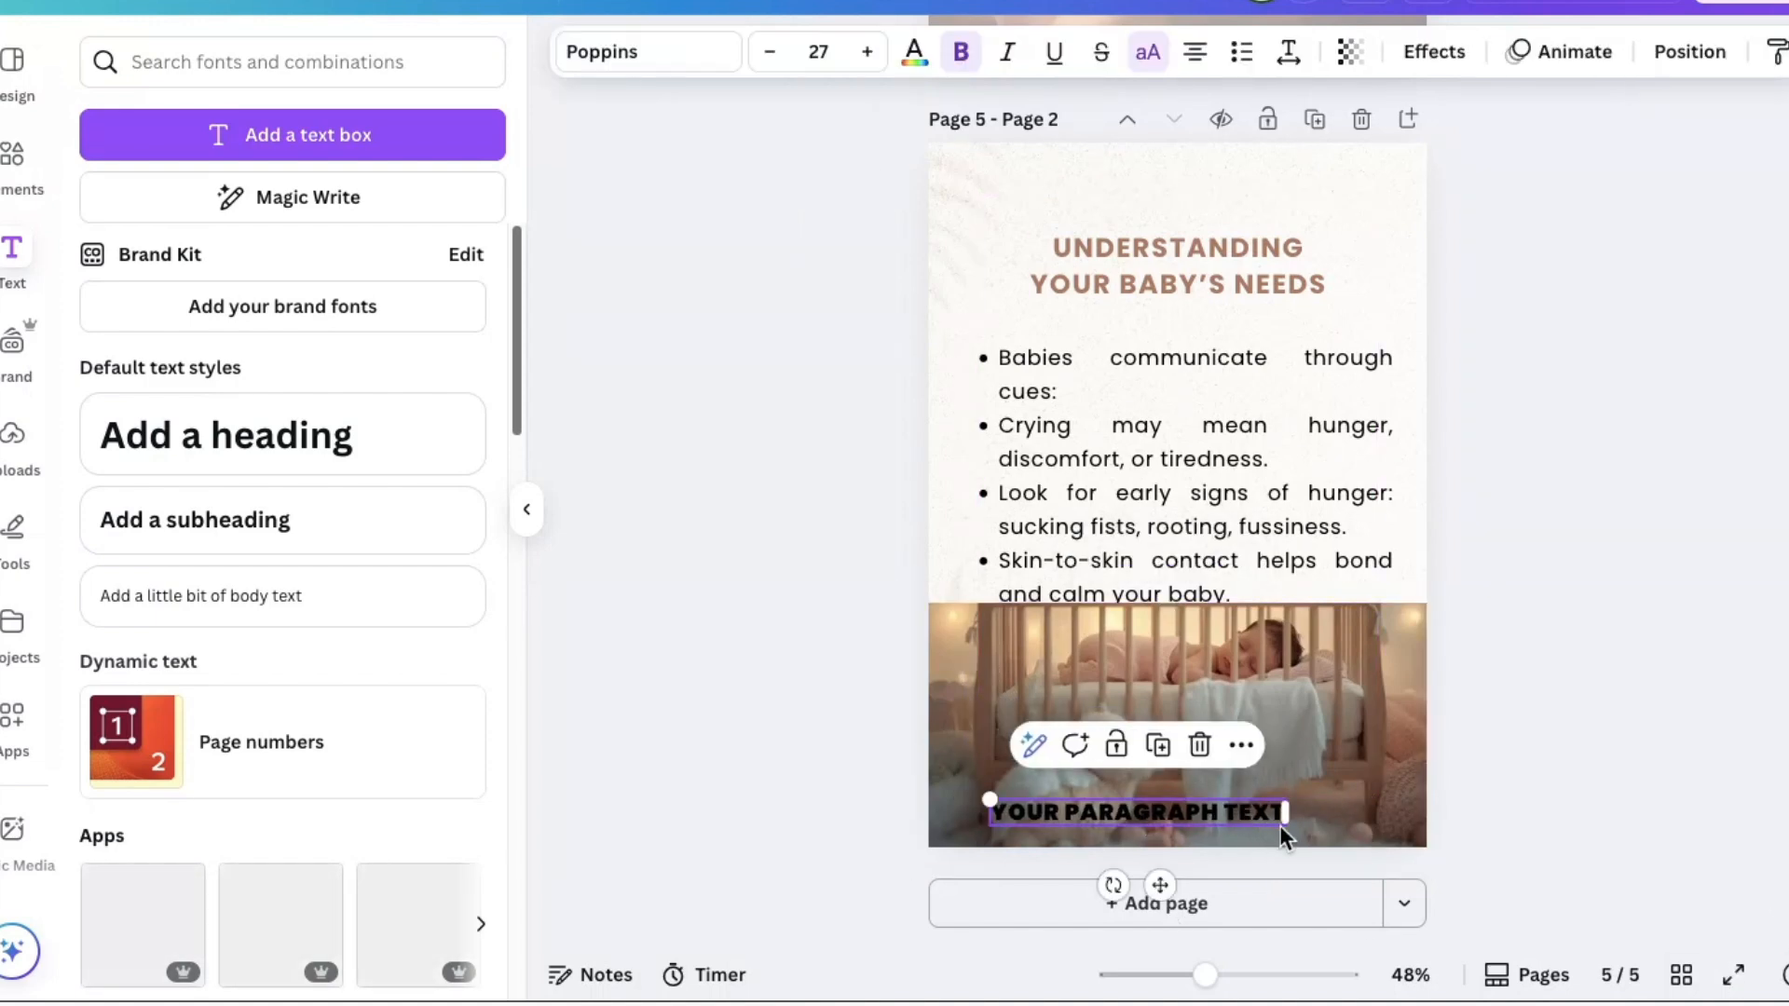
pyautogui.moveTo(1286, 830); pyautogui.dragTo(1344, 823)
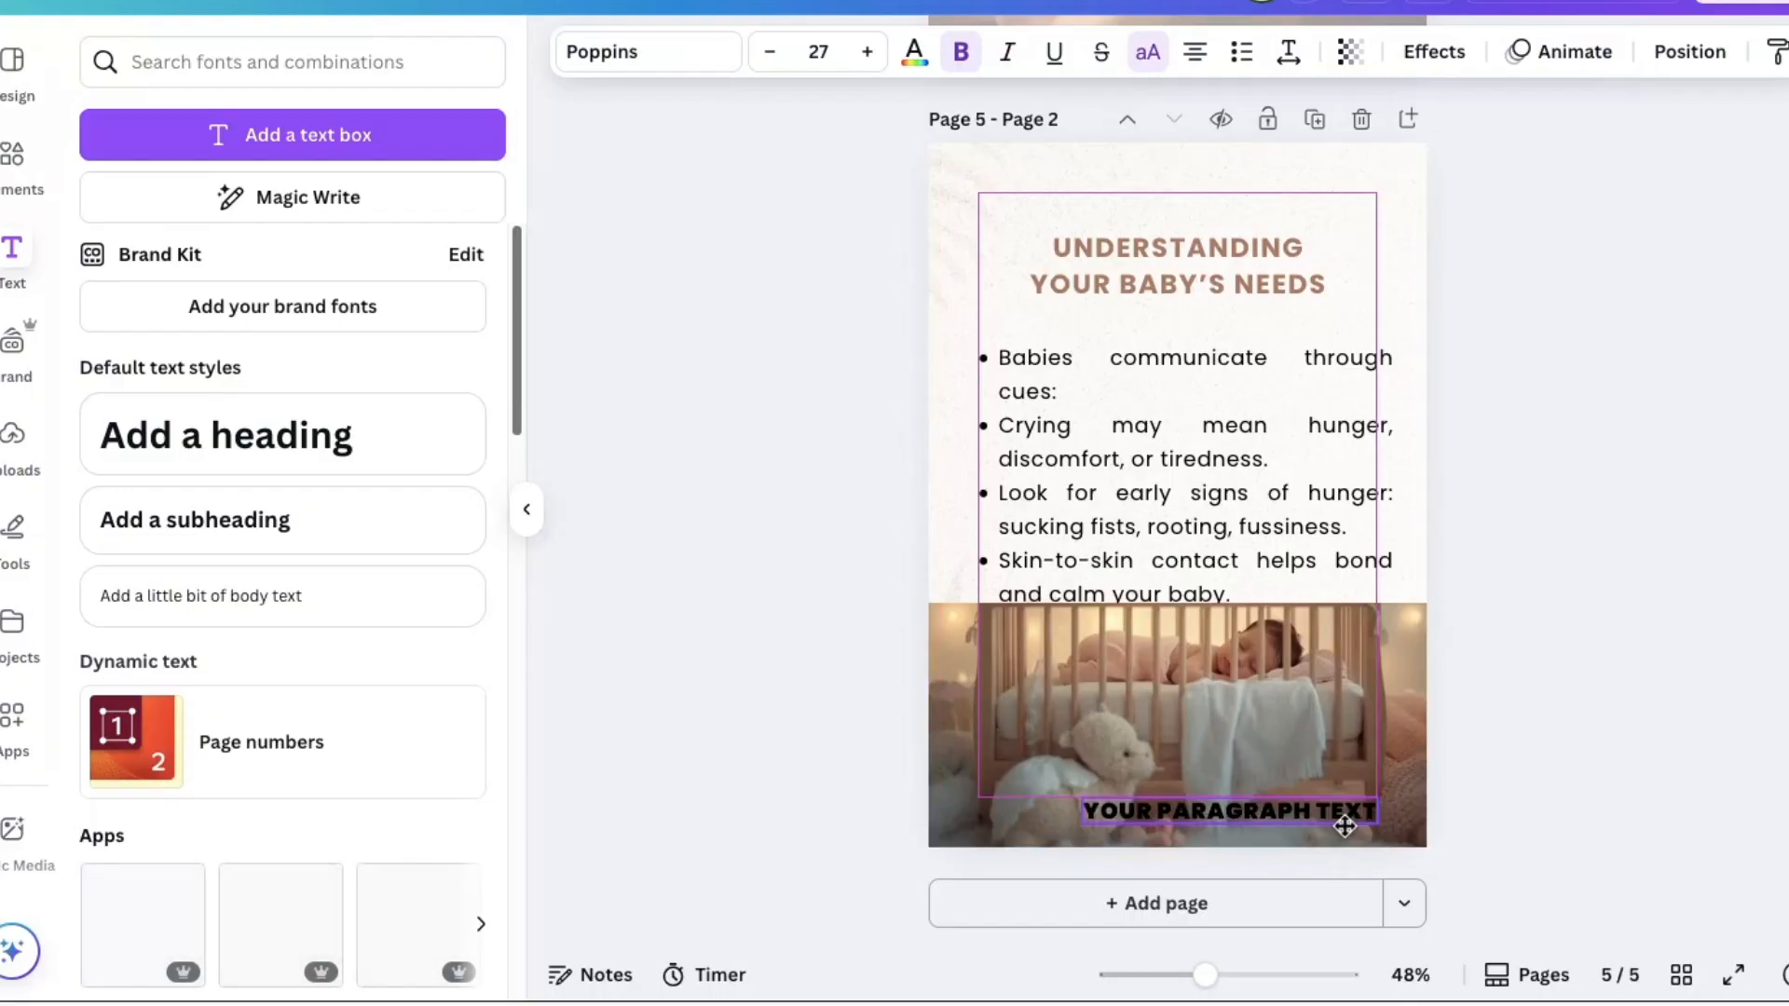
# Replace the new text box's placeholder with "BACK TO TOP" and move it slightly lower on the crib photo
pyautogui.doubleClick(1289, 810)
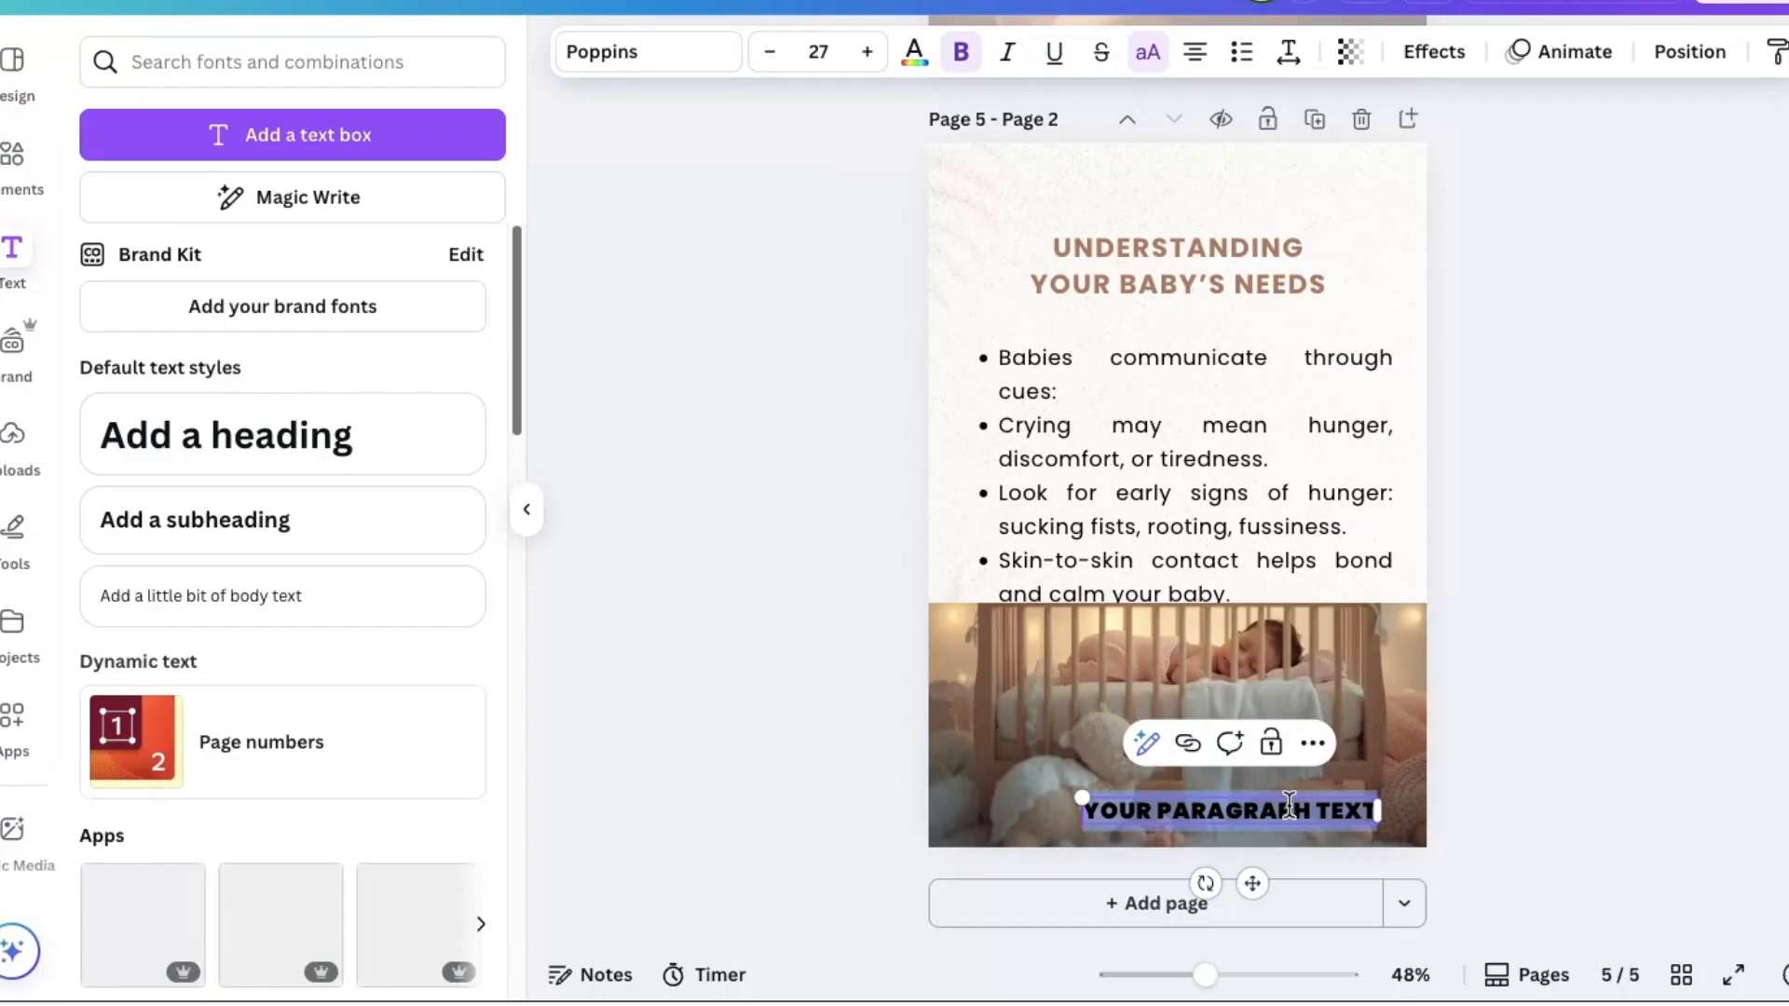
pyautogui.write('BAV')
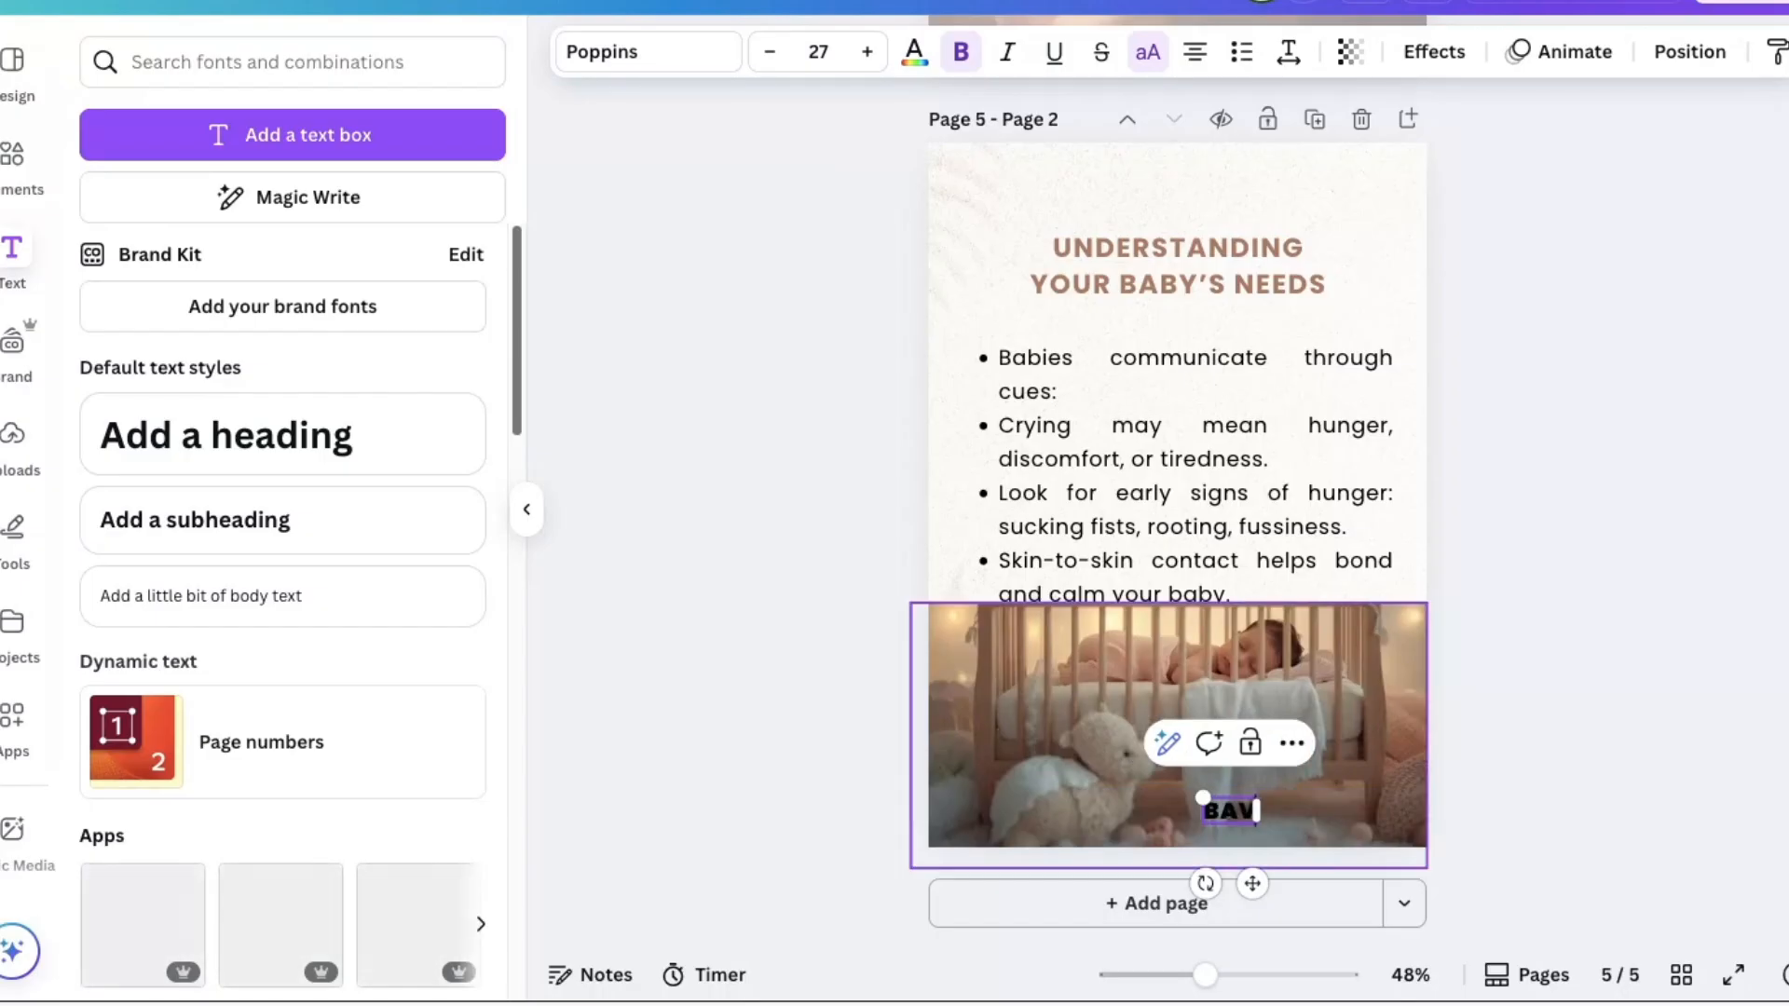
pyautogui.press('BackSpace')
pyautogui.write('CK')
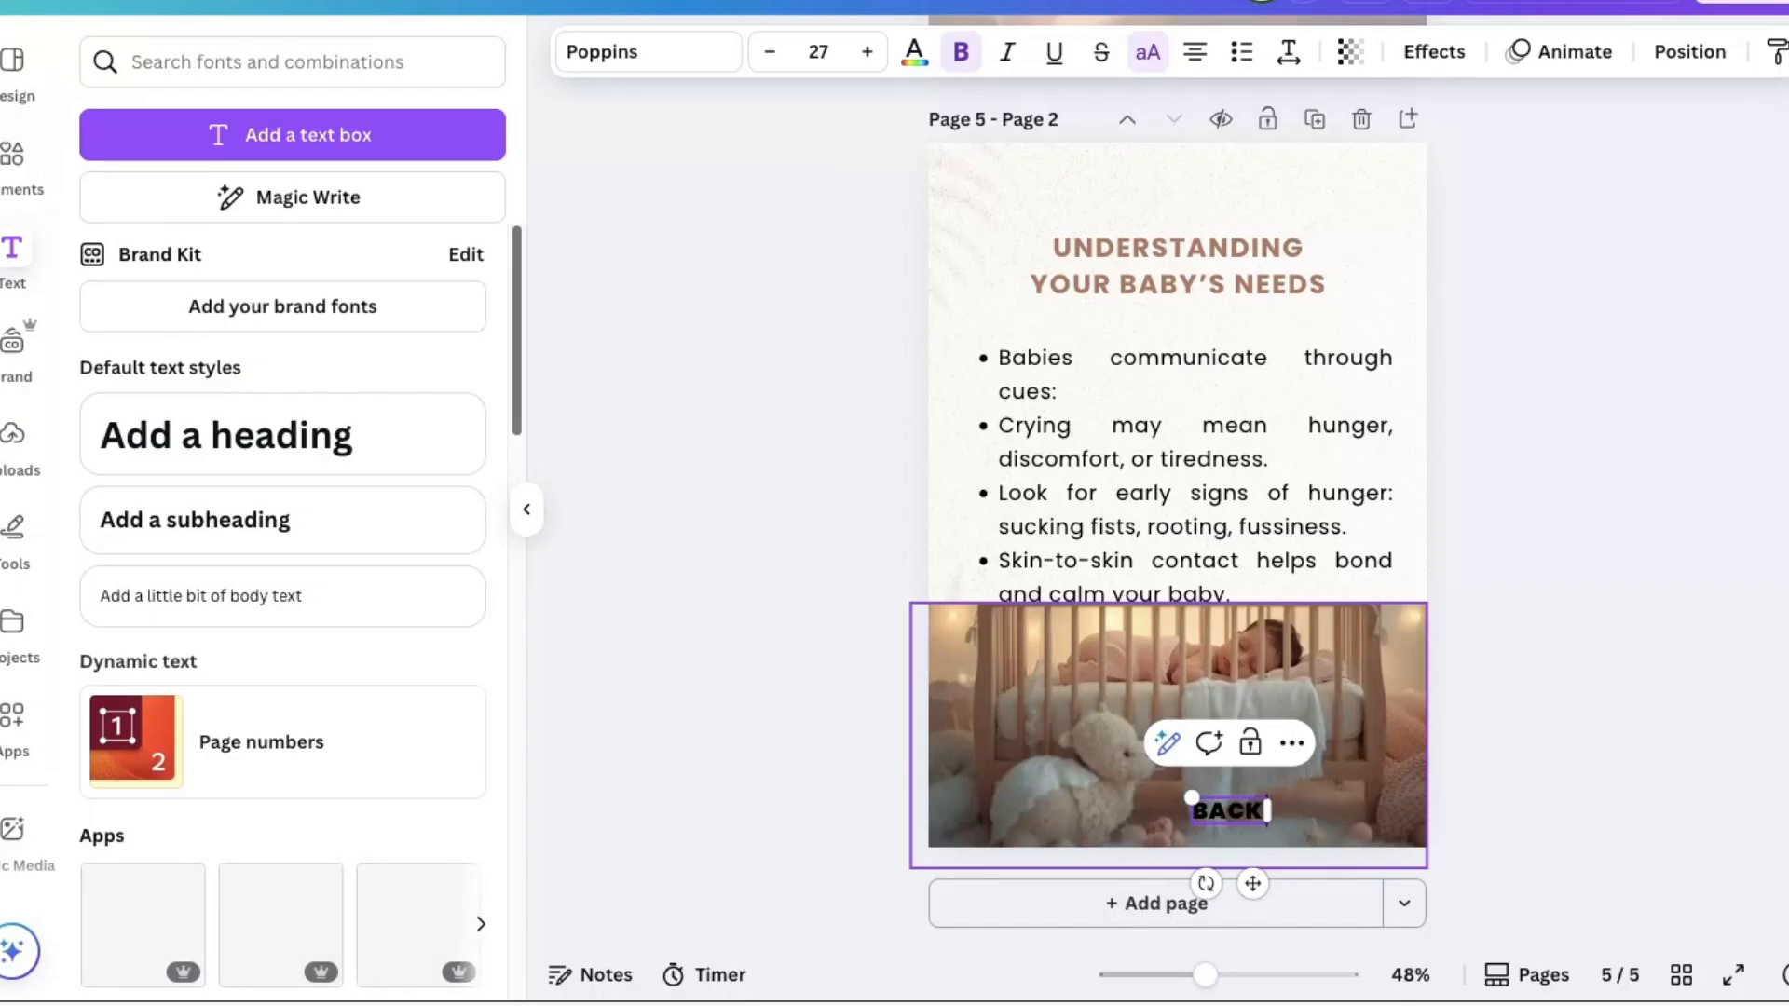
pyautogui.write(' TO TOP')
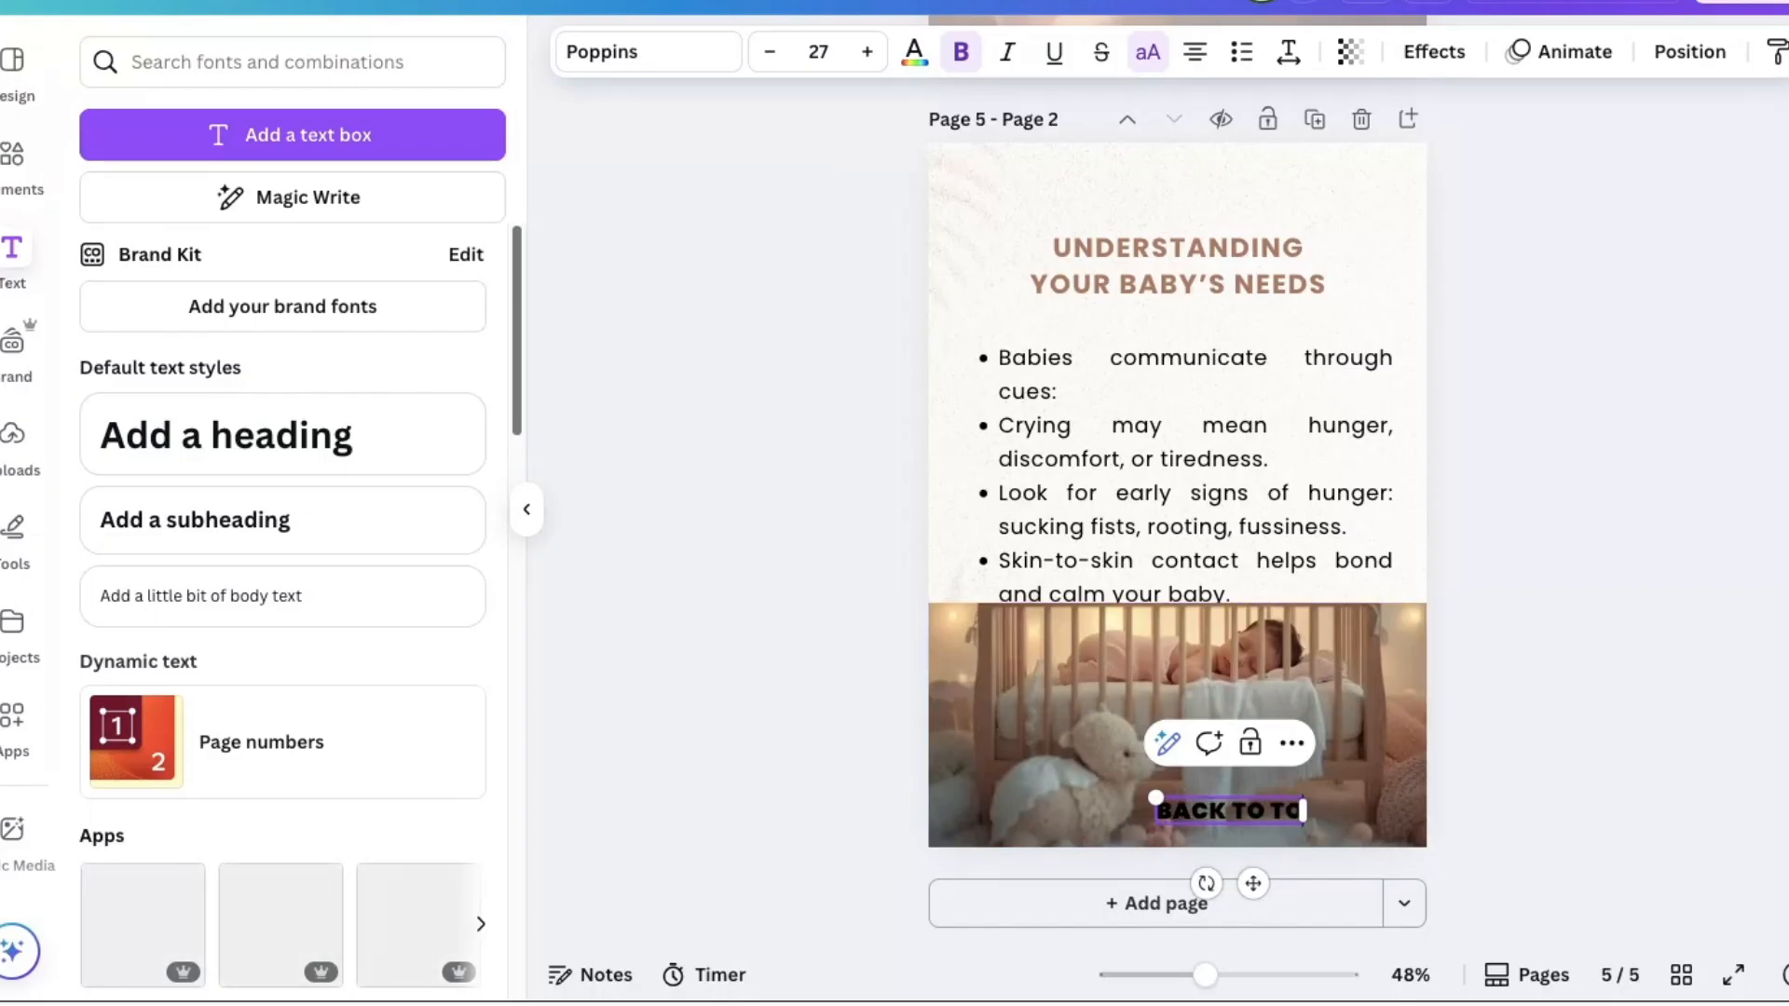
pyautogui.click(1355, 809)
pyautogui.click(1228, 817)
pyautogui.moveTo(1228, 817); pyautogui.dragTo(1230, 832)
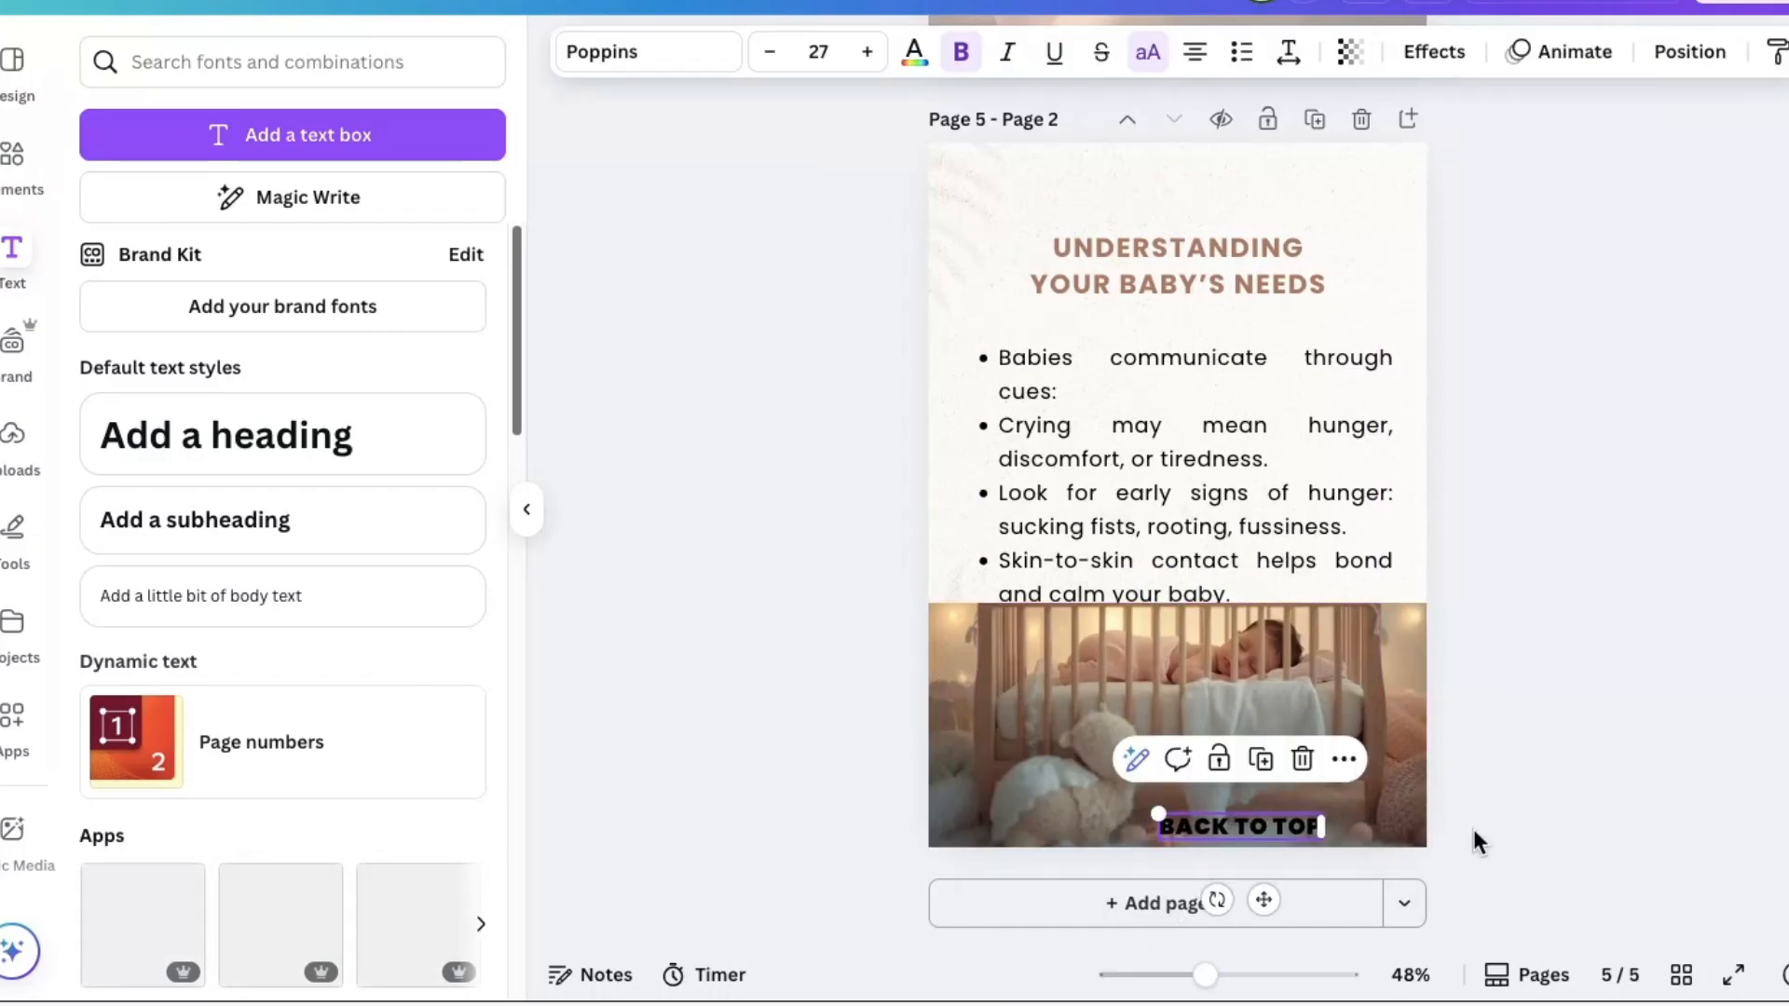
# Link the "BACK TO TOP" text on page 5 to the document page "1 - Cover Page" and follow the link
pyautogui.rightClick(1218, 834)
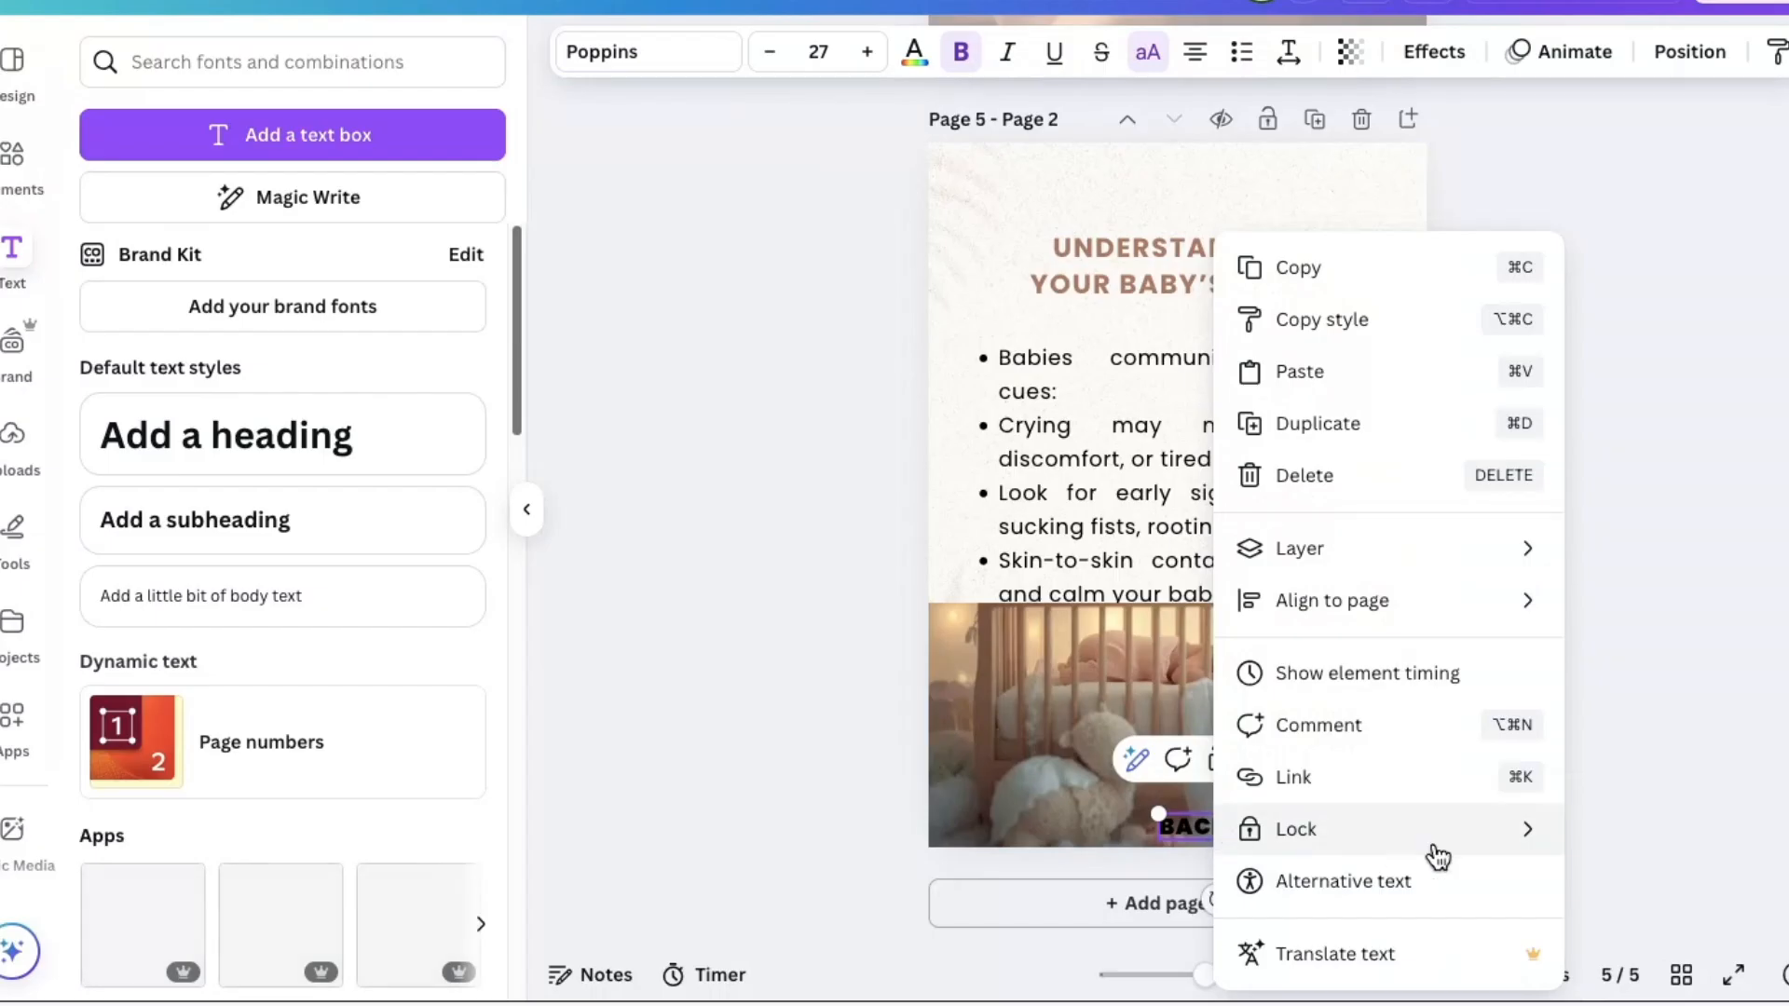
pyautogui.click(1343, 788)
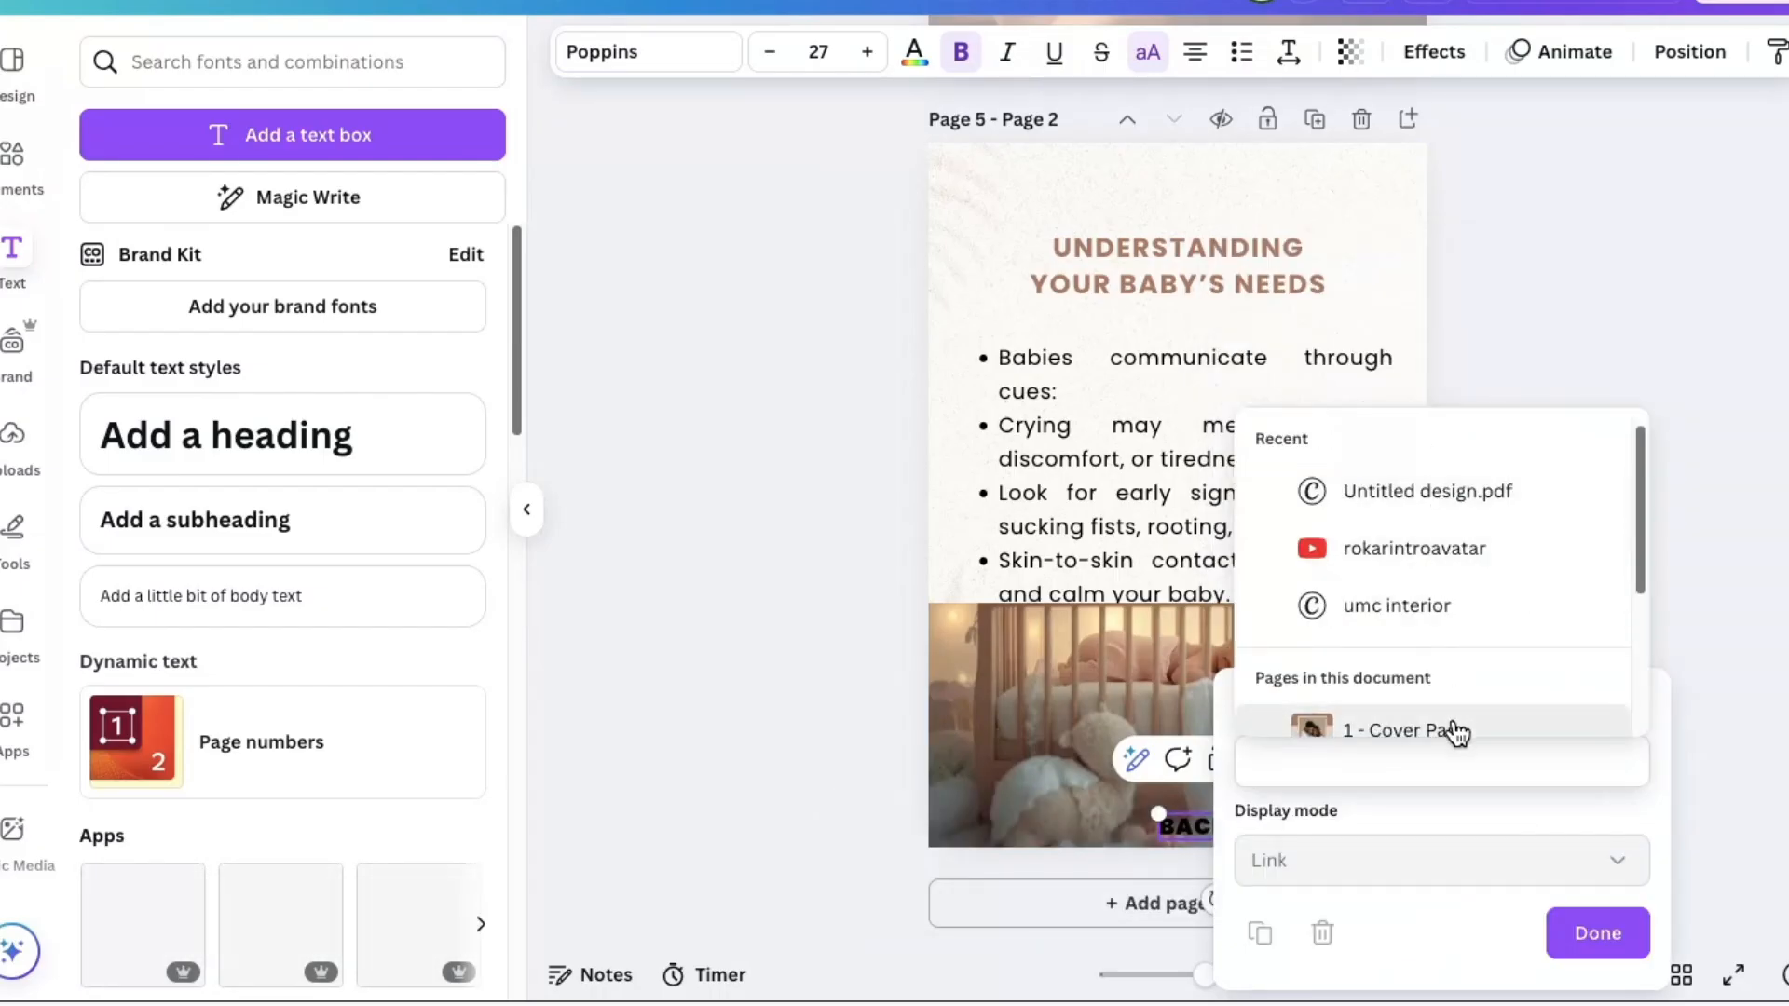
pyautogui.click(1460, 729)
pyautogui.click(1480, 690)
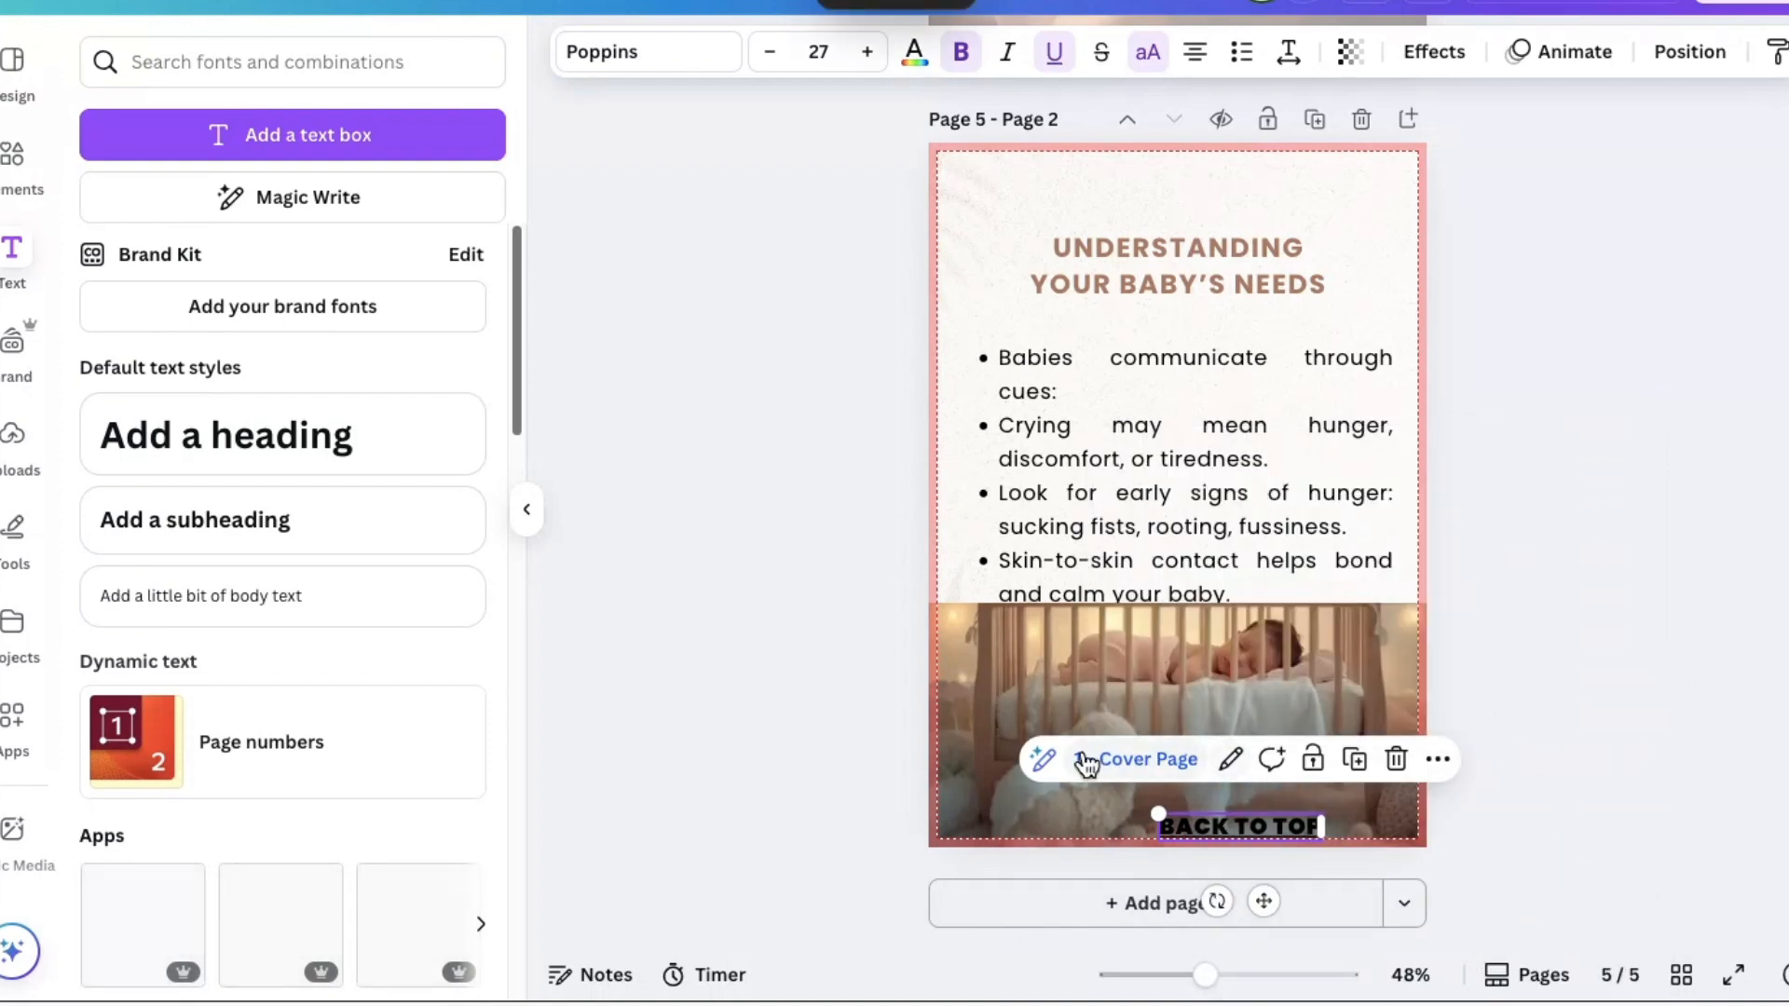
pyautogui.click(1150, 759)
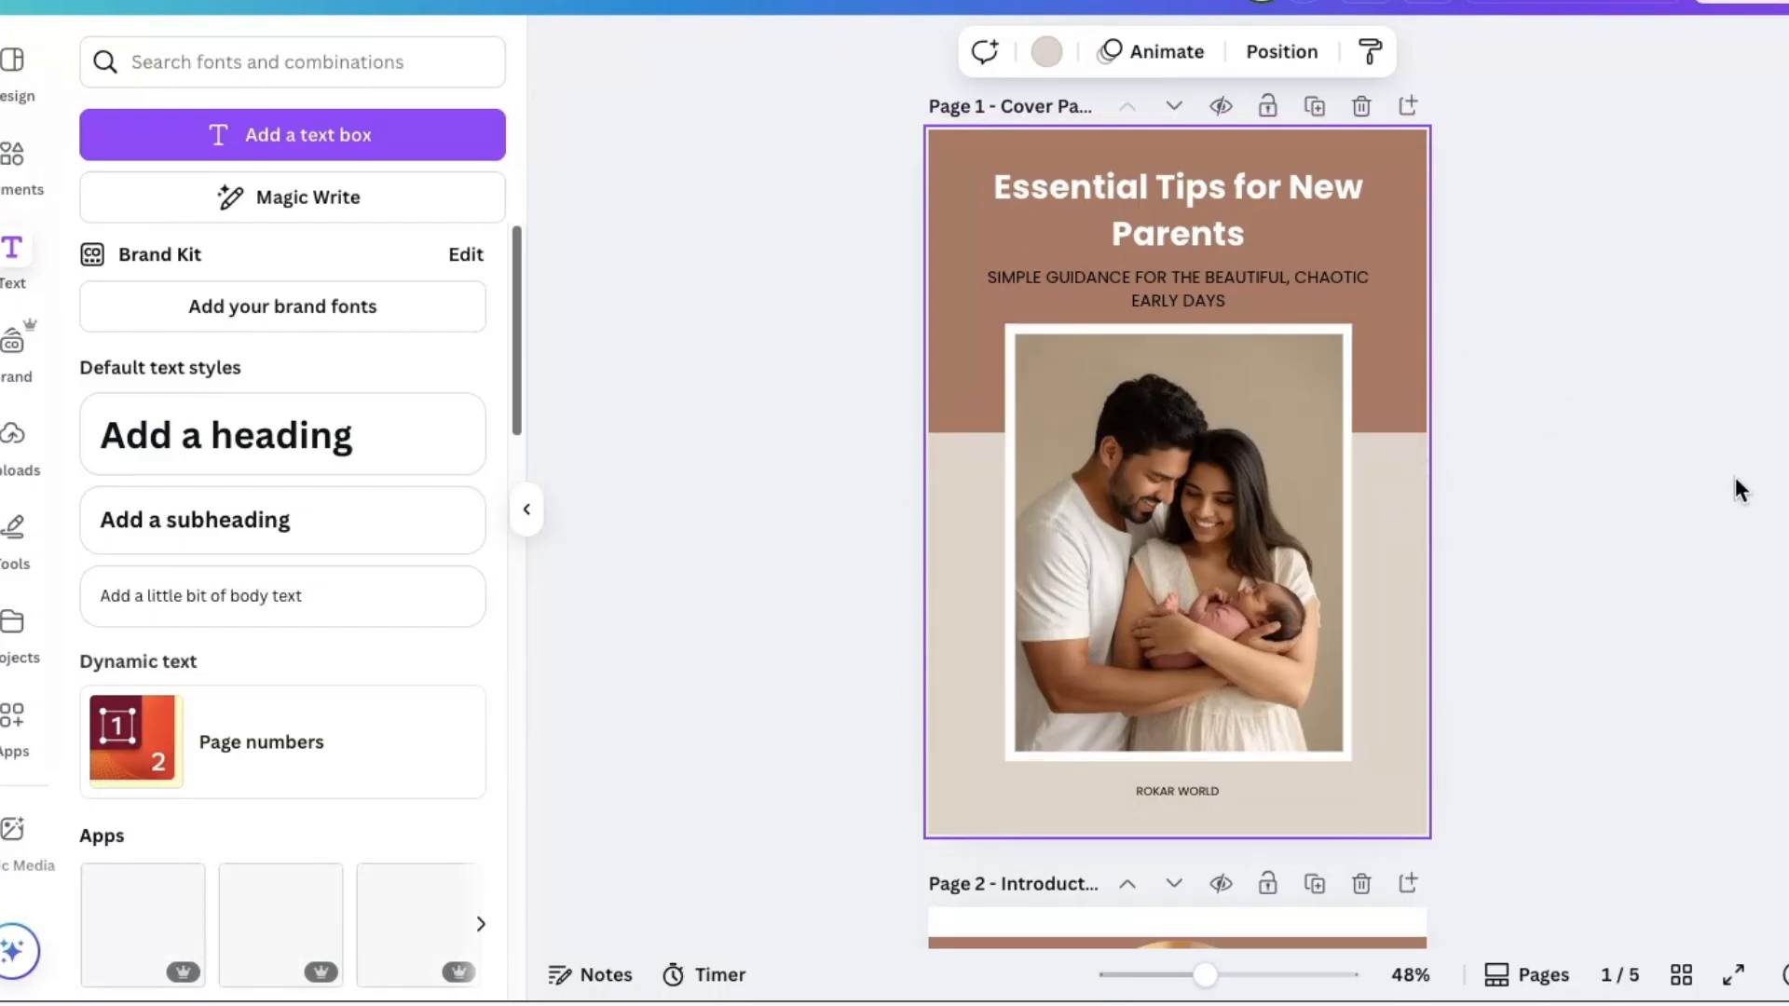
pyautogui.rightClick(1193, 788)
pyautogui.click(1355, 779)
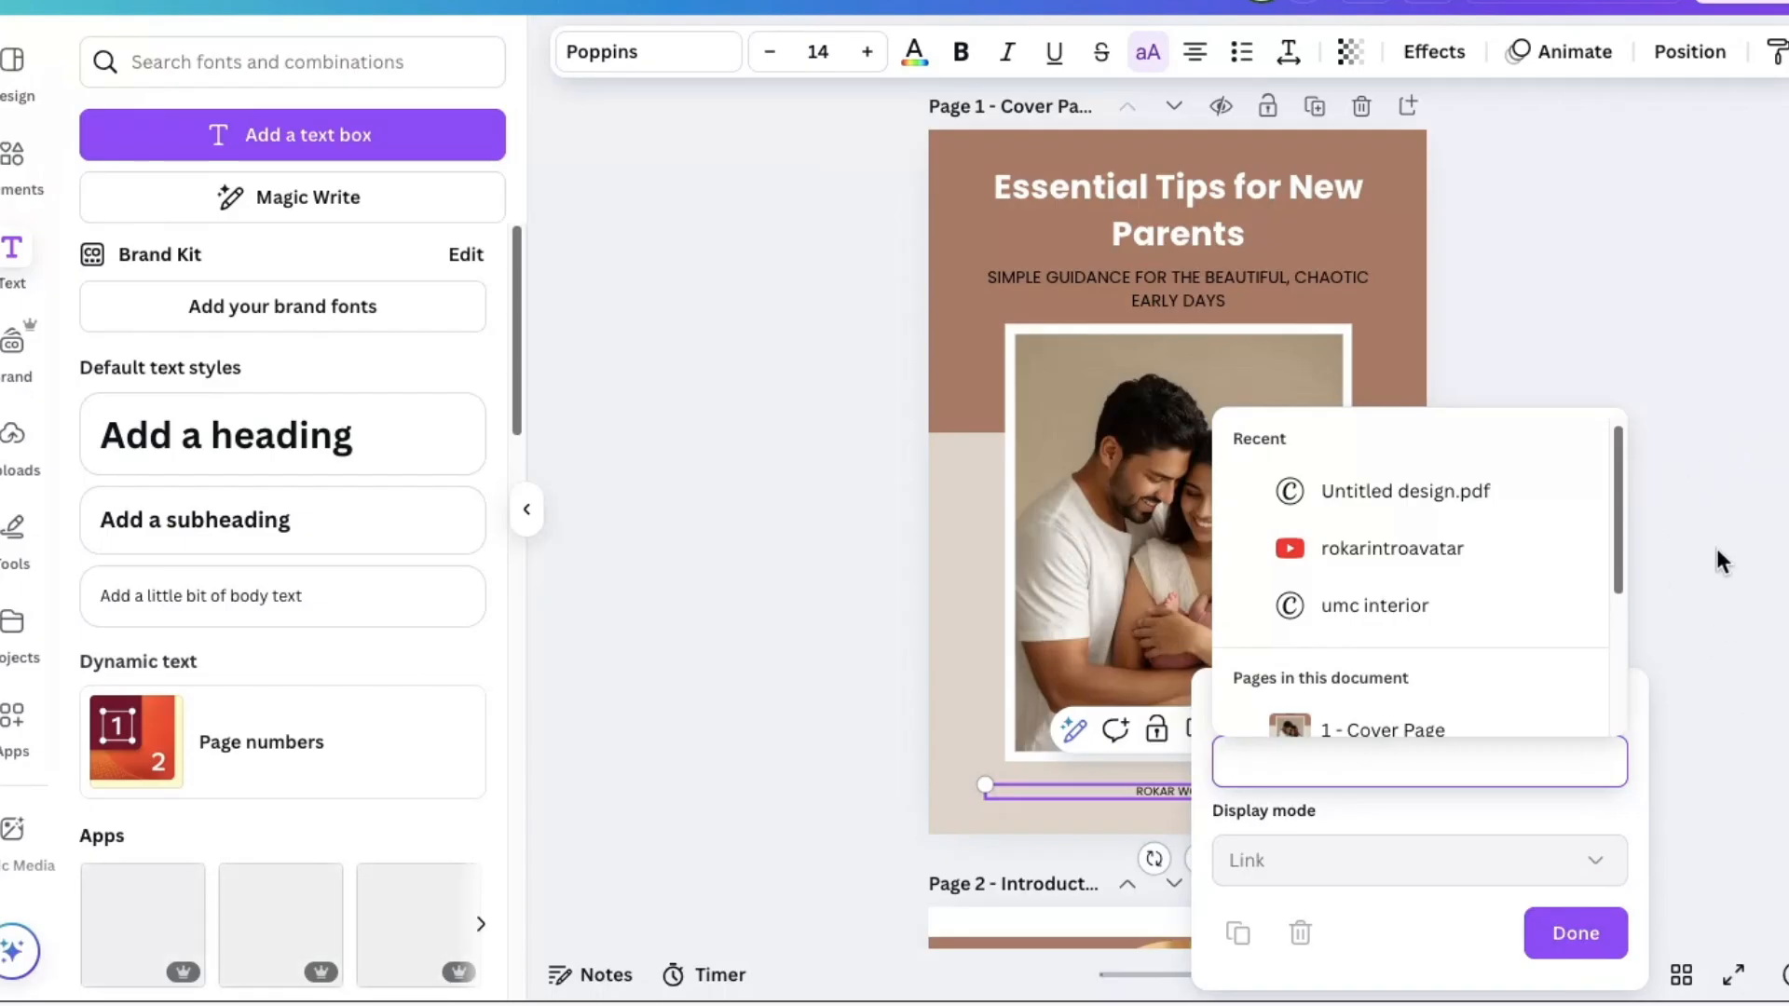
pyautogui.click(1613, 310)
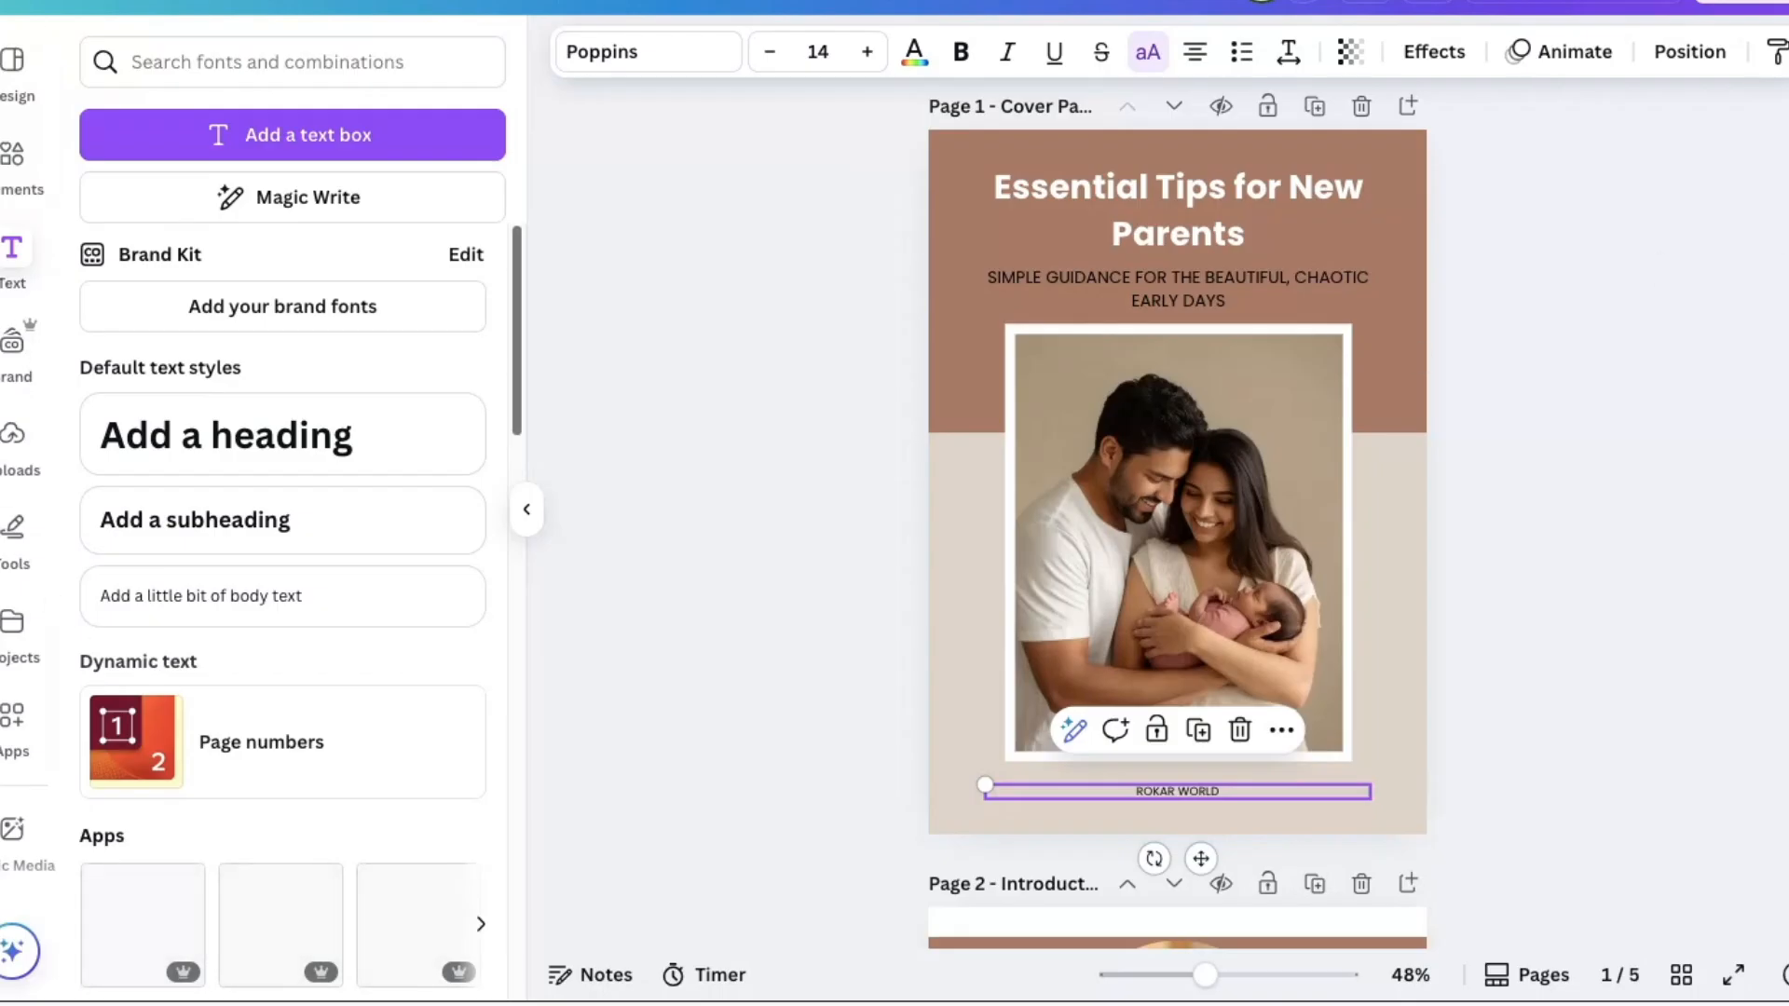
# Add the multicoloured Instagram icon to the cover page, shrunk into the lower-left corner beside the "ROKAR WORLD" text
pyautogui.click(14, 163)
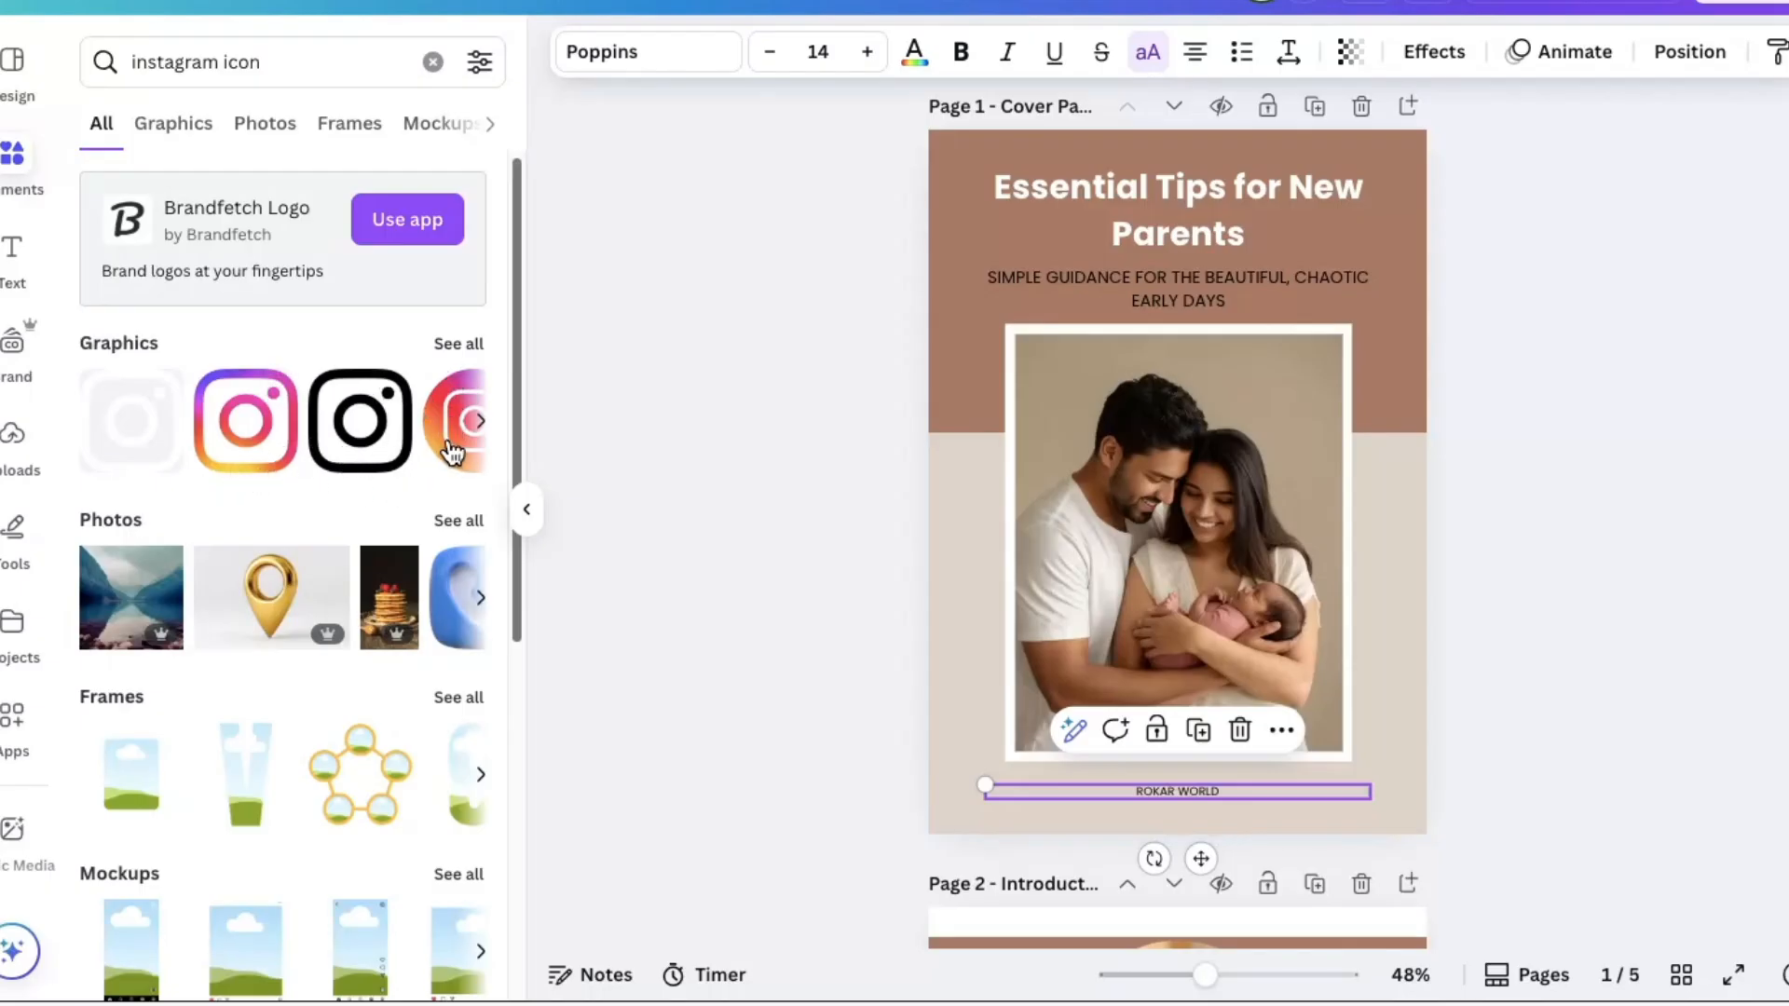
pyautogui.click(248, 432)
pyautogui.moveTo(1185, 480); pyautogui.dragTo(1051, 692)
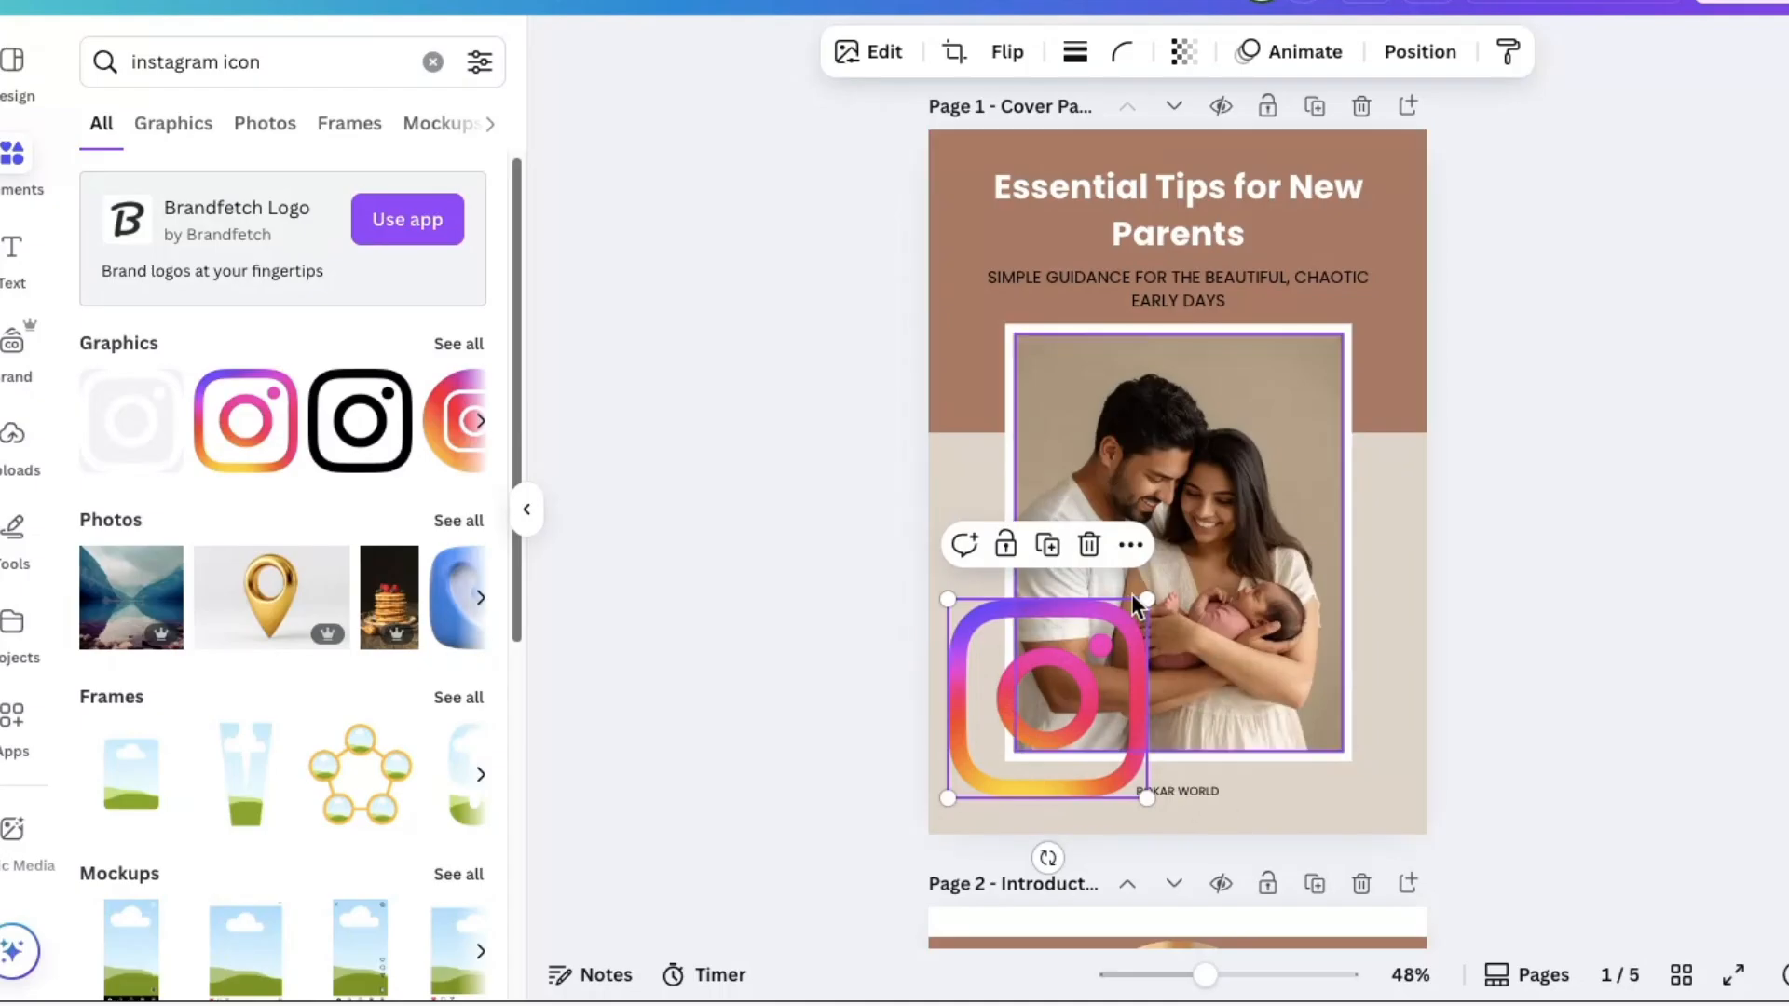
pyautogui.moveTo(1136, 610); pyautogui.dragTo(969, 804)
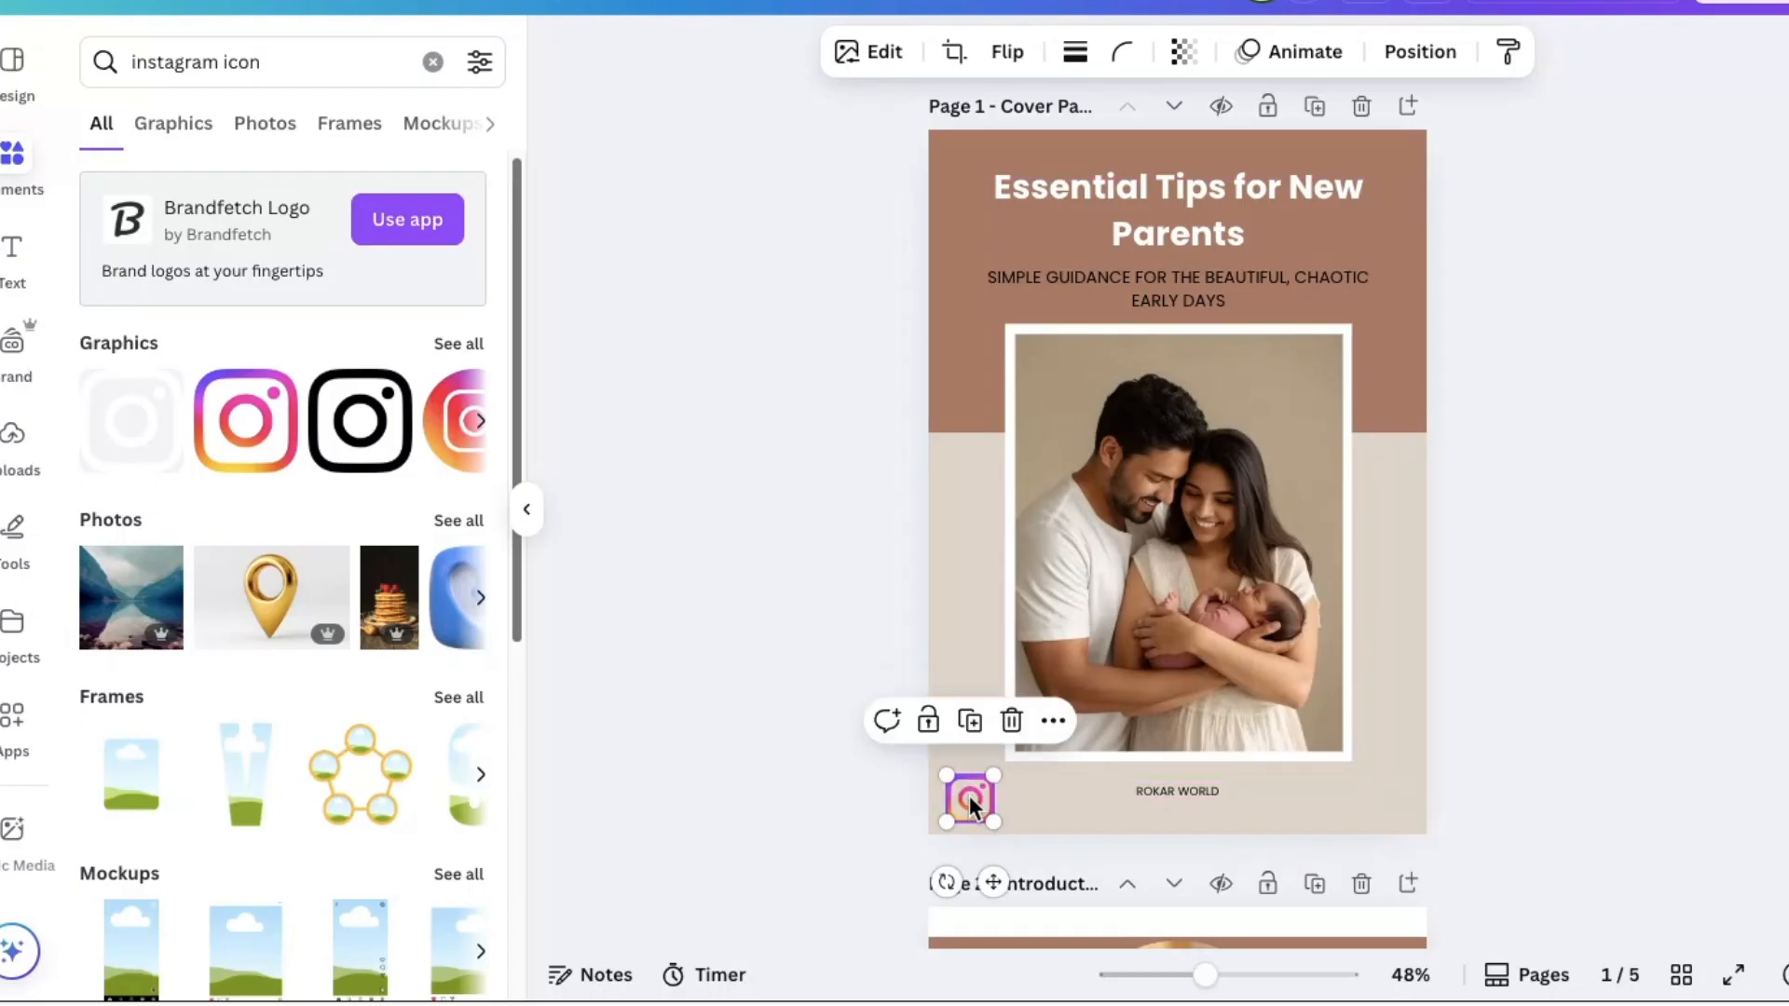
# Open the link settings of the Instagram icon, close them without a link, and delete the icon from the cover page
pyautogui.rightClick(969, 795)
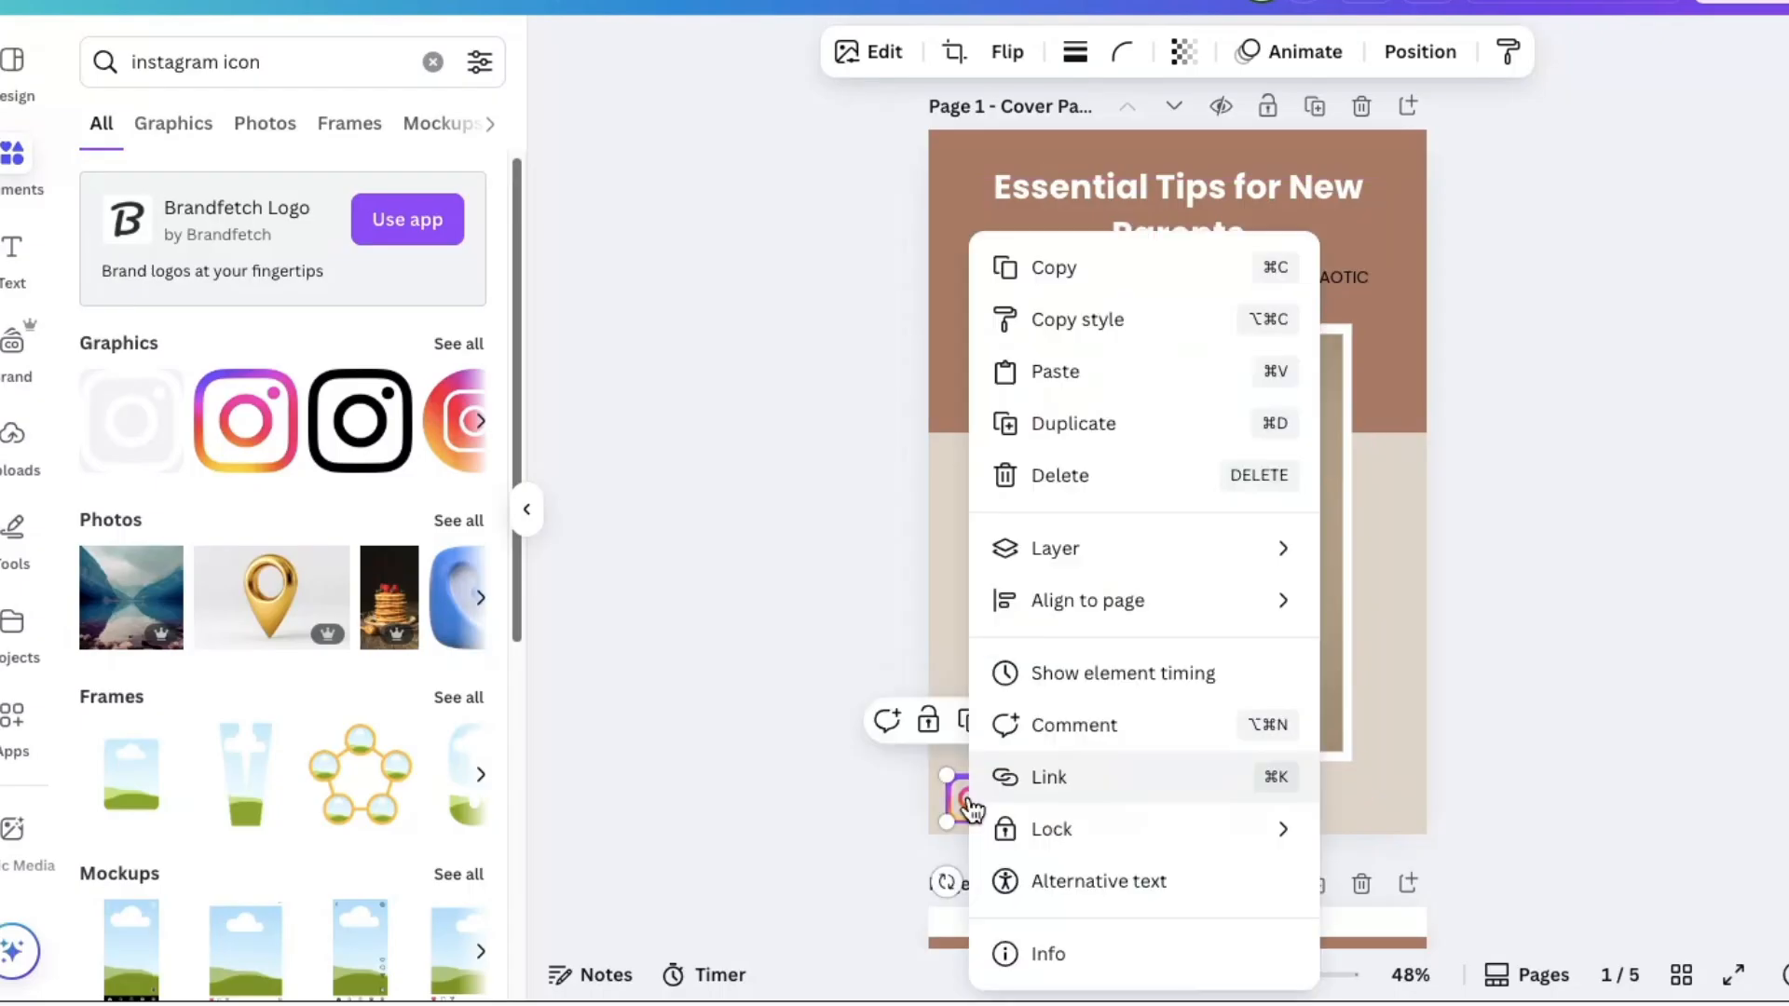
pyautogui.click(1063, 778)
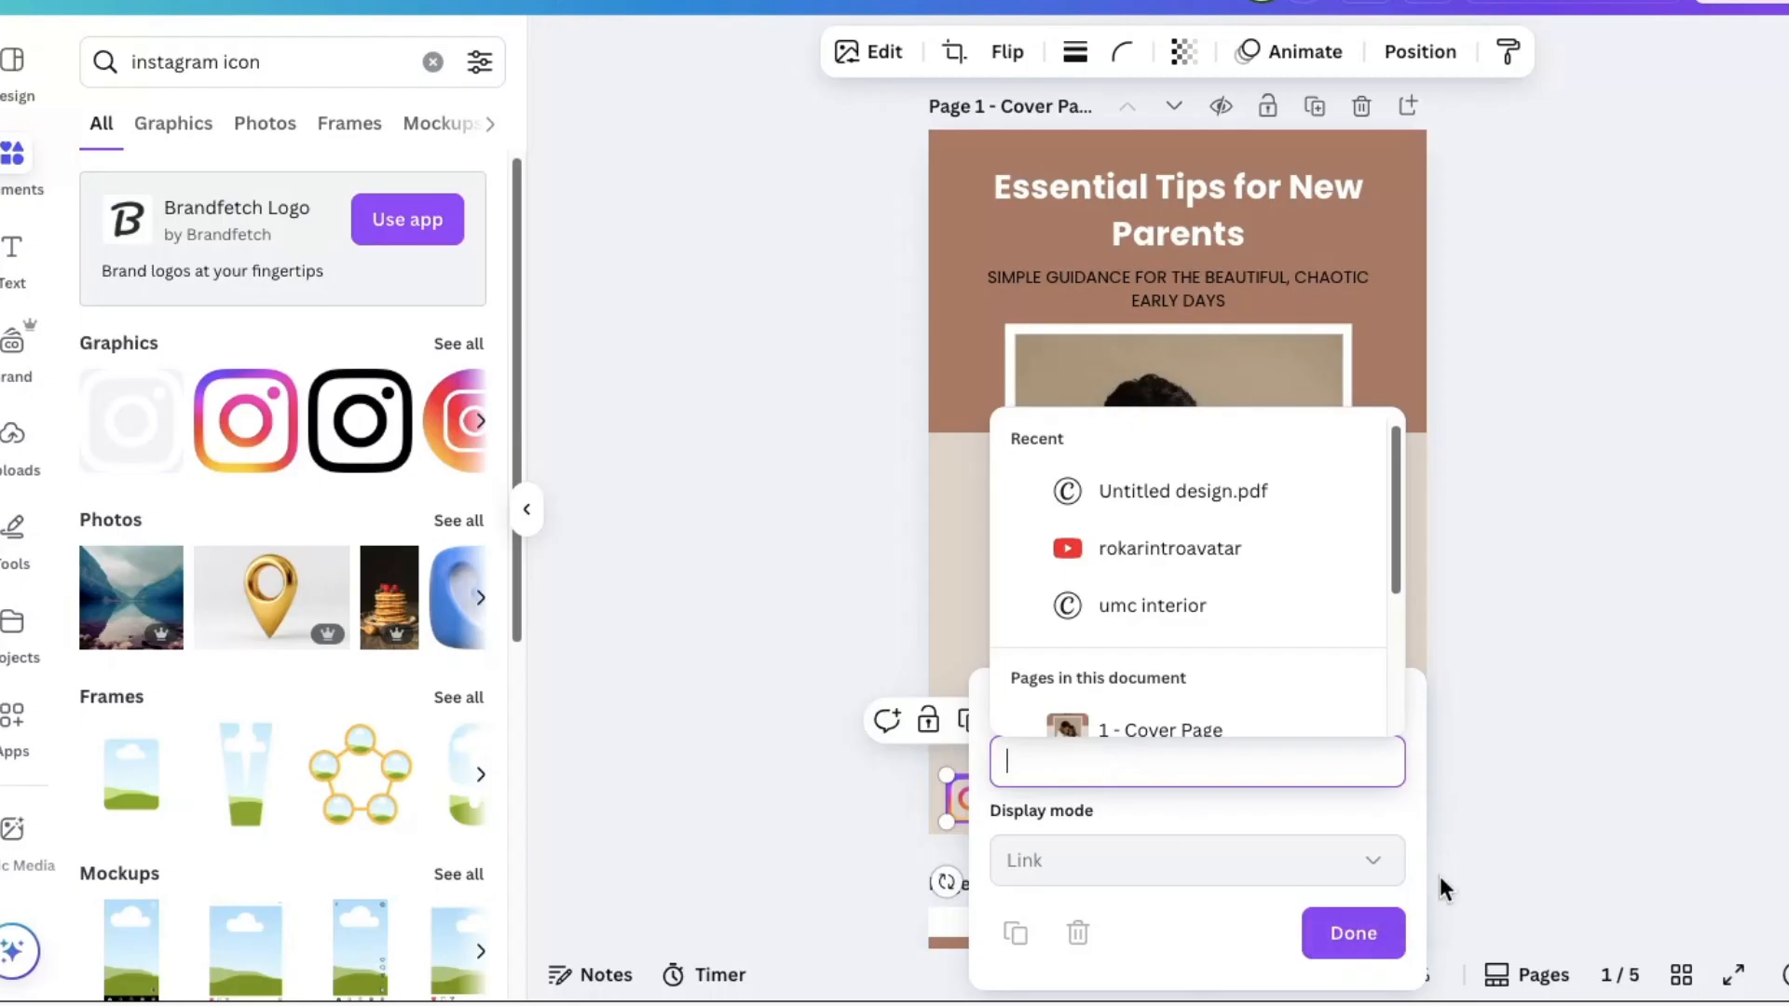
pyautogui.click(1518, 533)
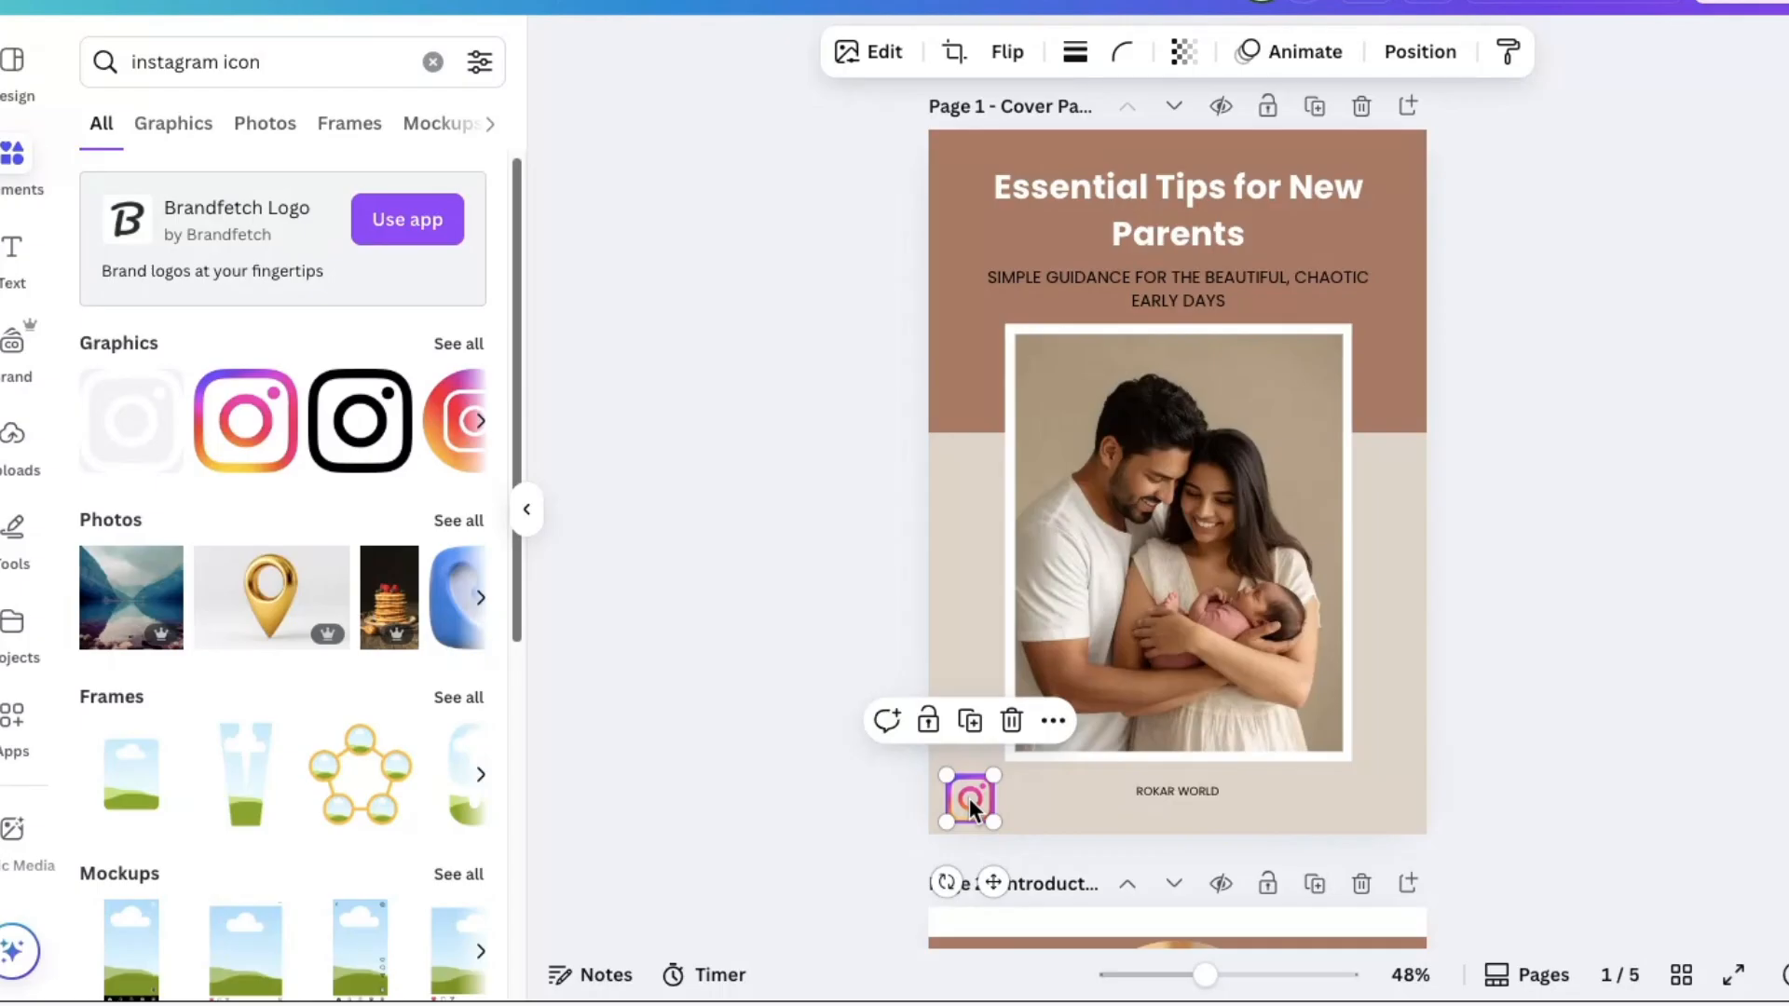
pyautogui.click(1028, 742)
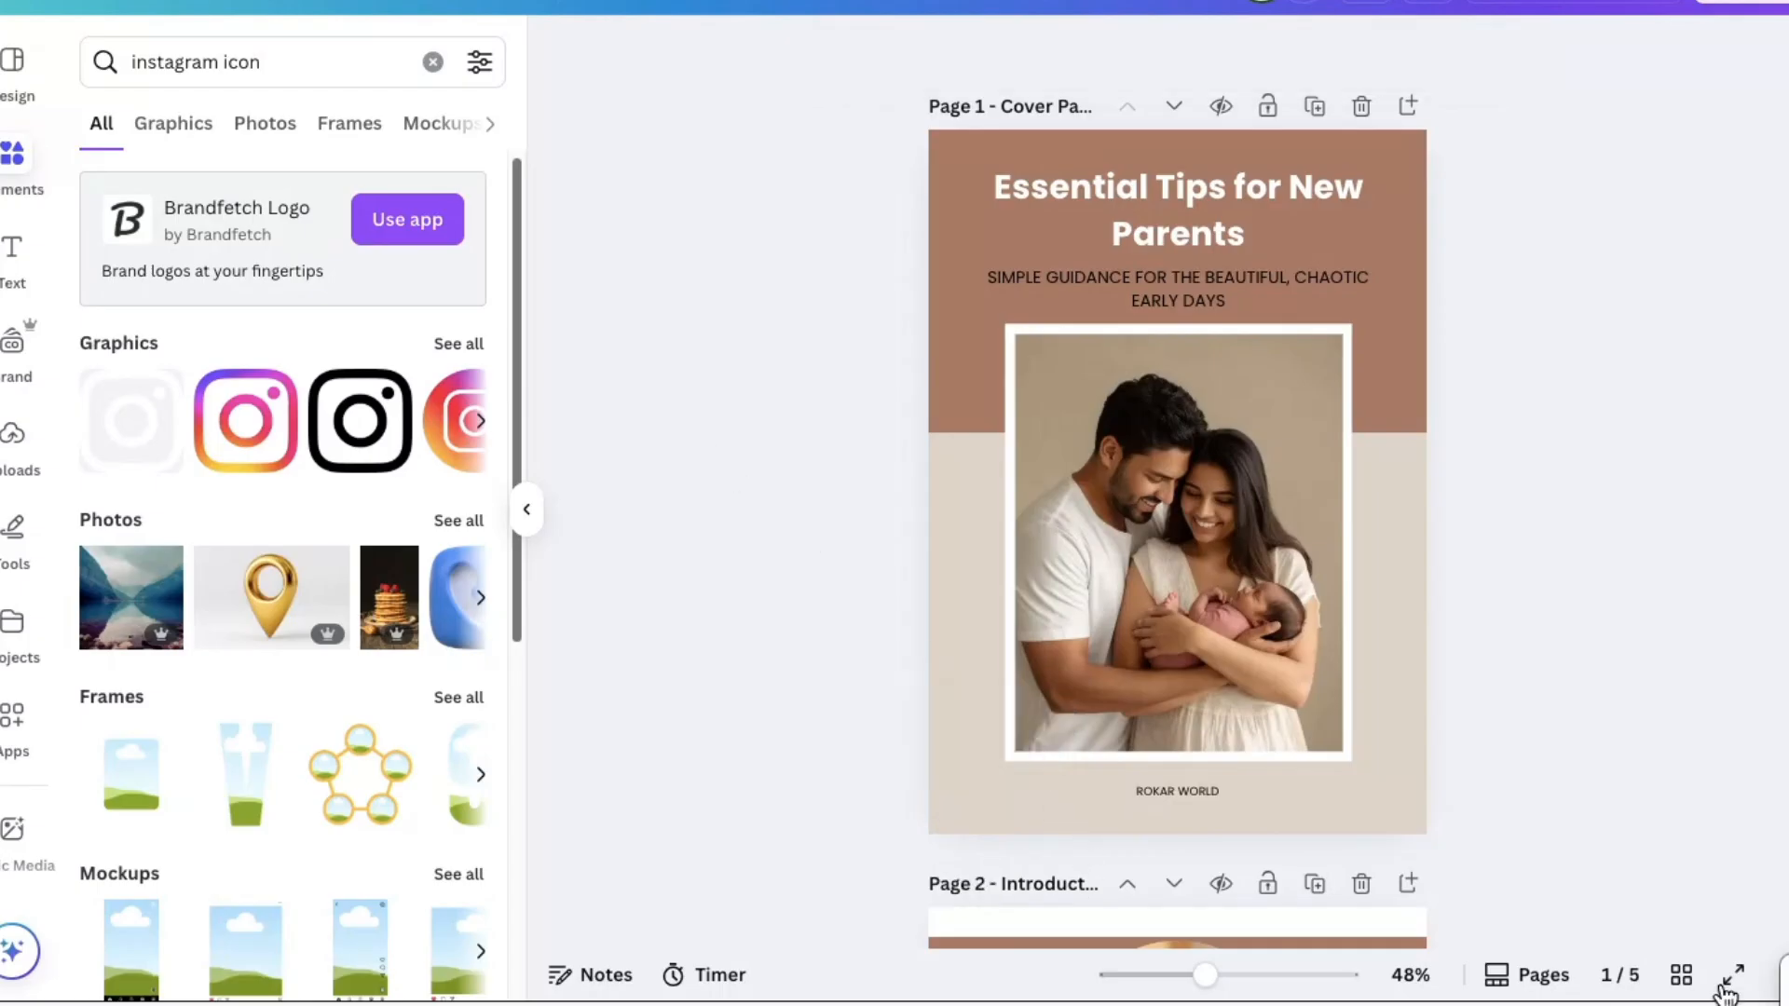
# Show all pages in grid view and download pages 1–5 of the ebook as a PDF Standard file
pyautogui.click(1680, 975)
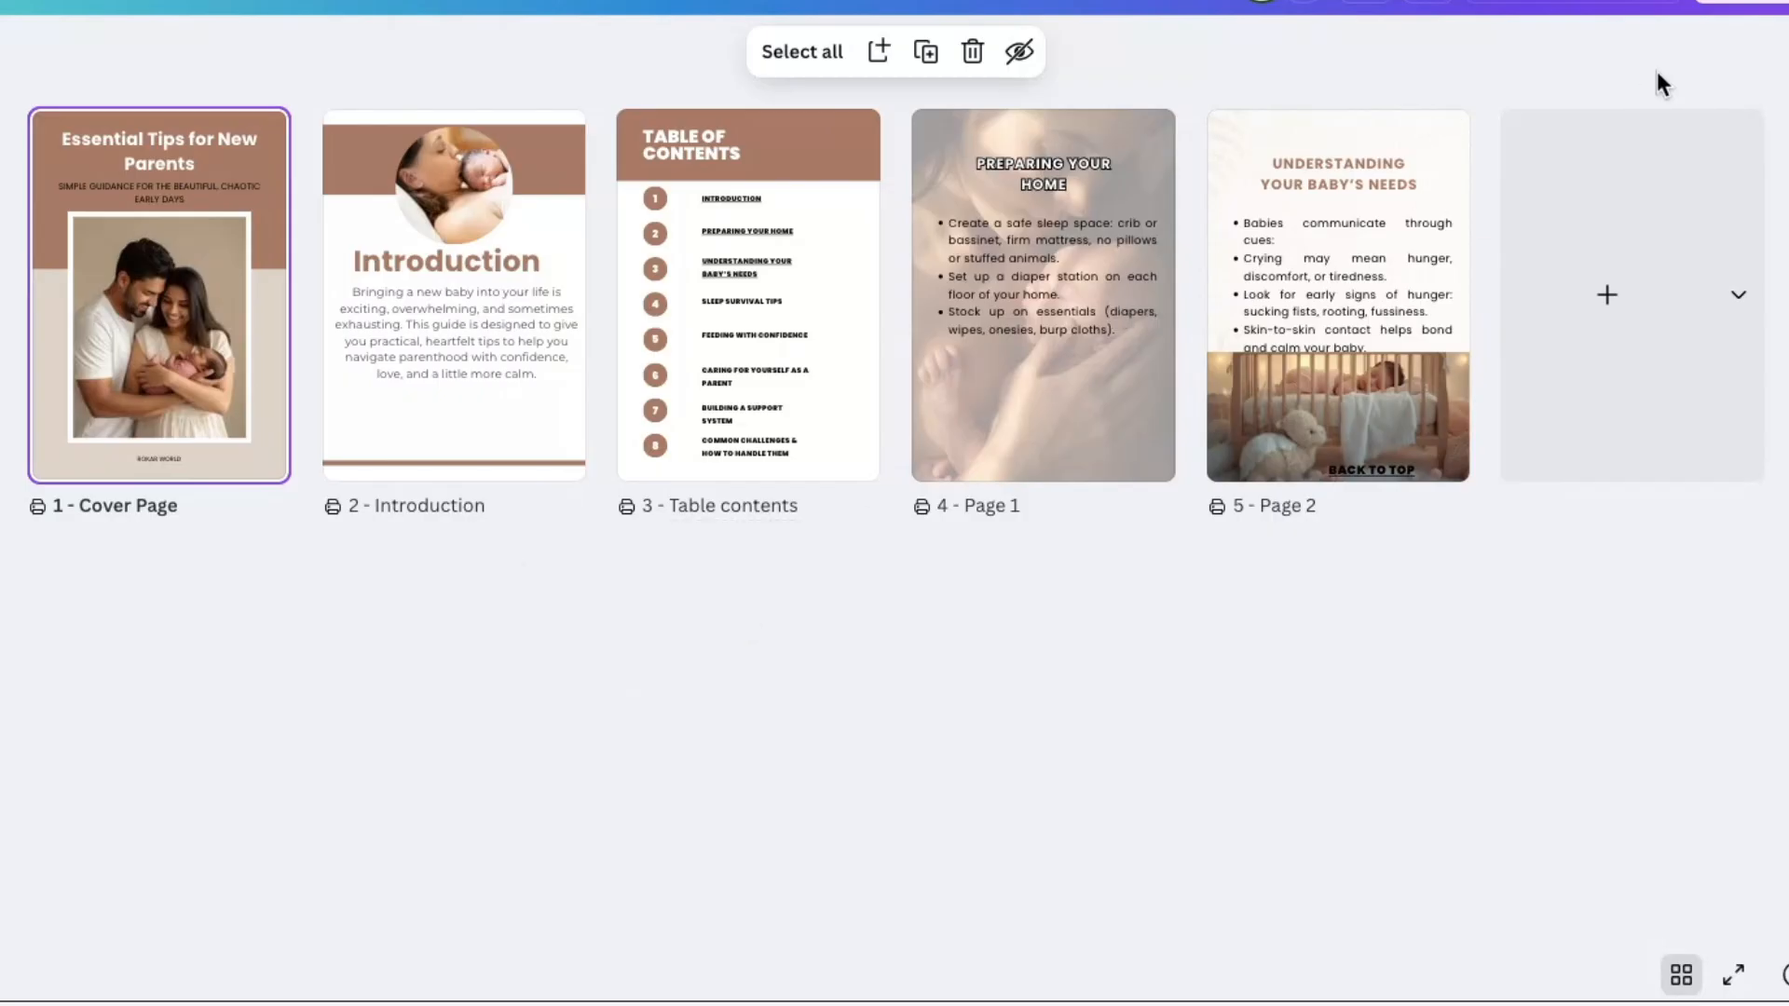
pyautogui.click(1767, 3)
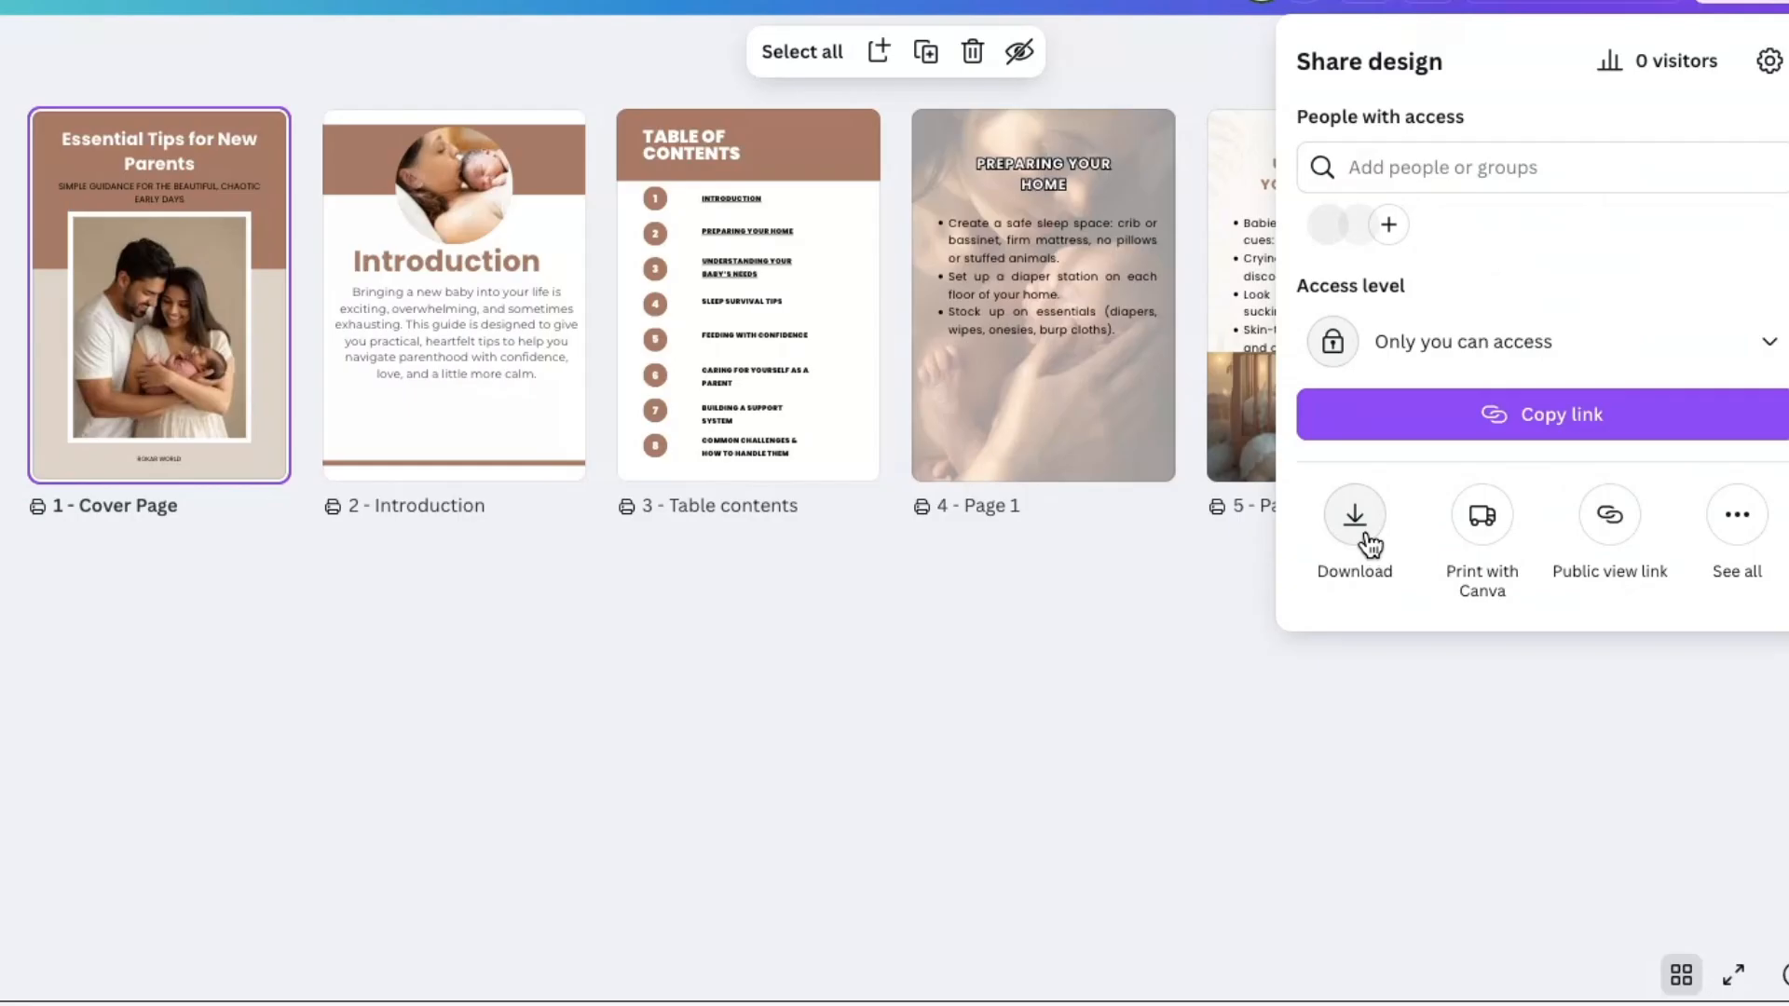
pyautogui.click(1366, 538)
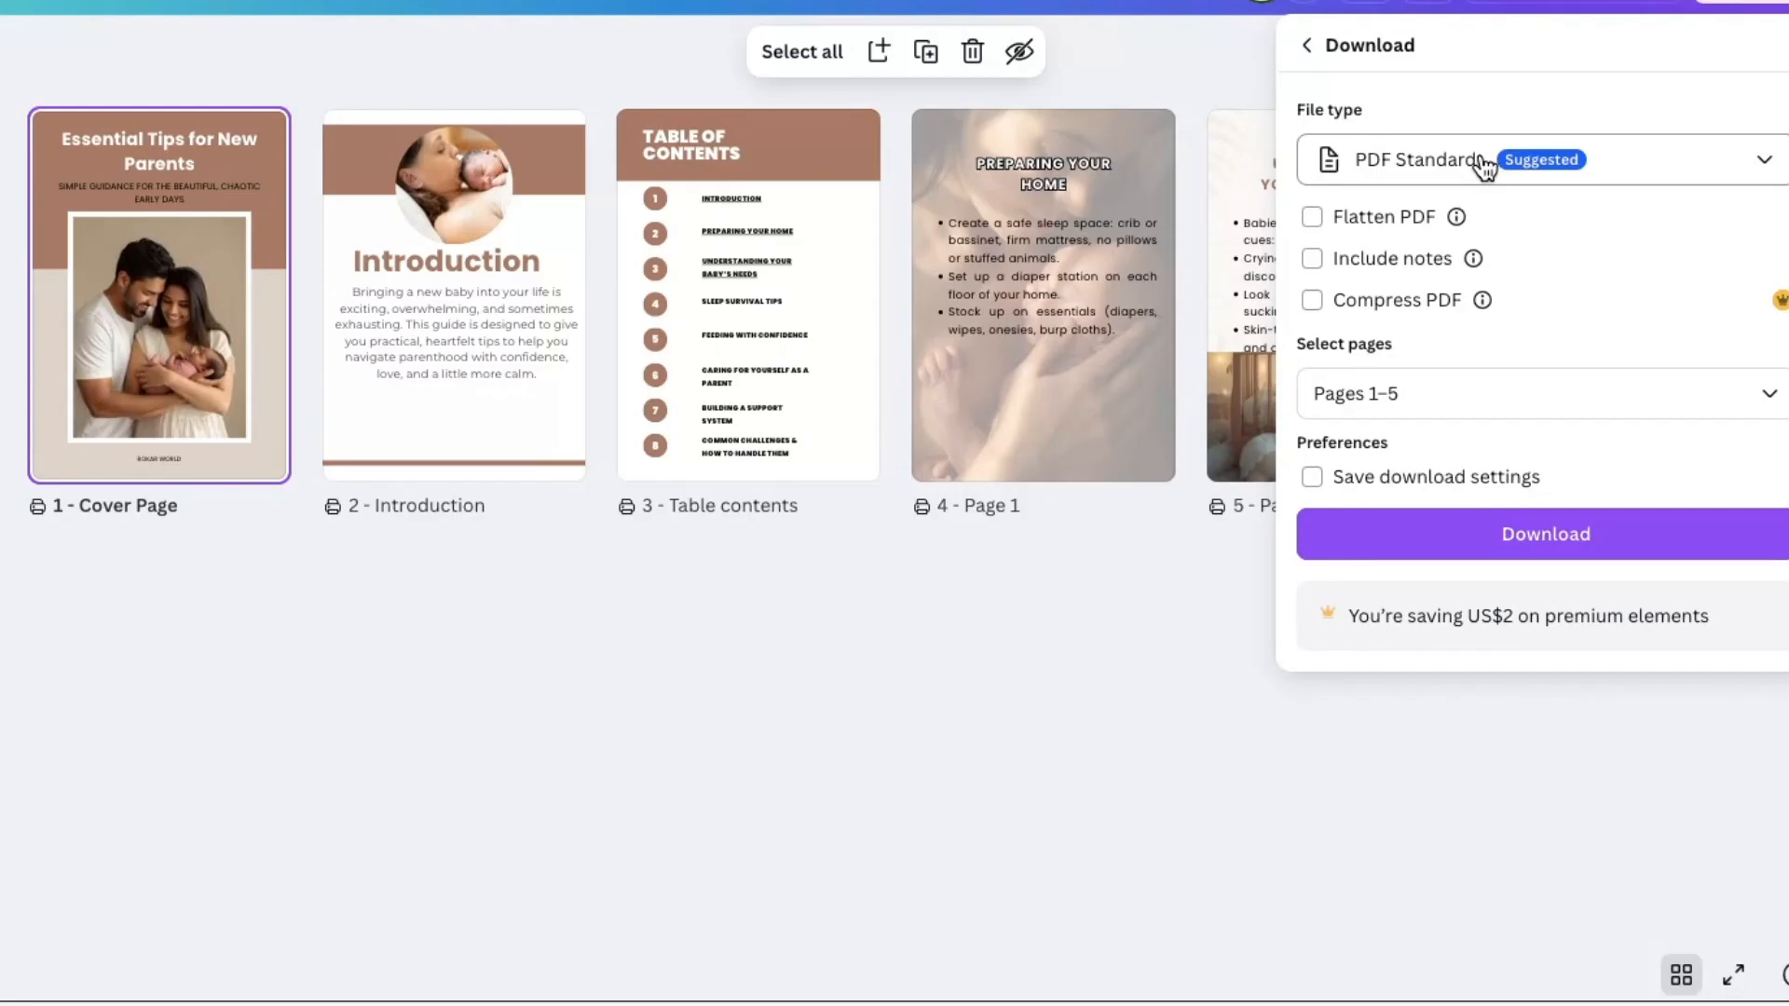
pyautogui.click(1761, 170)
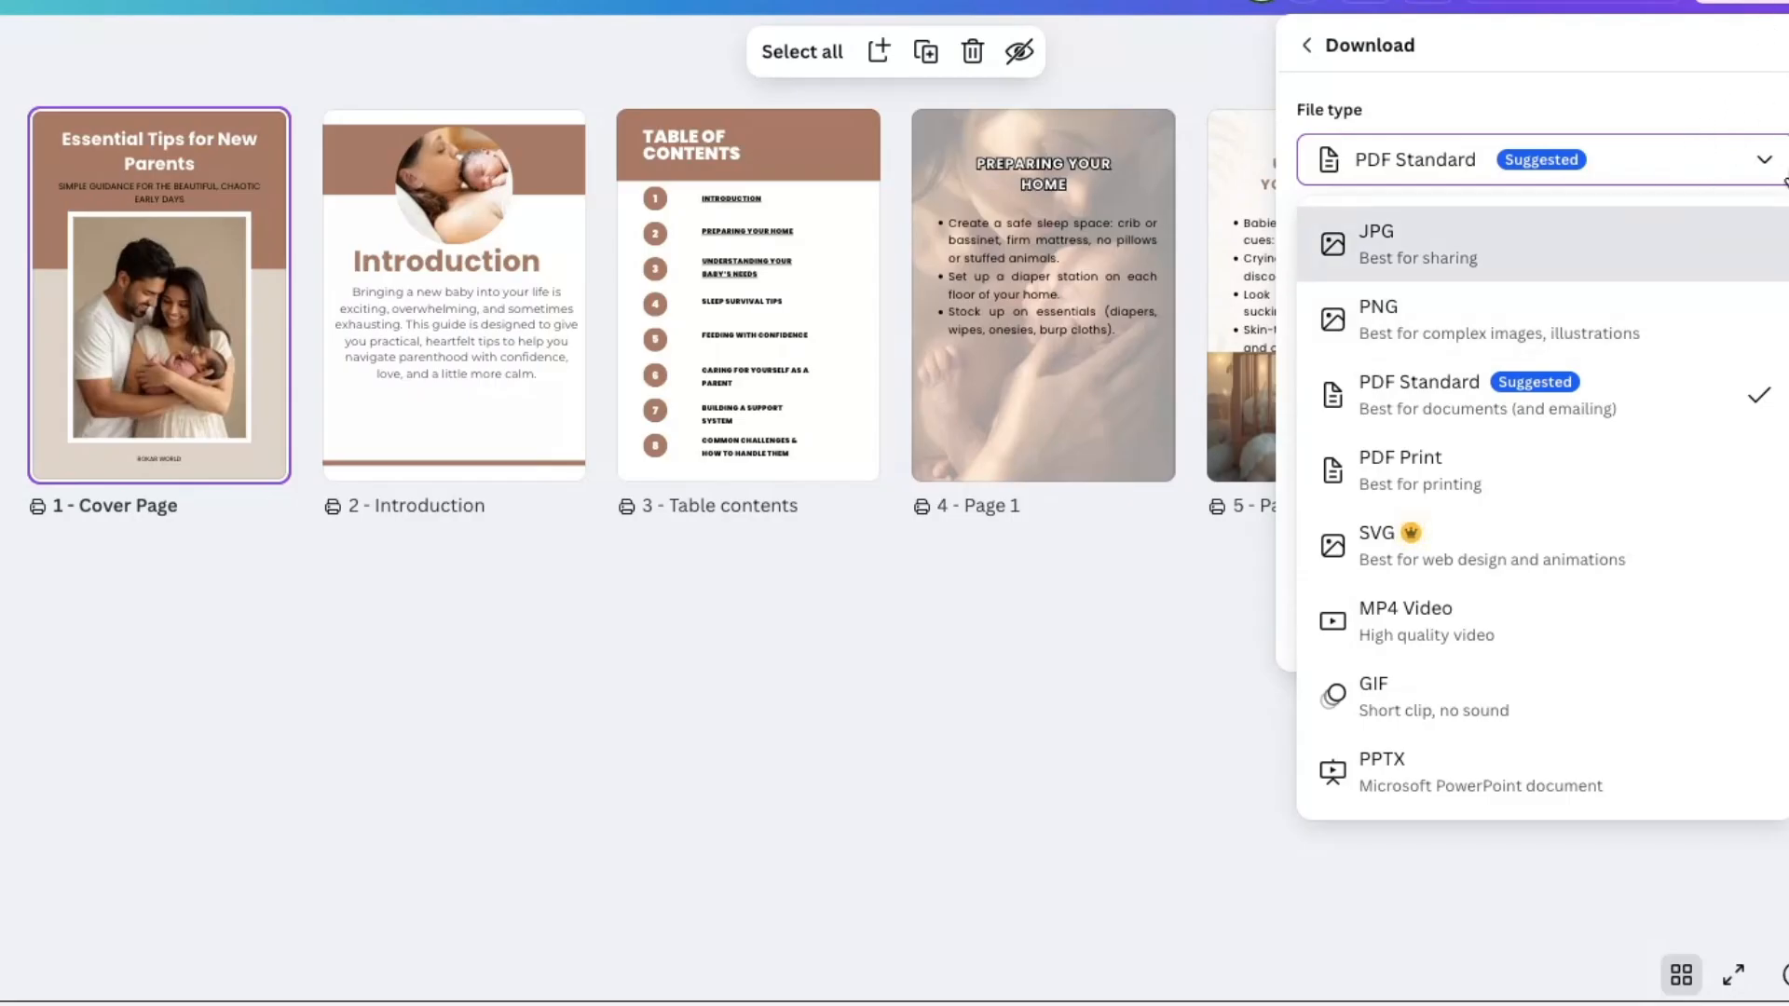
pyautogui.click(1472, 385)
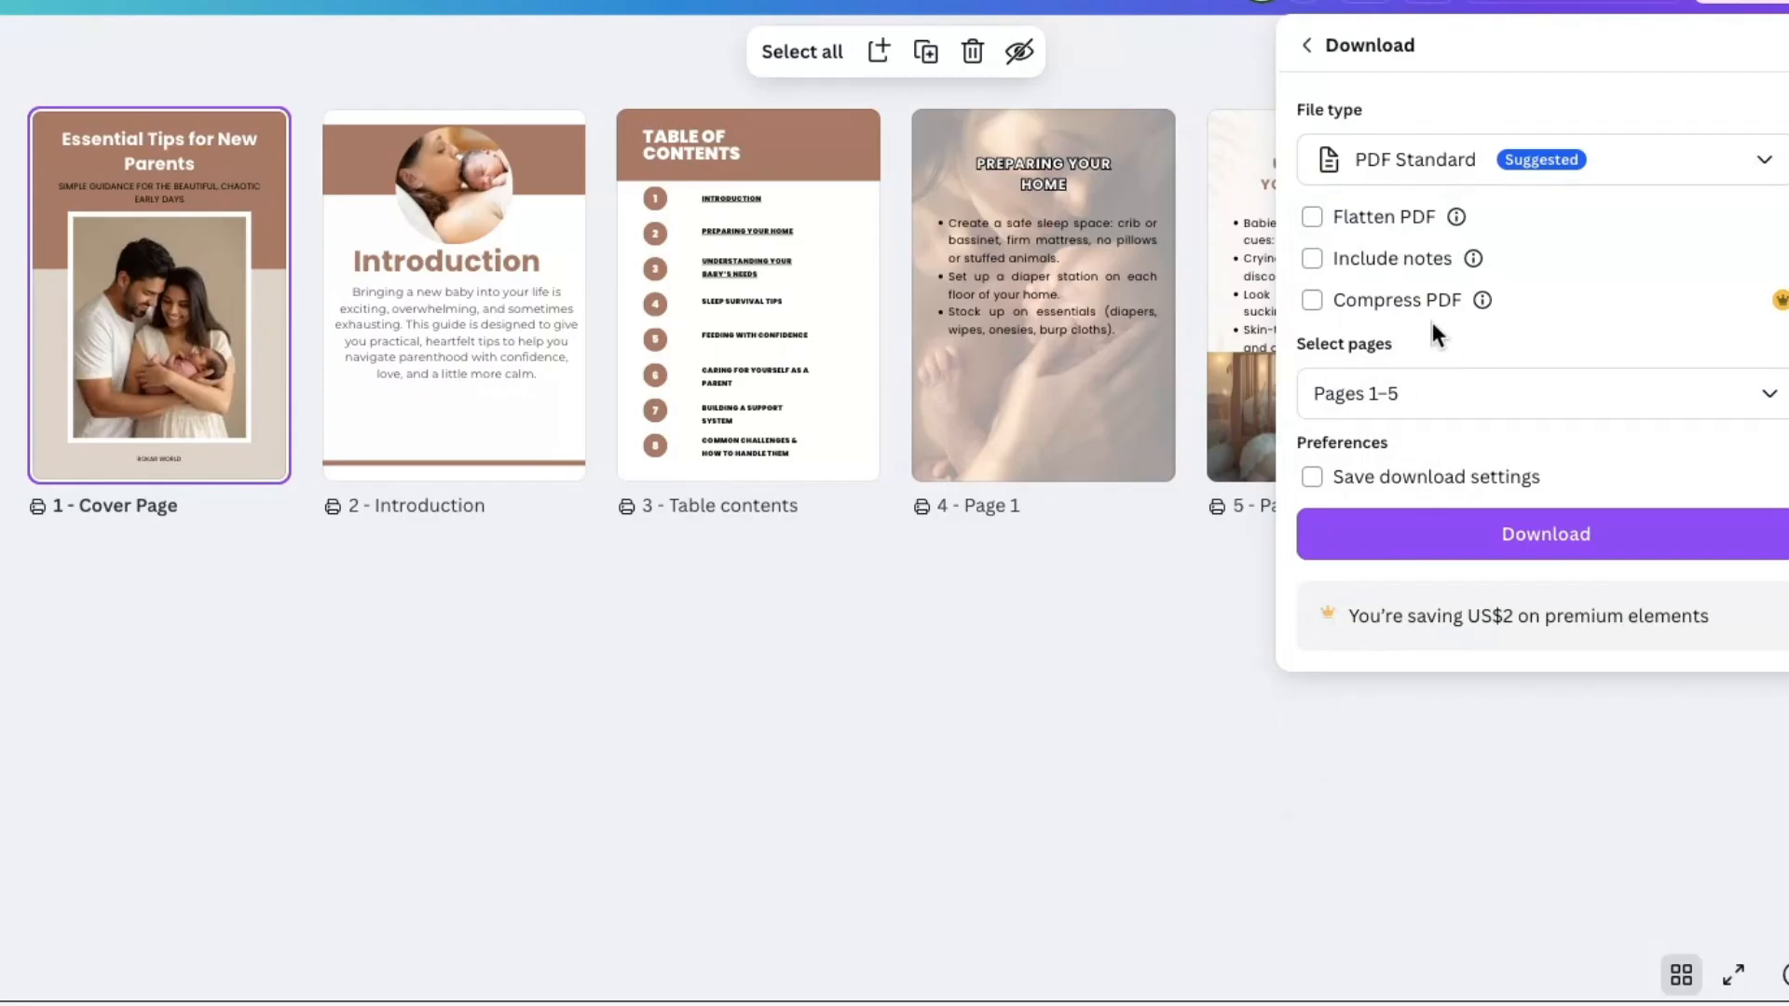
pyautogui.click(1547, 551)
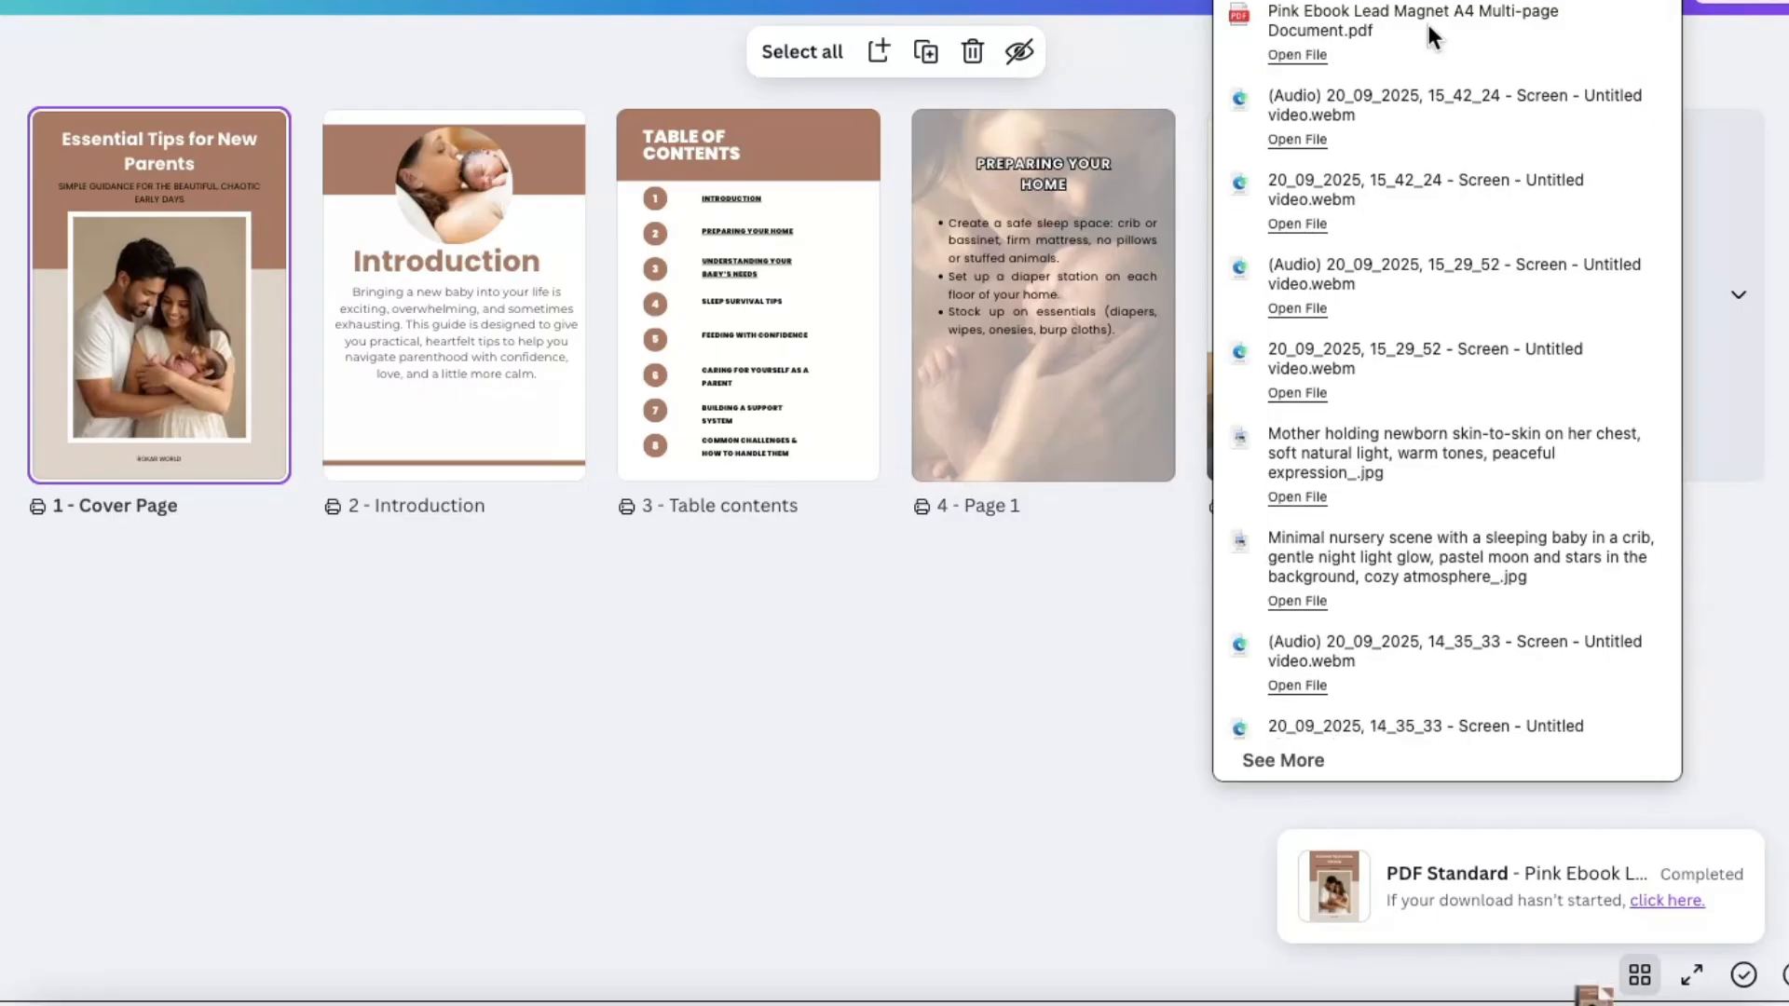
# Open the downloaded "Pink Ebook Lead Magnet A4 Multi-page Document.pdf" and look through its pages up to the table of contents
pyautogui.click(1355, 40)
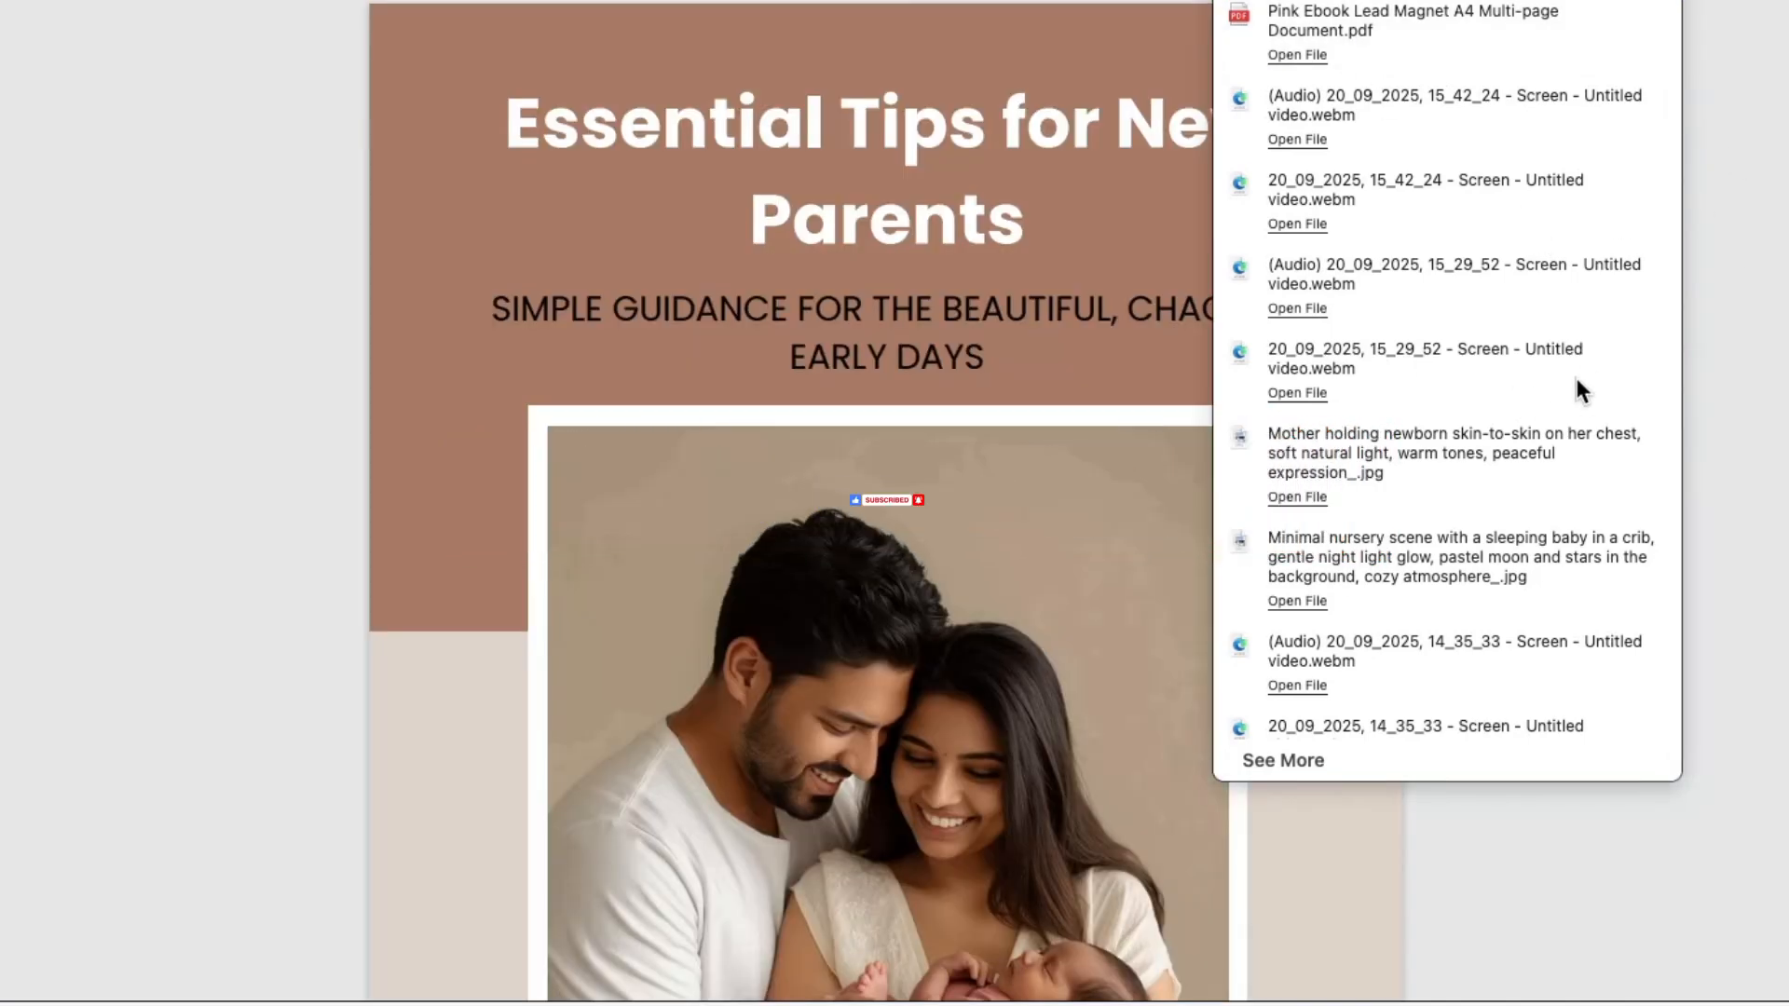
pyautogui.click(1770, 166)
pyautogui.scroll(-15, 1768, 164)
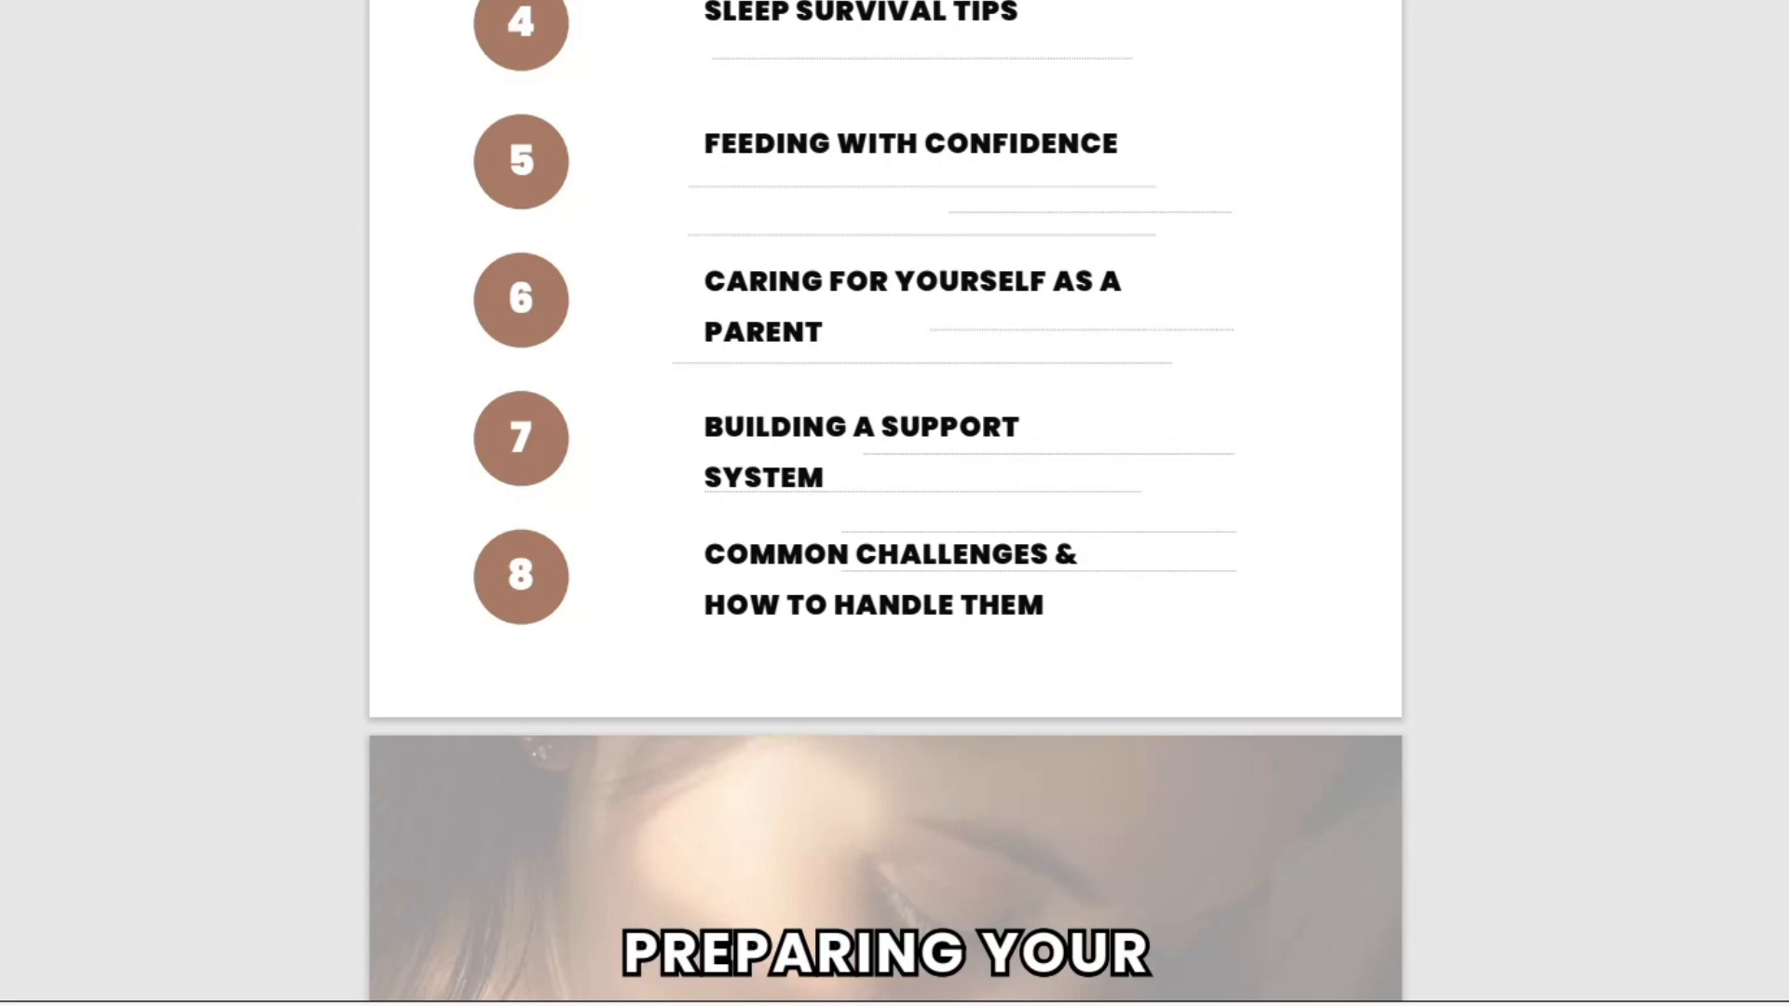
pyautogui.scroll(20, 886, 503)
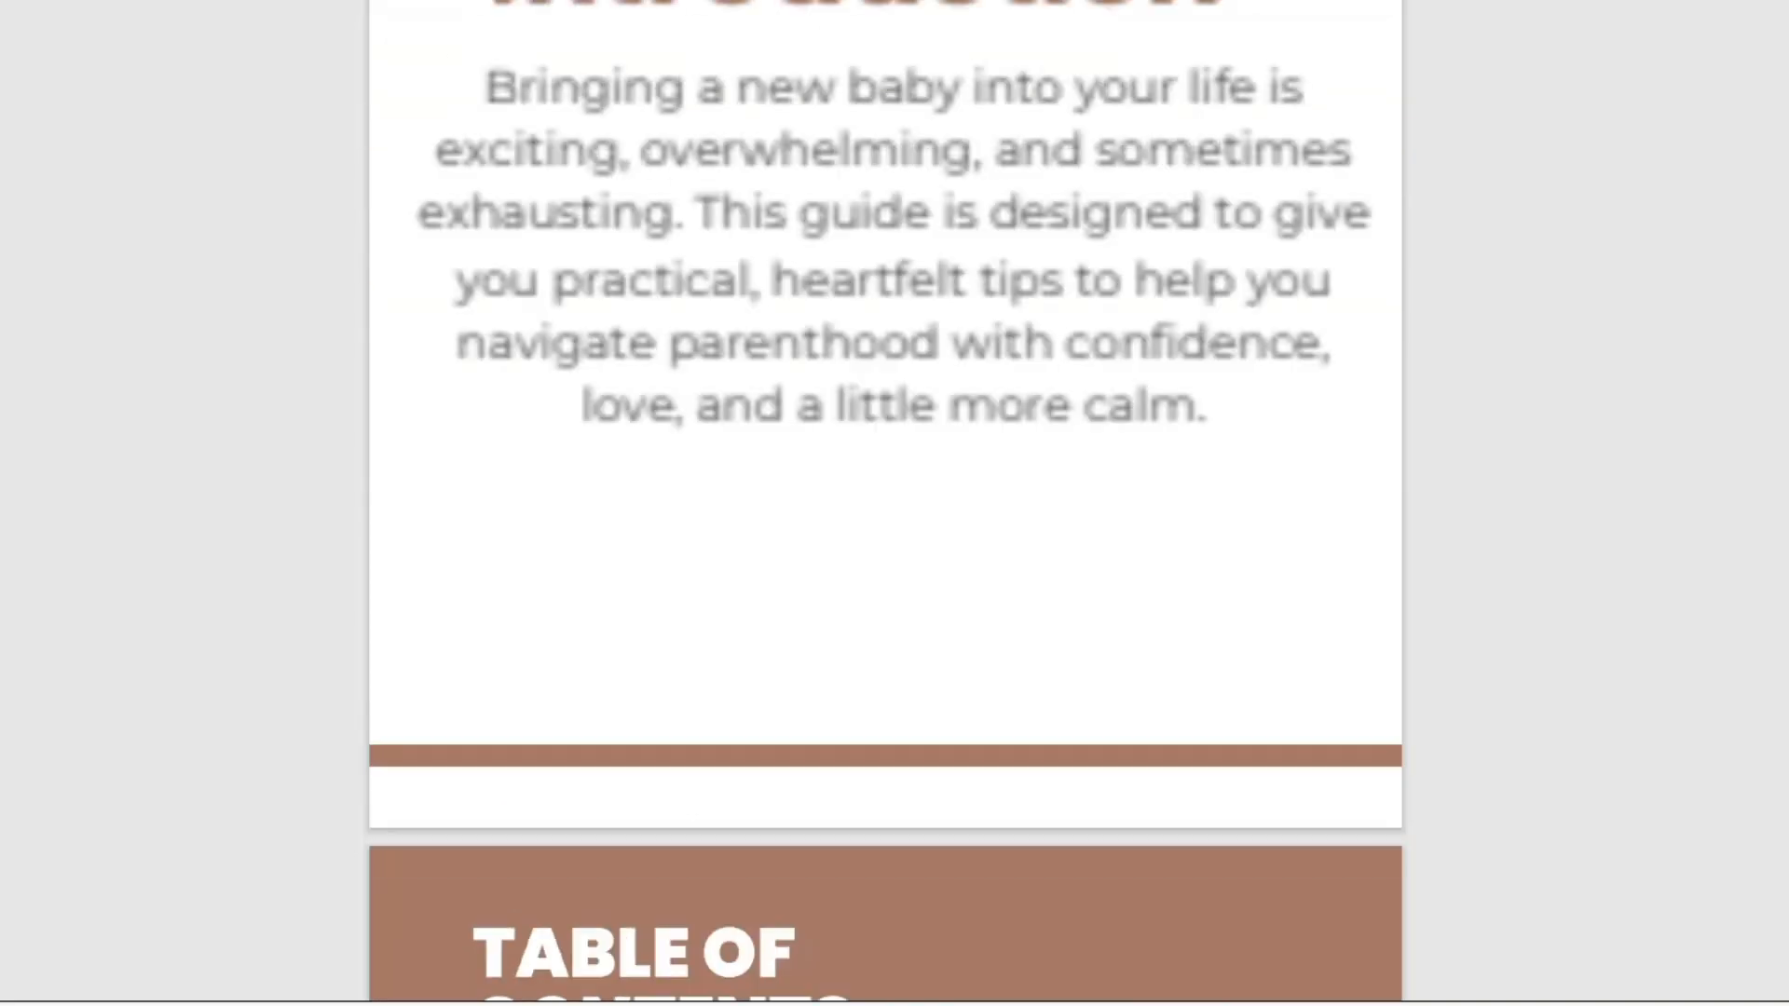
pyautogui.scroll(-20, 885, 503)
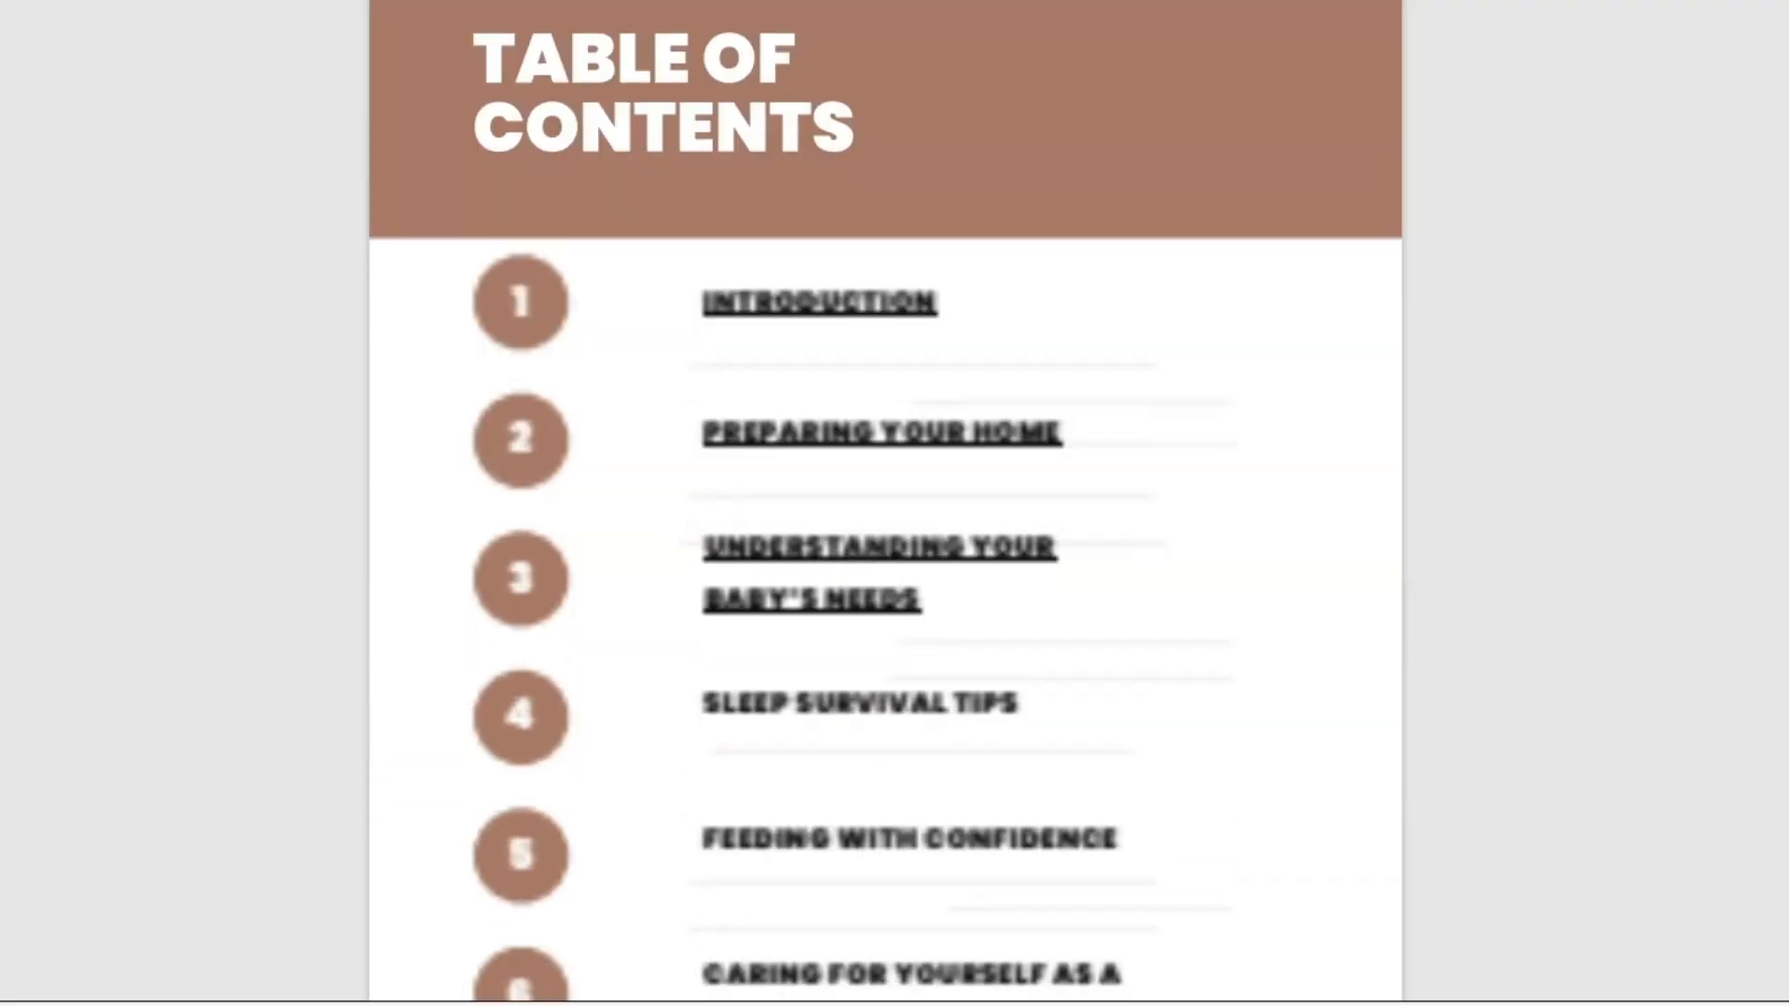
pyautogui.scroll(5, 885, 503)
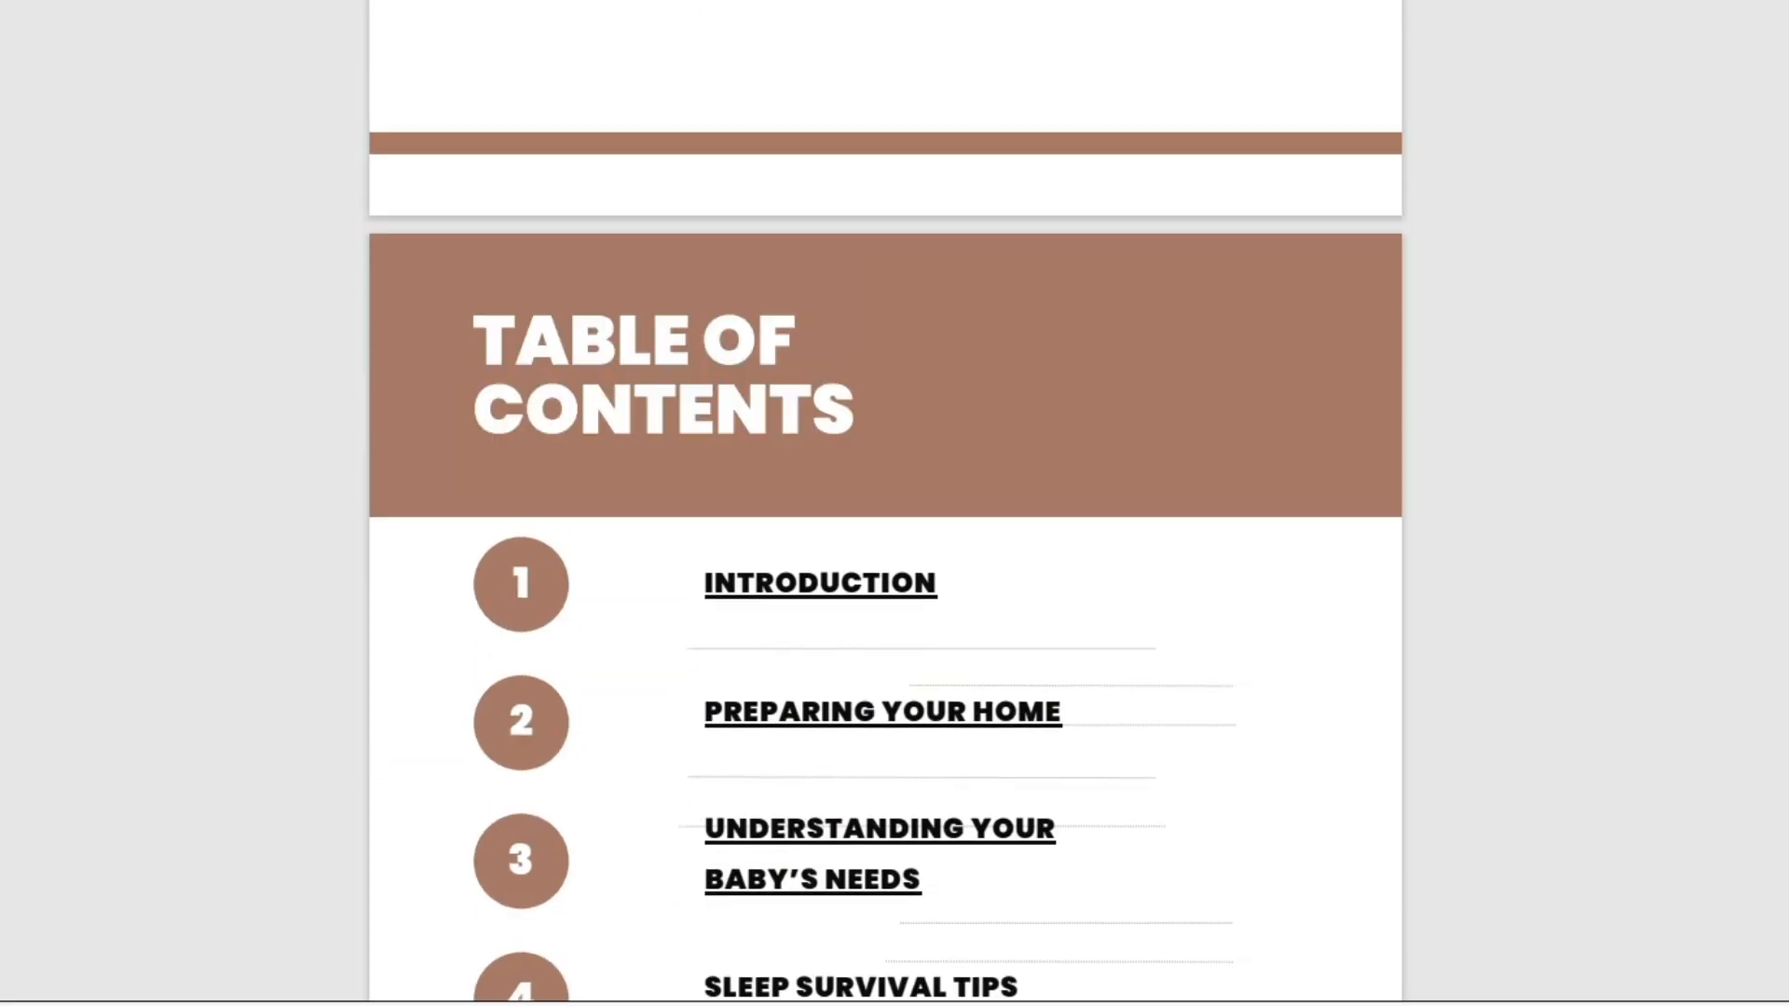
# Test the PDF's "INTRODUCTION" and "UNDERSTANDING YOUR BABY'S NEEDS" contents links, and the "BACK TO TOP" link on the crib photo
pyautogui.click(813, 589)
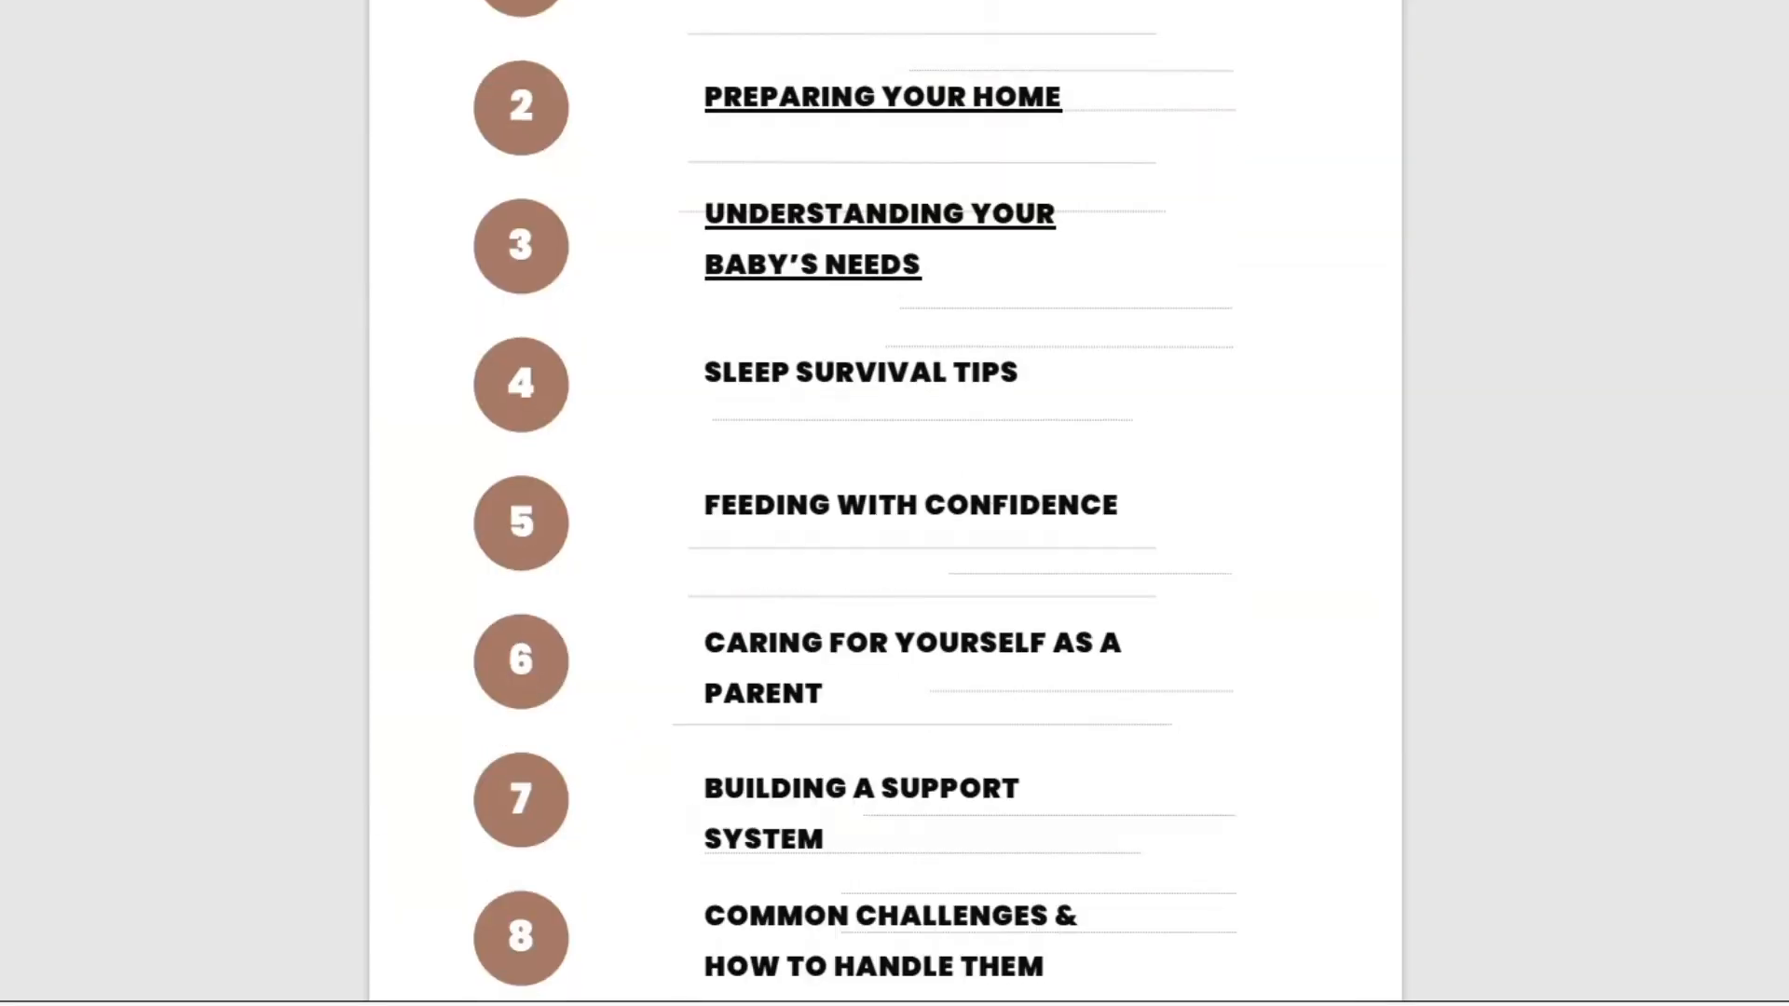
pyautogui.click(876, 221)
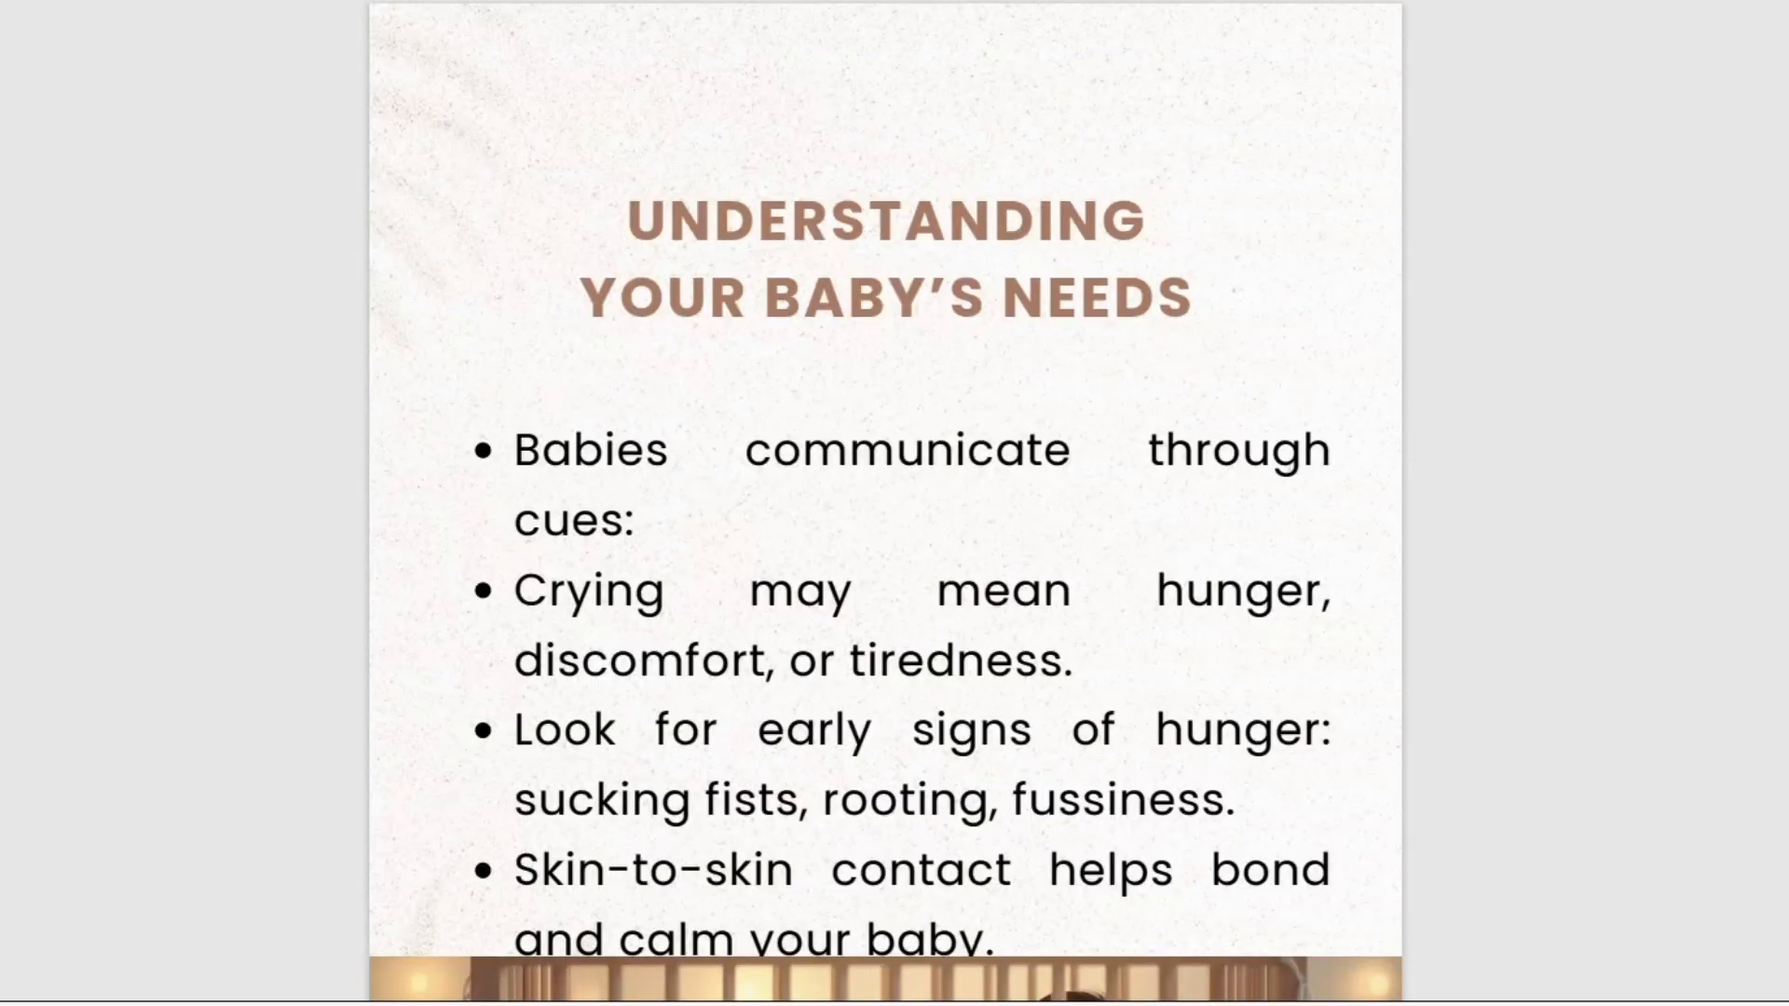
pyautogui.scroll(-5, 1073, 907)
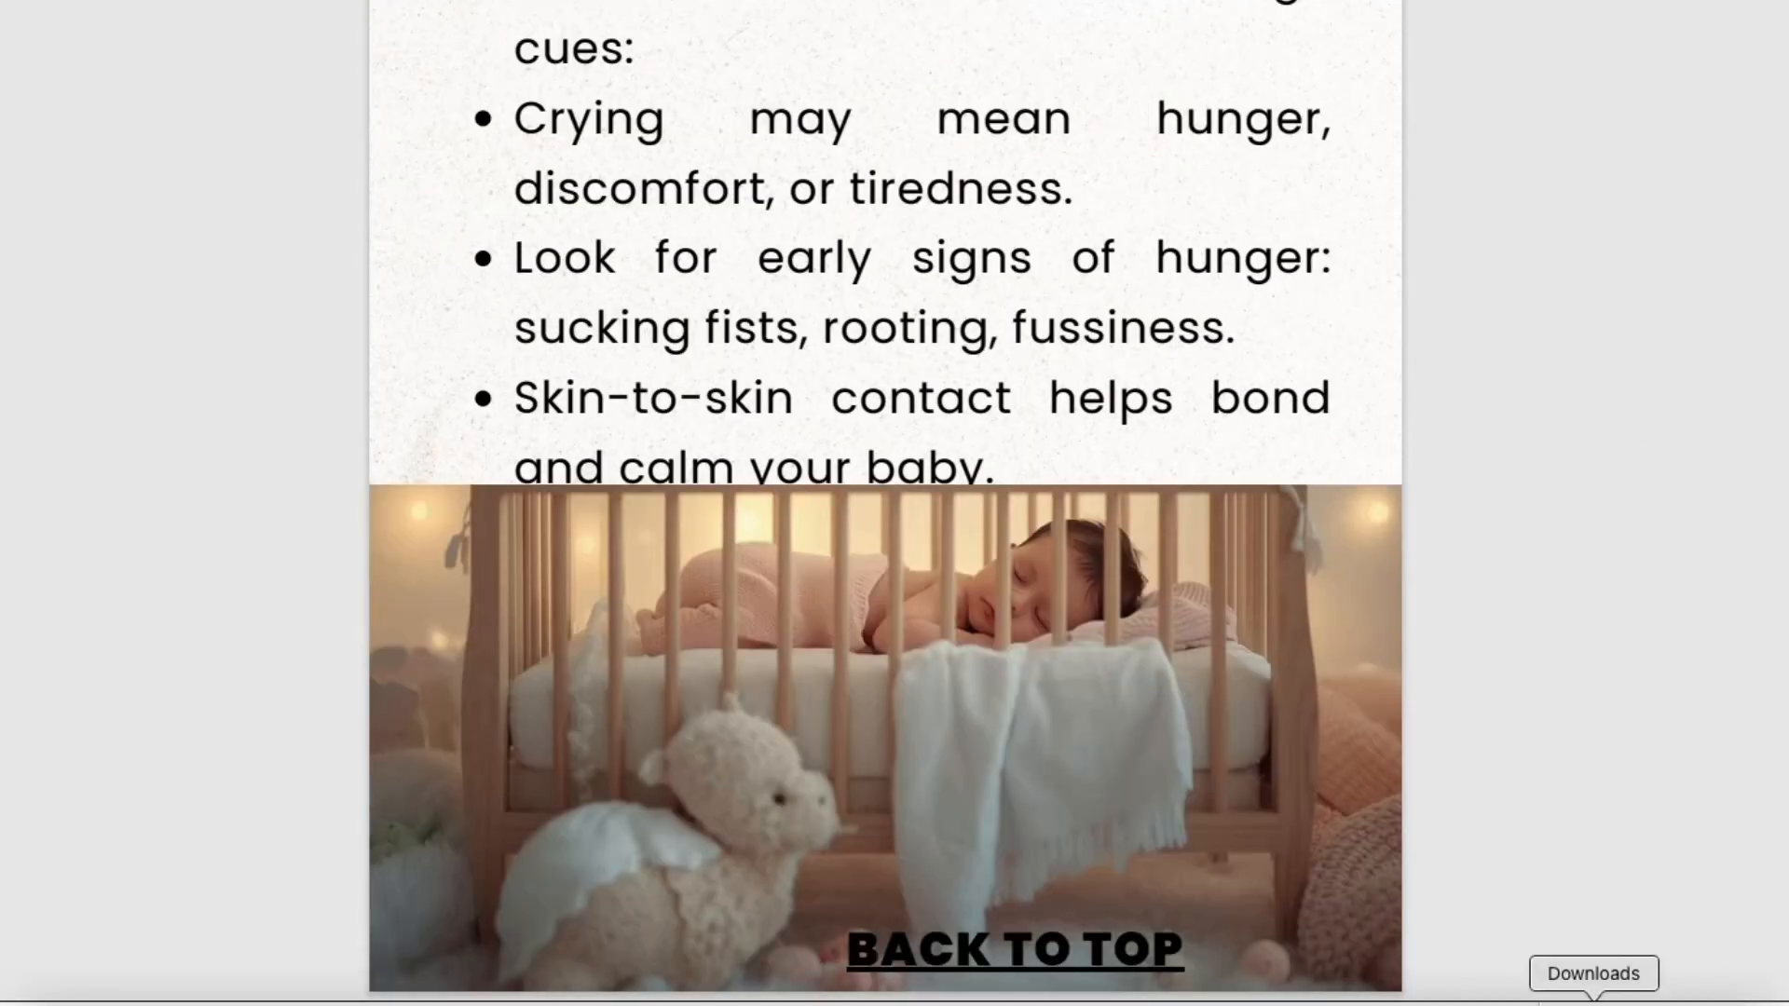
pyautogui.click(1040, 952)
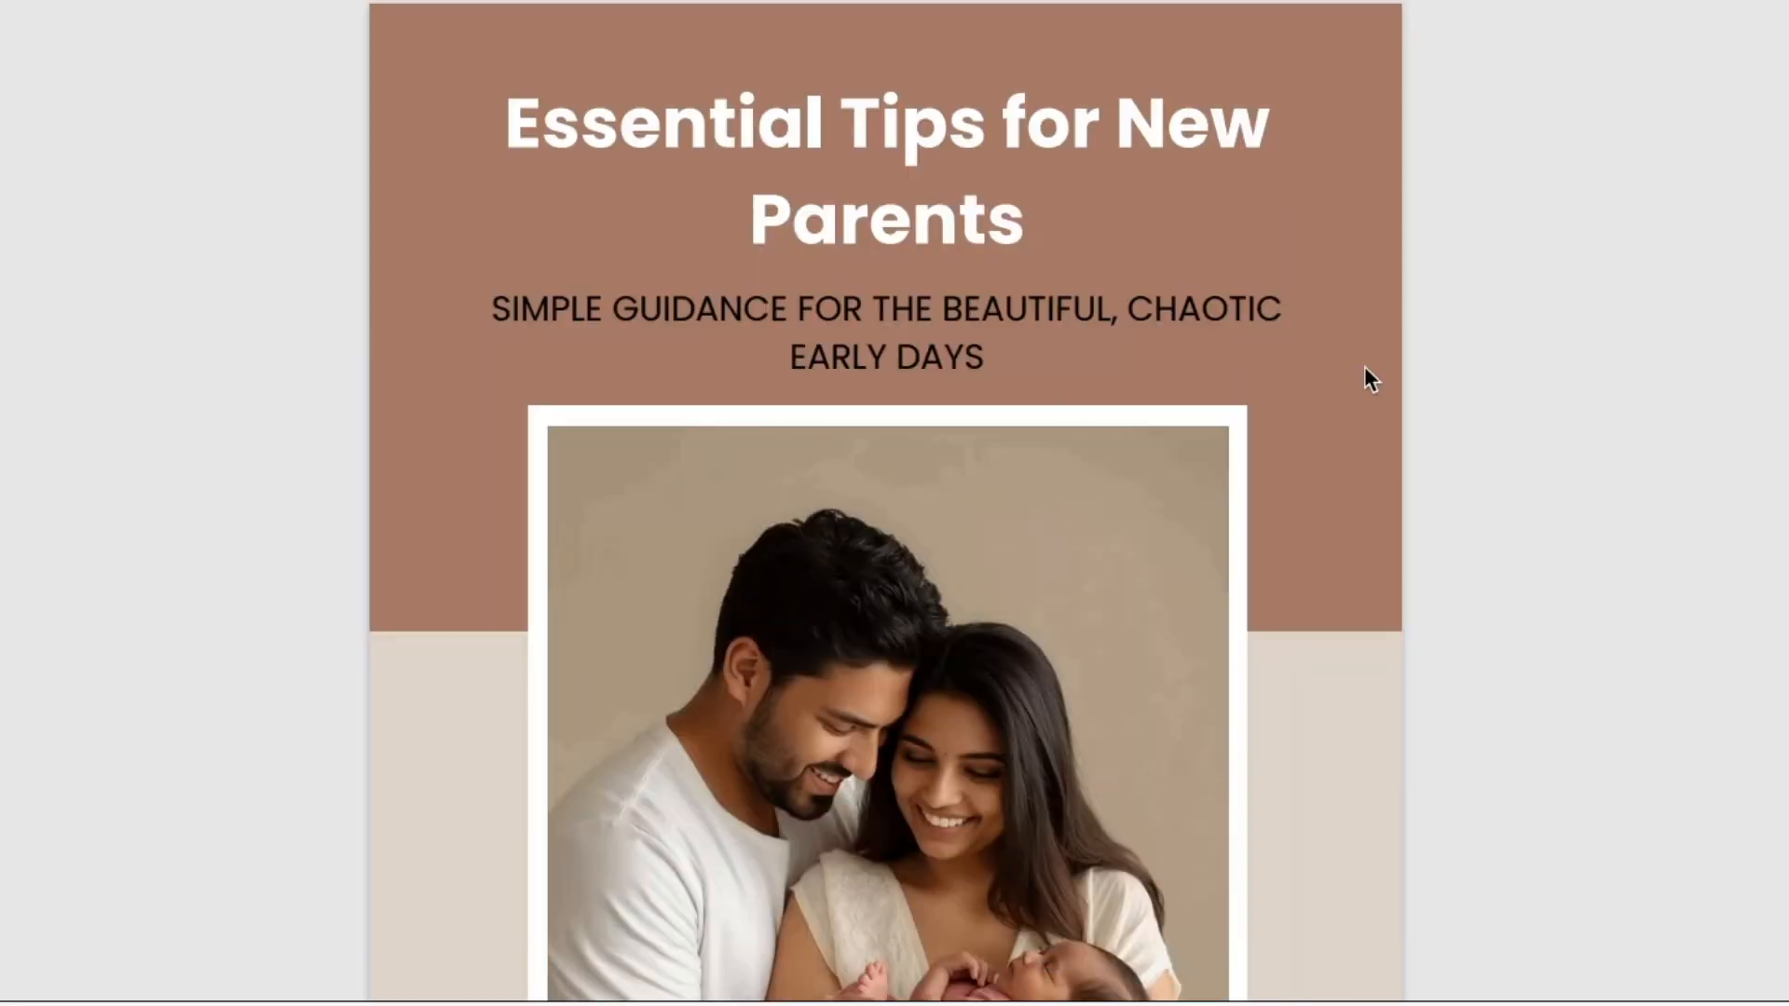